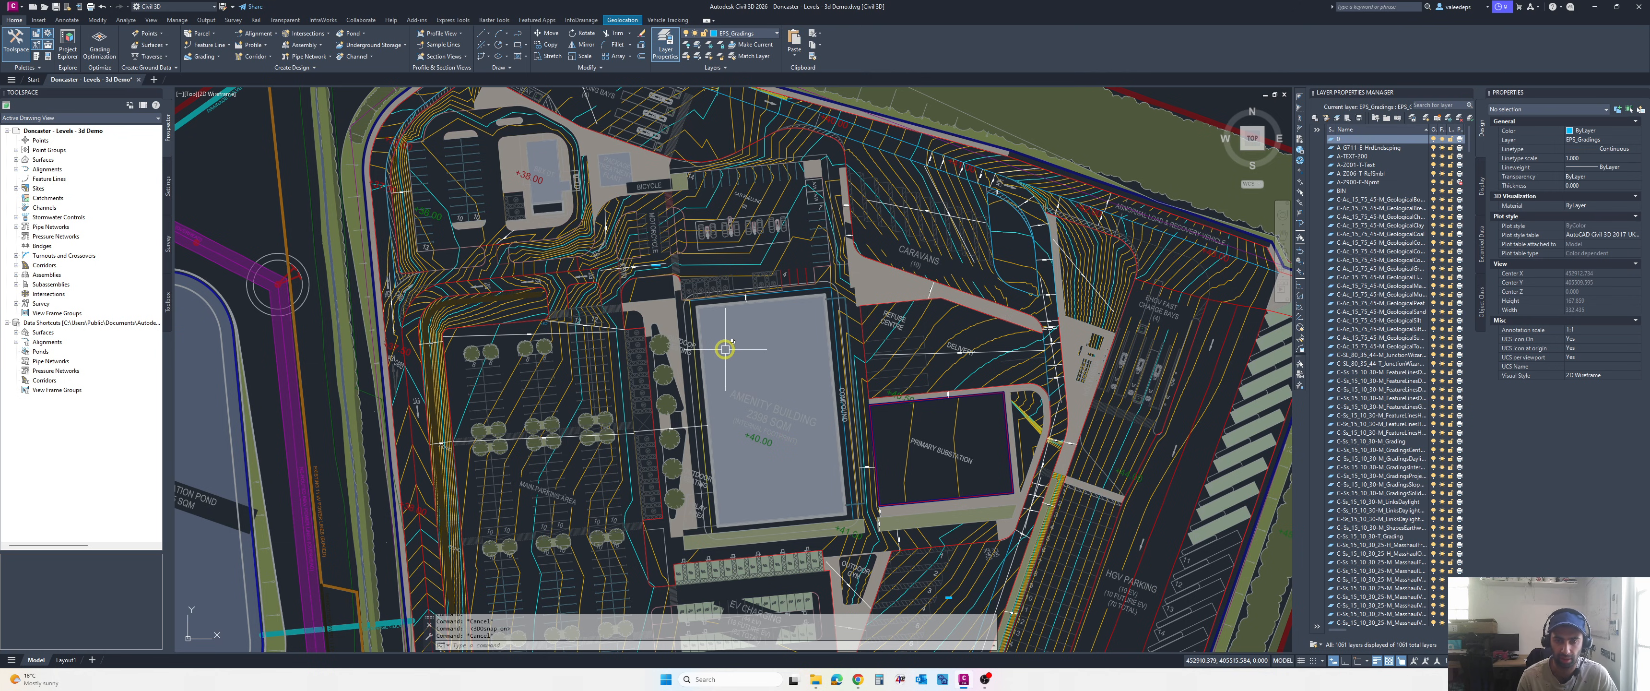
- Examine the proposed contours and spot levels around the amenity building, fuel area, substation and main parking area
middle_click_drag(725, 349, 622, 303)
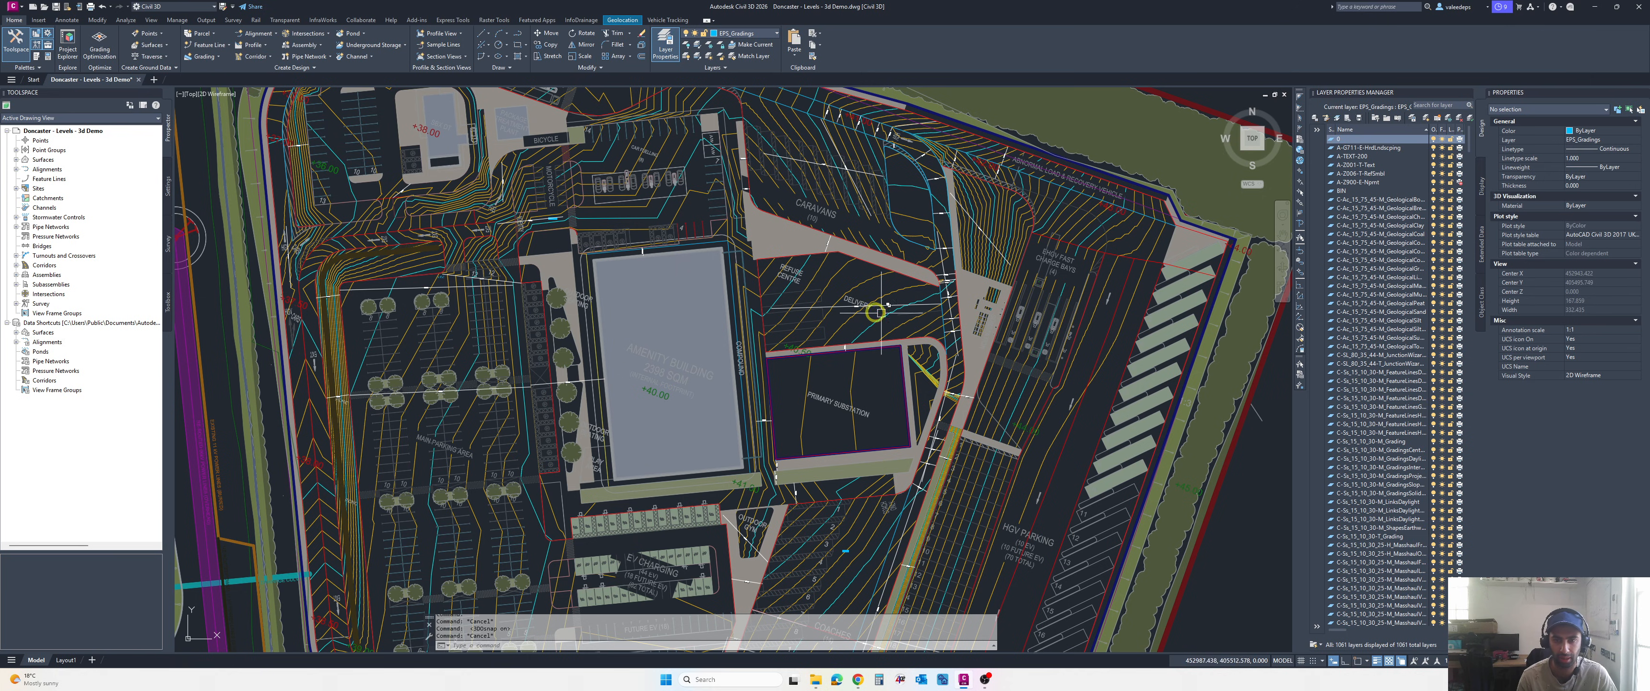
middle_click_drag(818, 305, 856, 311)
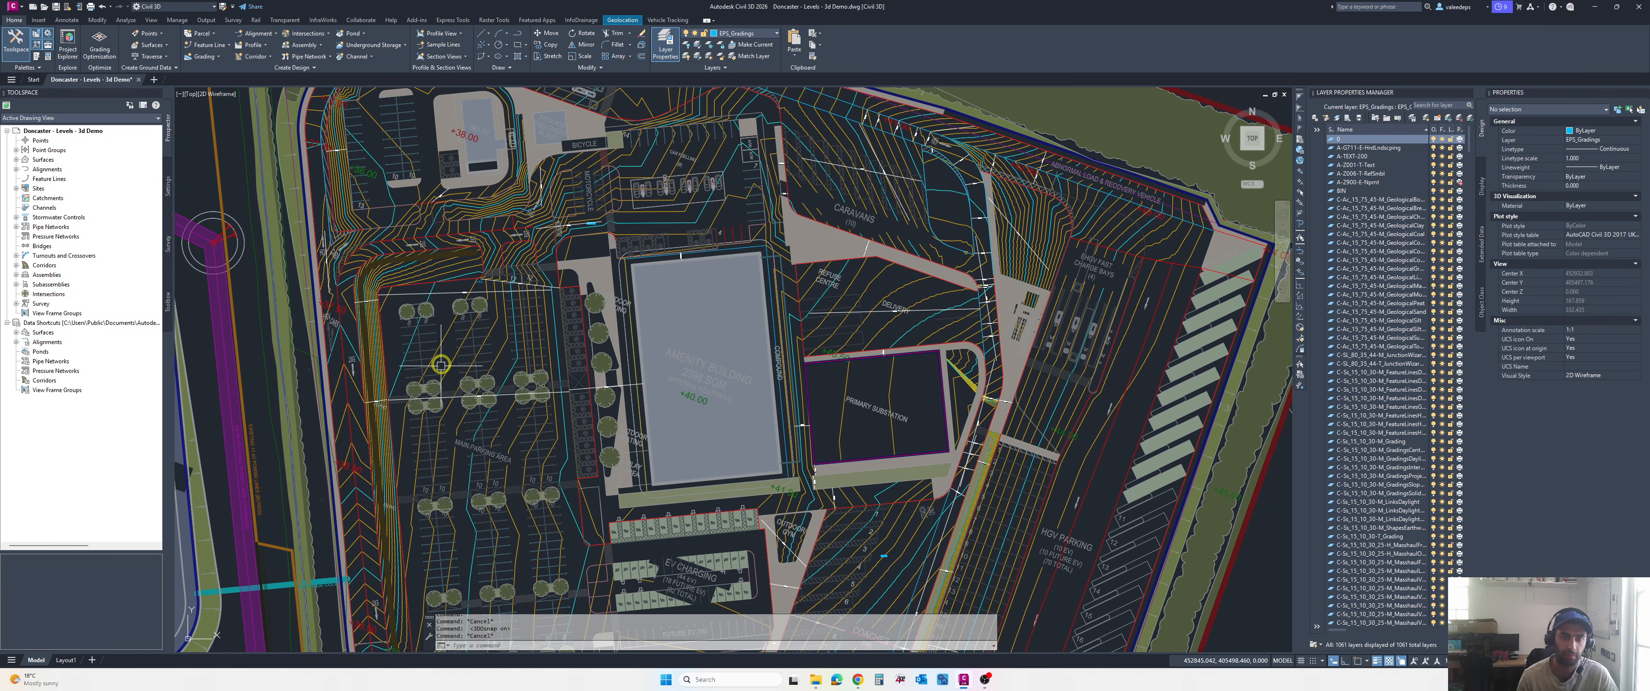
scroll(441, 364, "up", 2)
scroll(557, 225, "up", 2)
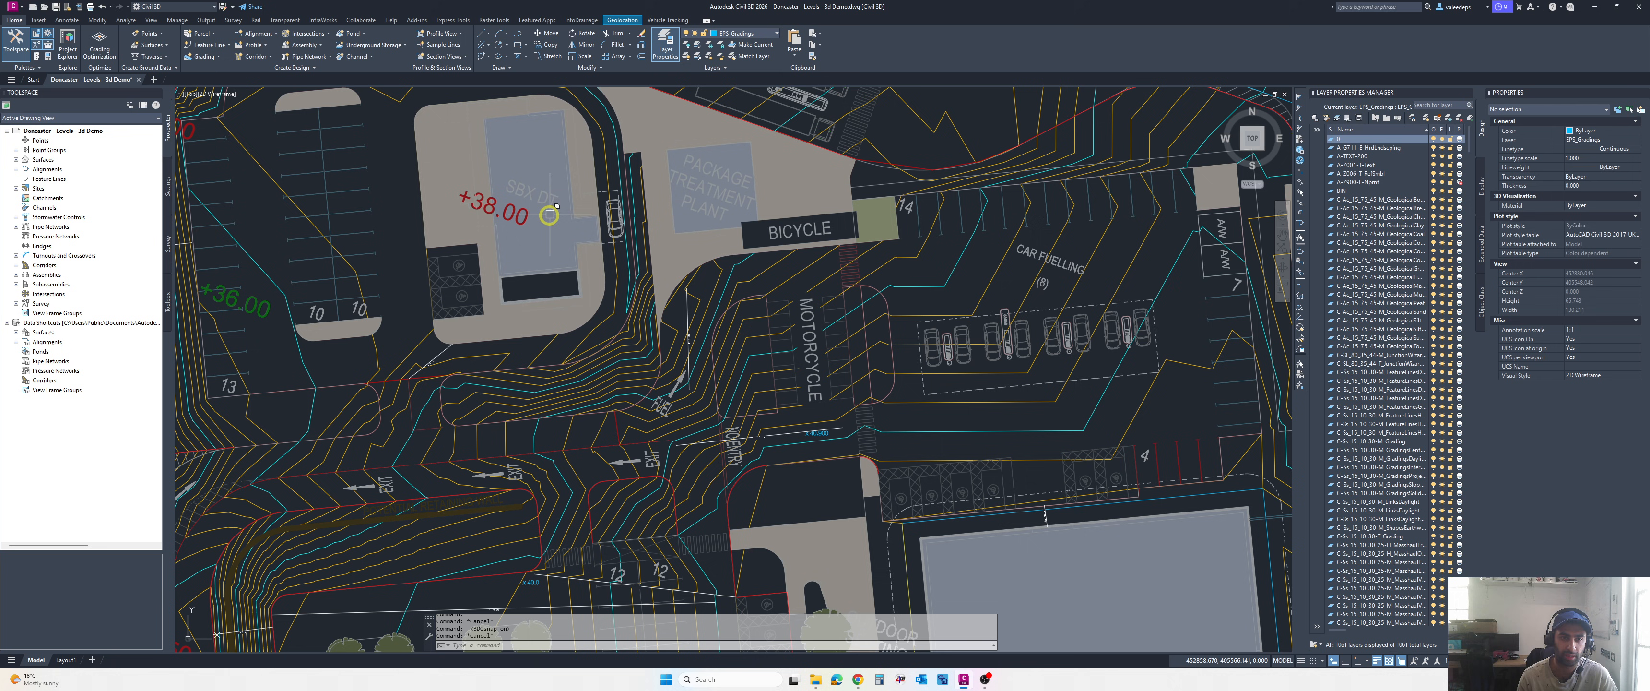
scroll(569, 269, "down", 5)
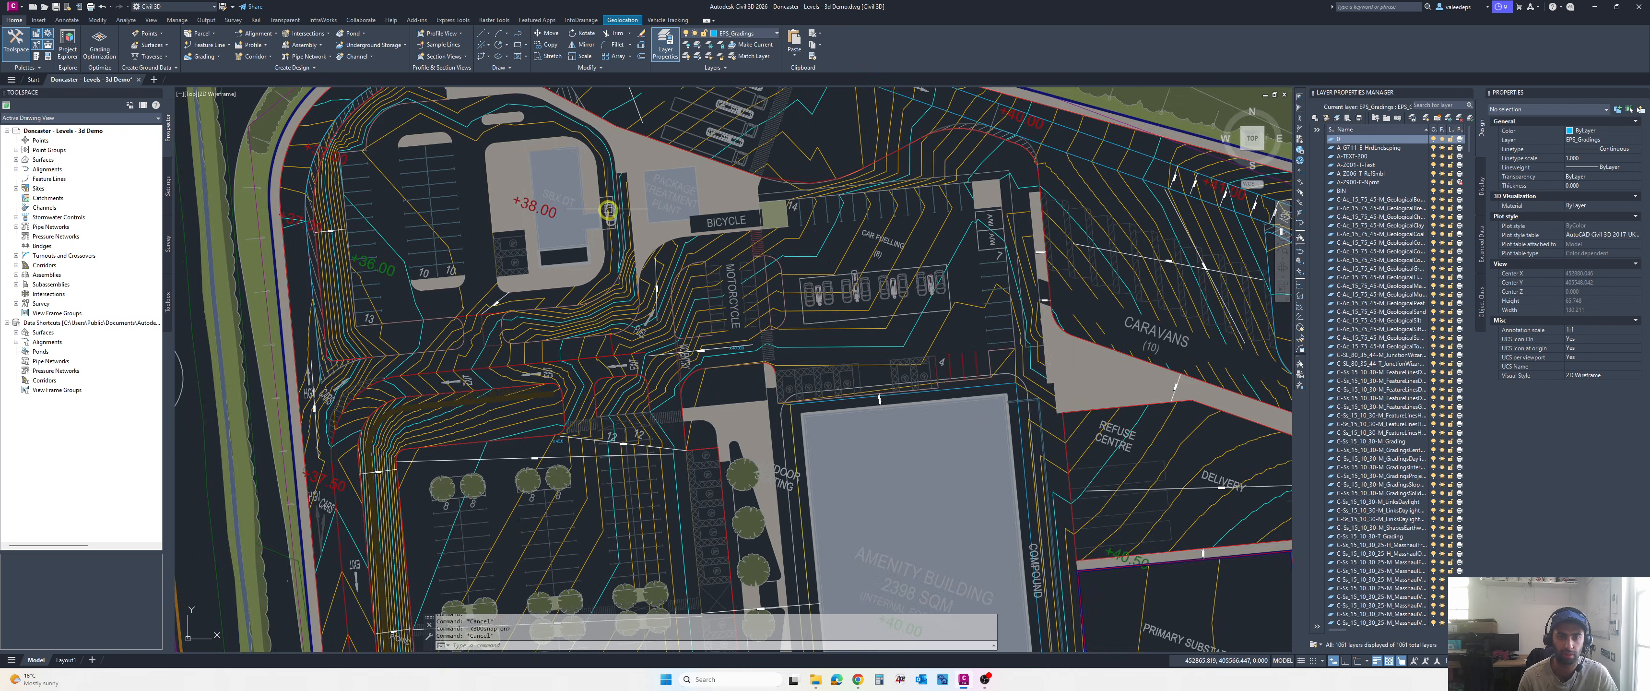
middle_click_drag(615, 242, 529, 279)
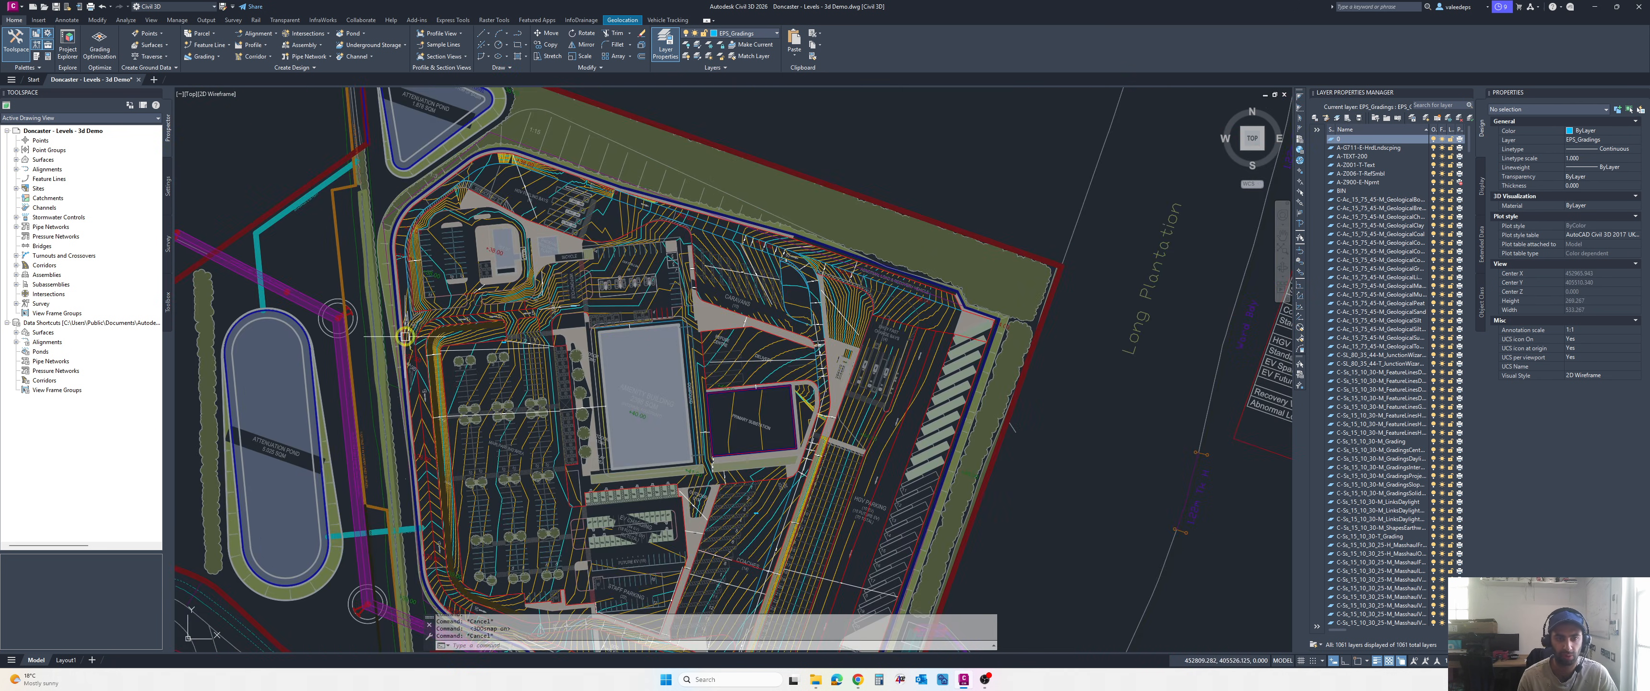
middle_click_drag(578, 391, 571, 348)
middle_click_drag(602, 427, 614, 372)
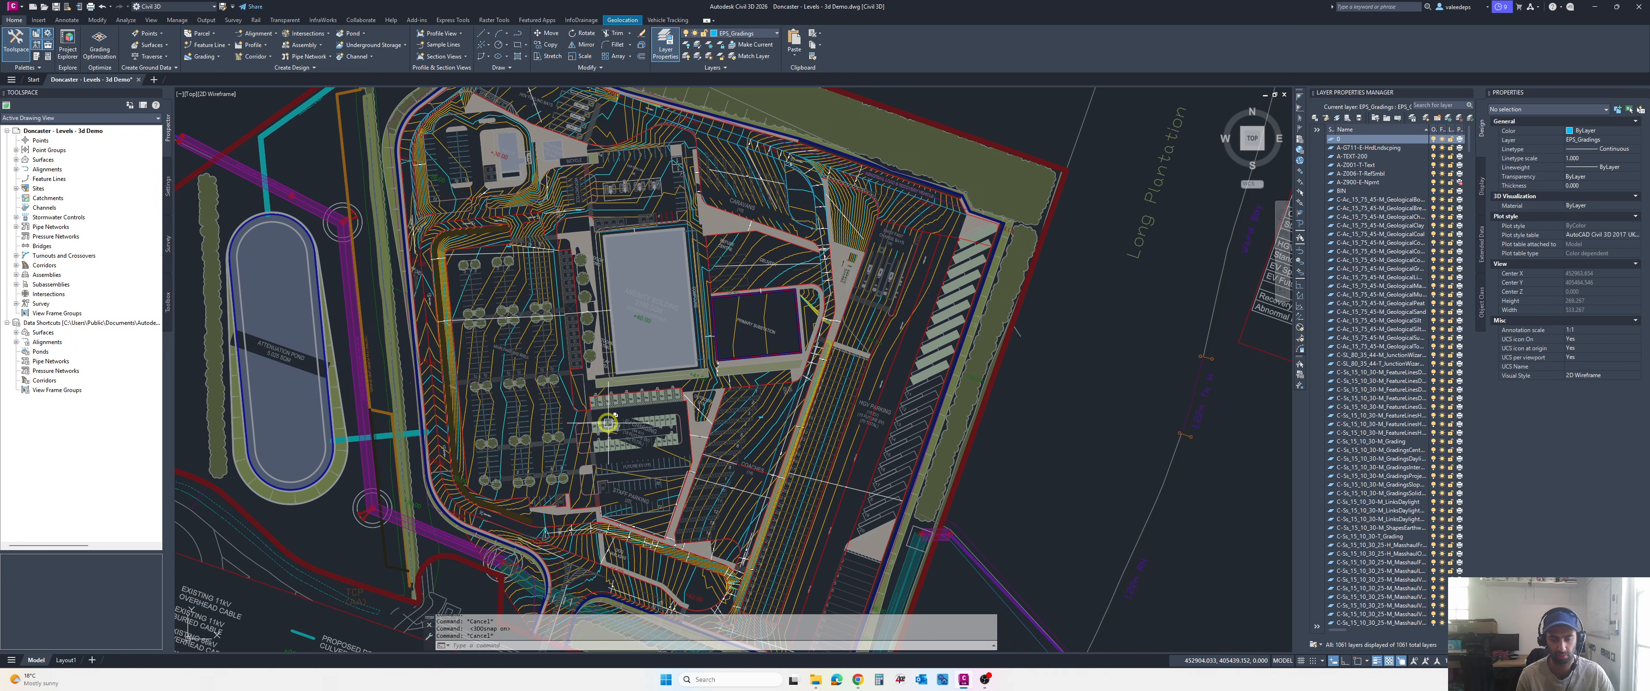
scroll(607, 418, "up", 1)
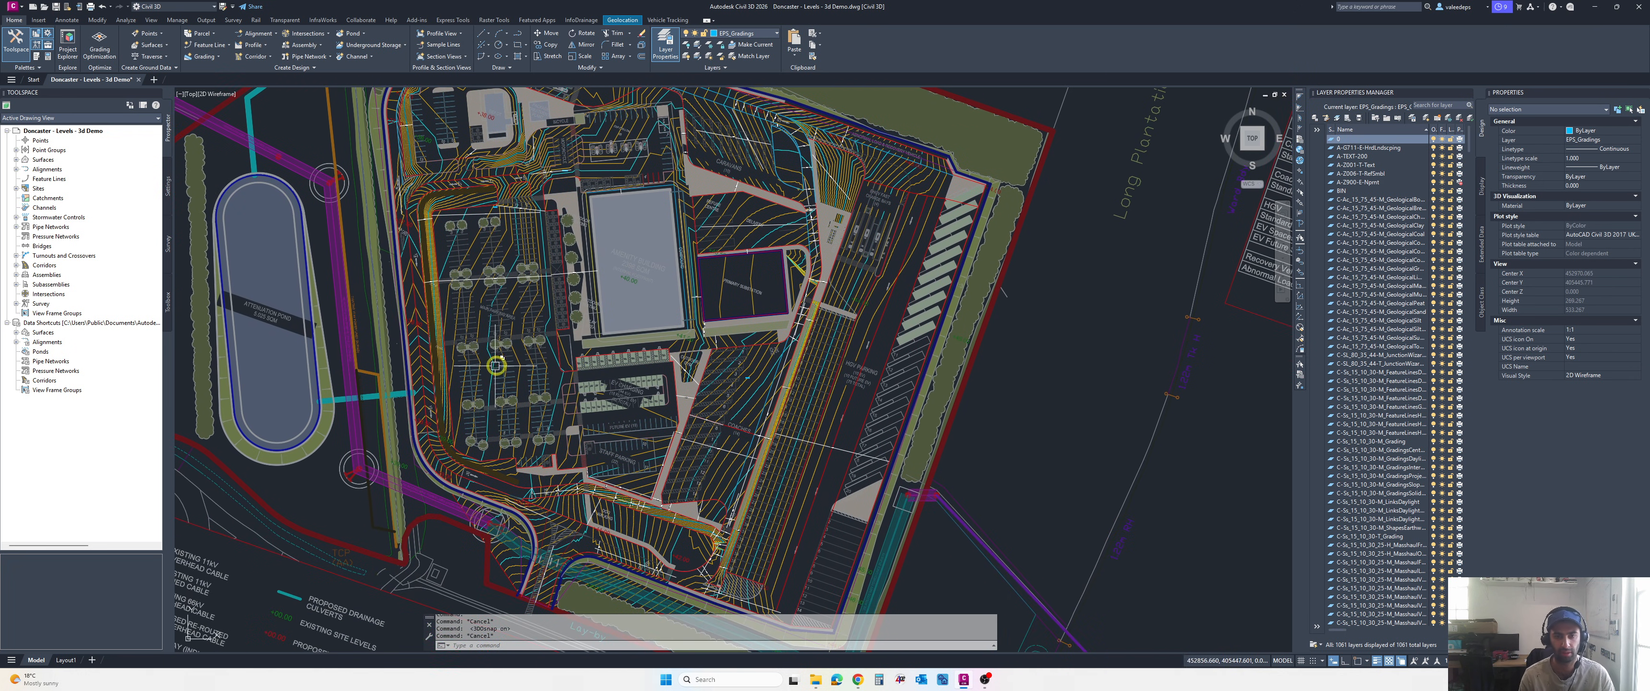
scroll(624, 392, "up", 1)
mouse_move(522, 341)
middle_mouse_down()
mouse_move(580, 382)
mouse_move(566, 450)
mouse_move(589, 413)
middle_mouse_up()
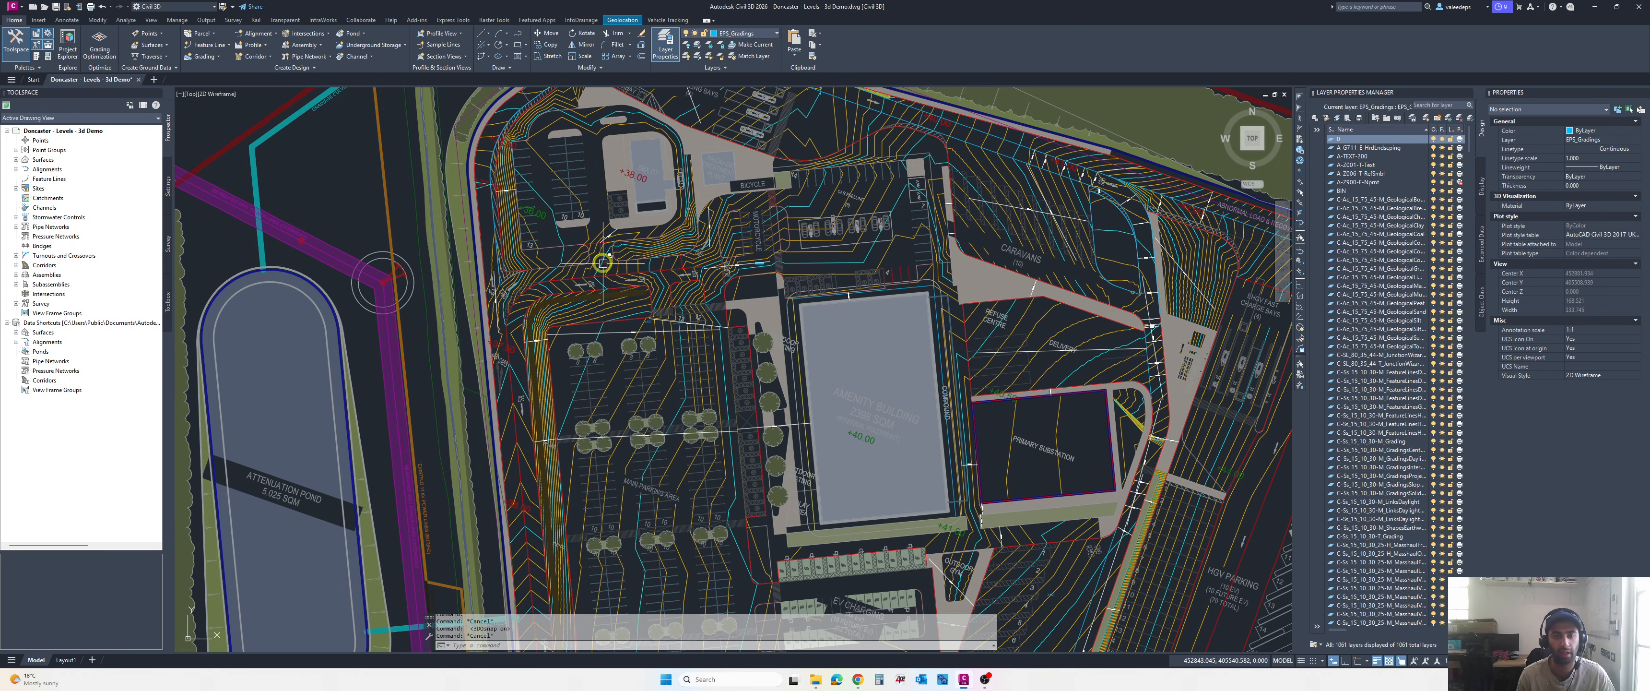
middle_click_drag(607, 255, 615, 296)
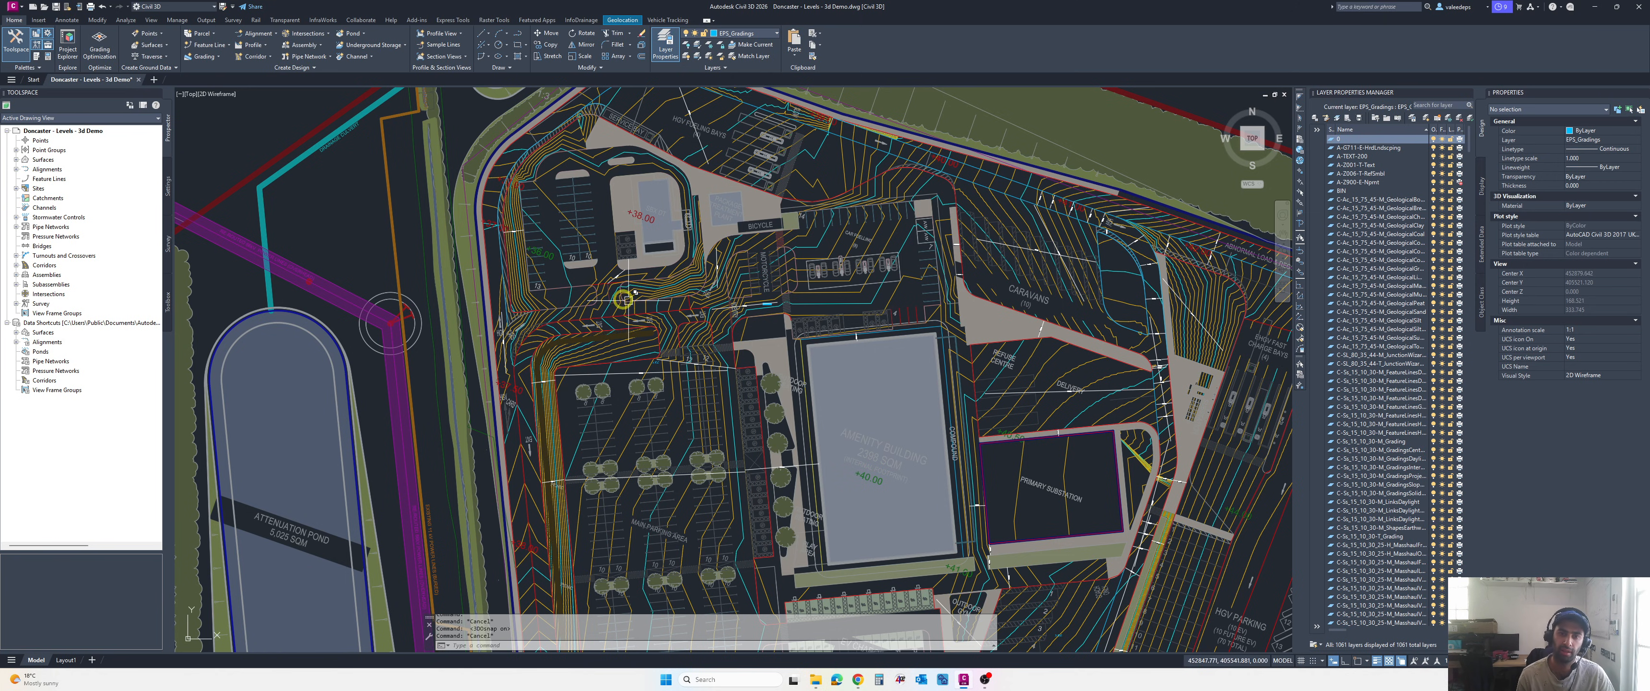
mouse_move(623, 298)
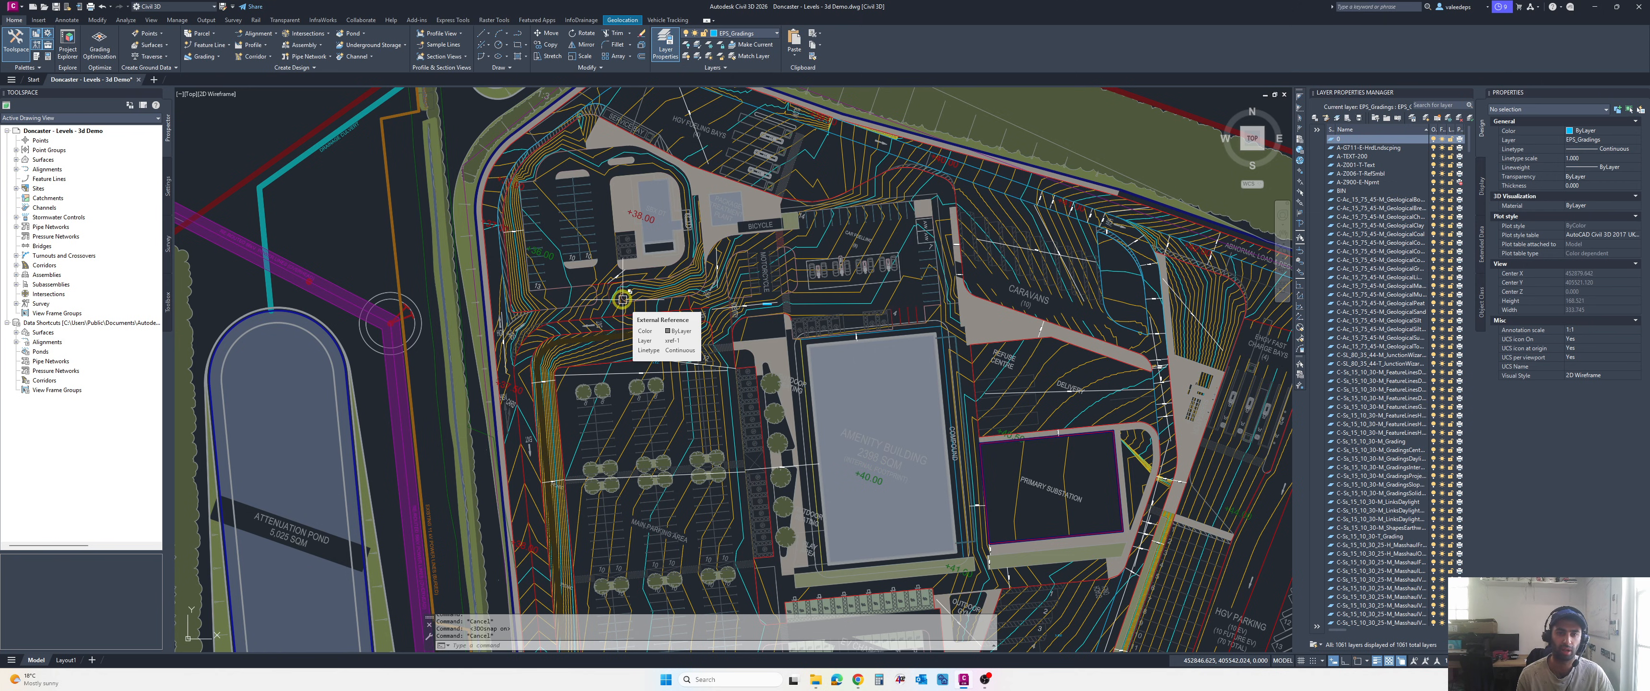
mouse_move(623, 298)
middle_mouse_down()
mouse_move(624, 387)
mouse_move(552, 252)
middle_mouse_up()
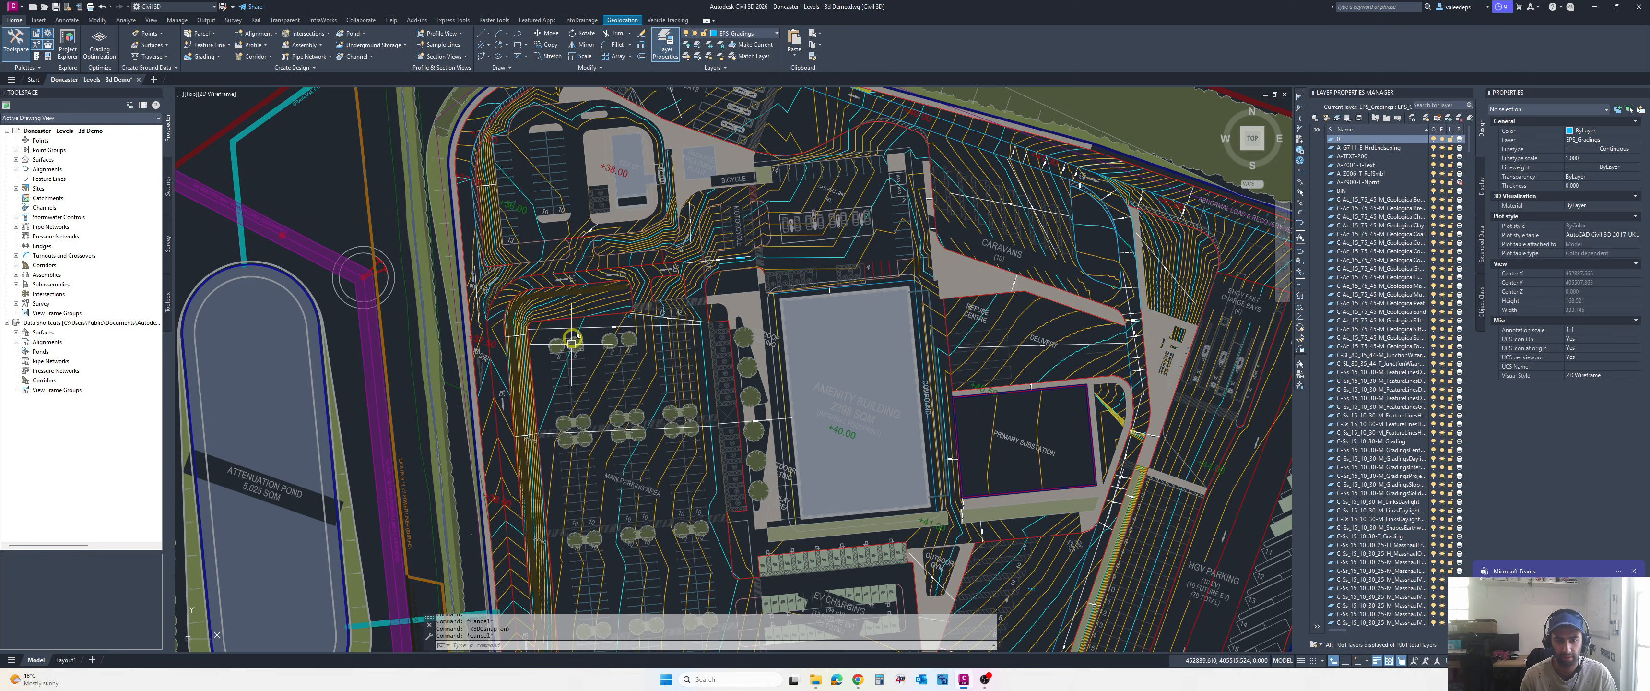
- Examine the contours across the main parking area, staff and coach parking, and the dog walking area at the site's south end
scroll(532, 378, "up", 3)
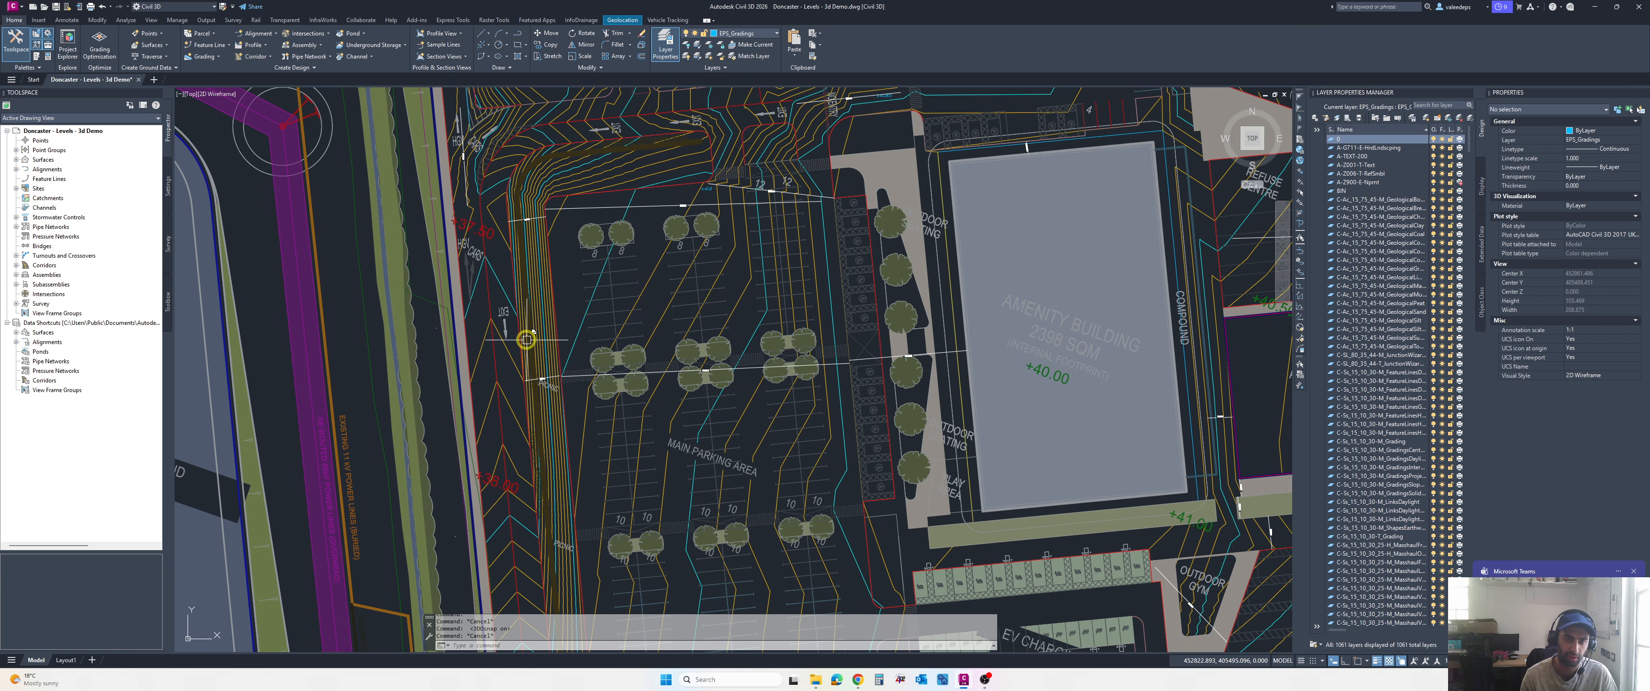
scroll(532, 371, "down", 3)
scroll(522, 321, "down", 3)
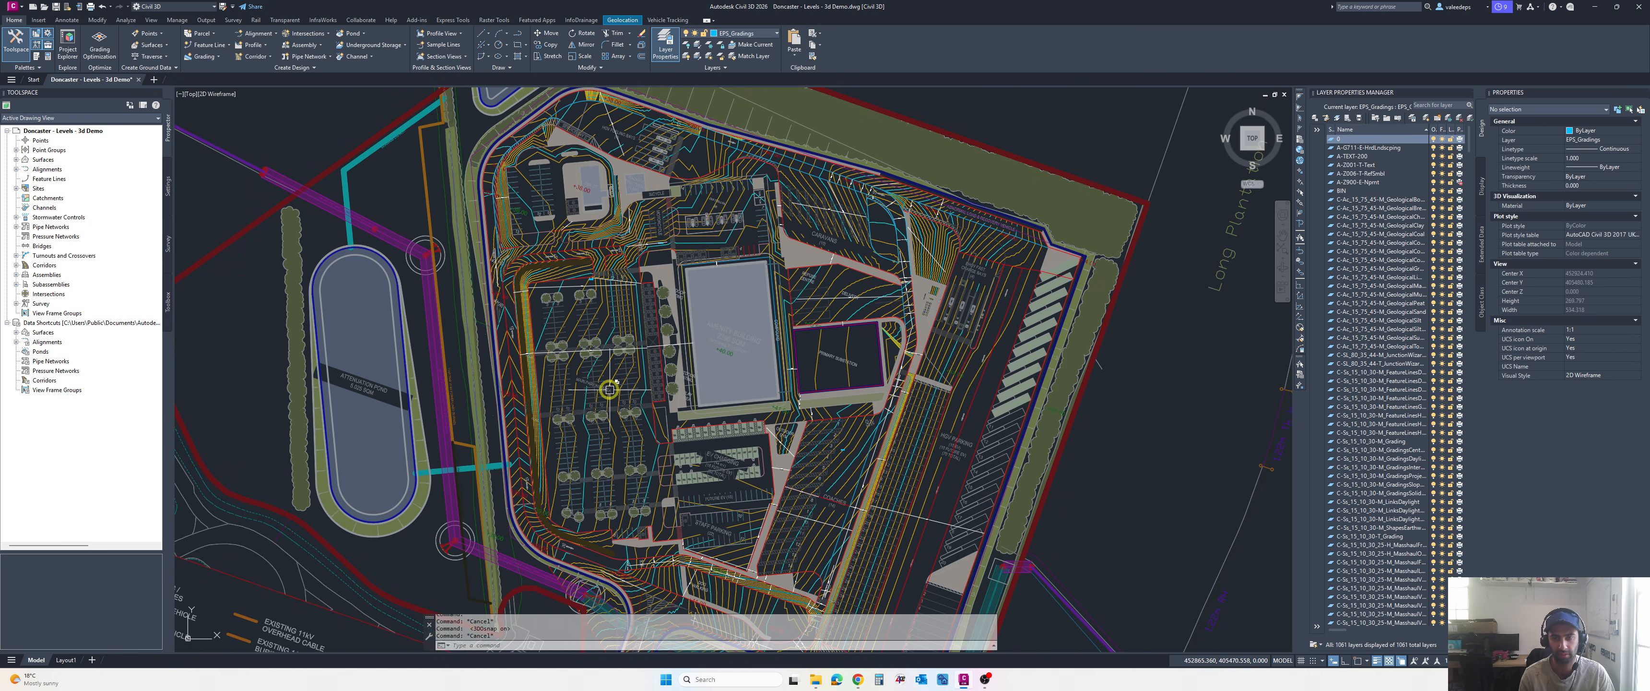
middle_click_drag(609, 389, 537, 345)
scroll(787, 411, "up", 3)
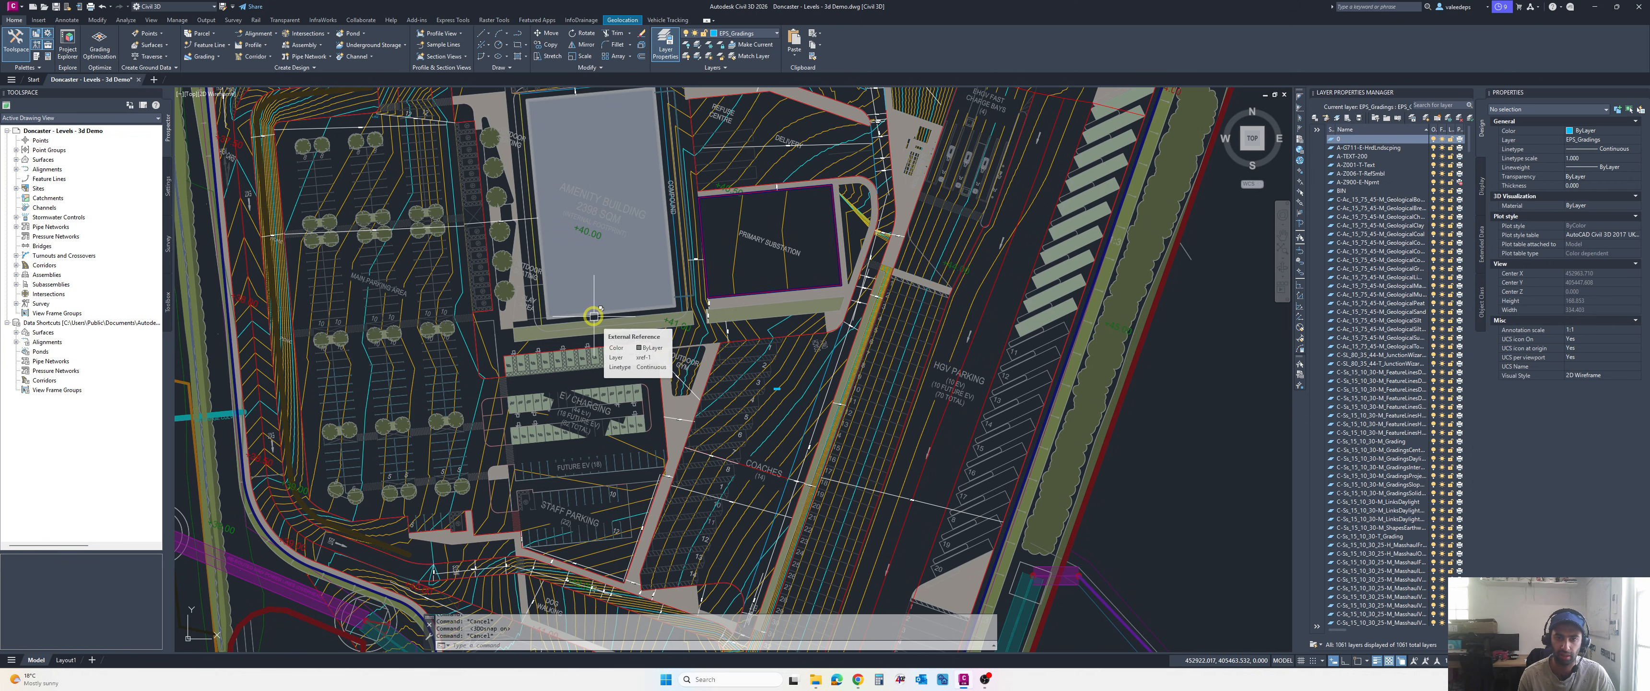
mouse_move(810, 346)
middle_mouse_down()
mouse_move(767, 280)
mouse_move(725, 284)
middle_mouse_up()
mouse_move(746, 402)
middle_mouse_down()
mouse_move(766, 346)
mouse_move(762, 368)
mouse_move(802, 332)
middle_mouse_up()
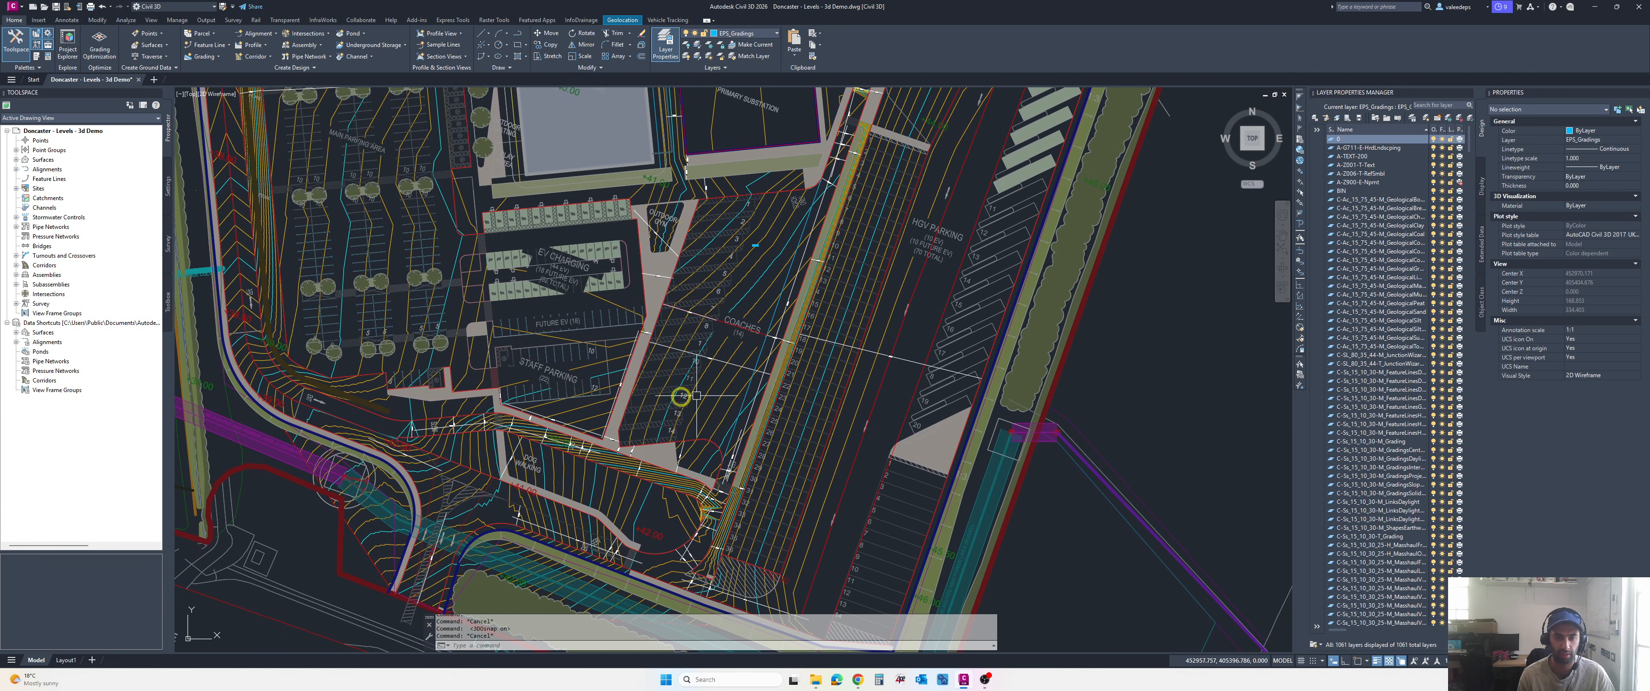
scroll(619, 430, "down", 5)
scroll(600, 449, "up", 10)
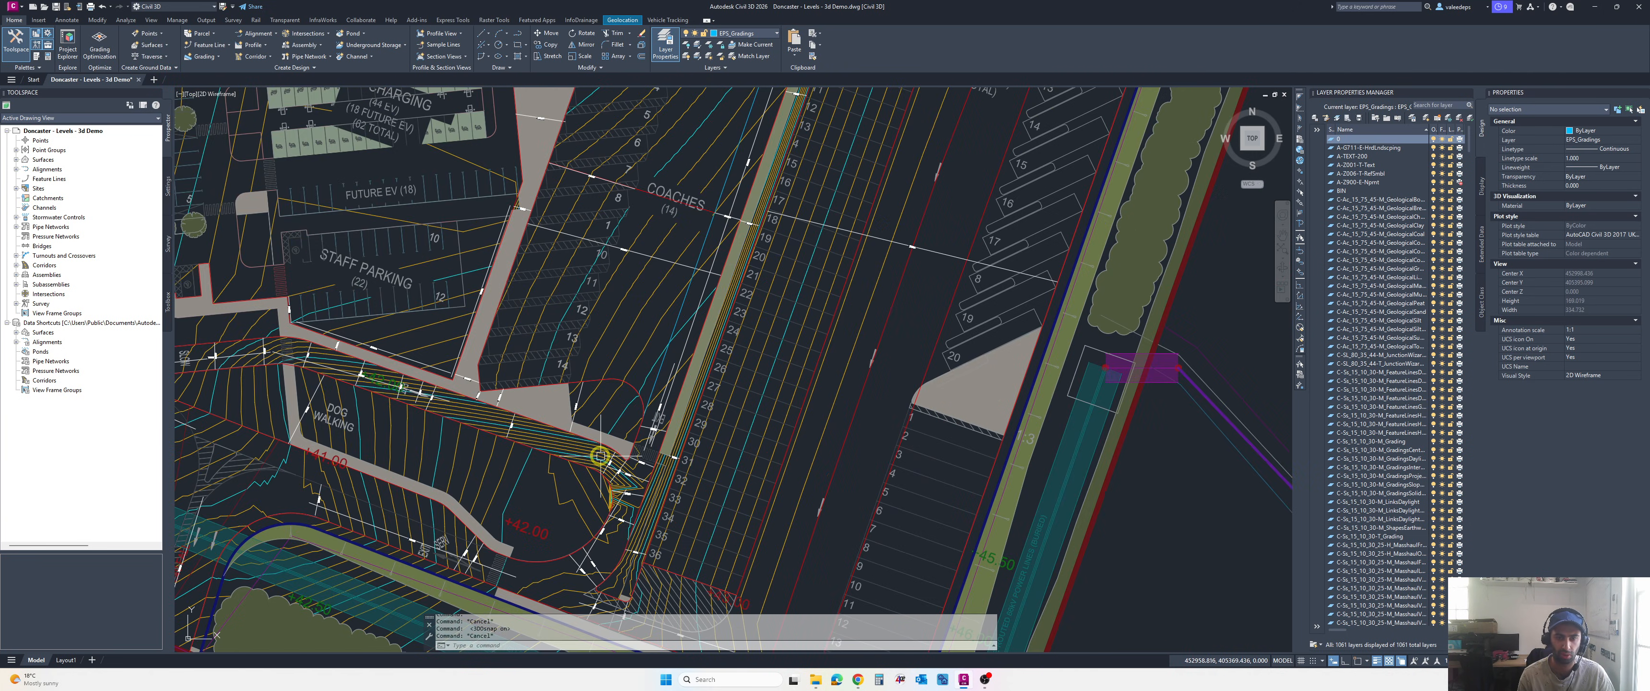
scroll(654, 454, "down", 3)
scroll(626, 484, "down", 2)
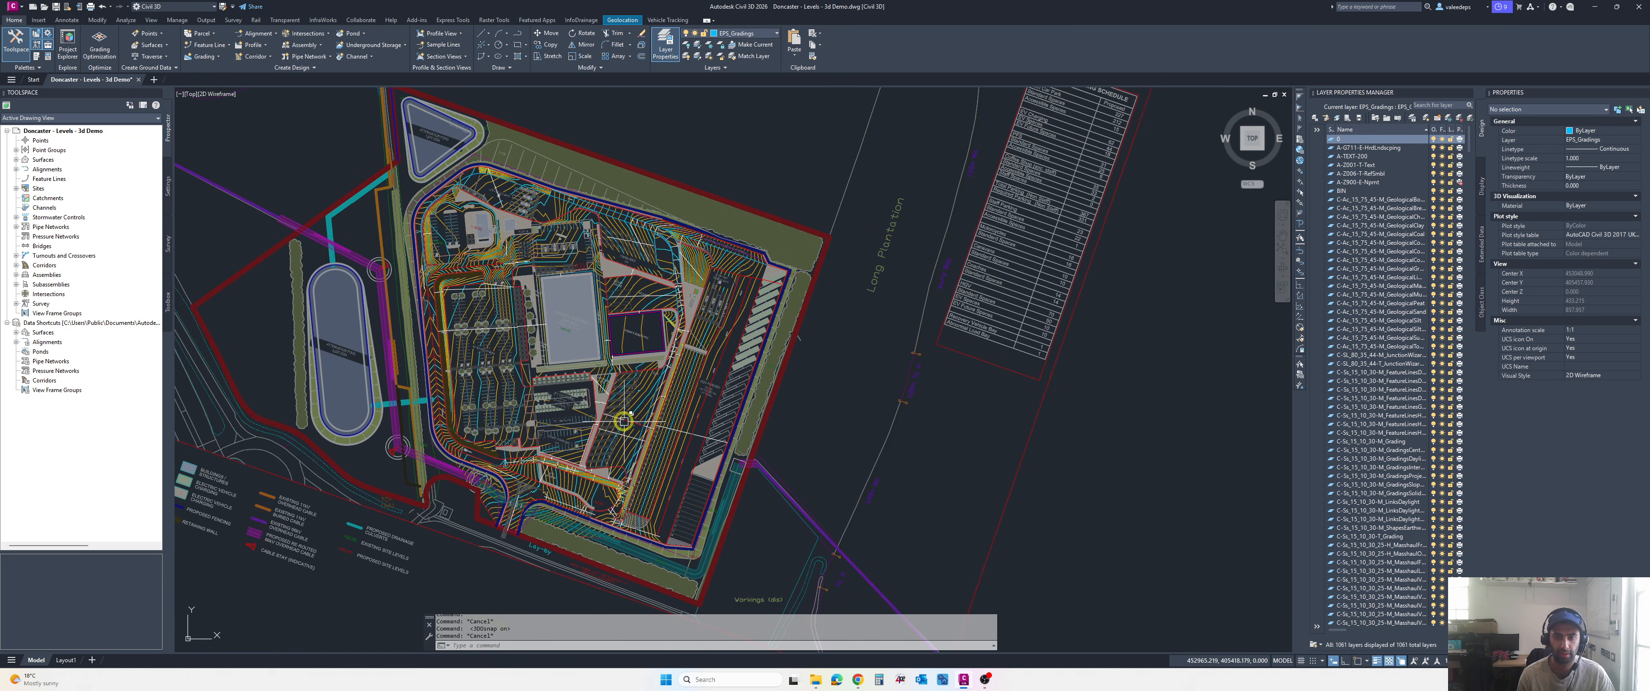
- Examine the contours at the exit road junction north of the main parking area, beside the potential retaining wall
scroll(670, 346, "up", 1)
mouse_move(671, 343)
middle_mouse_down()
mouse_move(601, 430)
mouse_move(628, 413)
mouse_move(794, 452)
mouse_move(723, 443)
middle_mouse_up()
middle_click_drag(436, 327, 527, 350)
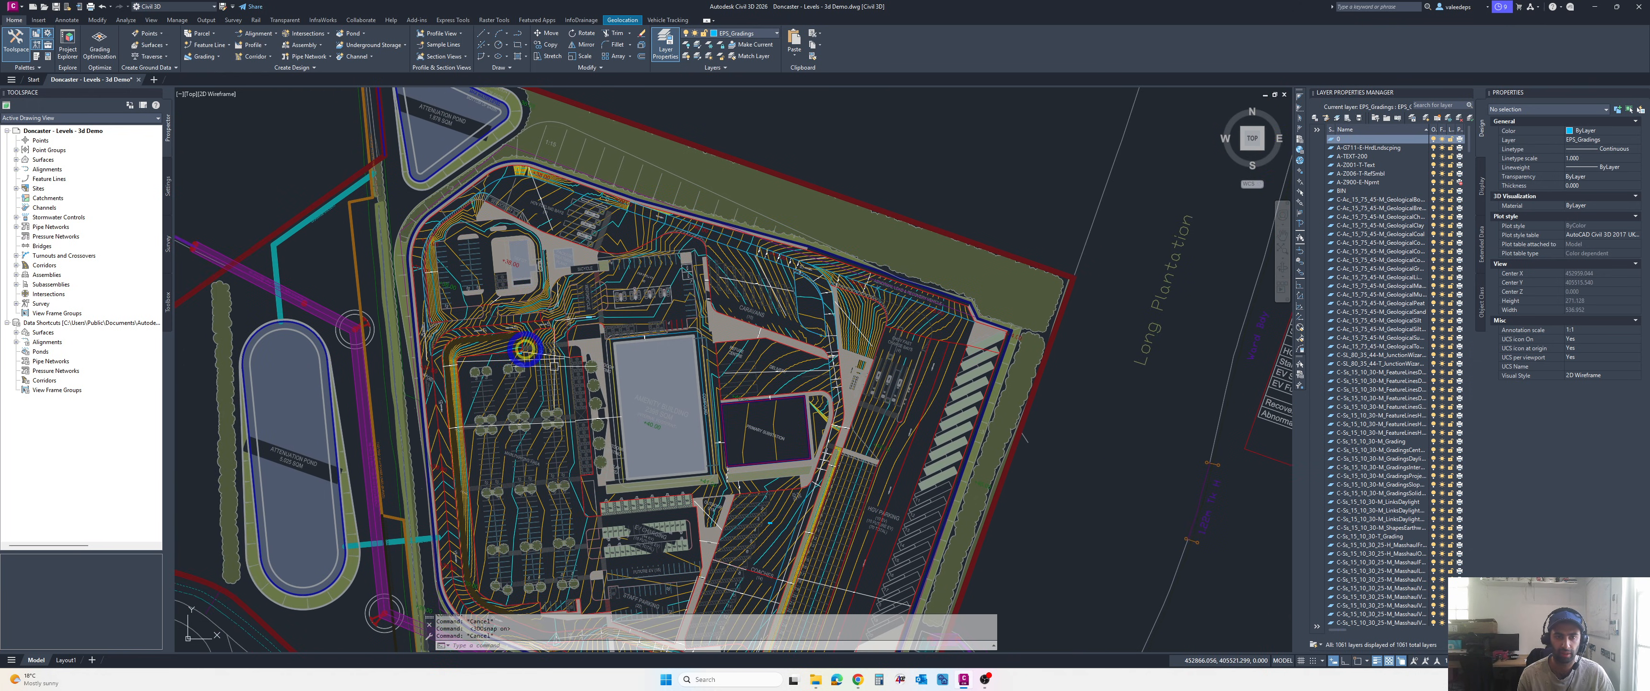
scroll(476, 322, "up", 2)
middle_click_drag(352, 327, 446, 332)
scroll(462, 330, "up", 2)
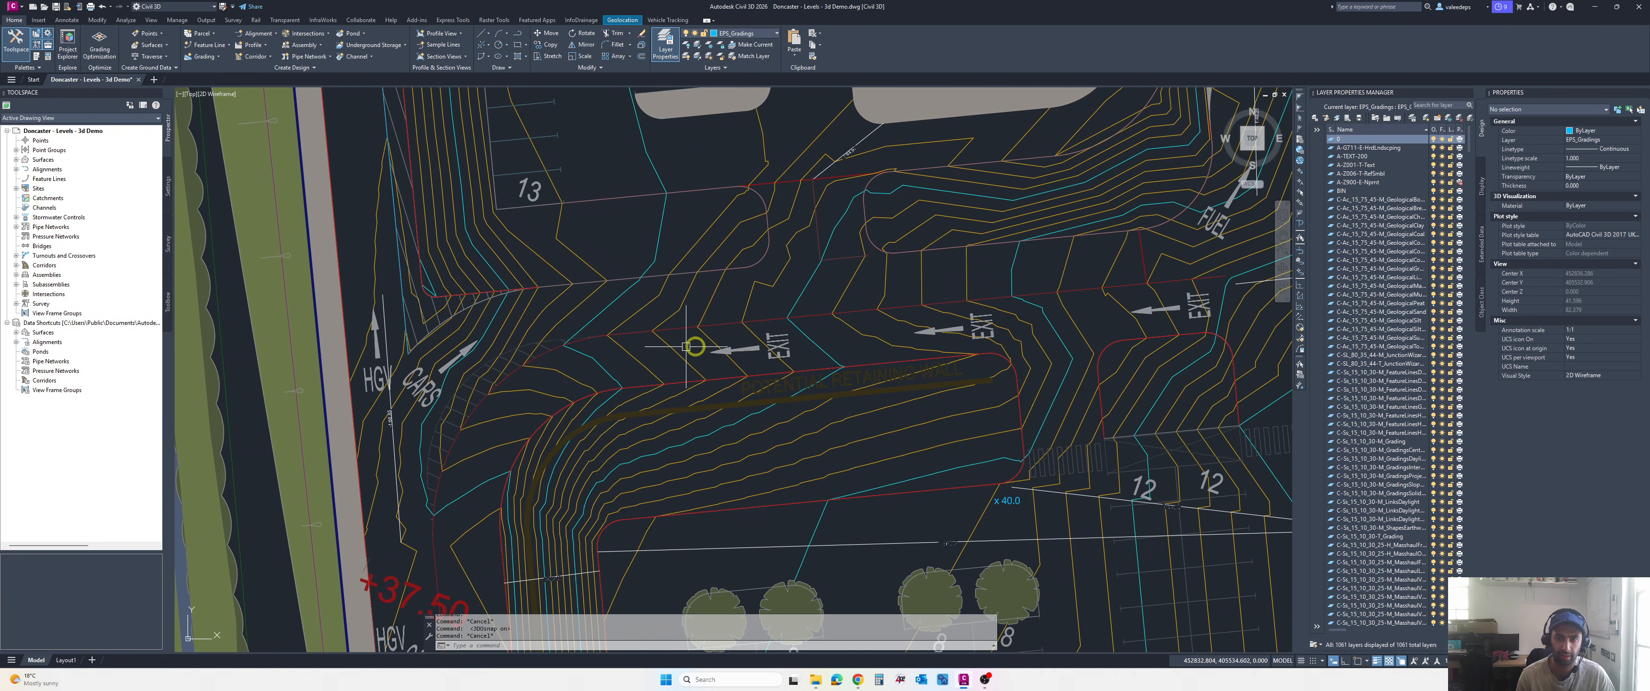
middle_click_drag(773, 330, 639, 346)
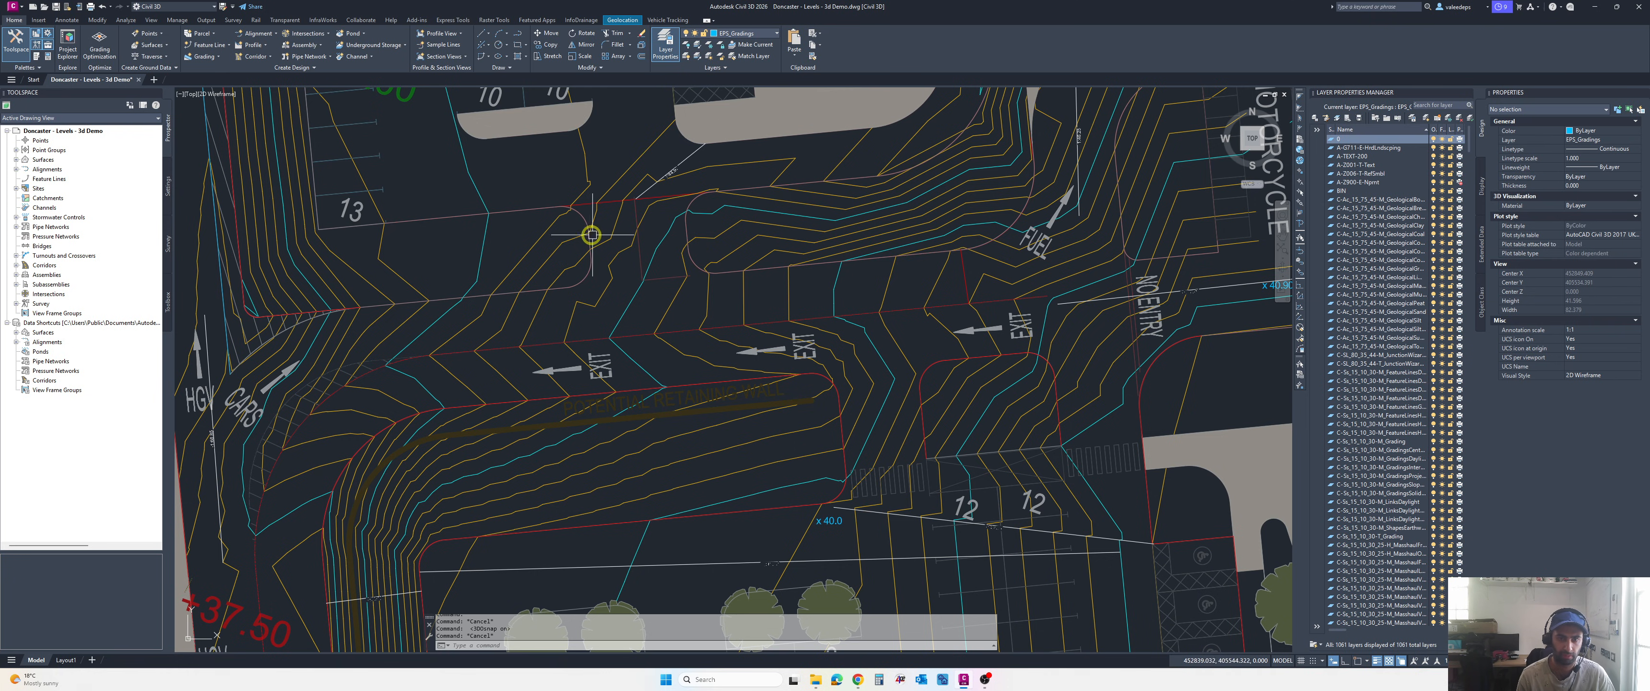
scroll(654, 281, "up", 2)
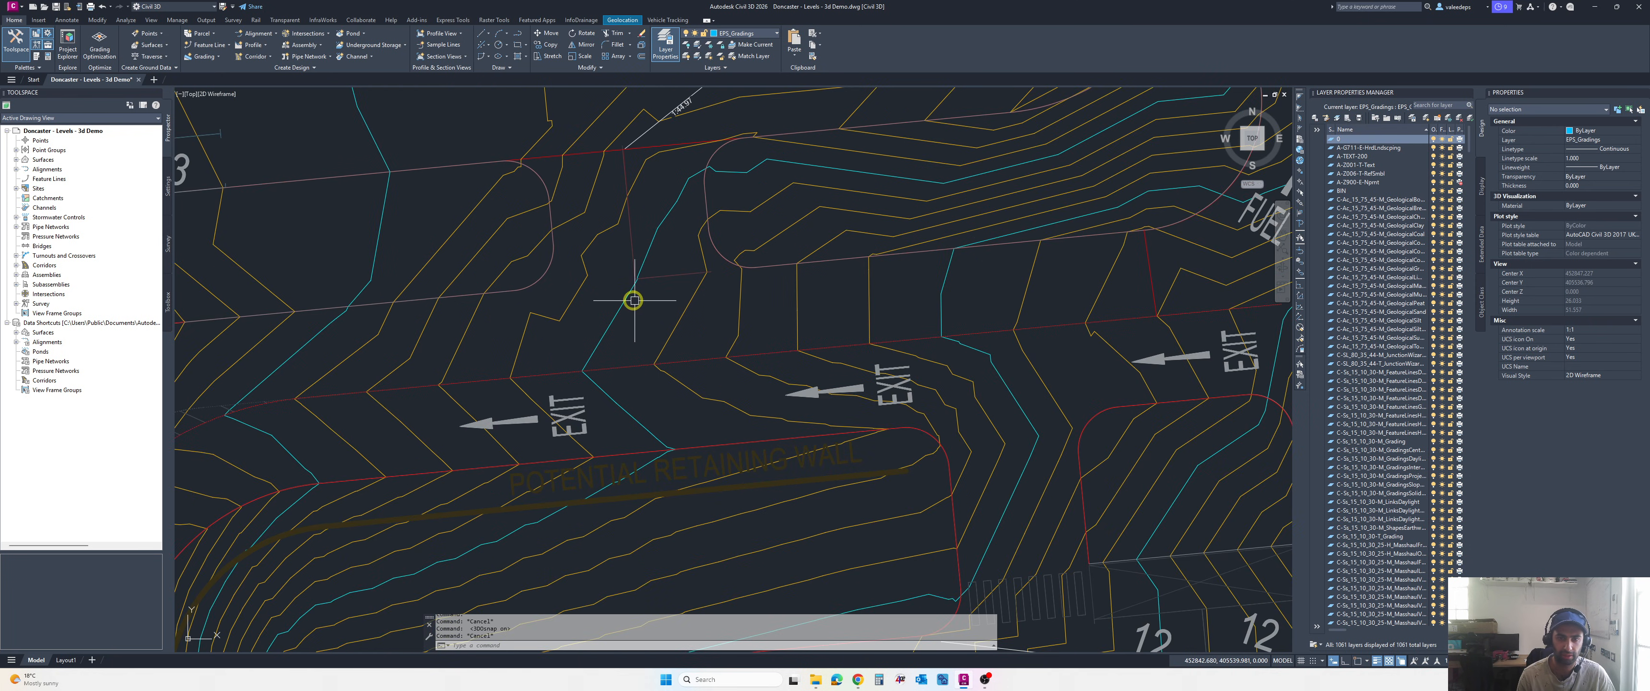
- Add a two-point slope label in the Rise : Run Slope (1:x) style to the PG surface, along the side road's centreline north of the exit road
left_click(625, 300)
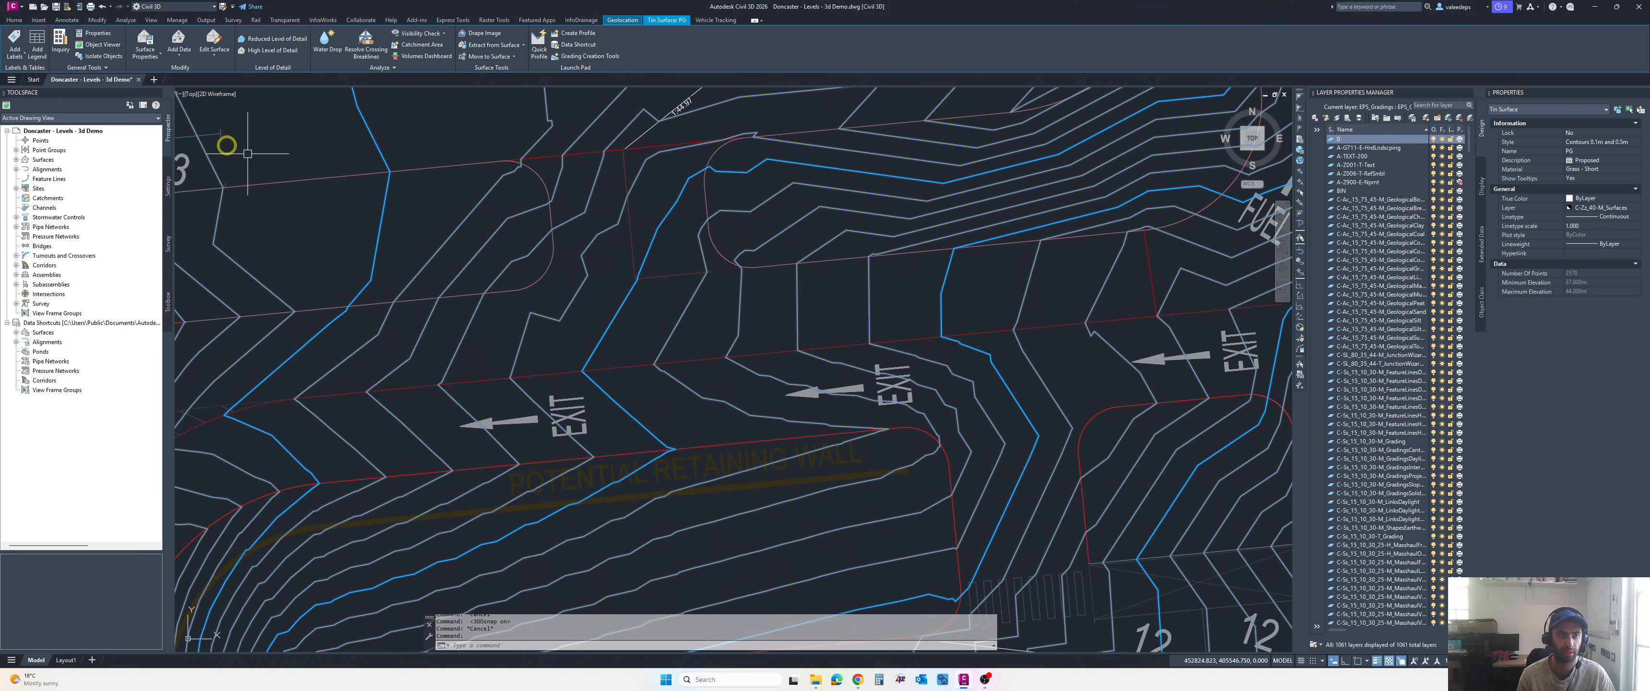
key("alt")
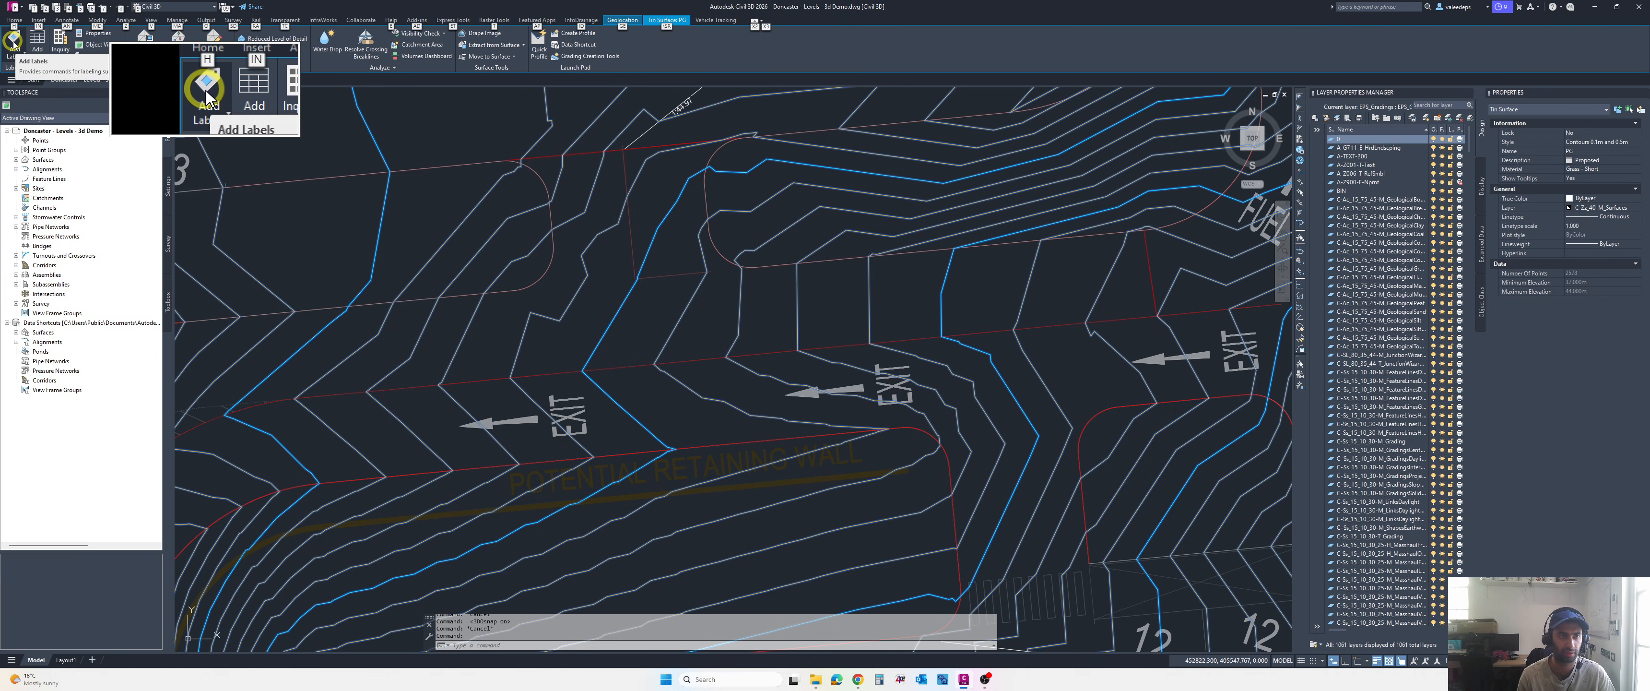
left_click(22, 54)
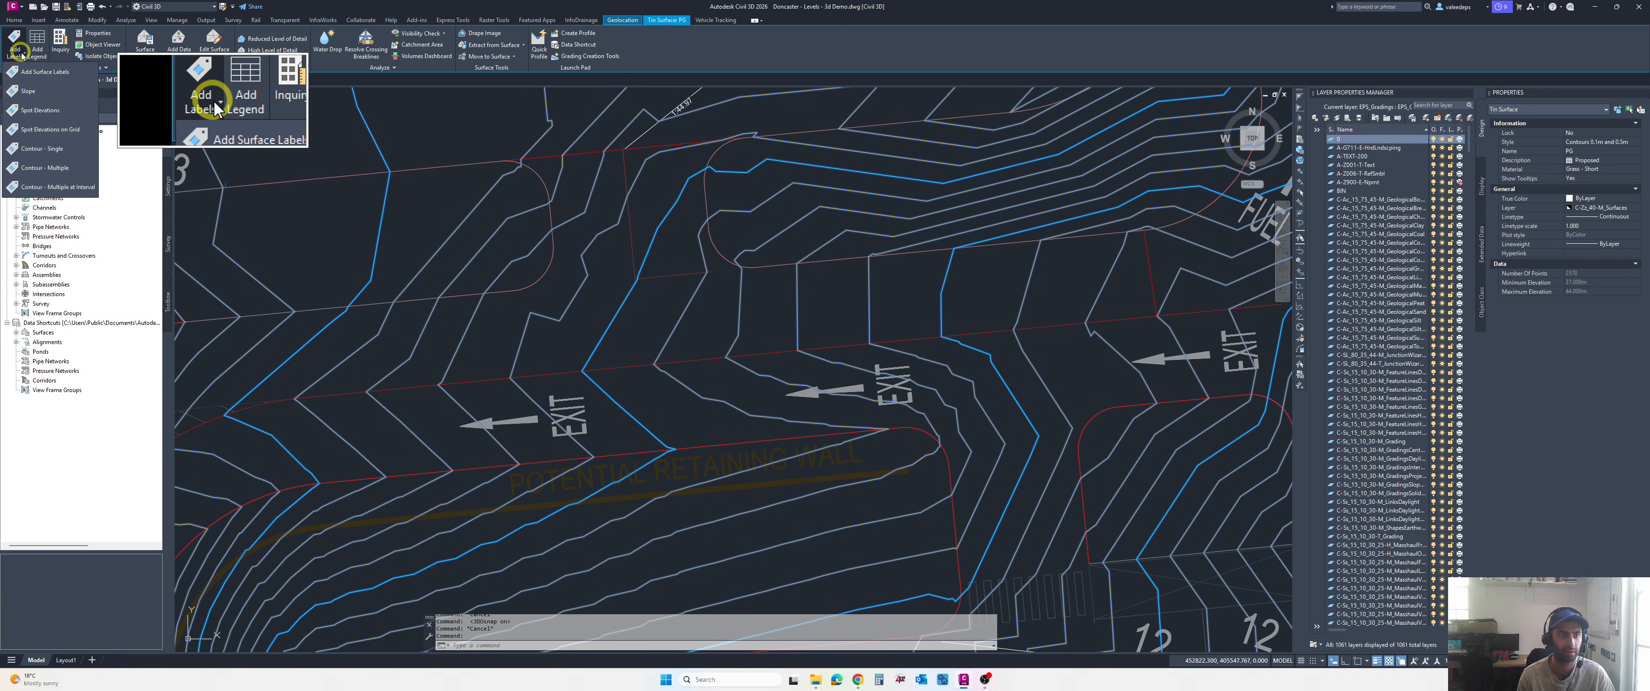
left_click(36, 73)
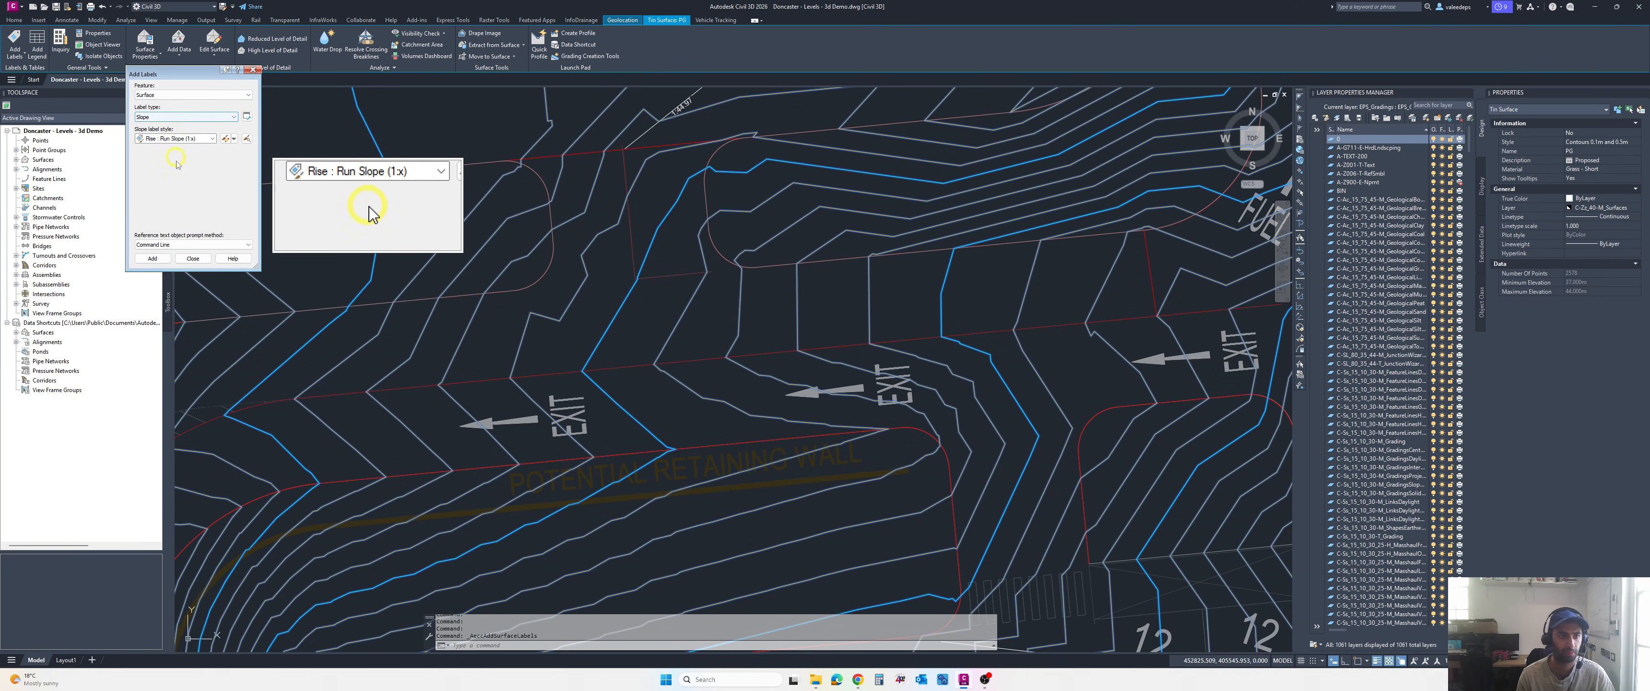
left_click(153, 258)
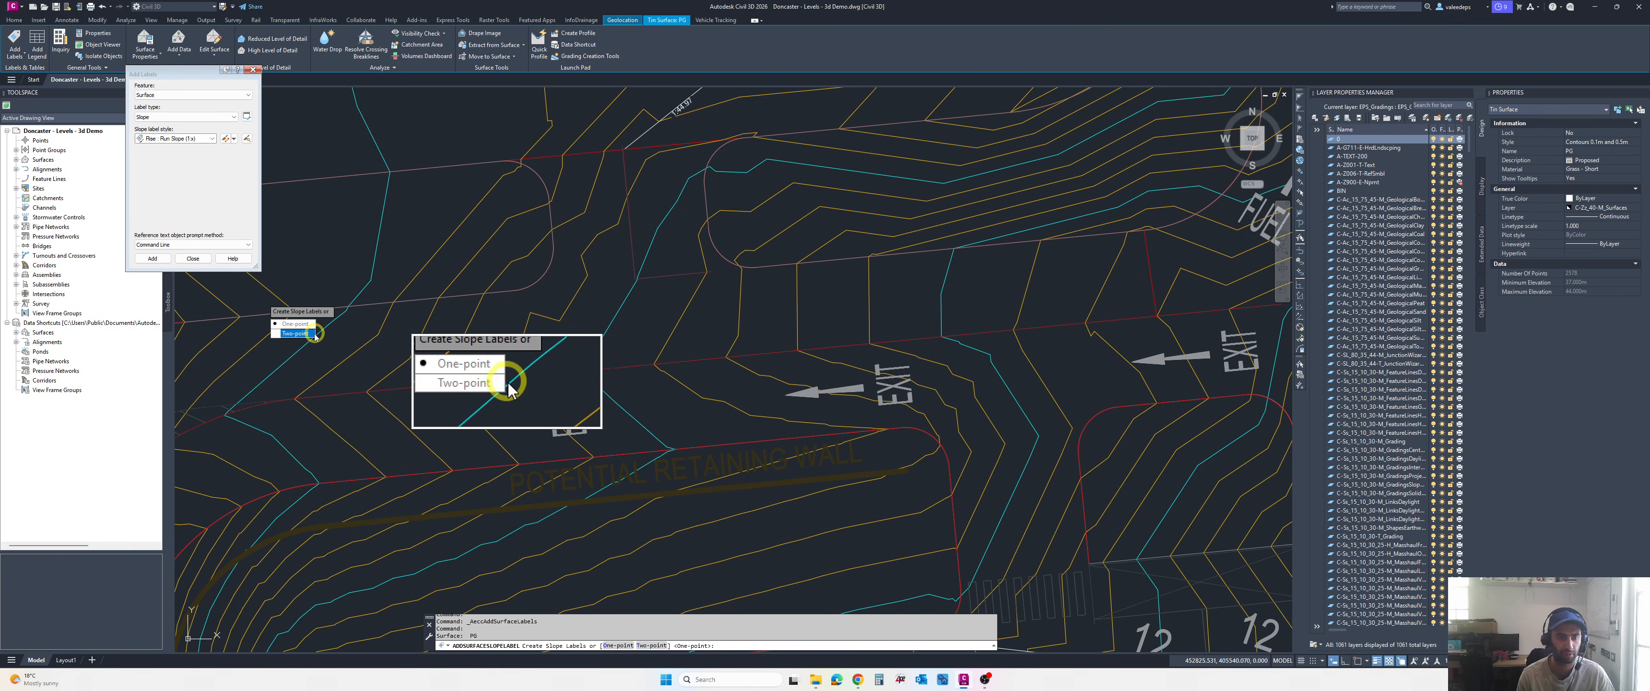
left_click(306, 333)
left_click(485, 357)
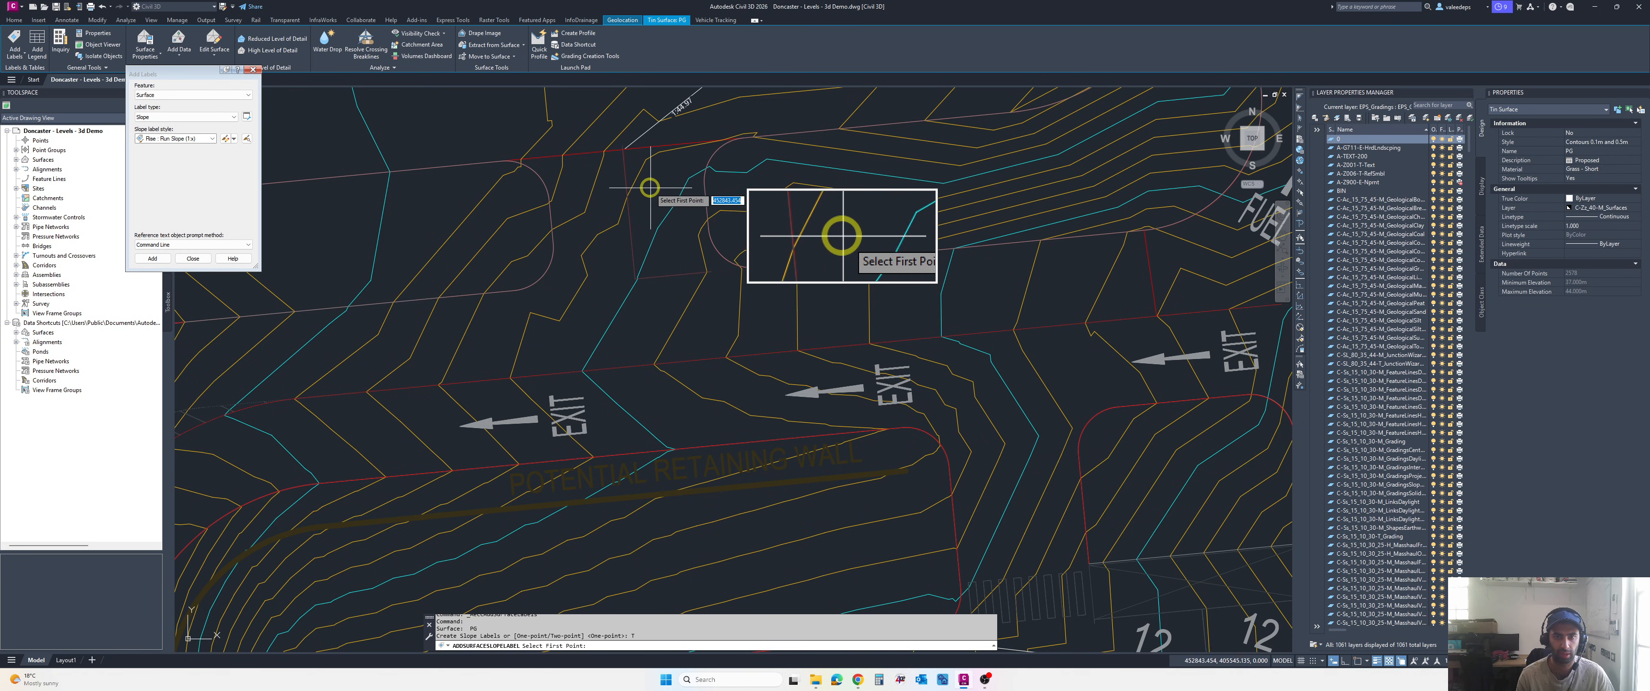
left_click(620, 147)
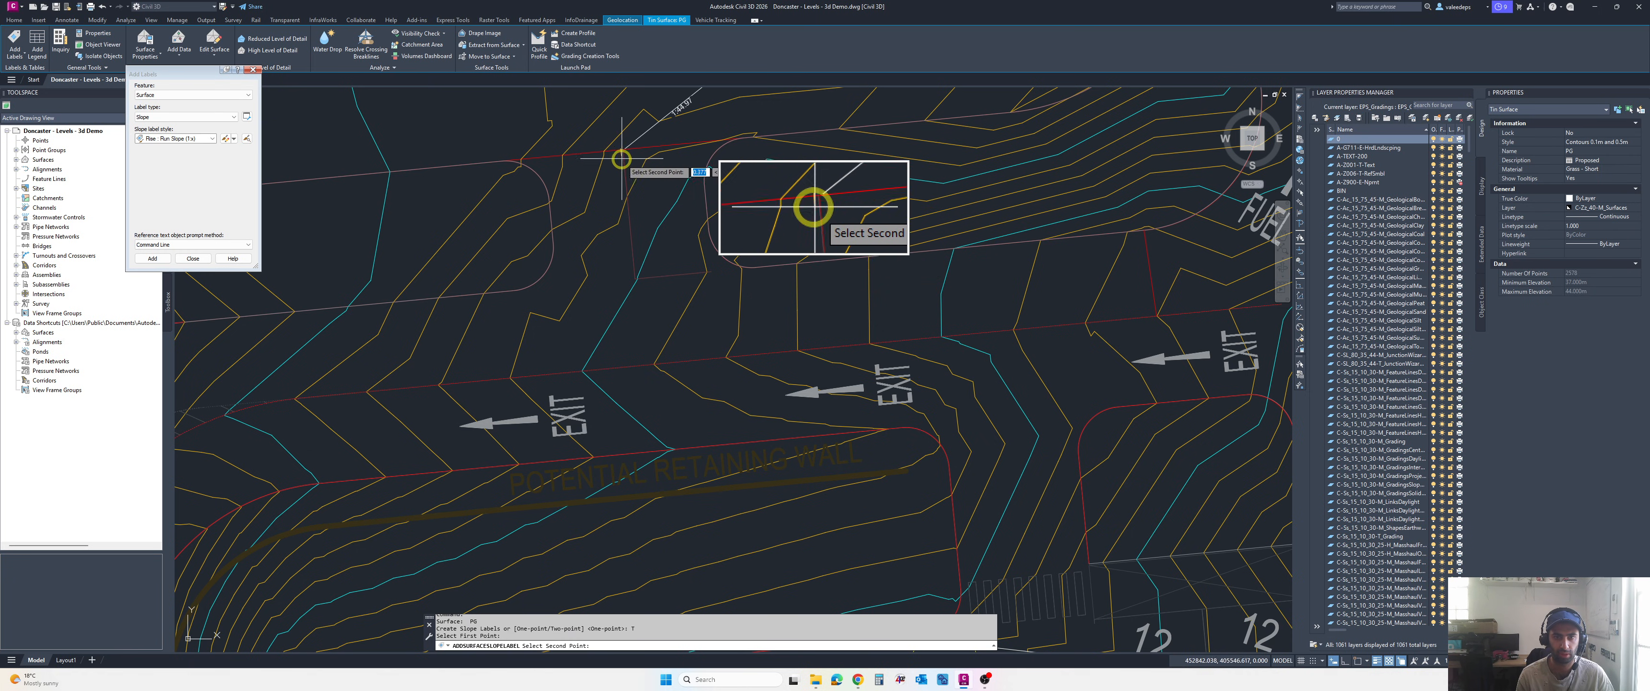
left_click(628, 282)
- Add two-point slope labels across both halves of the side road, between its centreline and each kerb, and end the labelling
scroll(649, 237, "up", 2)
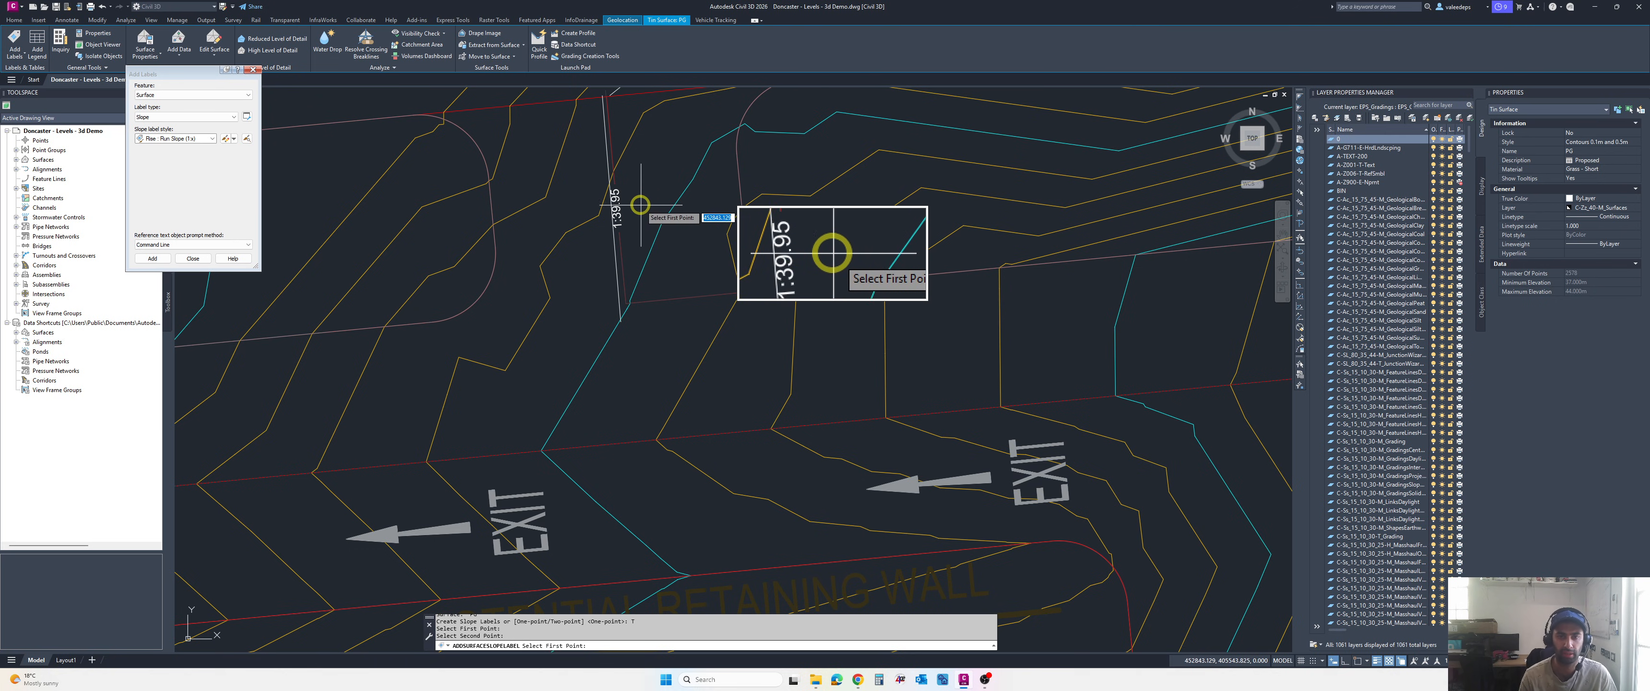
middle_click_drag(638, 206, 660, 253)
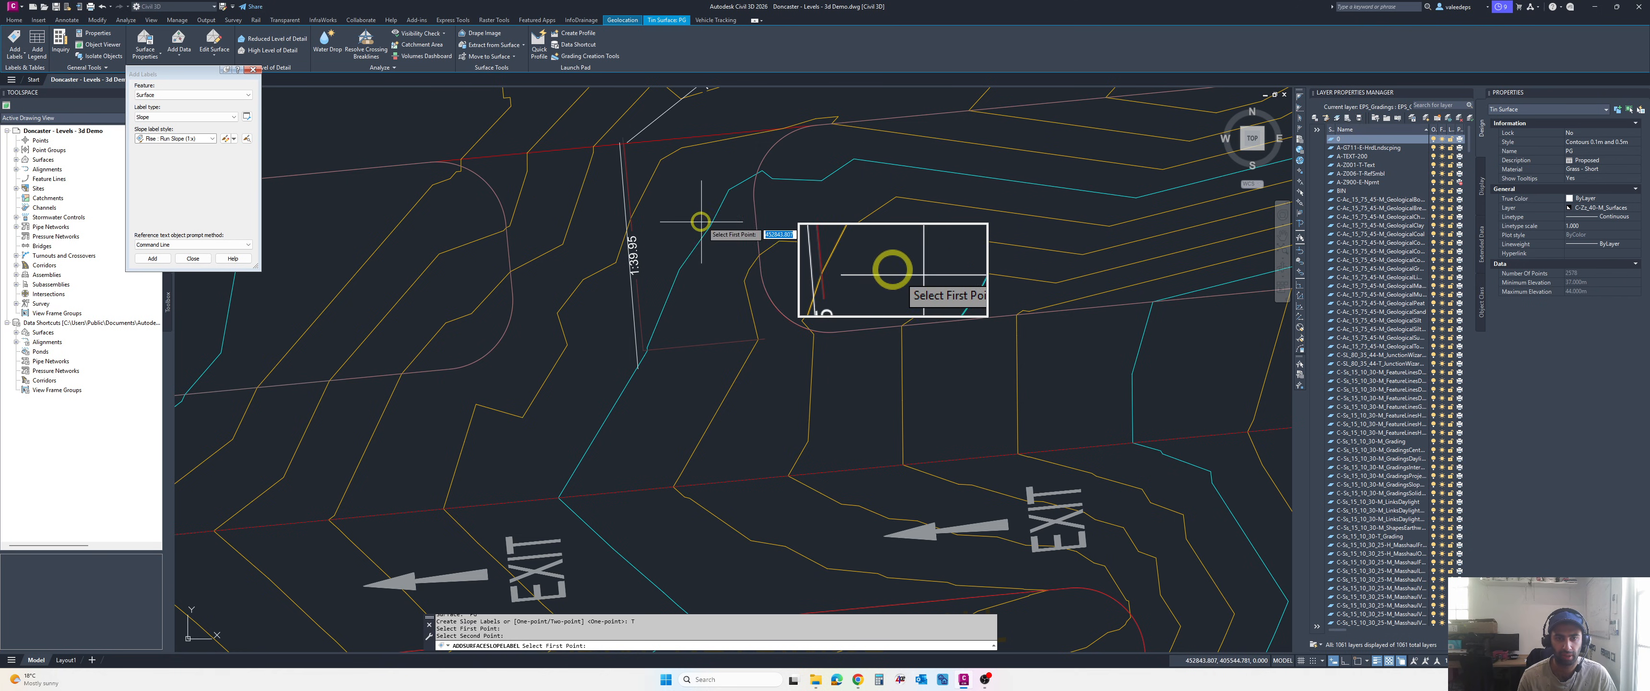
left_click(505, 217)
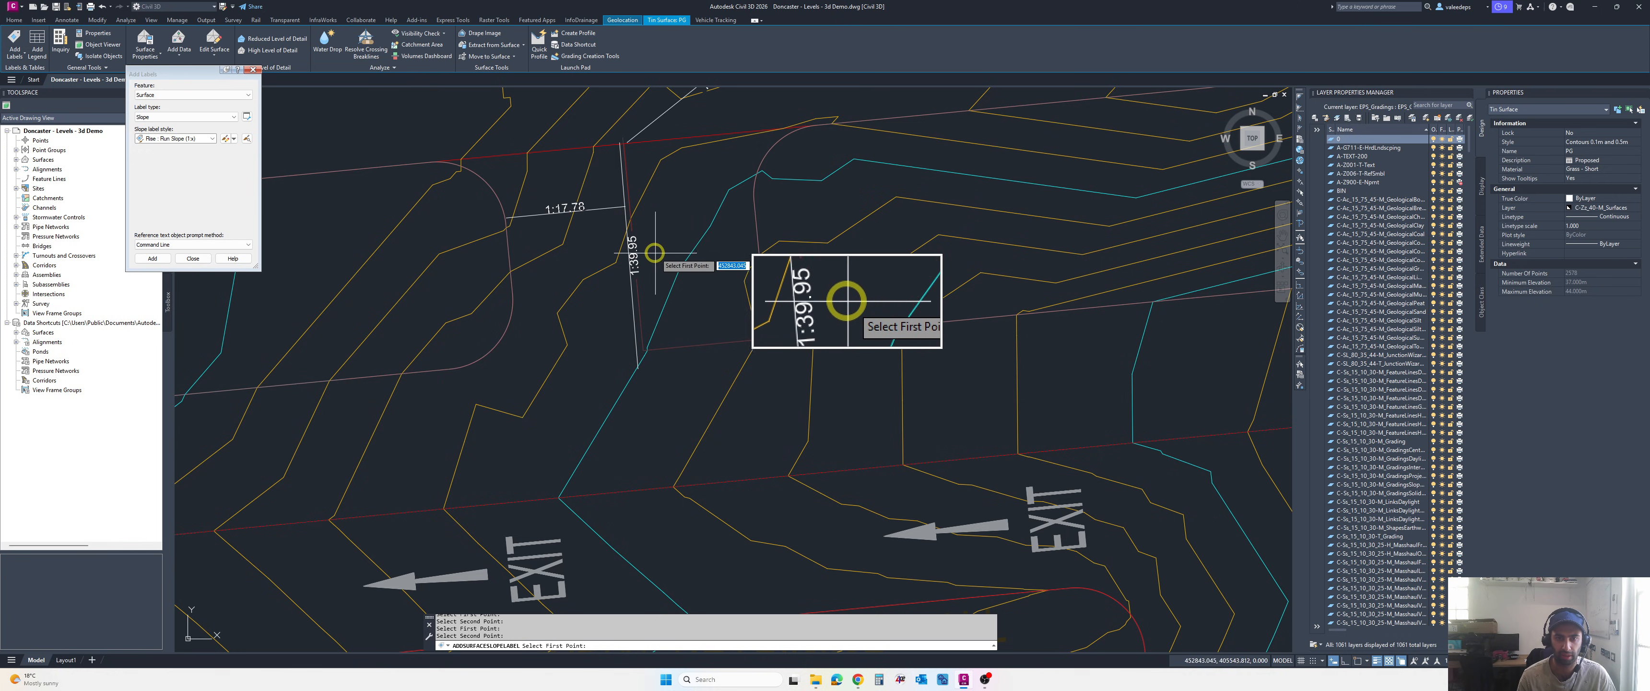
scroll(607, 233, "up", 2)
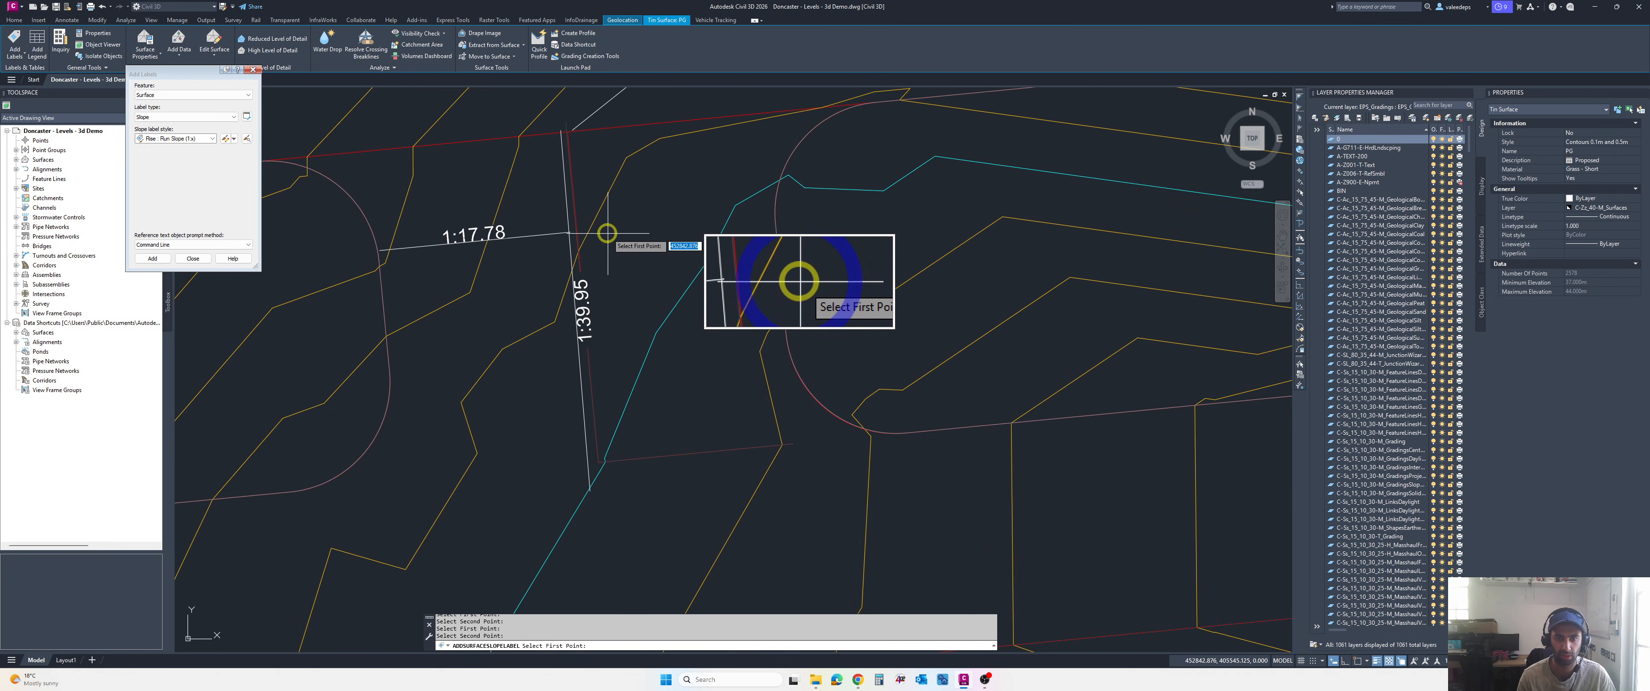
left_click(577, 232)
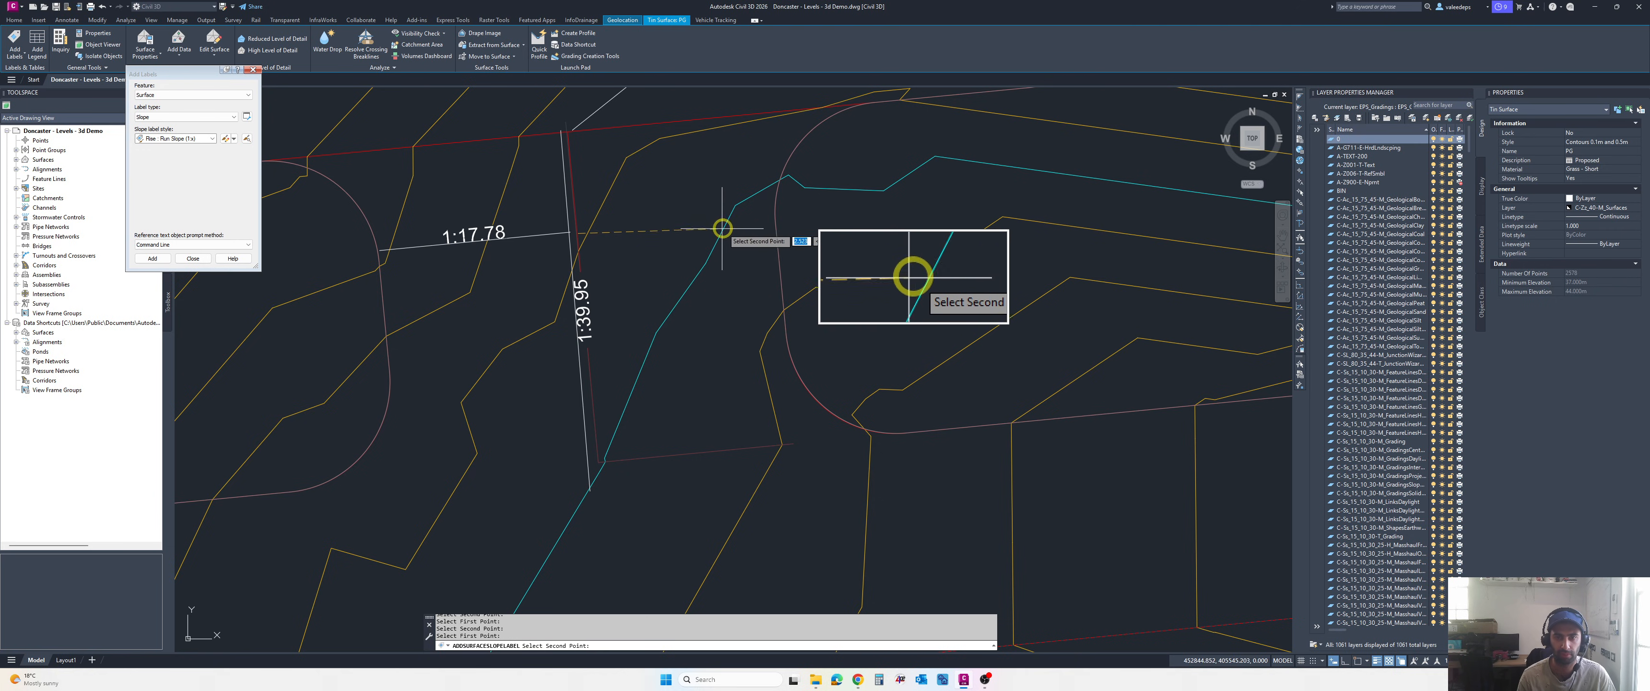
left_click(774, 212)
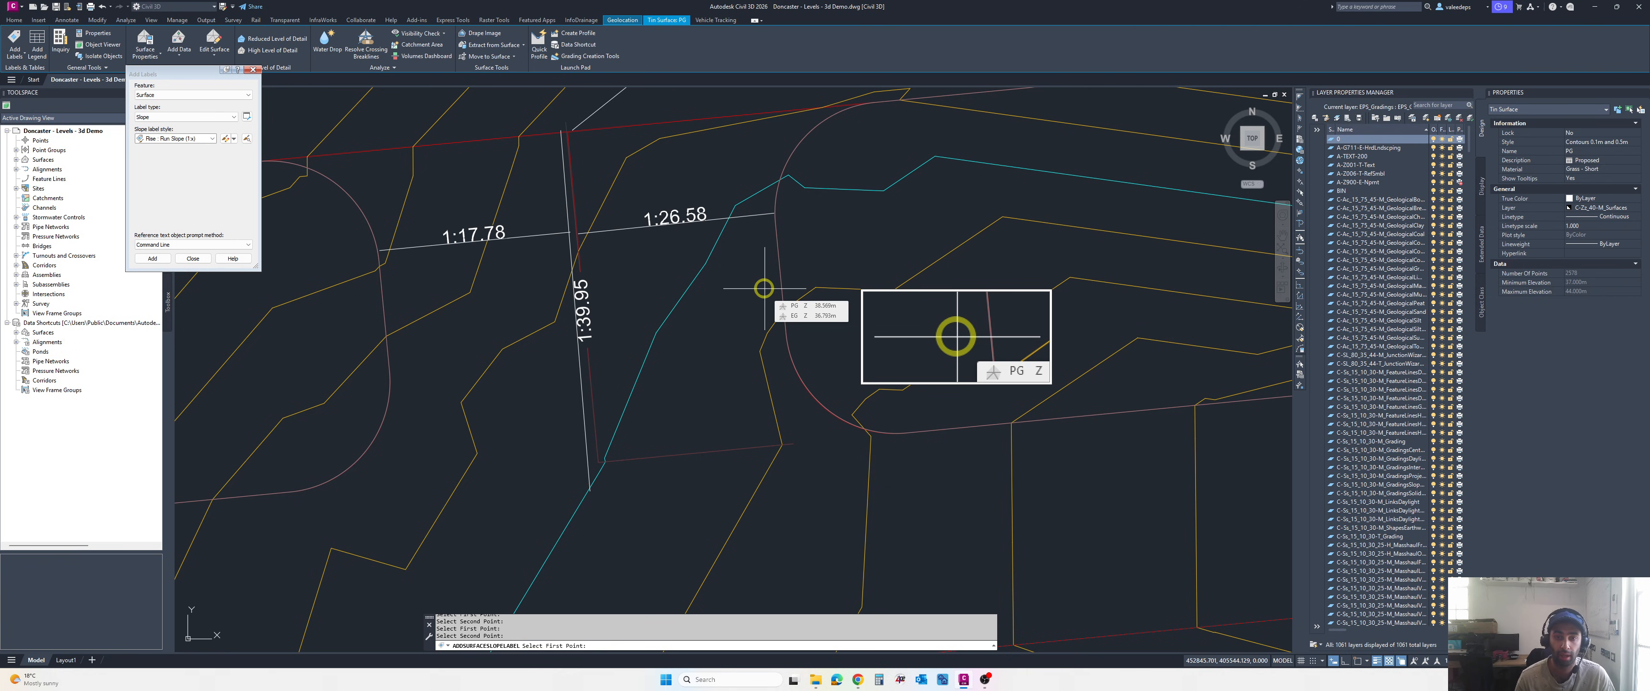
key("Escape")
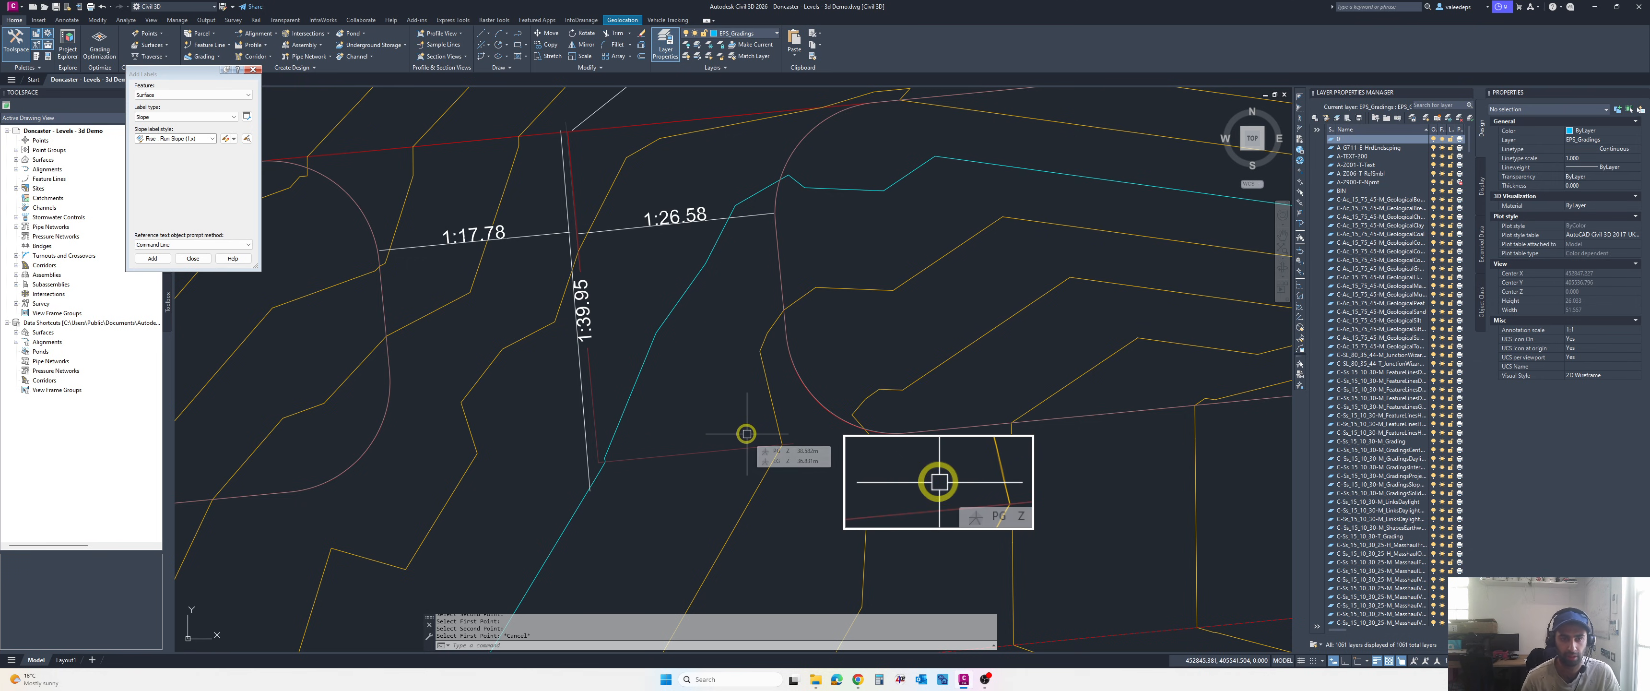
scroll(383, 286, "up", 3)
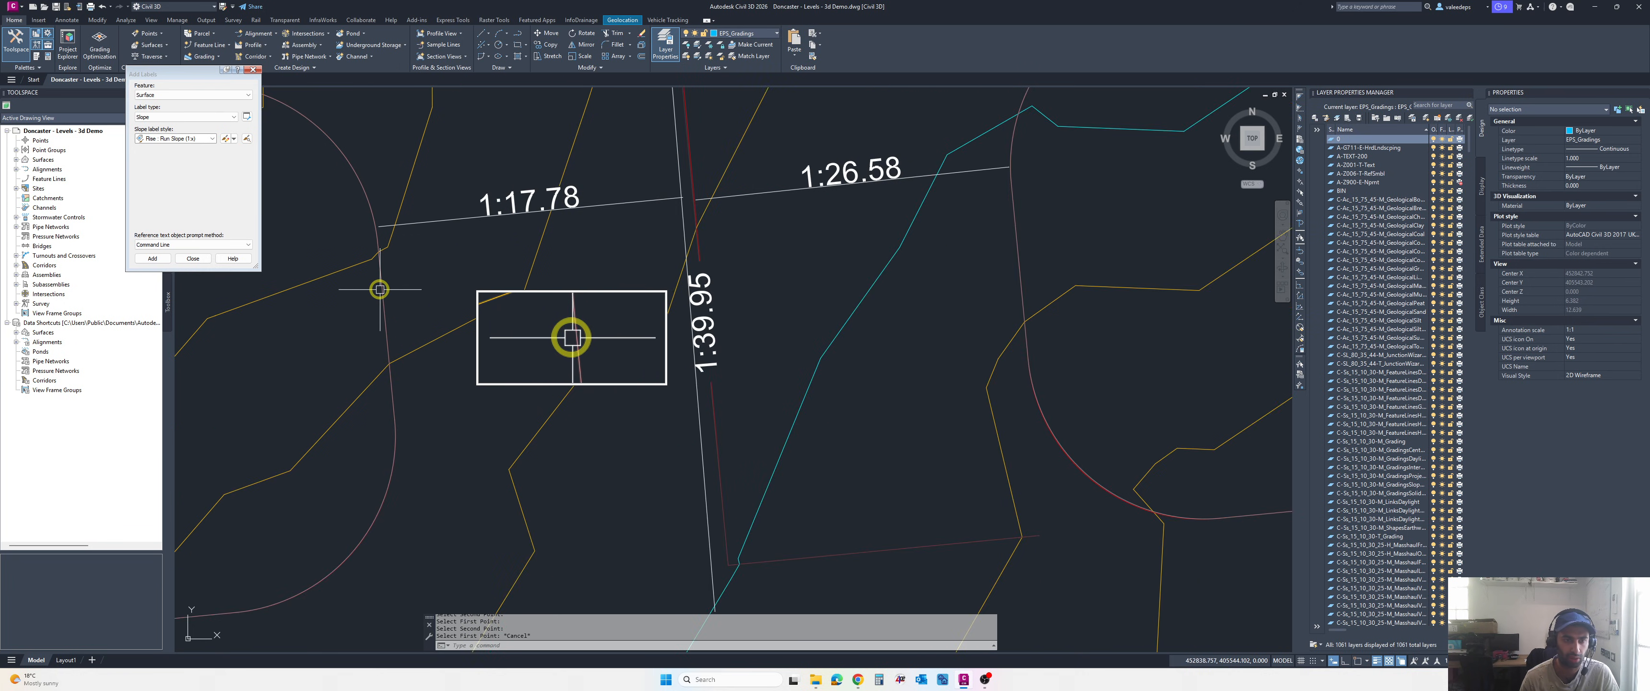
left_click(382, 286)
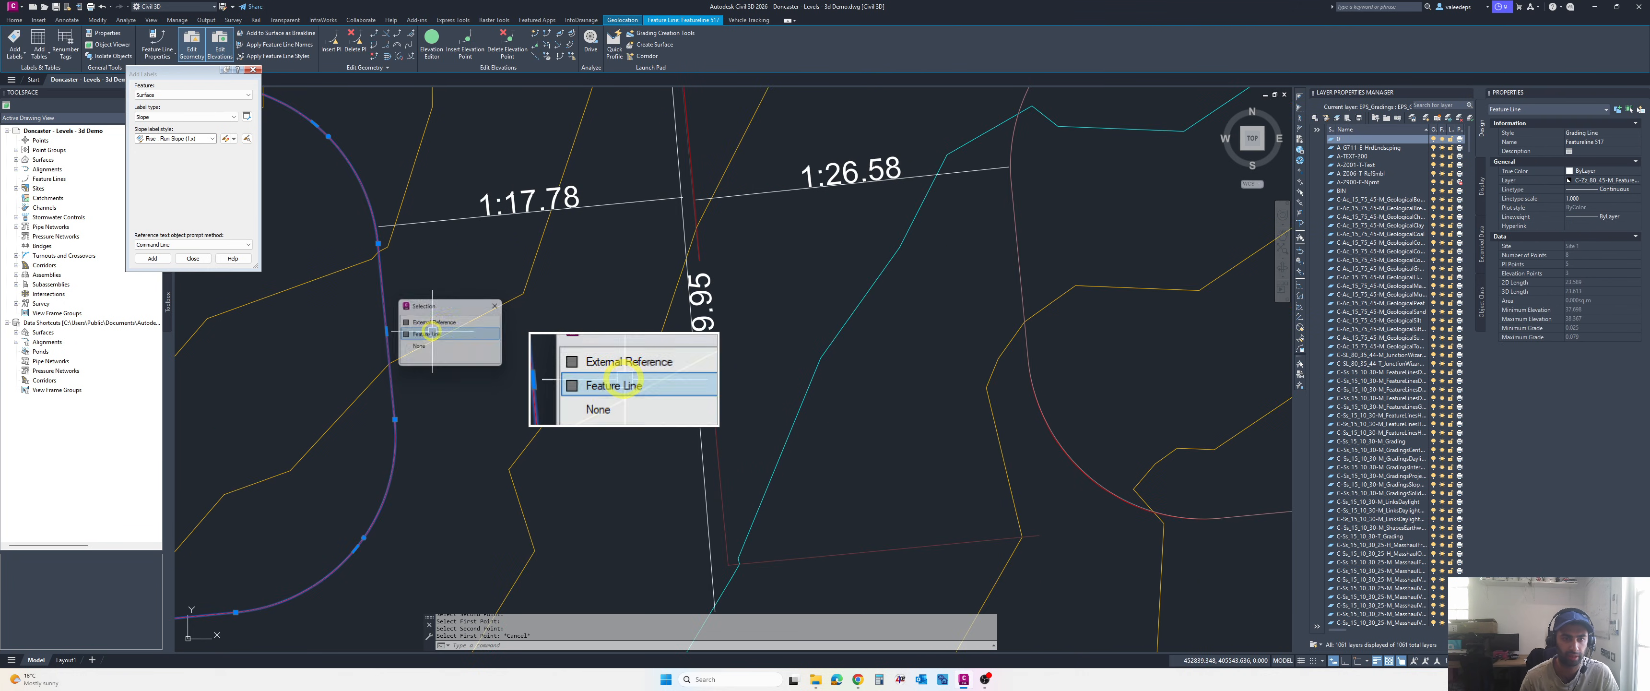
left_click(426, 324)
scroll(662, 252, "down", 2)
left_click(676, 241)
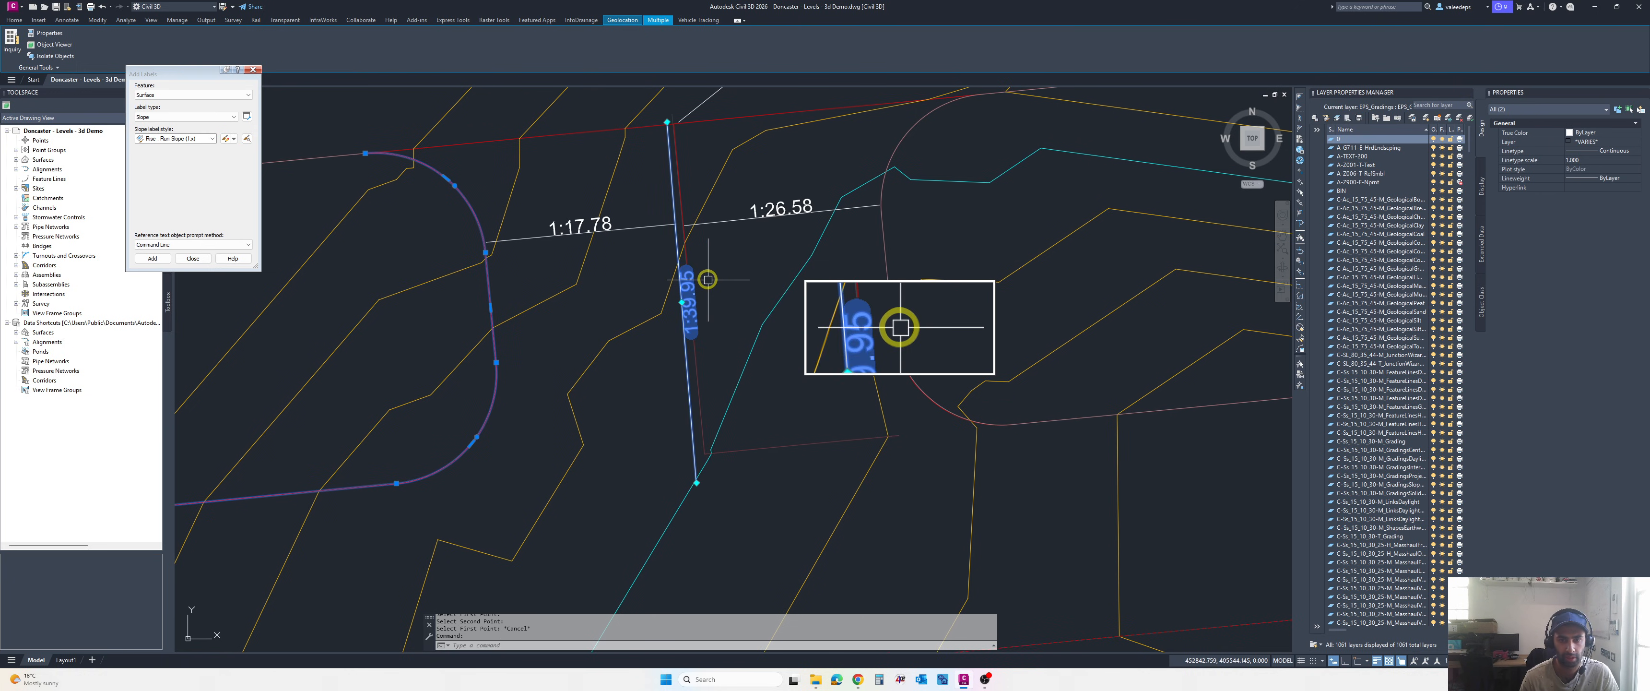
key("Escape")
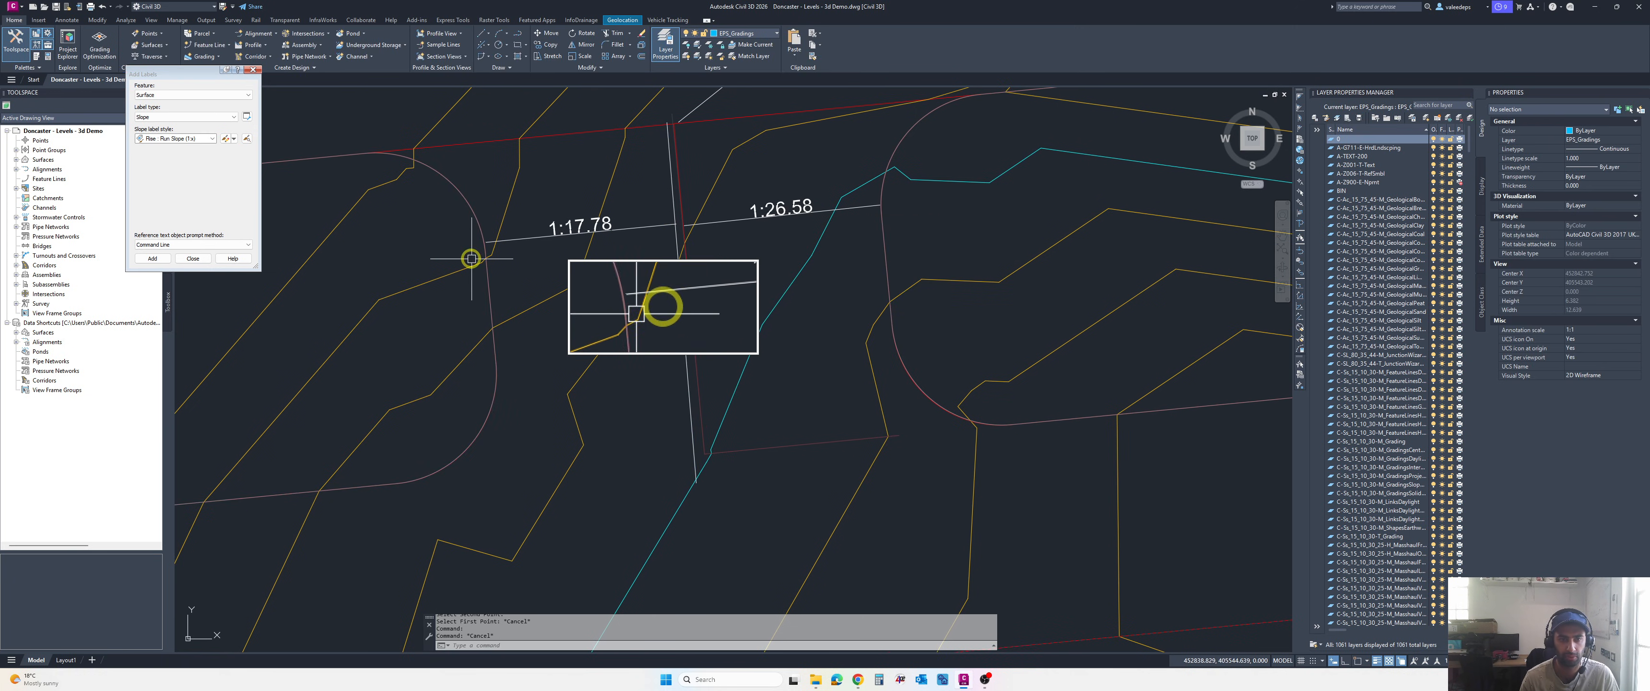
- Select the side road's west kerb and centreline feature lines and check the kerb's level at the end of the cross-slope label
left_click(492, 276)
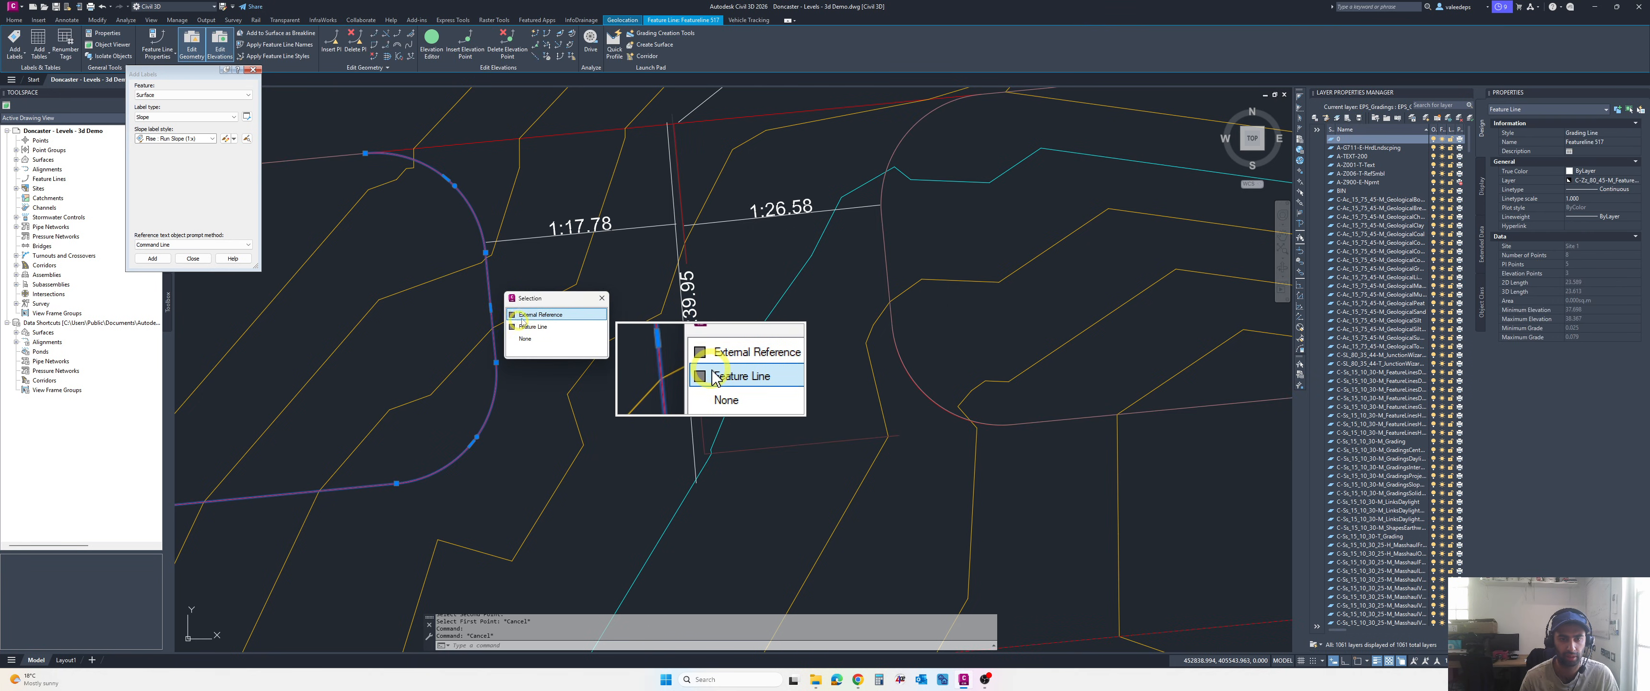
left_click(533, 328)
left_click(677, 204)
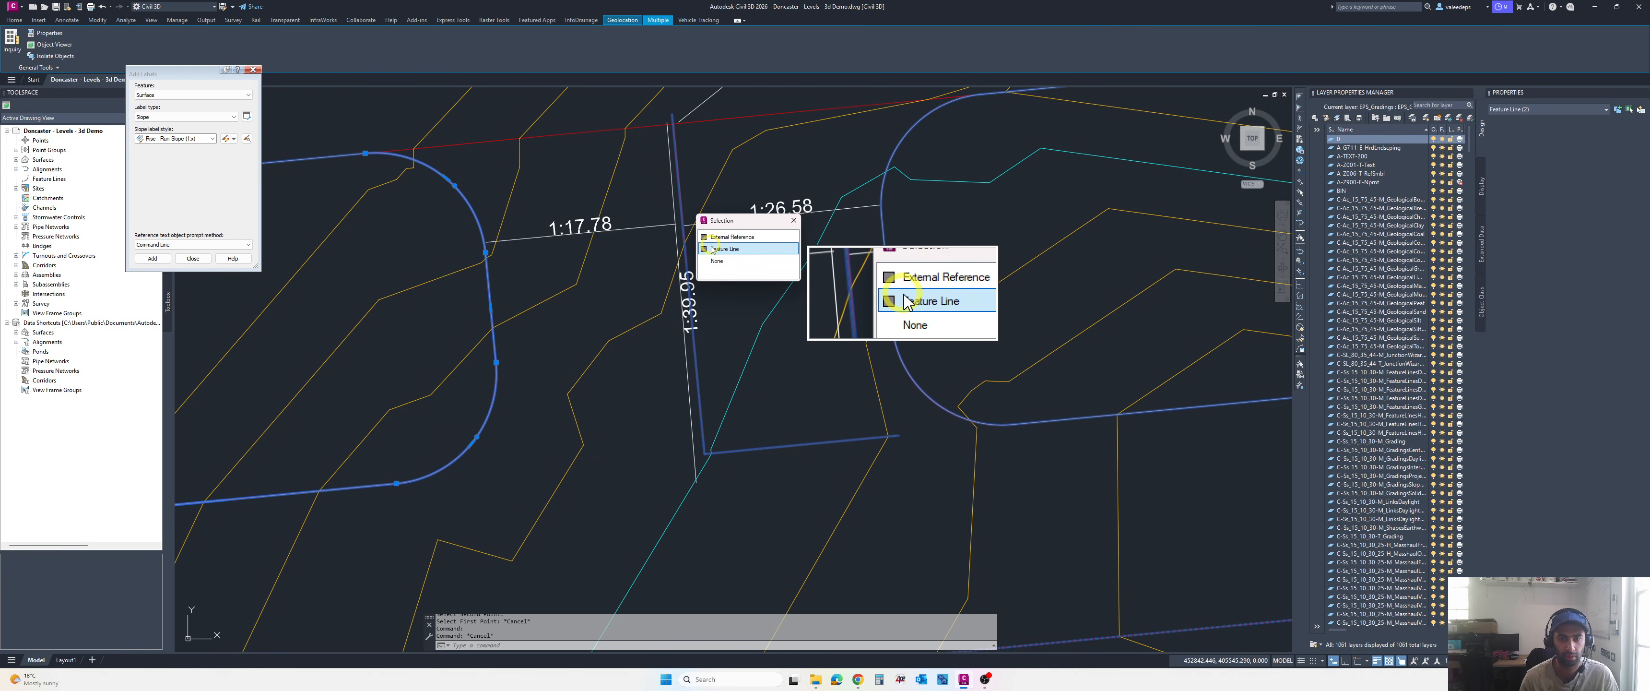
left_click(737, 247)
mouse_move(486, 253)
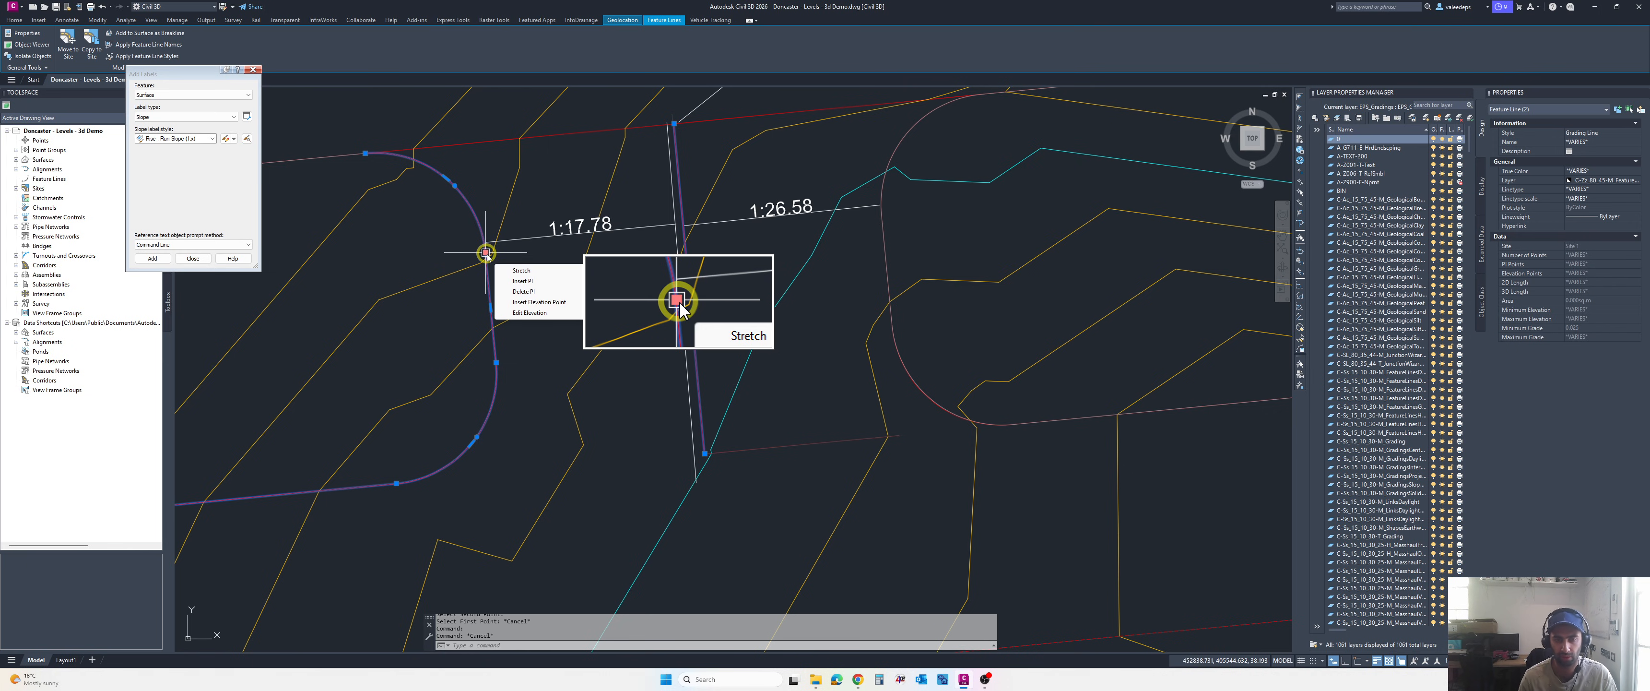
left_click(680, 310)
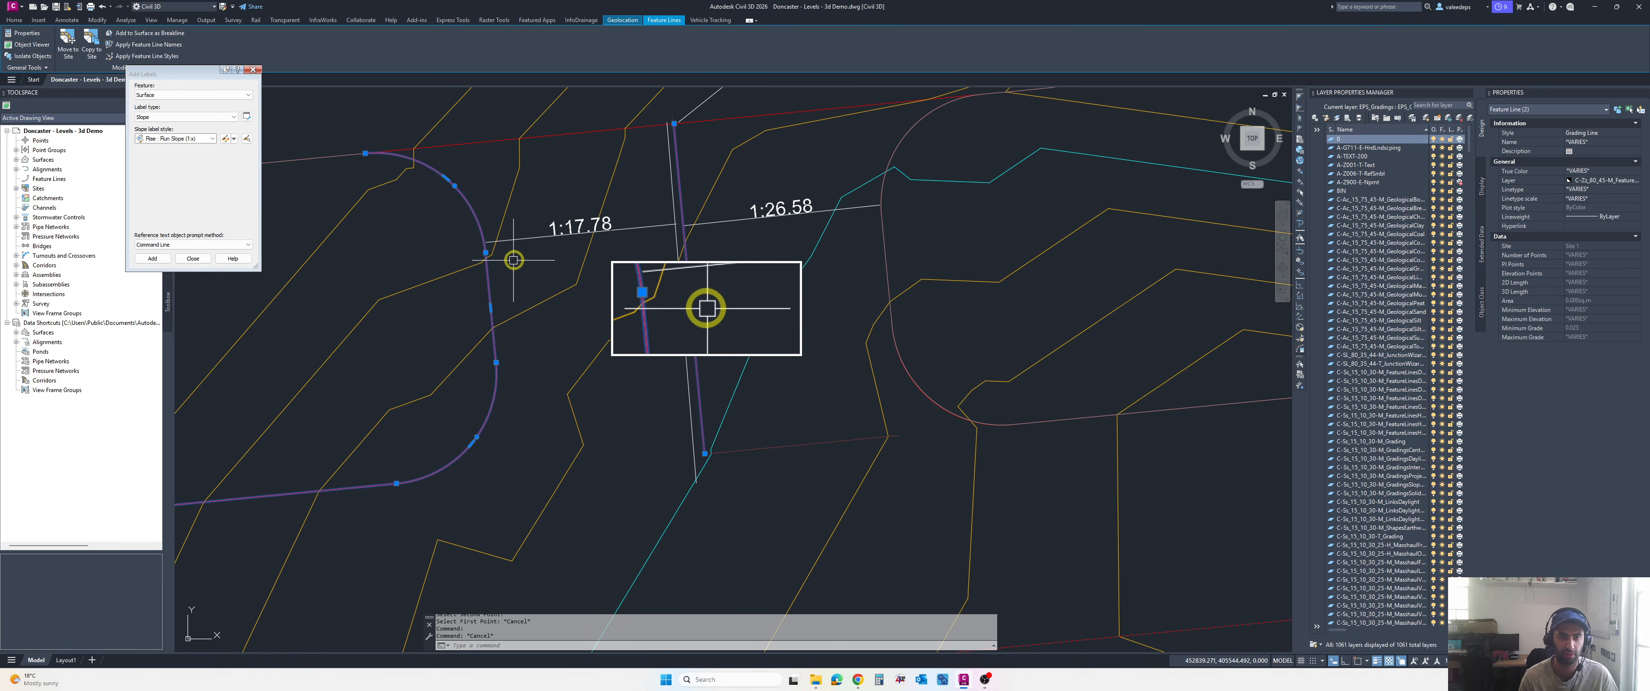
mouse_move(486, 252)
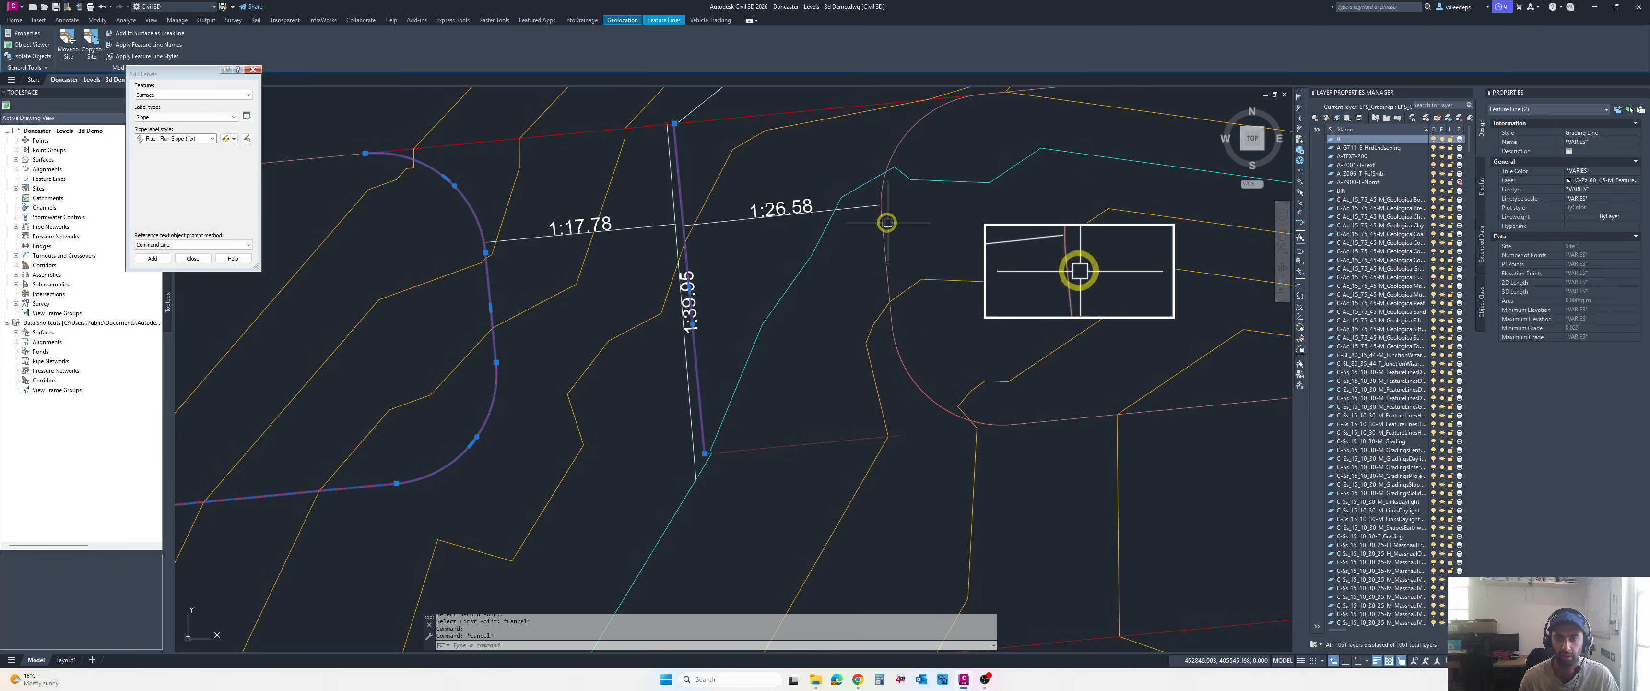
key("Escape")
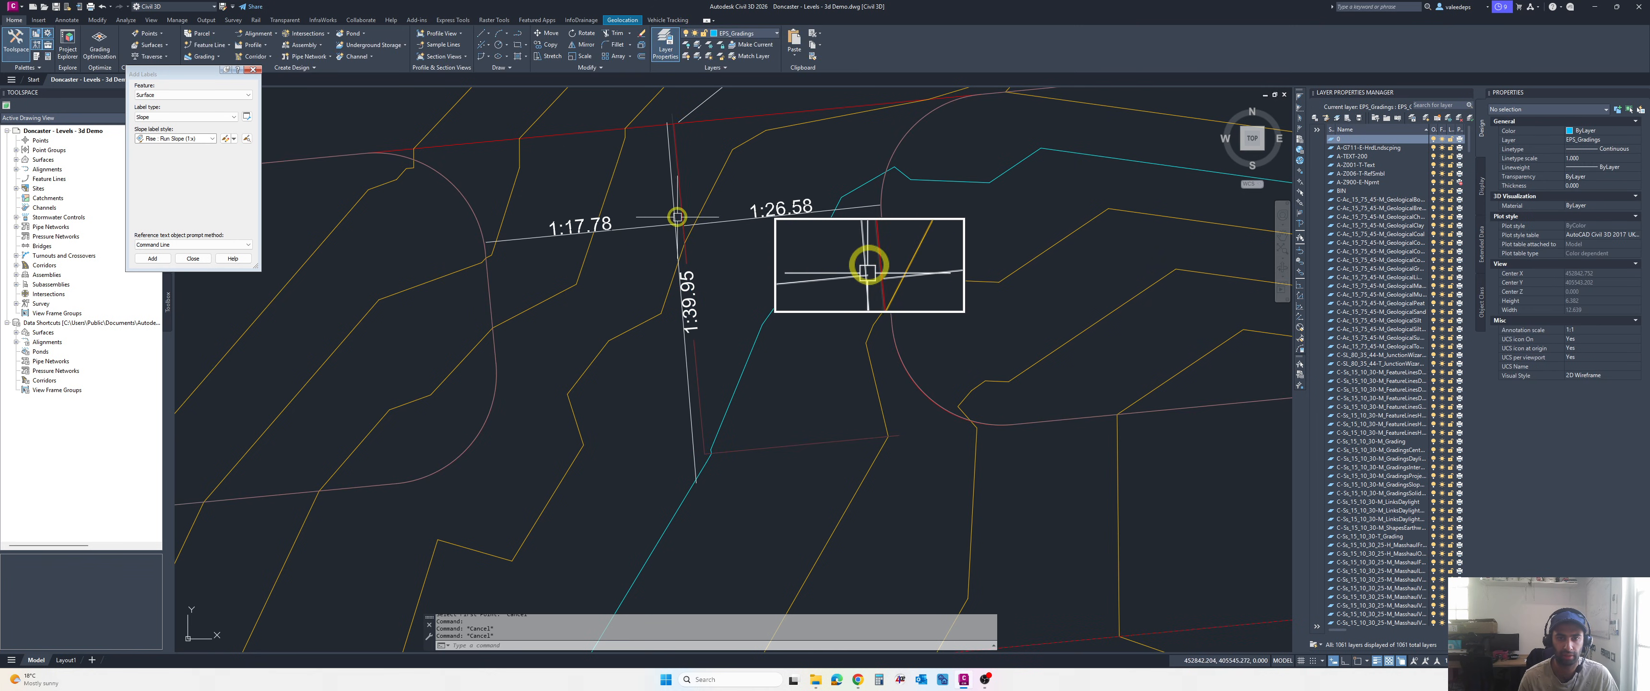
- Insert an elevation point on the side road's centreline feature line where the two cross-slope labels meet, accepting the offered elevation
left_click(680, 212)
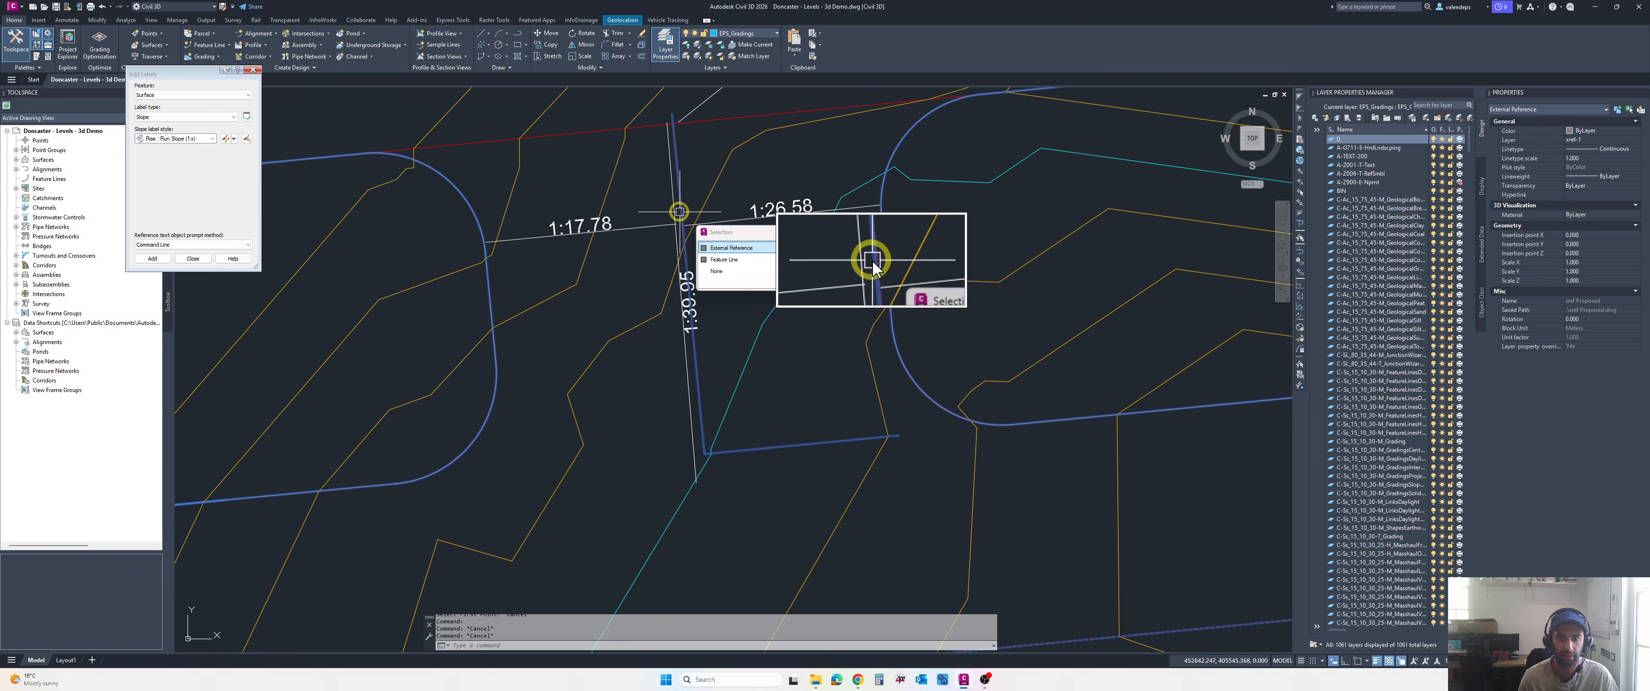
left_click(724, 259)
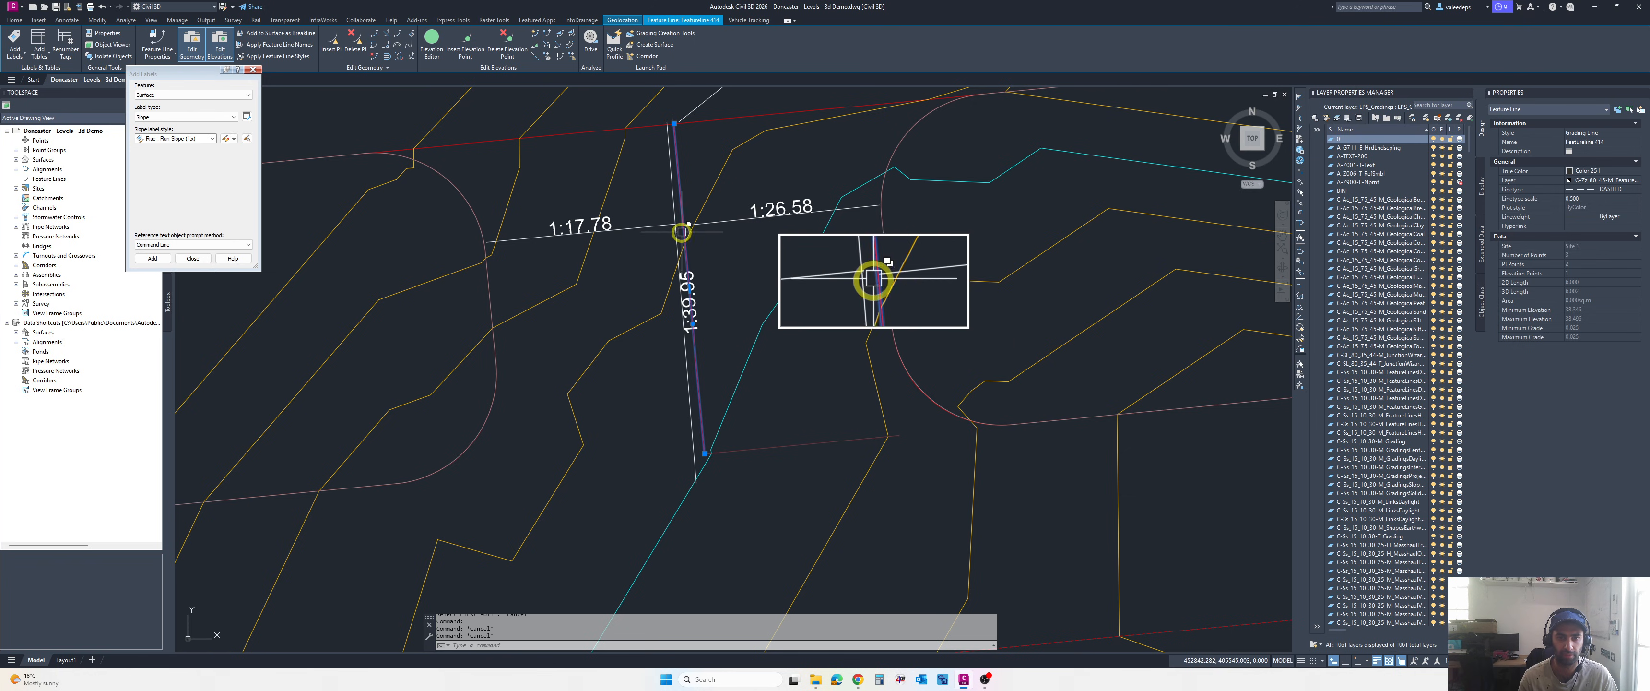
left_click(466, 49)
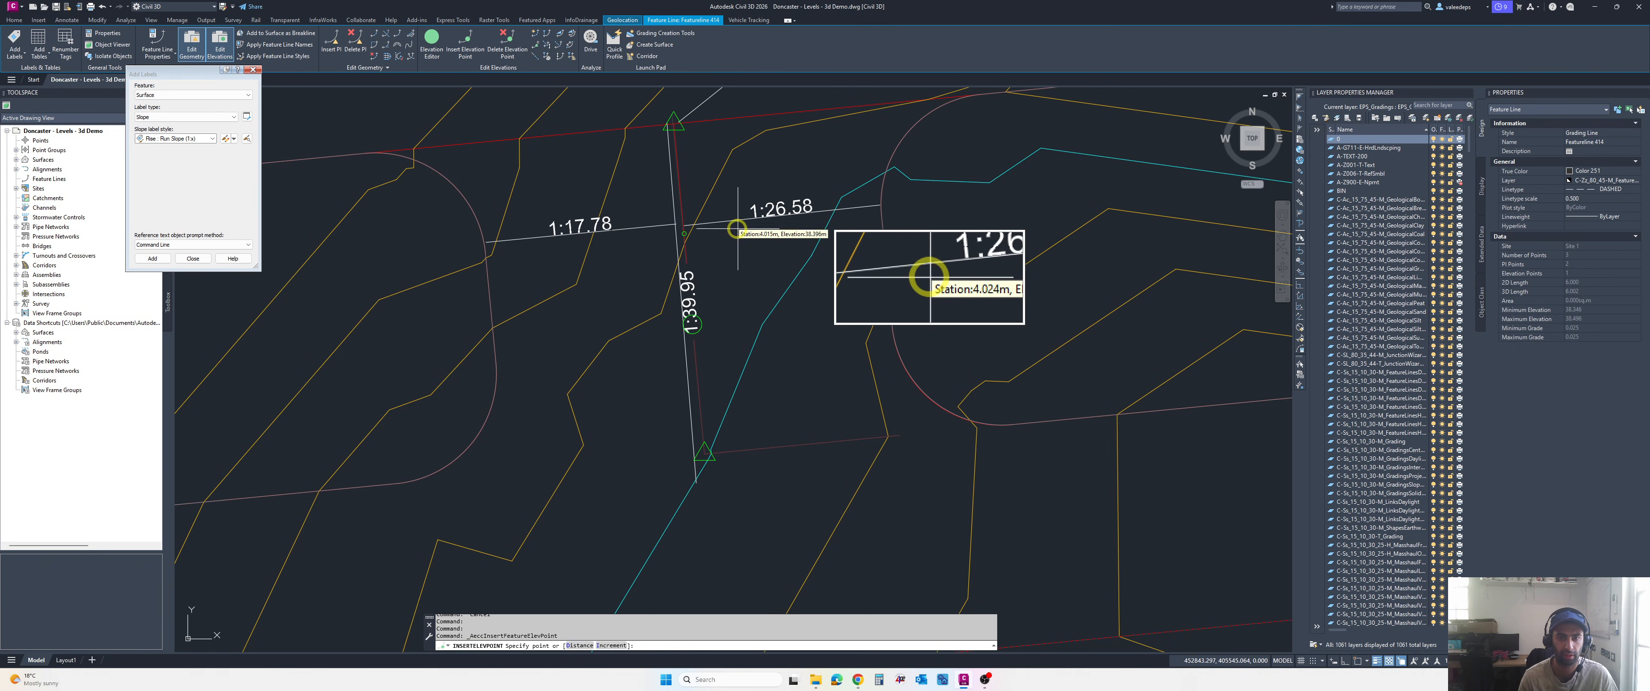
left_click(732, 221)
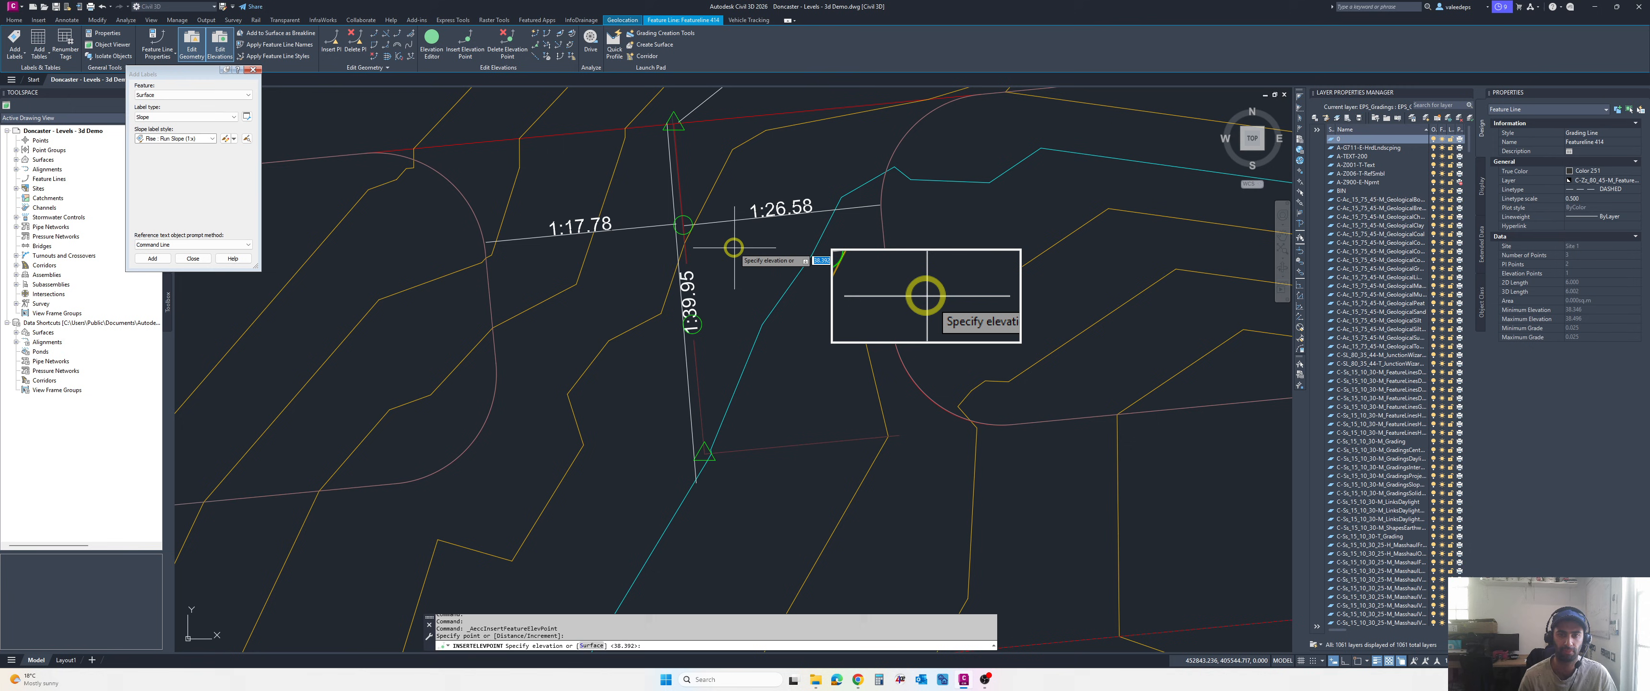
key("Return")
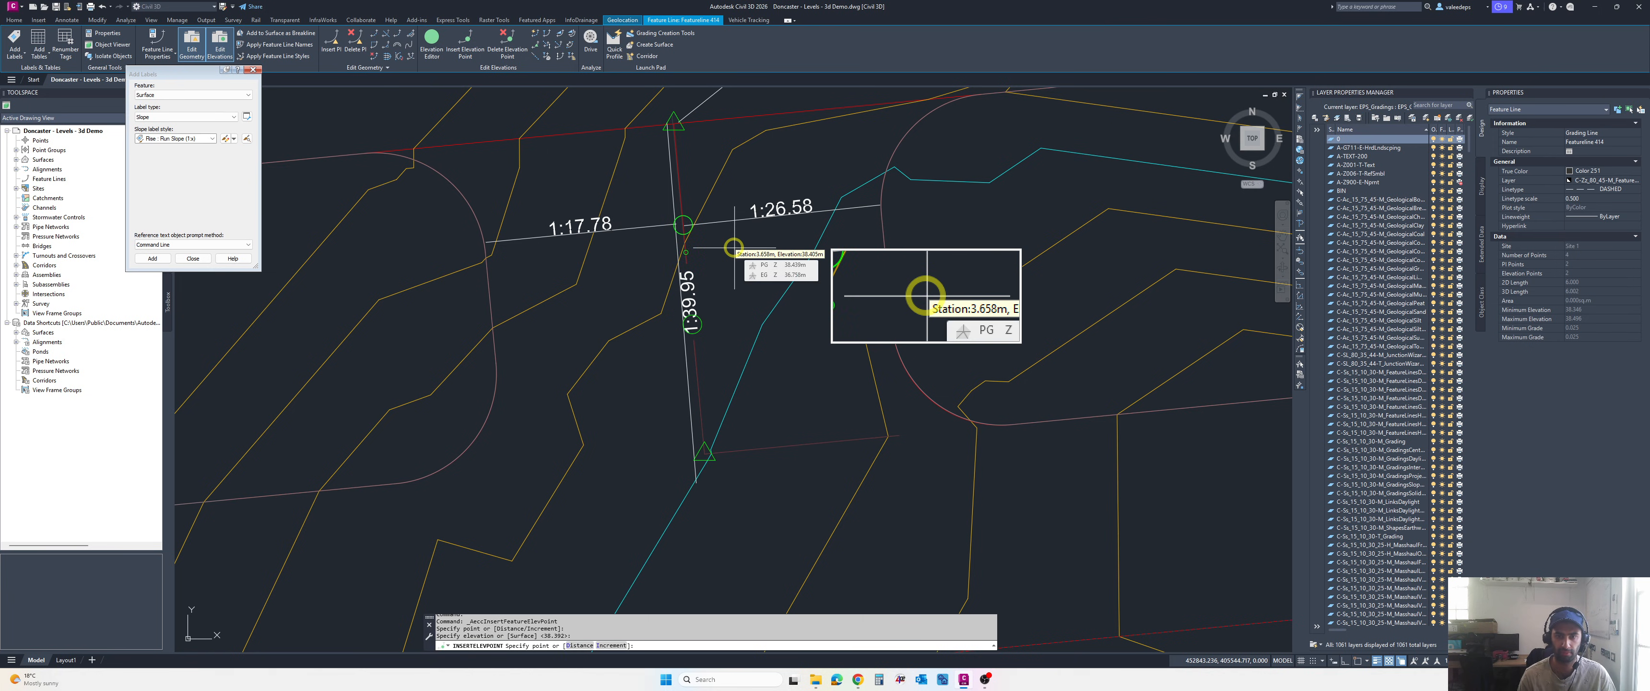
key("Return")
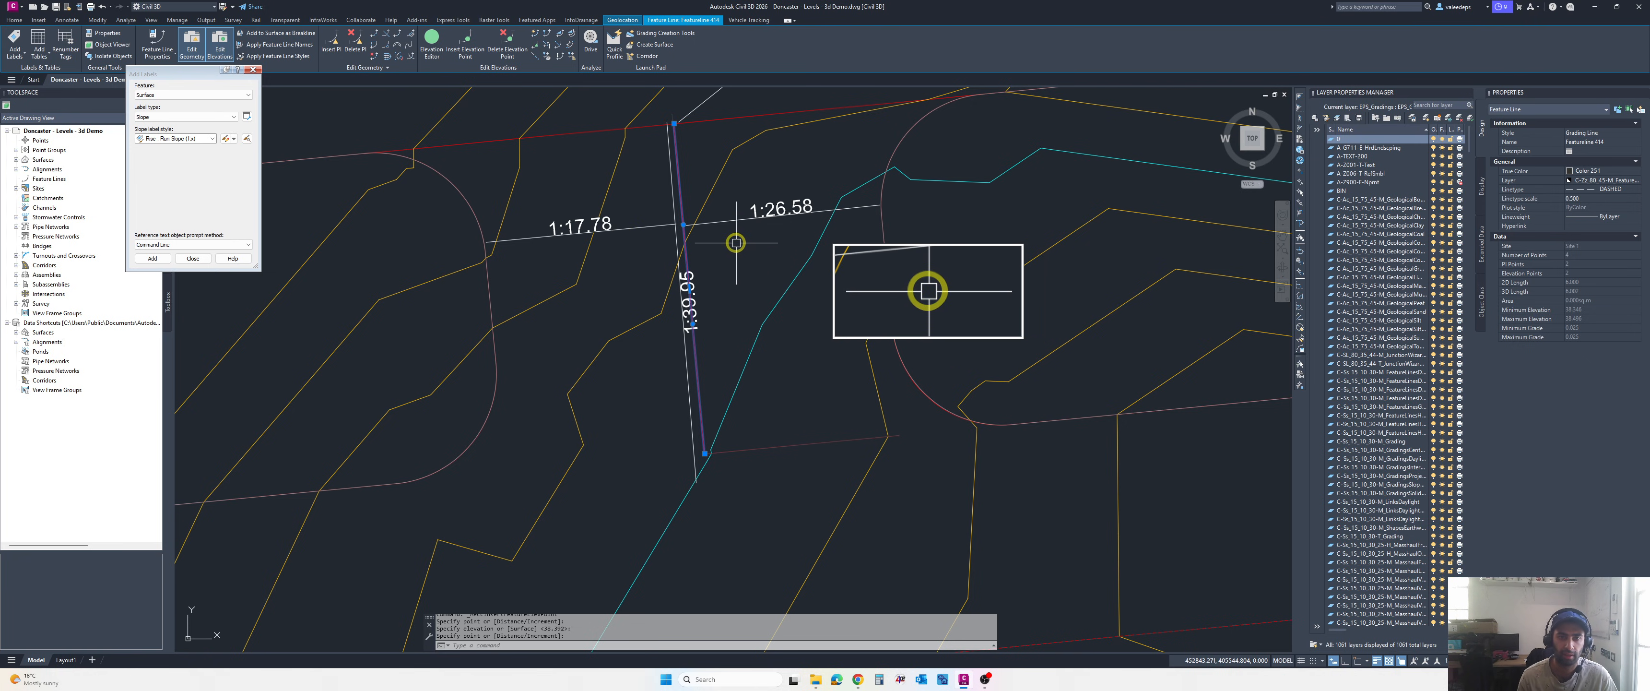
- Compare the level of the new centreline elevation point with the west kerb's vertex at the end of the cross-slope label
mouse_move(684, 225)
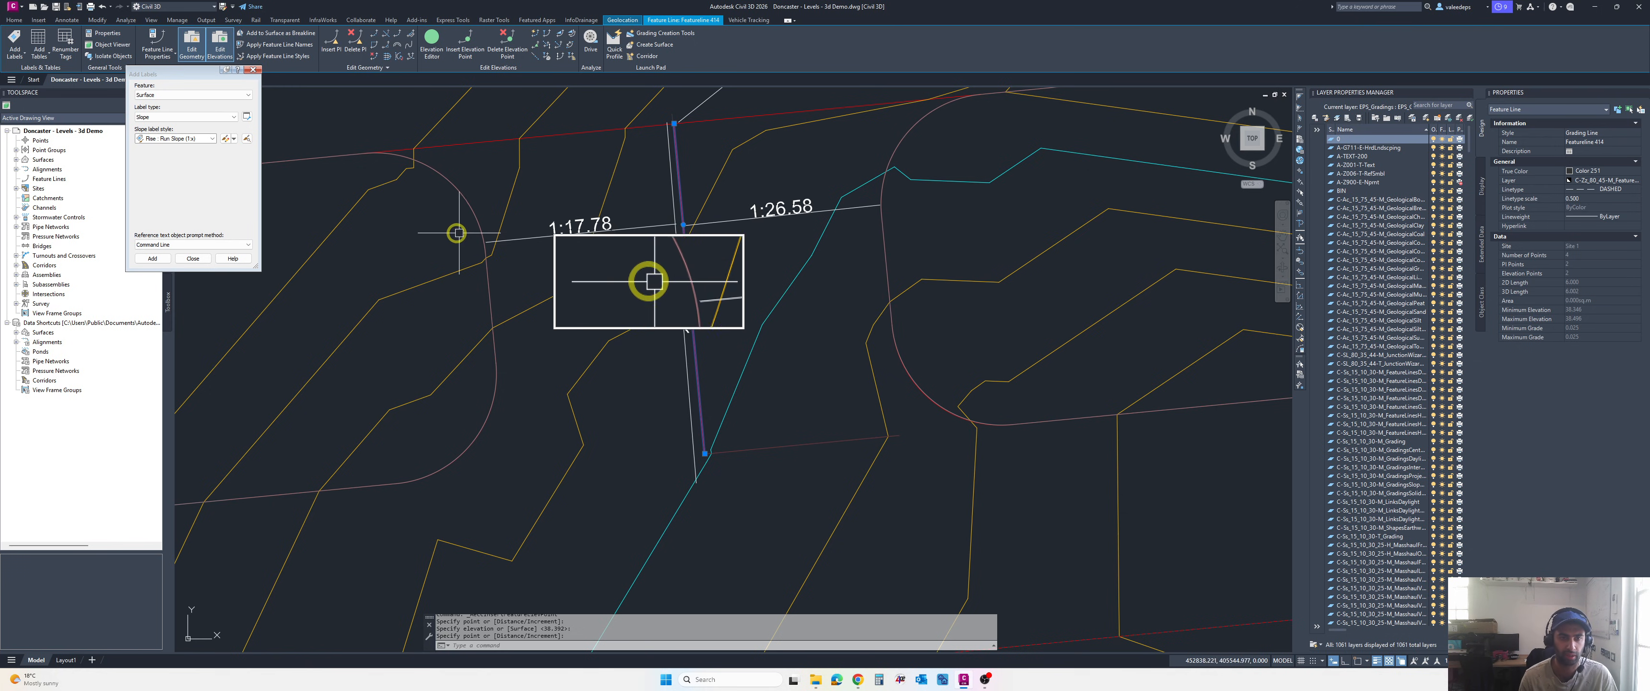
left_click(477, 225)
key("Escape")
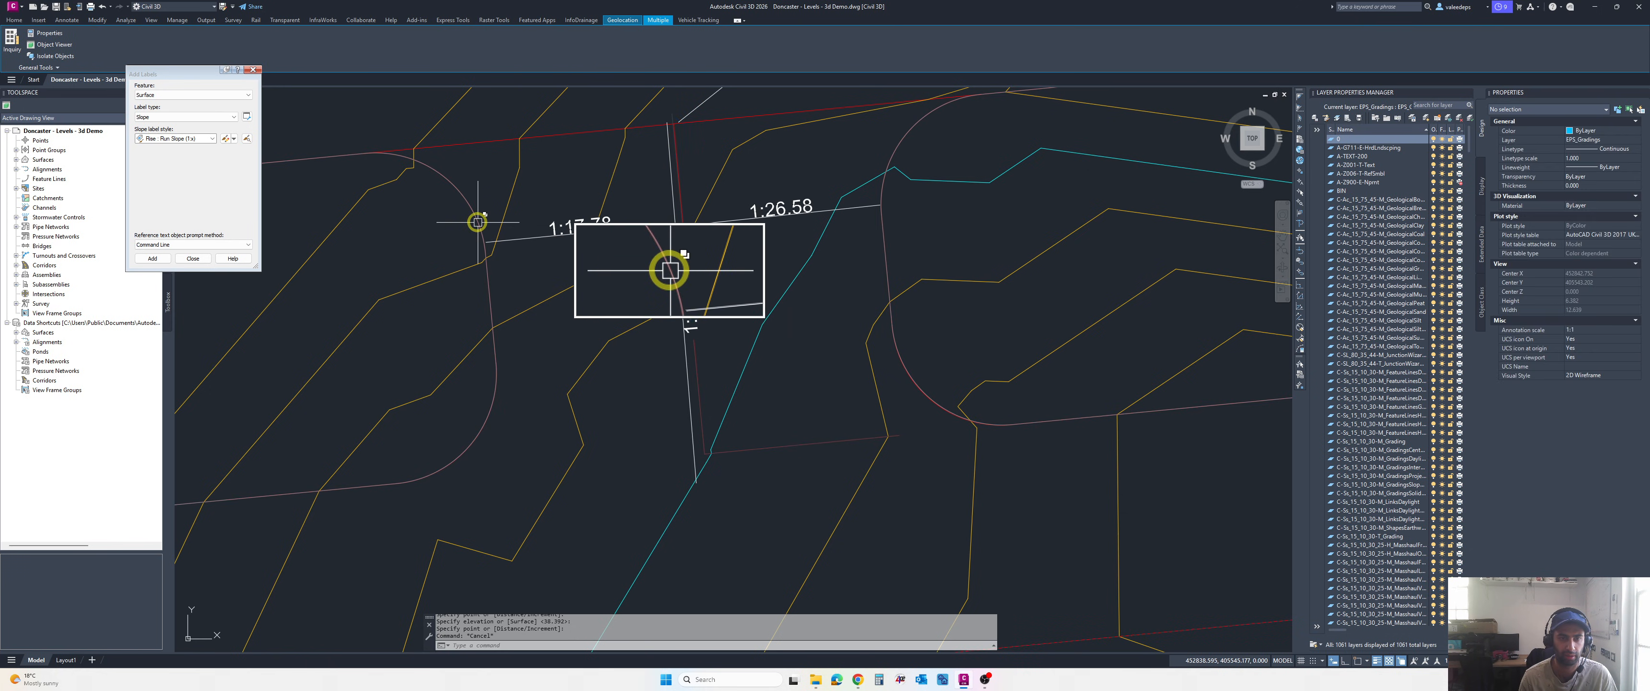
left_click(478, 222)
left_click(512, 273)
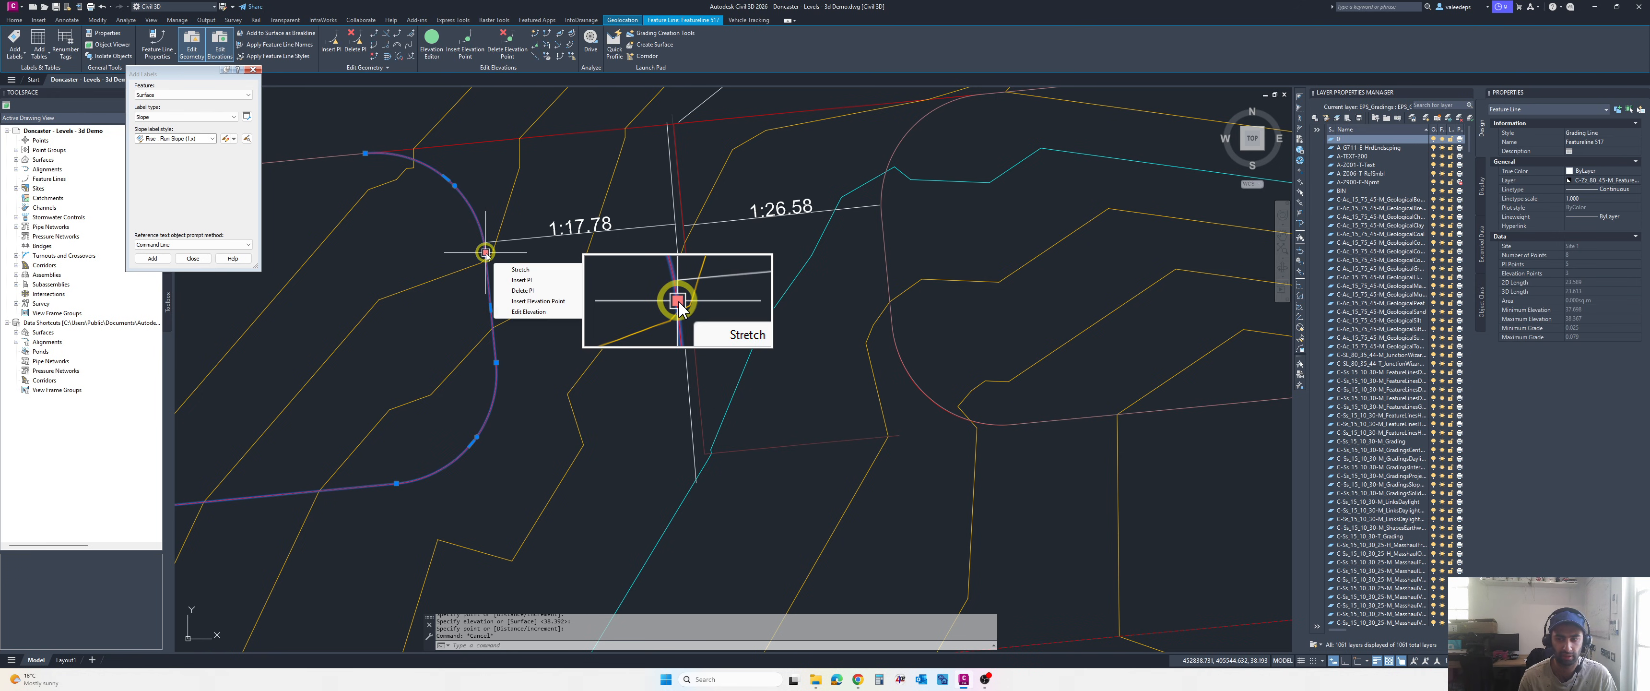
left_click(486, 253)
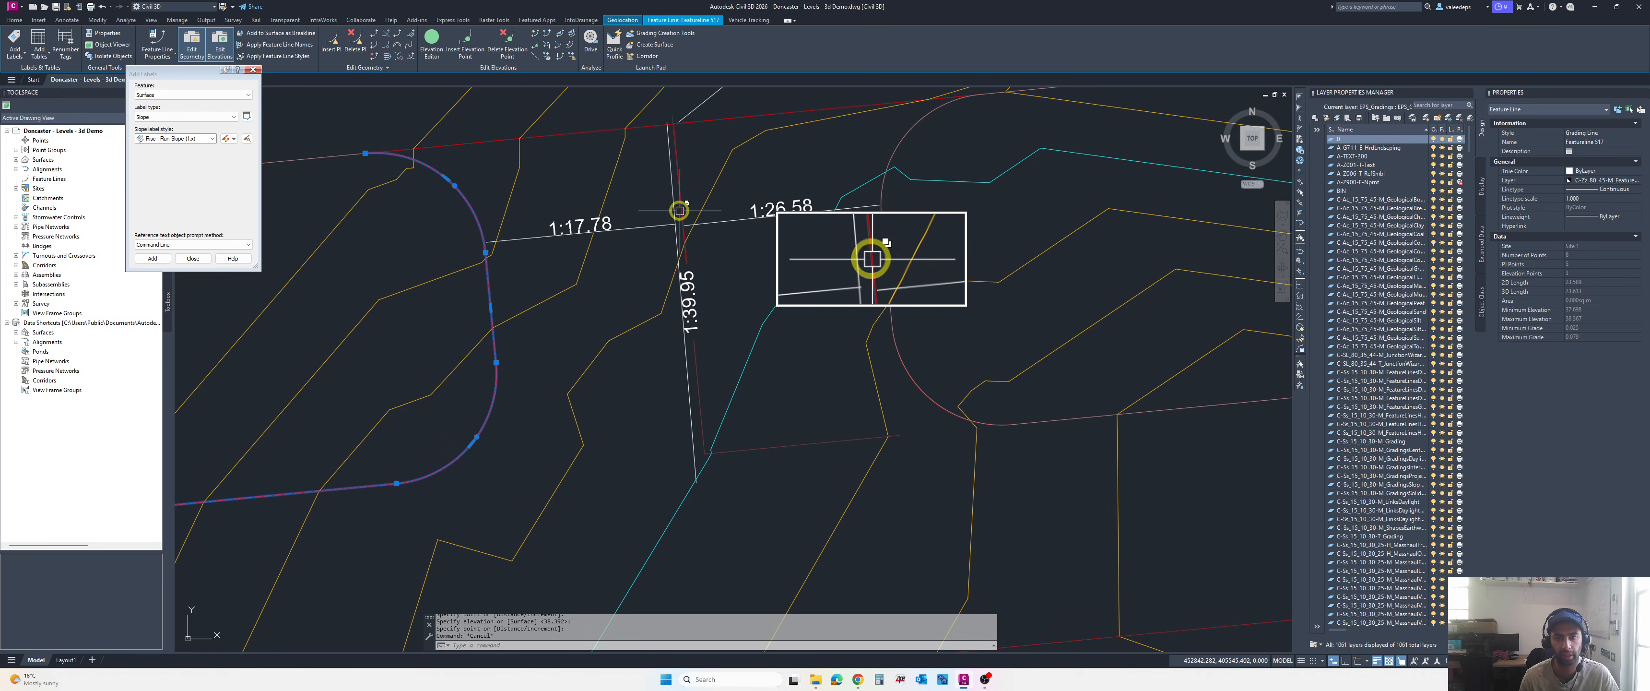
key("Escape")
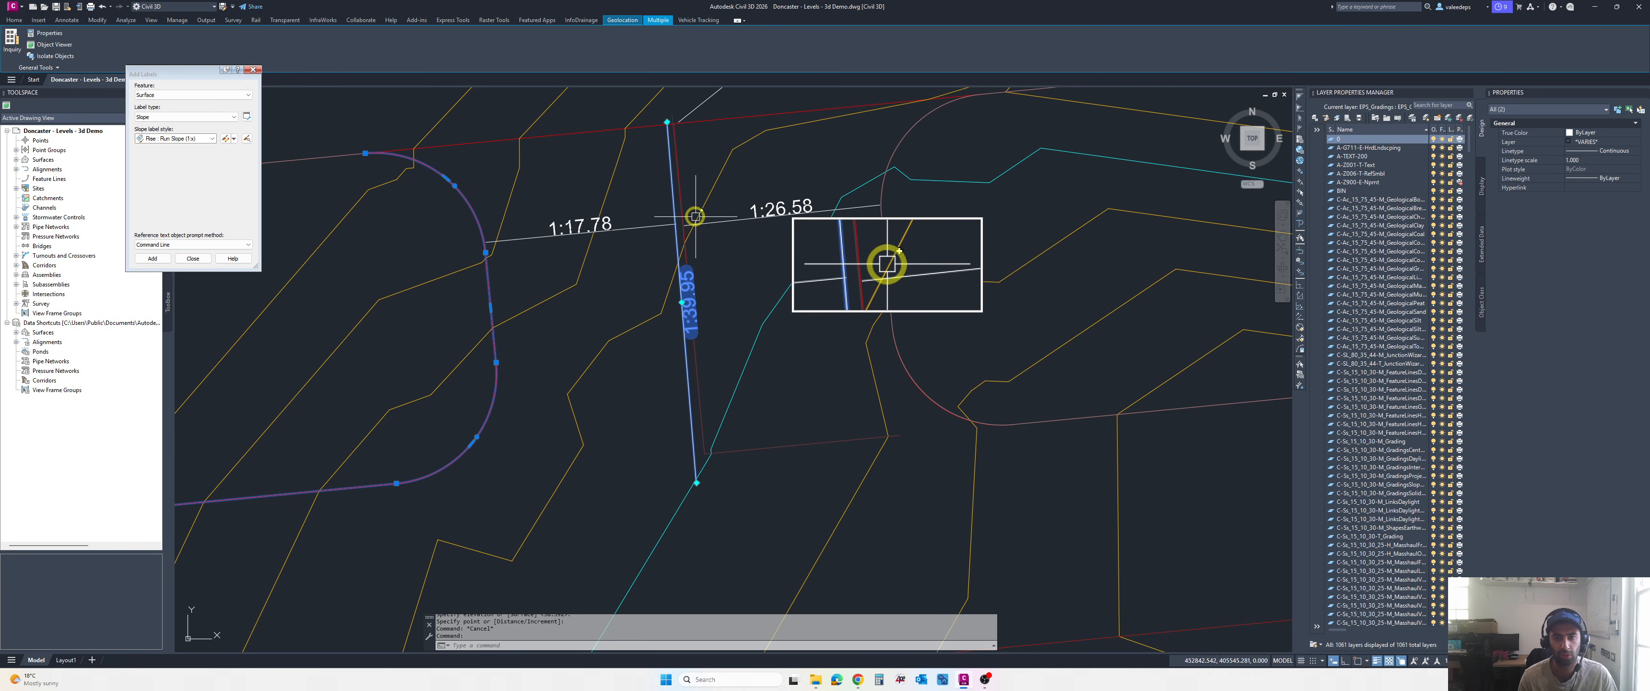
key("Escape")
left_click(683, 223)
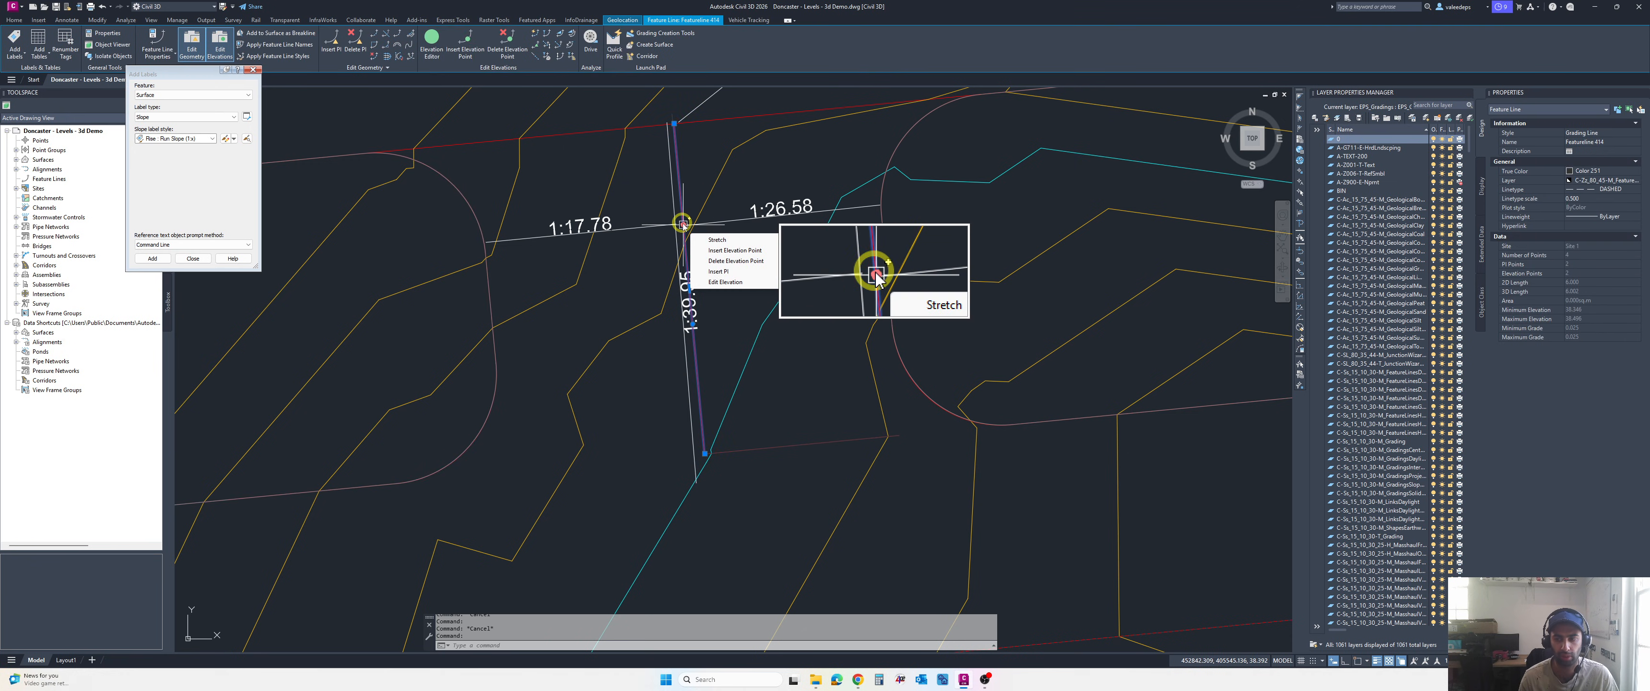
key("Escape")
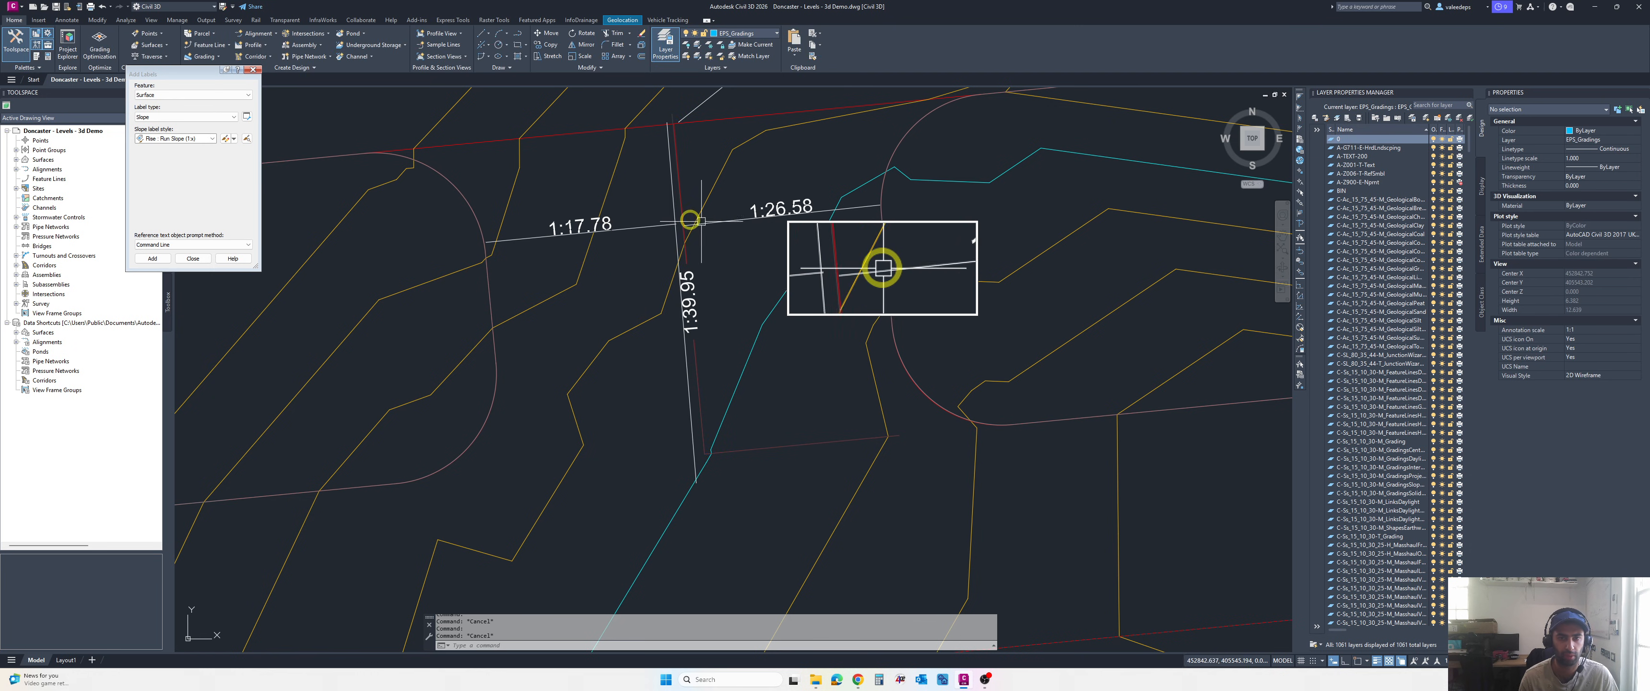
- Use Quick Elevation Edit to try a 3.5% grade on the centreline segment north of the new elevation point
scroll(736, 229, "down", 5)
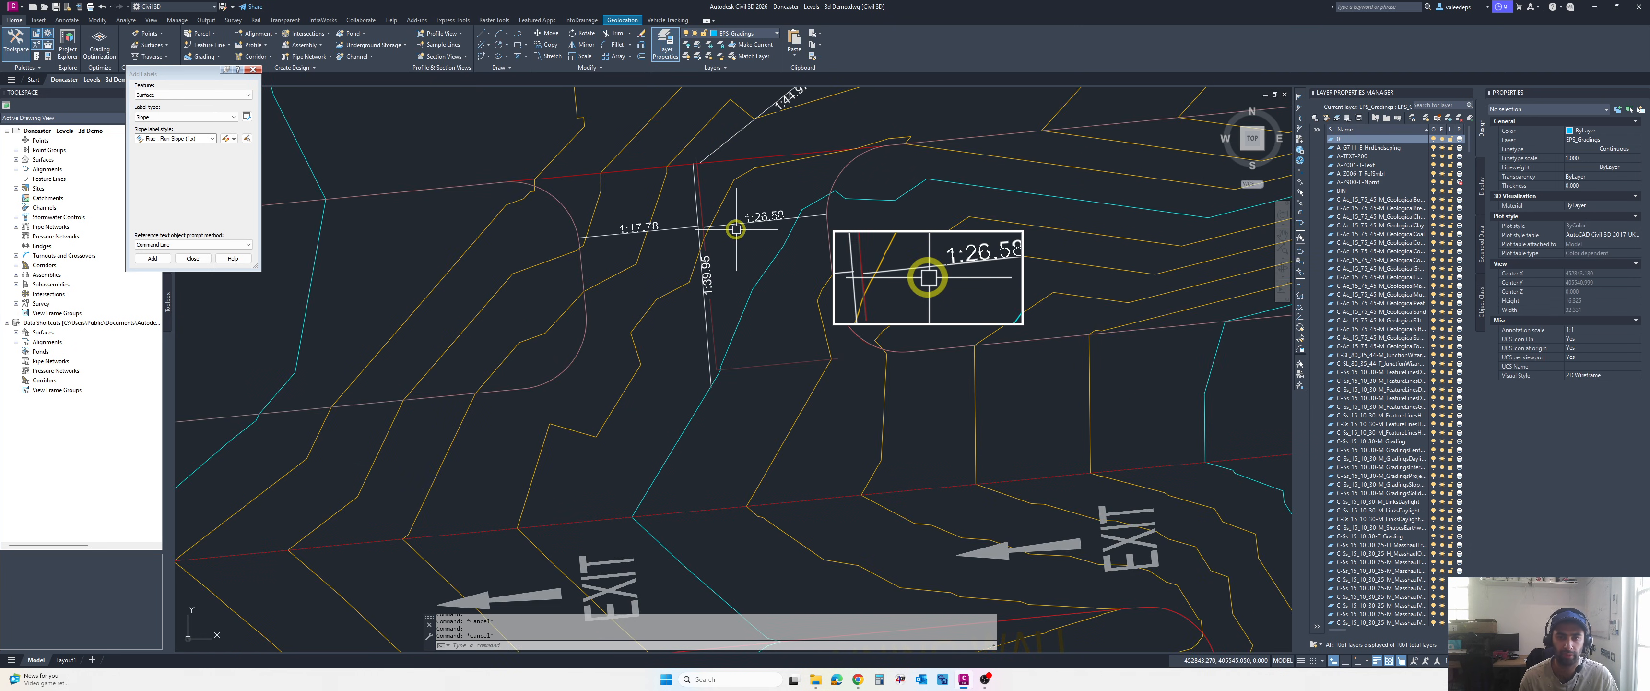
scroll(736, 229, "up", 2)
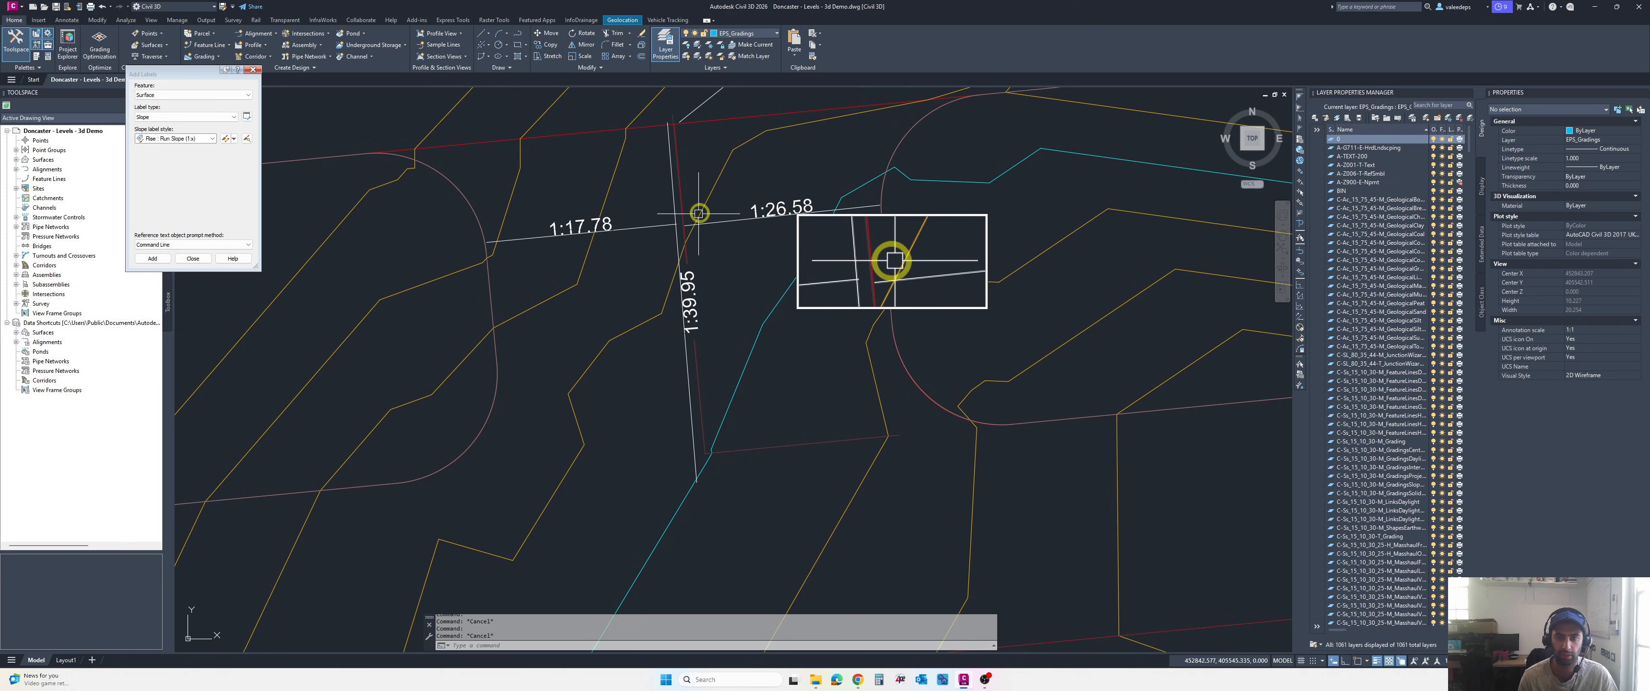
scroll(708, 214, "down", 2)
scroll(710, 214, "up", 2)
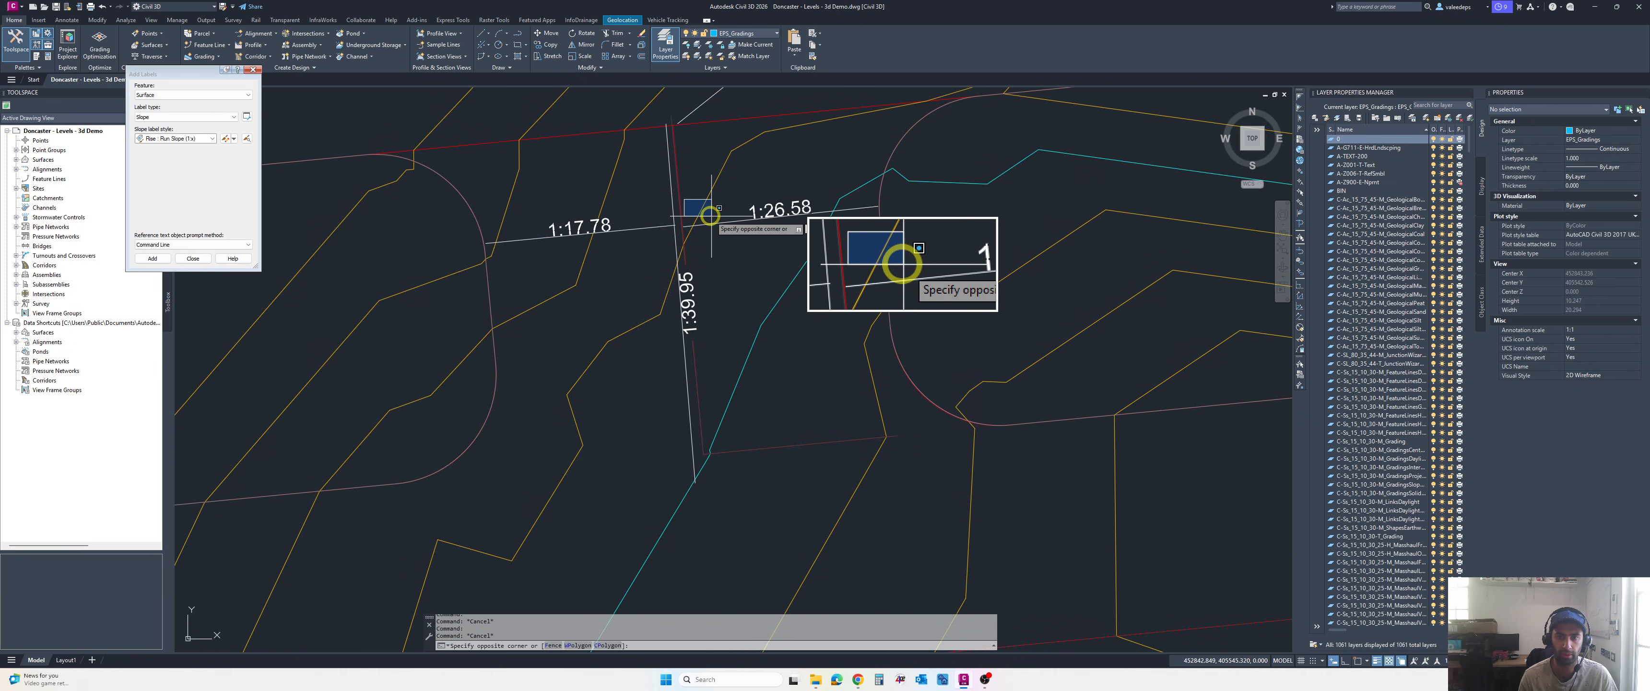
left_click(686, 205)
left_click(737, 244)
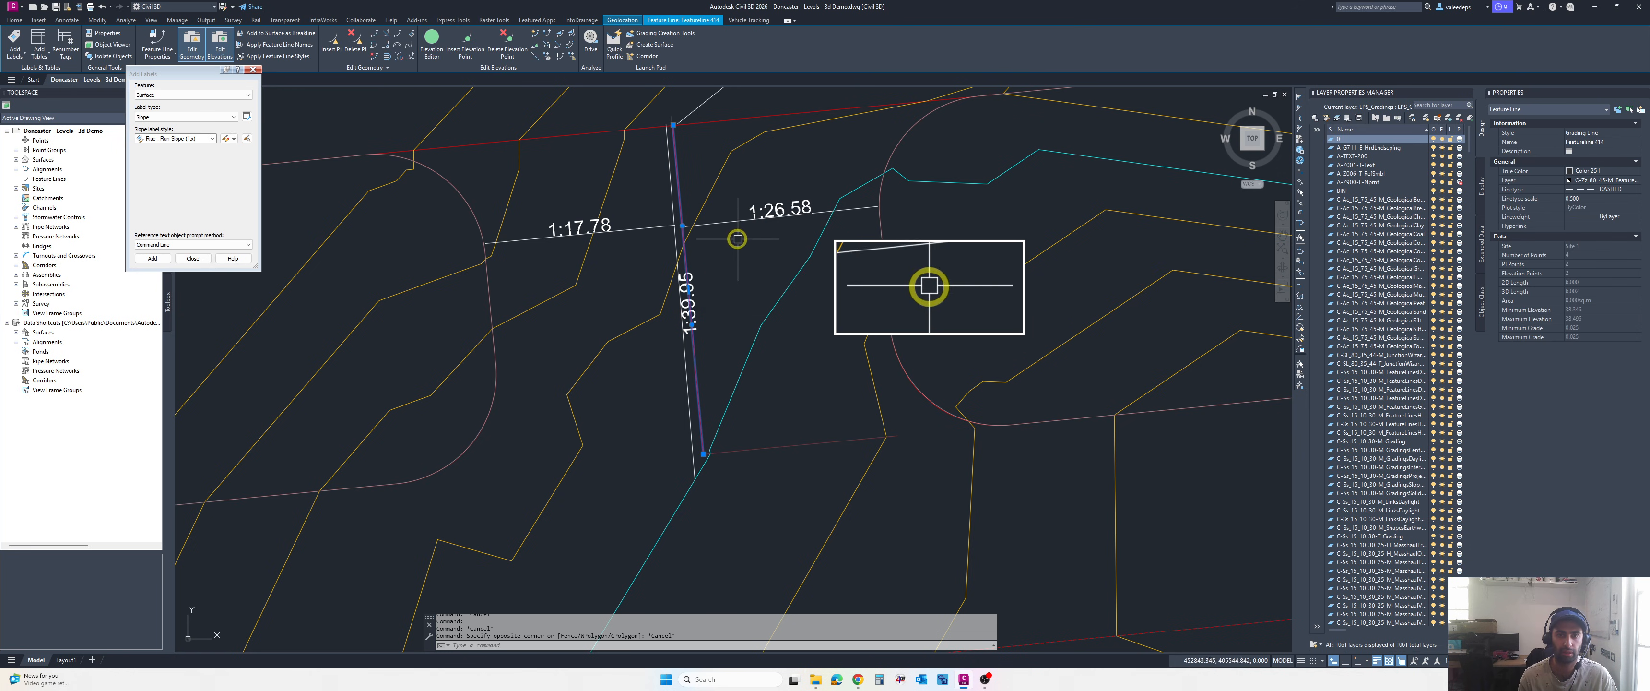
left_click(537, 34)
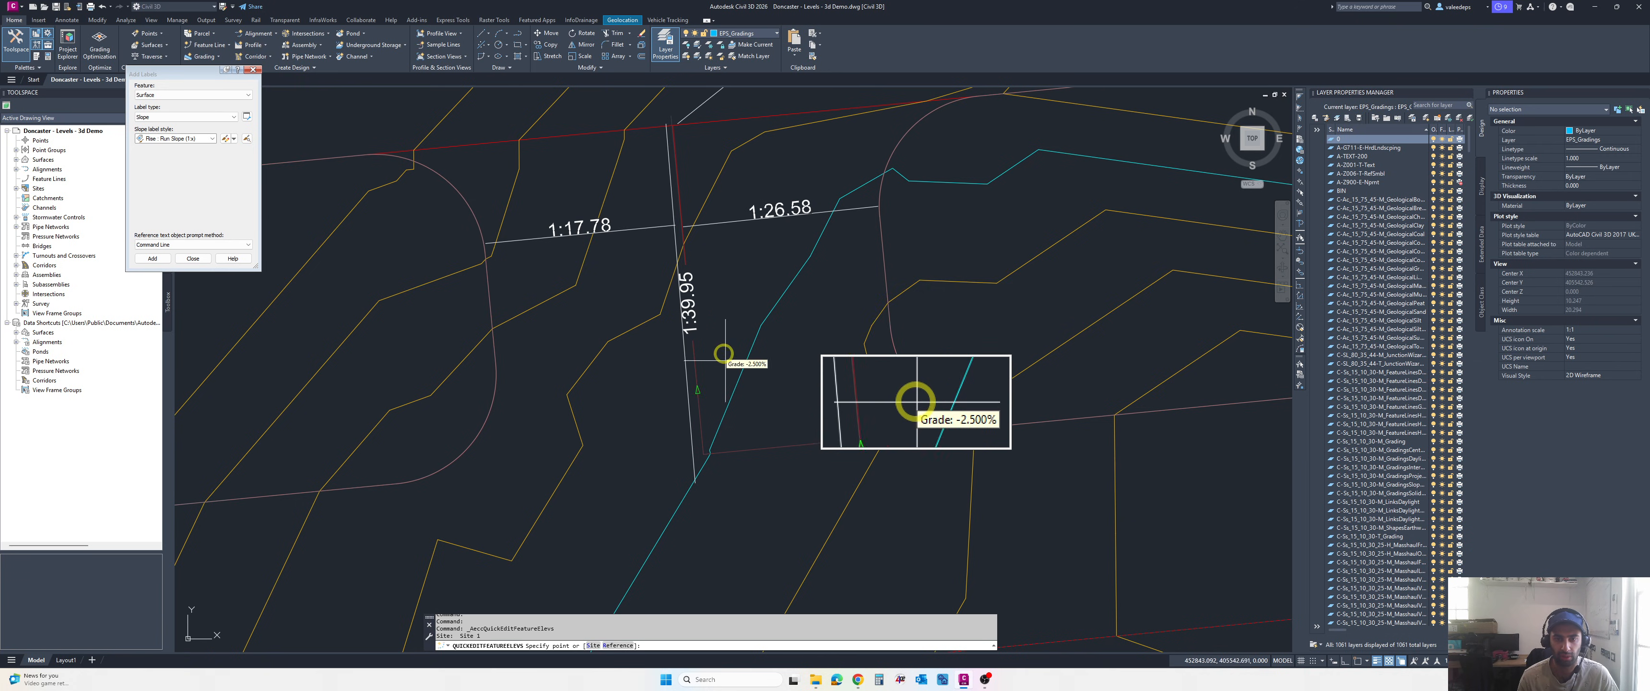
left_click(704, 195)
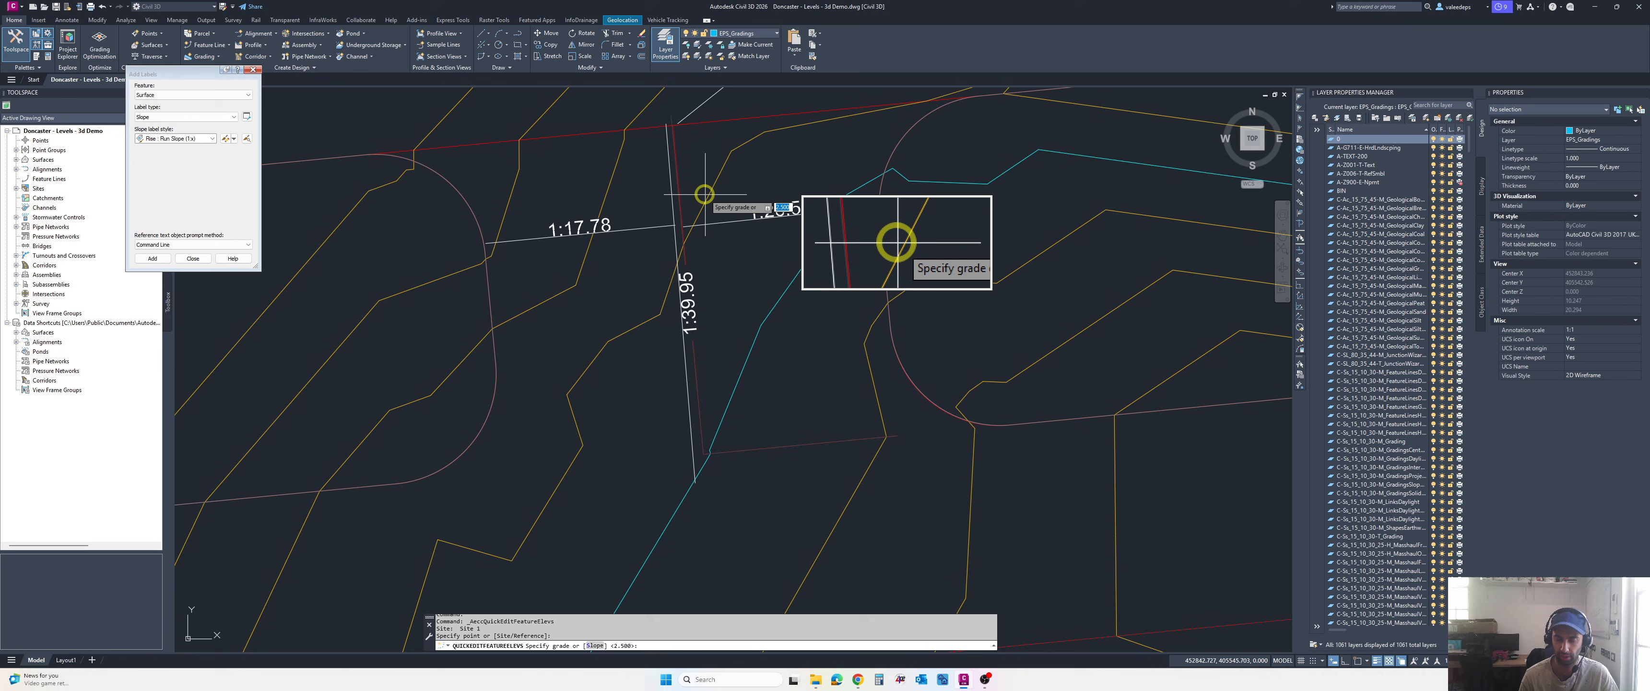
type("3.5")
key("Return")
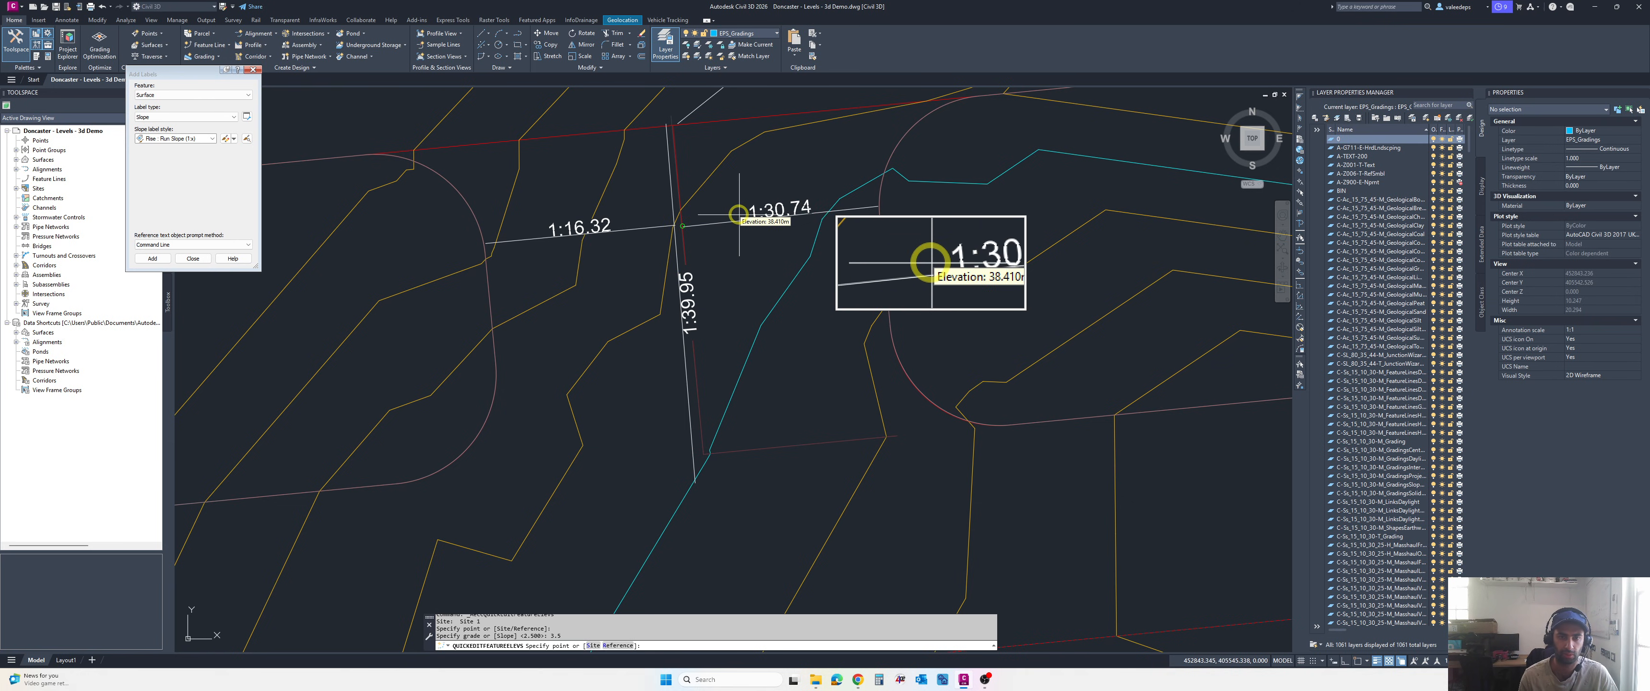
- Restore the centreline segment north of the new elevation point to a 2.50% grade and end the elevation edit
left_click(691, 179)
type("2.50")
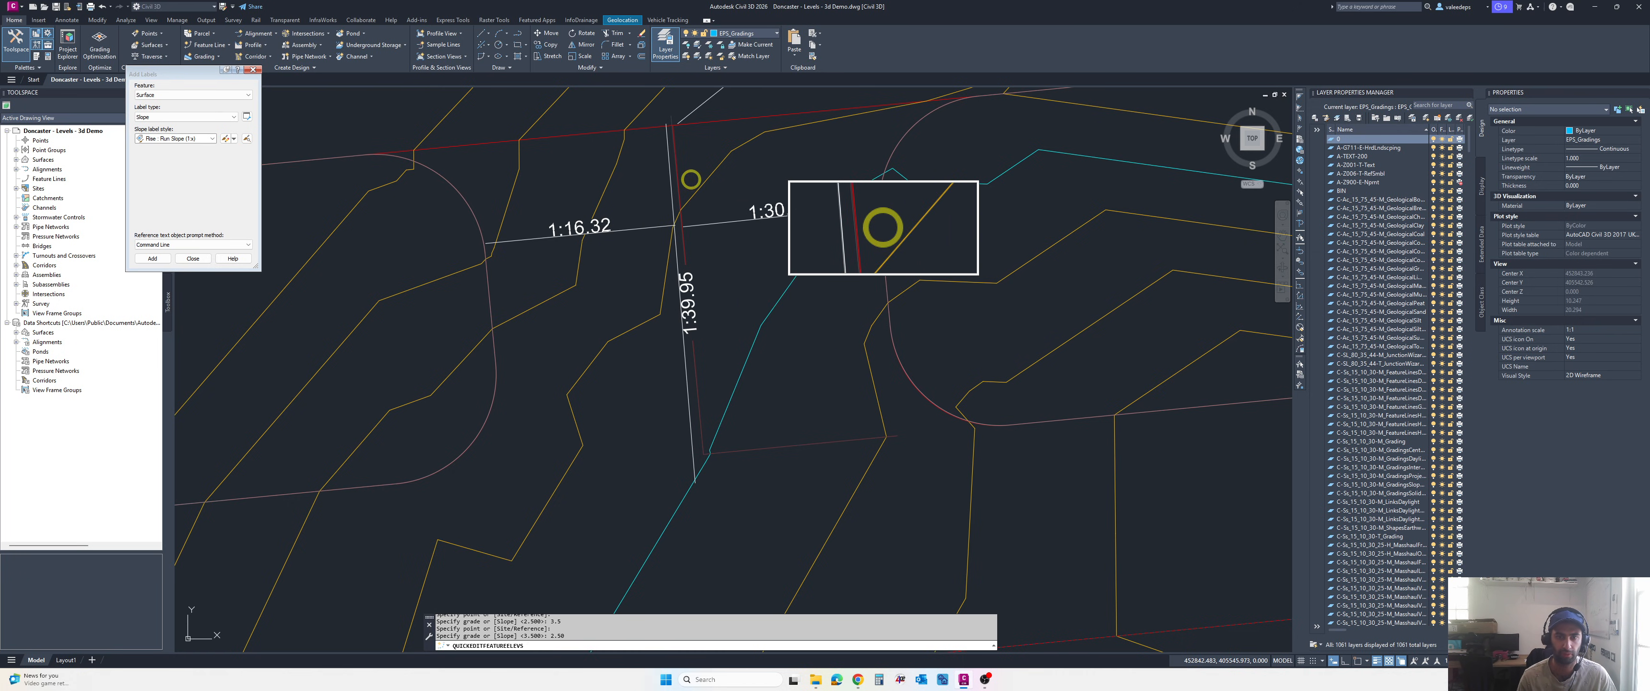
key("Return")
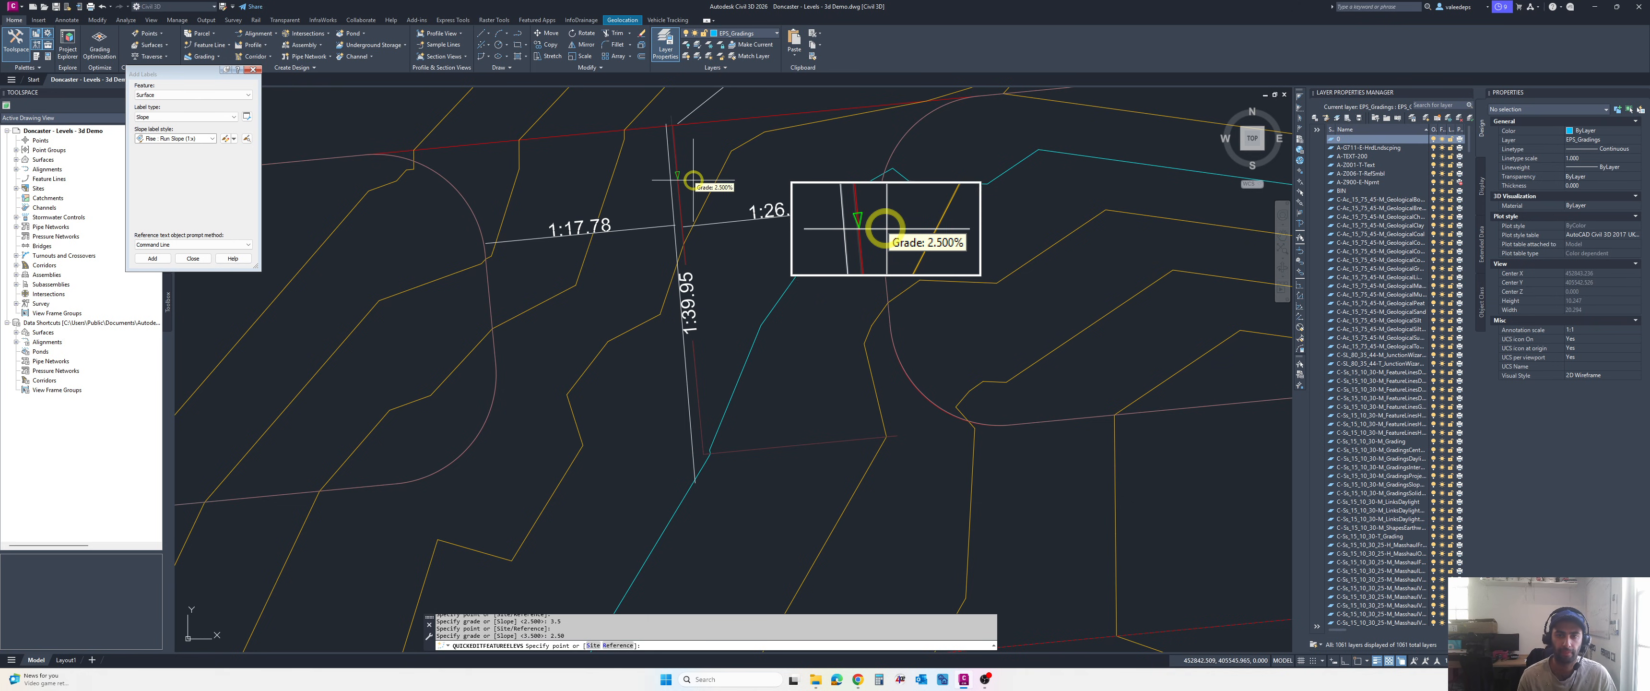
key("Escape")
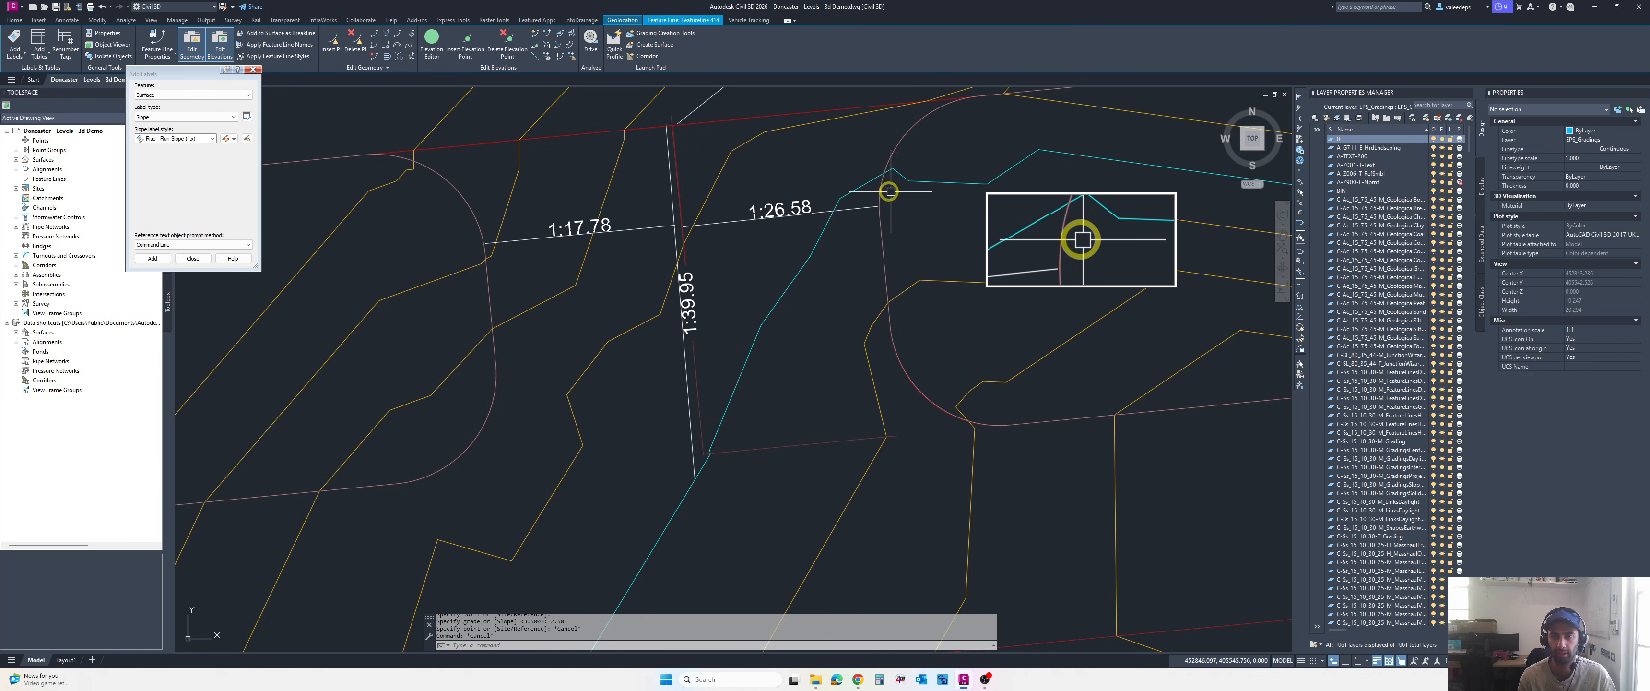
- Select the side road's east kerb feature line and check its level at the end of the eastern cross-slope label
key("Escape")
left_click(884, 177)
left_click(929, 240)
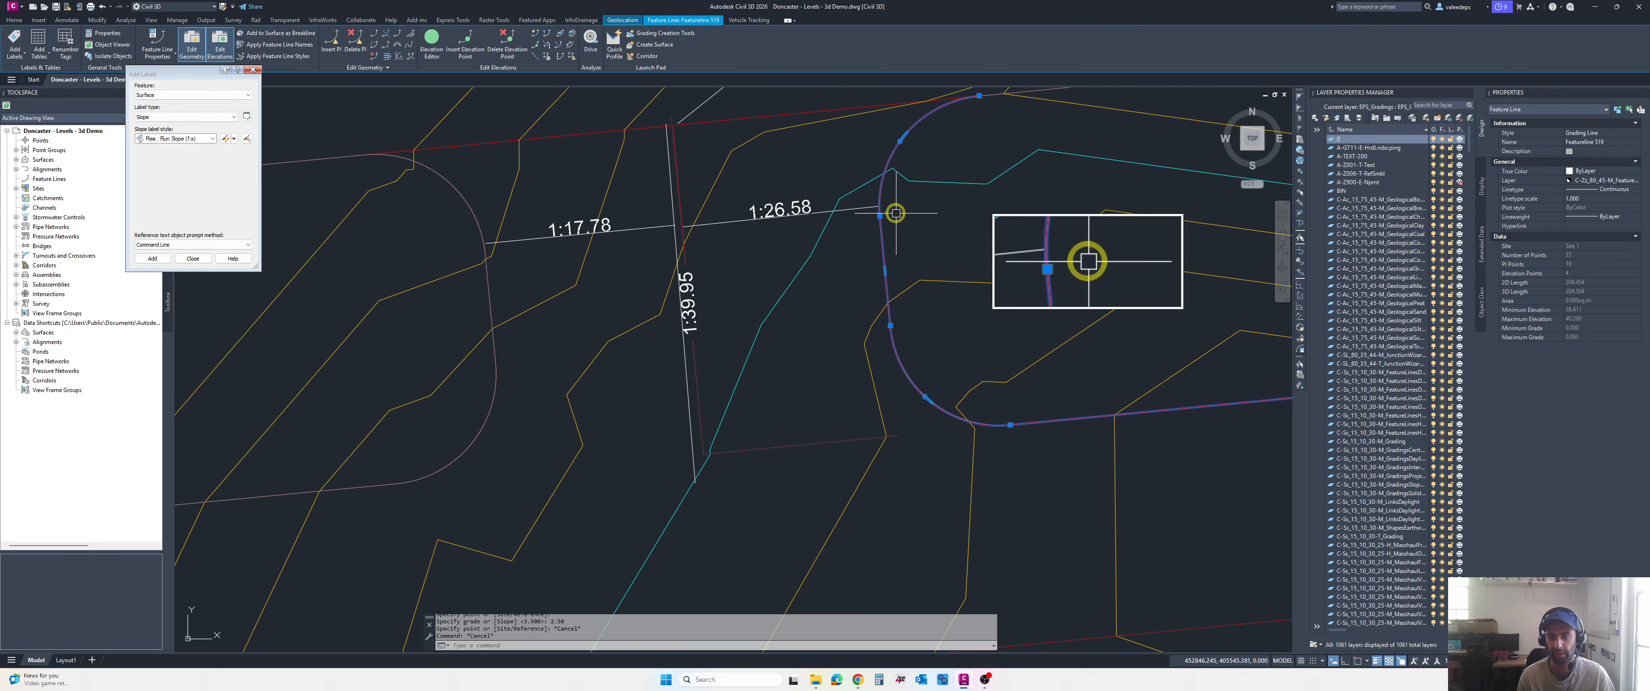
mouse_move(880, 216)
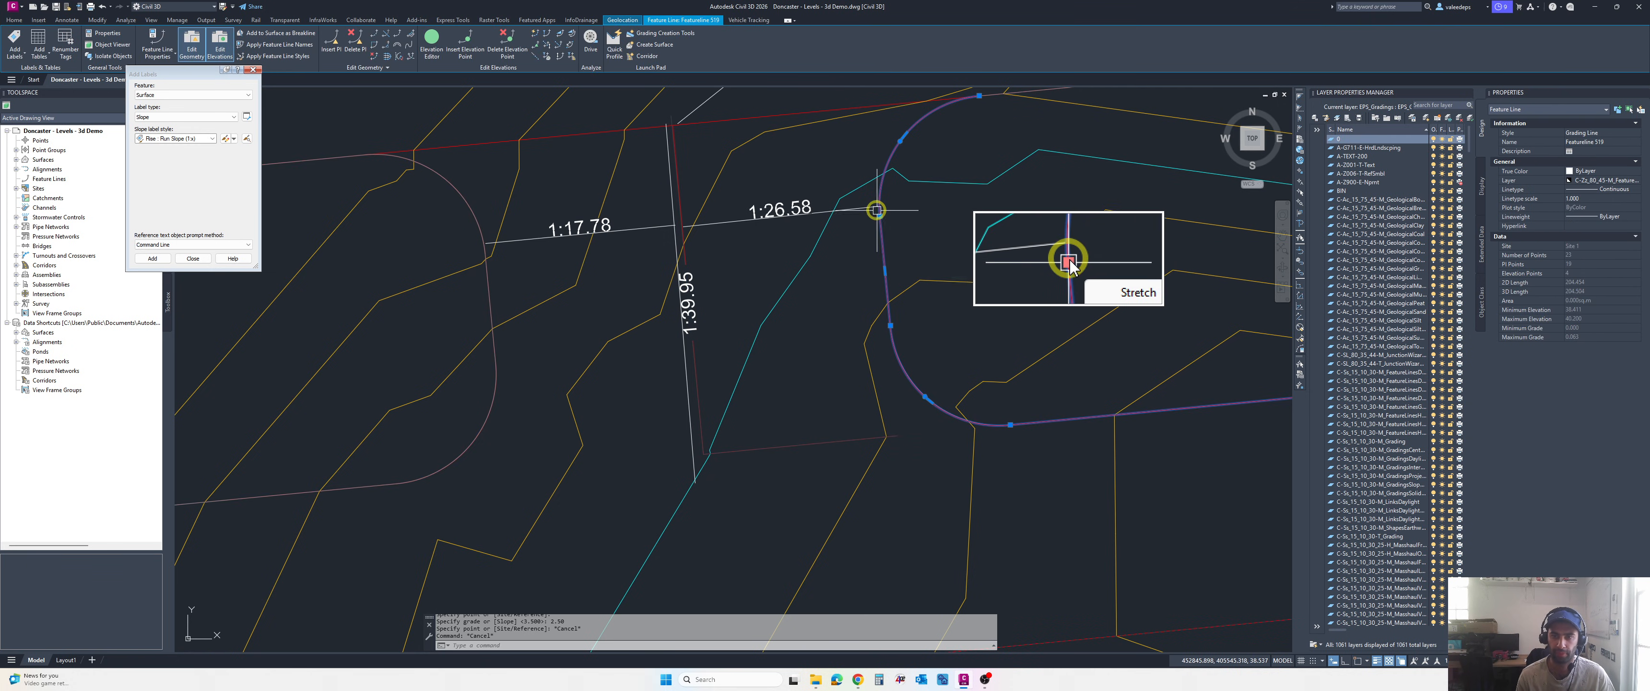
- Add the PG surface to the Model Viewer and orbit its 3D view to a tilted view of the junction
scroll(884, 221, "down", 4)
scroll(889, 234, "up", 3)
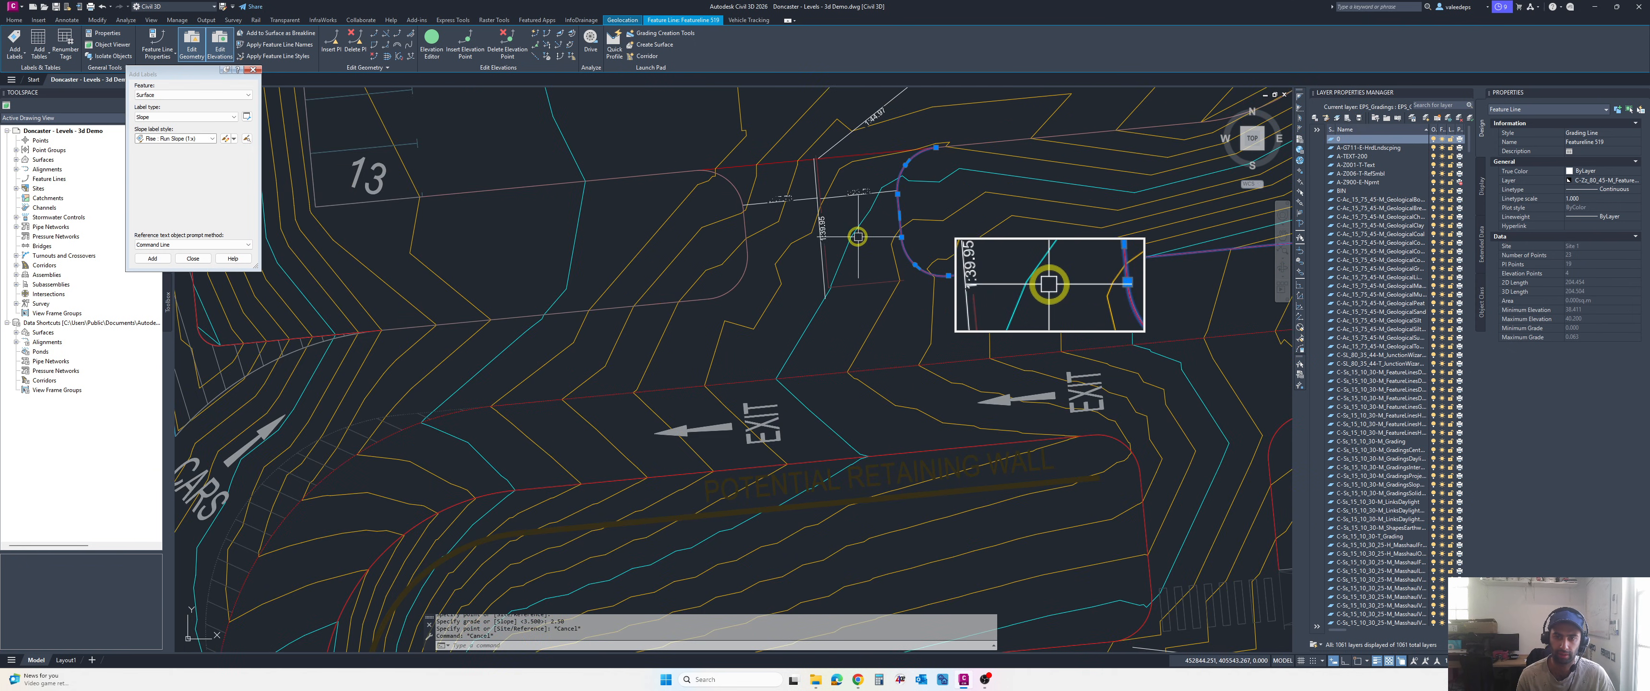
key("Escape")
left_click(832, 225)
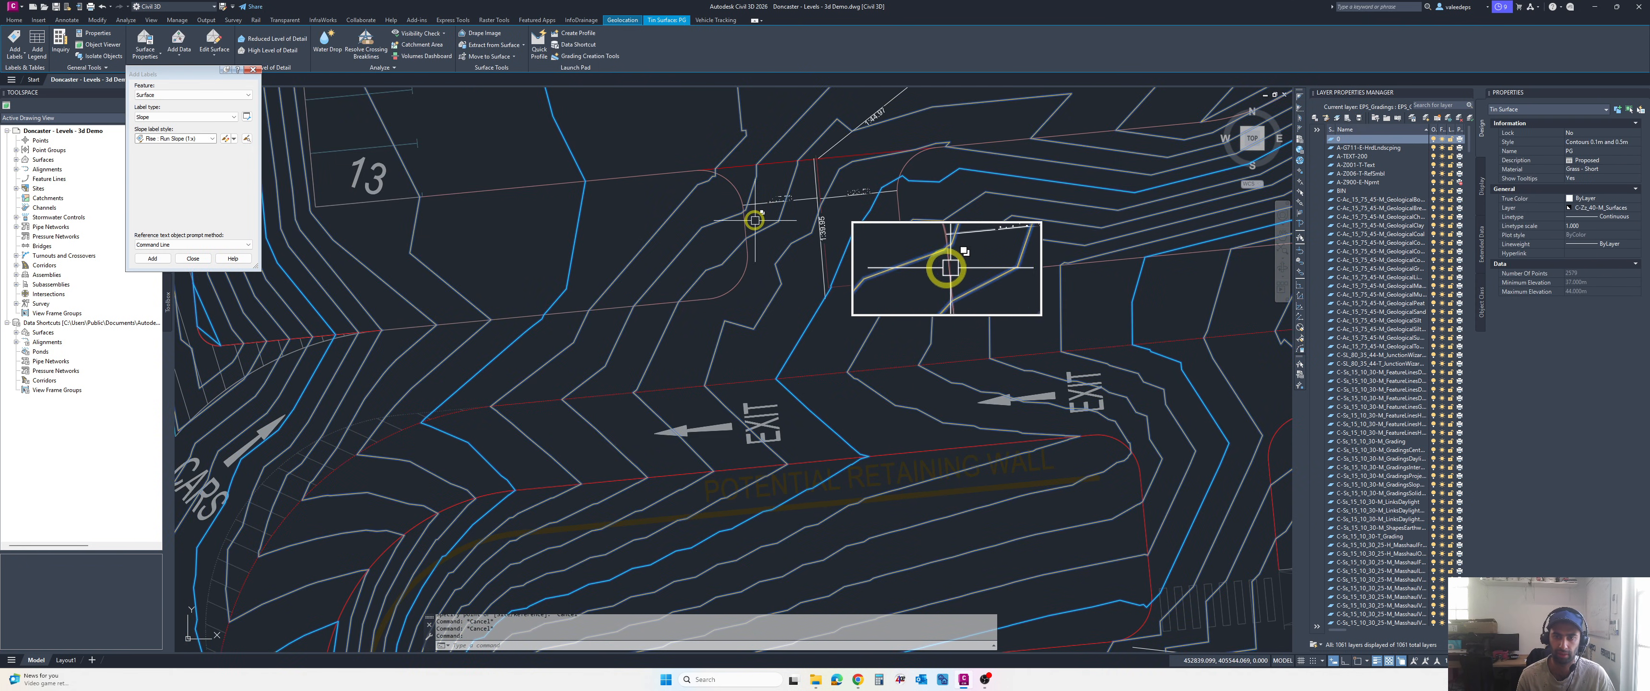
right_click(770, 219)
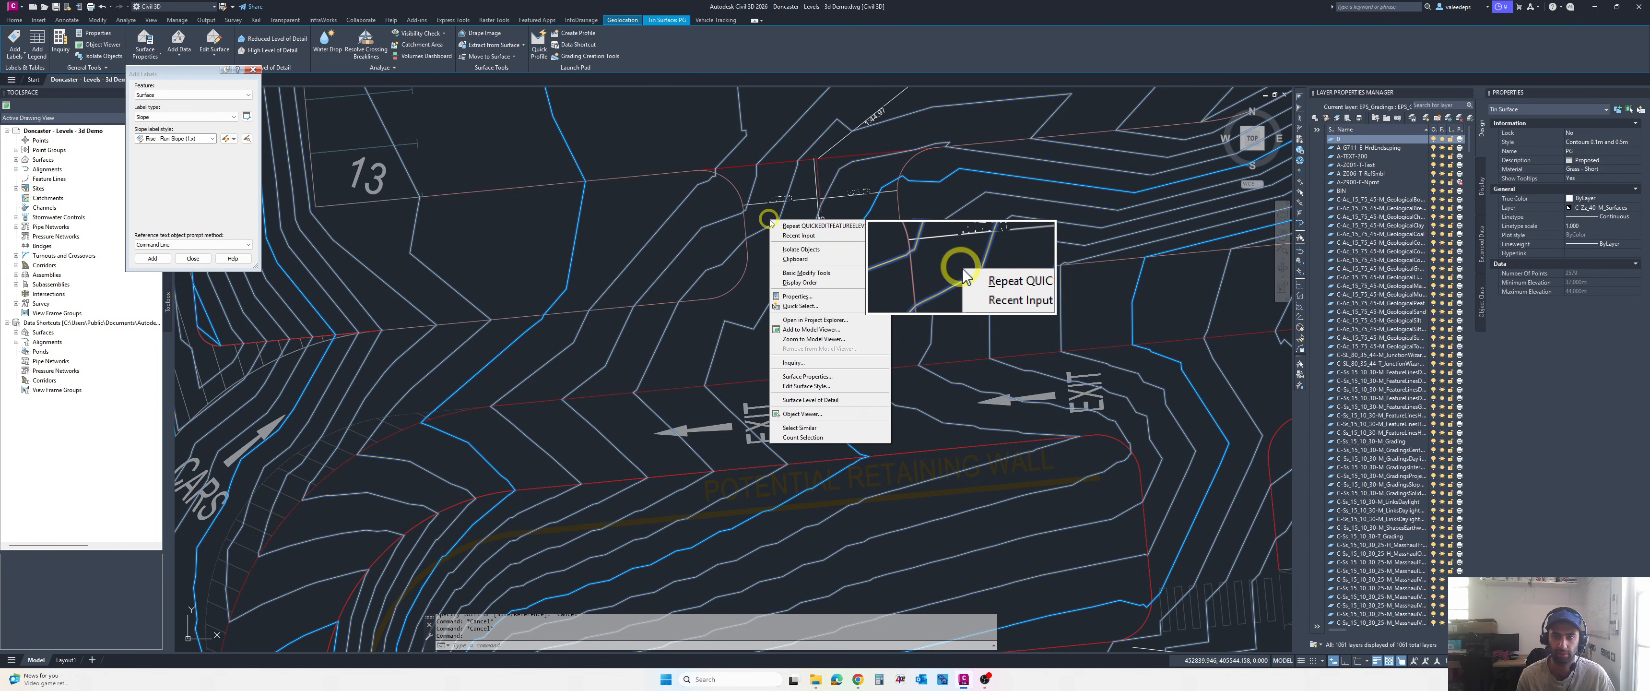
left_click(813, 329)
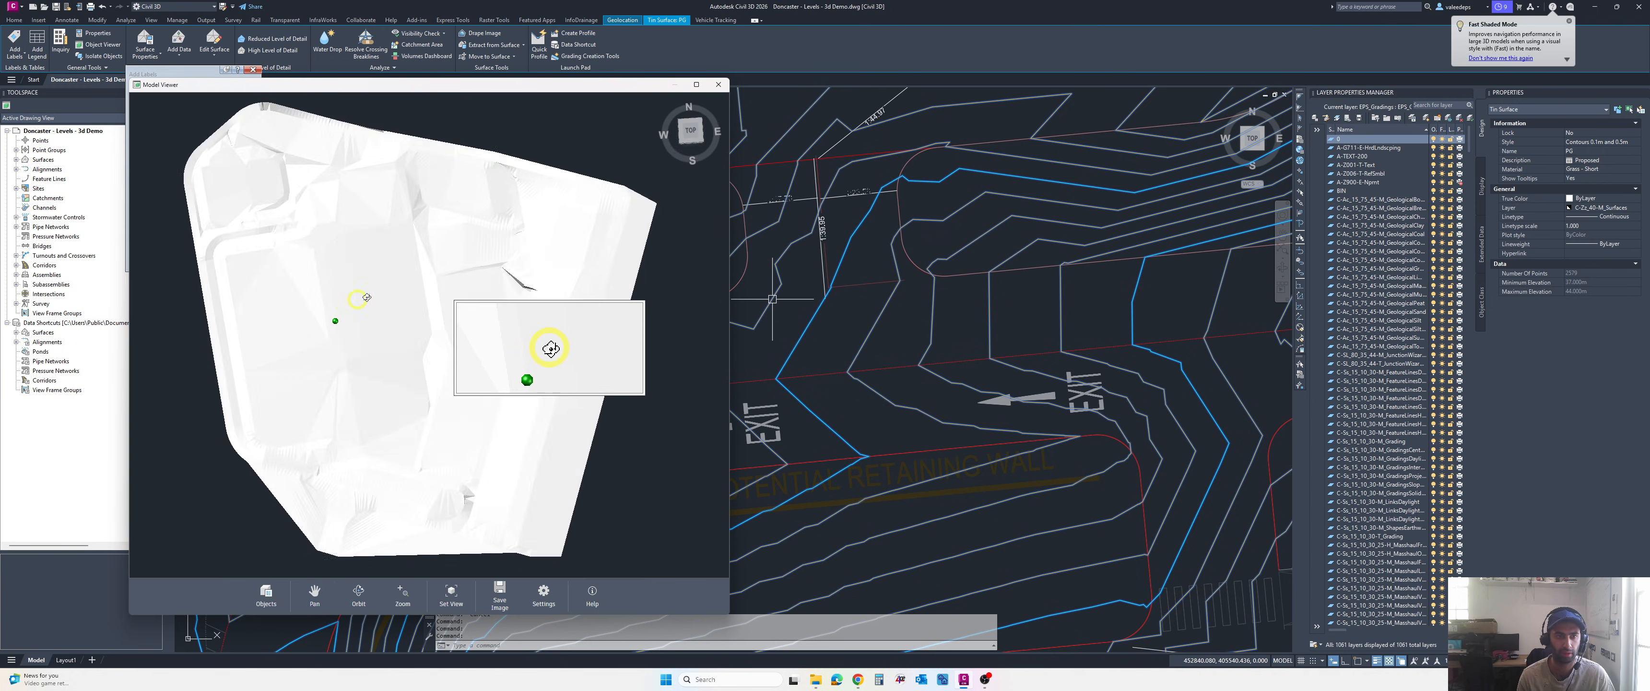
scroll(282, 302, "up", 3)
mouse_move(287, 298)
left_mouse_down()
mouse_move(355, 279)
mouse_move(352, 213)
left_mouse_up()
scroll(358, 306, "down", 2)
scroll(359, 306, "up", 2)
key("Escape")
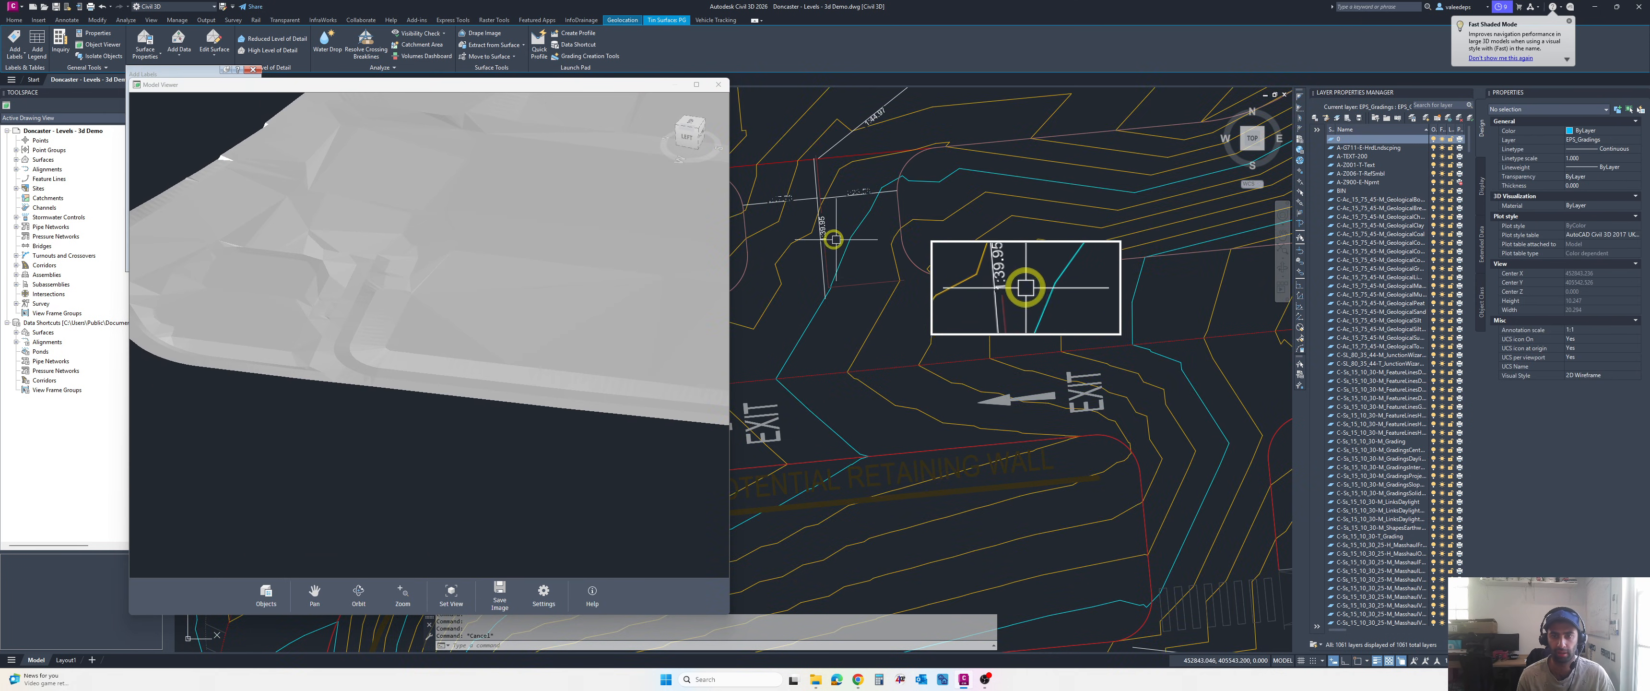
- Add the side road's centreline, east kerb and west kerb feature lines to the Model Viewer and view them at a low angle
scroll(837, 241, "up", 1)
left_click(826, 248)
left_click(859, 295)
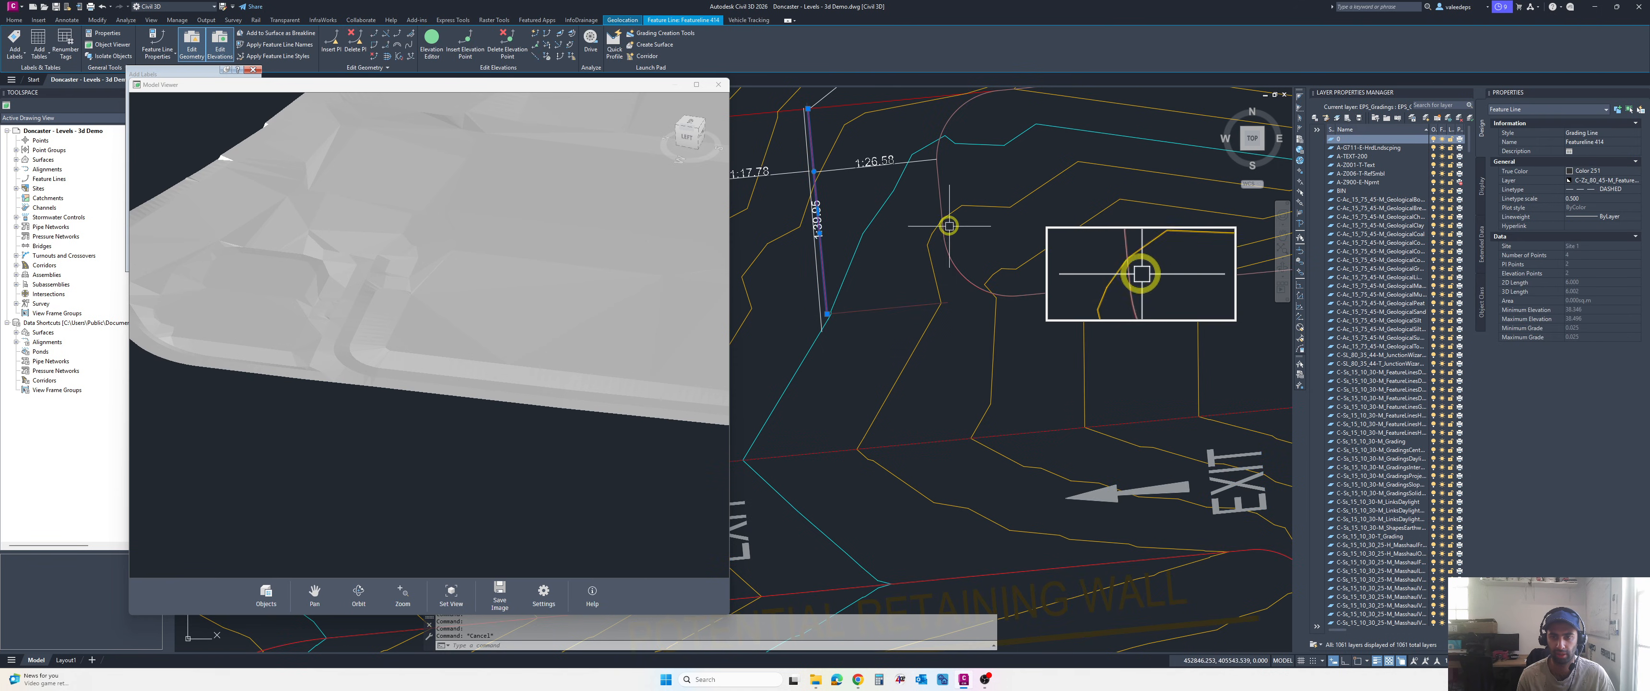
left_click(940, 199)
left_click(977, 246)
scroll(910, 238, "down", 1)
middle_click_drag(820, 235, 906, 244)
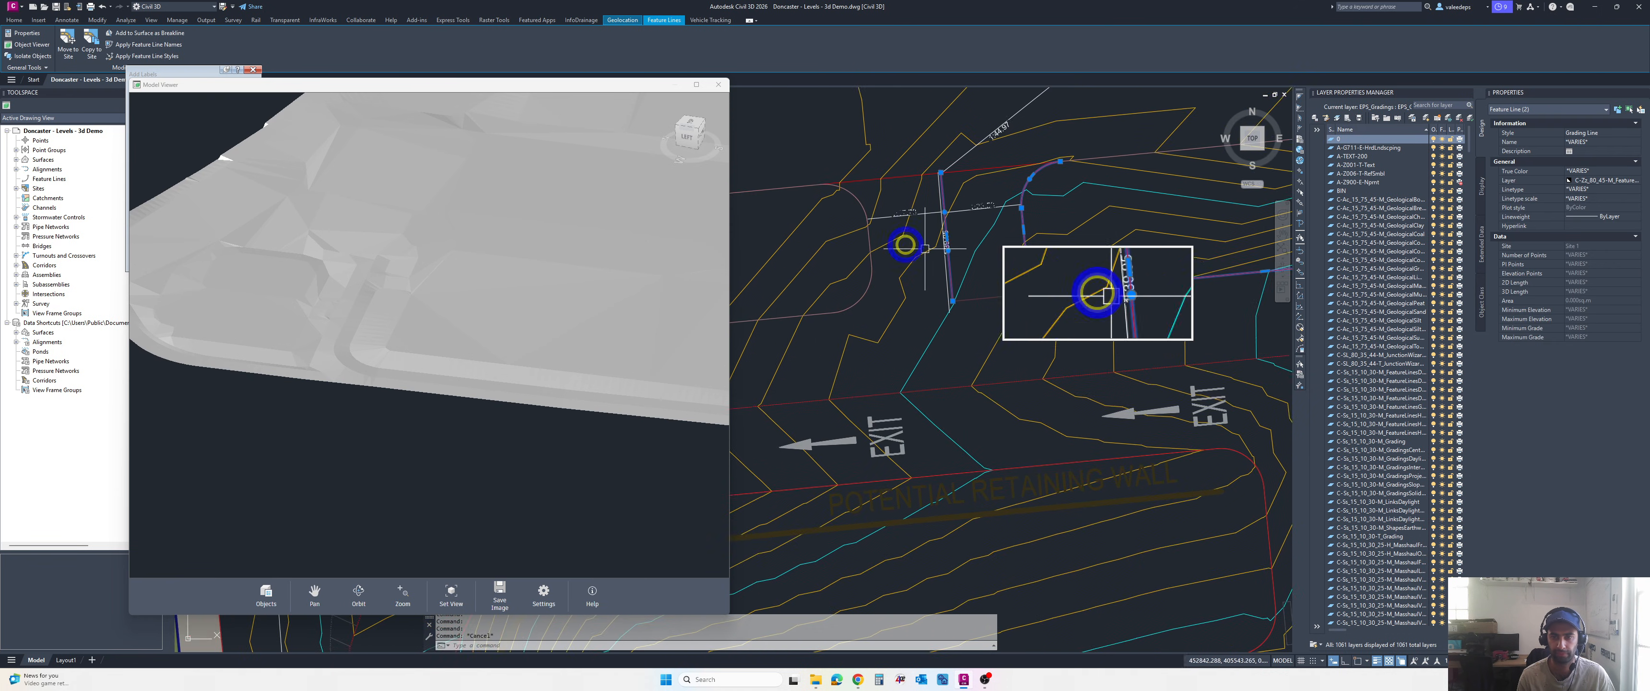
scroll(881, 234, "up", 1)
left_click(856, 233)
left_click(892, 282)
right_click(847, 246)
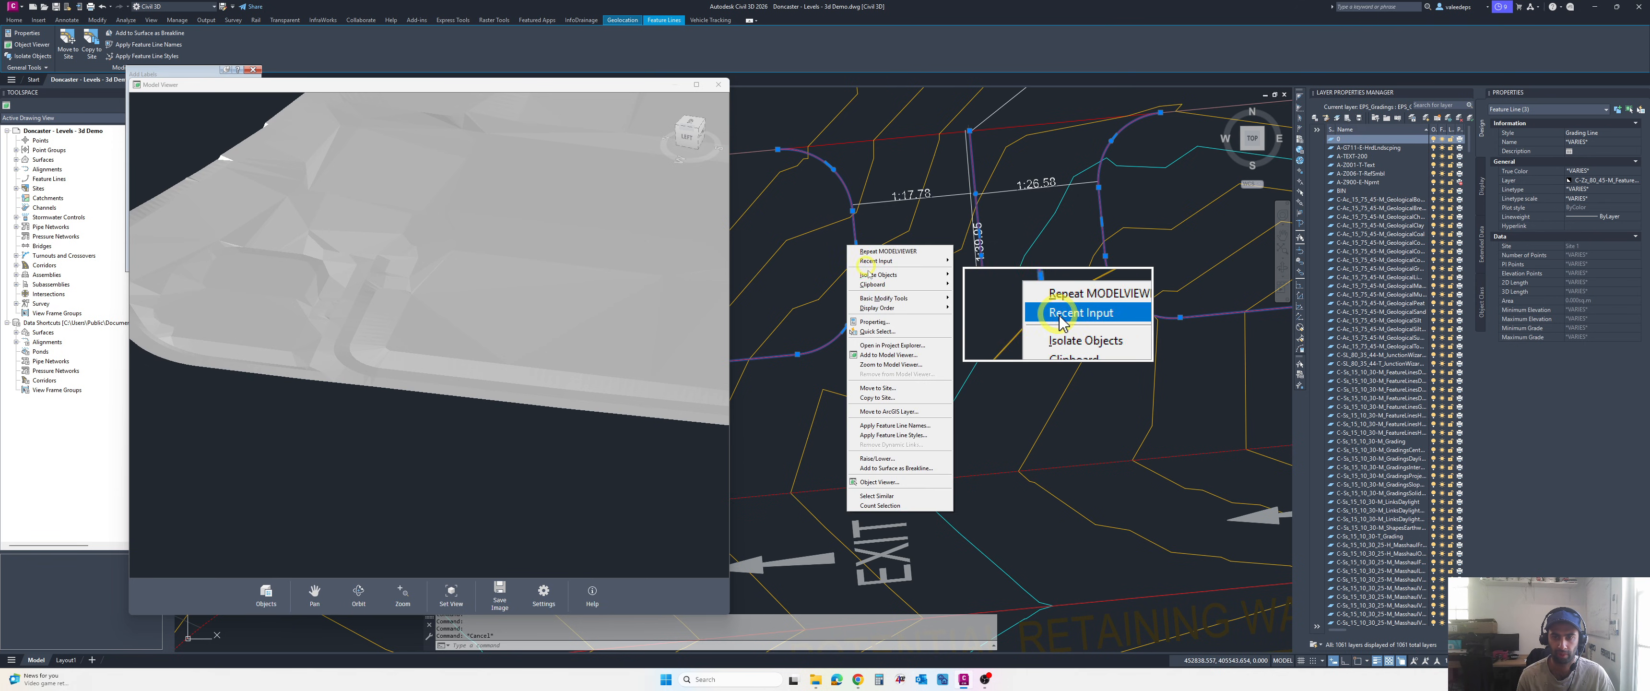
left_click(890, 354)
scroll(361, 255, "up", 4)
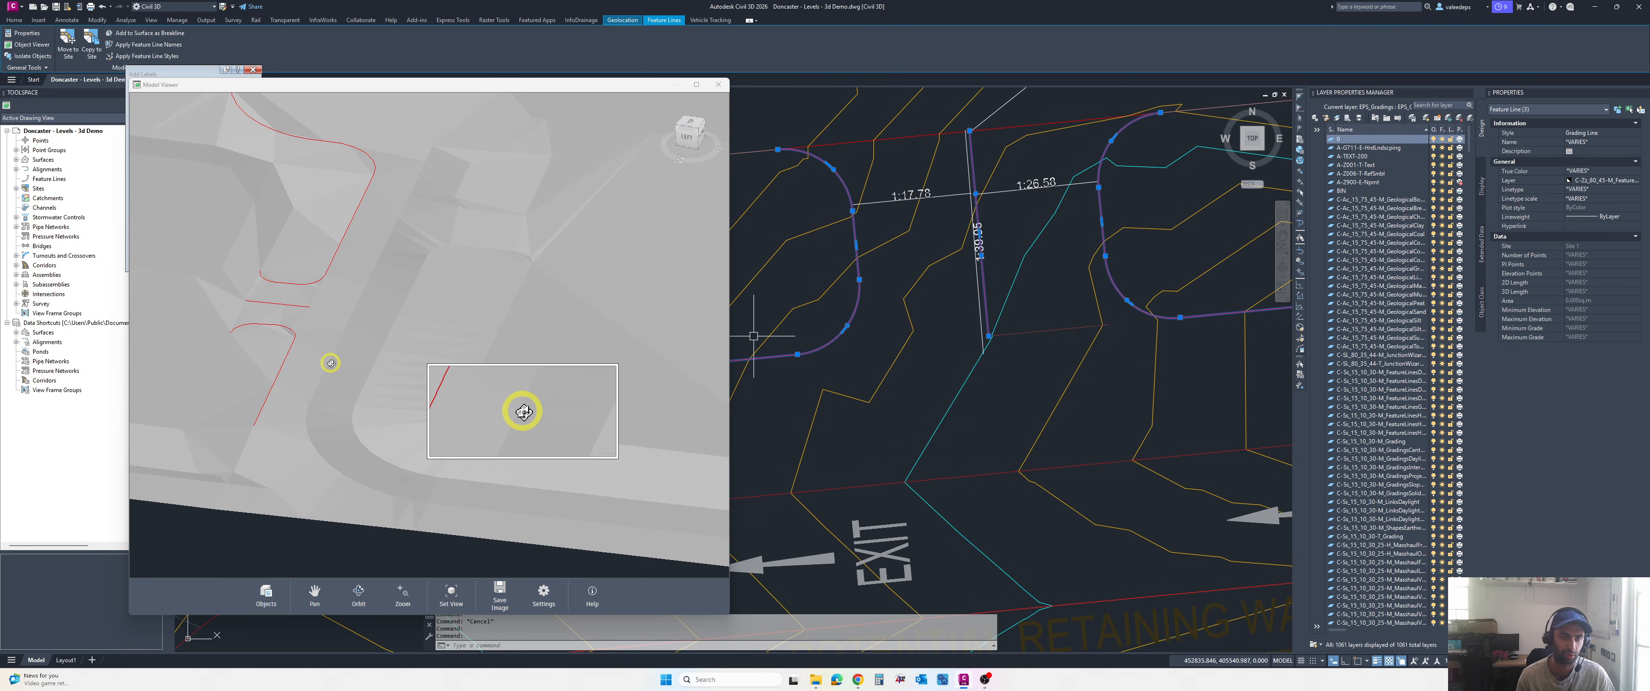
middle_click_drag(346, 336, 350, 304, "shift")
- Set the east kerb vertex at the end of the eastern cross-slope label to elevation 38.392, matching the centreline point
middle_click_drag(1128, 176, 998, 217)
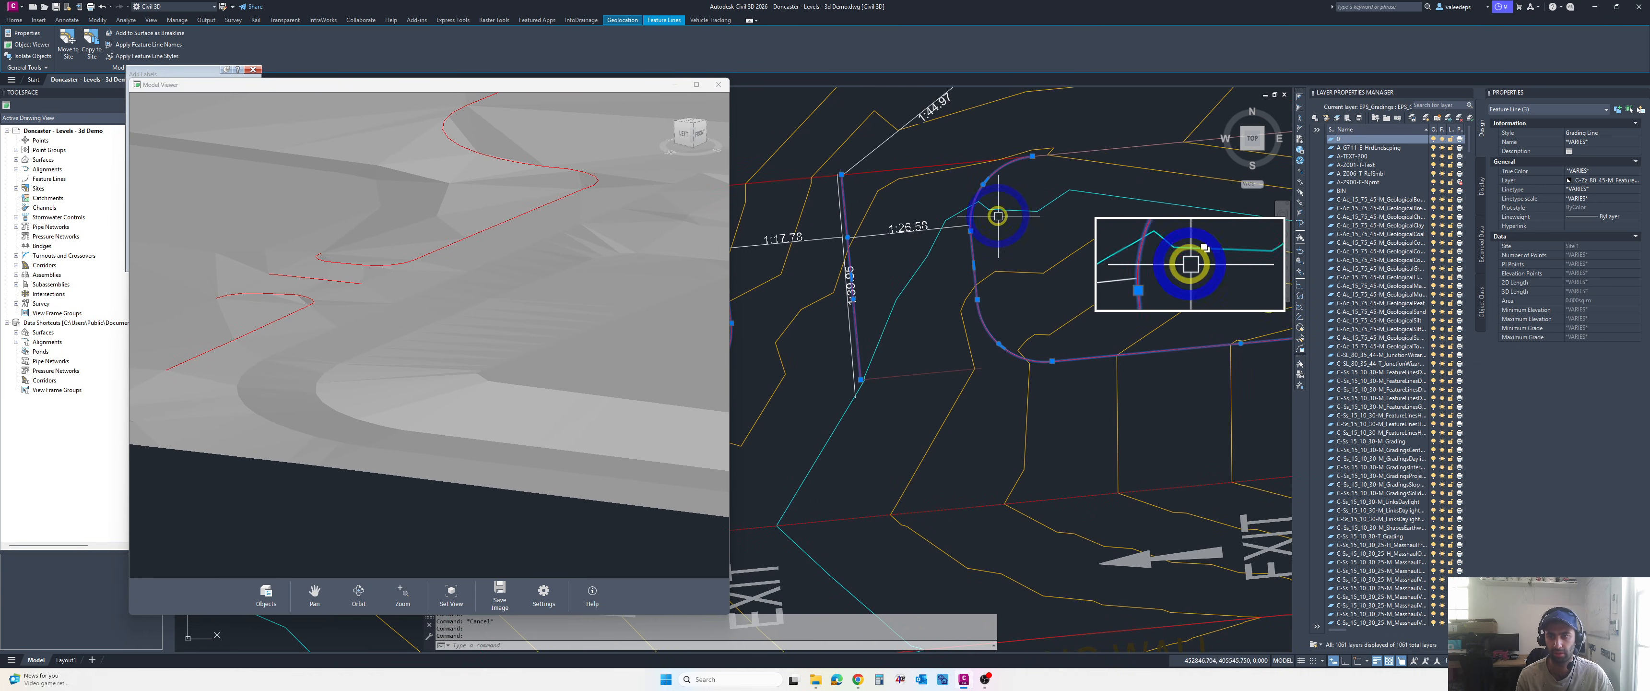
scroll(862, 241, "up", 2)
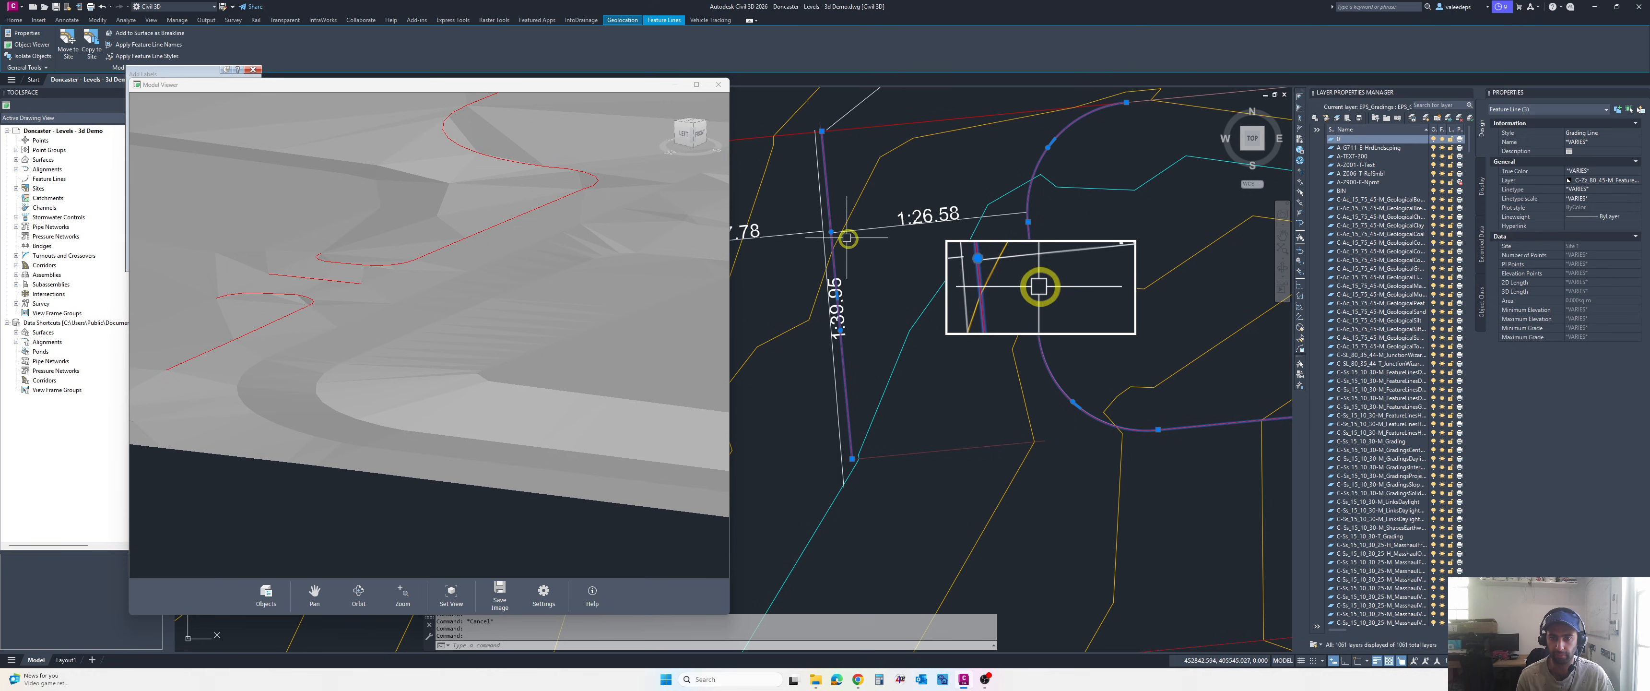
mouse_move(831, 231)
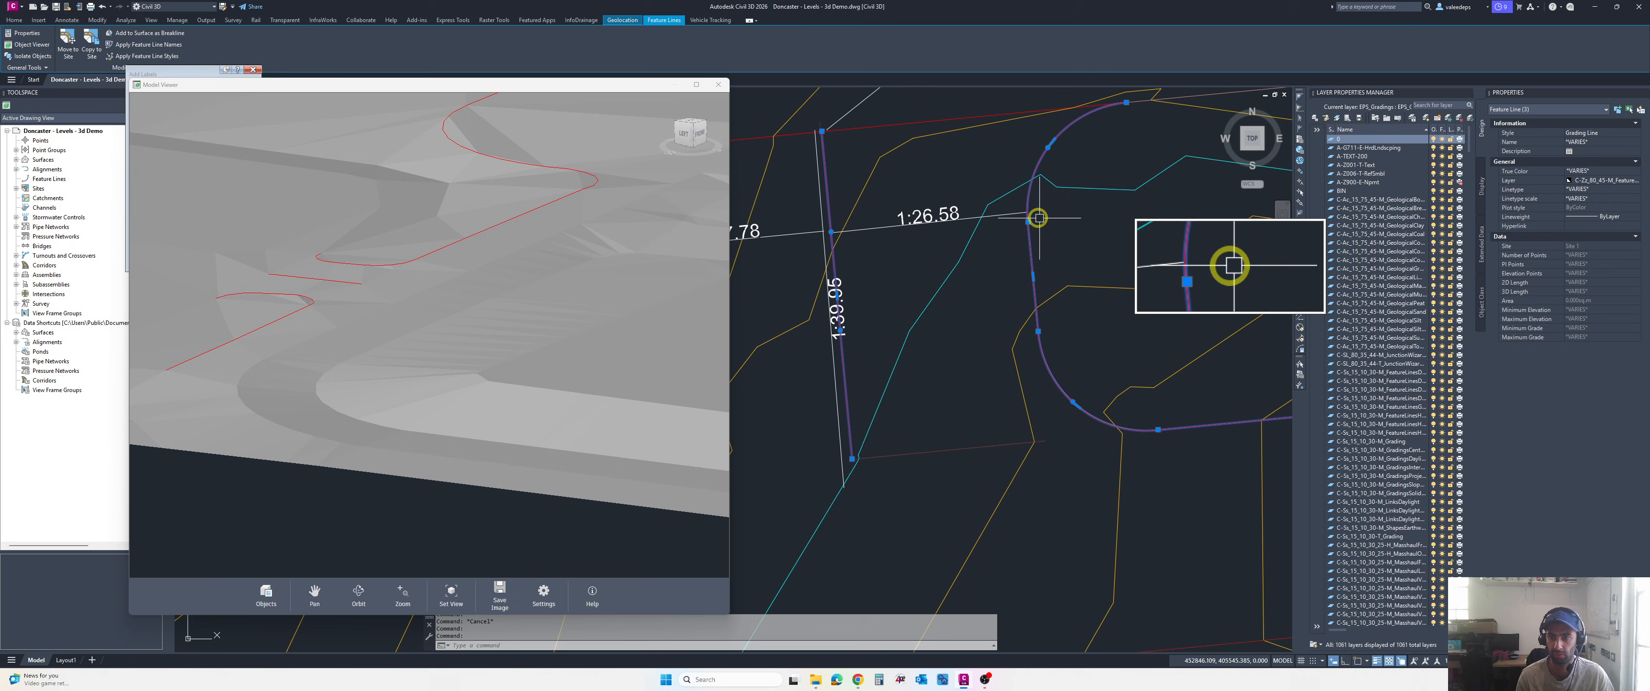
mouse_move(1028, 222)
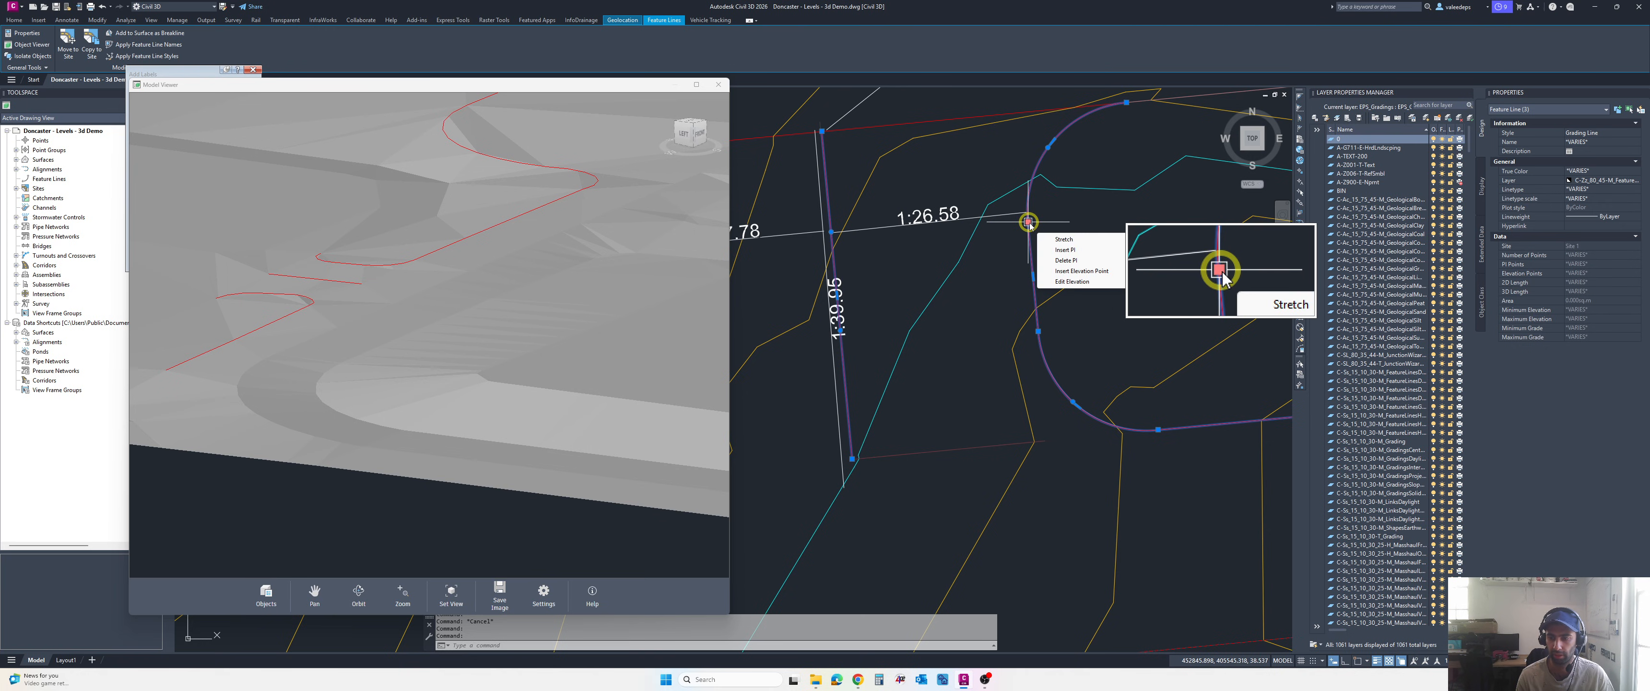
left_click(1069, 282)
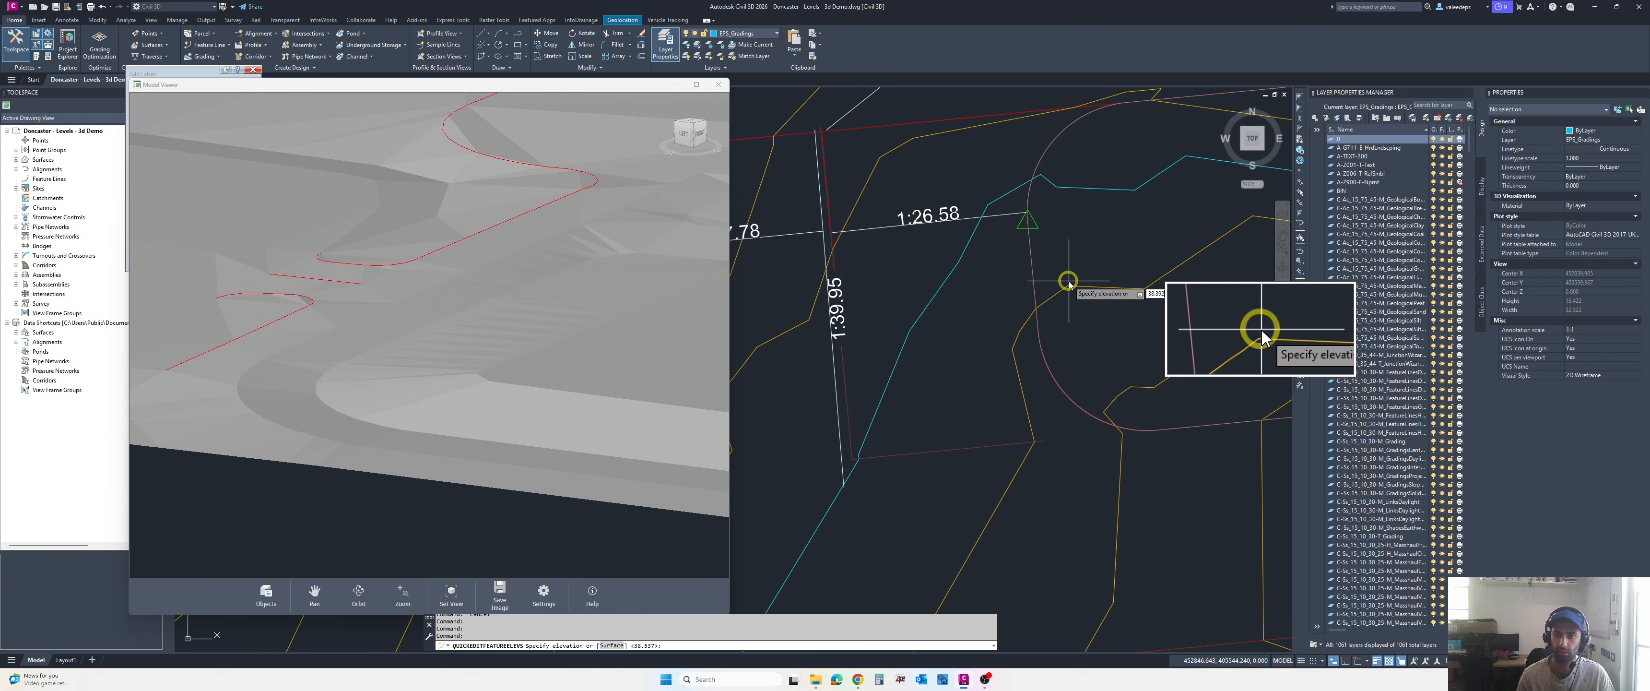
key("Return")
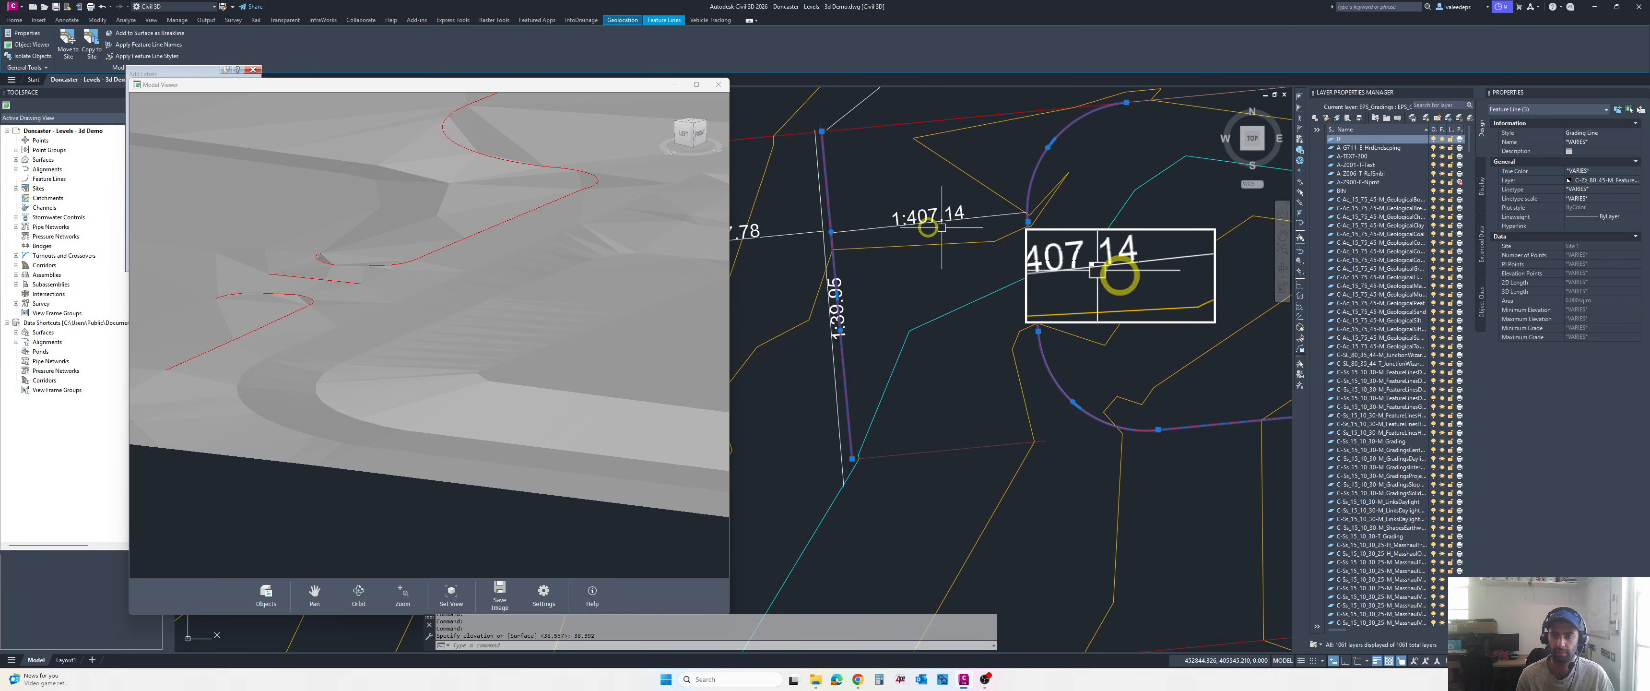
- Compare the west kerb and centreline levels, and set the centreline elevation point between the cross-slope labels to 38.293
middle_click_drag(942, 227, 1087, 227)
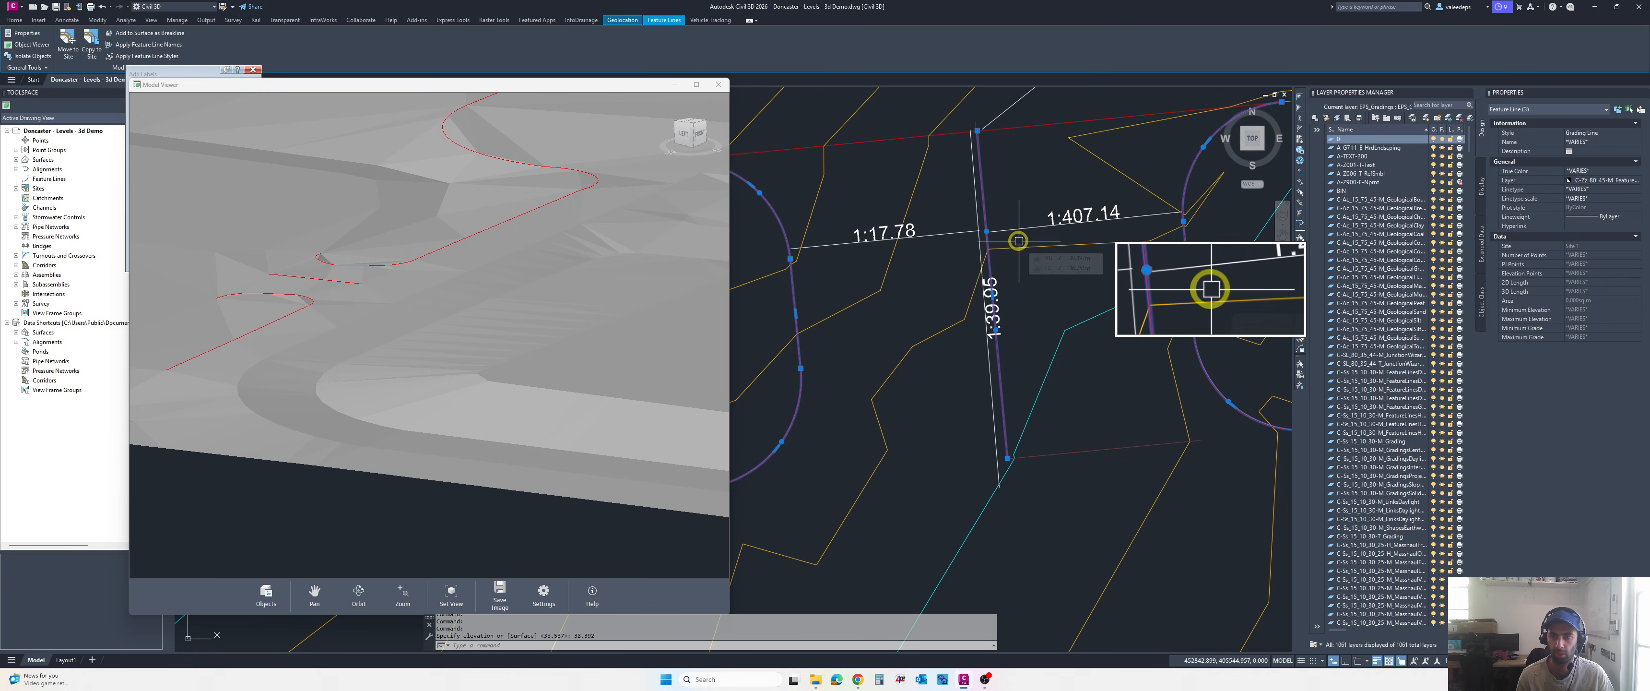
mouse_move(790, 258)
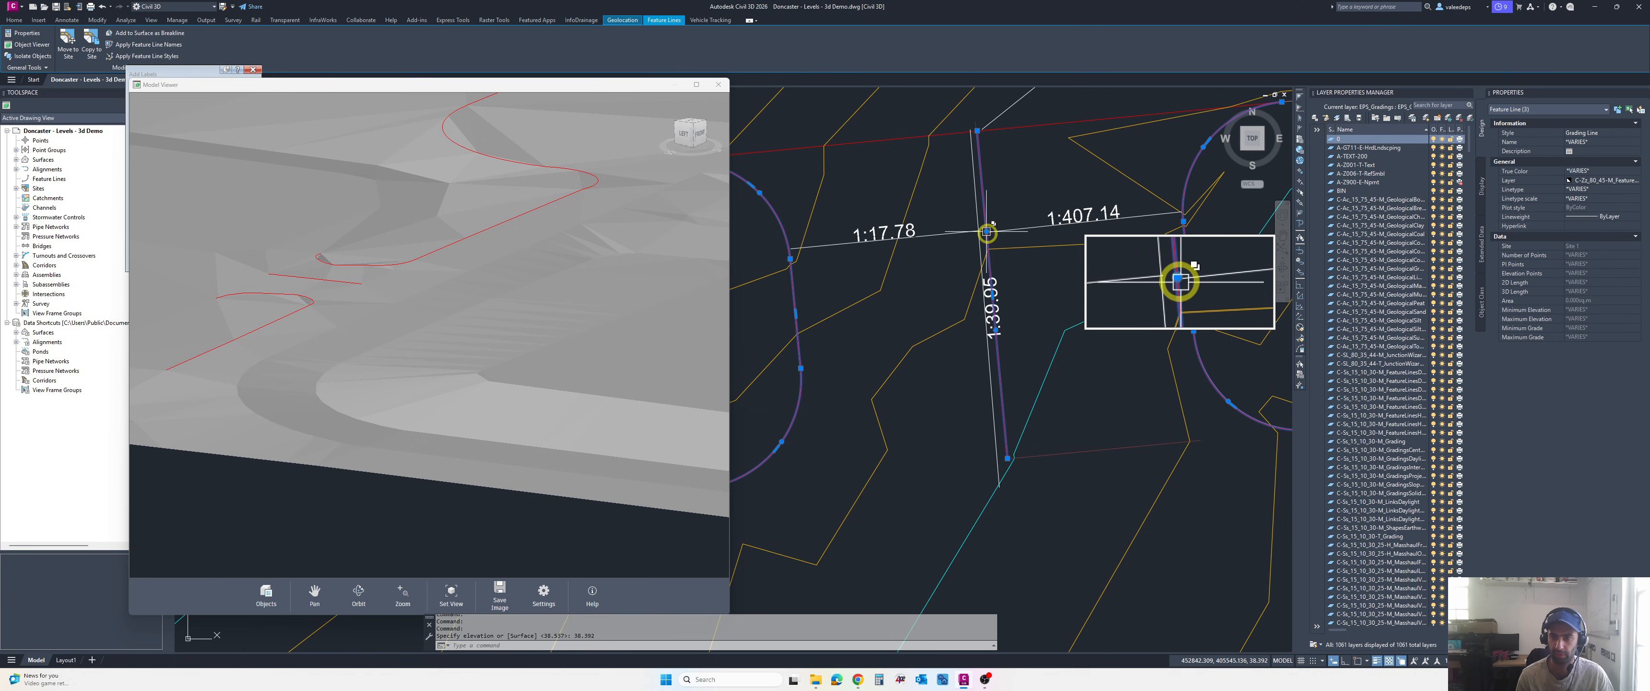
mouse_move(987, 231)
left_click(1028, 290)
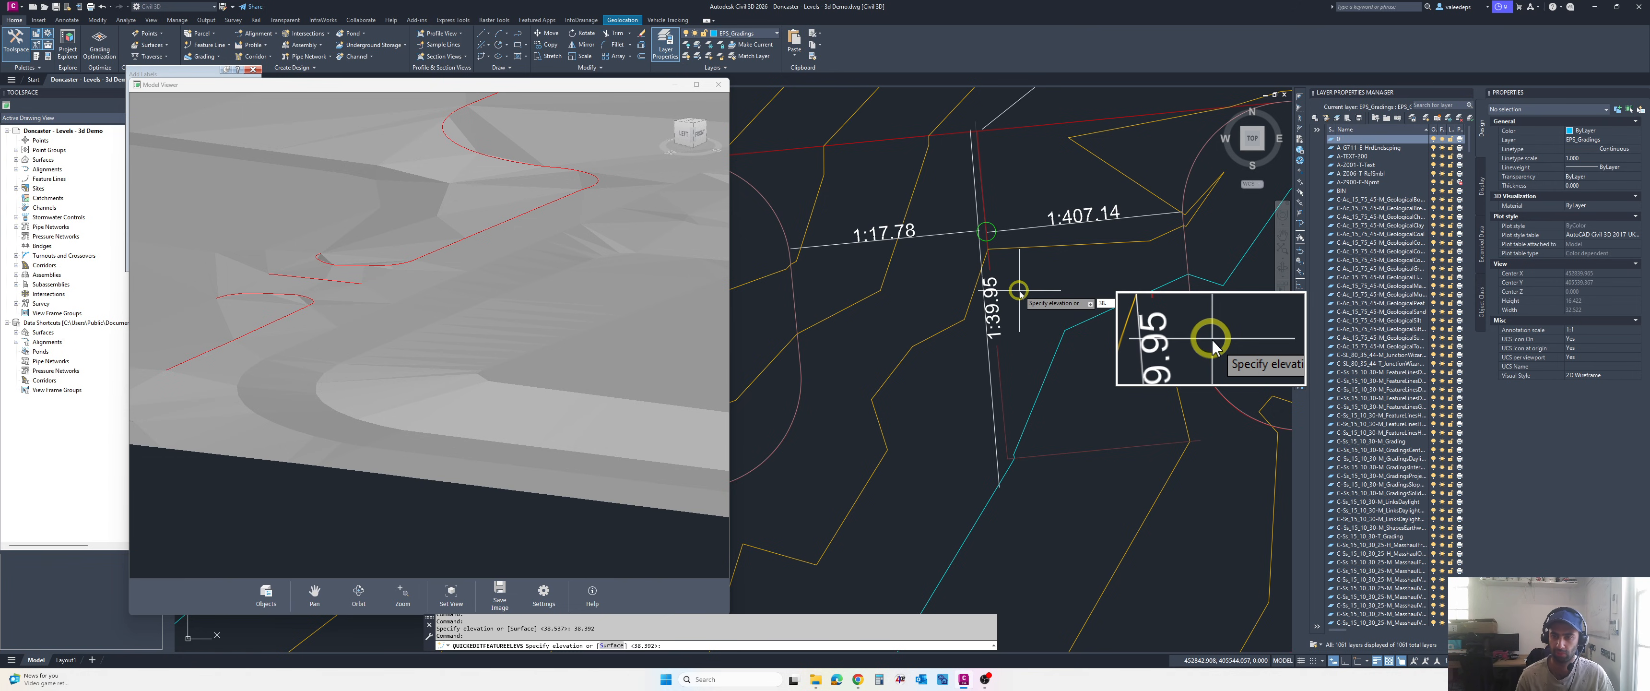
type("38.293")
key("Return")
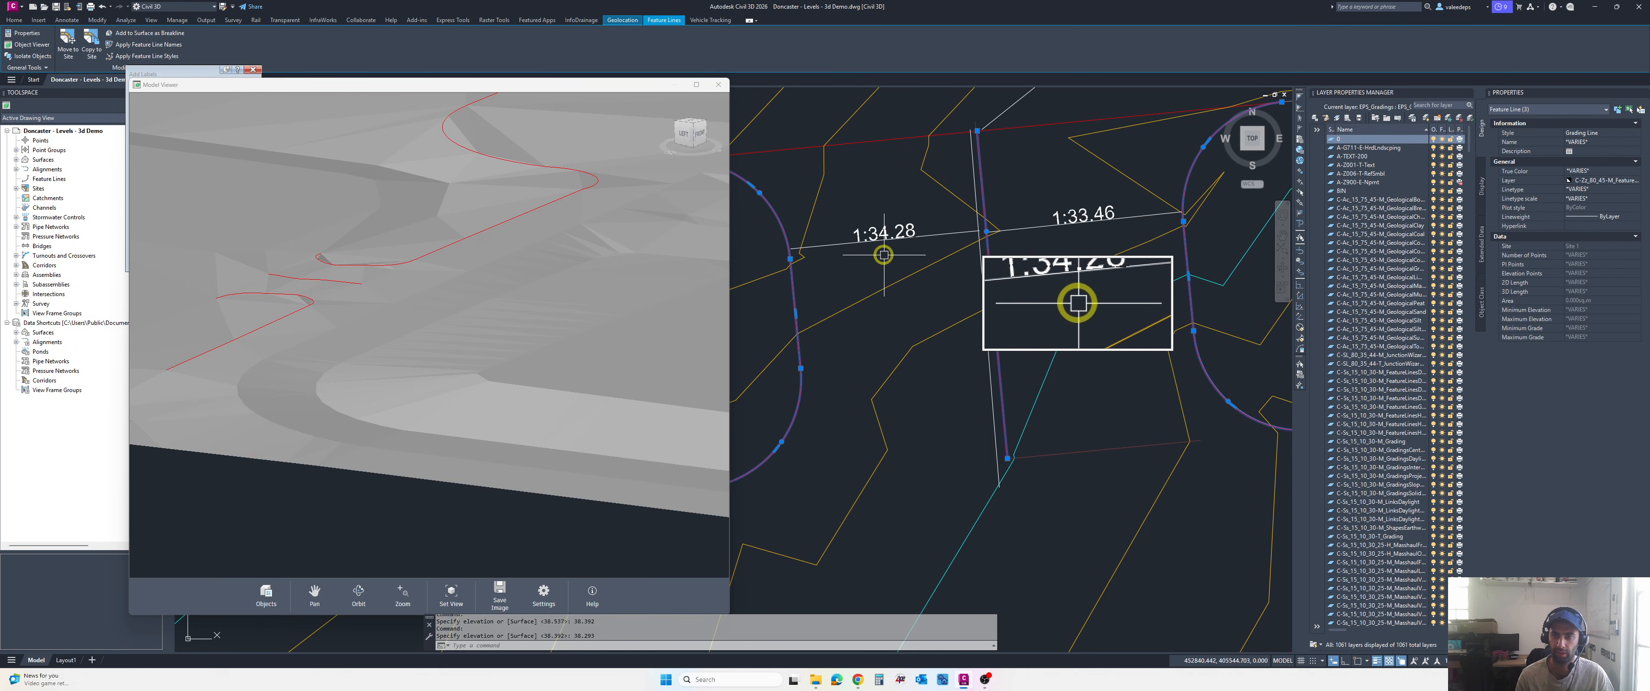
- Recheck the west kerb vertex level and set the centreline elevation point between the cross-slope labels to 38.290
left_click(986, 247)
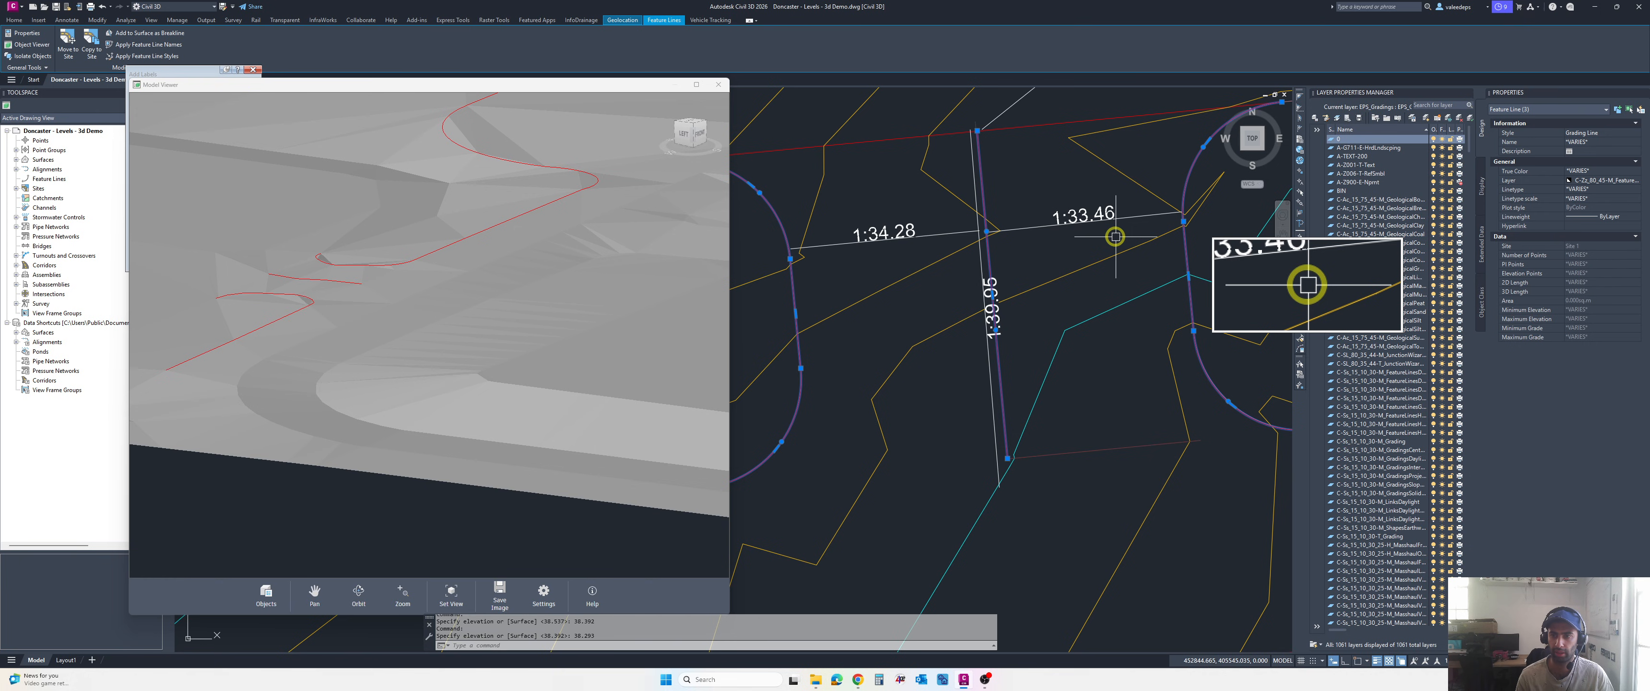
scroll(1115, 237, "down", 2)
scroll(1115, 237, "up", 2)
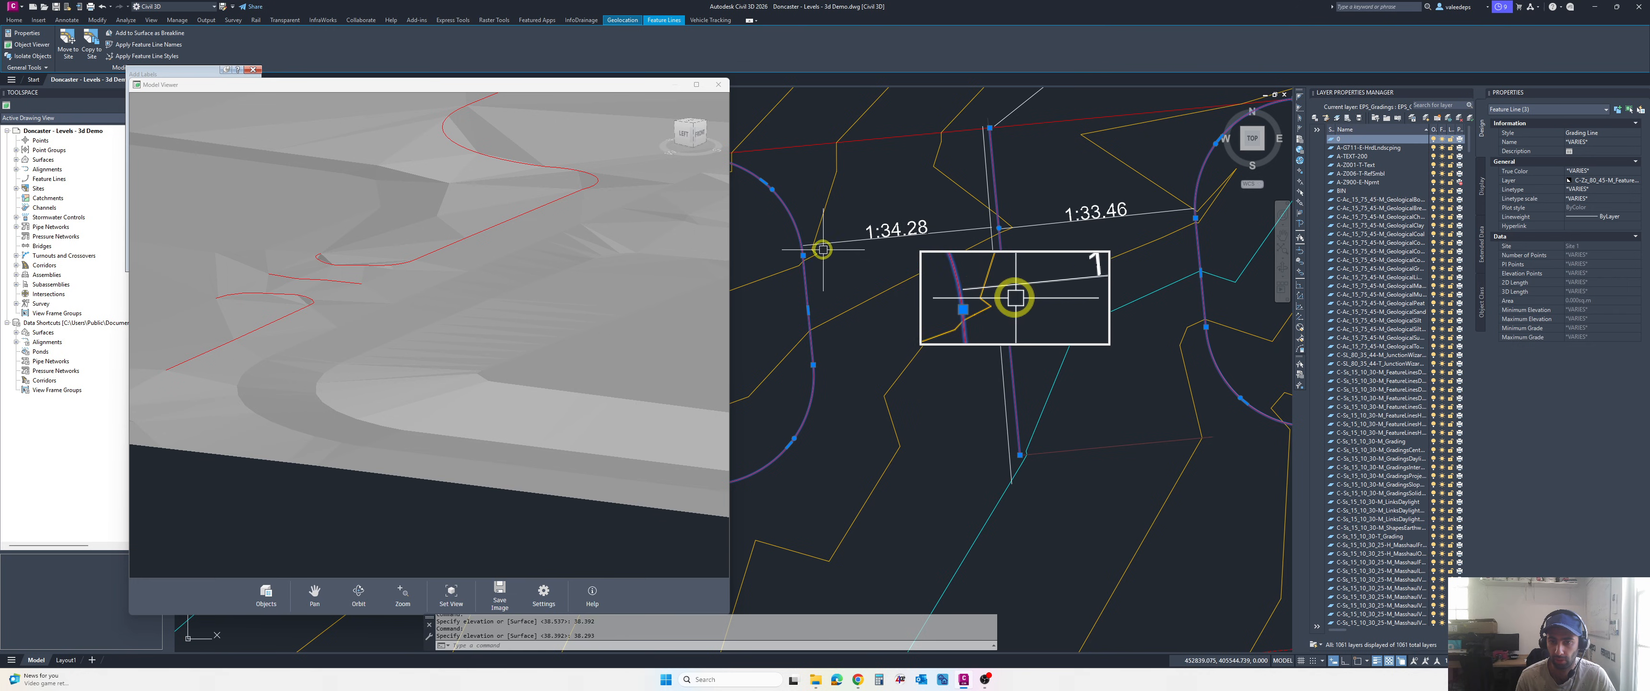
mouse_move(804, 256)
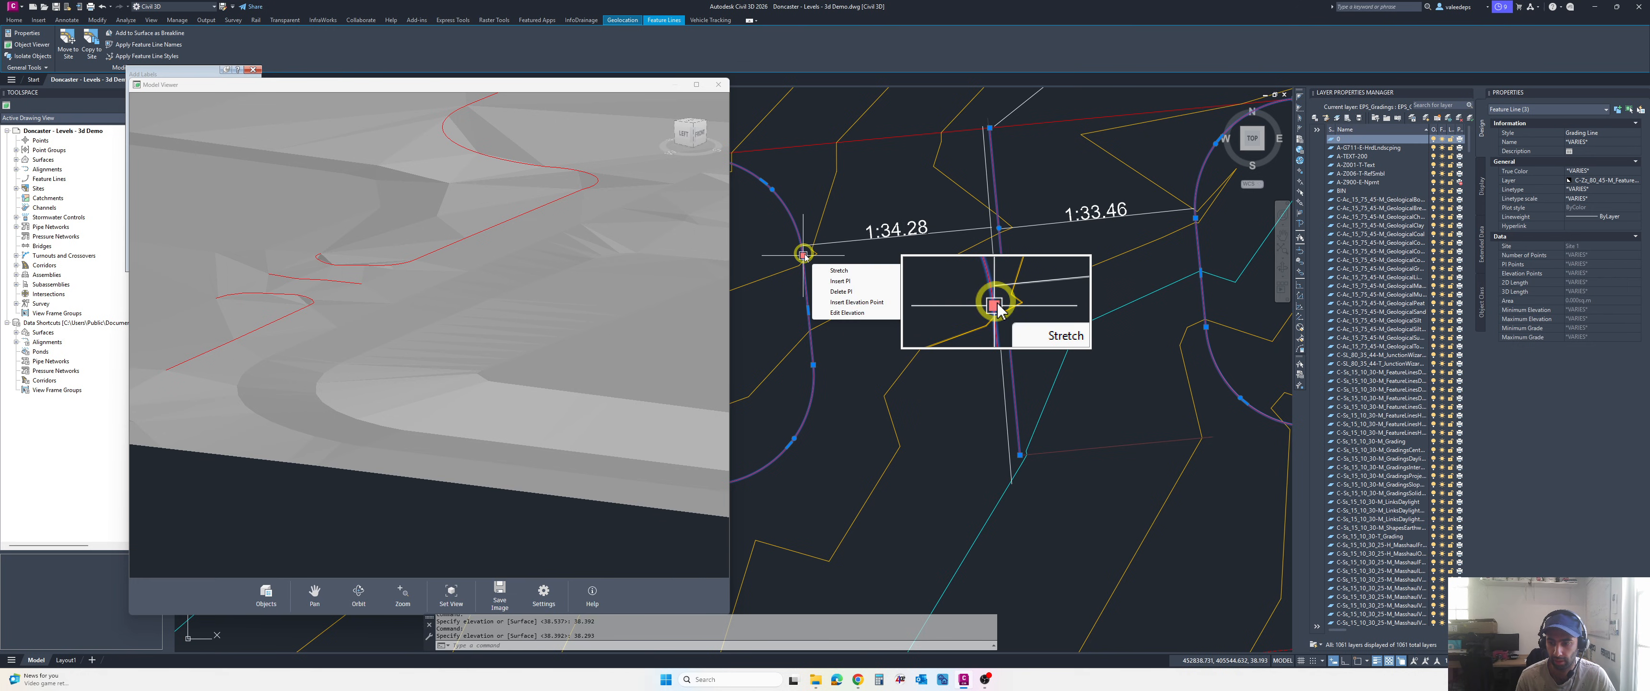
mouse_move(999, 227)
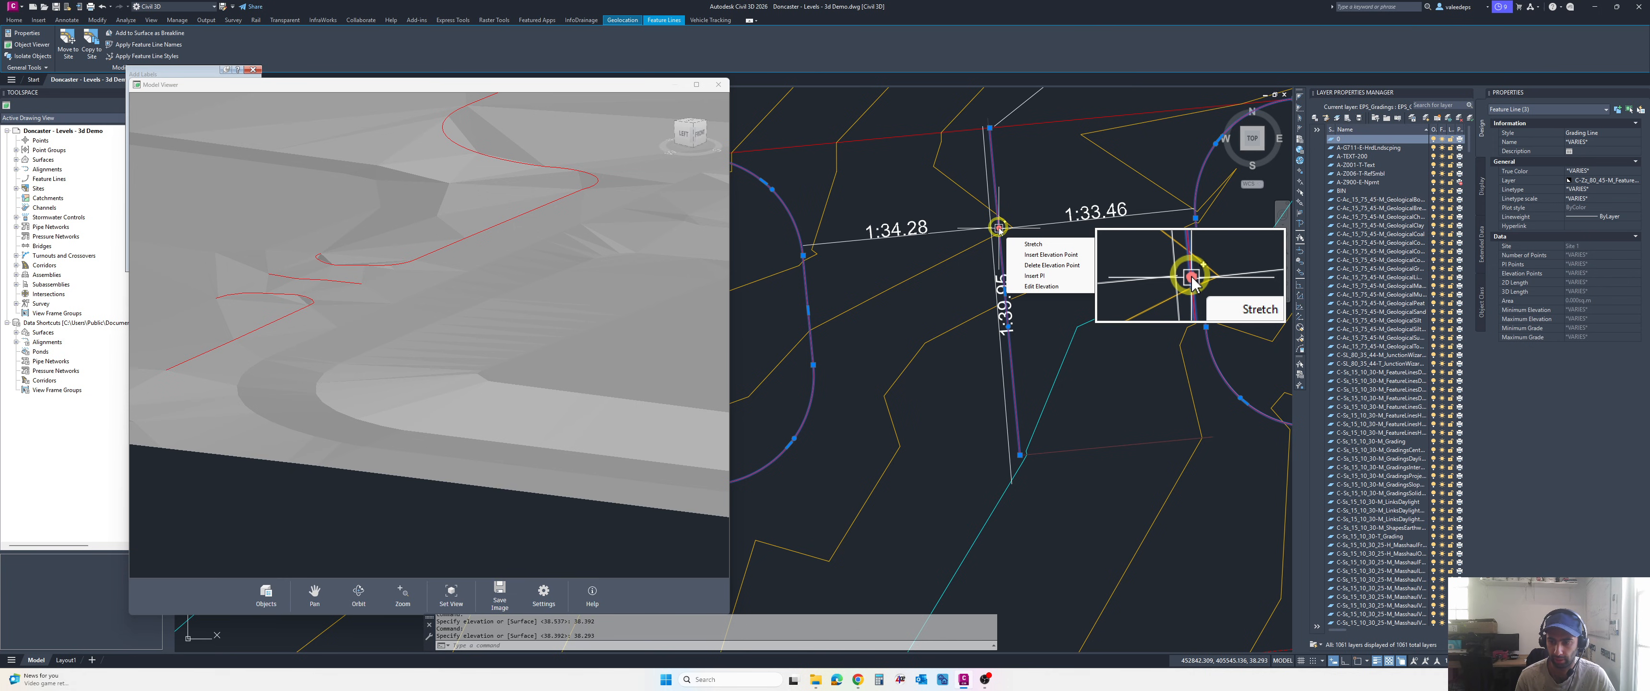
left_click(1028, 285)
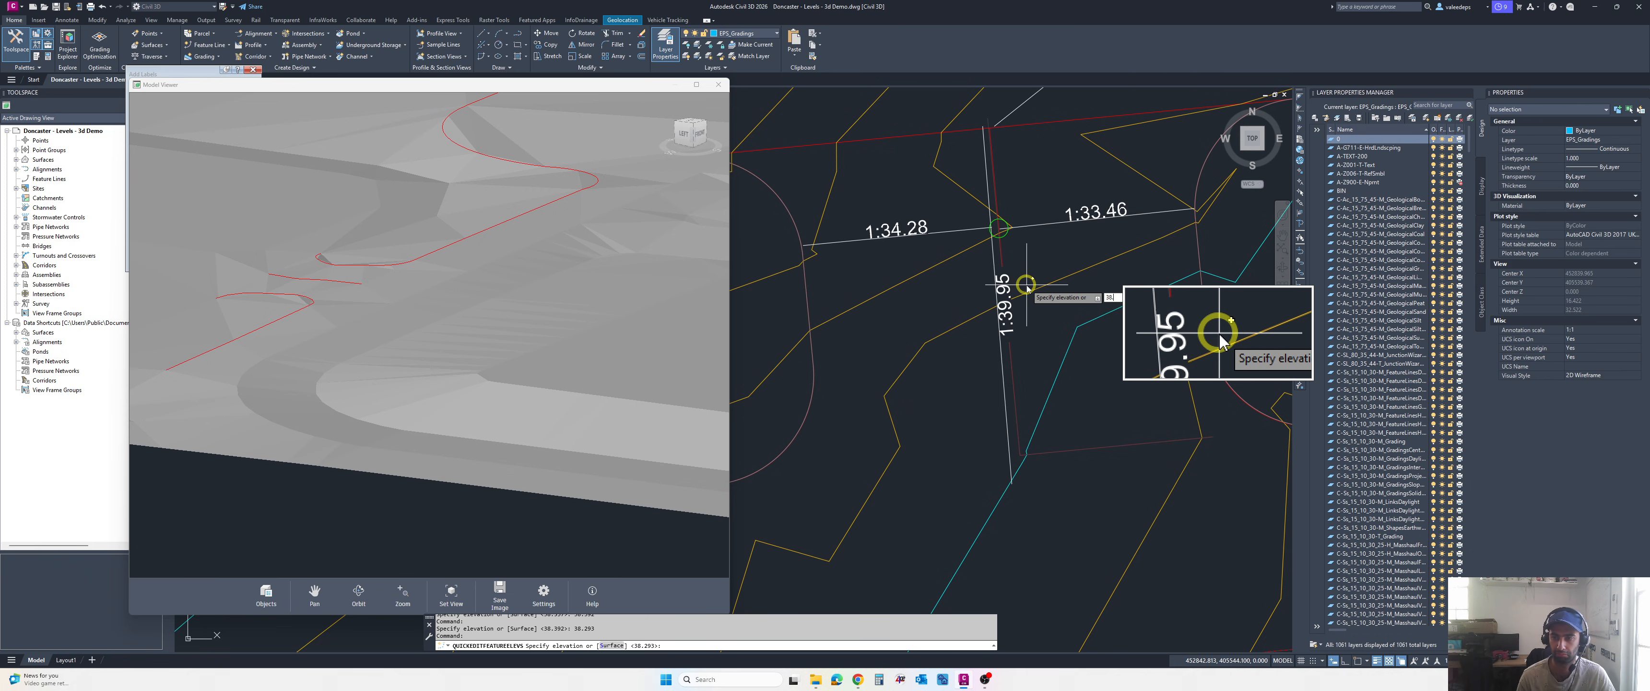
type("38.290")
key("Return")
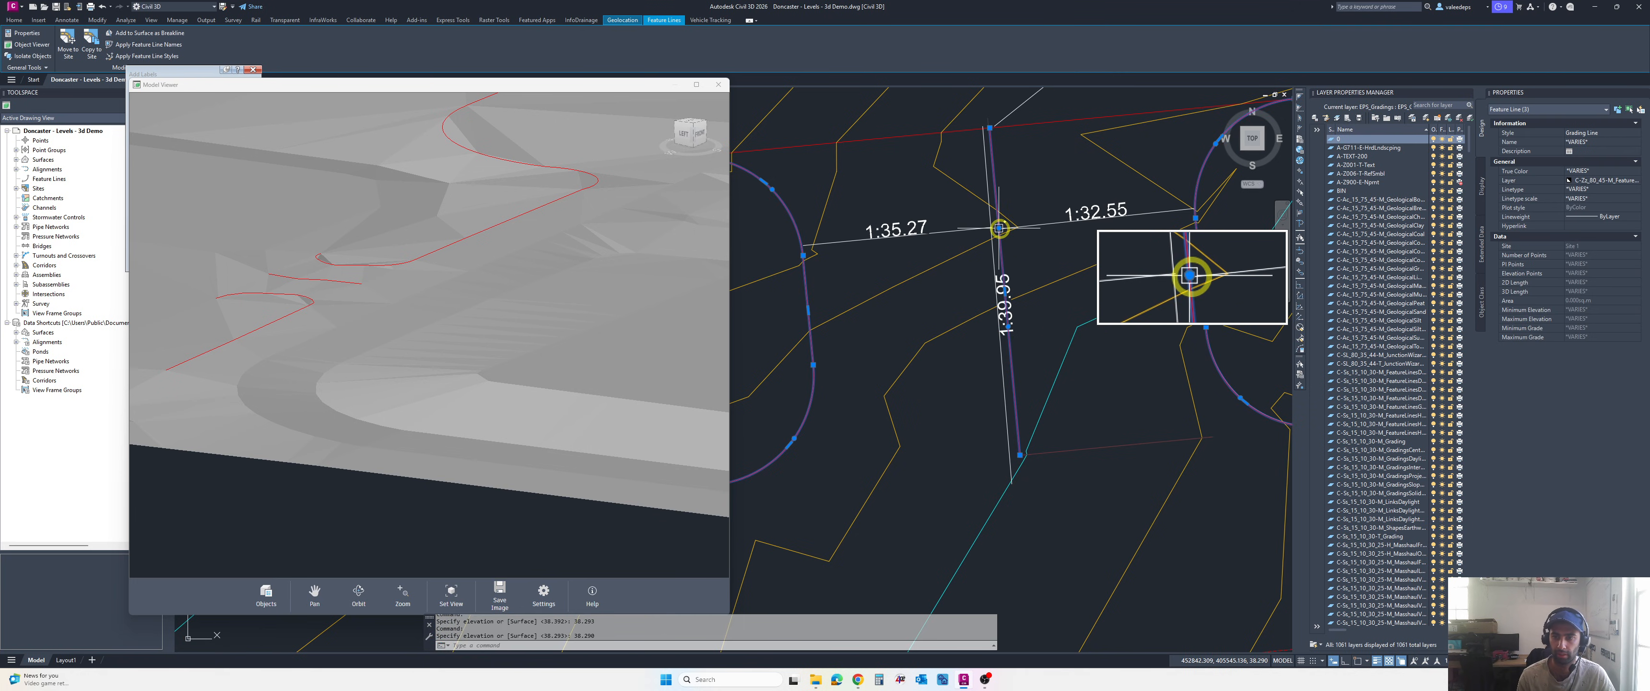
- Lower the centreline elevation point between the cross-slope labels to 38.280
left_click(1033, 288)
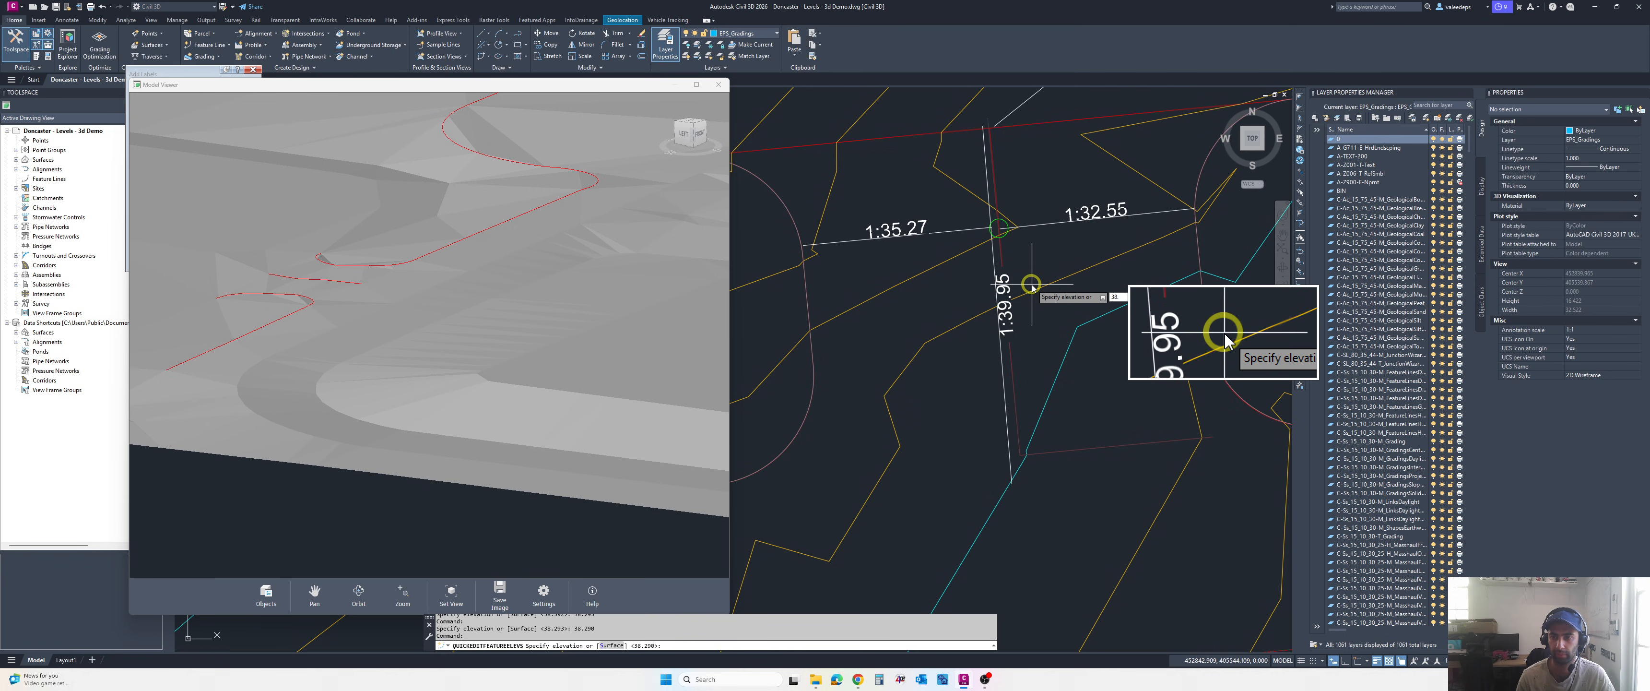
type("38.280")
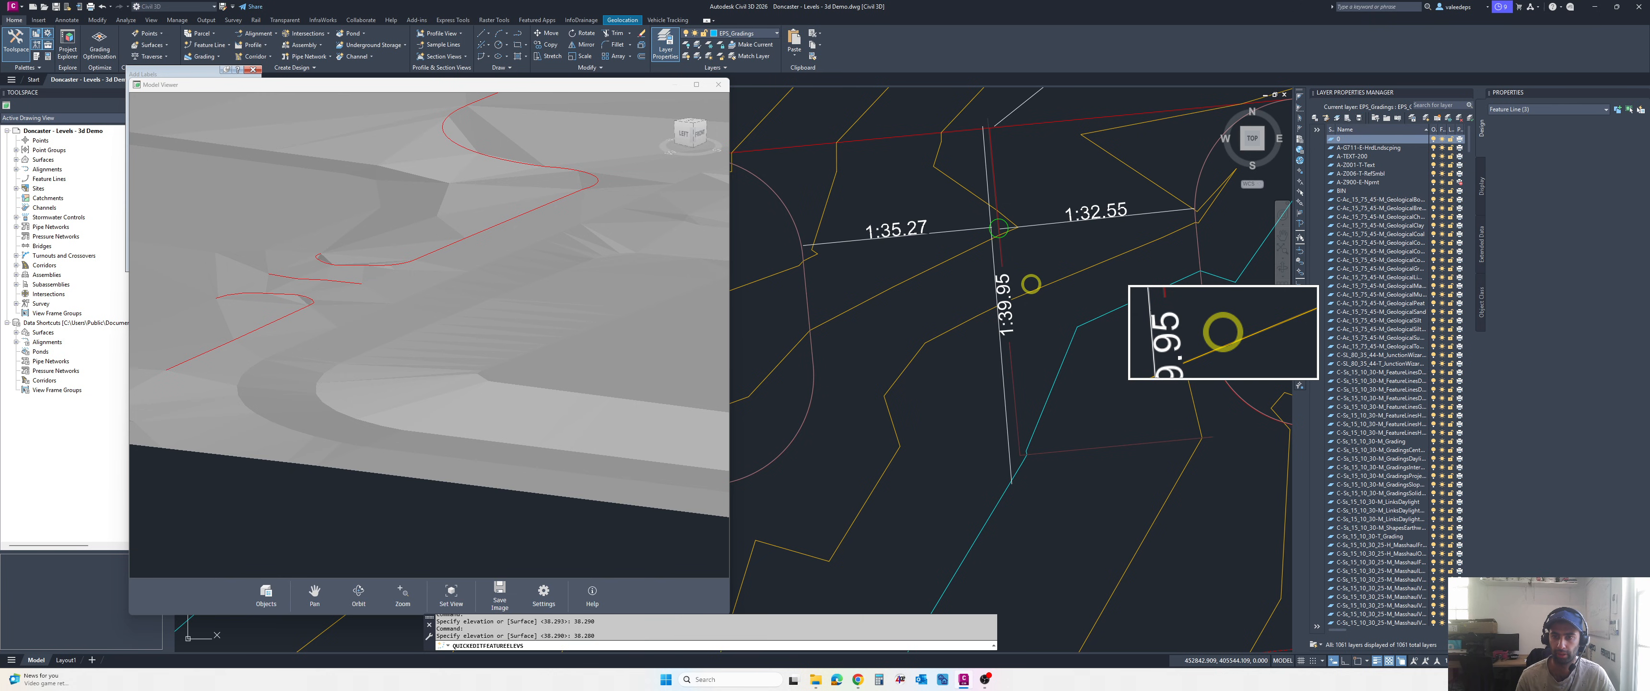
key("Return")
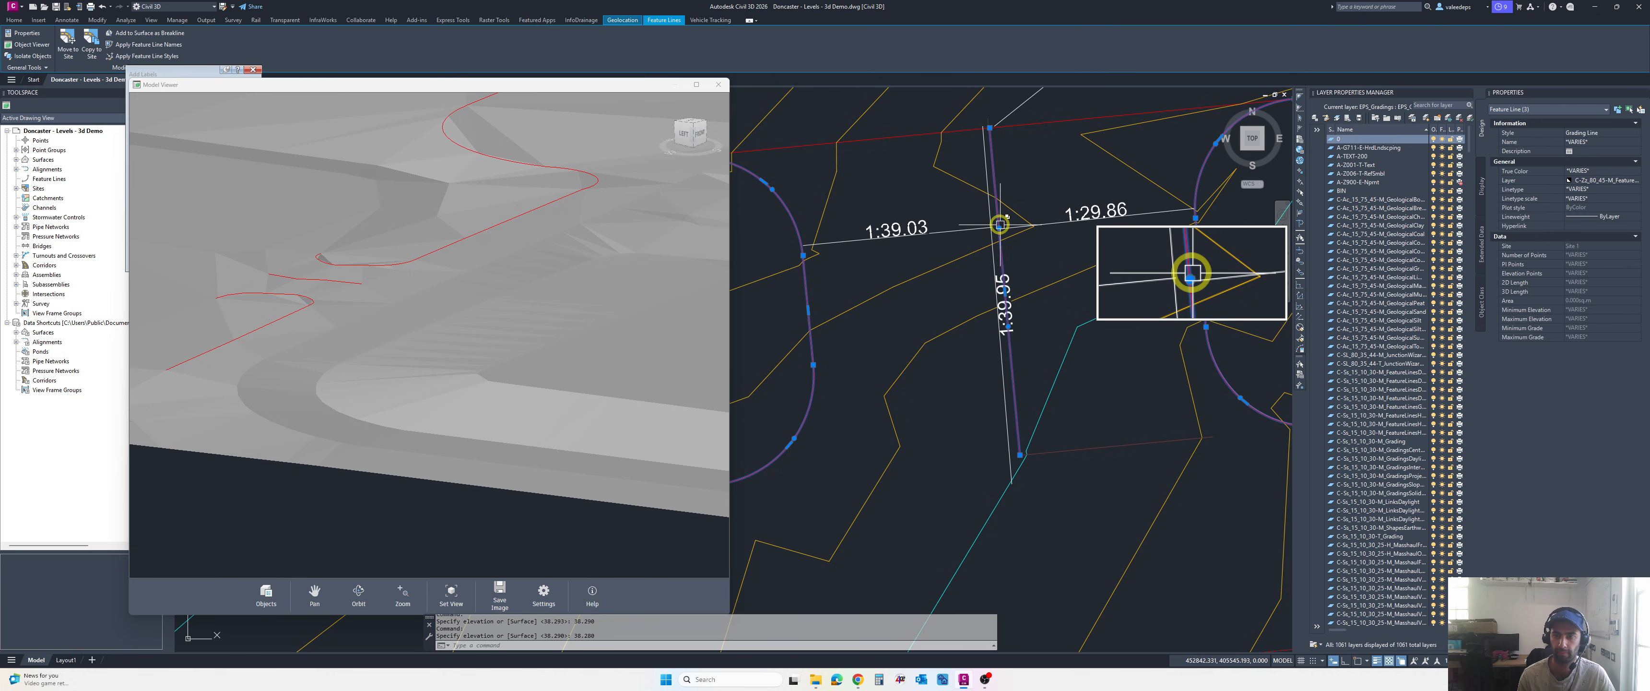
- Lower the centreline elevation point between the cross-slope labels to 38.270
mouse_move(999, 228)
left_click(1035, 278)
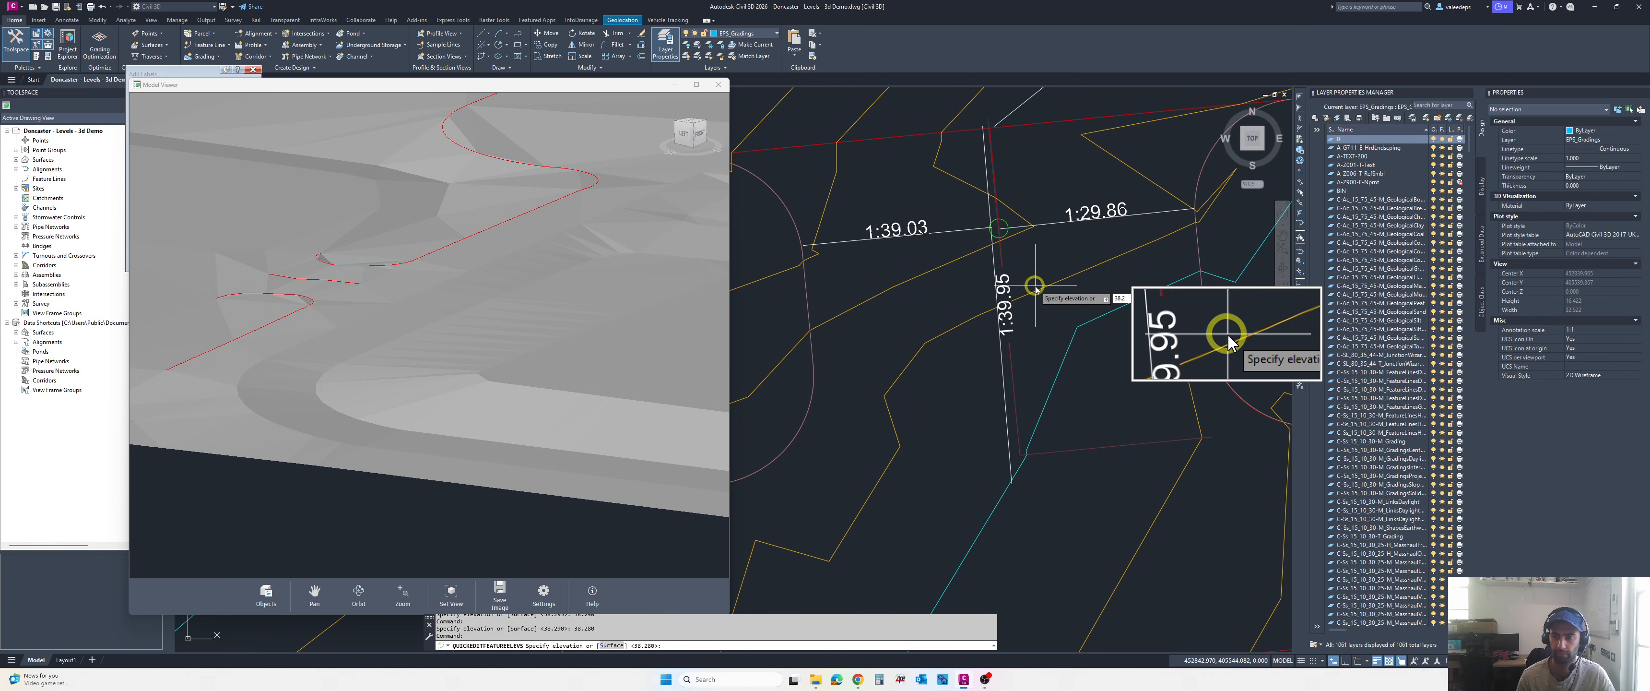
type("38.270")
key("Return")
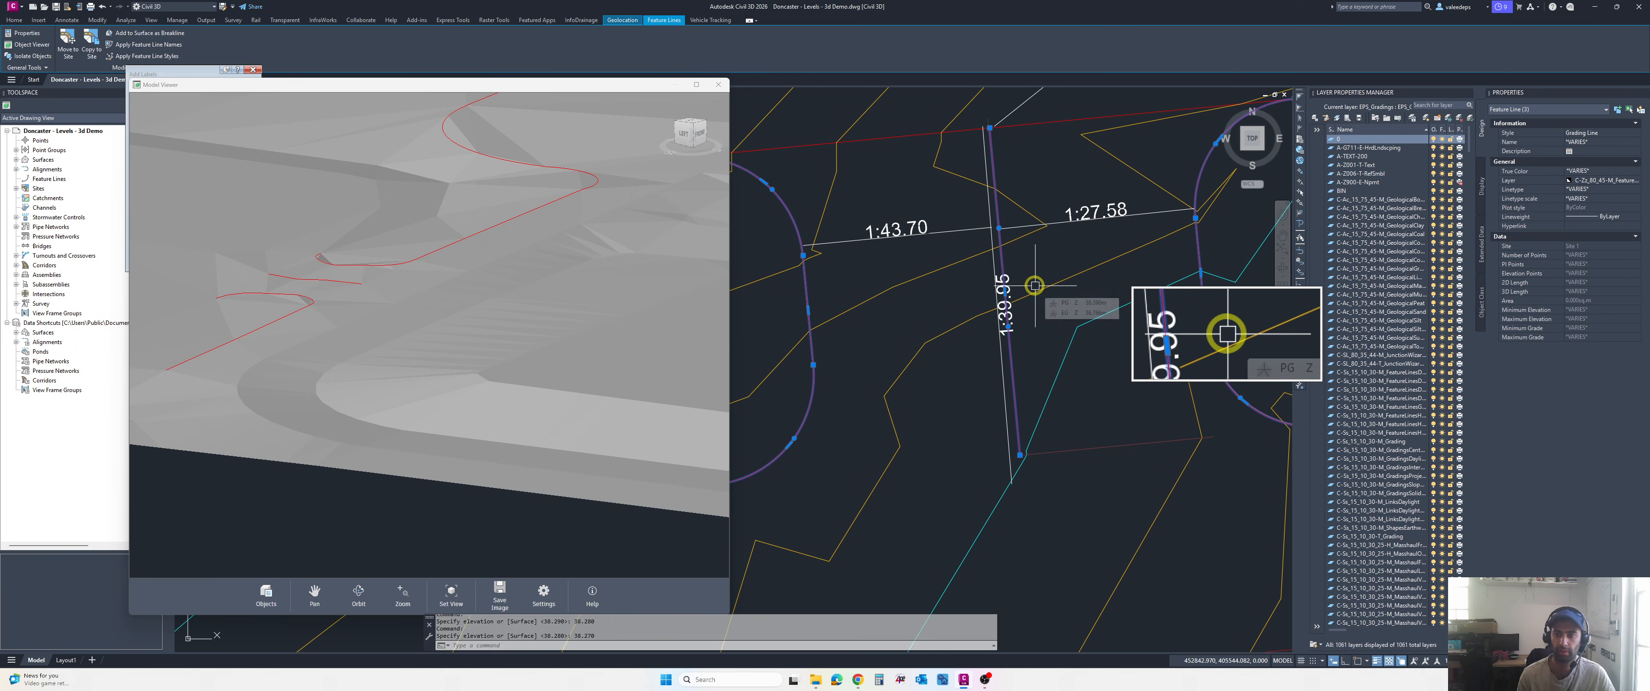
- Check the centreline point's level and set the east kerb vertex at the end of the eastern cross-slope label to elevation 38.170
mouse_move(998, 227)
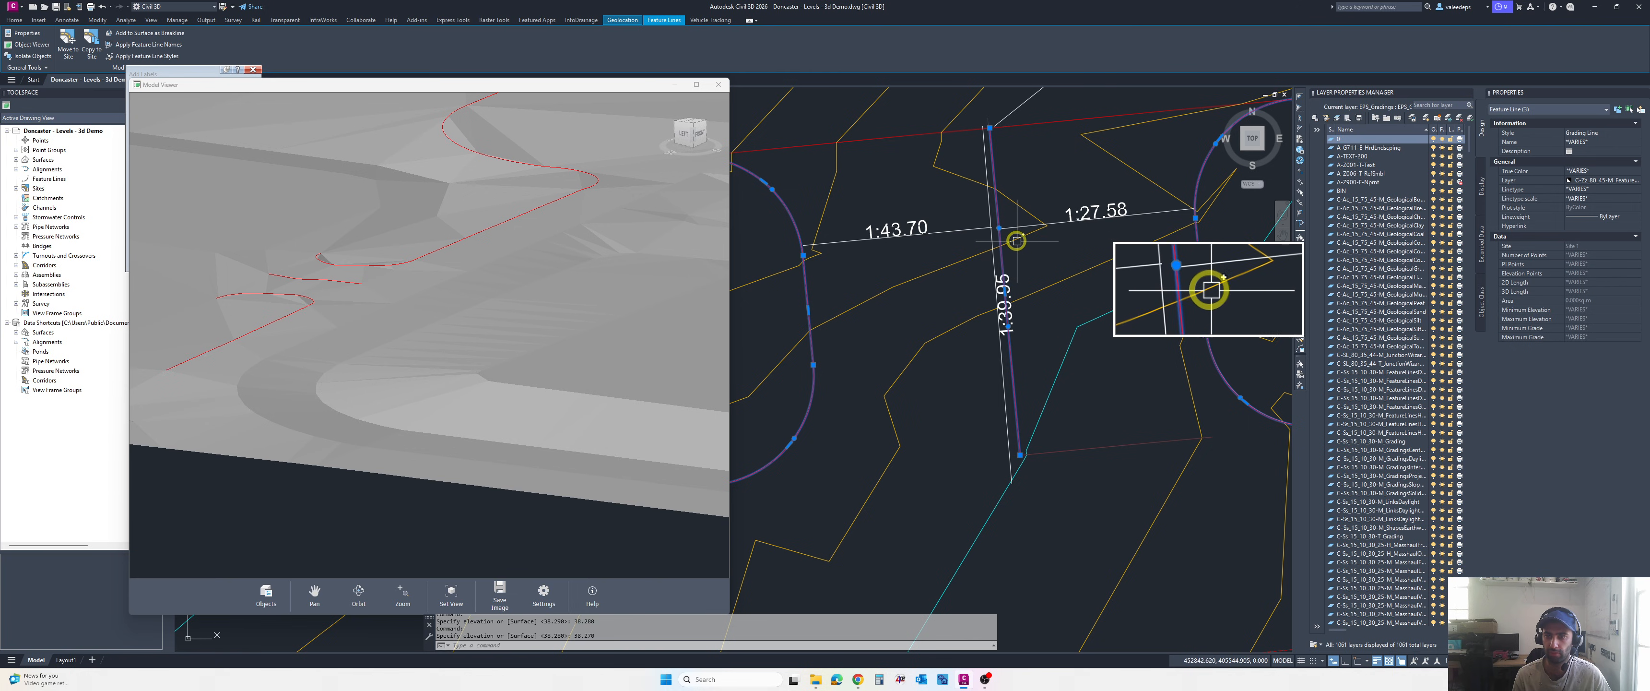
mouse_move(1000, 229)
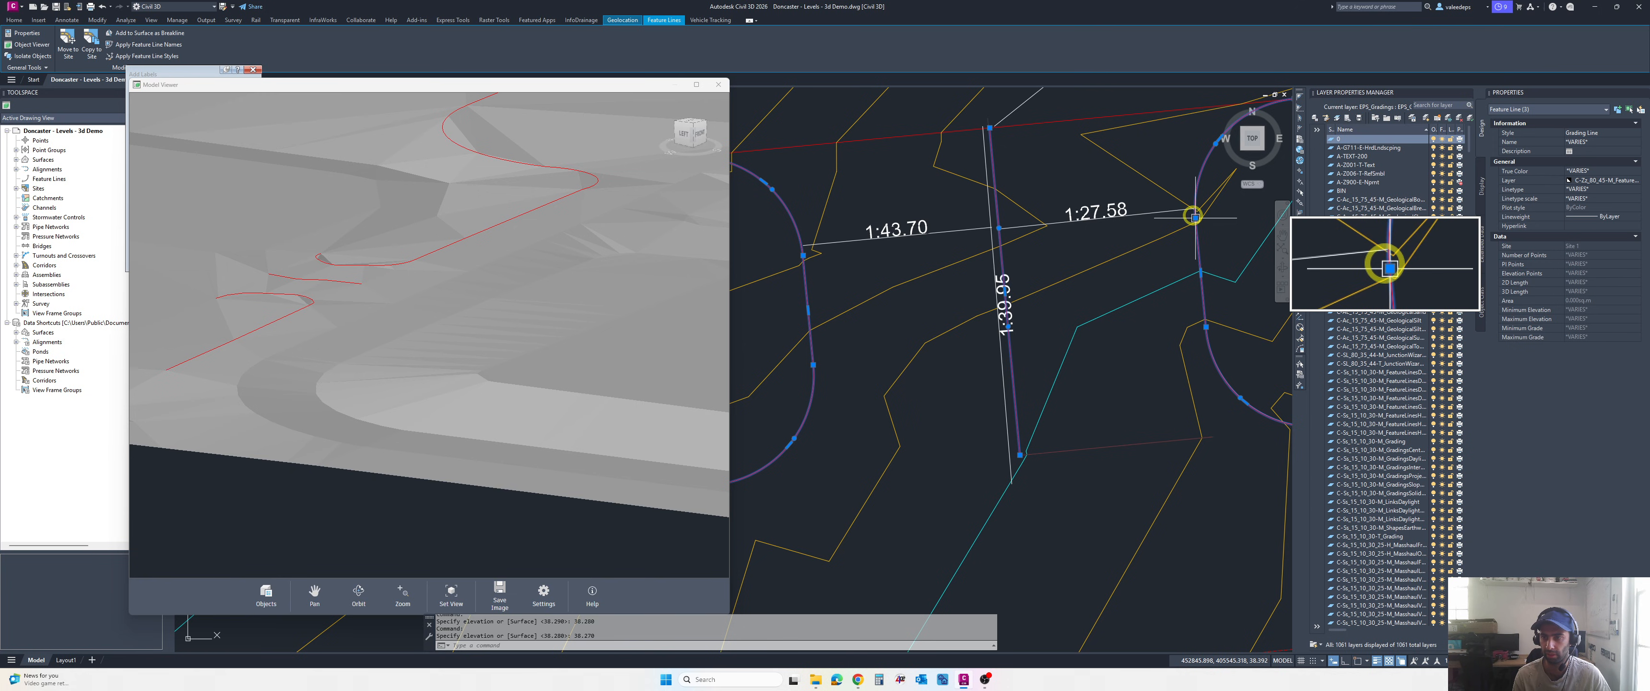
mouse_move(1197, 219)
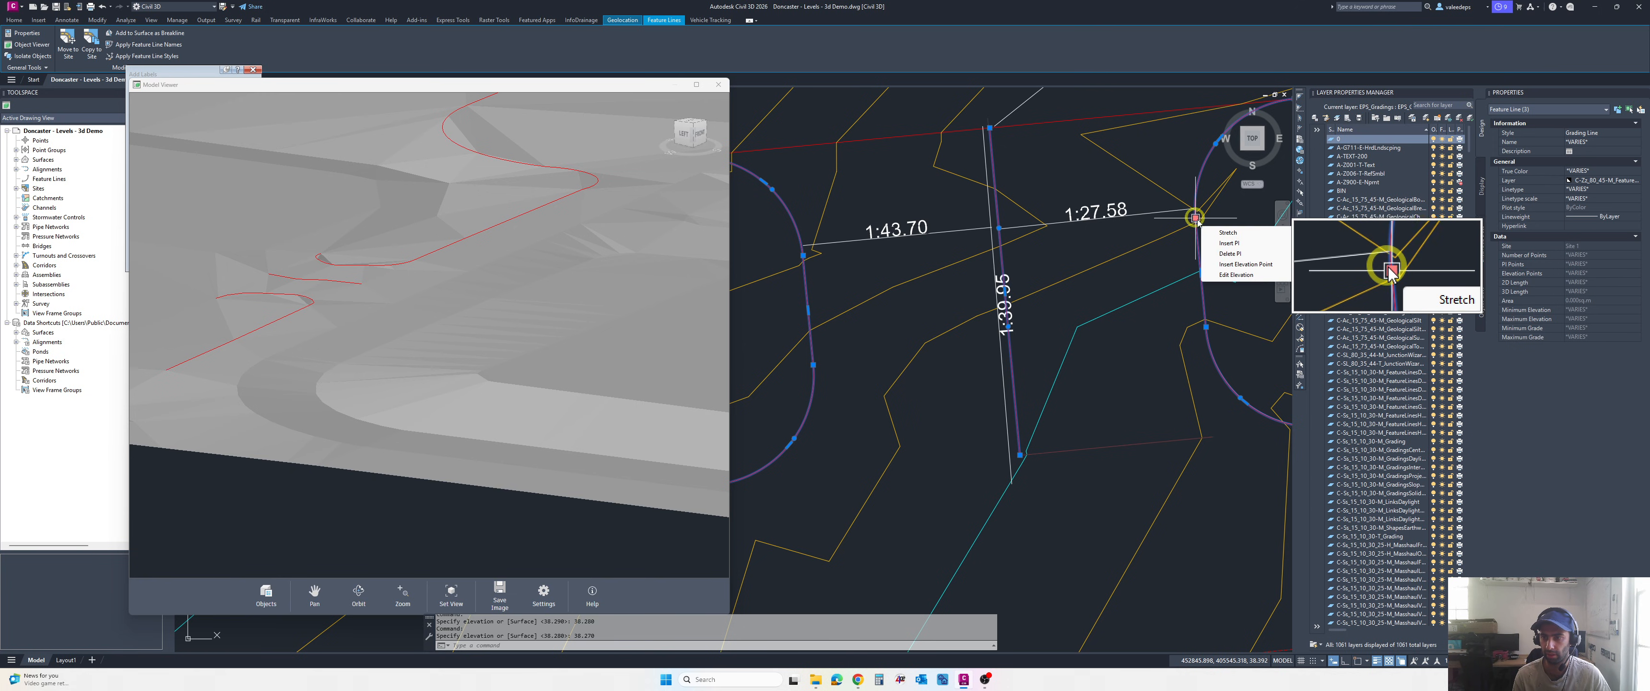
left_click(1219, 277)
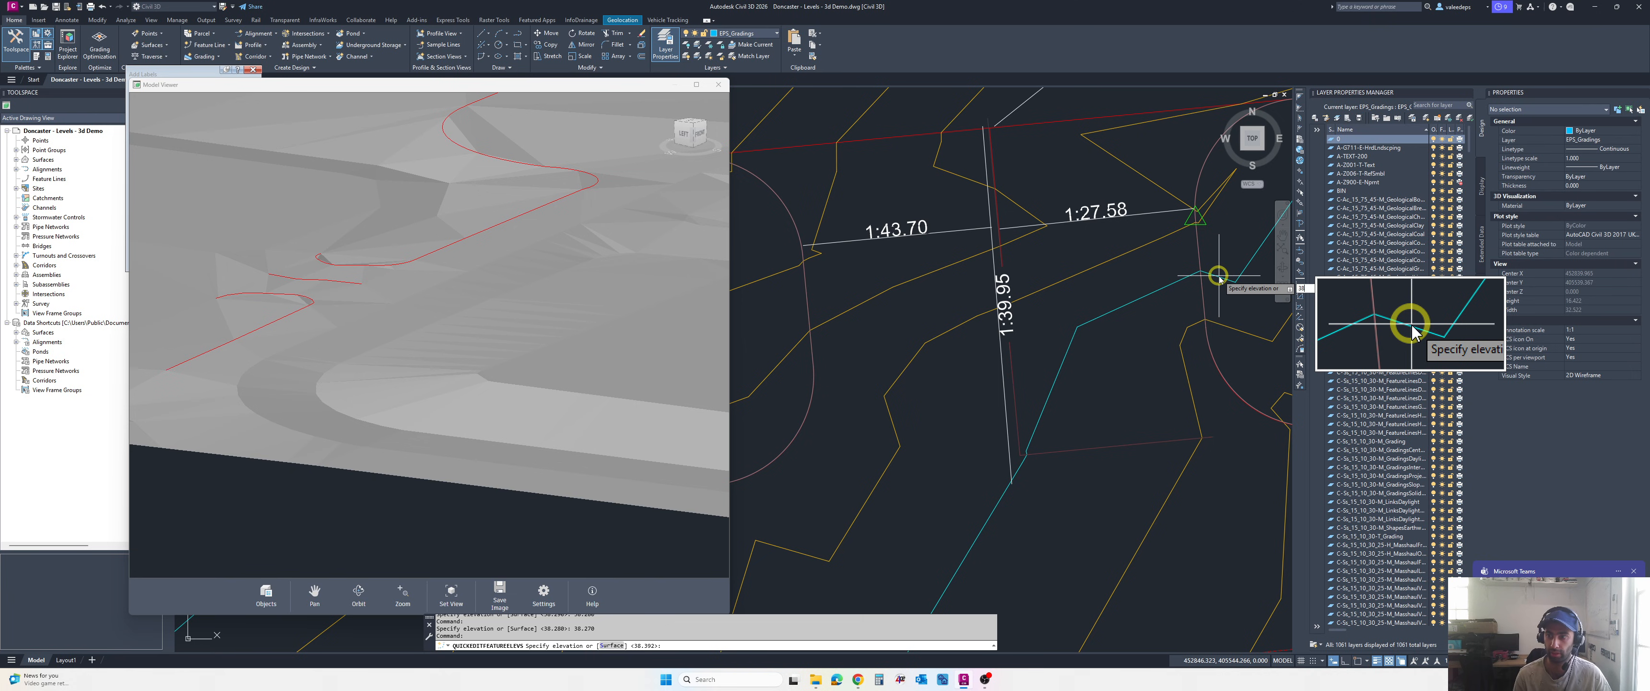
type("38.170")
key("Return")
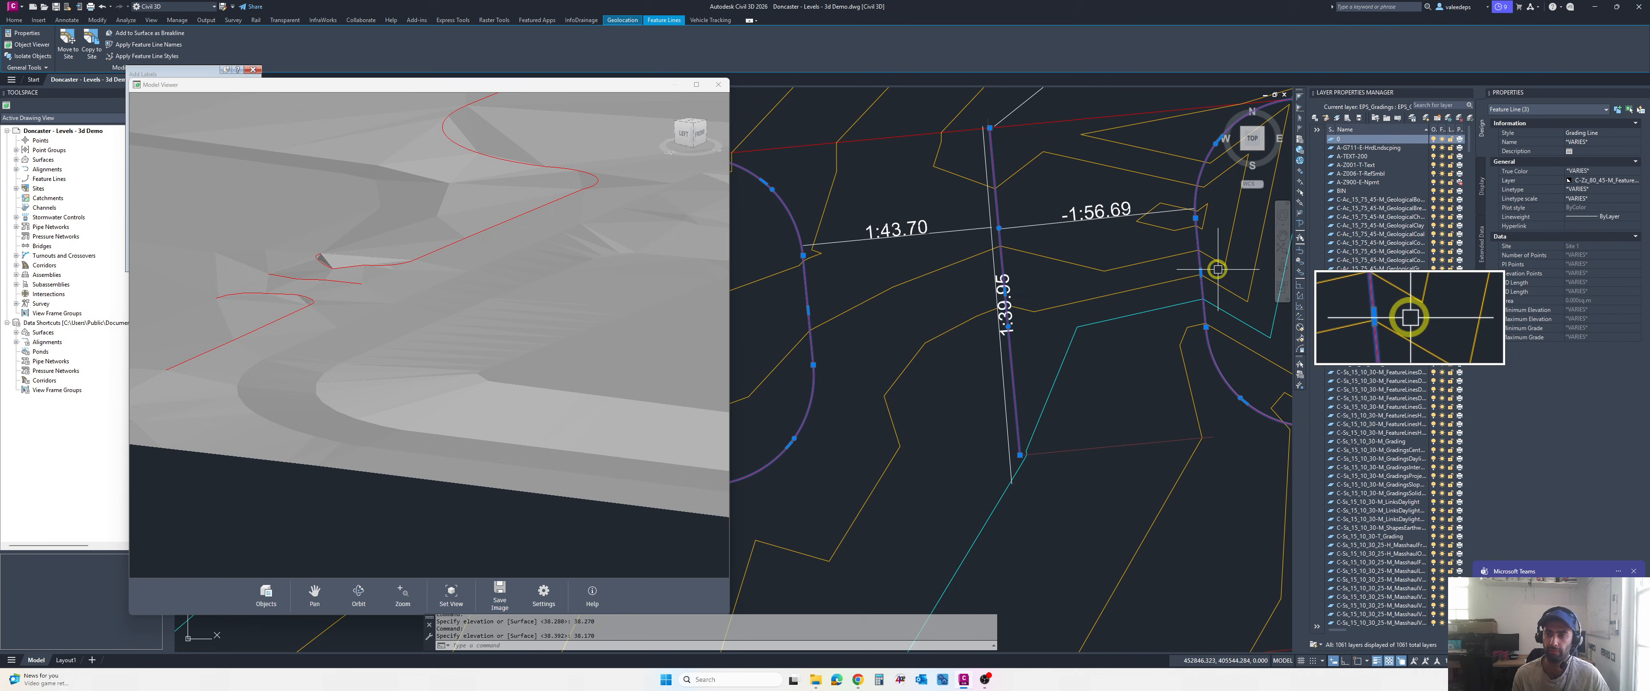
- Clear the feature line selection and delete the western cross-slope label between the west kerb and the centreline
scroll(1156, 260, "down", 2)
scroll(1127, 257, "up", 1)
middle_click_drag(1127, 258, 1064, 266)
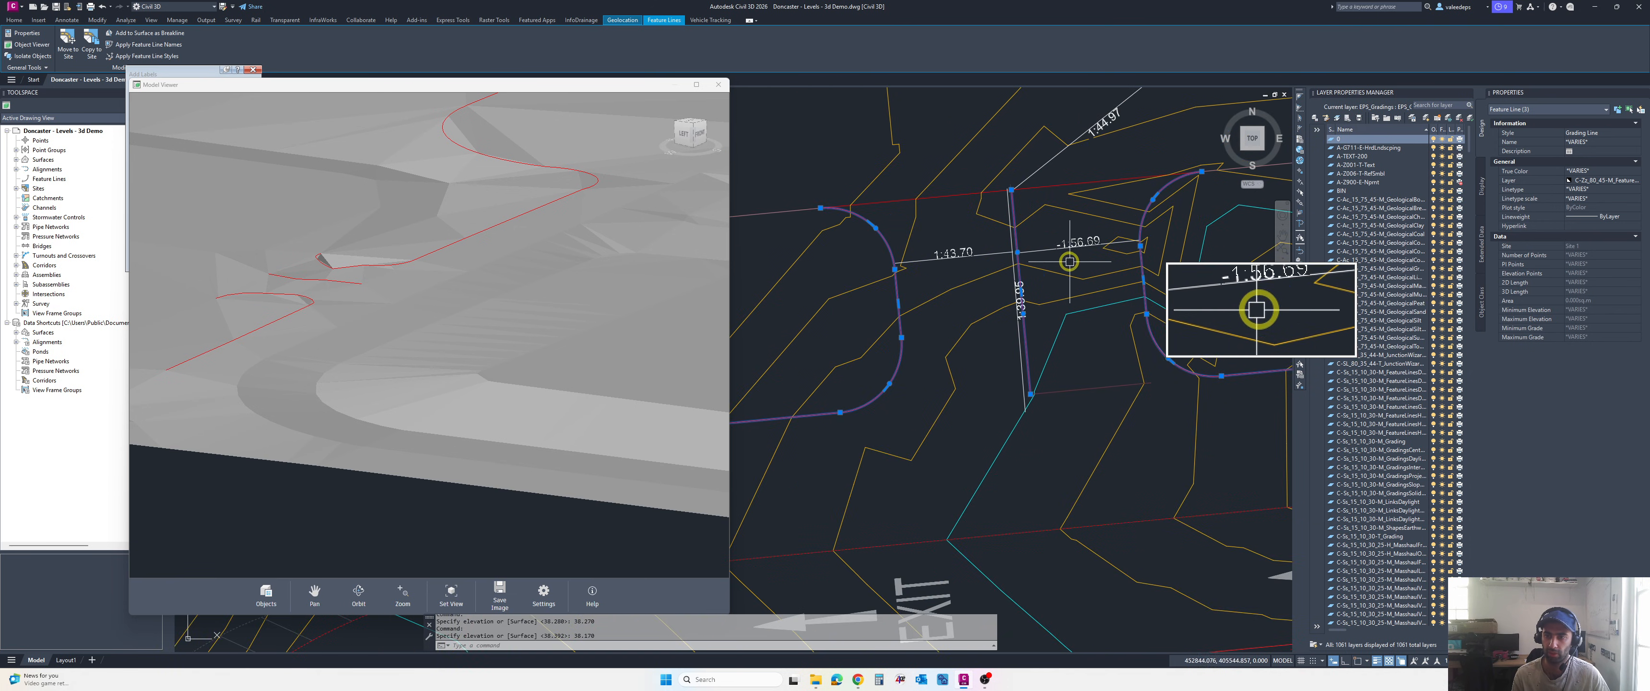
scroll(1062, 262, "up", 2)
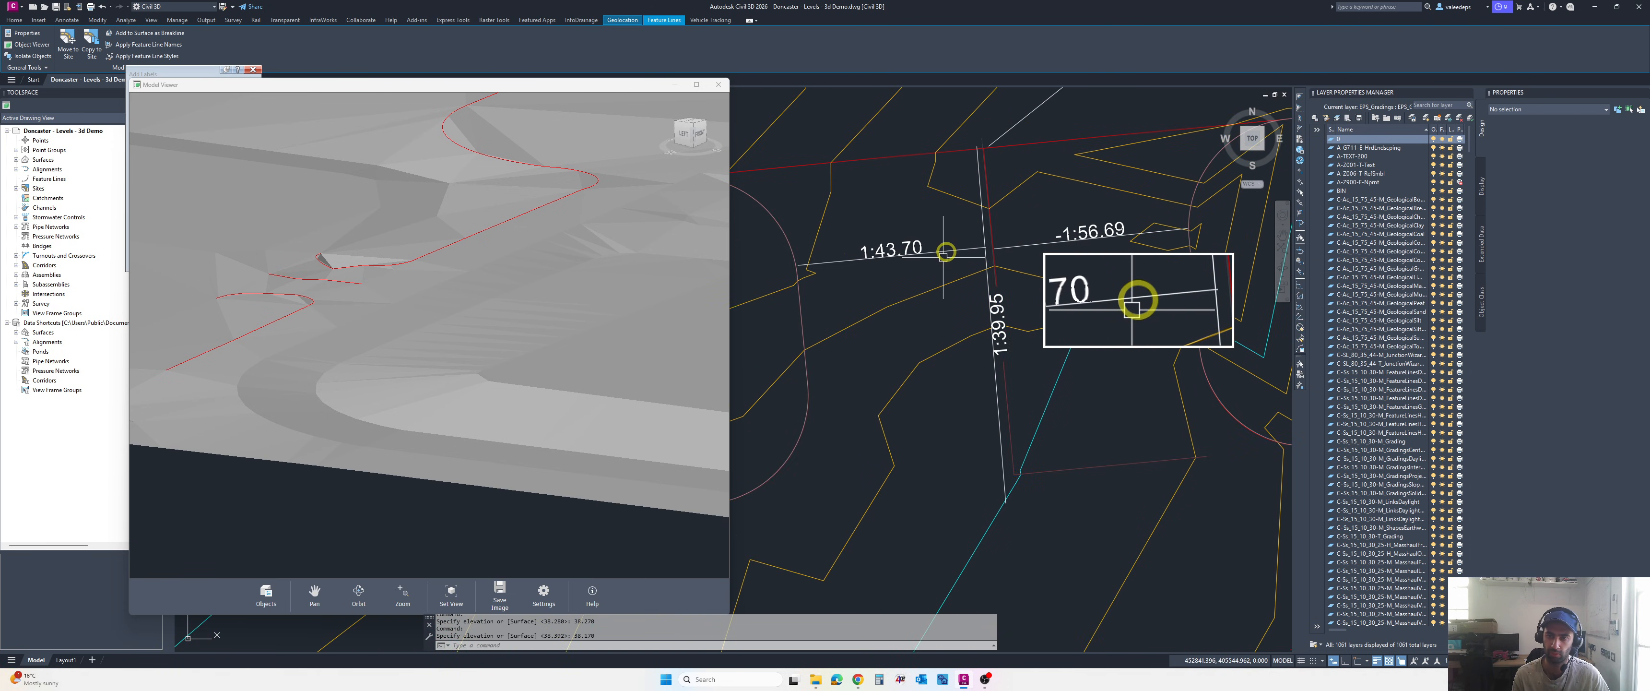
key("Escape")
key("Escape")
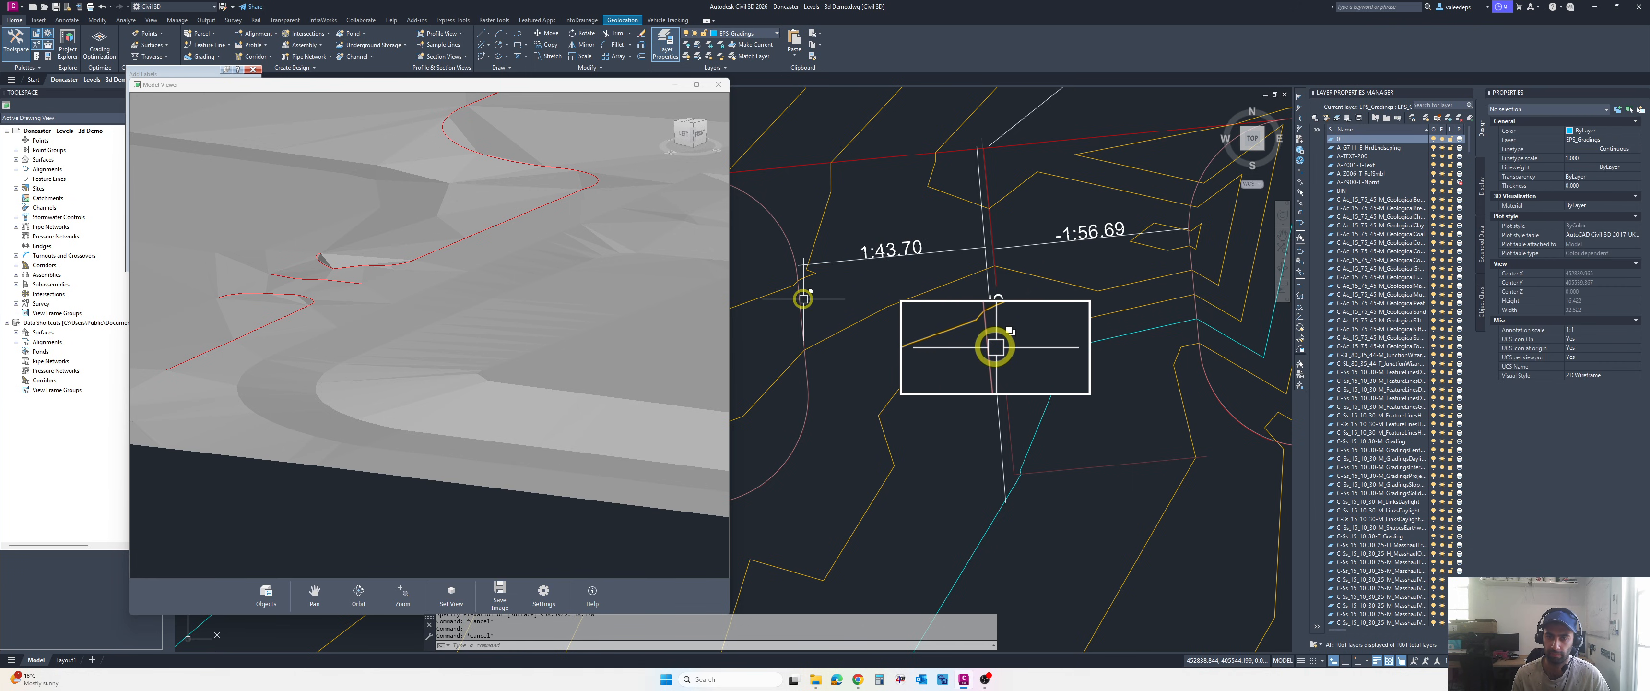
left_click(955, 256)
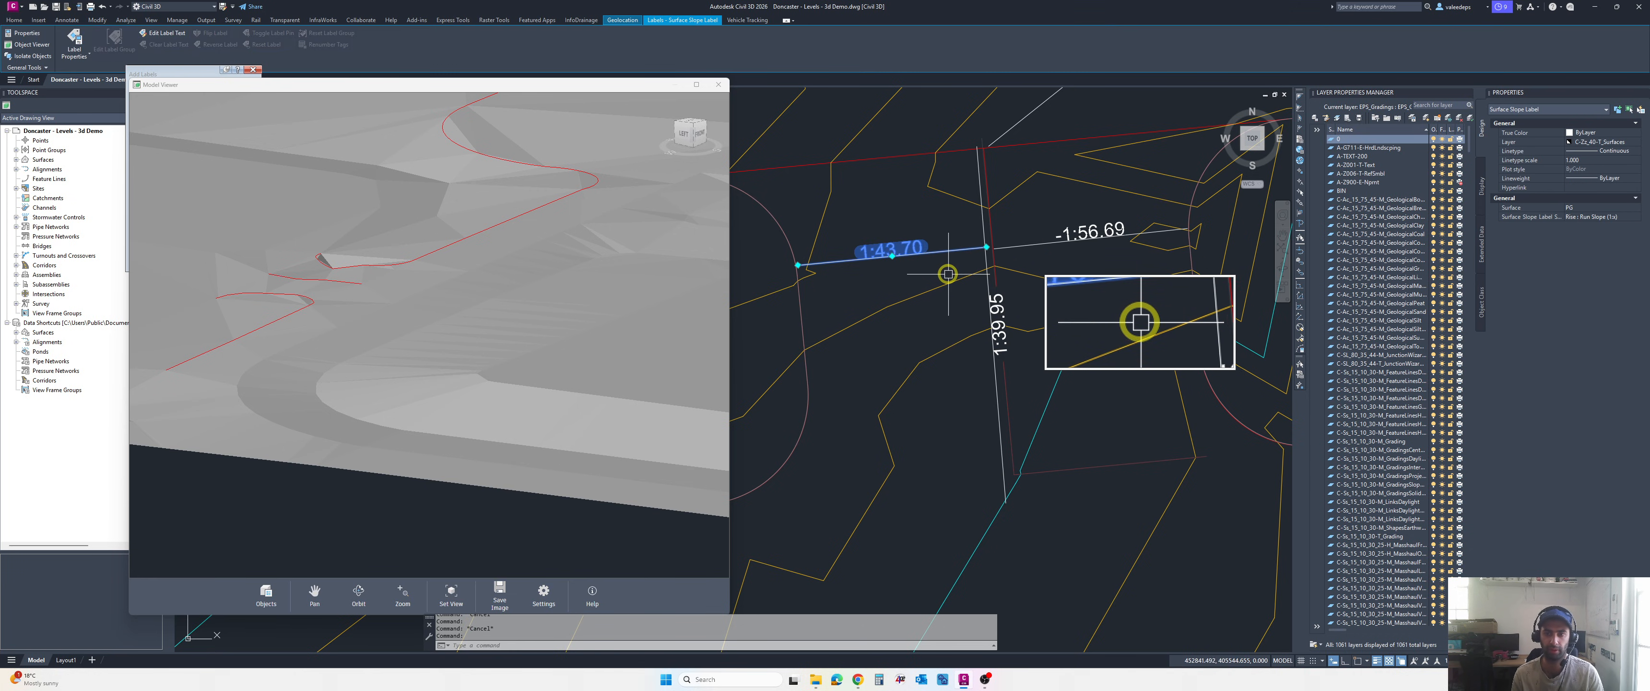
key("Delete")
- Add a two-point surface slope label between the west kerb and centreline, and shift it south in line with the eastern cross-slope label
mouse_move(138, 74)
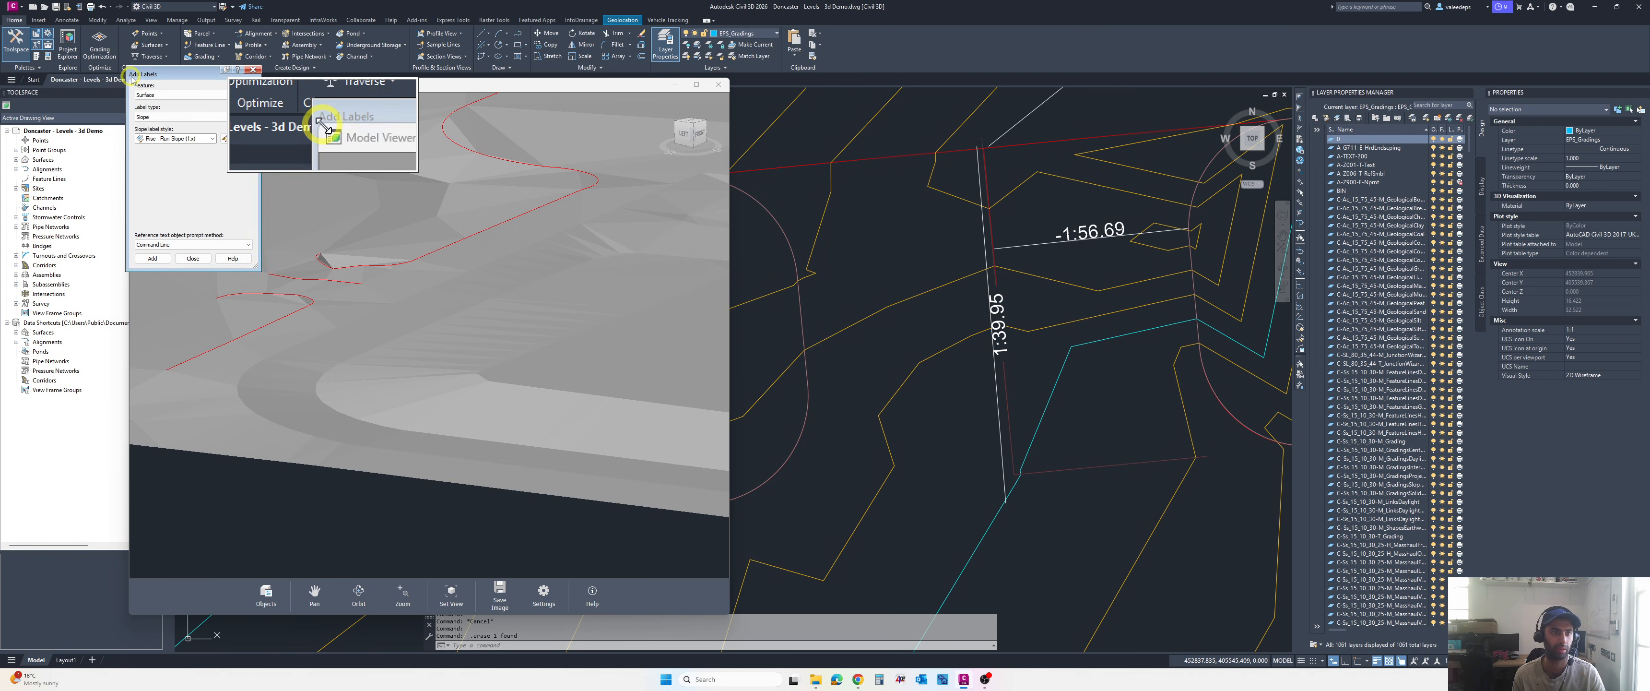
left_click(145, 257)
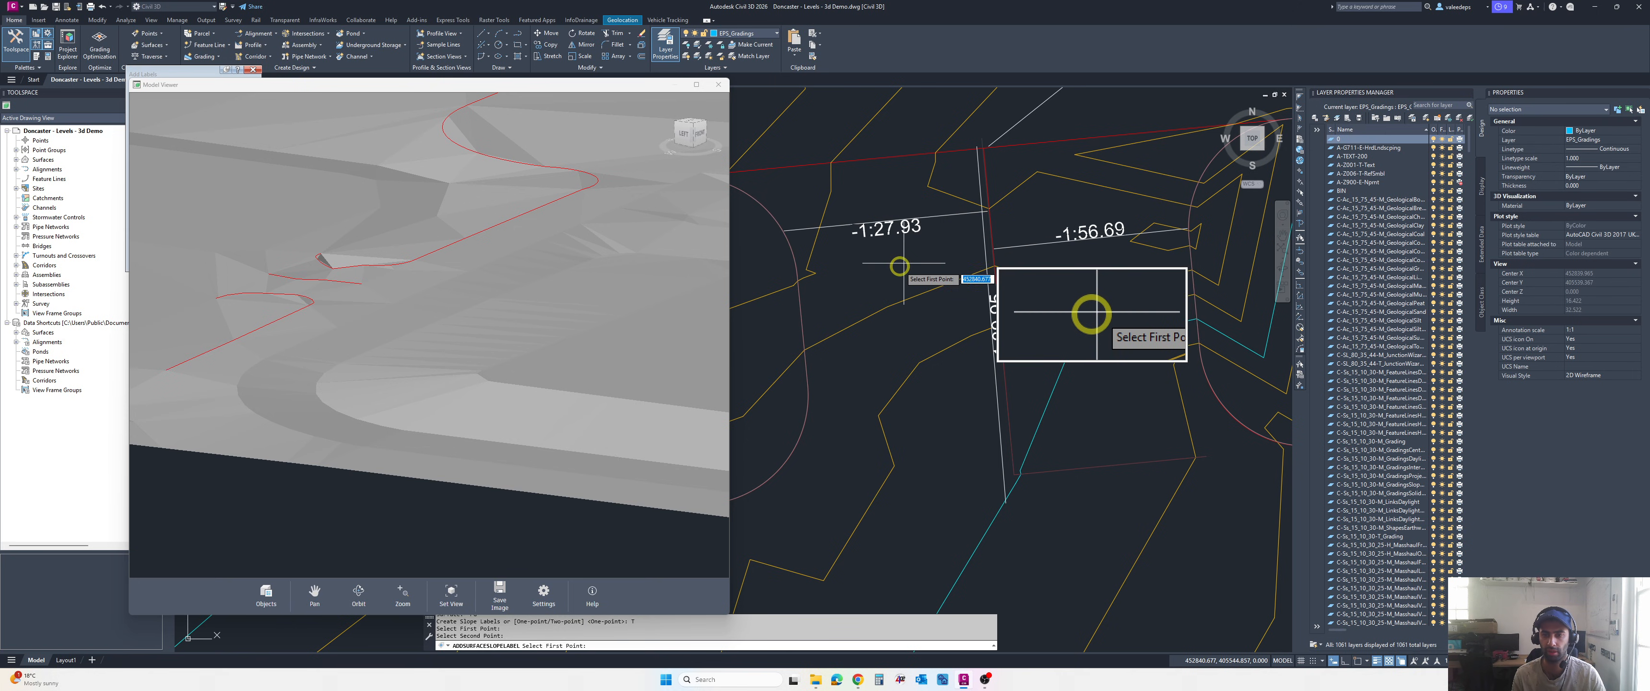
key("Escape")
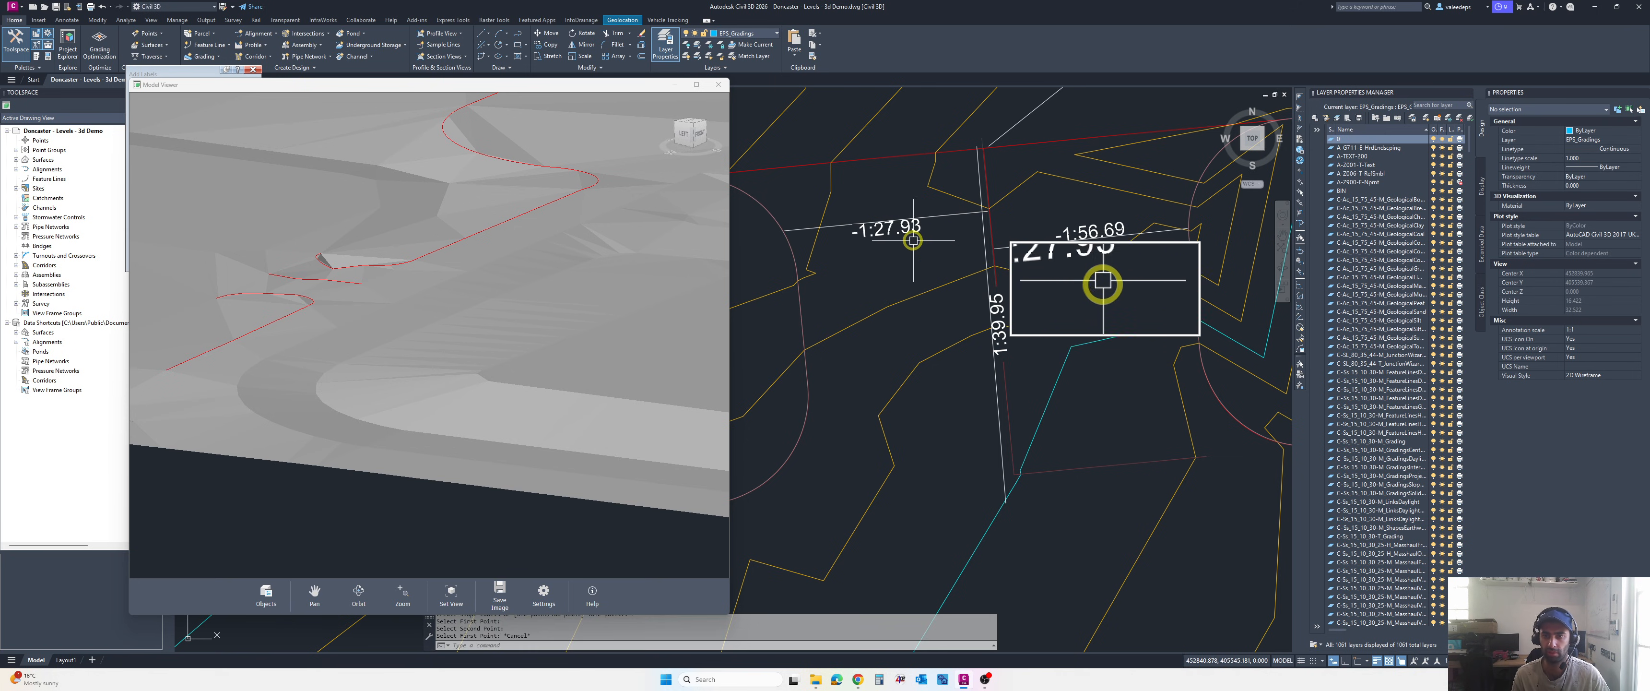
left_click(881, 241)
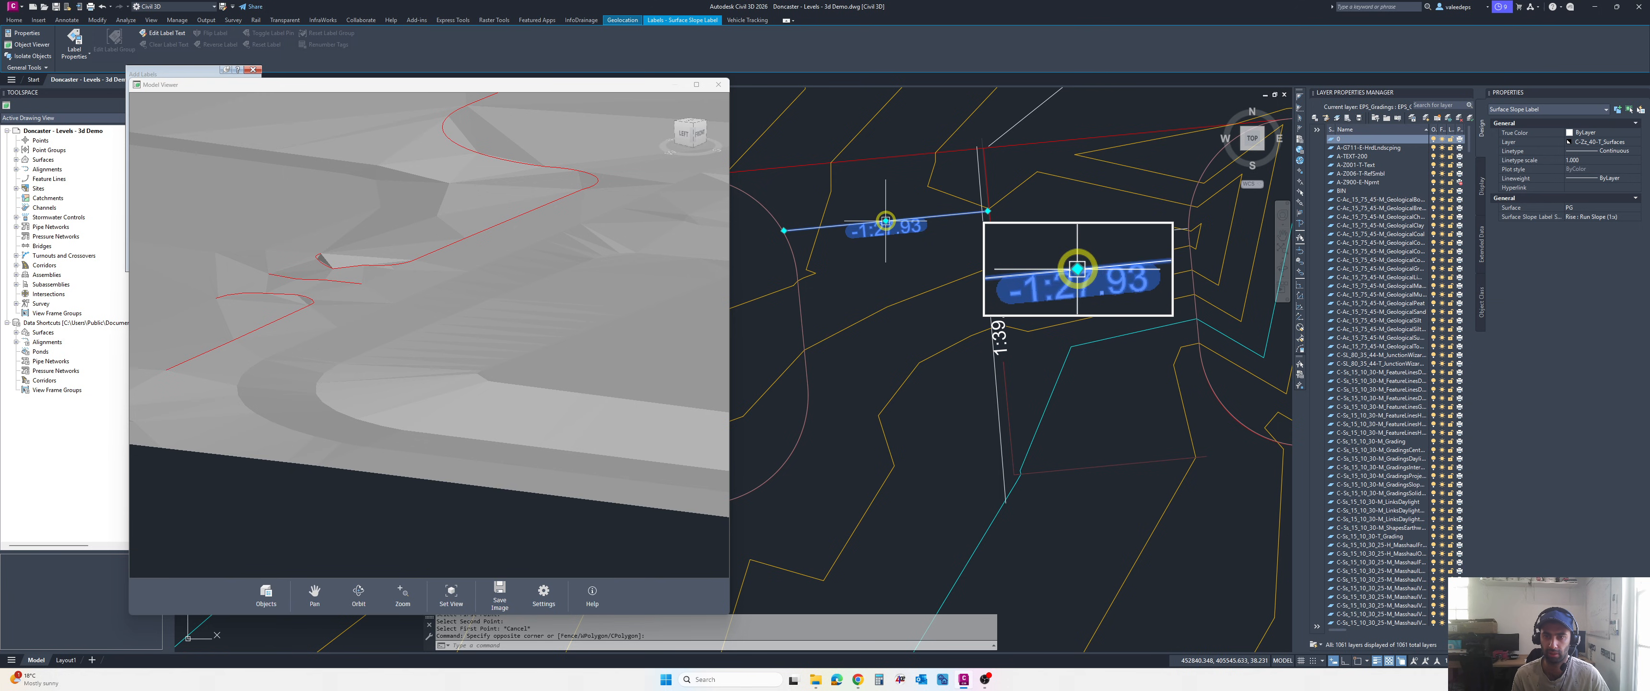
left_click(886, 220)
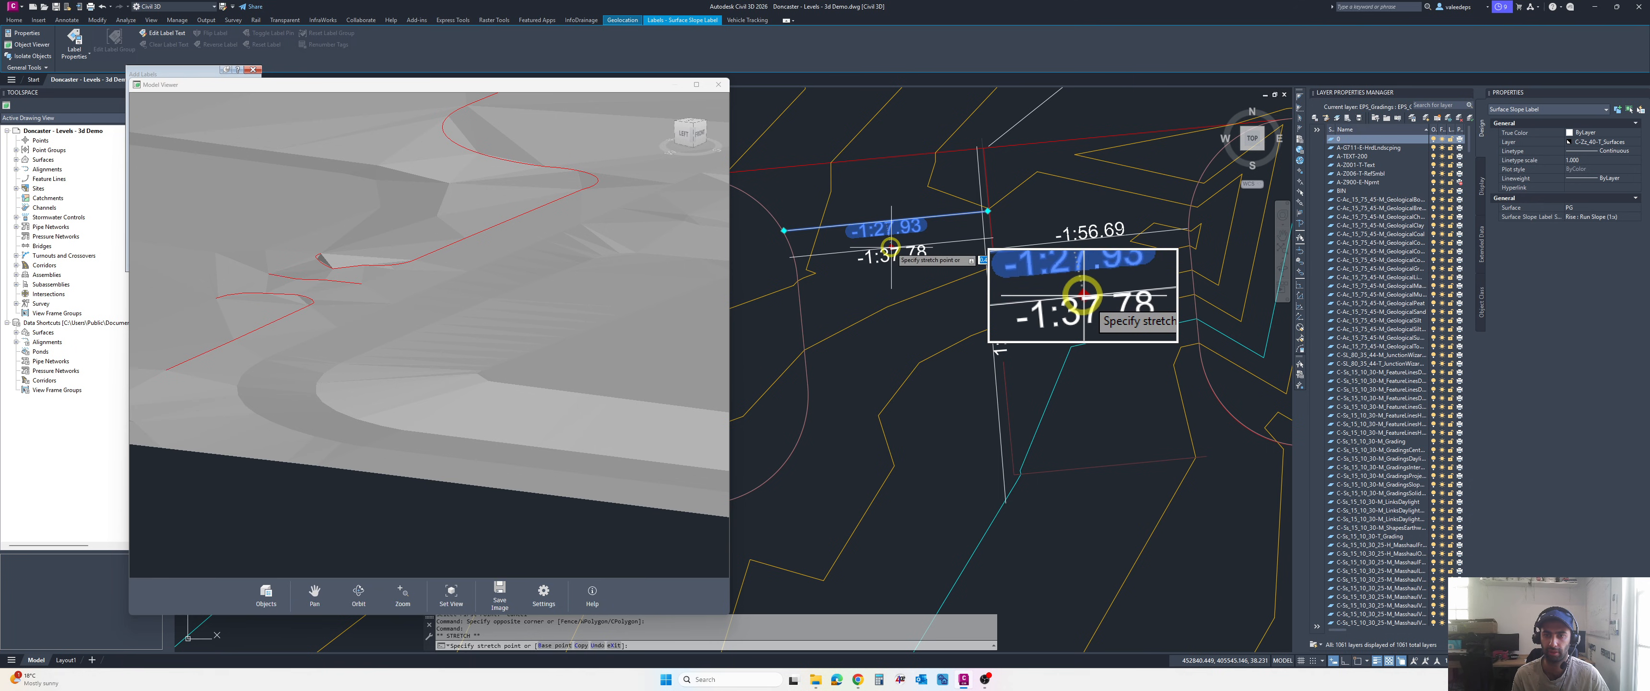
left_click(893, 244)
key("Escape")
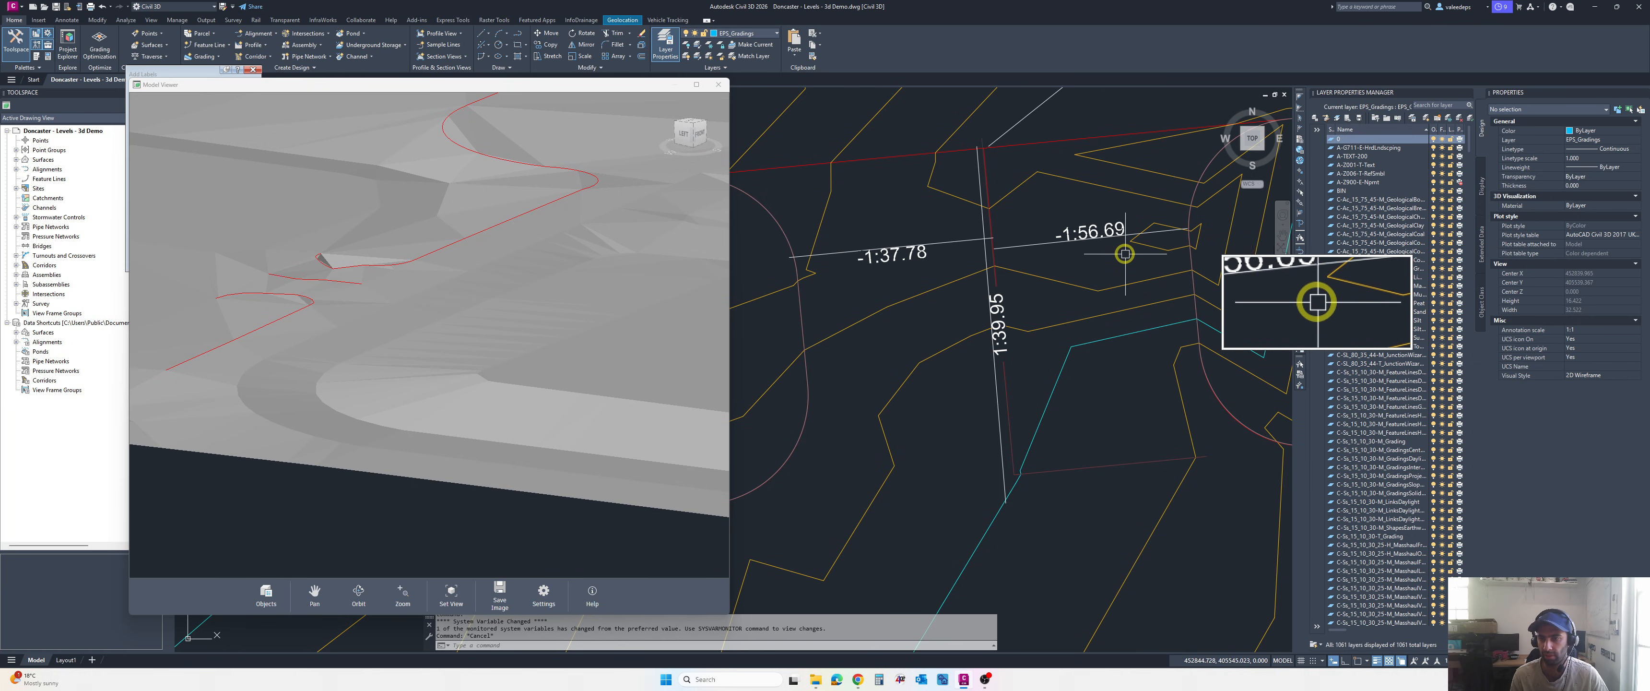
- Set the east kerb vertex at the end of the eastern cross-slope label to elevation 38.100
left_click(1192, 227)
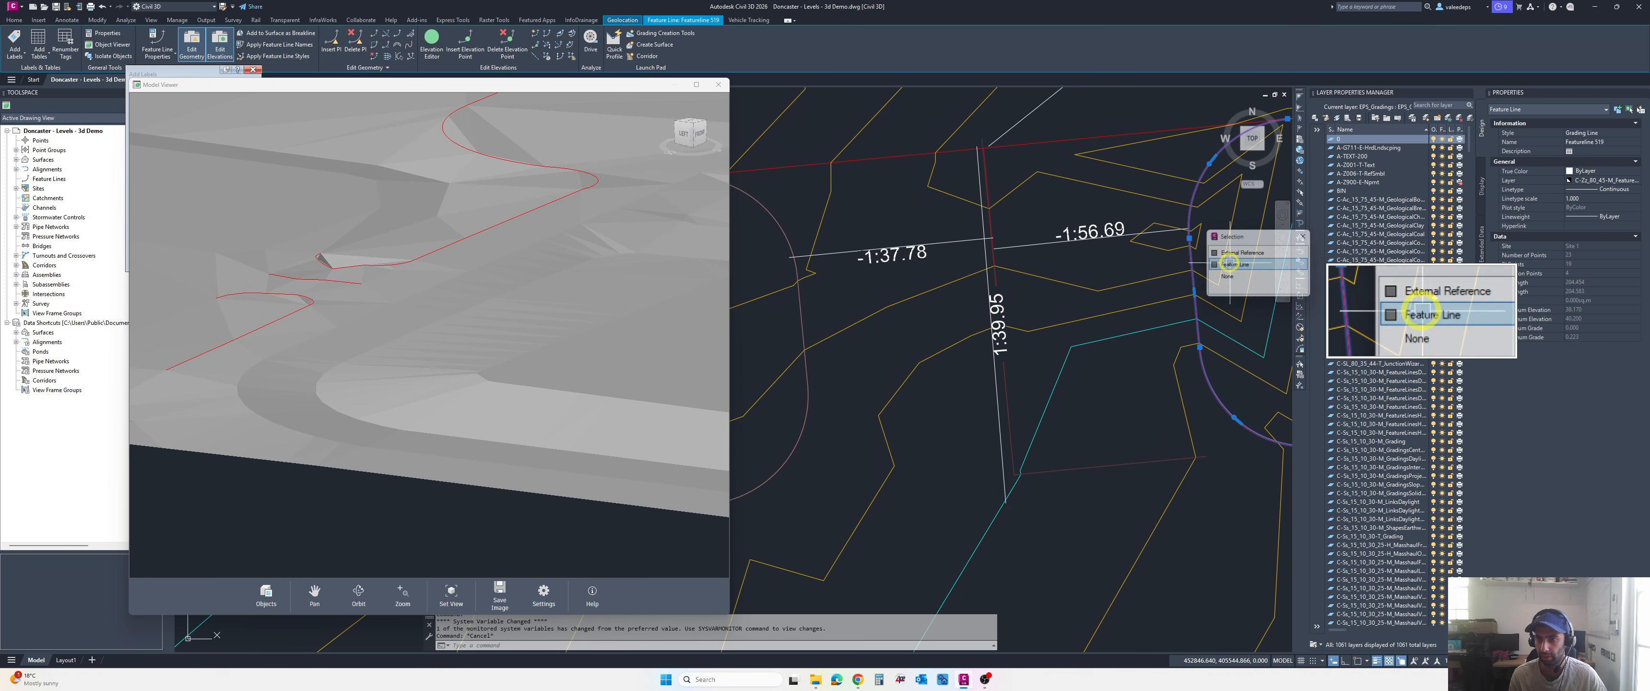
left_click(1231, 264)
mouse_move(1190, 240)
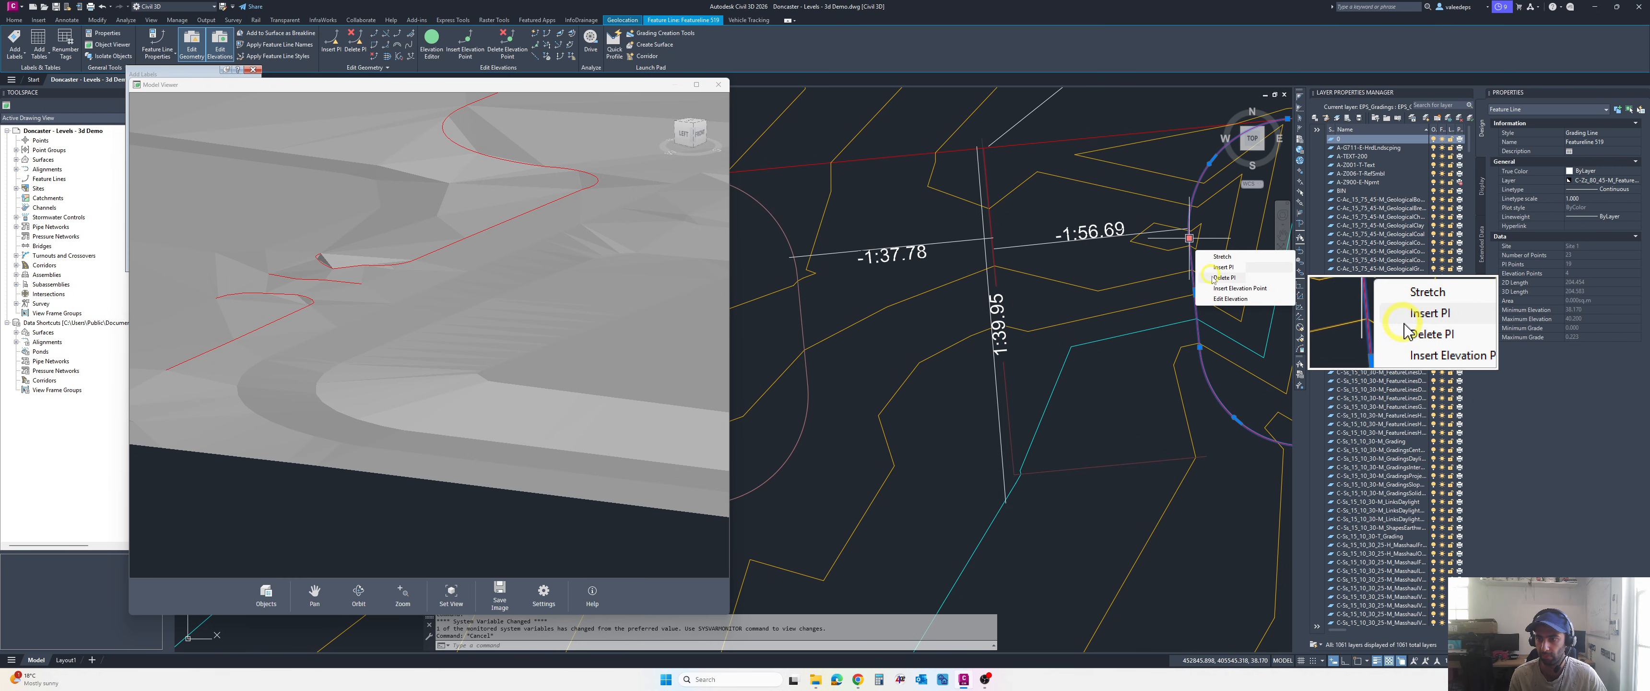
left_click(1219, 297)
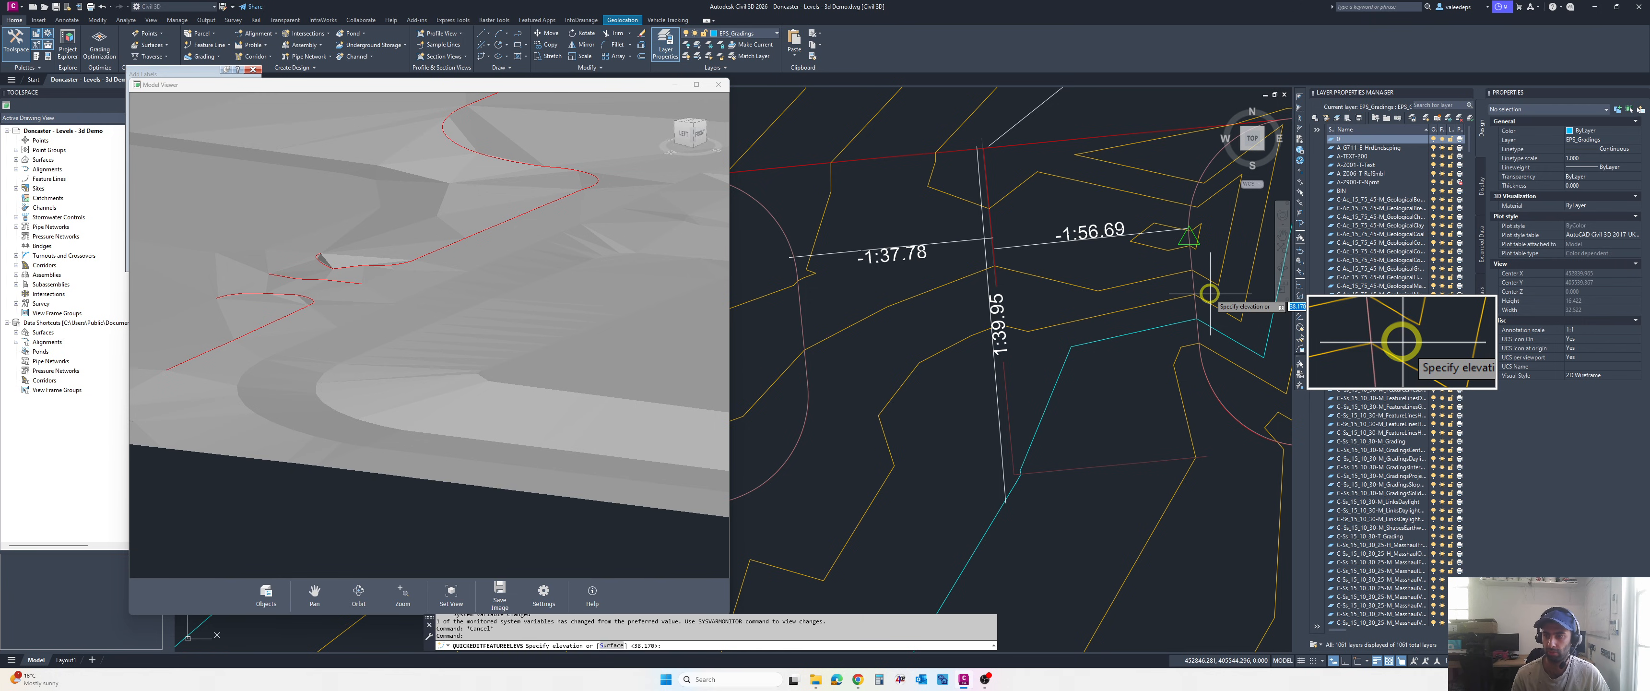
type("38.100")
key("Return")
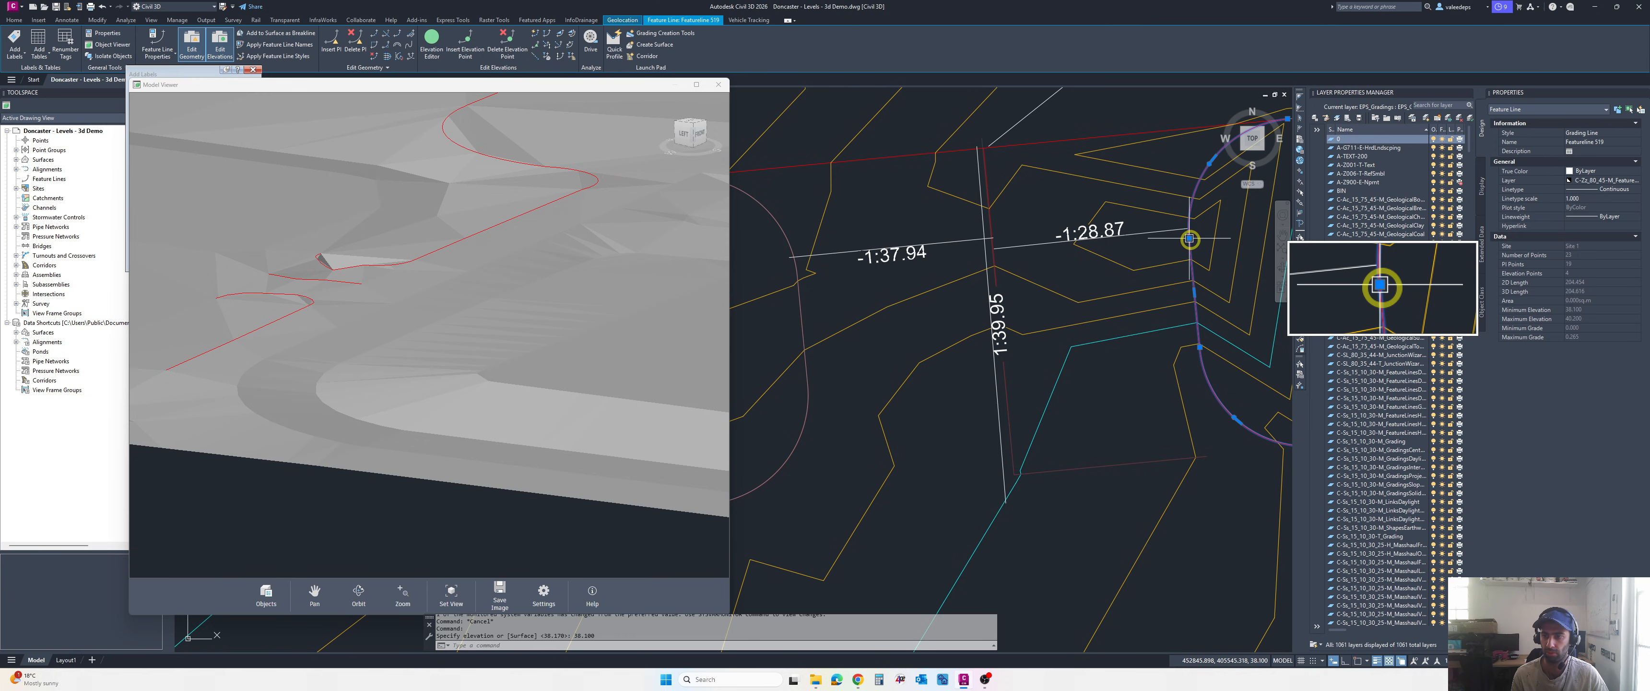
- Raise the east kerb vertex at the end of the eastern cross-slope label to elevation 38.150 and clear the selection
mouse_move(1190, 238)
left_click(1223, 299)
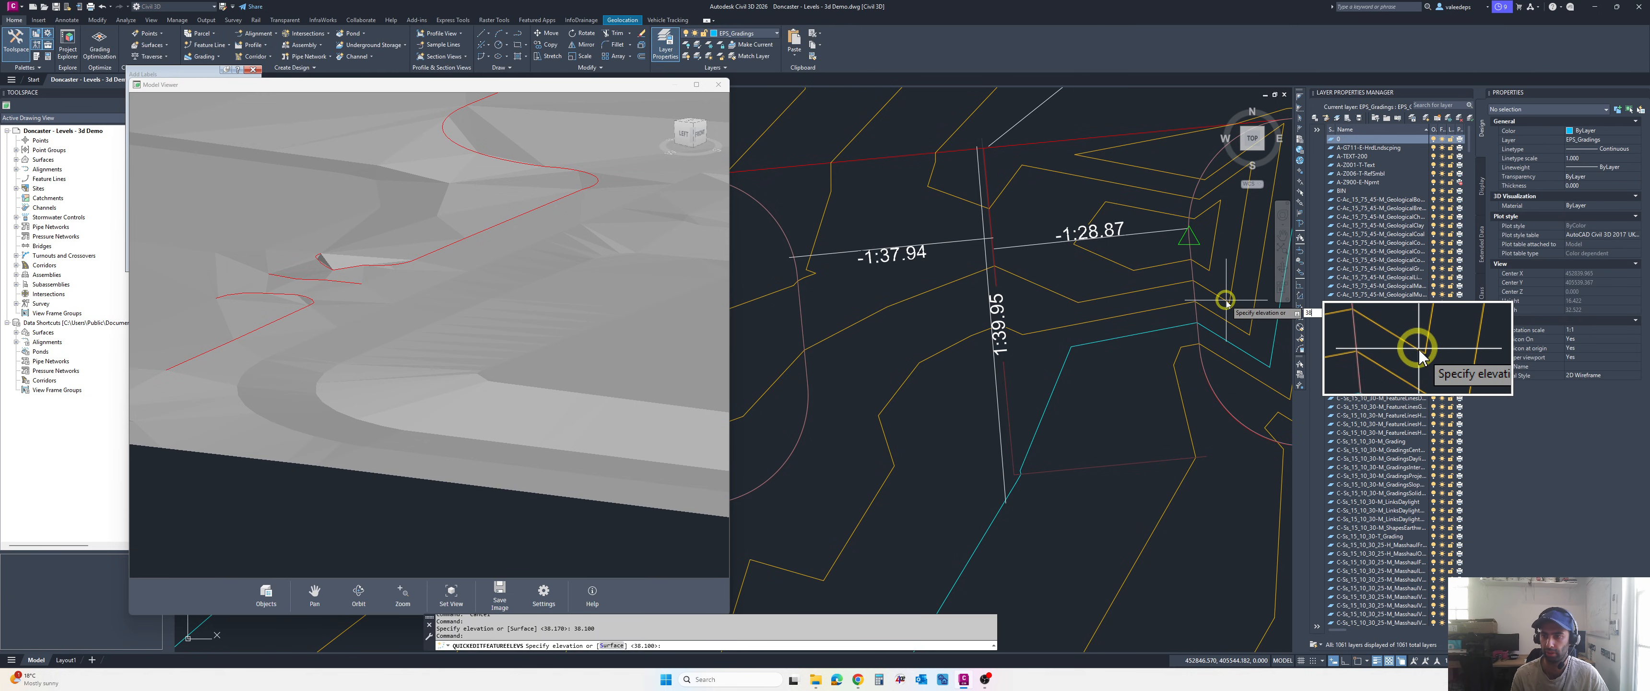
type("38.150")
key("Return")
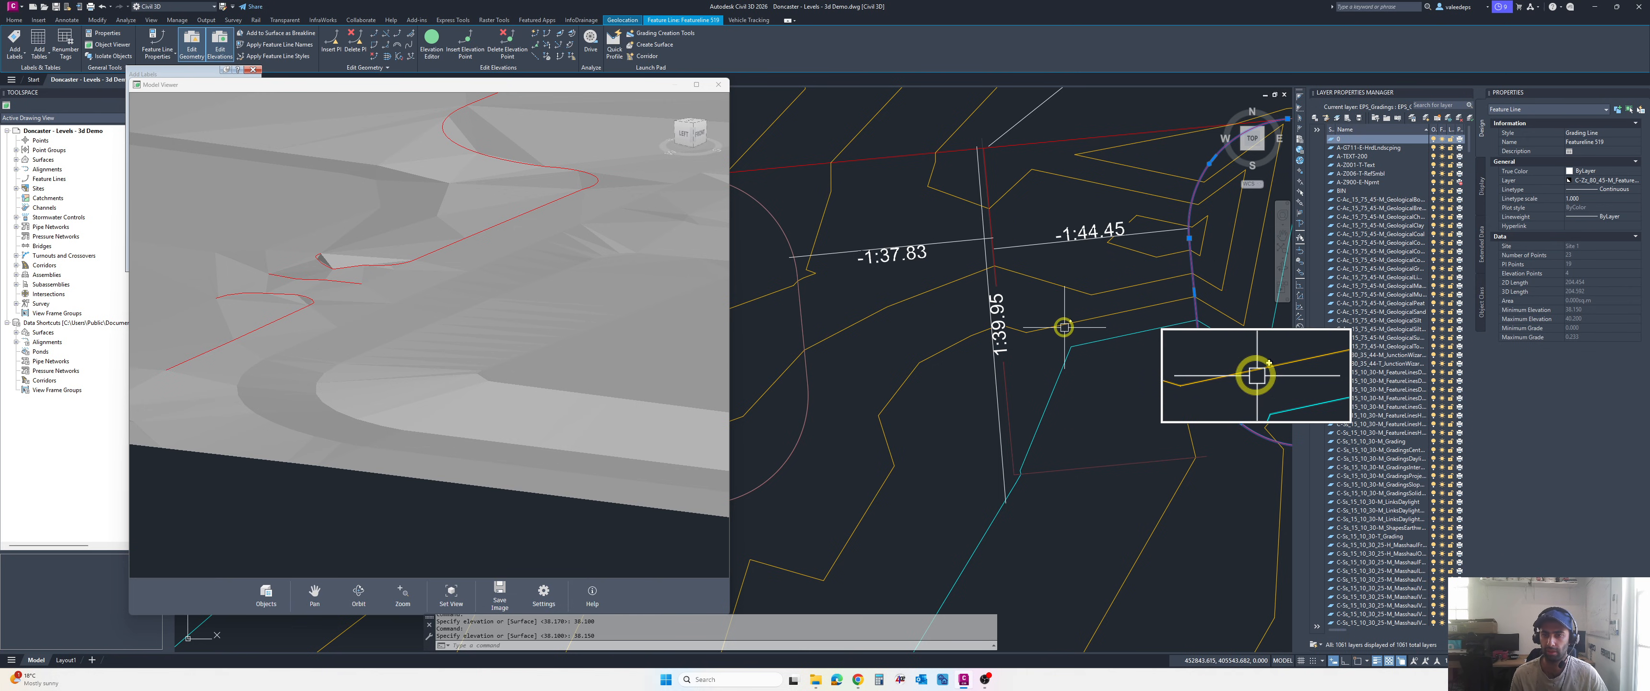
key("Escape")
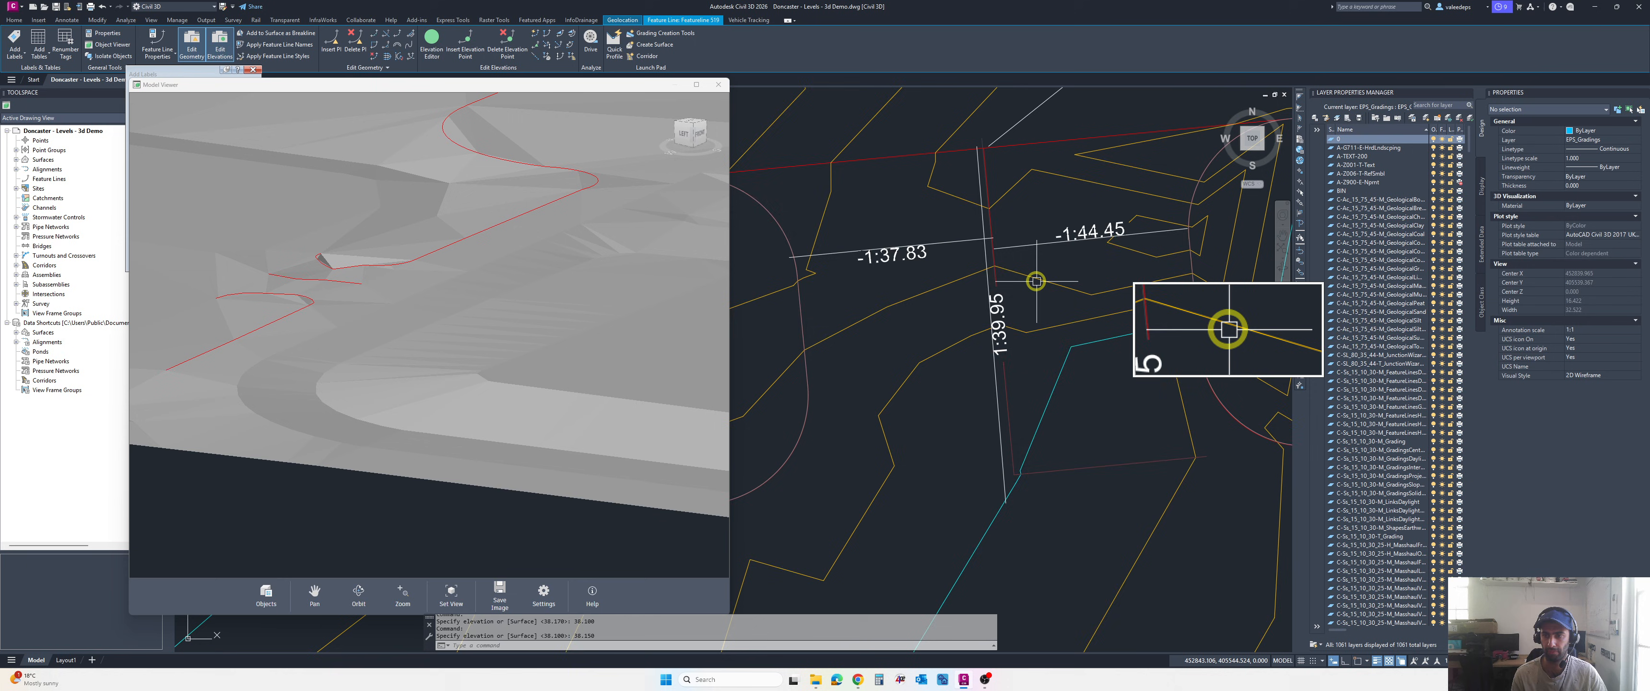
- Use Quick Elevation Edit on the east kerb feature line to set 3.5% grades along the curve north of the cross-slope label
scroll(1077, 272, "down", 3)
middle_click_drag(1079, 271, 1102, 273)
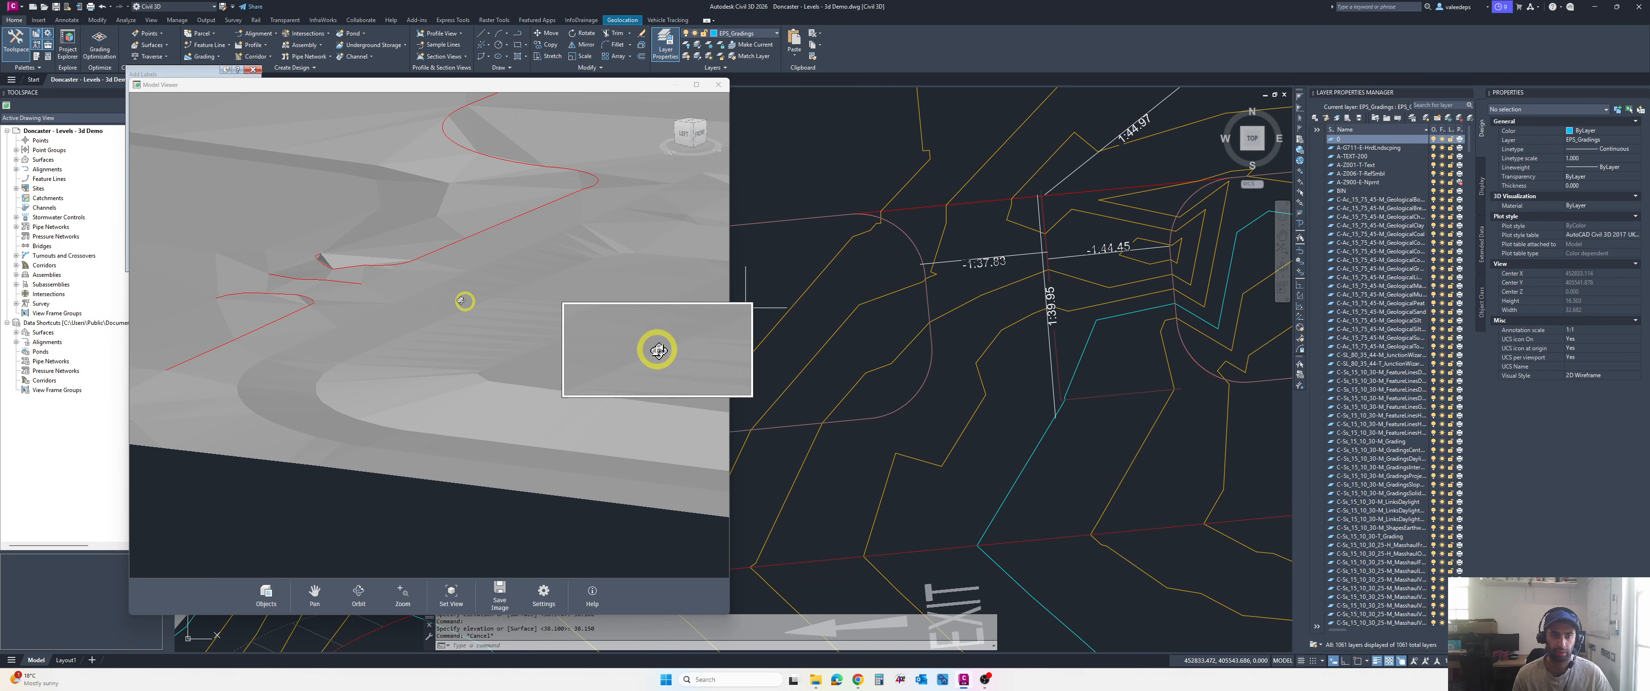
mouse_move(465, 295)
left_mouse_down()
mouse_move(403, 298)
mouse_move(409, 265)
mouse_move(436, 250)
mouse_move(501, 259)
mouse_move(500, 276)
mouse_move(545, 269)
left_mouse_up()
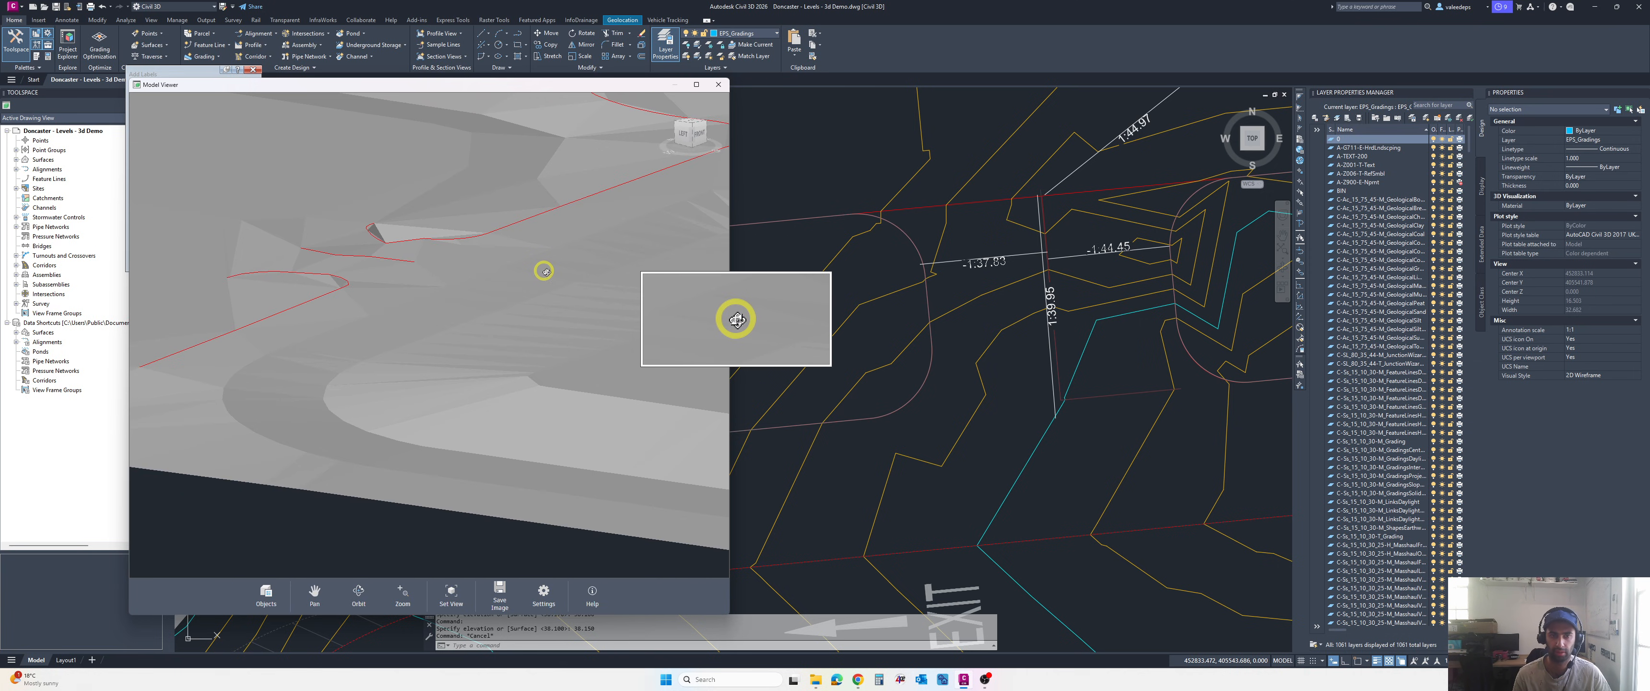
middle_click_drag(1146, 342, 1018, 337)
scroll(1067, 304, "up", 1)
scroll(1039, 265, "down", 2)
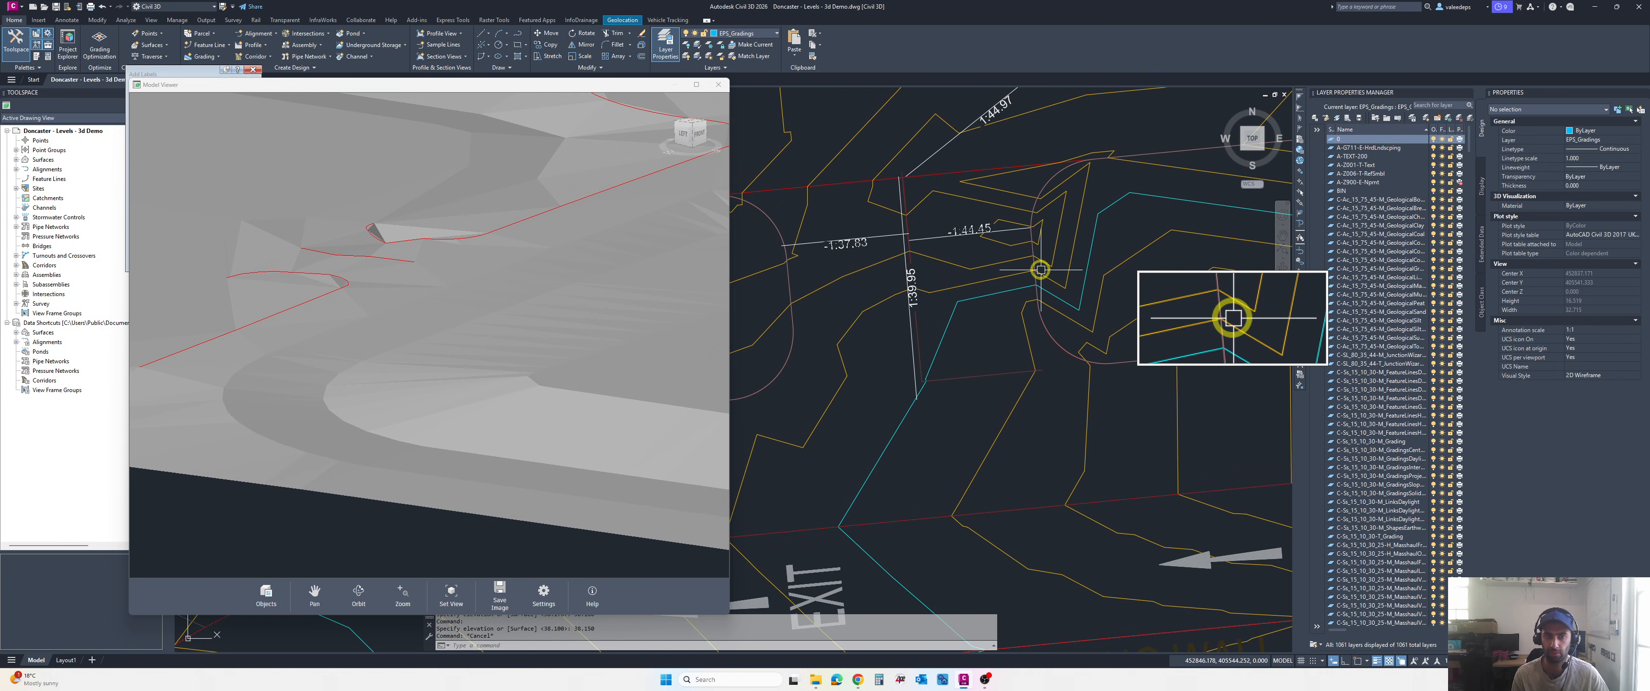
scroll(1028, 265, "up", 3)
left_click(1023, 210)
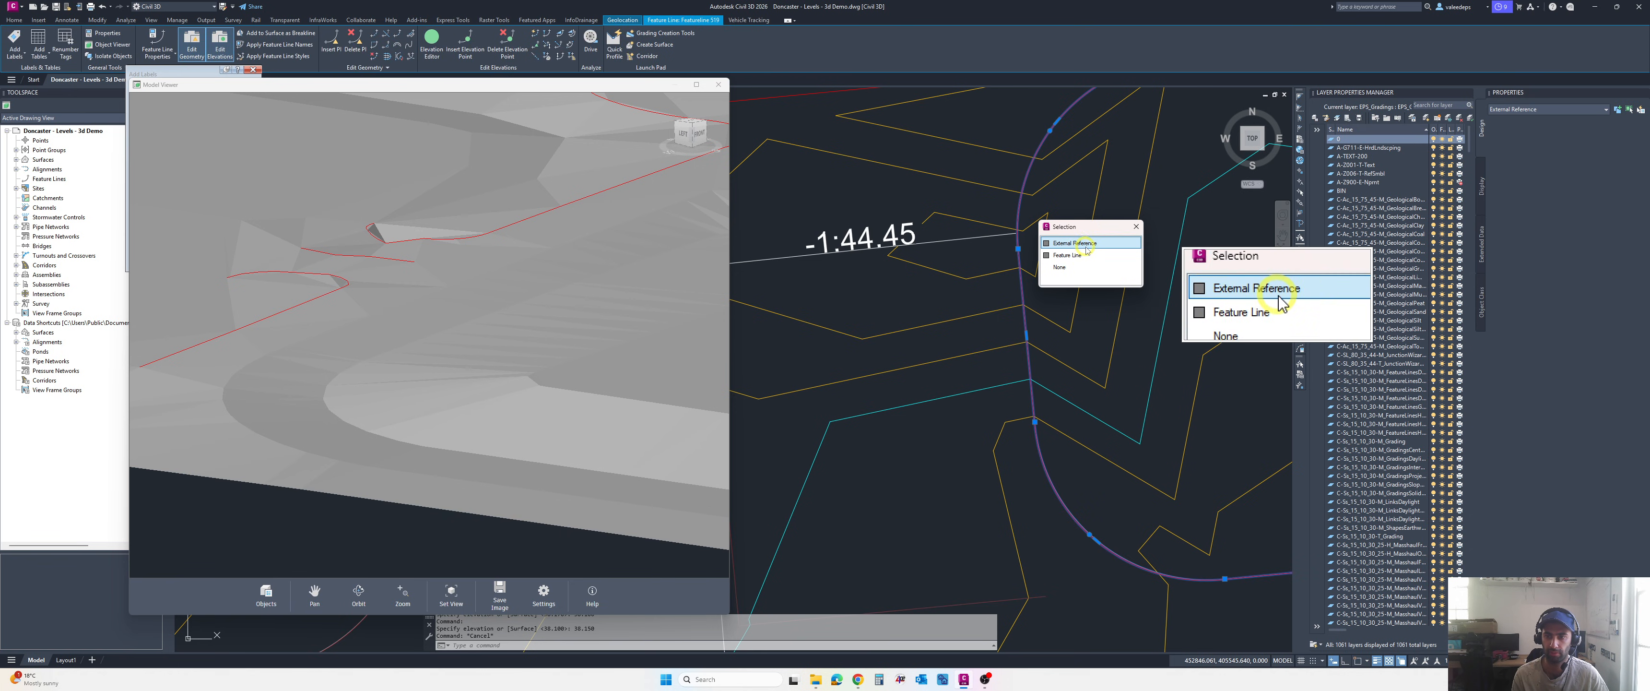
left_click(1069, 255)
scroll(1084, 254, "down", 2)
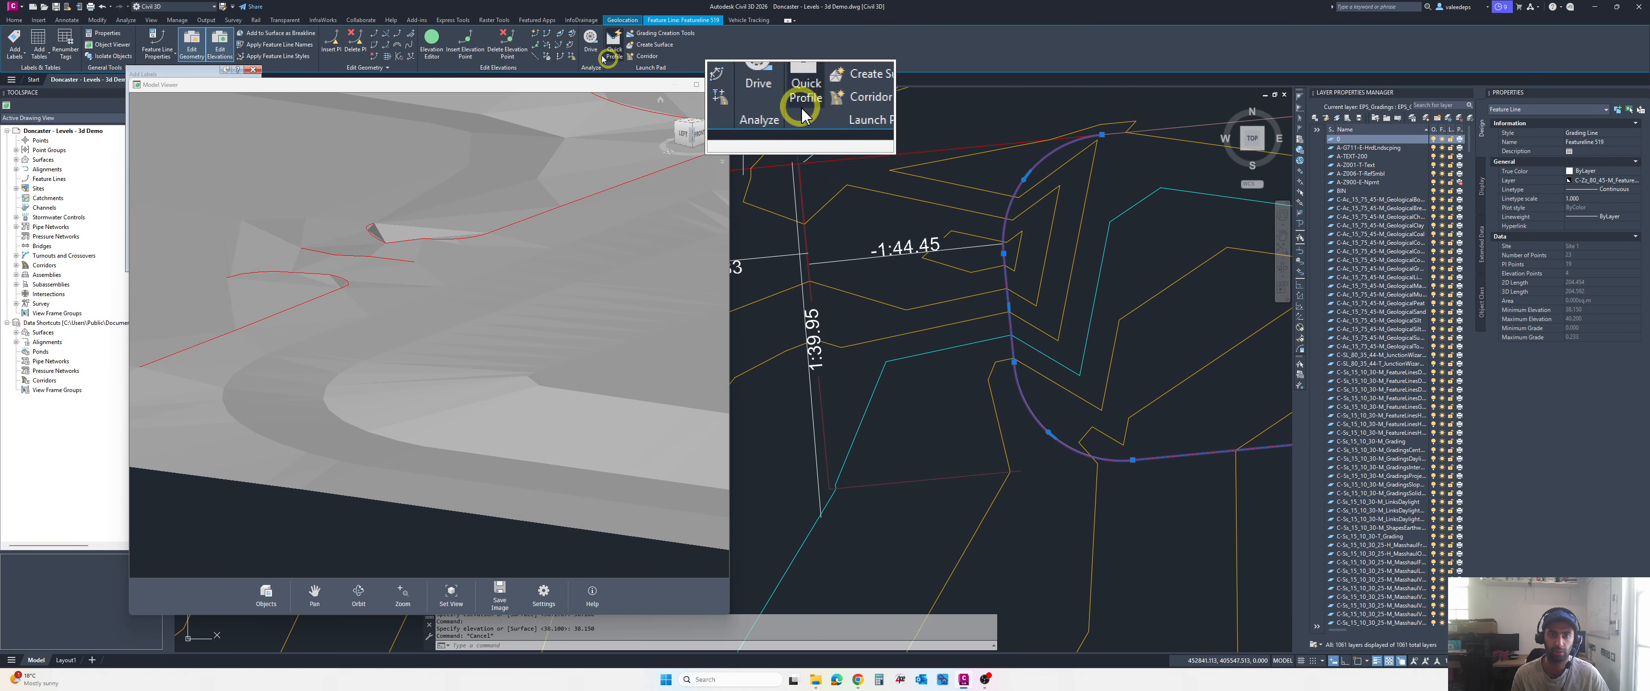
left_click(535, 36)
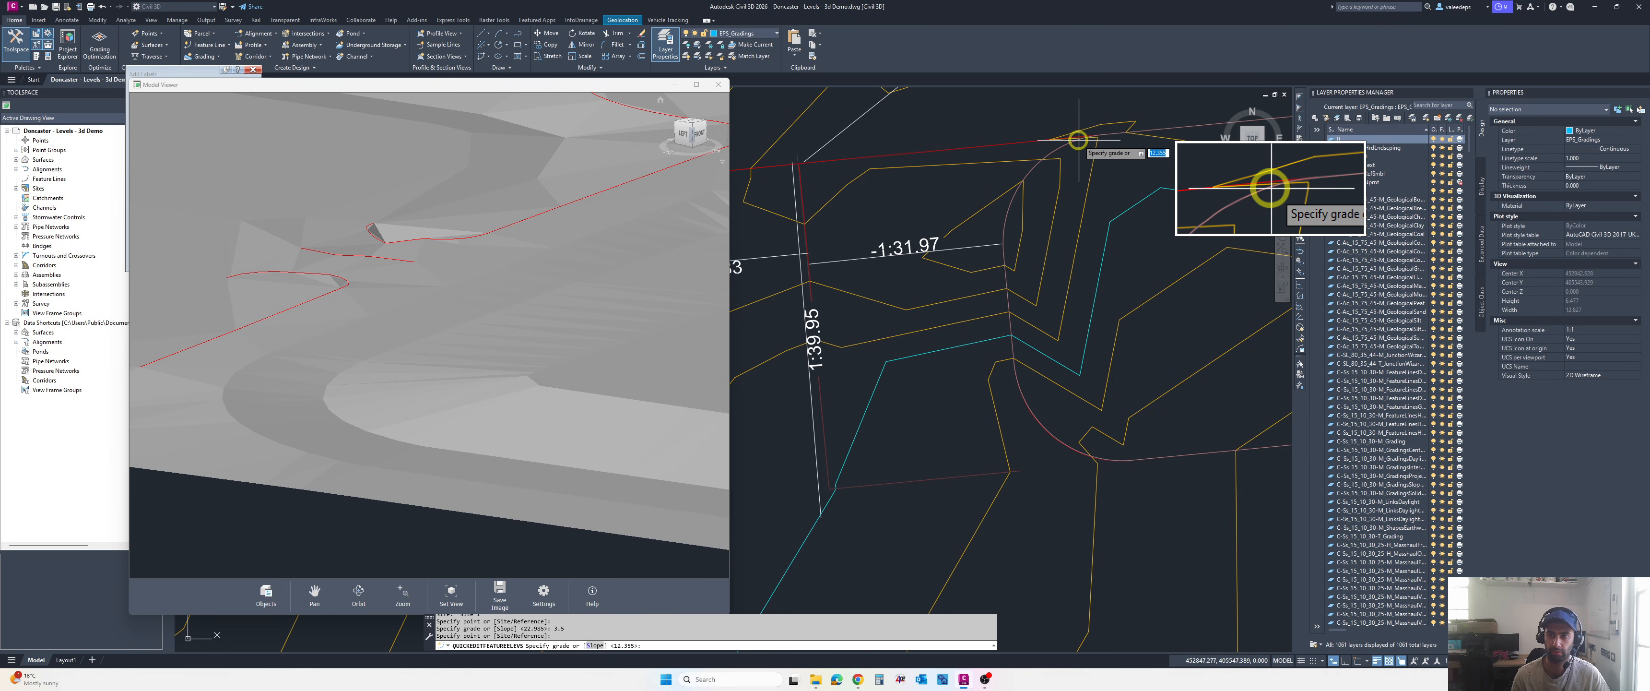
key("Return")
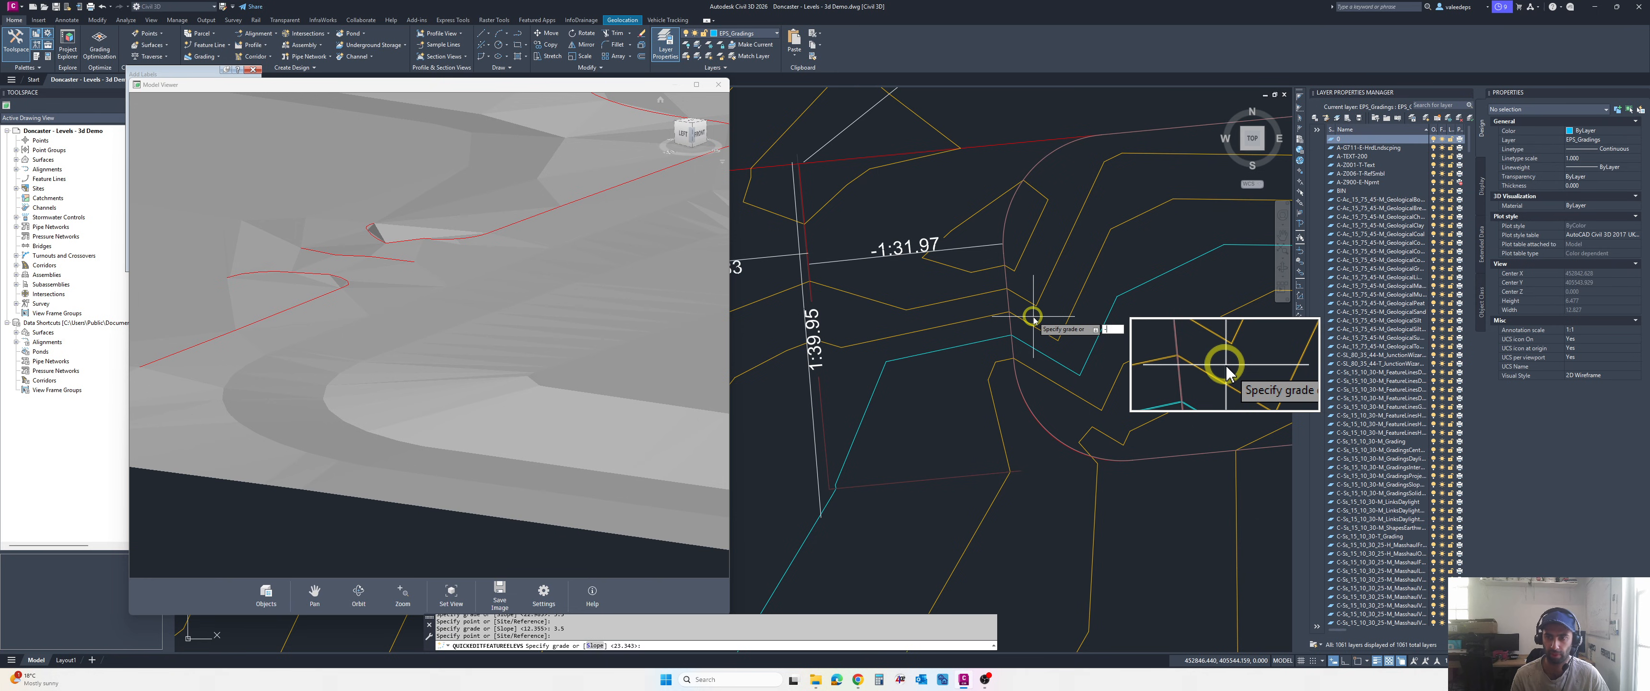
- Set a -2.5% grade on the east kerb south of the cross-slope label, then enter -2.5 for the elevation on the southern curve
key("Return")
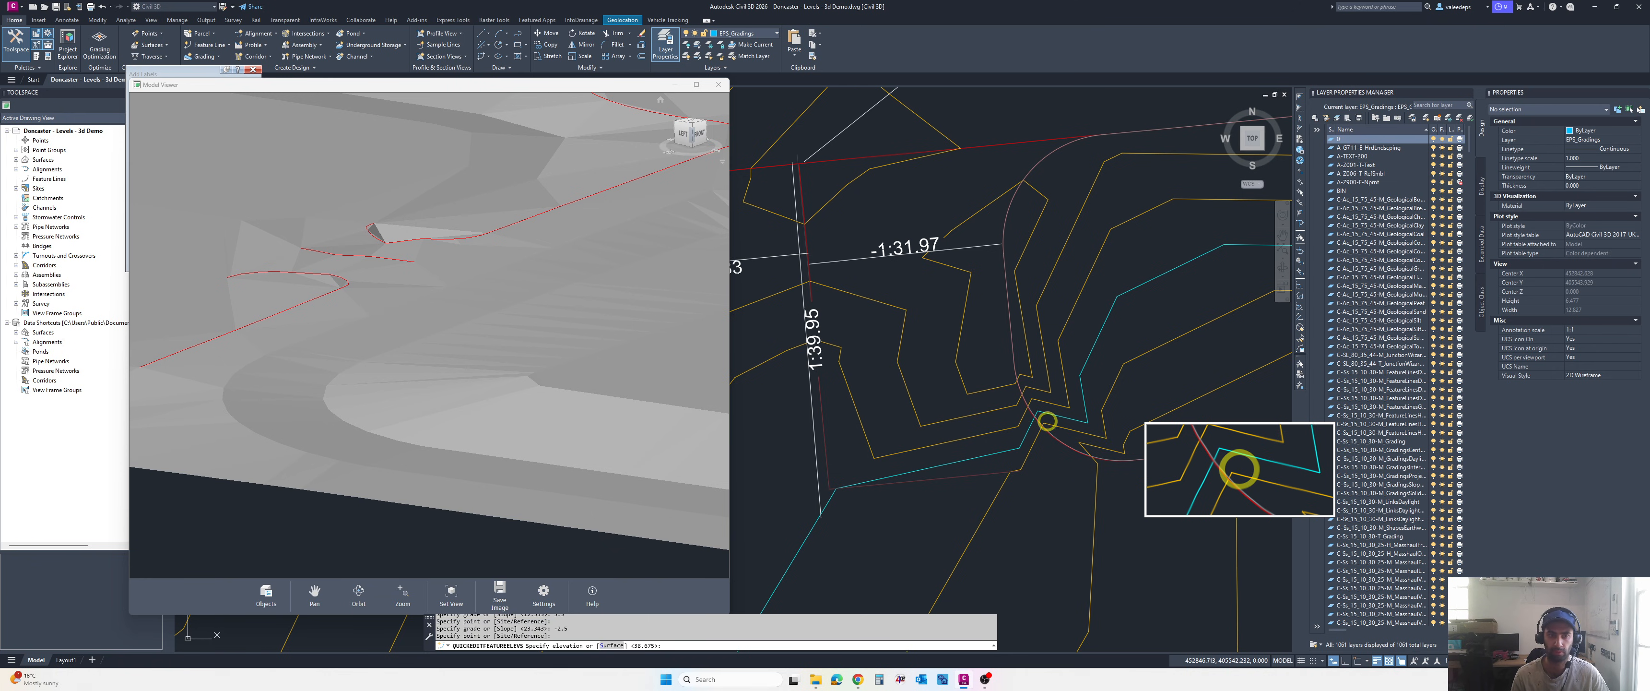
type("-2.5")
key("Return")
key("Return")
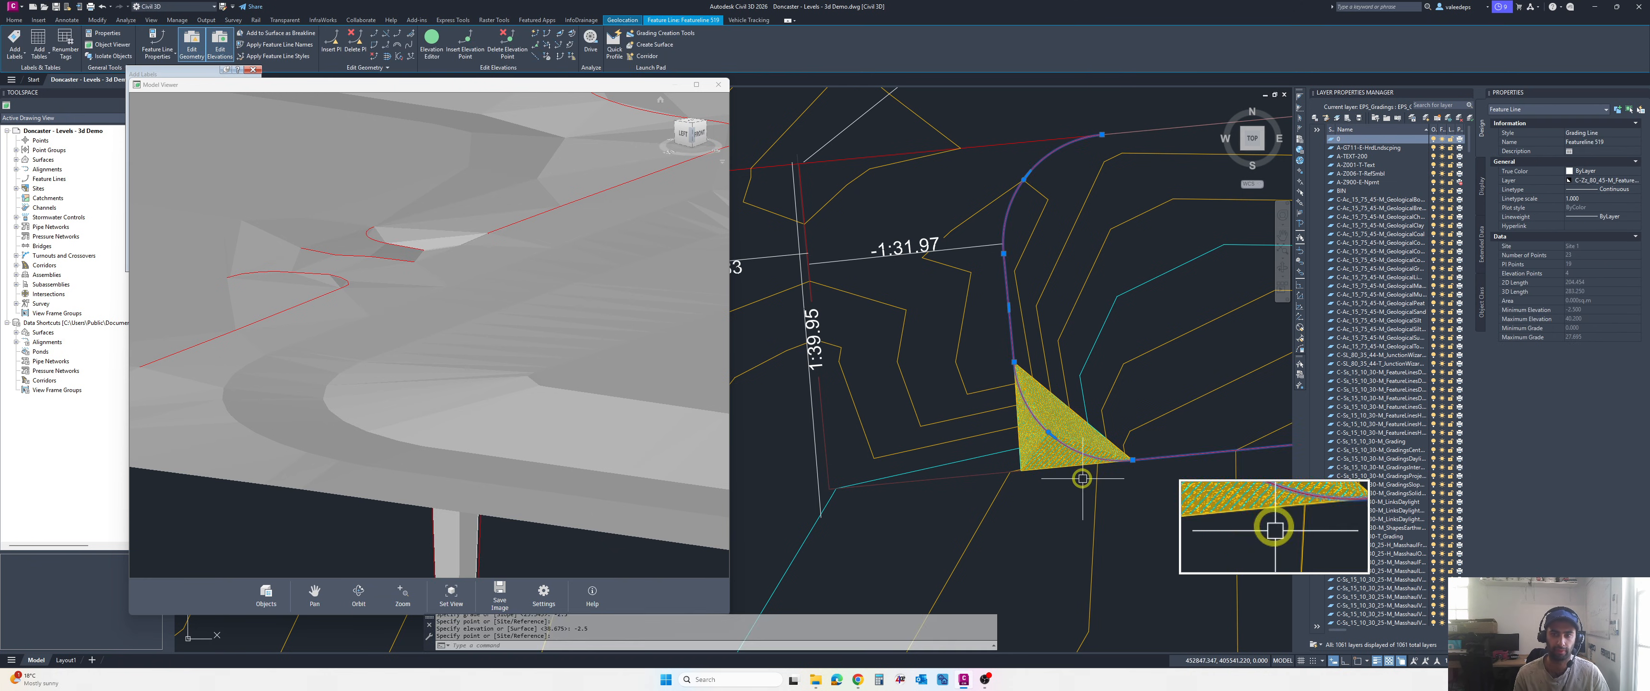
key("Escape")
- Open the Elevation Editor for the east kerb feature line, move it clear of the kerb and dismiss the Model Viewer
scroll(1097, 468, "down", 3)
scroll(959, 330, "up", 4)
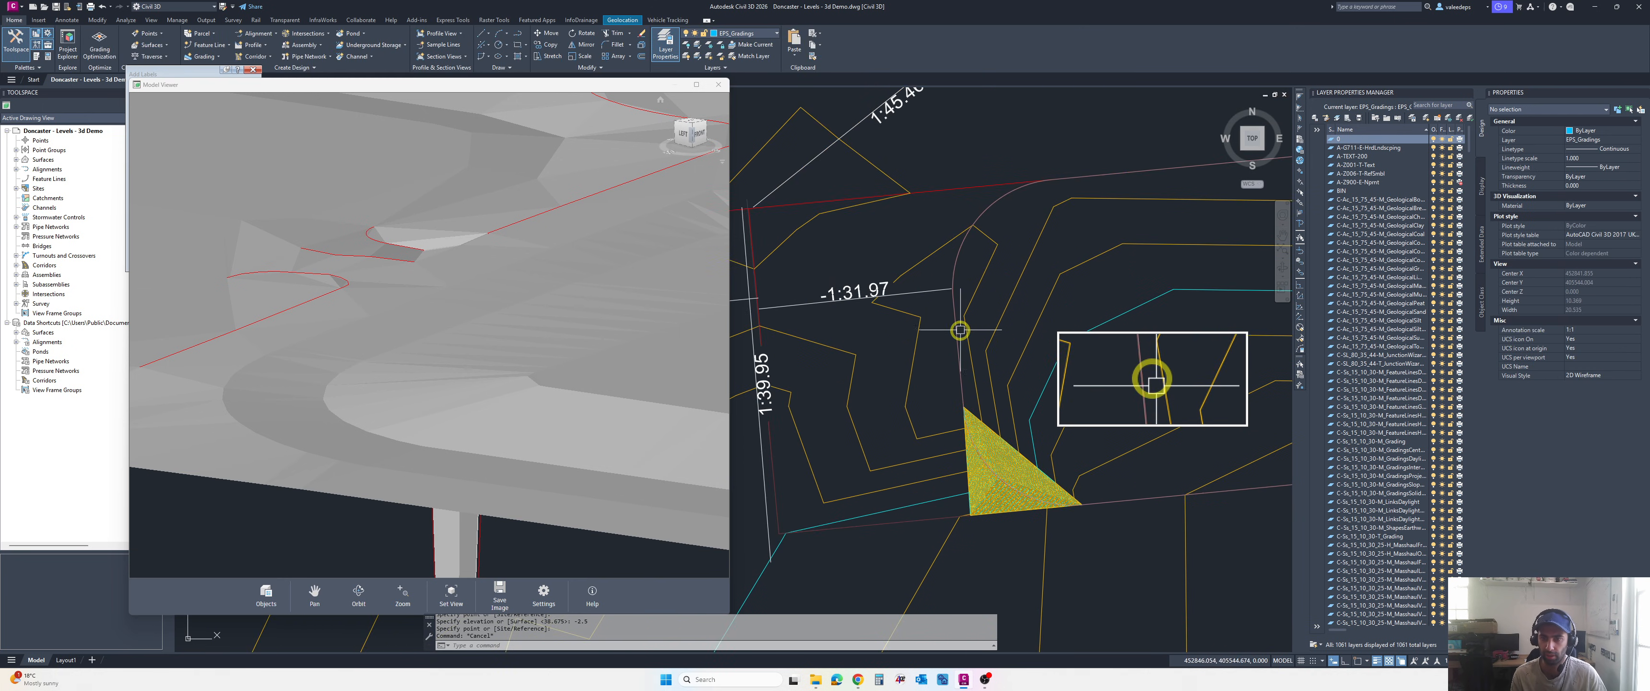
left_click(951, 296)
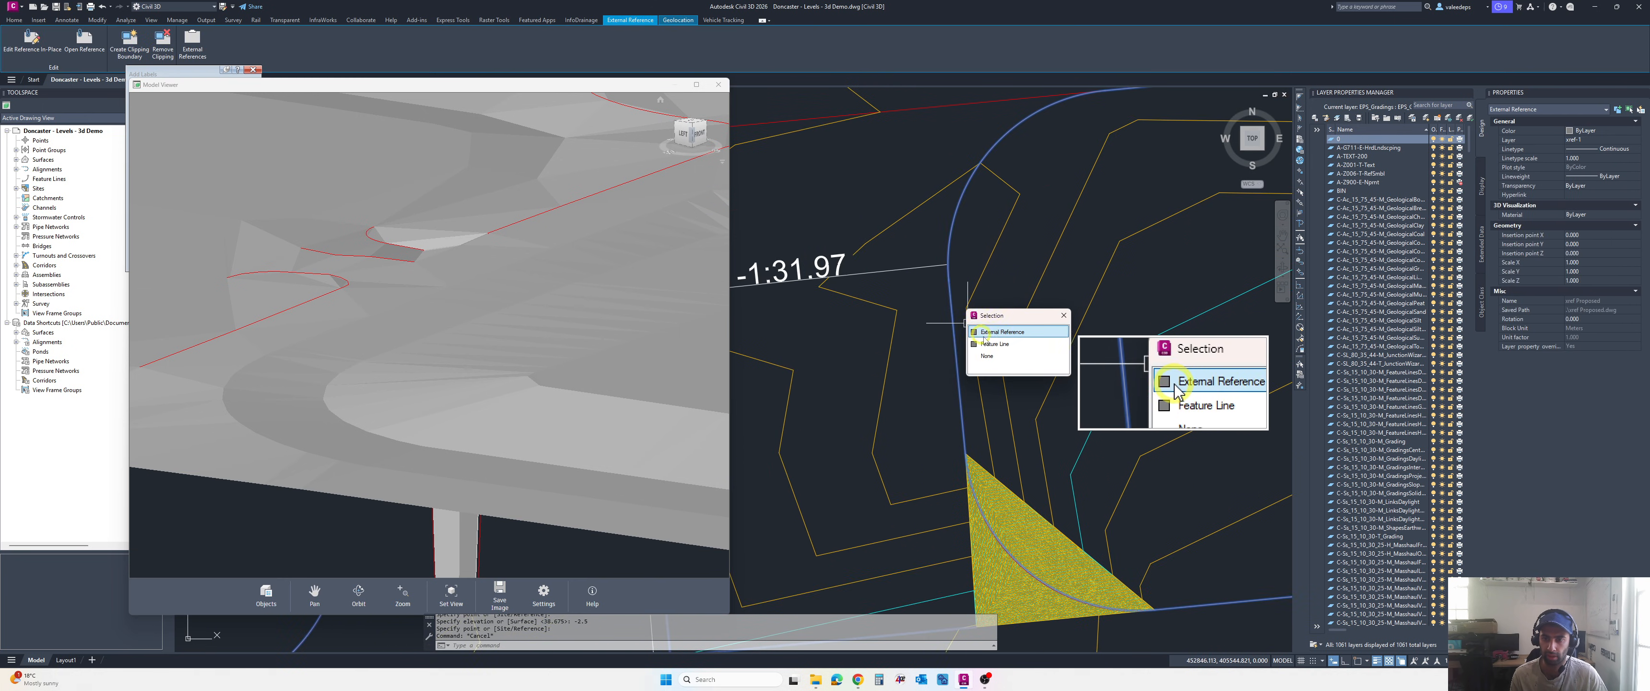
left_click(995, 341)
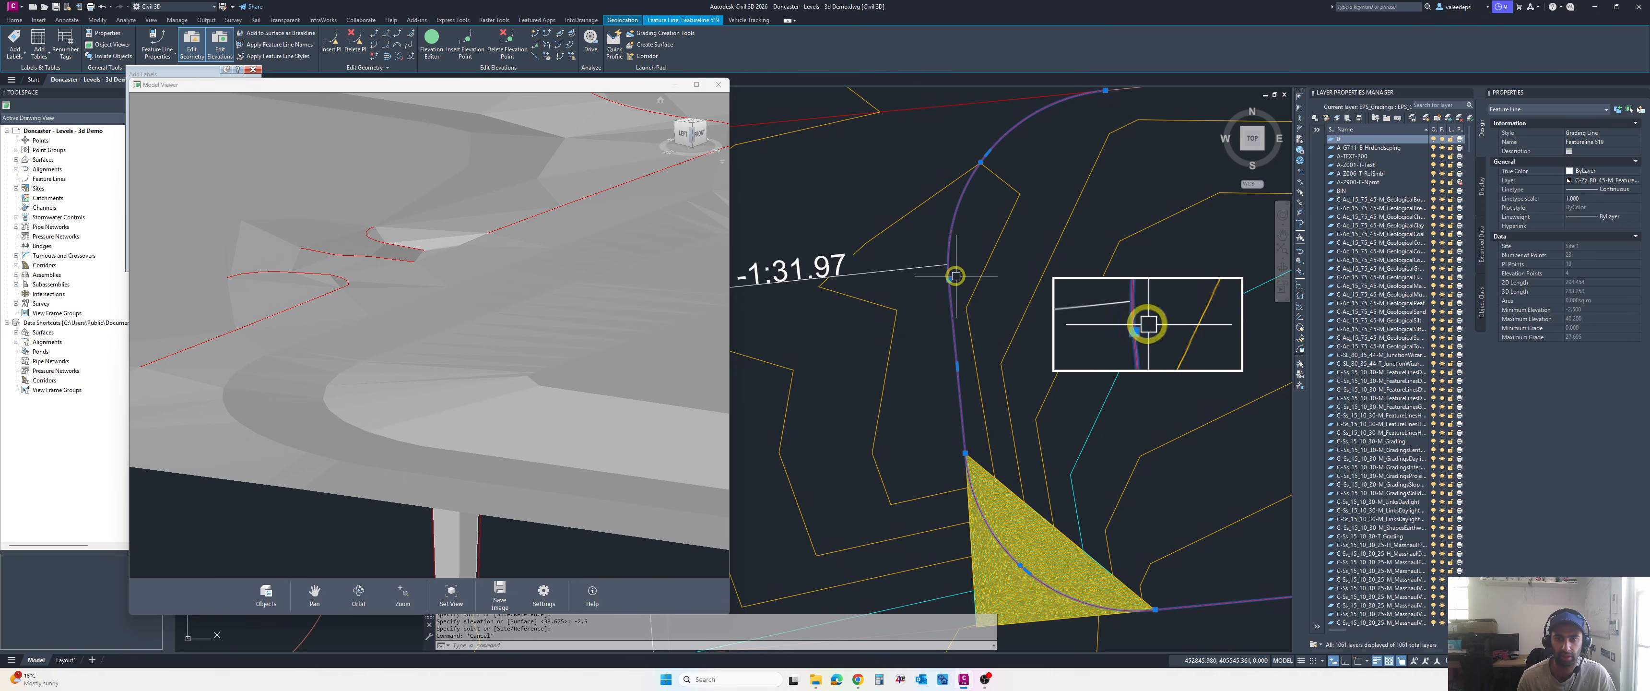
left_click(430, 47)
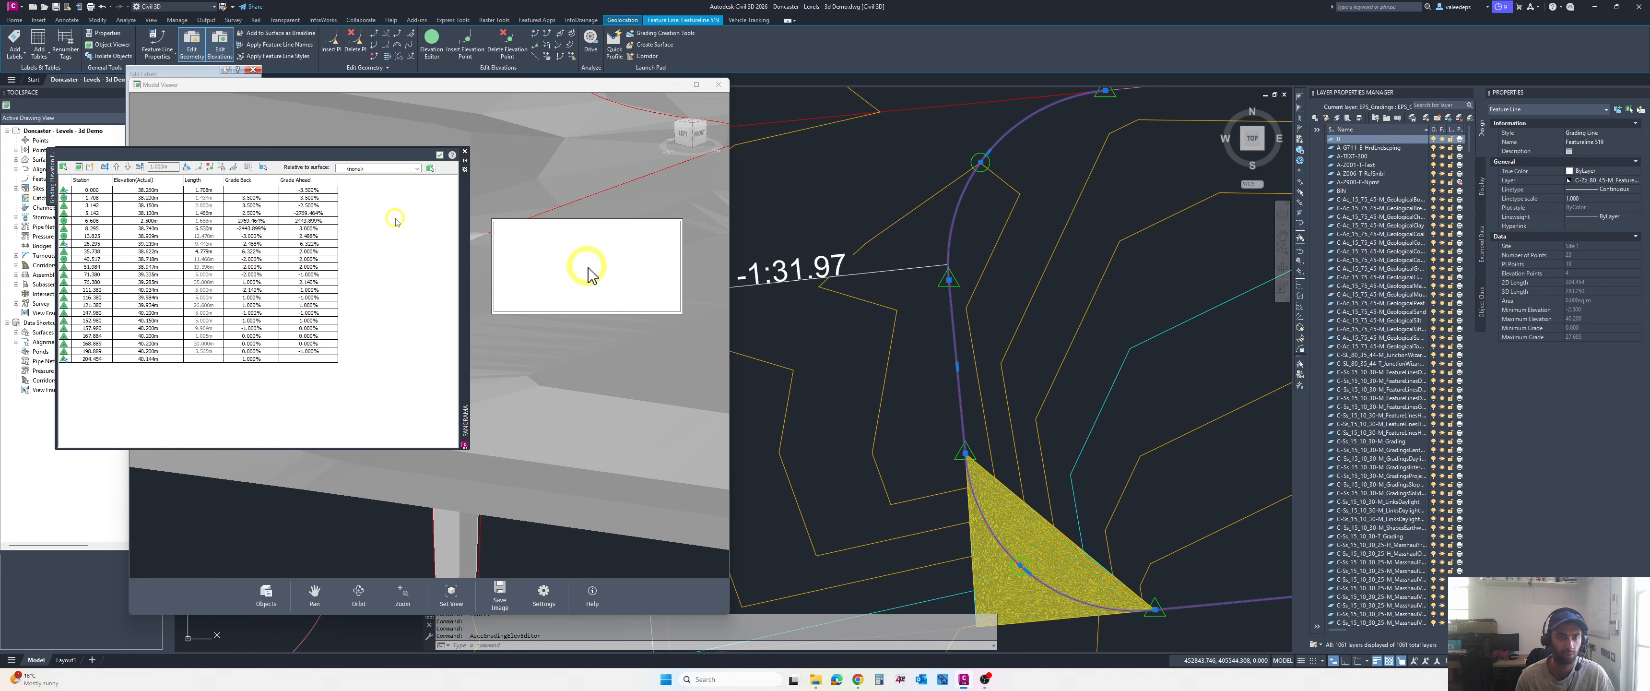
left_click_drag(464, 221, 650, 197)
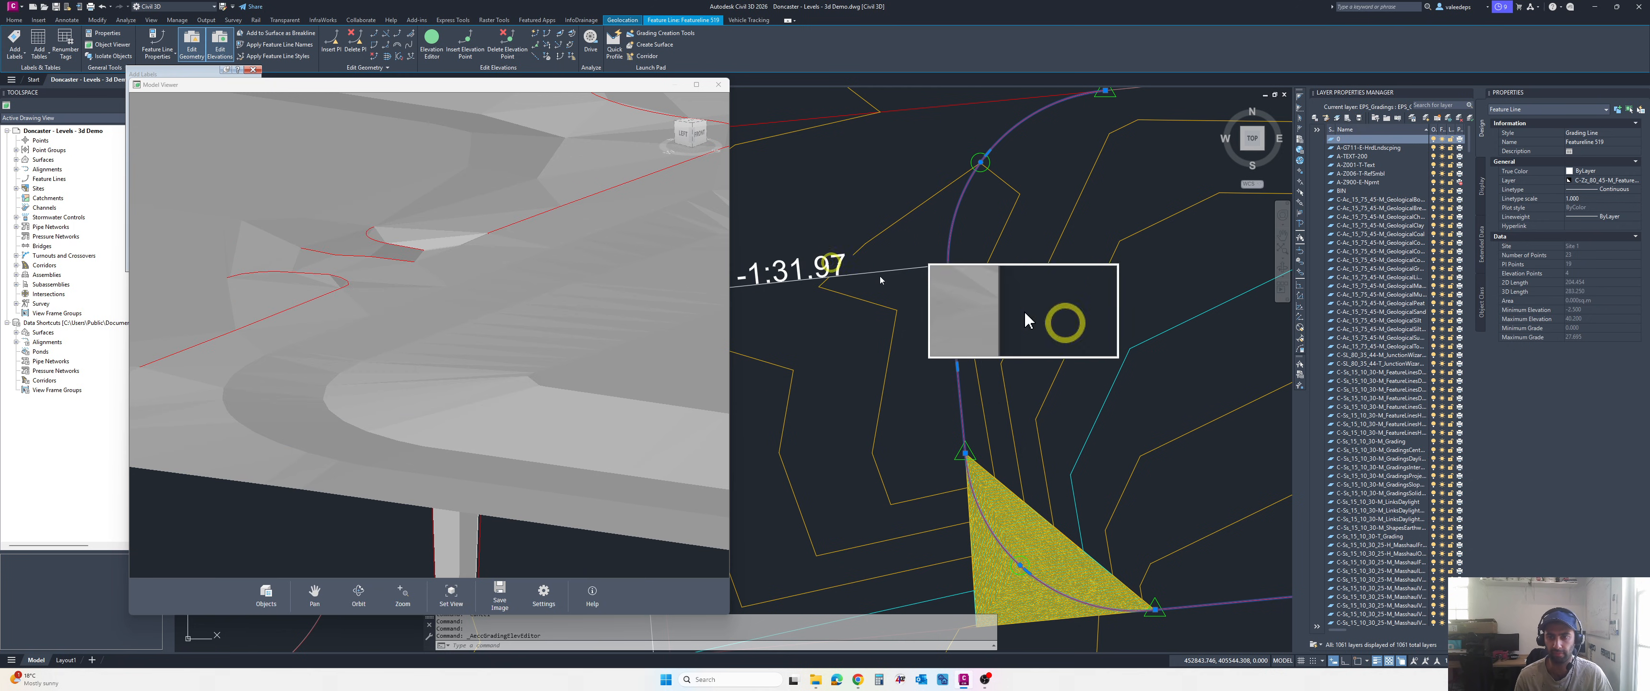
left_click(701, 84)
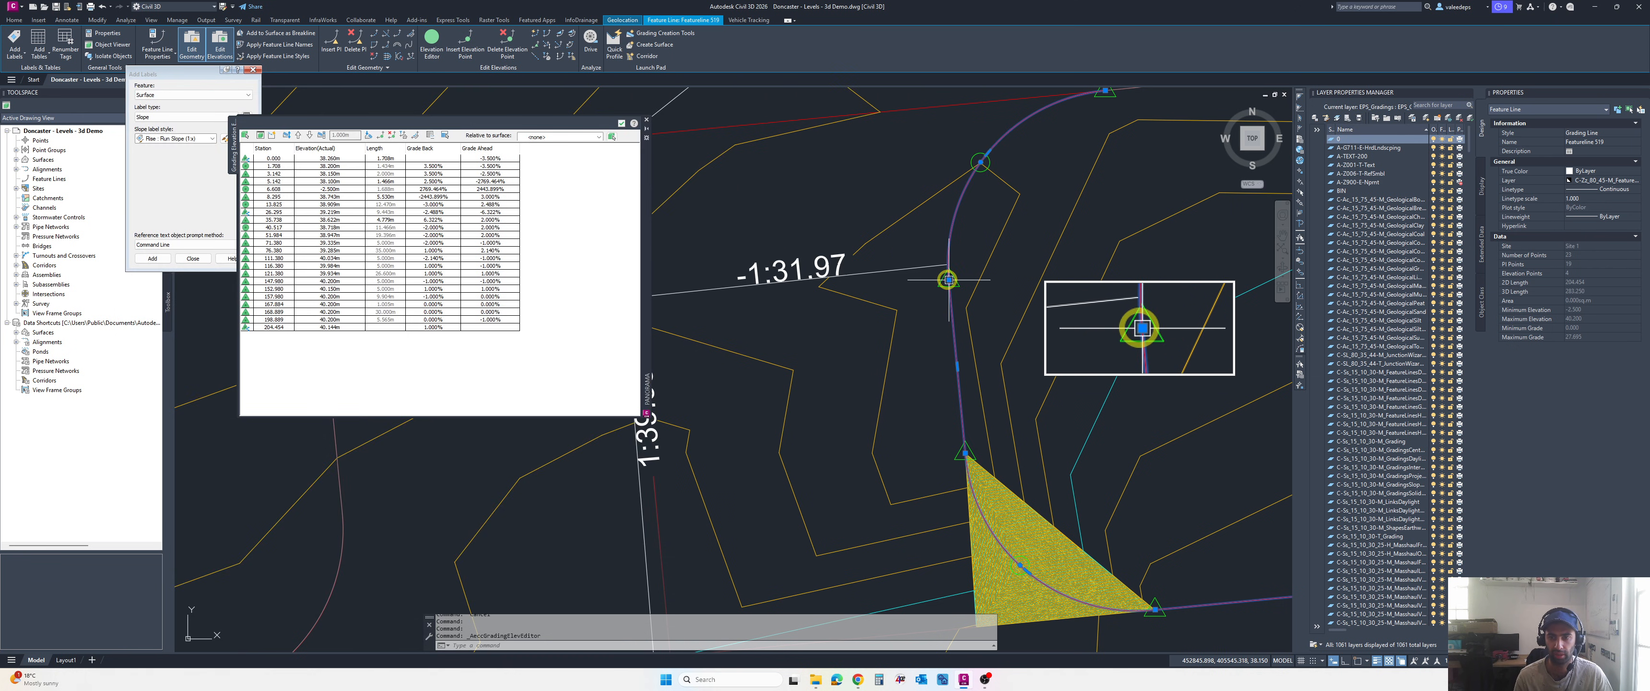
- Flatten the kerb feature line to a constant grade between stations 3.142 and 35.738 in the Elevation Editor
mouse_move(949, 280)
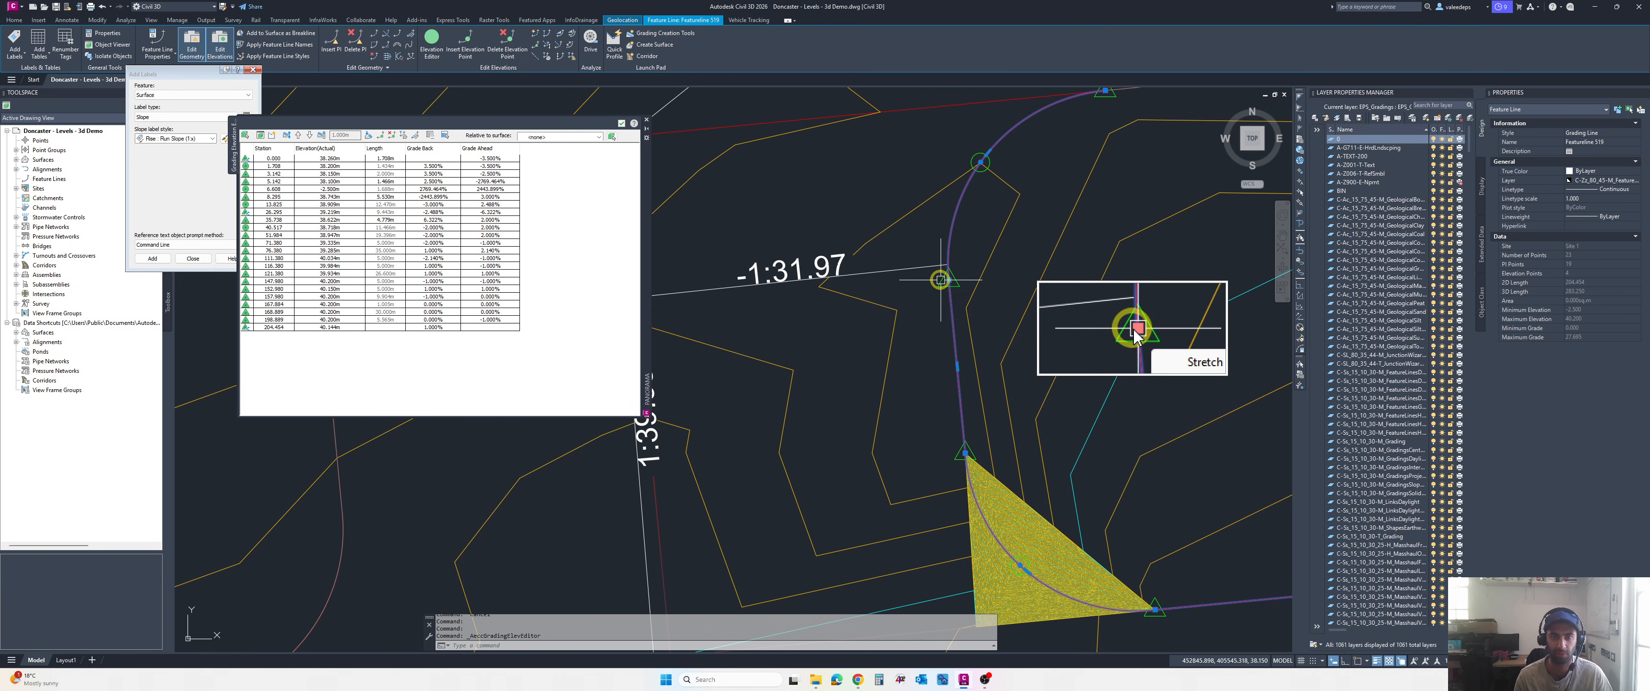
left_click(265, 159)
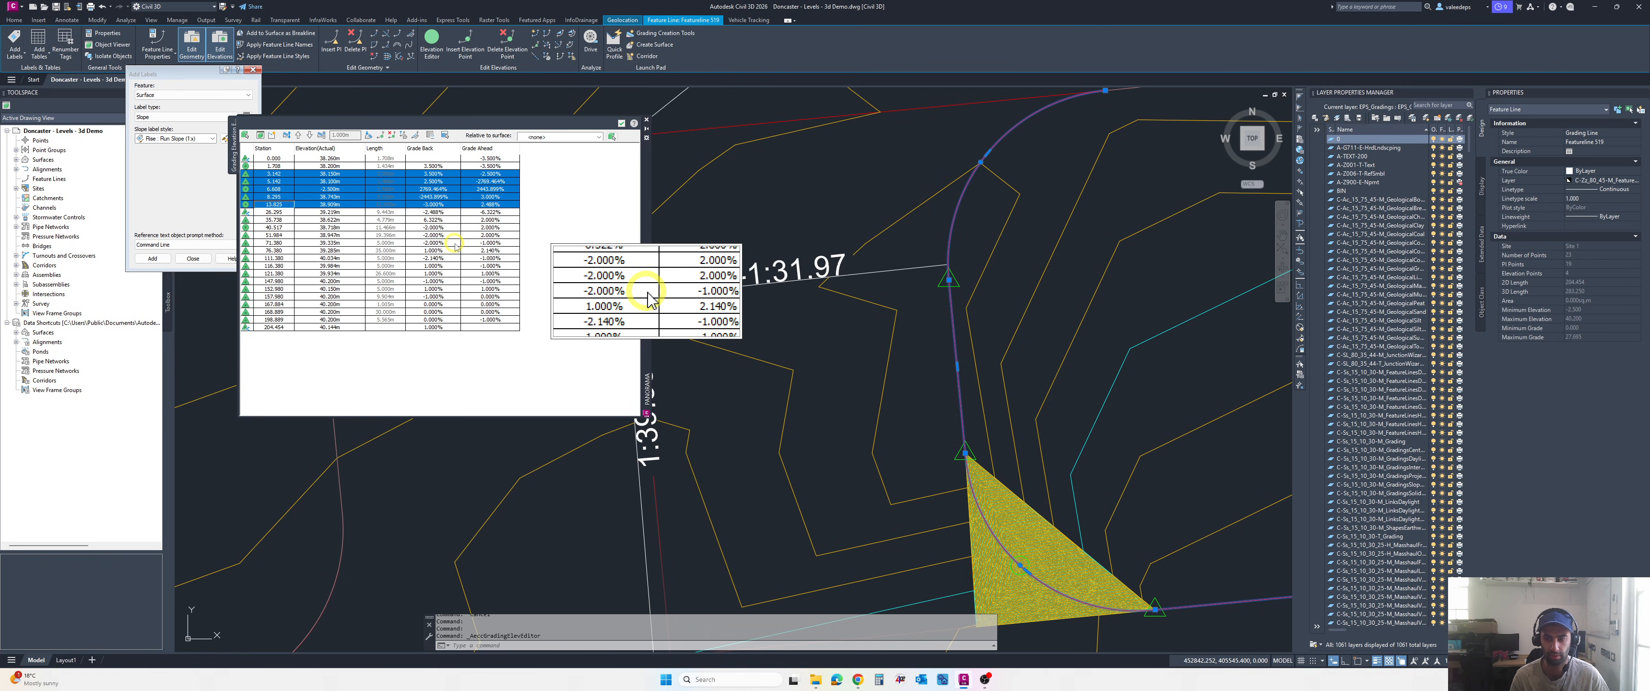
scroll(814, 274, "down", 4)
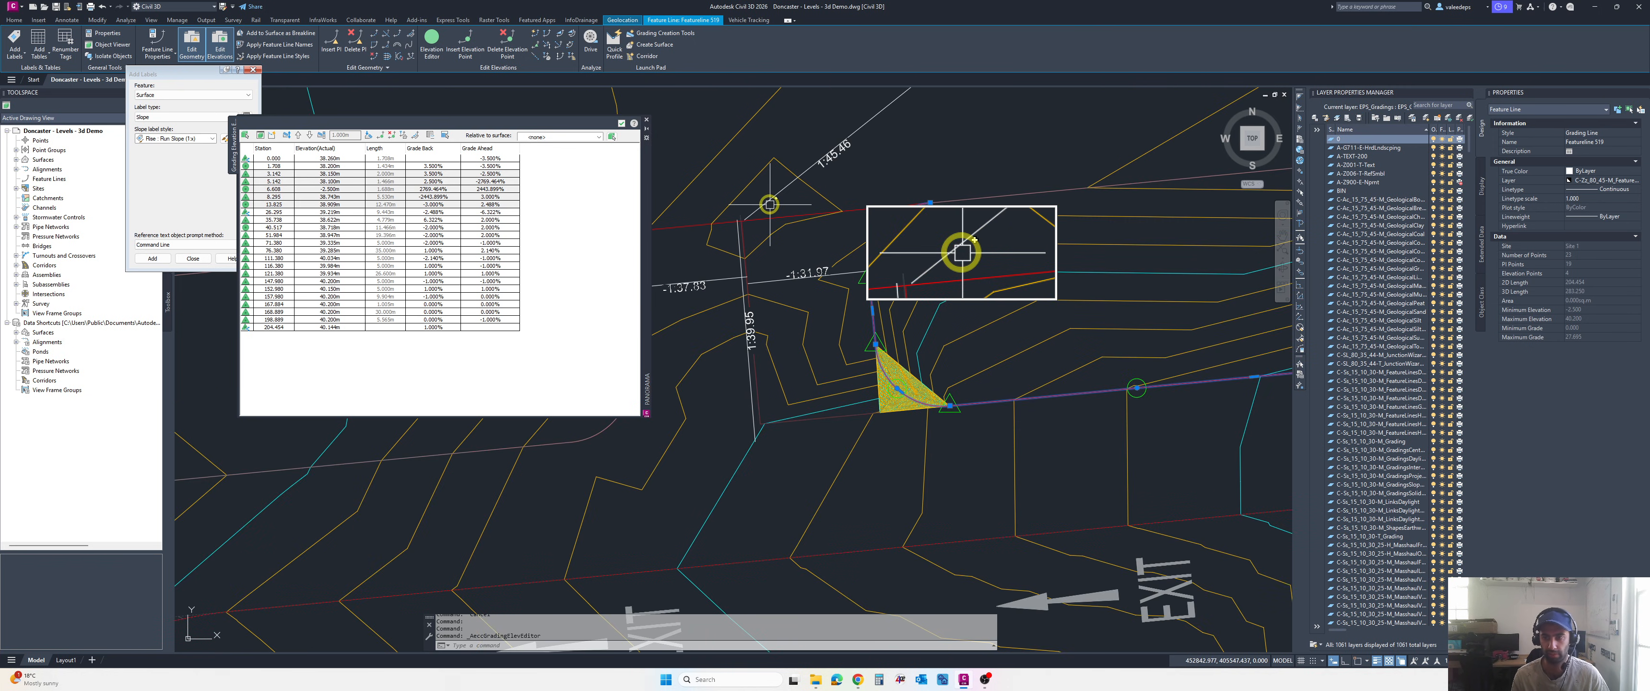
scroll(1049, 448, "down", 2)
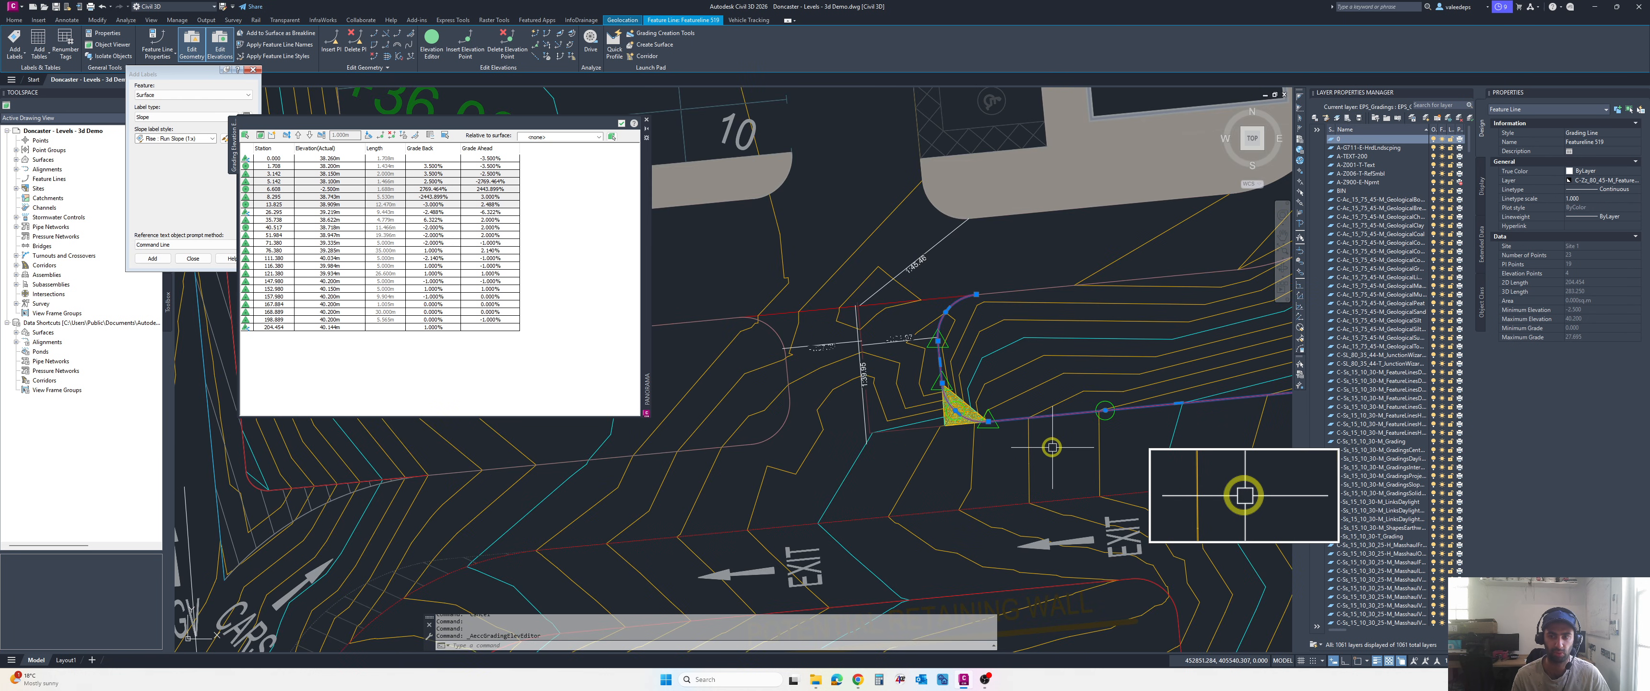
middle_click_drag(1049, 449, 846, 431)
scroll(846, 432, "down", 3)
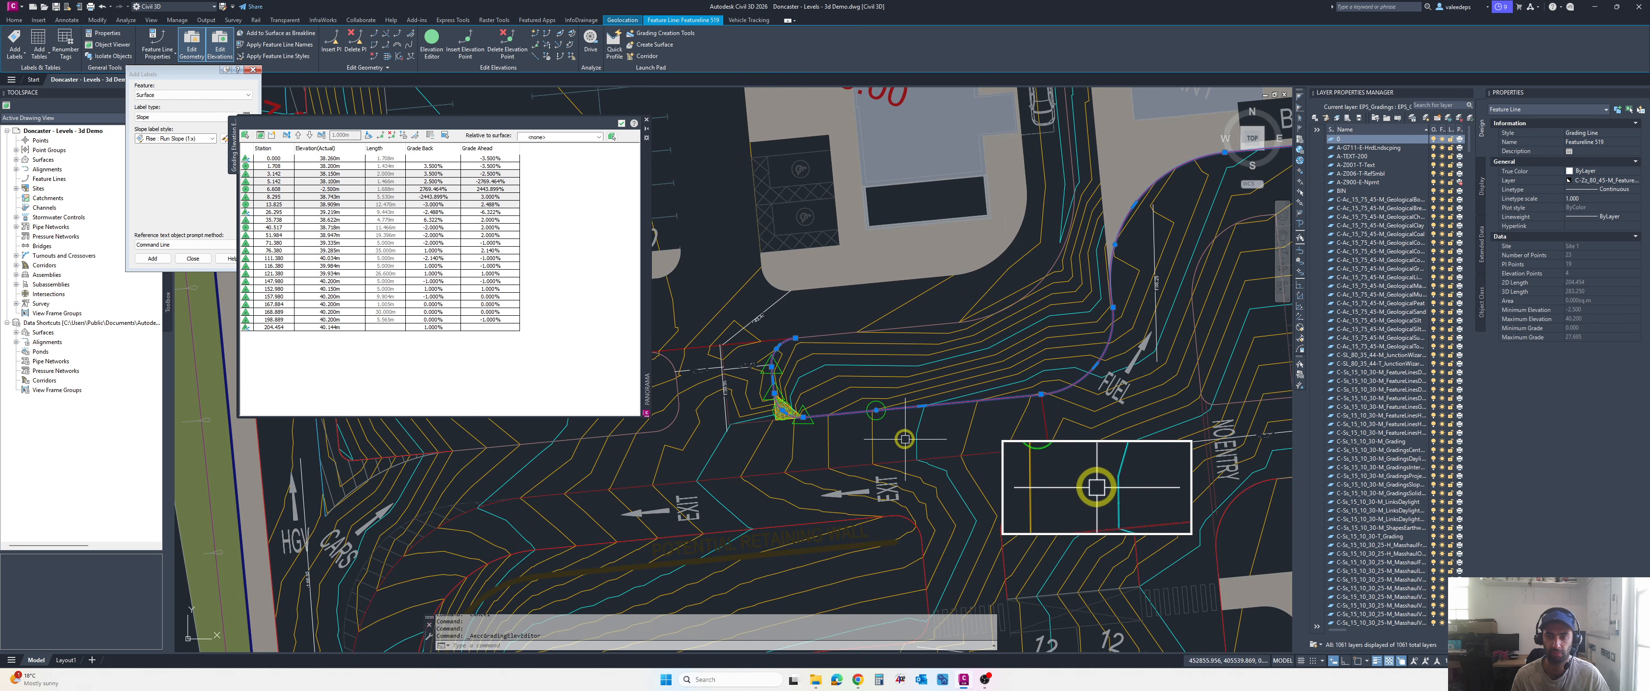
left_click(277, 211, "shift")
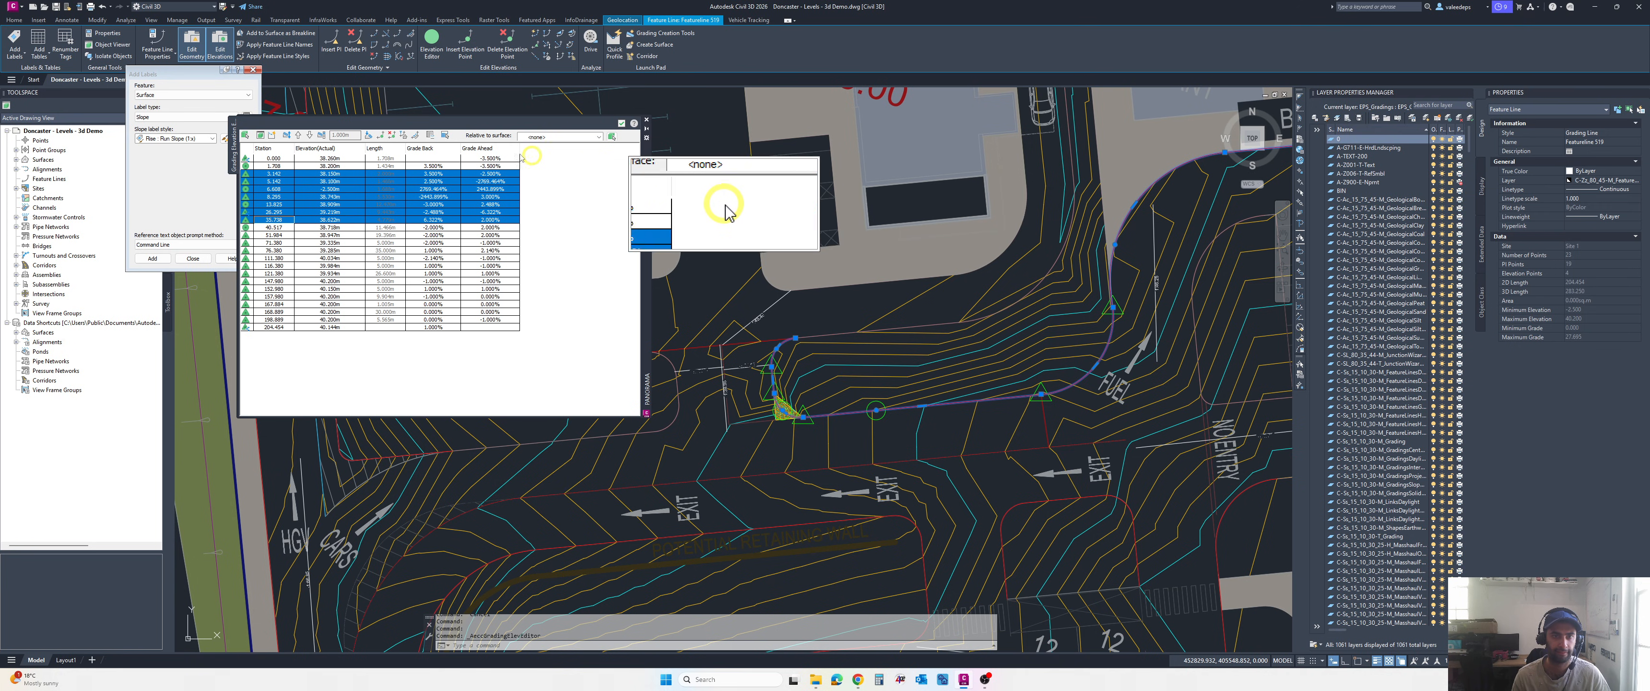
left_click(371, 134)
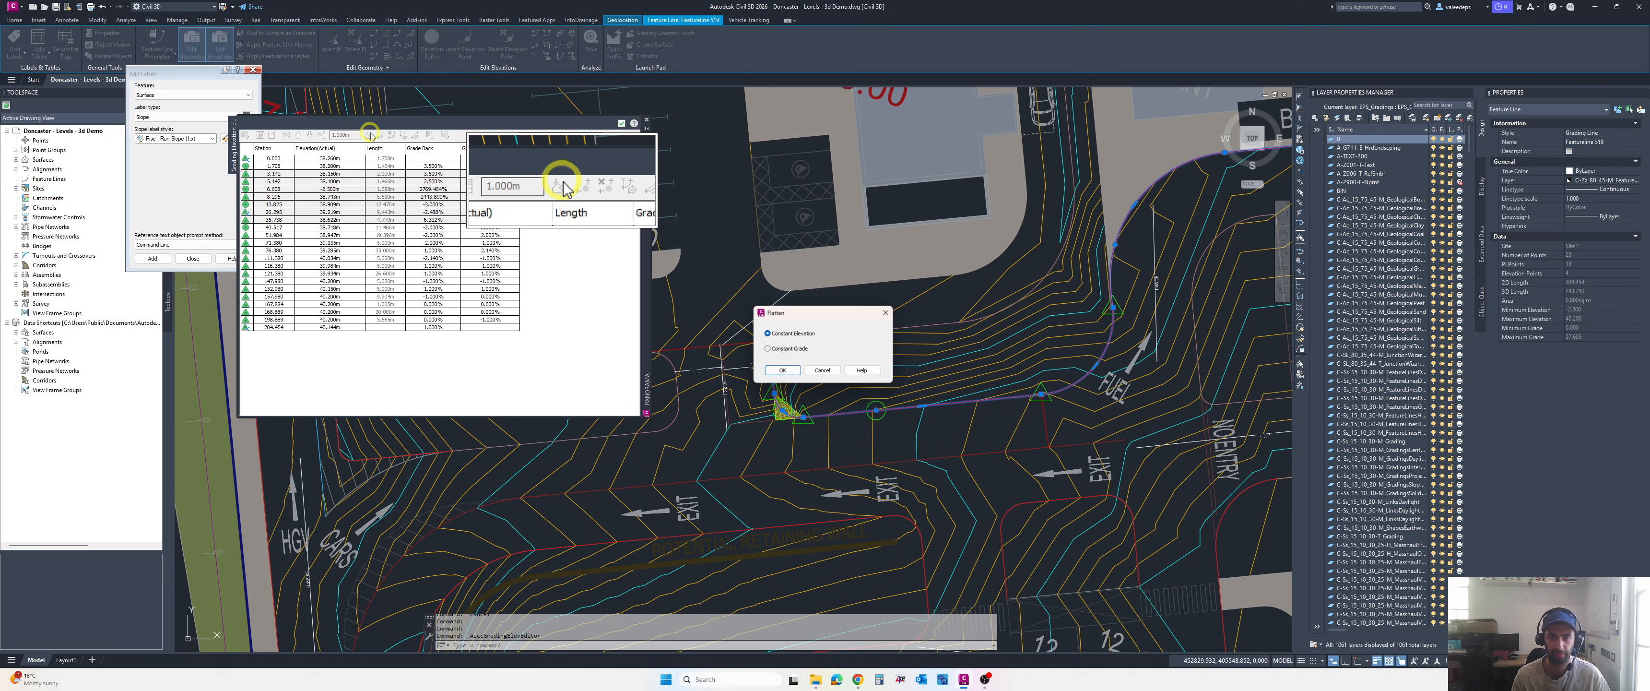
left_click(793, 372)
- Add a two-point surface slope label from the kerb south across the slope to the exit road
scroll(1057, 487, "up", 3)
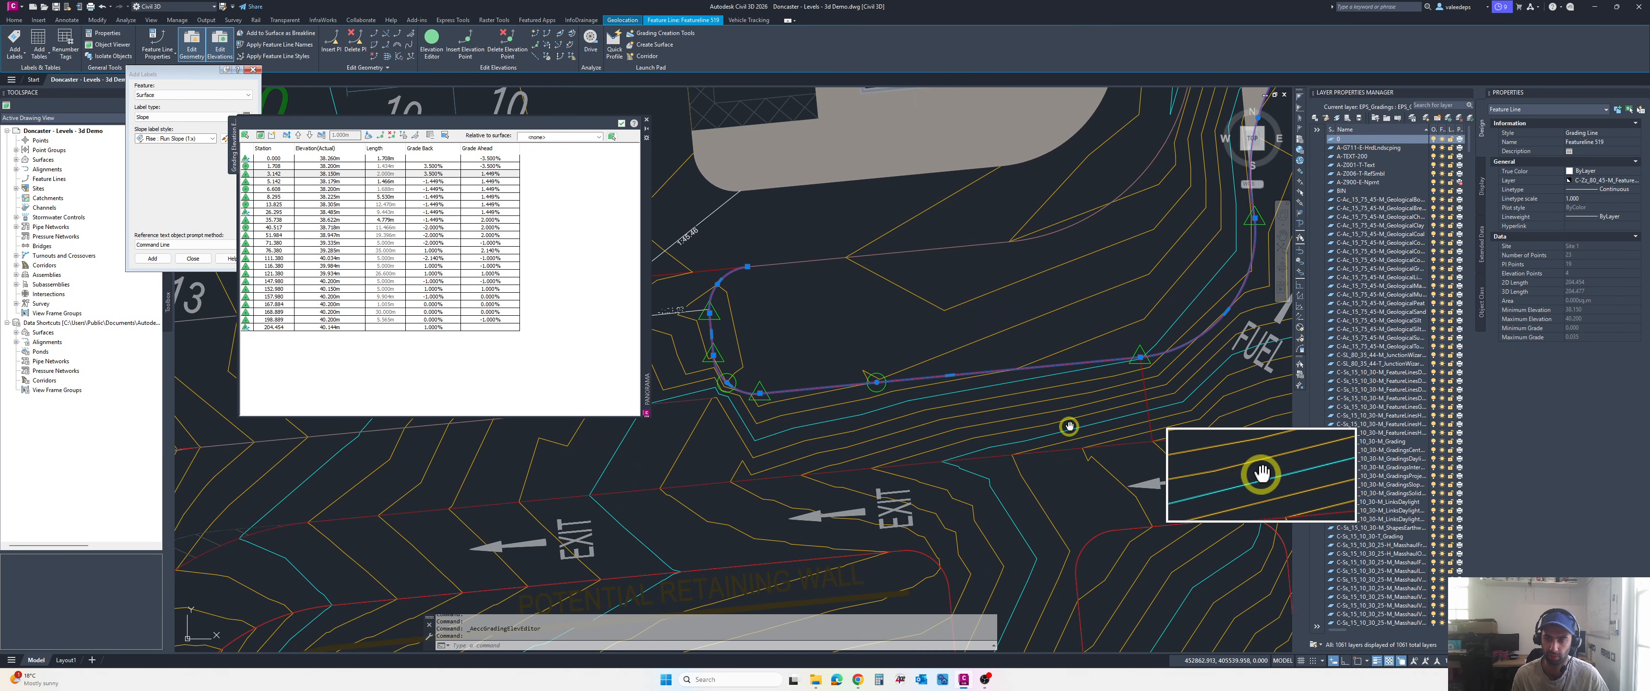
scroll(1025, 428, "down", 2)
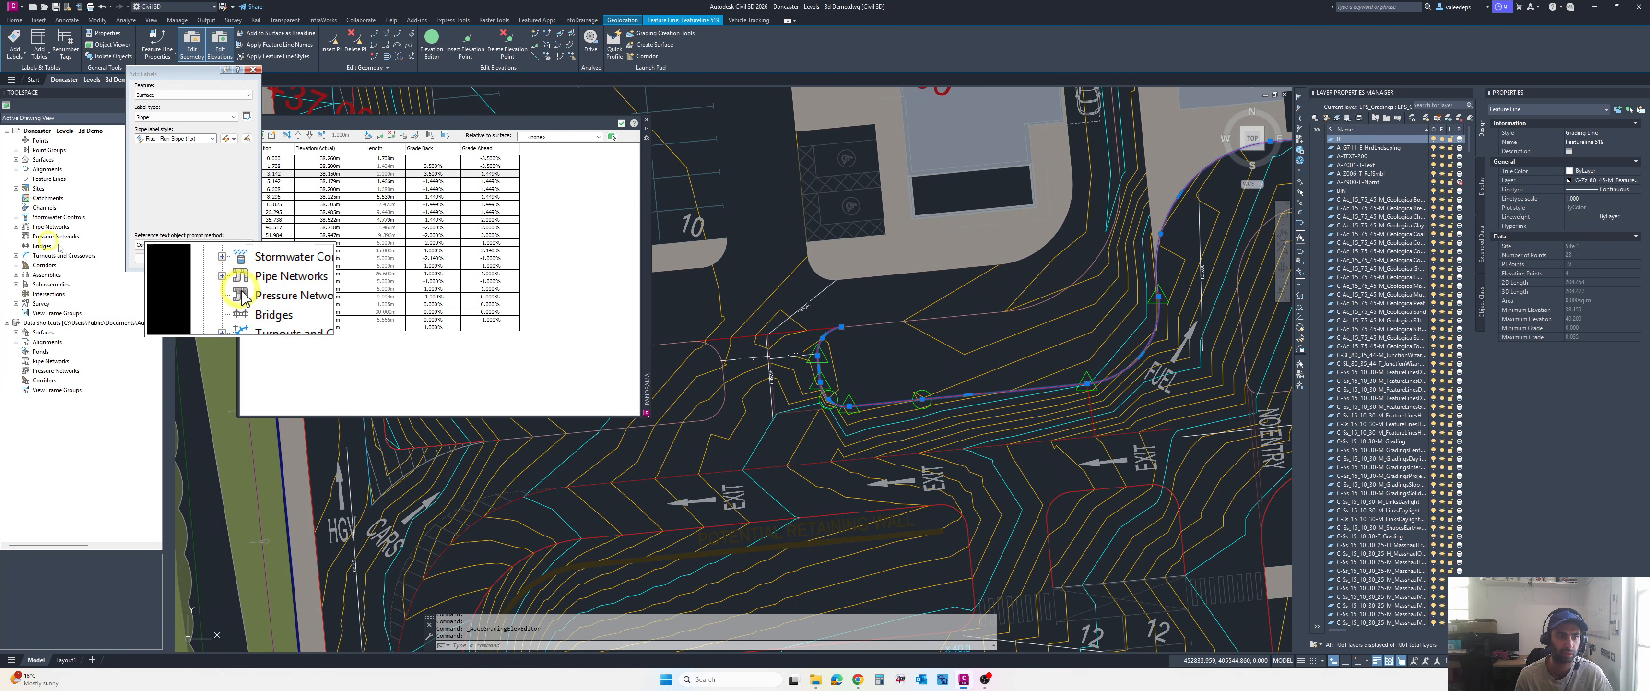
left_click(153, 258)
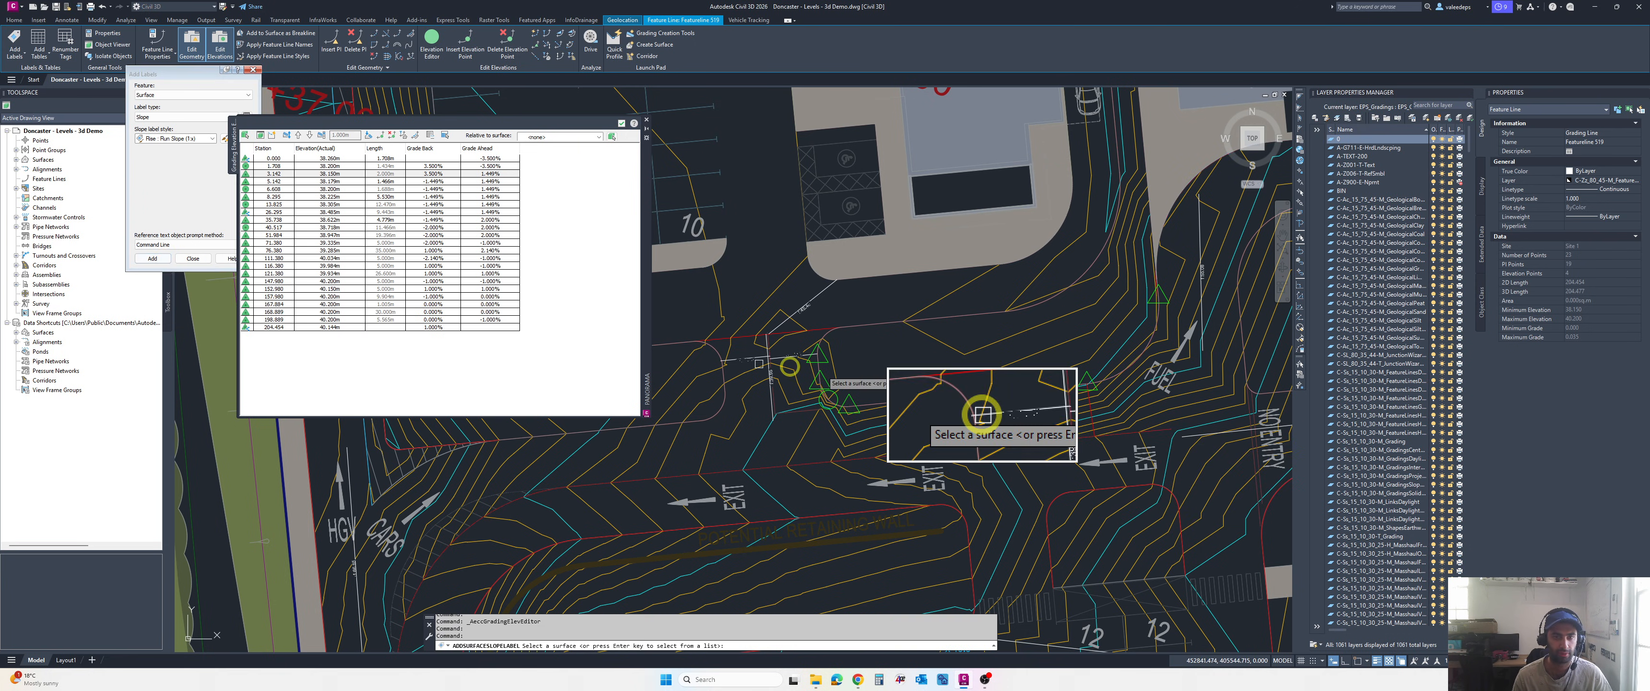
scroll(1000, 418, "up", 2)
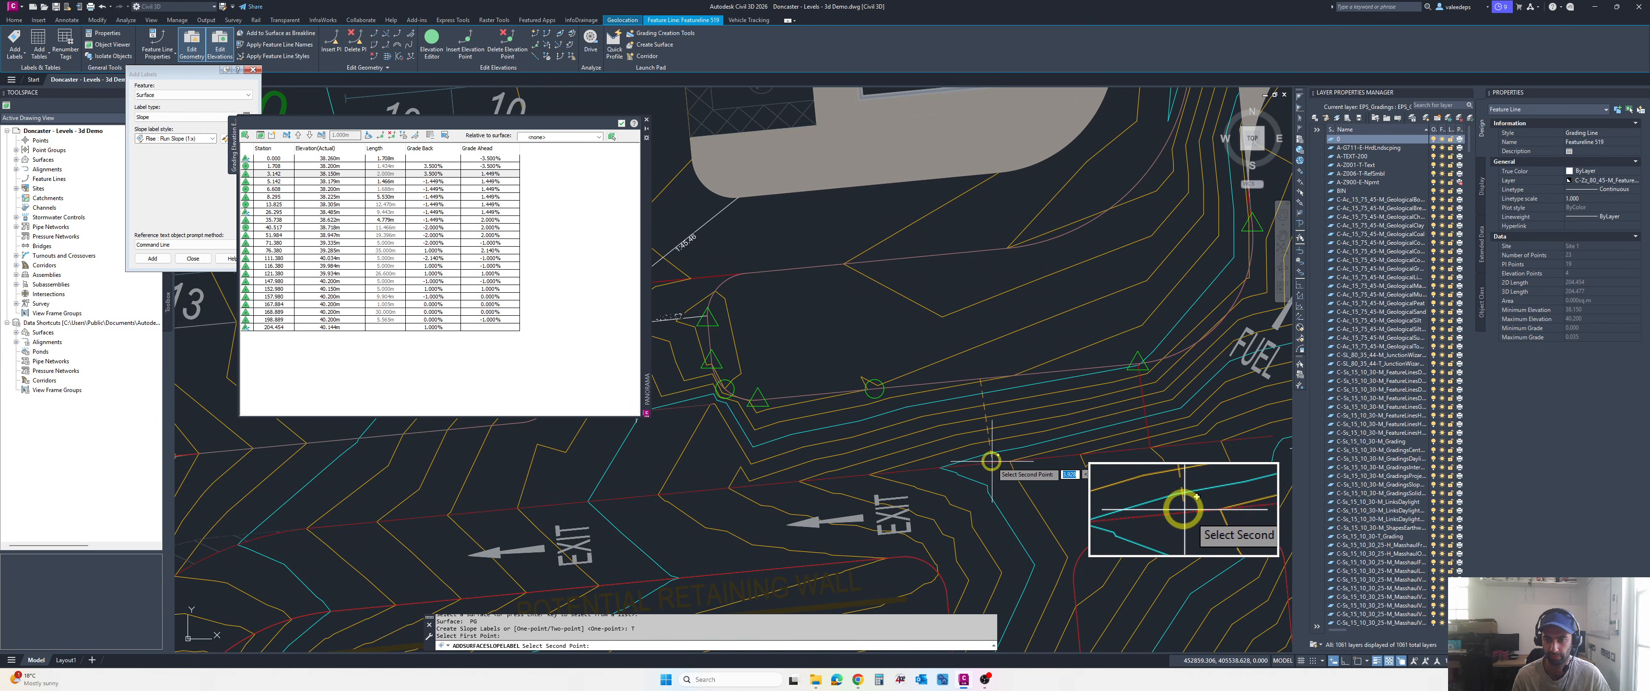
scroll(1001, 437, "up", 2)
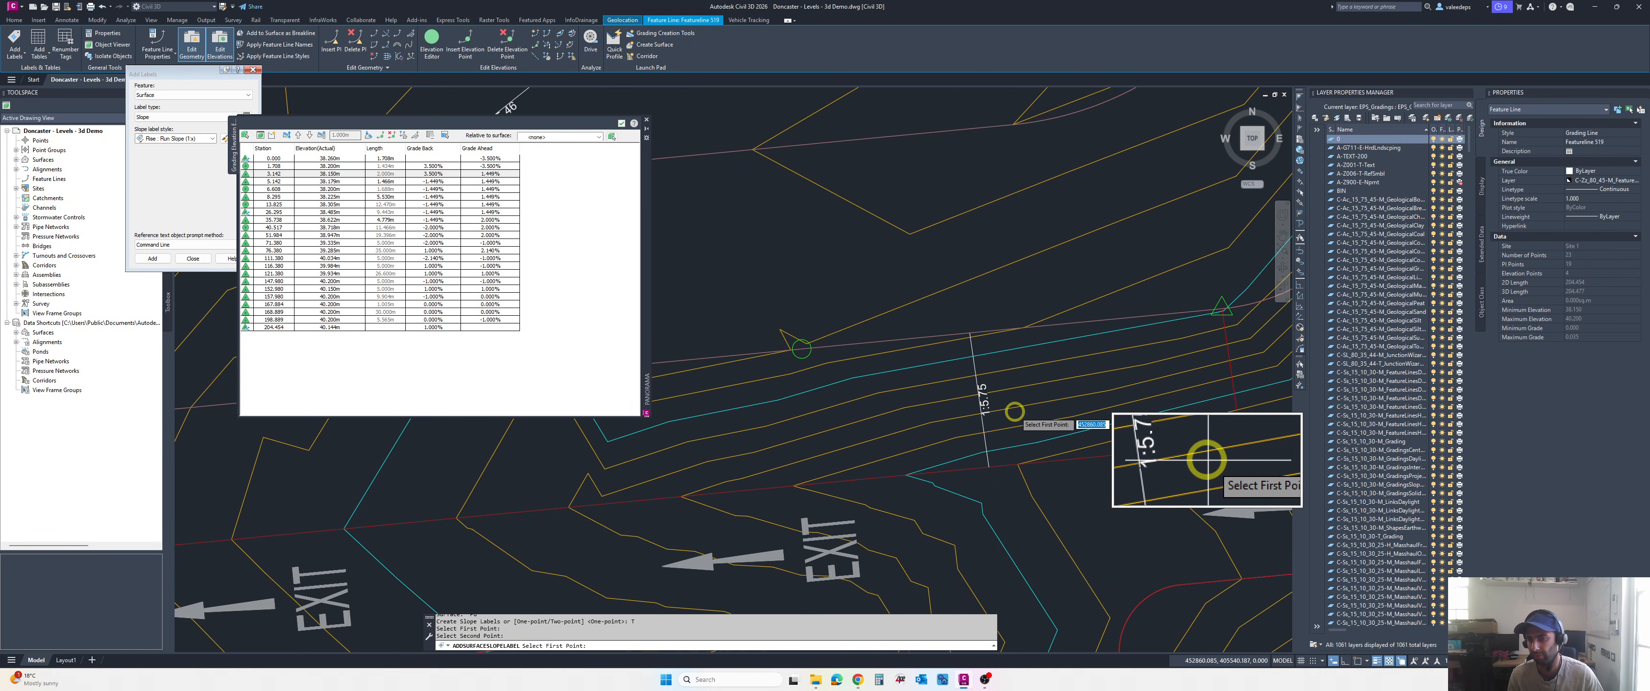
- Close the Elevation Editor and end the slope labelling command near the HGV fueling bays
scroll(1015, 410, "down", 2)
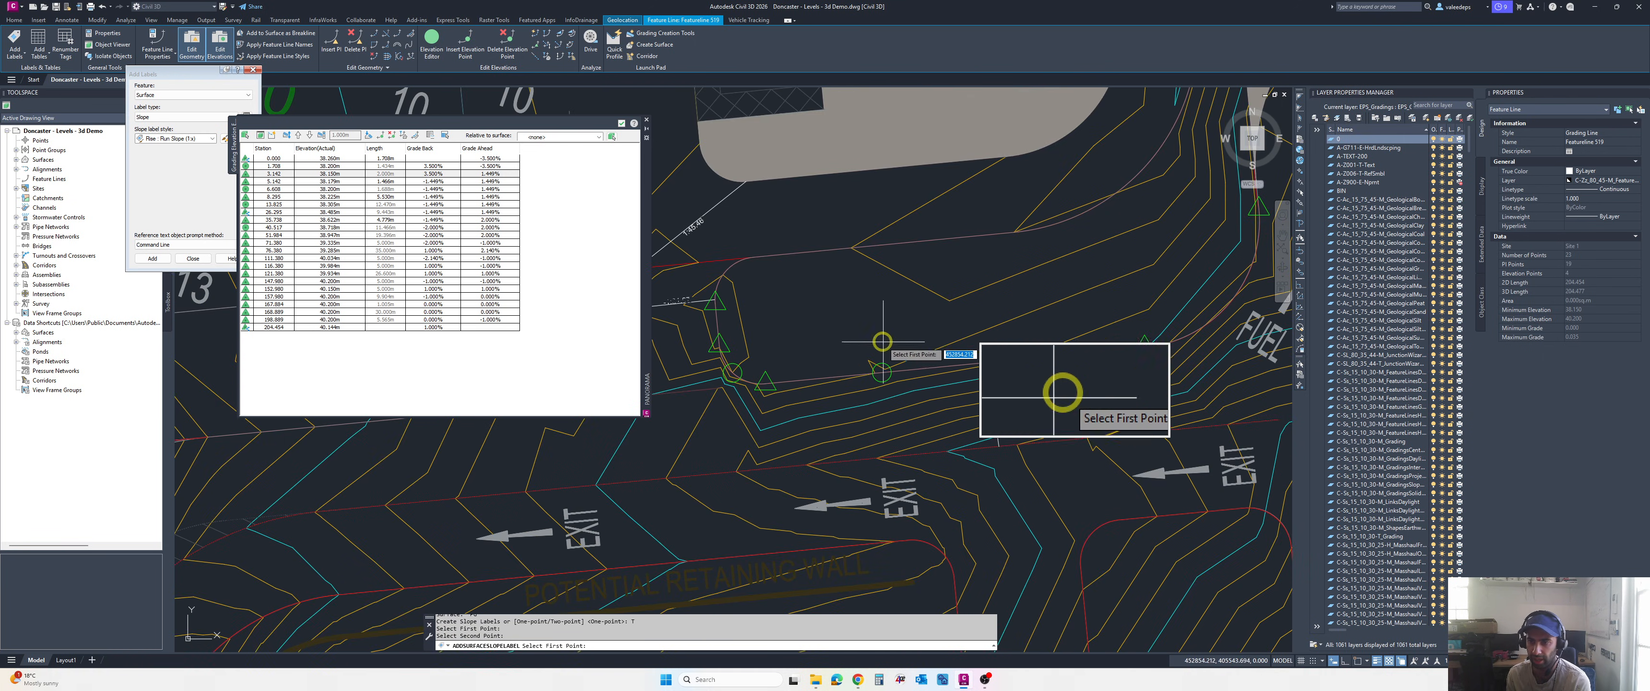
scroll(983, 356, "down", 2)
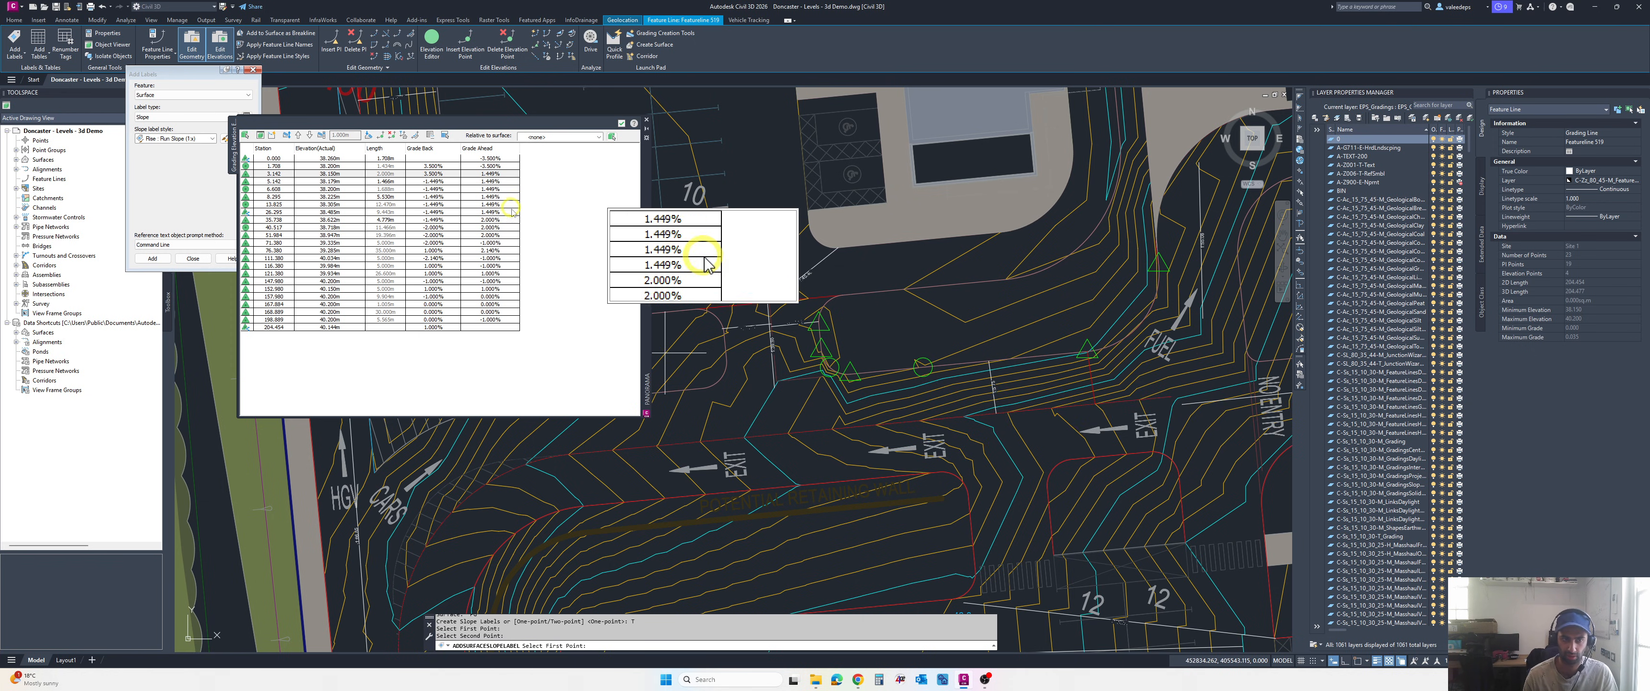
middle_click_drag(1024, 372, 1021, 367)
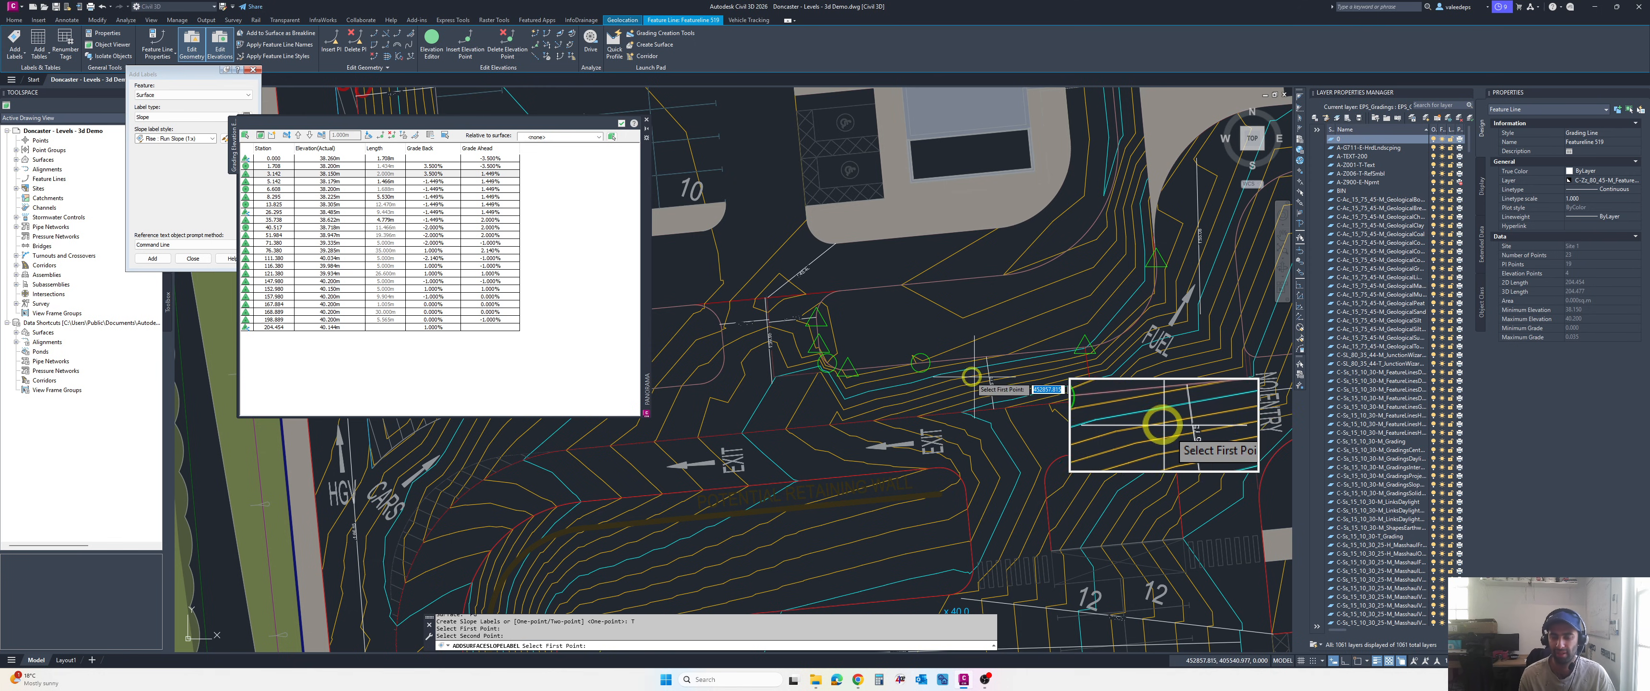
scroll(913, 384, "down", 3)
middle_click_drag(976, 314, 979, 335)
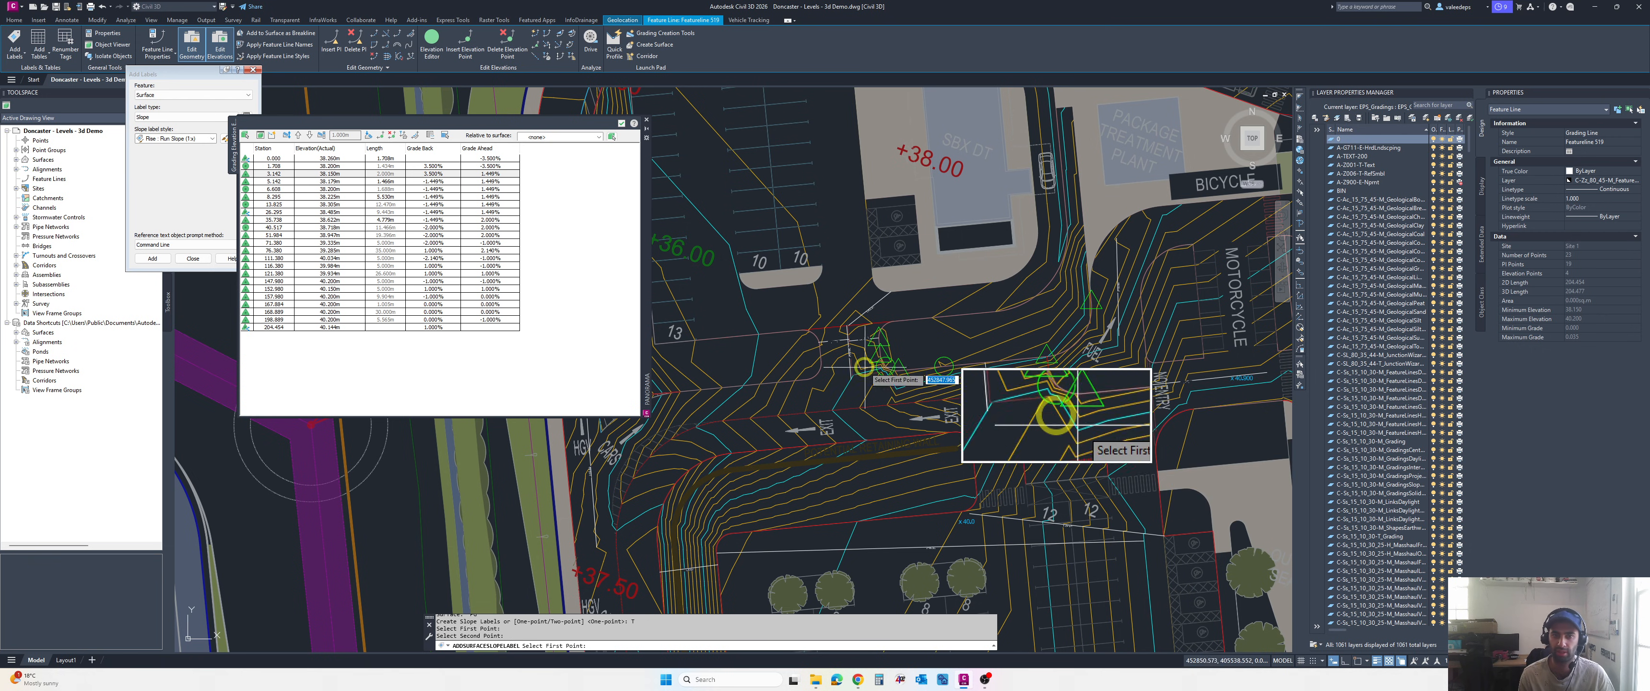
left_click(621, 123)
scroll(858, 337, "down", 5)
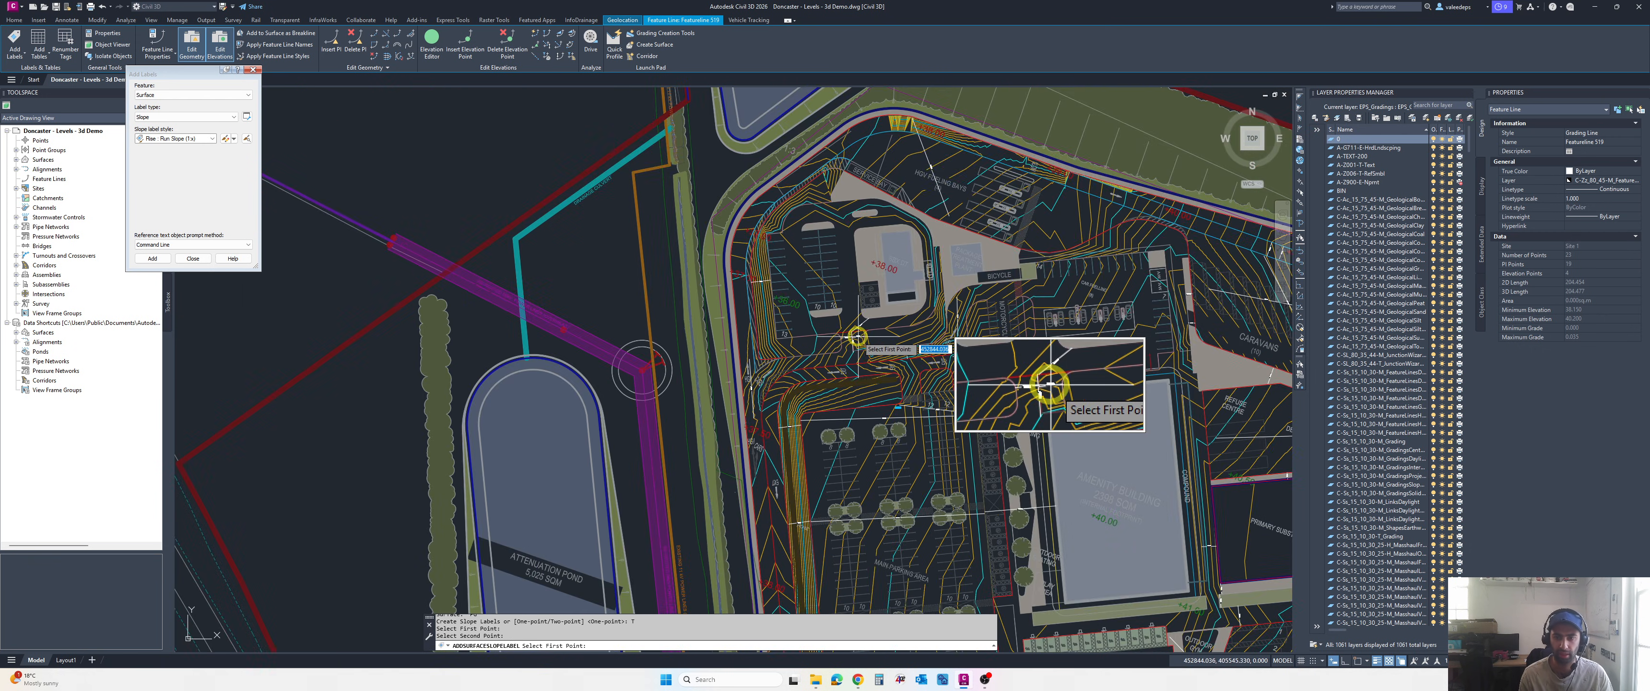
middle_click_drag(858, 336, 781, 348)
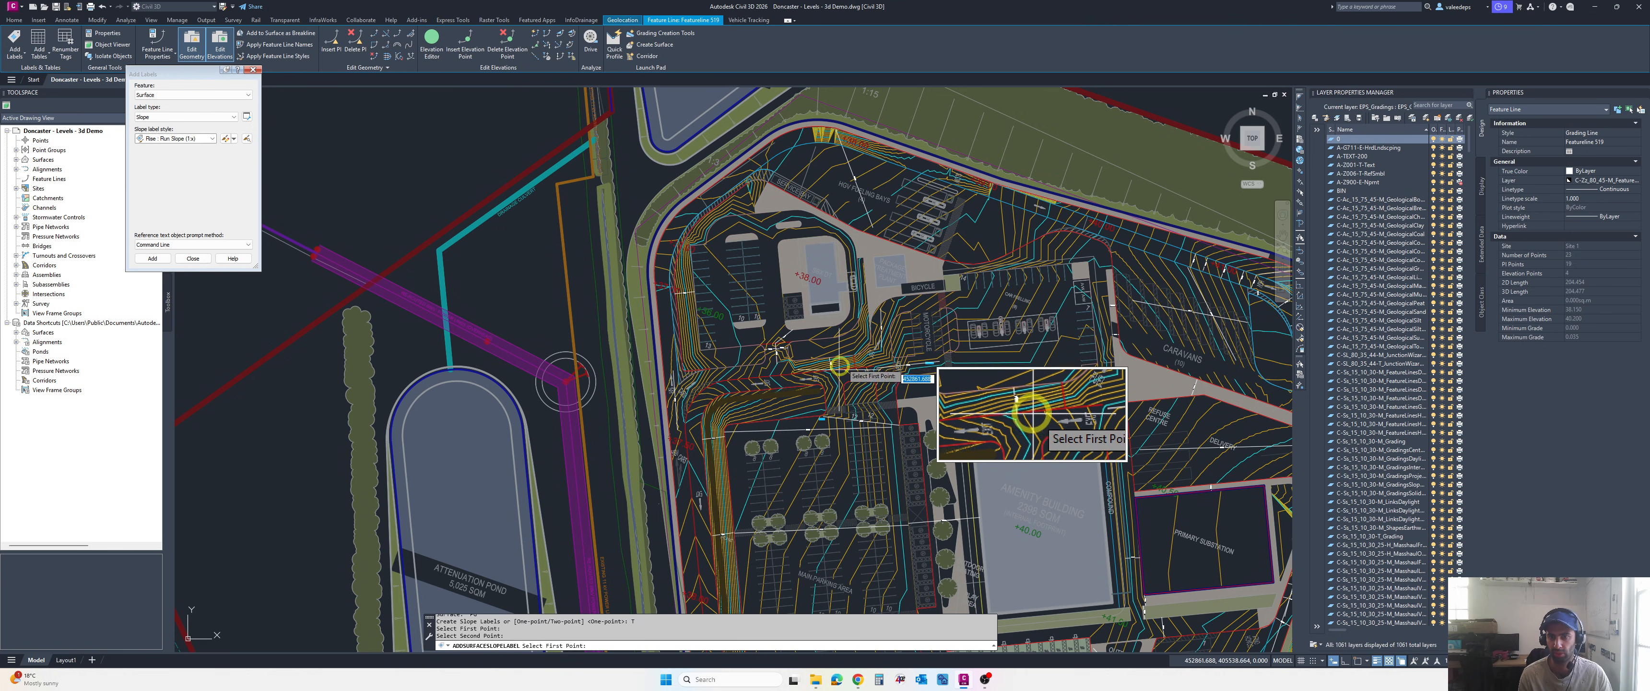
scroll(1057, 284, "up", 6)
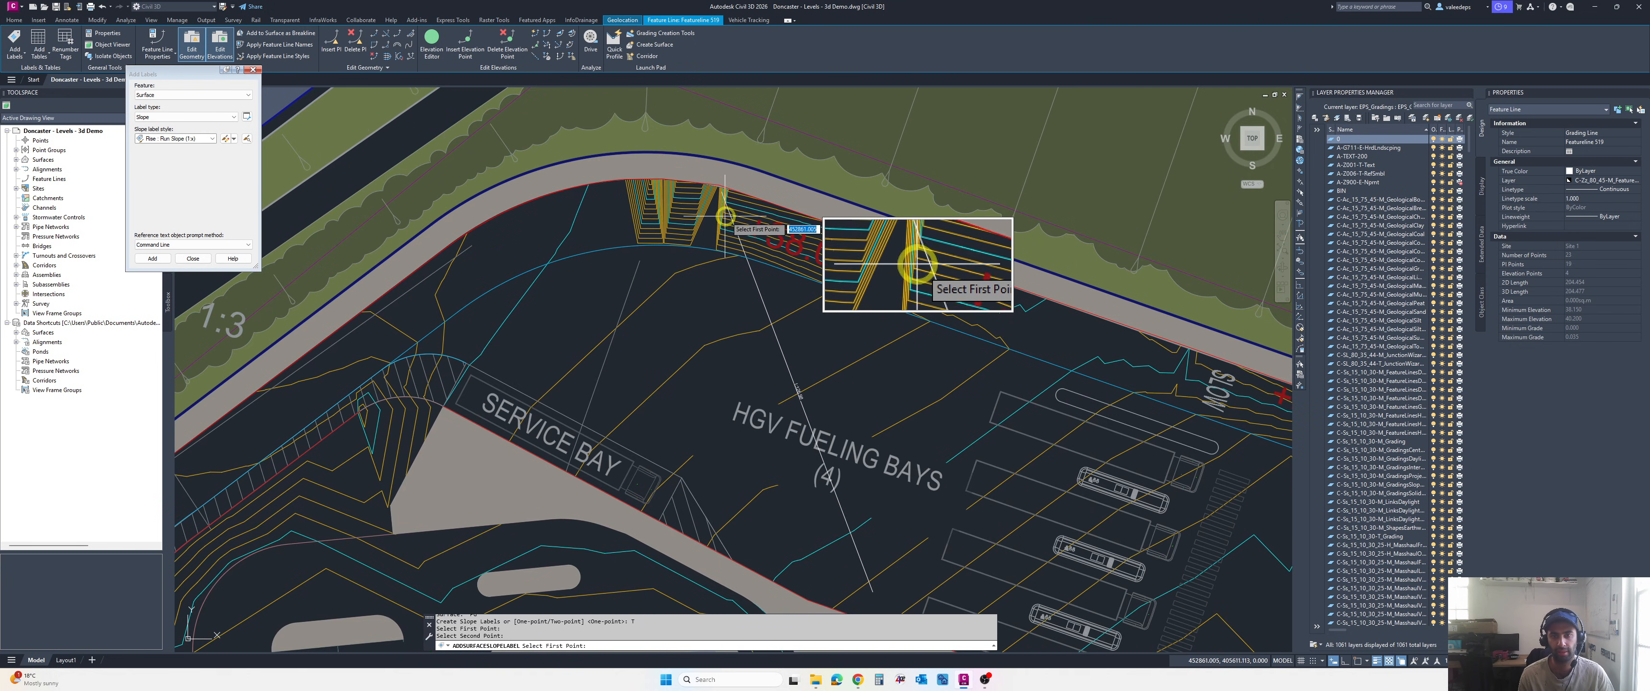
scroll(700, 210, "up", 1)
left_click(684, 217)
key("Escape")
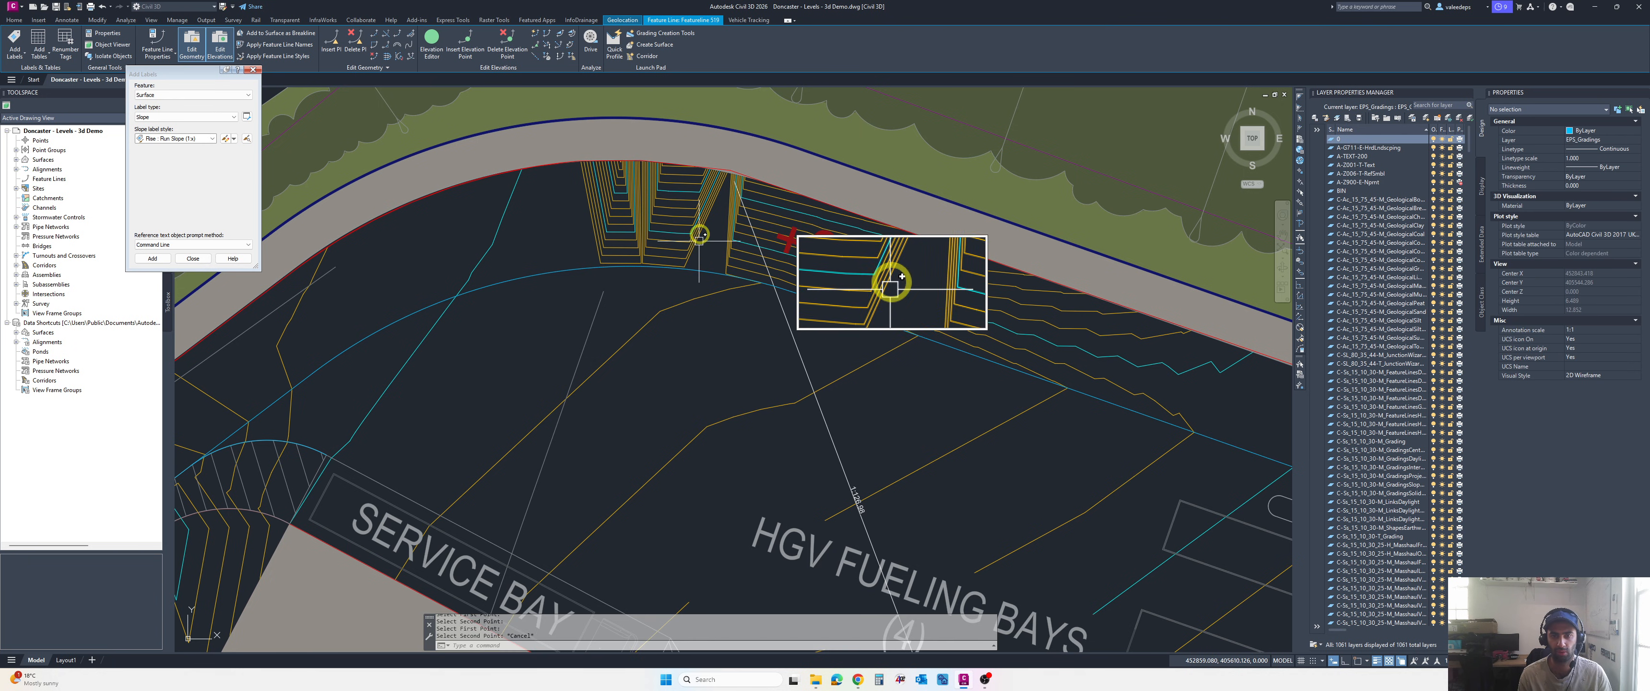
- Show the PG surface in the Model Viewer and zoom it to the two feature lines bounding the slope north of the HGV fueling bays
left_click(698, 225)
right_click(697, 215)
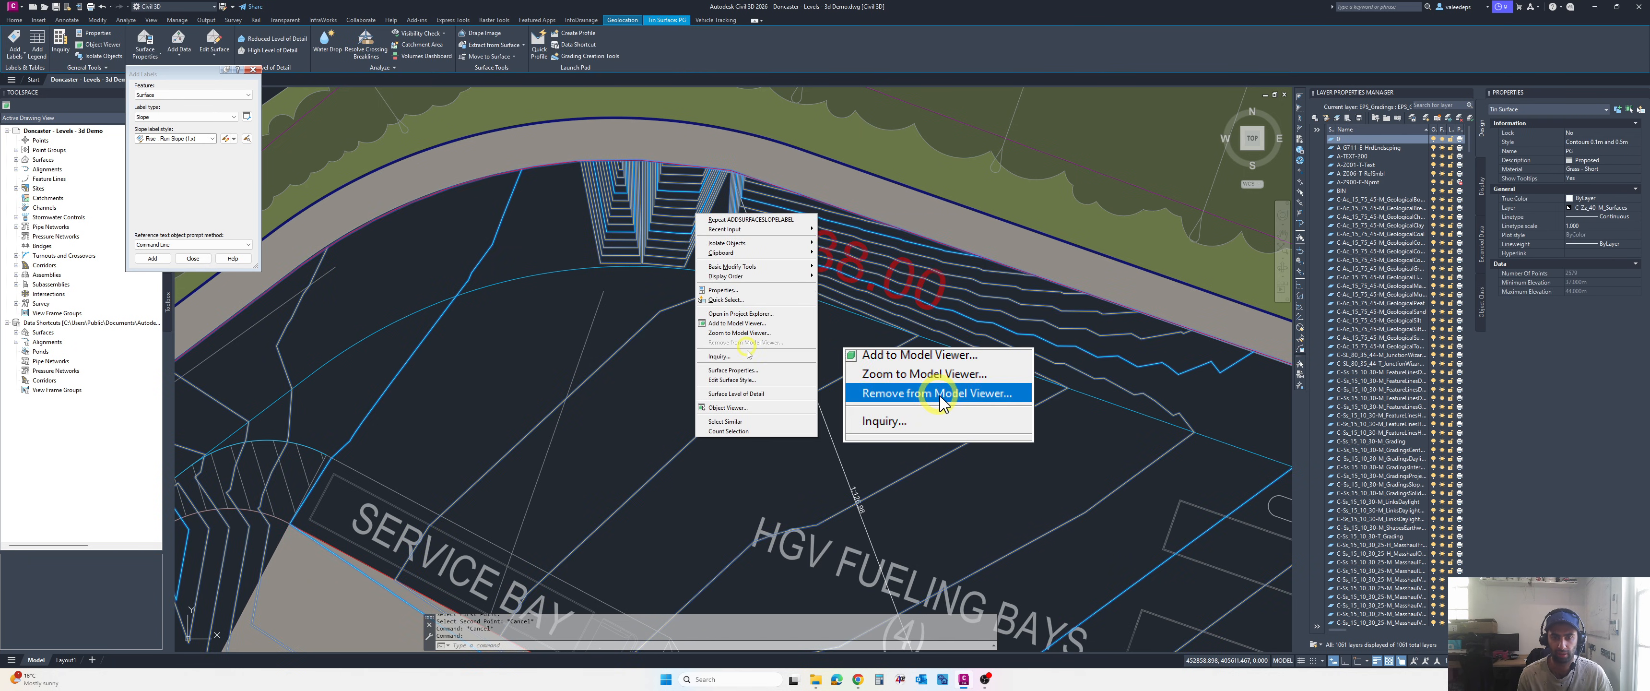
left_click(750, 323)
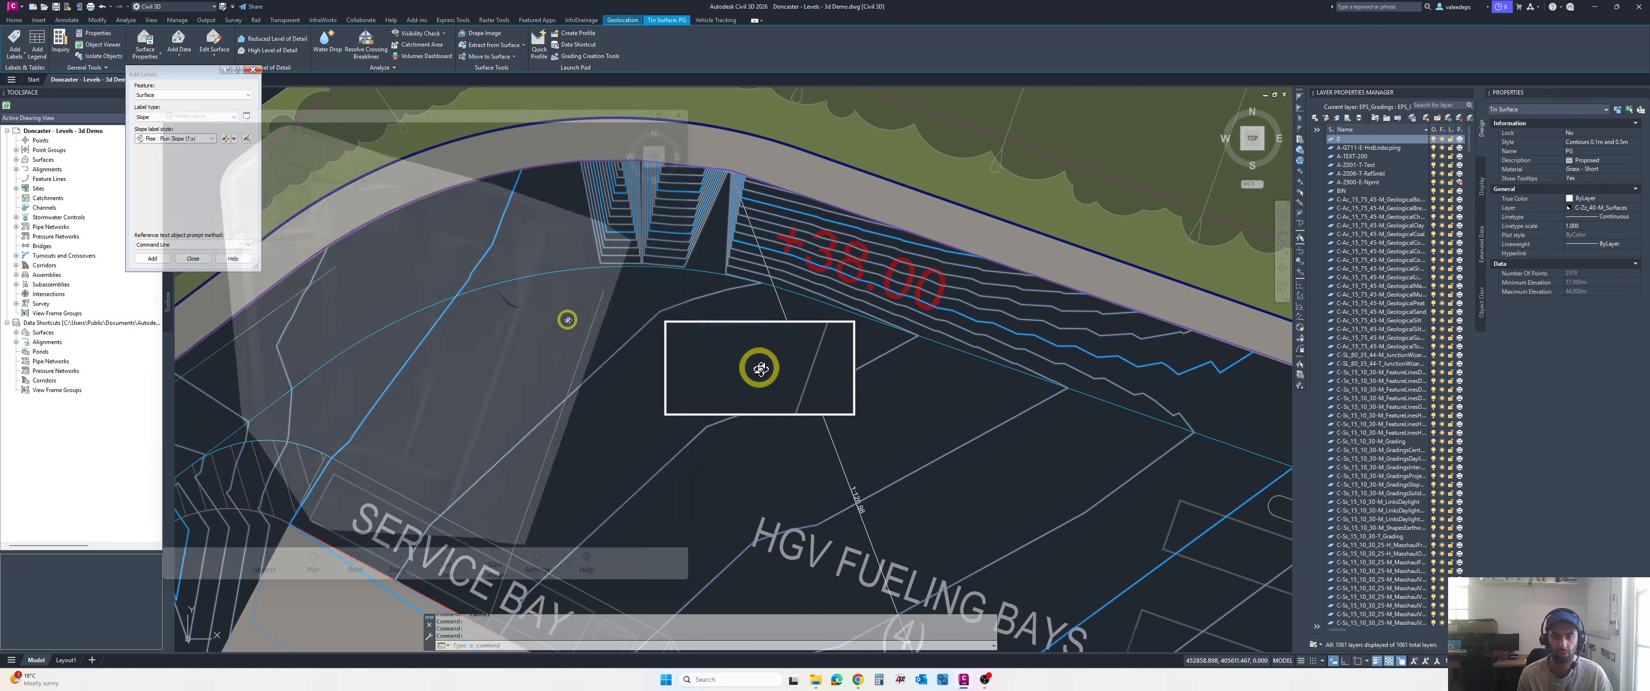
left_click(1009, 252)
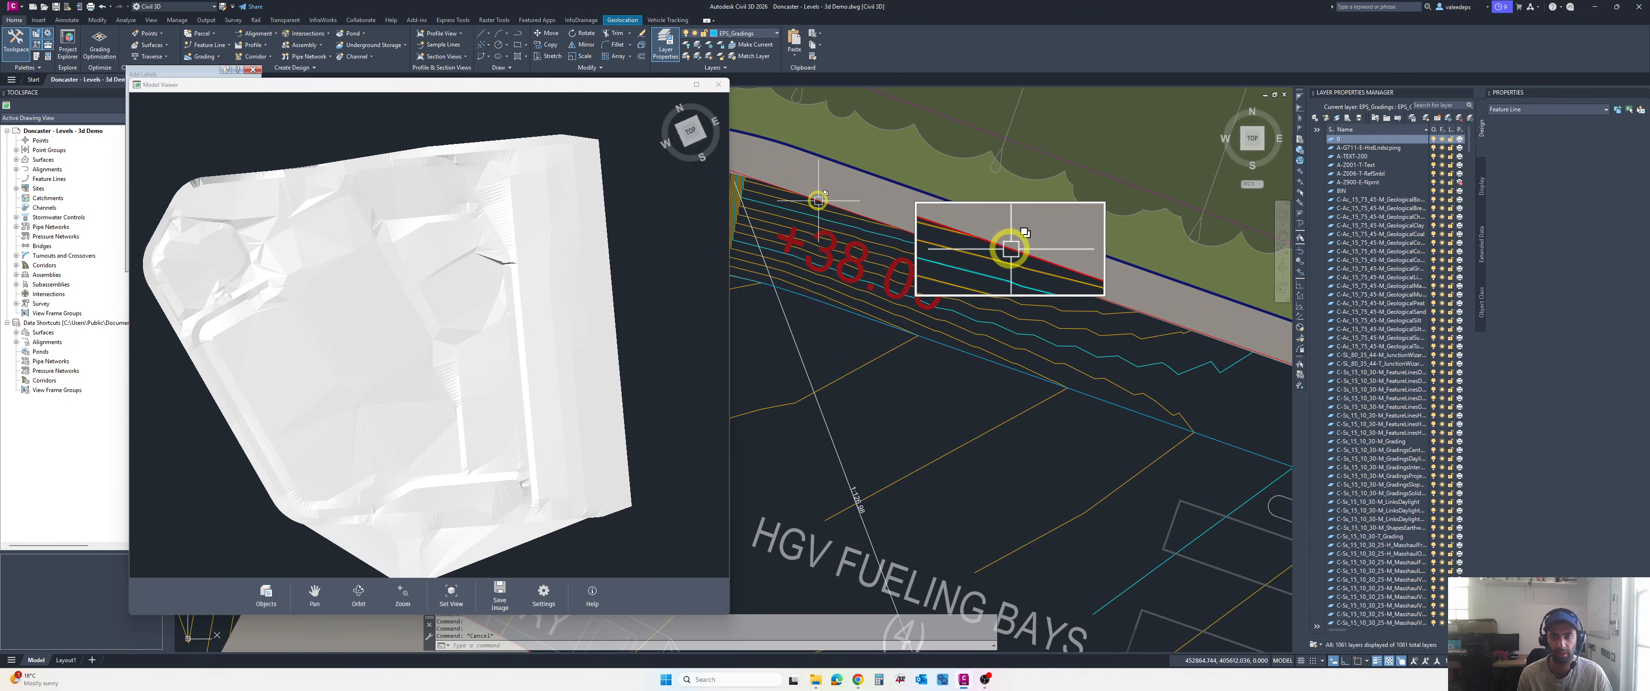
left_click(1030, 352)
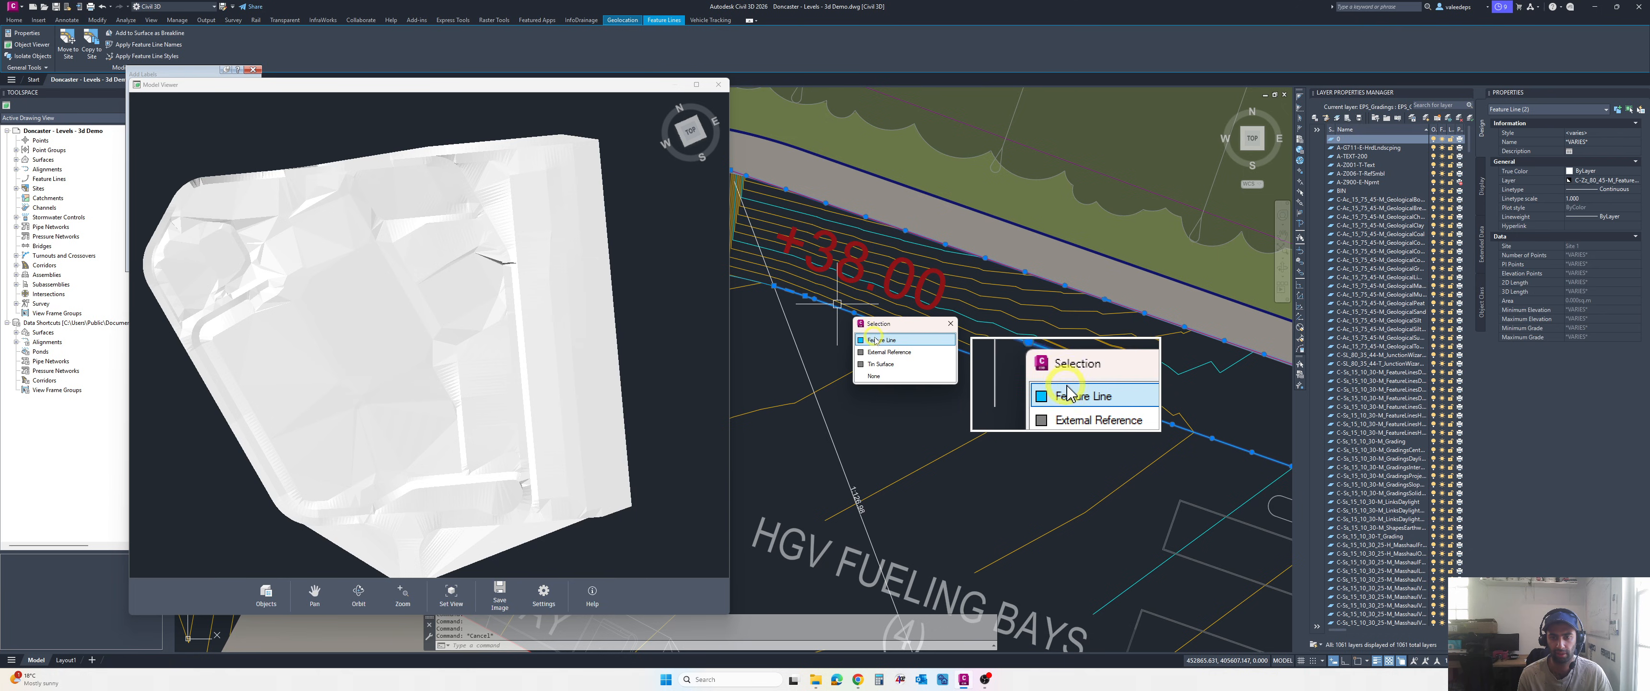
left_click(877, 342)
right_click(878, 345)
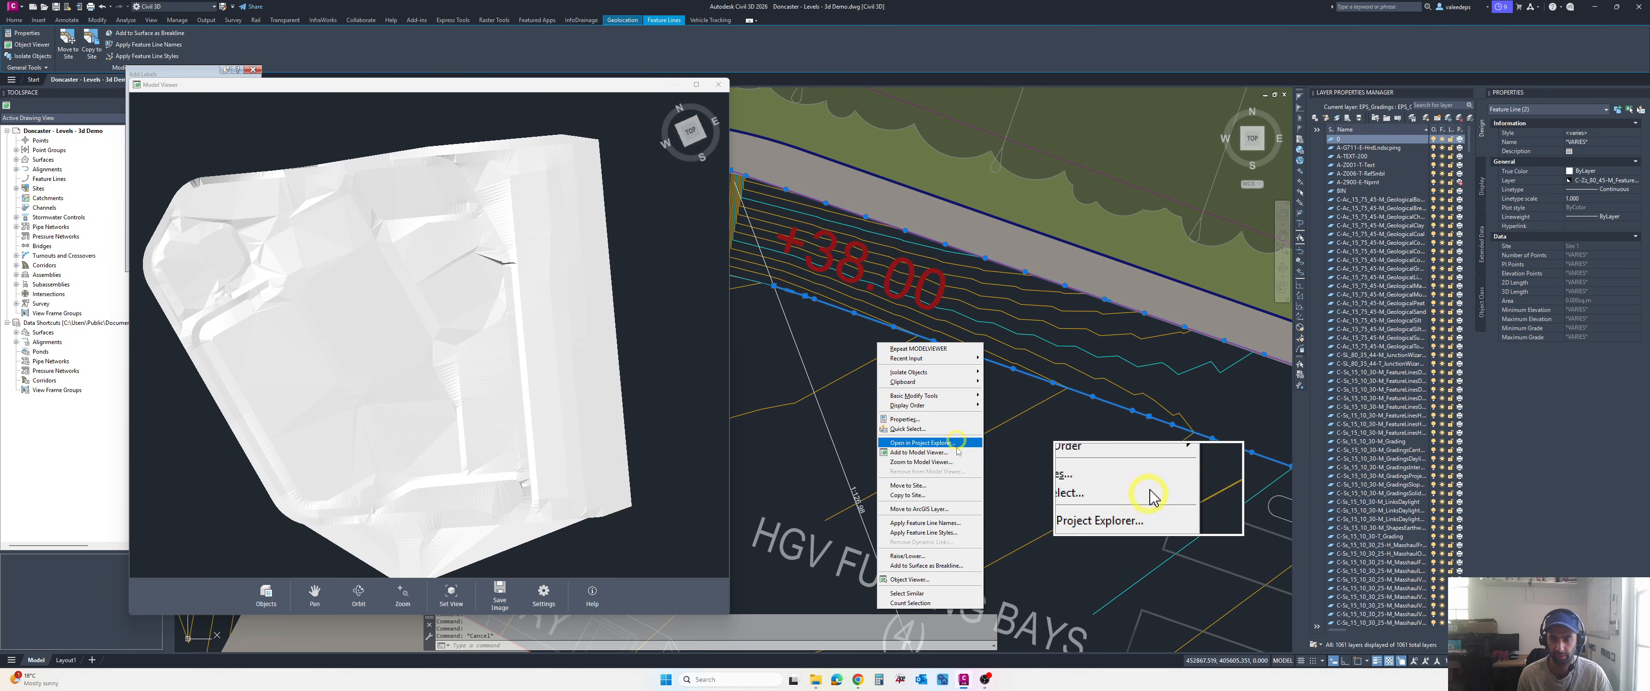
left_click(921, 462)
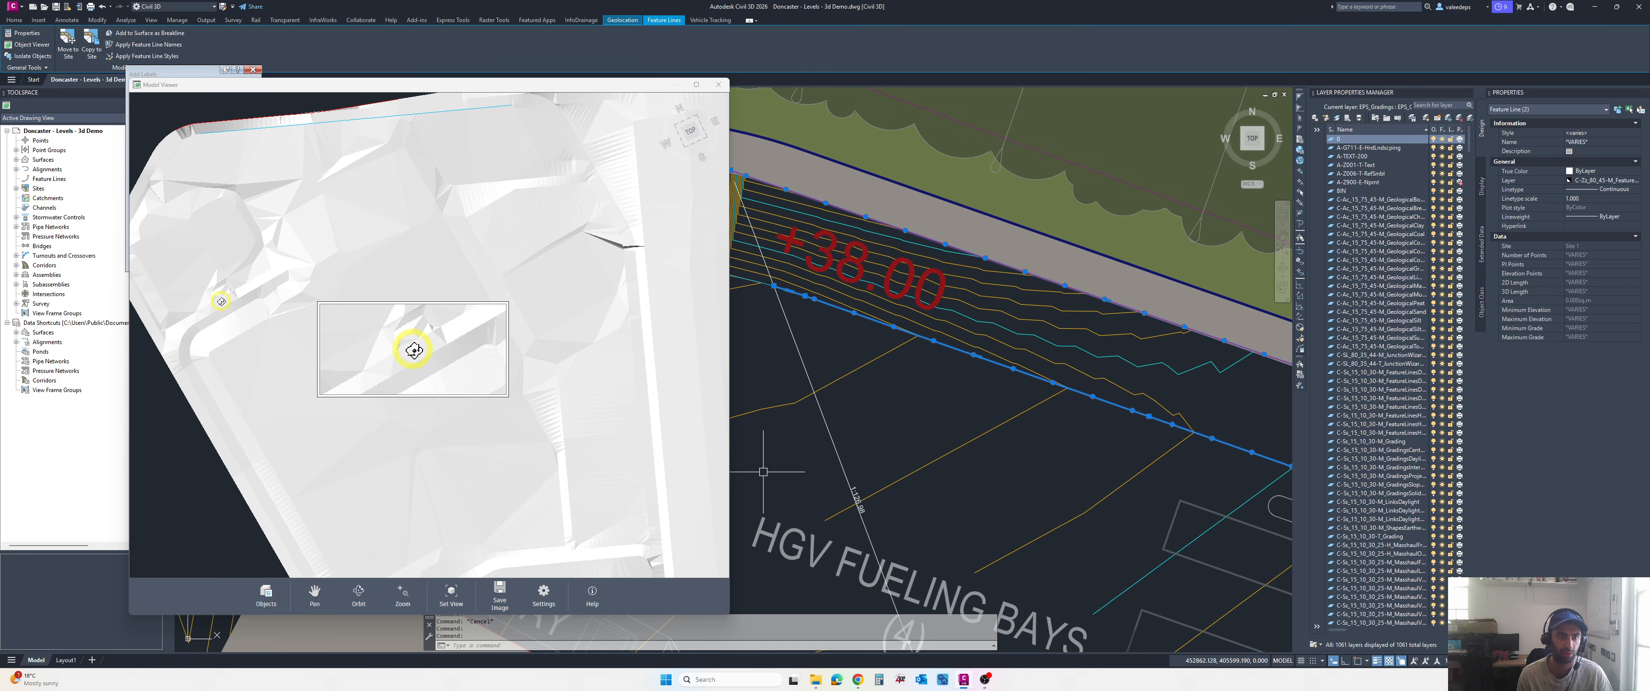
- Examine the slope between the two feature lines from low angles in the 3D view, and clear the drawing selection
middle_click_drag(282, 246, 482, 233)
left_click_drag(322, 208, 293, 402)
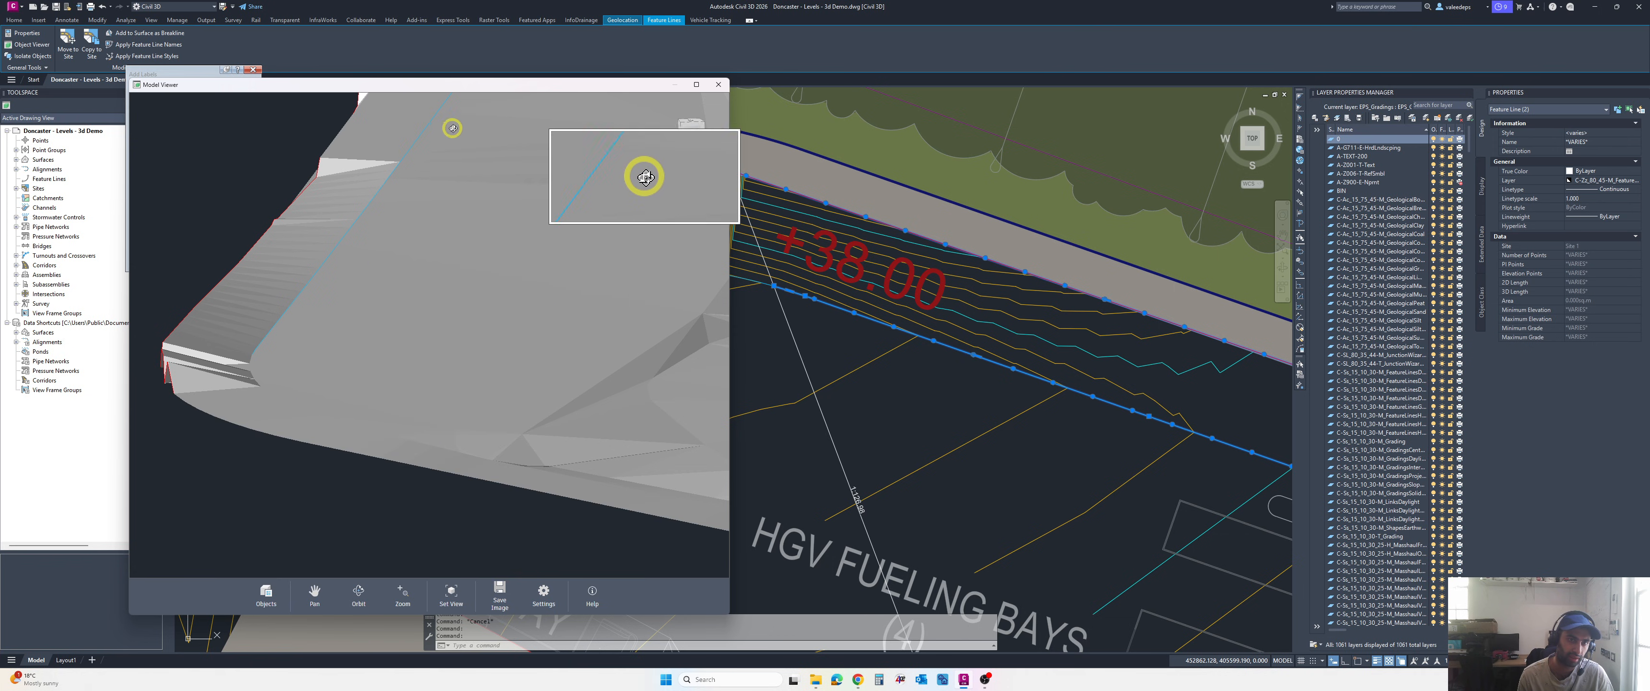
left_click_drag(396, 220, 362, 235)
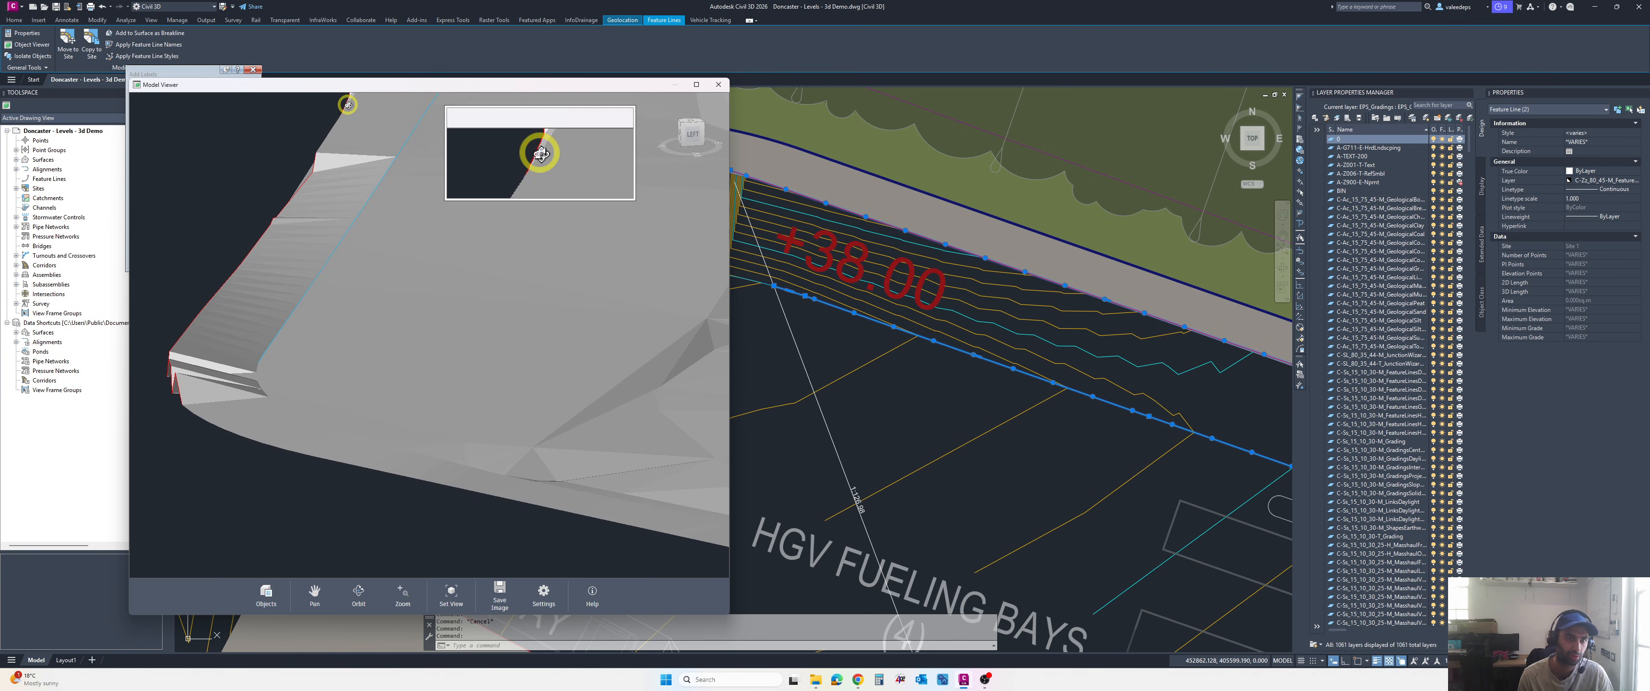
scroll(827, 269, "down", 5)
right_click(888, 292)
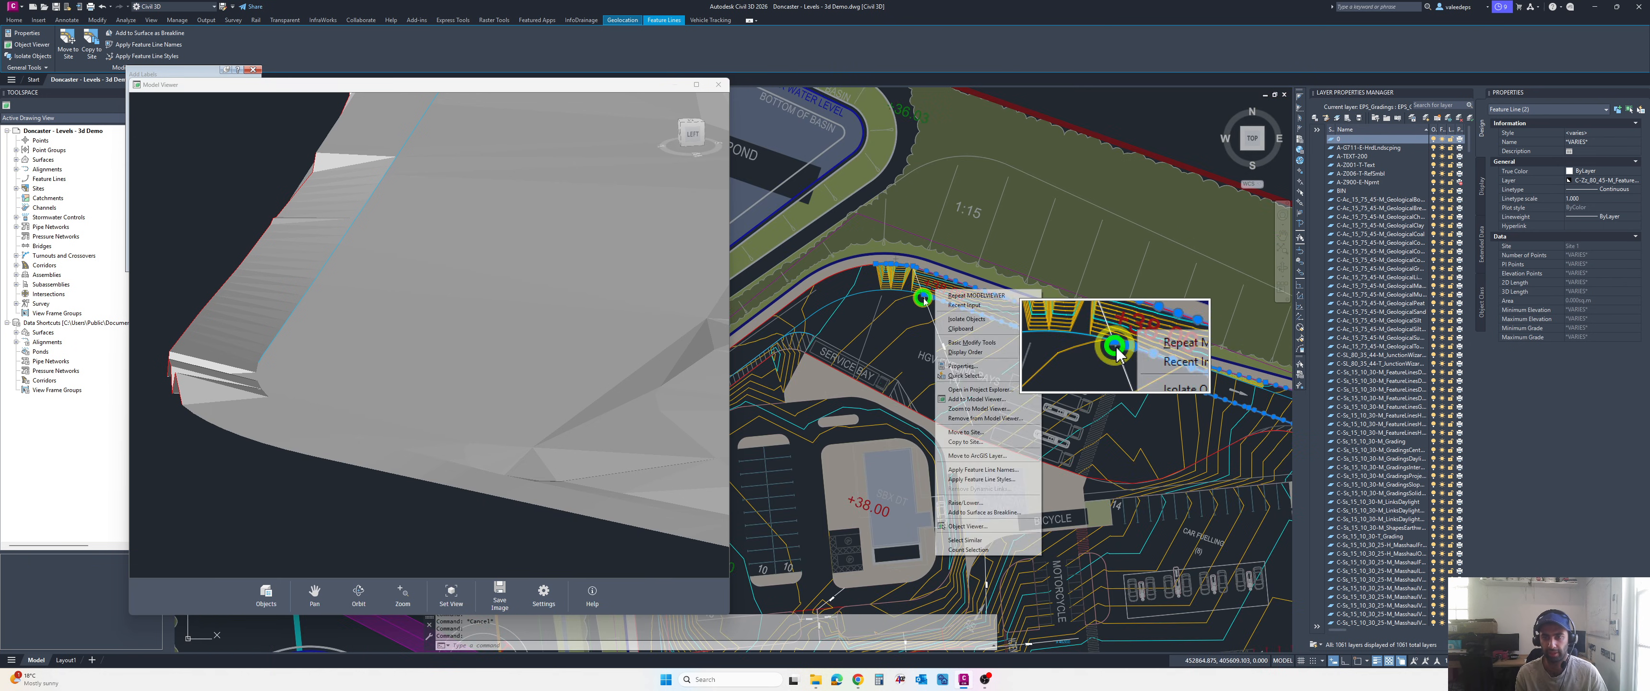
key("Escape")
key("Escape")
scroll(1057, 352, "up", 5)
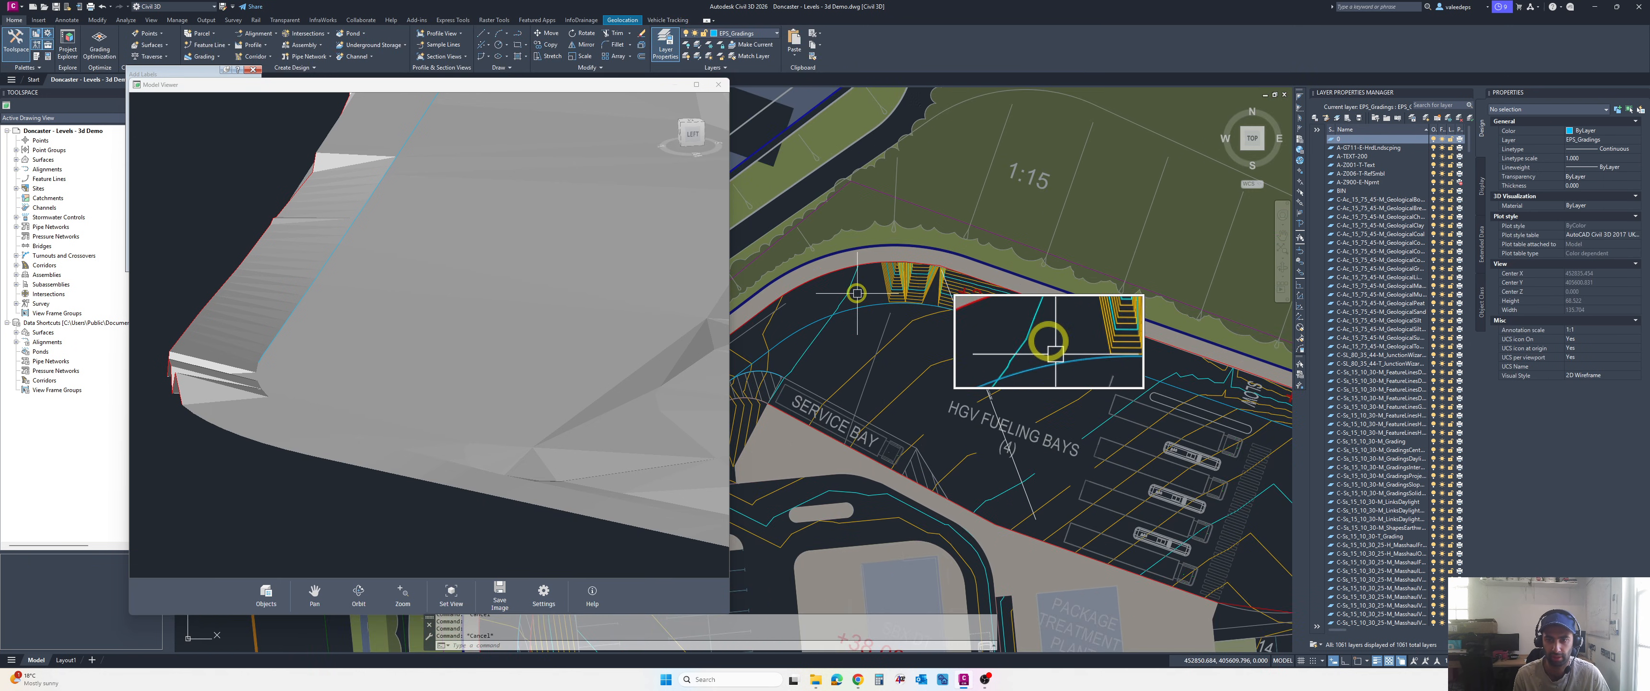
left_click_drag(666, 423, 554, 432)
left_click_drag(360, 383, 301, 383)
scroll(932, 258, "up", 5)
- Check the feature lines meeting at the western end of the closely spaced contours north of the service bay, and clear the selection
left_click(1133, 273)
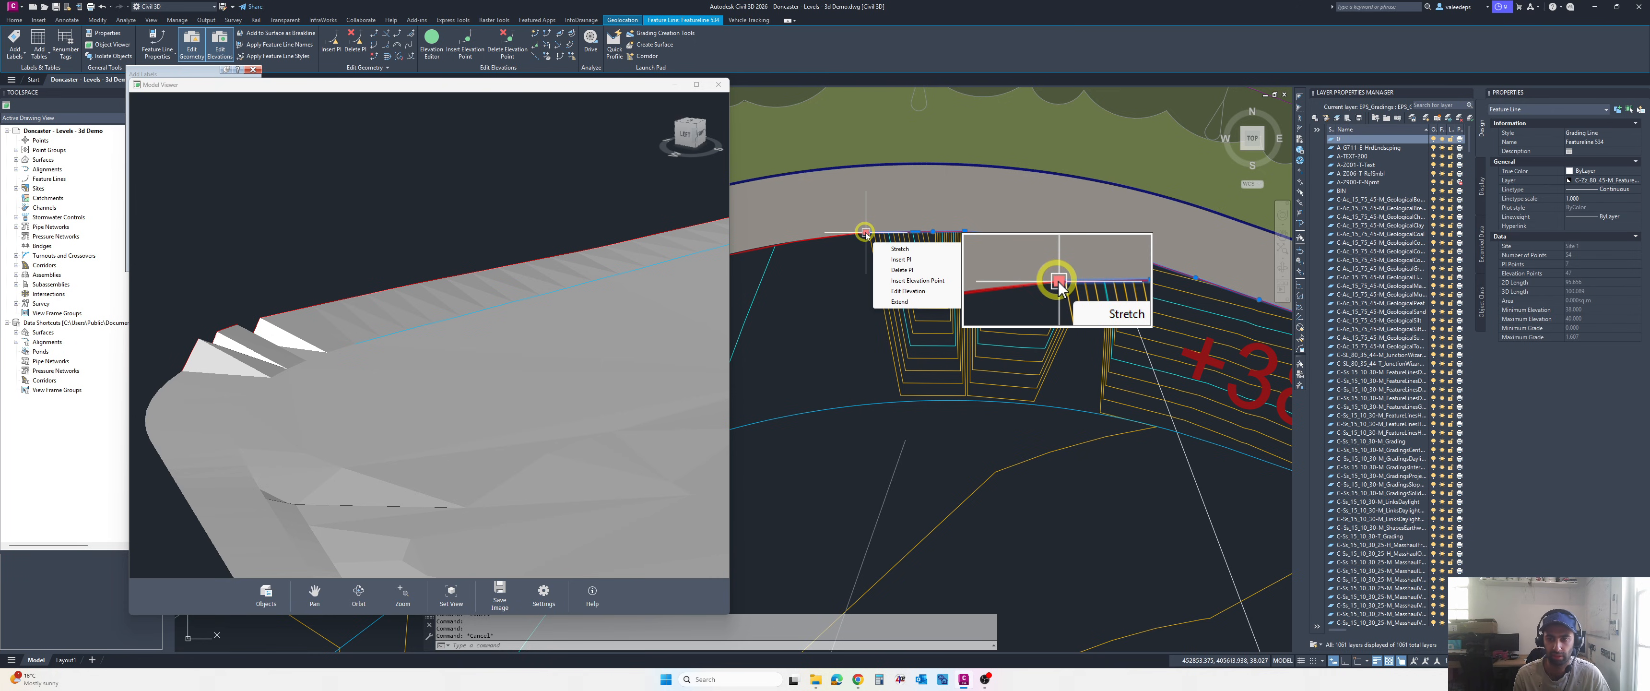
left_click(832, 229)
left_click(873, 275)
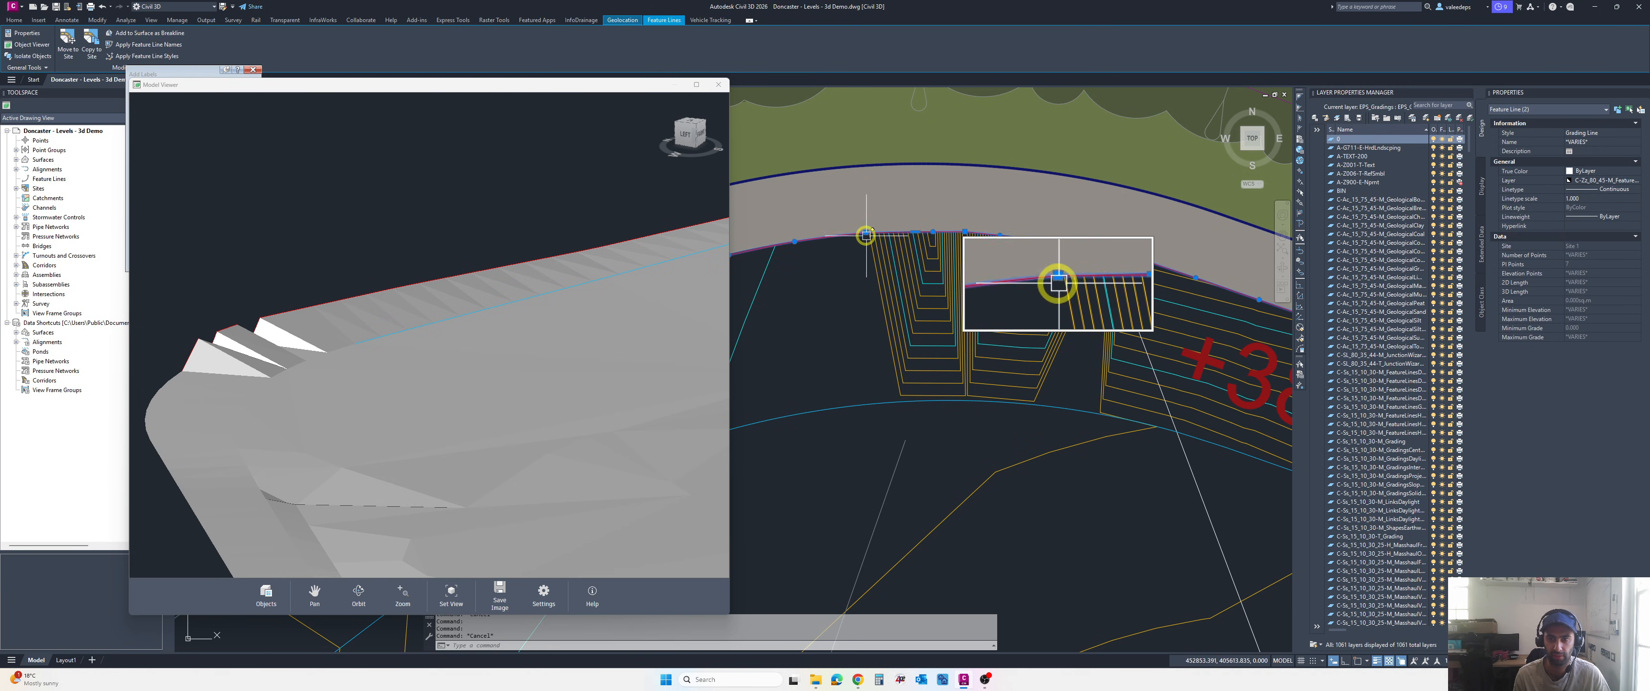
key("Escape")
key("Escape")
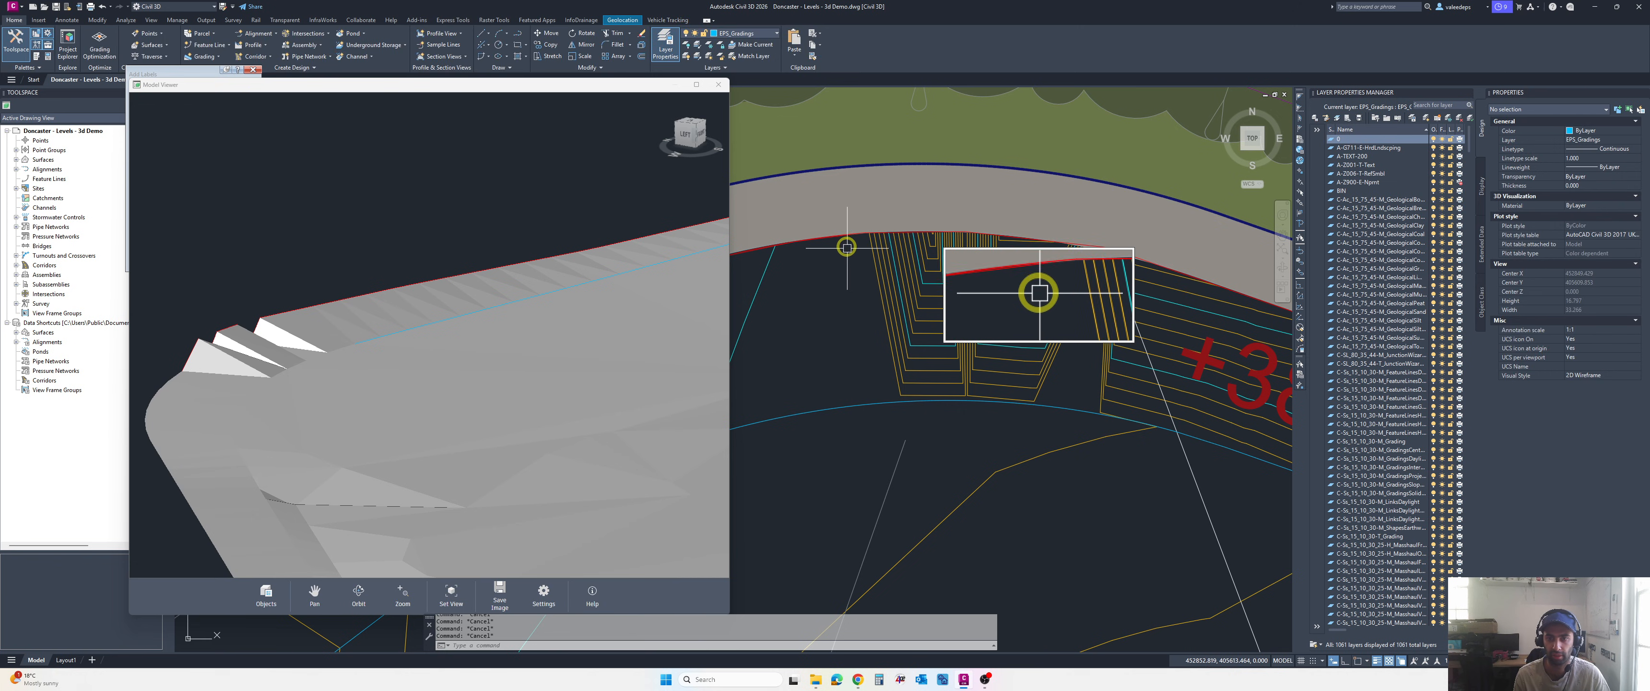
left_click(866, 233)
left_click(879, 269)
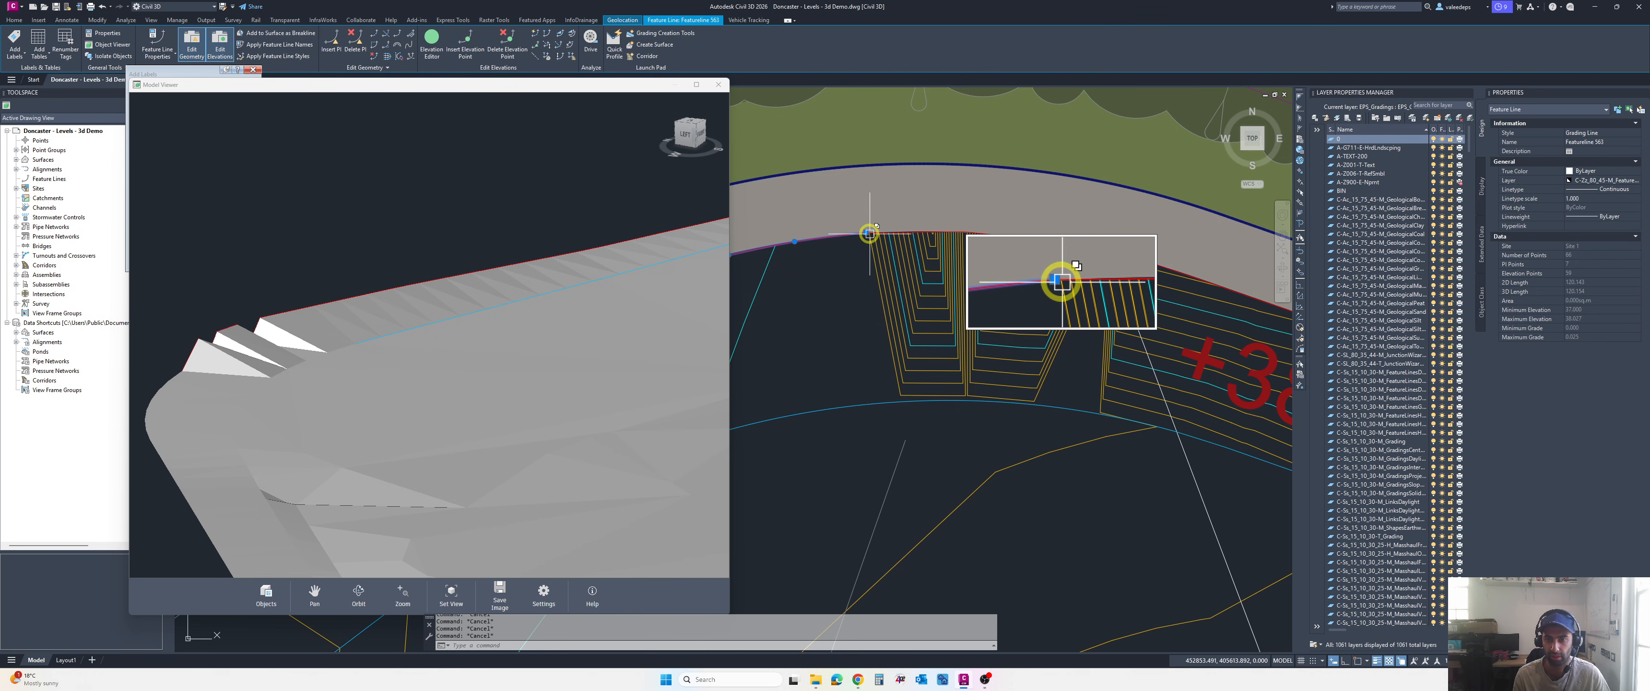
key("Escape")
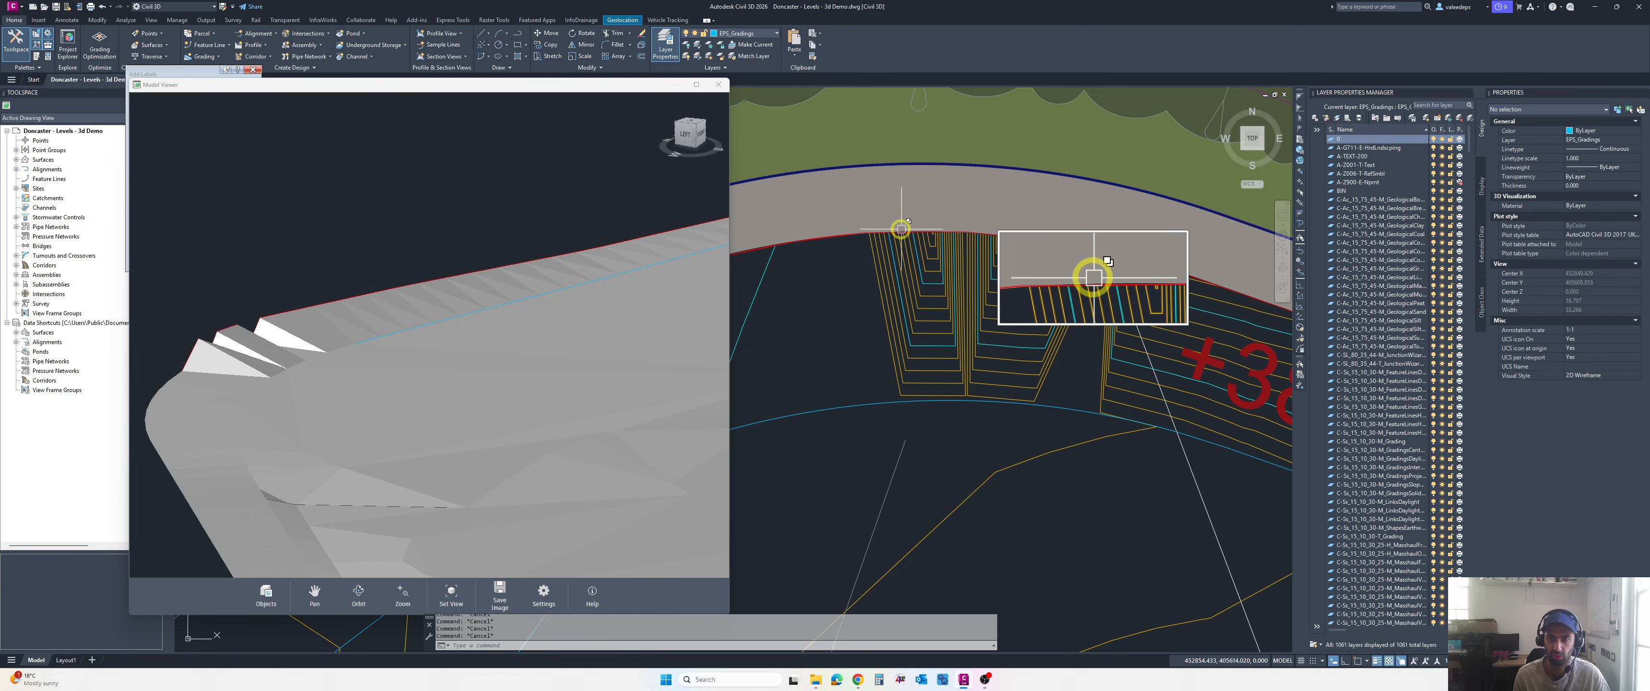
- Check the grading feature line along the northern road edge from the HGV fueling bays eastwards, in plan and in 3D, and clear the selection
left_click(902, 231)
left_click(943, 267)
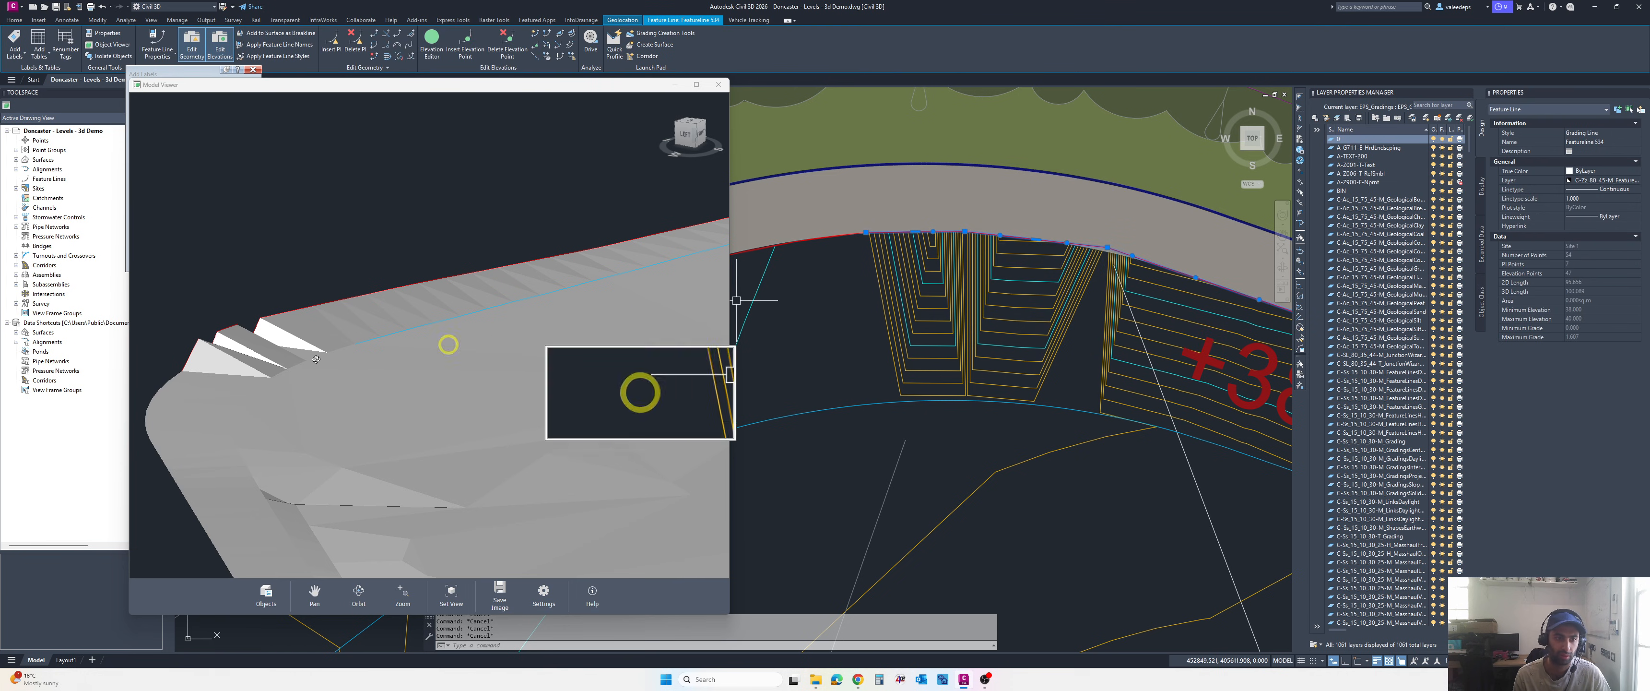
mouse_move(446, 343)
left_mouse_down()
mouse_move(305, 342)
mouse_move(407, 285)
mouse_move(317, 206)
mouse_move(392, 184)
mouse_move(364, 198)
left_mouse_up()
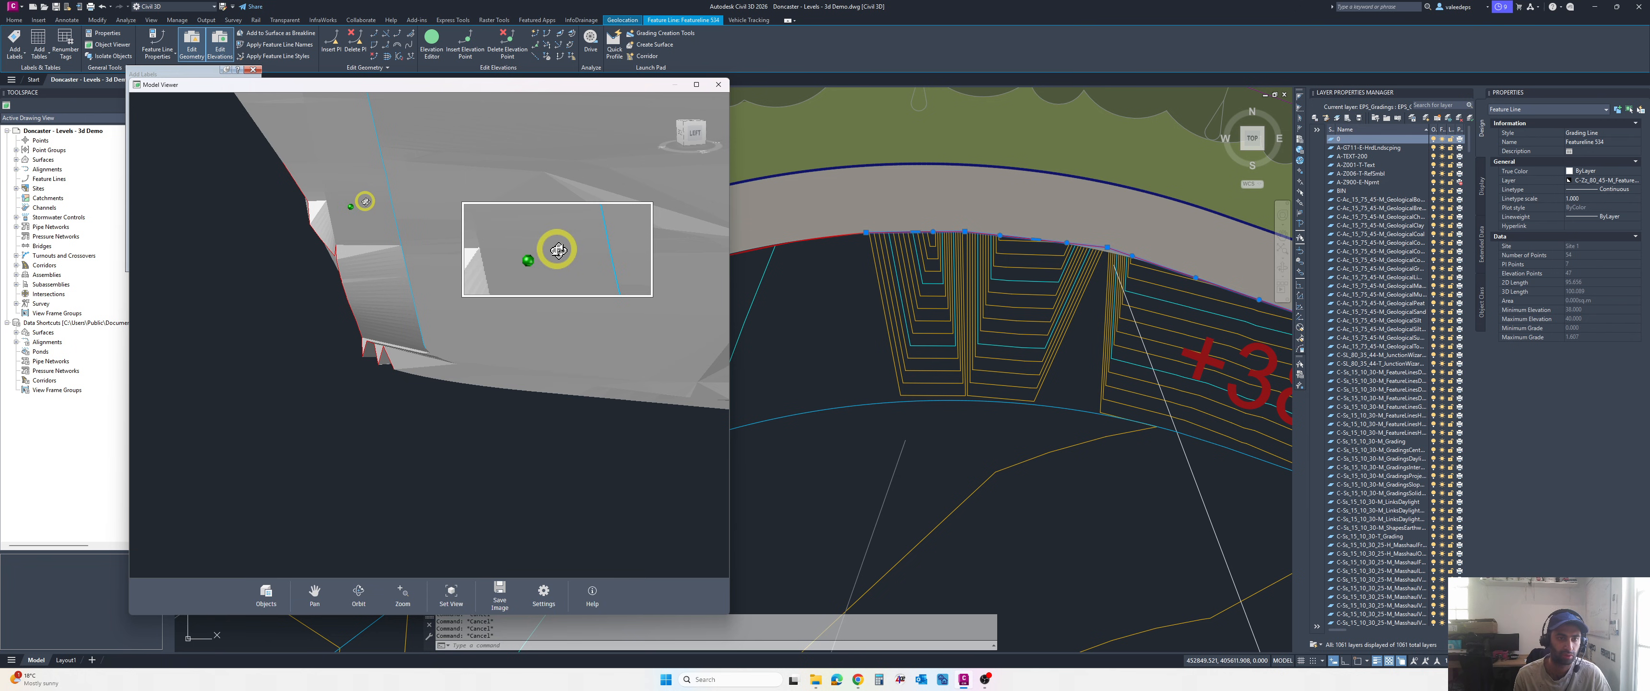
scroll(906, 339, "down", 1)
middle_click_drag(906, 340, 722, 302)
scroll(722, 302, "down", 1)
scroll(890, 365, "down", 1)
scroll(523, 274, "up", 2)
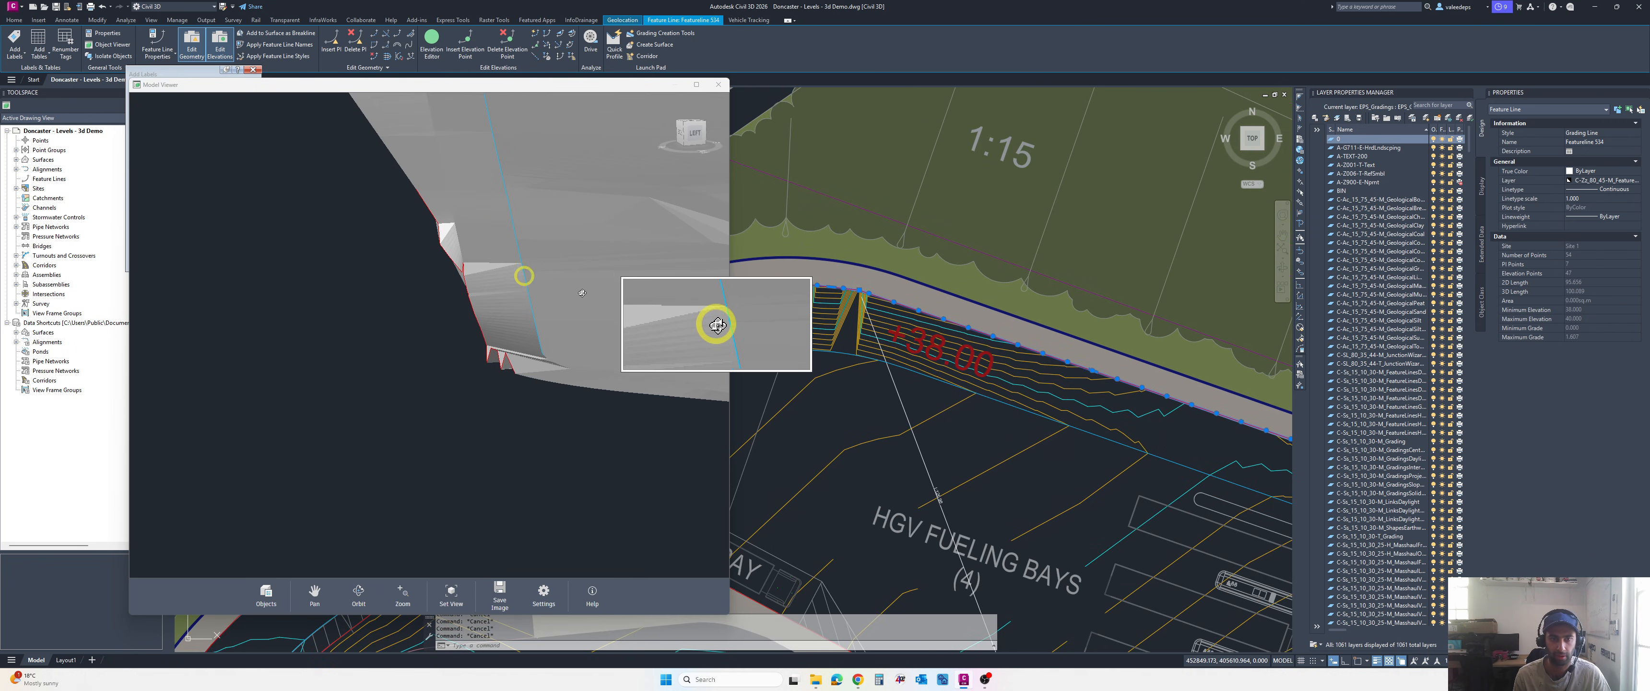
middle_click_drag(932, 368, 807, 328)
middle_click_drag(1076, 439, 764, 355)
scroll(995, 423, "down", 2)
scroll(884, 405, "down", 1)
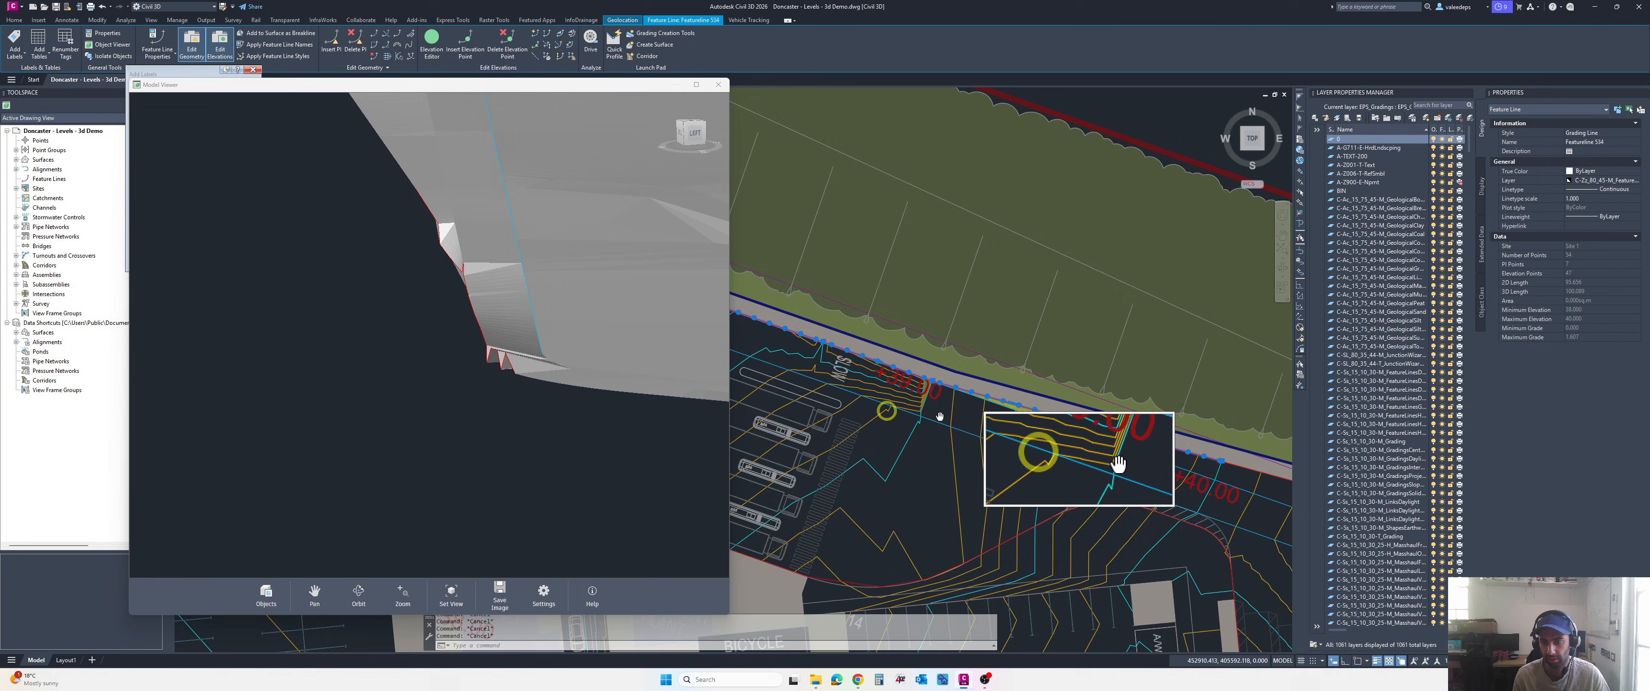
scroll(882, 418, "up", 3)
key("Escape")
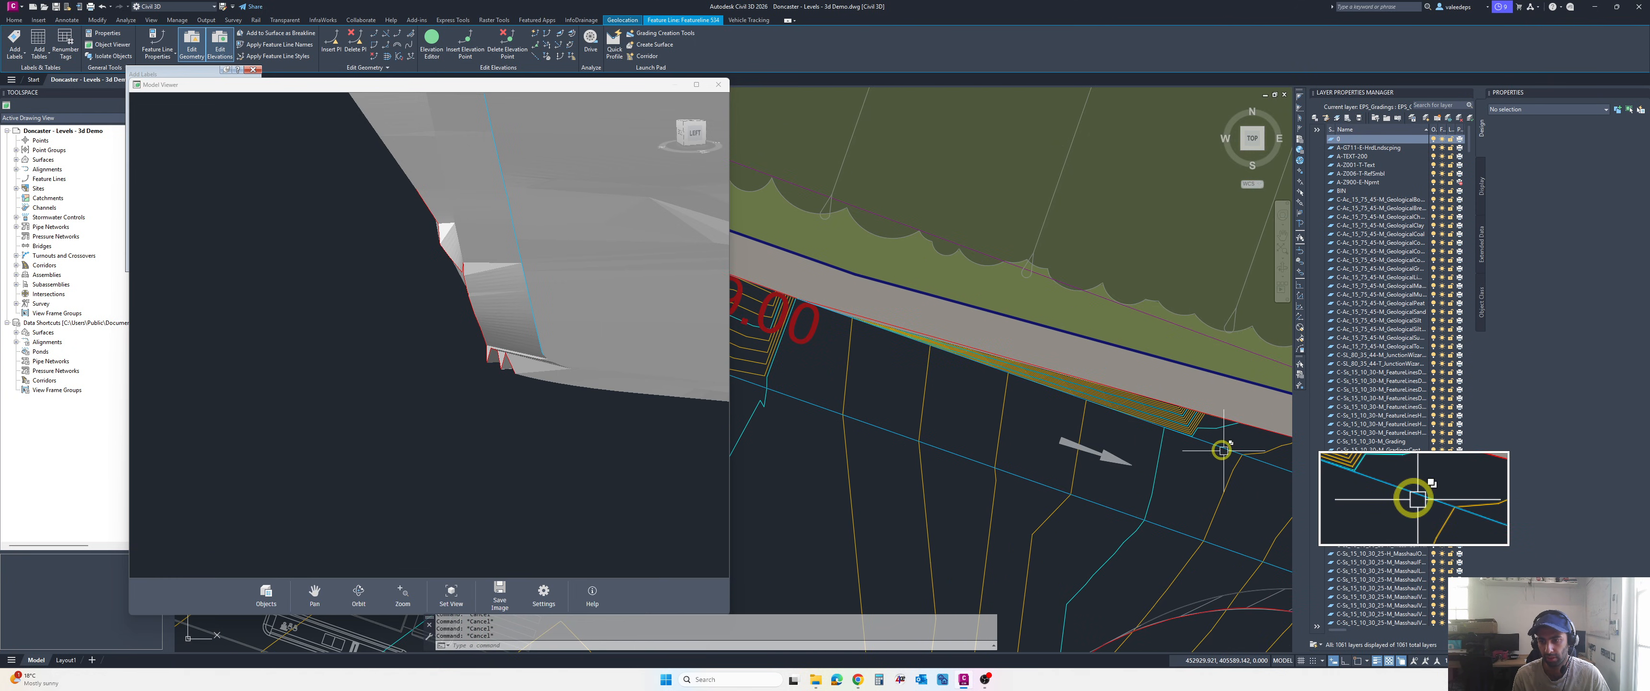
- Add the hardstrip feature line running east from the +39.00 label to the Model Viewer
left_click(1221, 446)
middle_click_drag(819, 389, 870, 402)
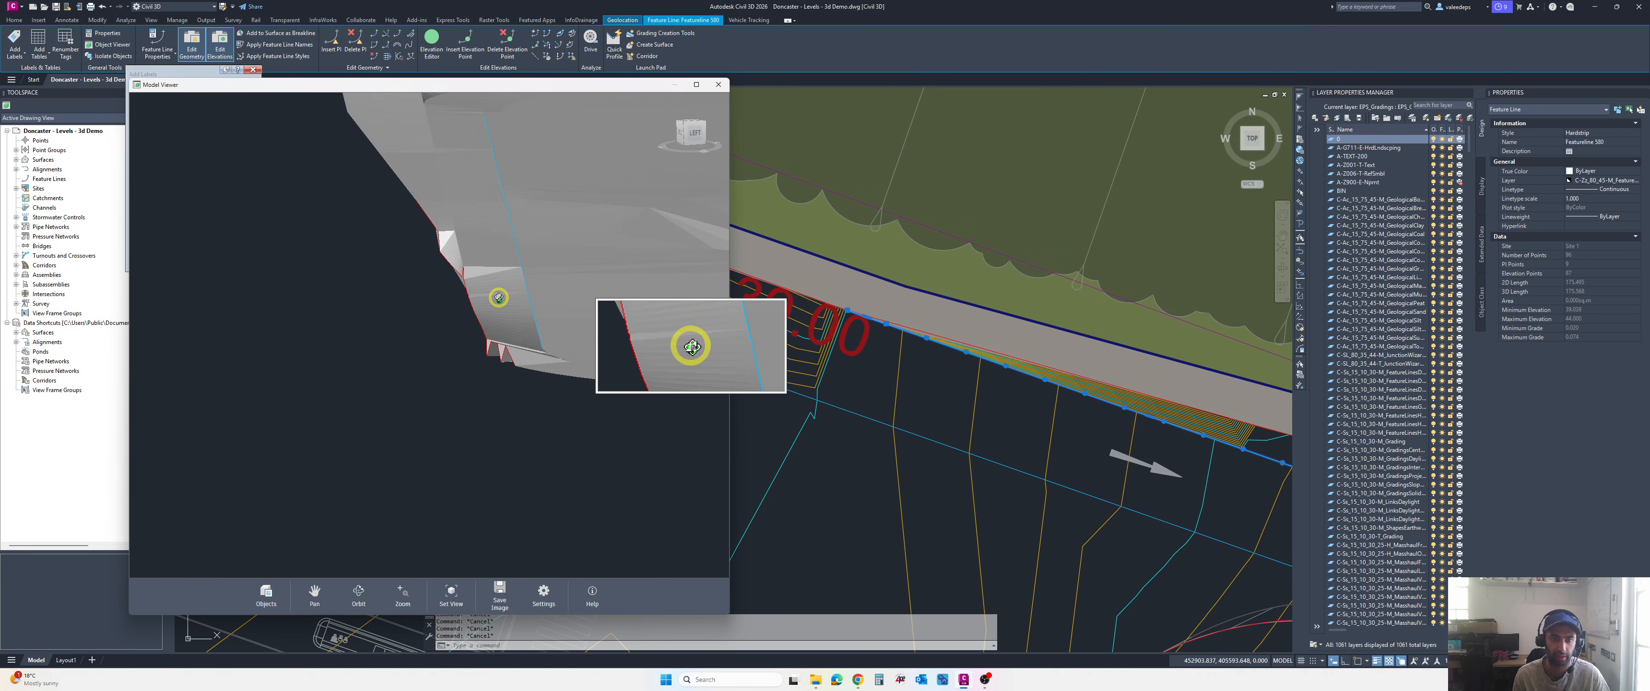
left_click_drag(499, 297, 516, 295)
right_click(869, 373)
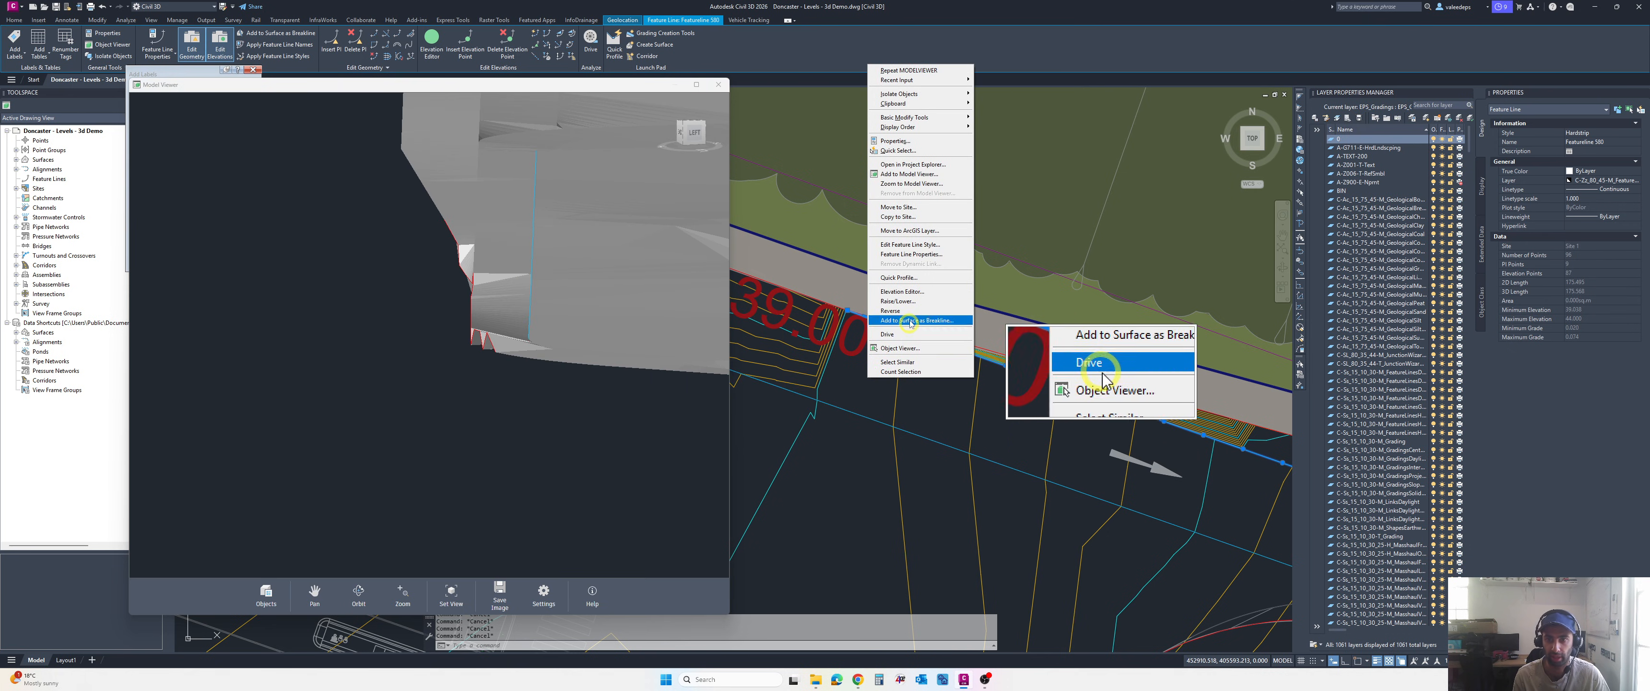
left_click(909, 174)
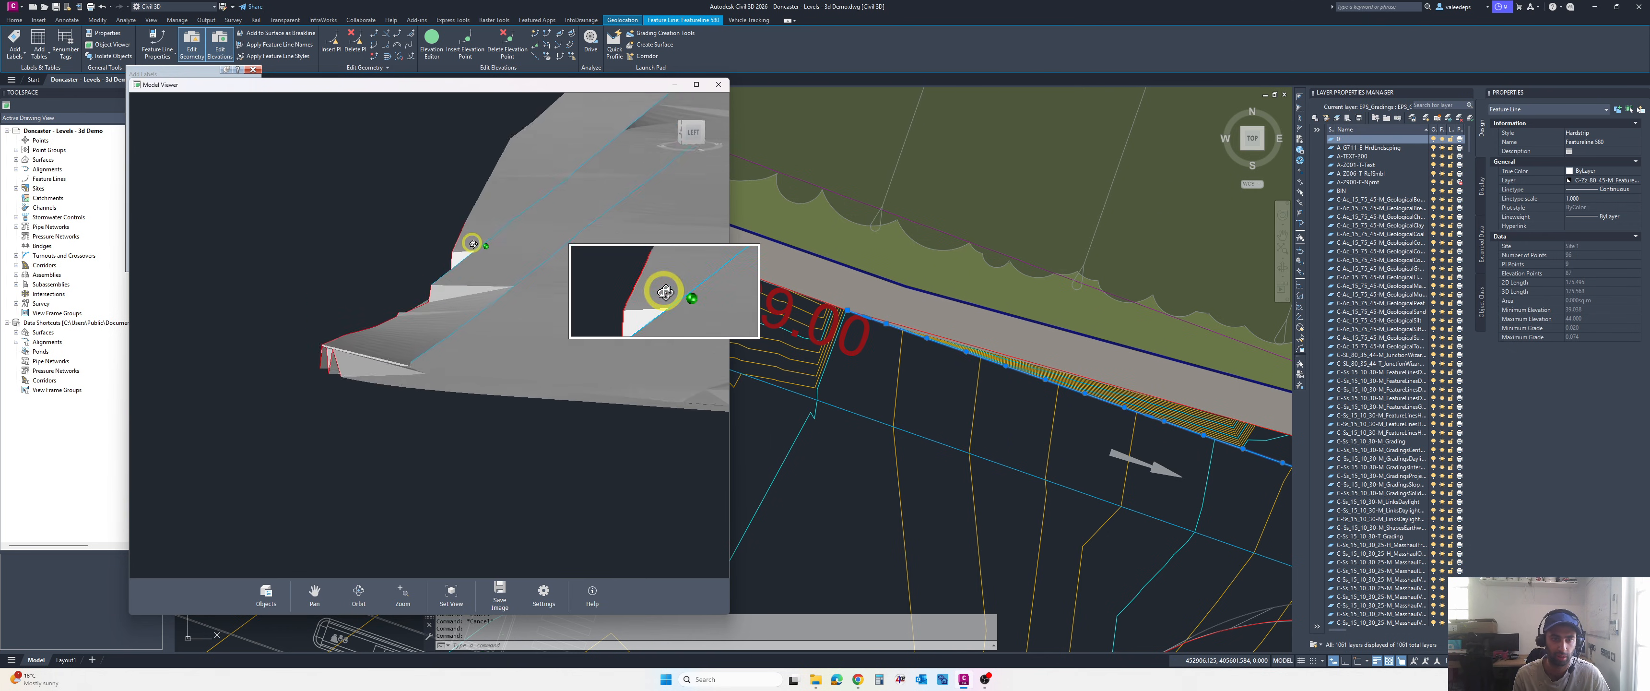
- Examine the uneven surface along the northern edge near the +39.00 label in 3D and plan, and clear the drawing selection
left_click_drag(472, 244, 471, 299)
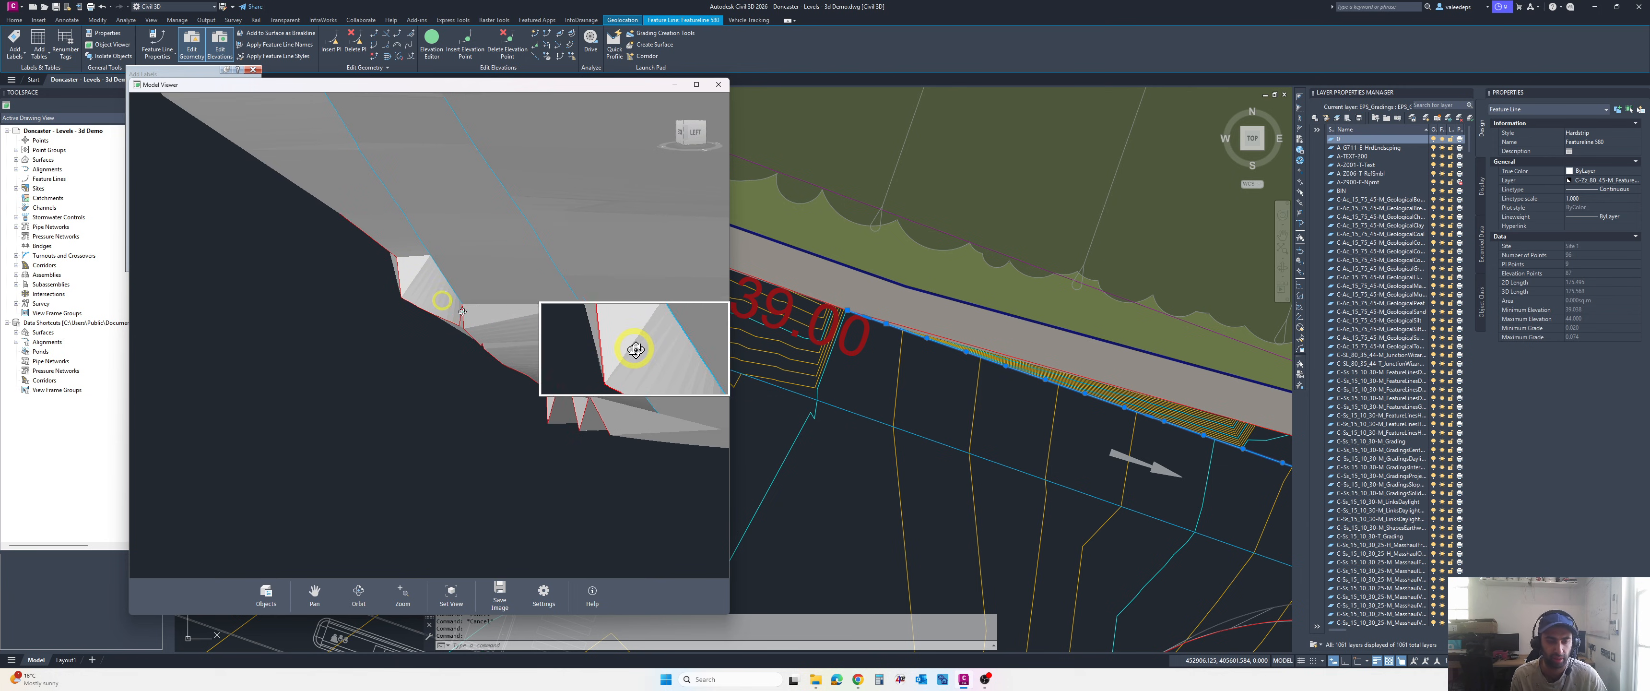
scroll(852, 338, "up", 3)
scroll(914, 363, "up", 3)
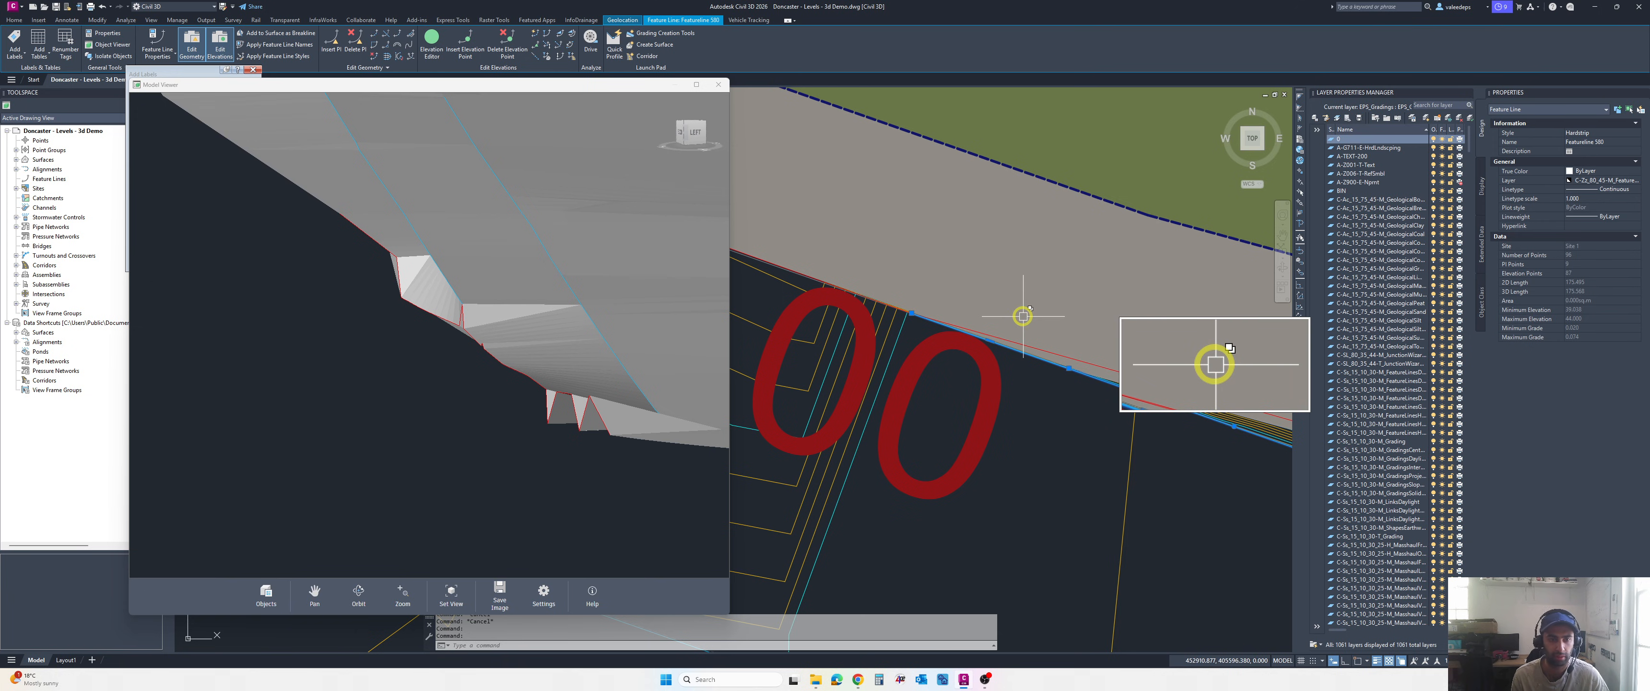
scroll(1012, 320, "down", 5)
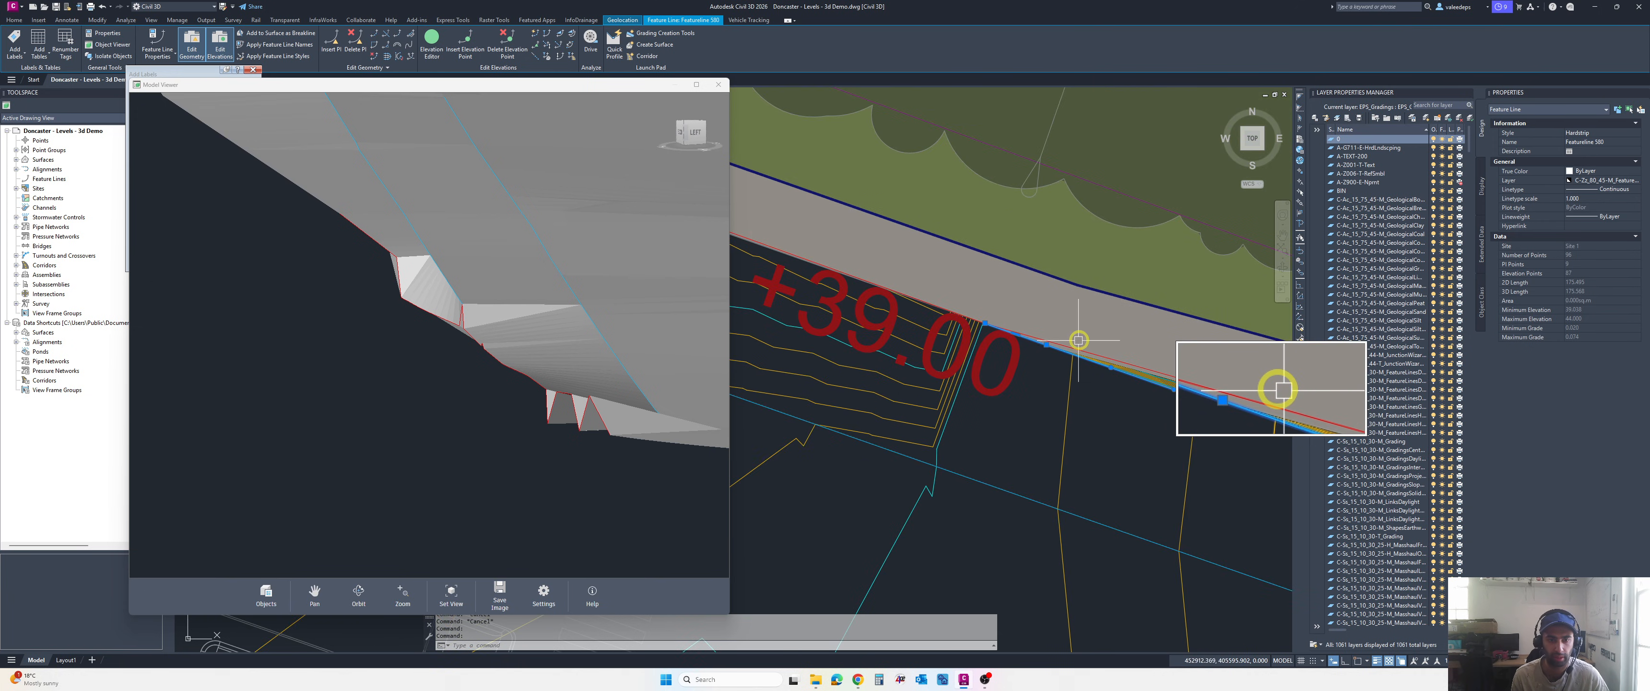
mouse_move(431, 373)
left_mouse_down()
mouse_move(403, 384)
mouse_move(432, 380)
mouse_move(413, 375)
left_mouse_up()
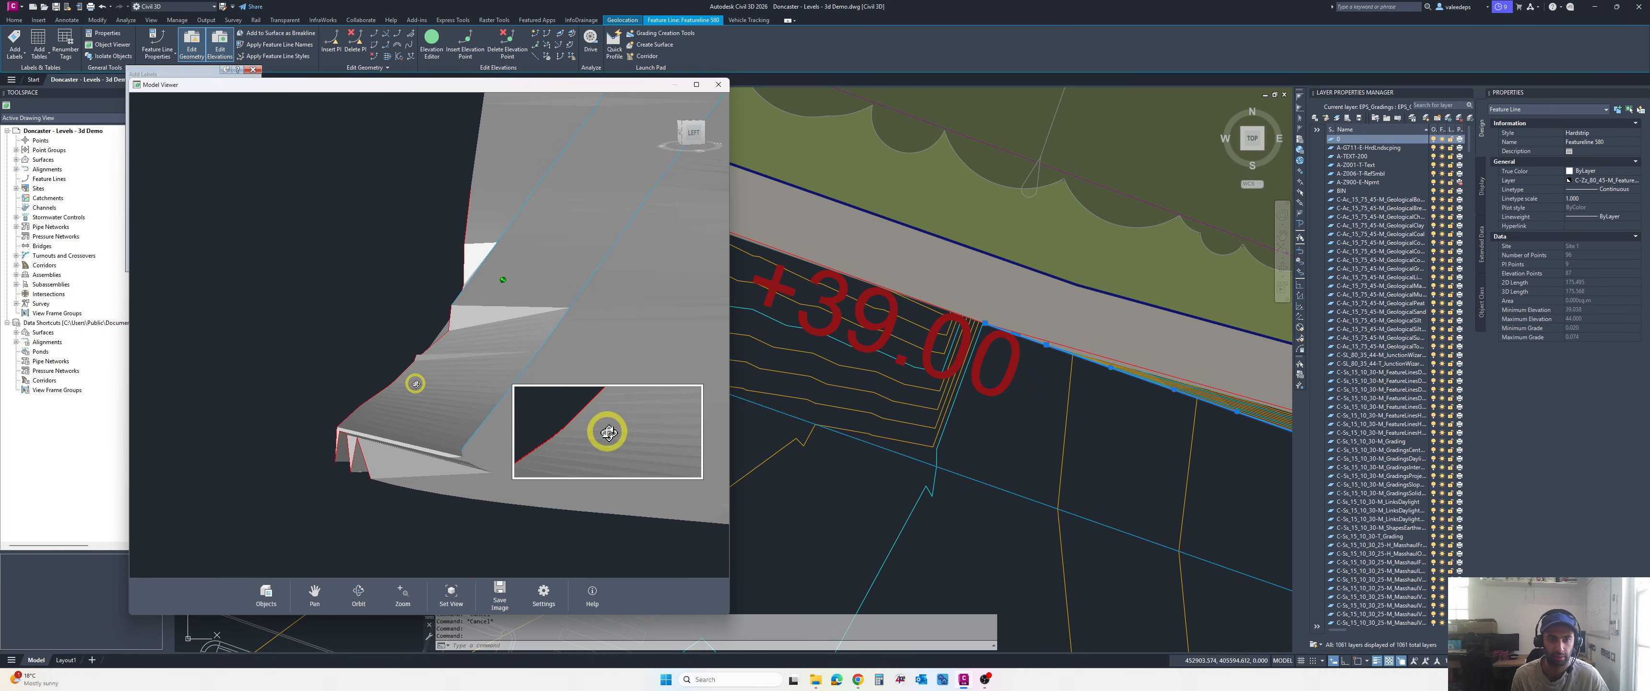
scroll(1169, 405, "down", 2)
key("Escape")
- Open the Elevation Editor for the grading feature line along the northern edge and pick its first elevation point
middle_click_drag(1169, 405, 1071, 389)
scroll(1108, 381, "up", 1)
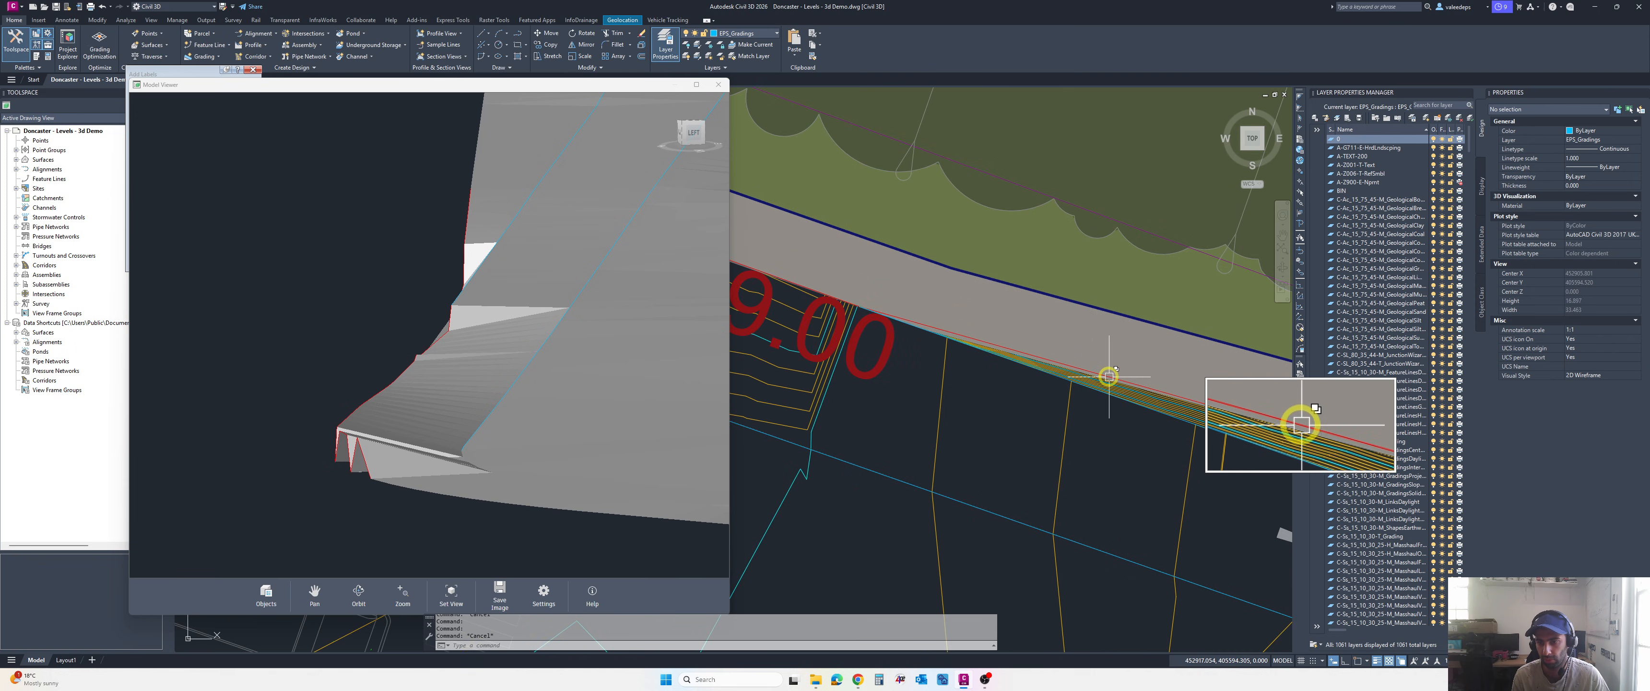
left_click(1108, 376)
left_click(1156, 413)
scroll(1070, 418, "down", 3)
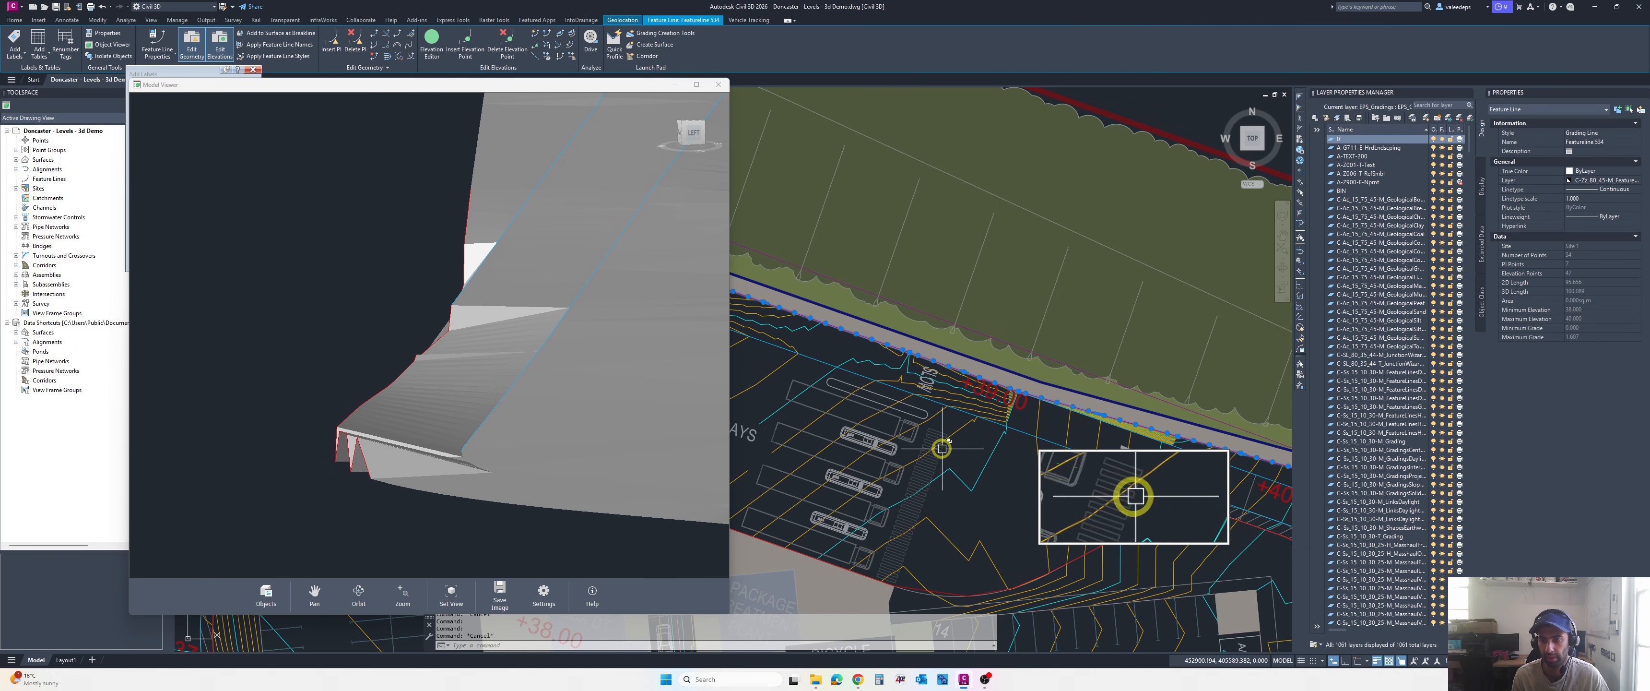
scroll(934, 450, "down", 1)
middle_click_drag(856, 446, 1046, 444)
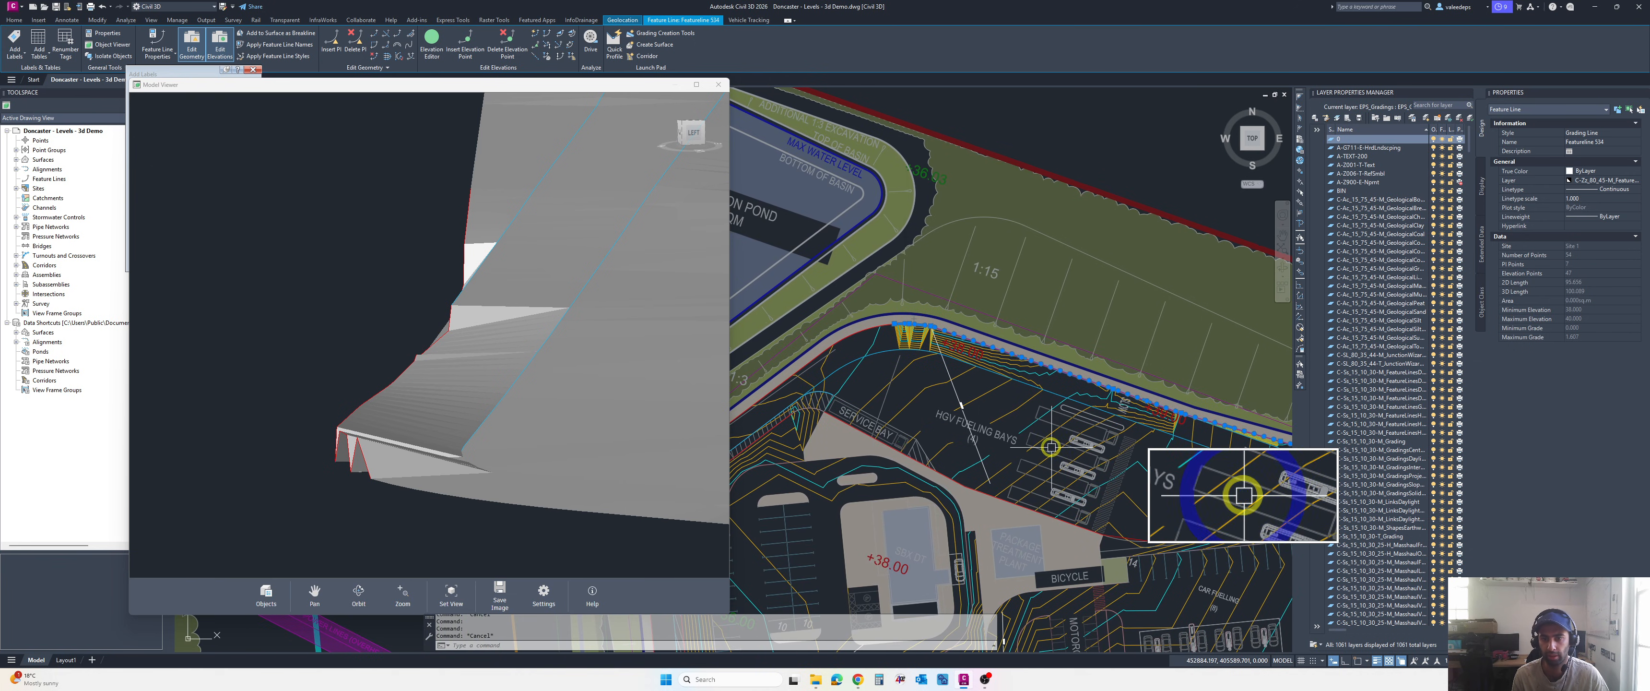
left_click(431, 40)
scroll(371, 203, "up", 2)
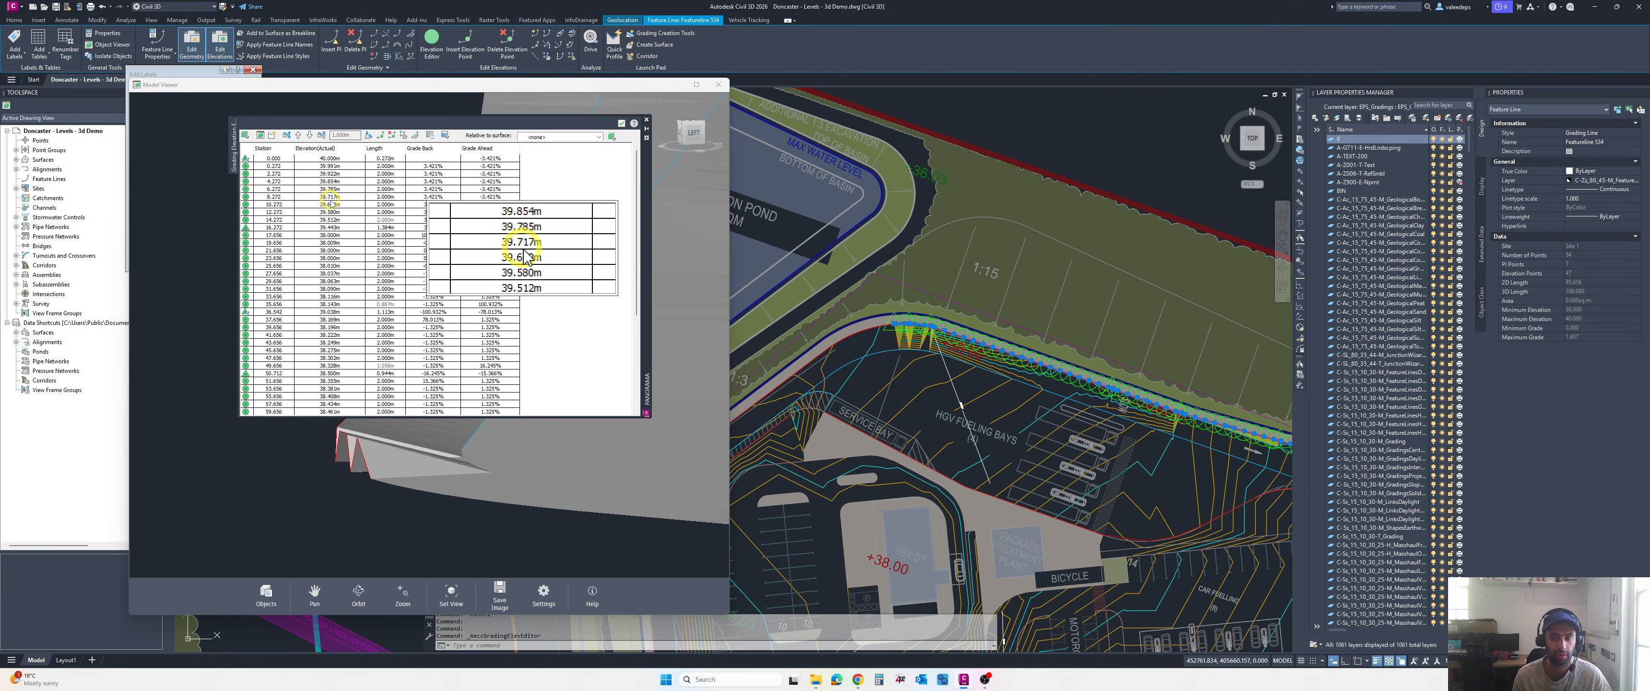
left_click(273, 159)
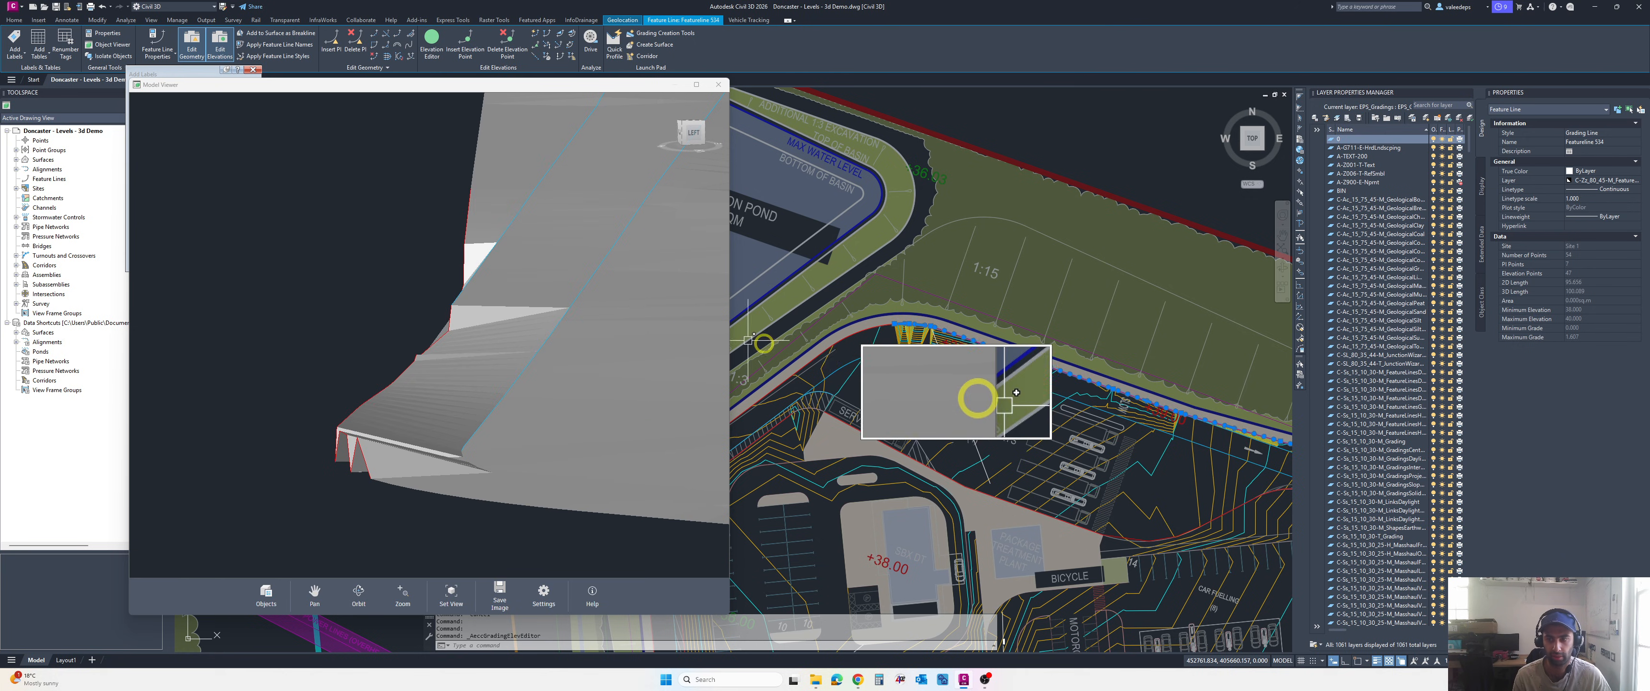
- Locate the feature line's eastern end near the +40.00 label and move the Model Viewer clear of the Elevation Editor
scroll(1048, 394, "down", 5)
scroll(1077, 411, "up", 4)
scroll(1071, 434, "up", 4)
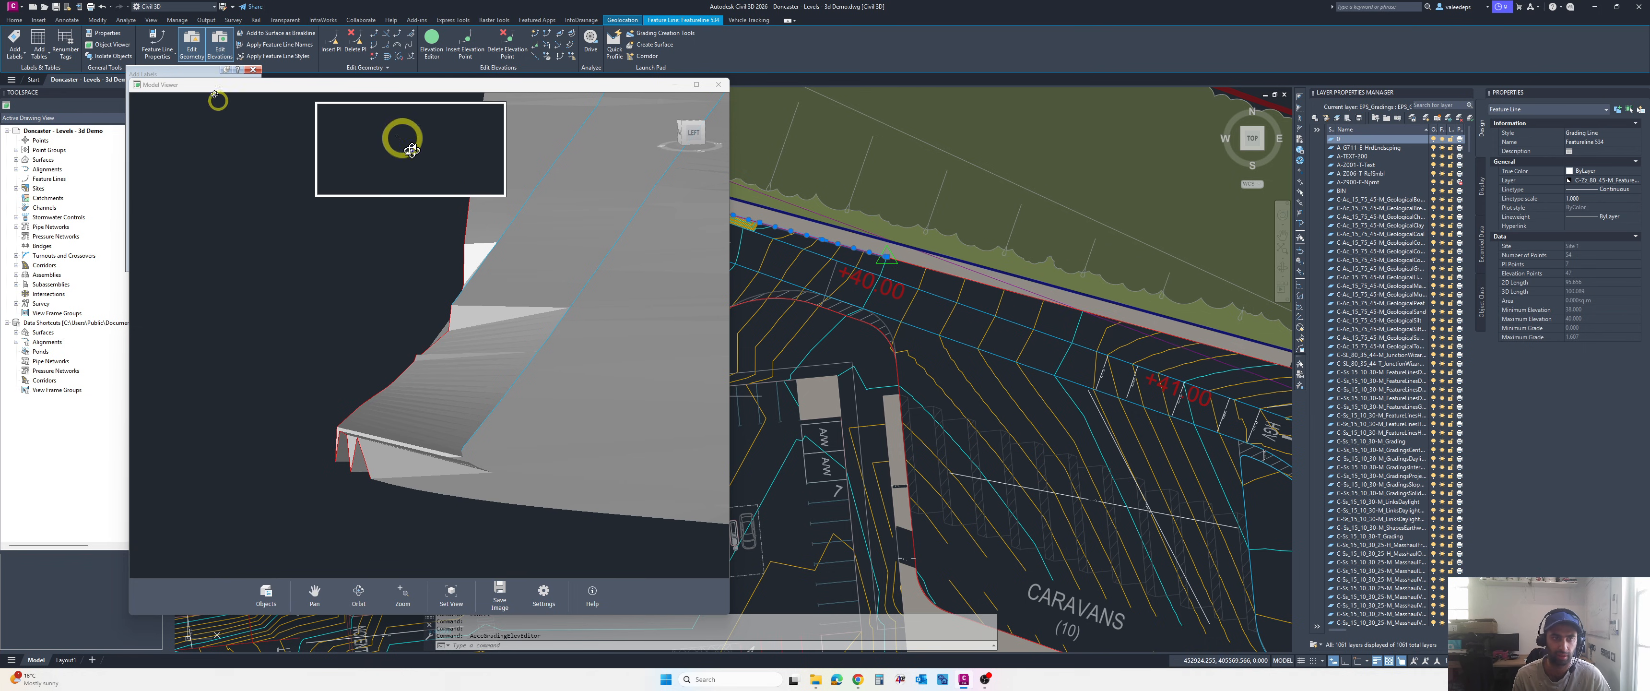
left_click_drag(651, 86, 1484, 116)
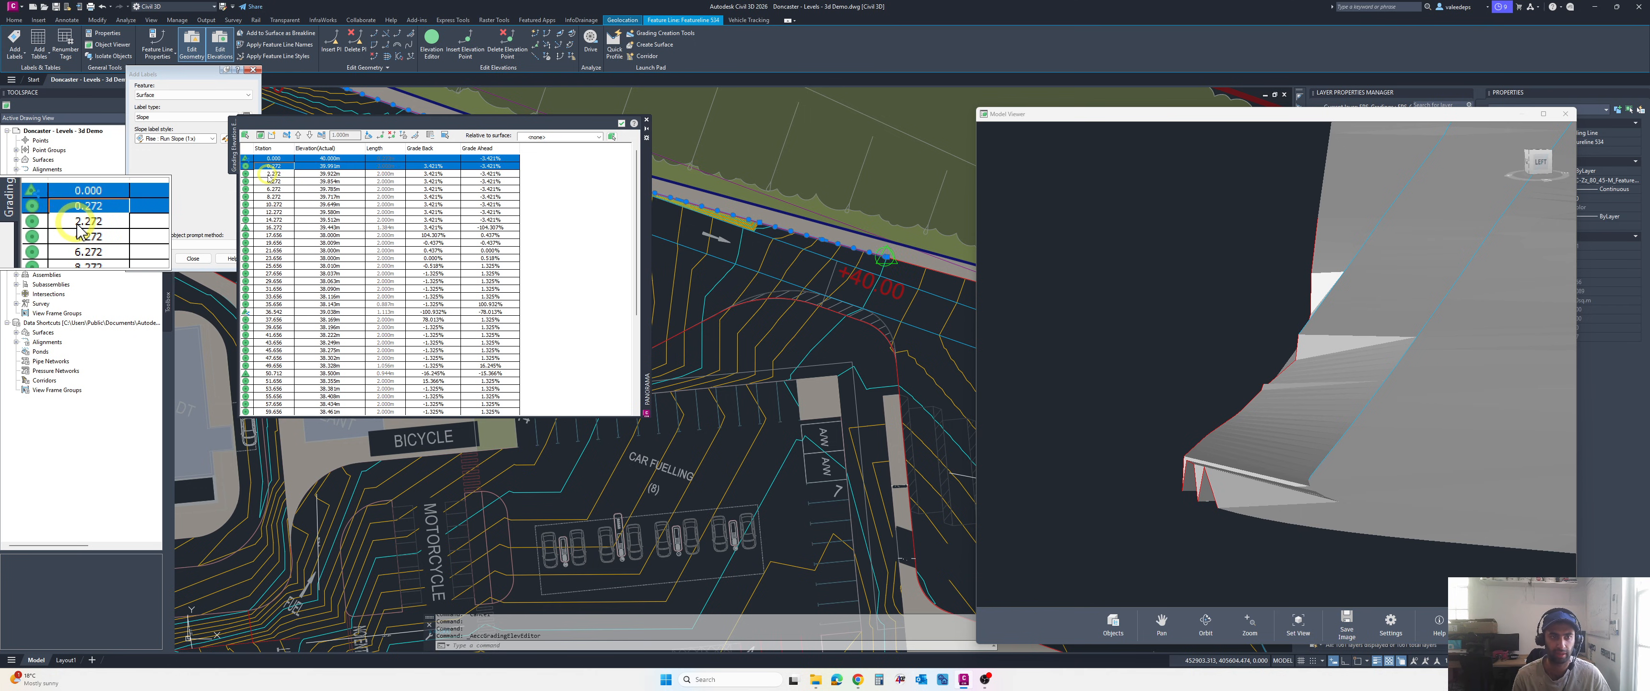
- Flatten all elevation points of the northern grading feature line to a constant grade
key("Down")
key("Down")
key("Down")
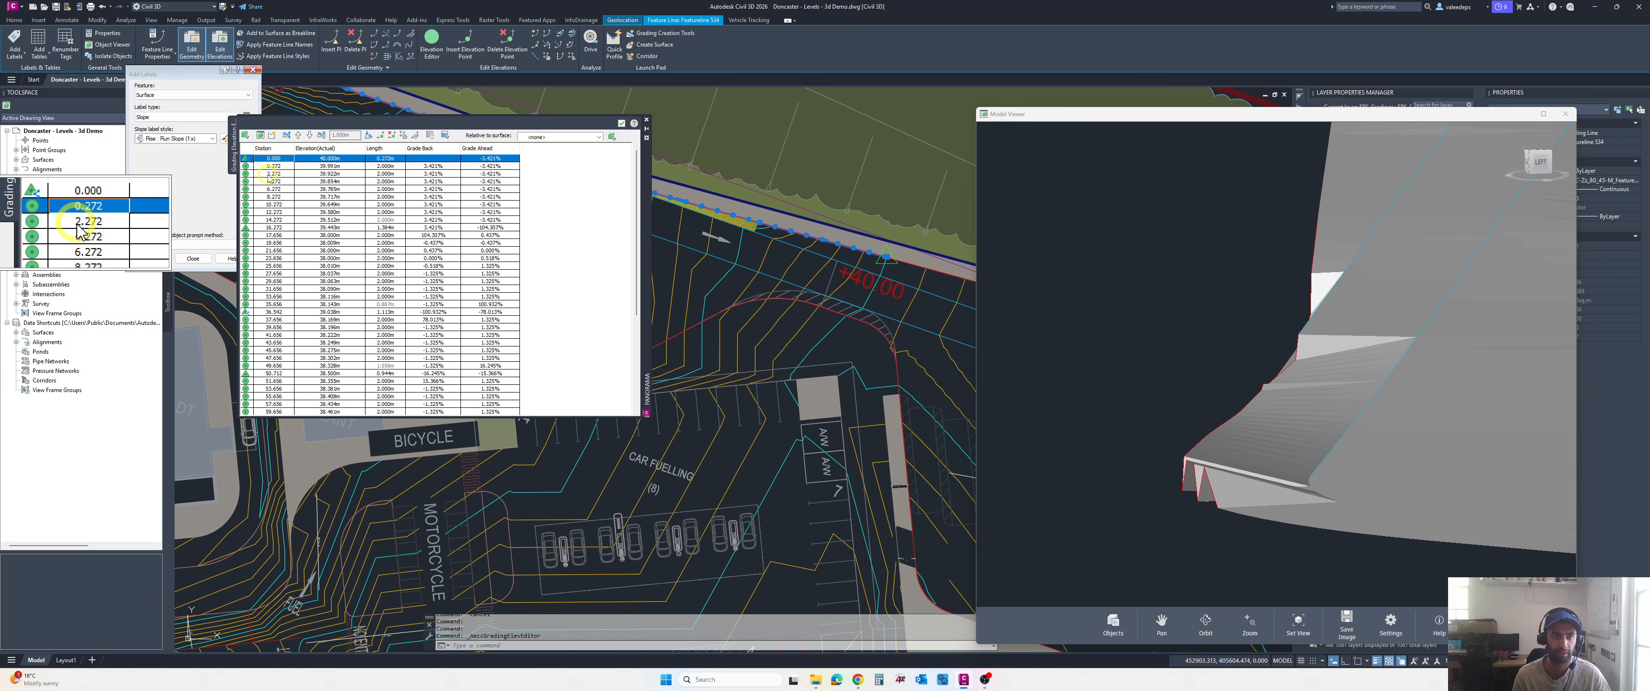
key("ctrl+a")
middle_click_drag(827, 288, 936, 340)
scroll(810, 321, "down", 1)
middle_click_drag(719, 313, 796, 325)
middle_click_drag(666, 301, 862, 358)
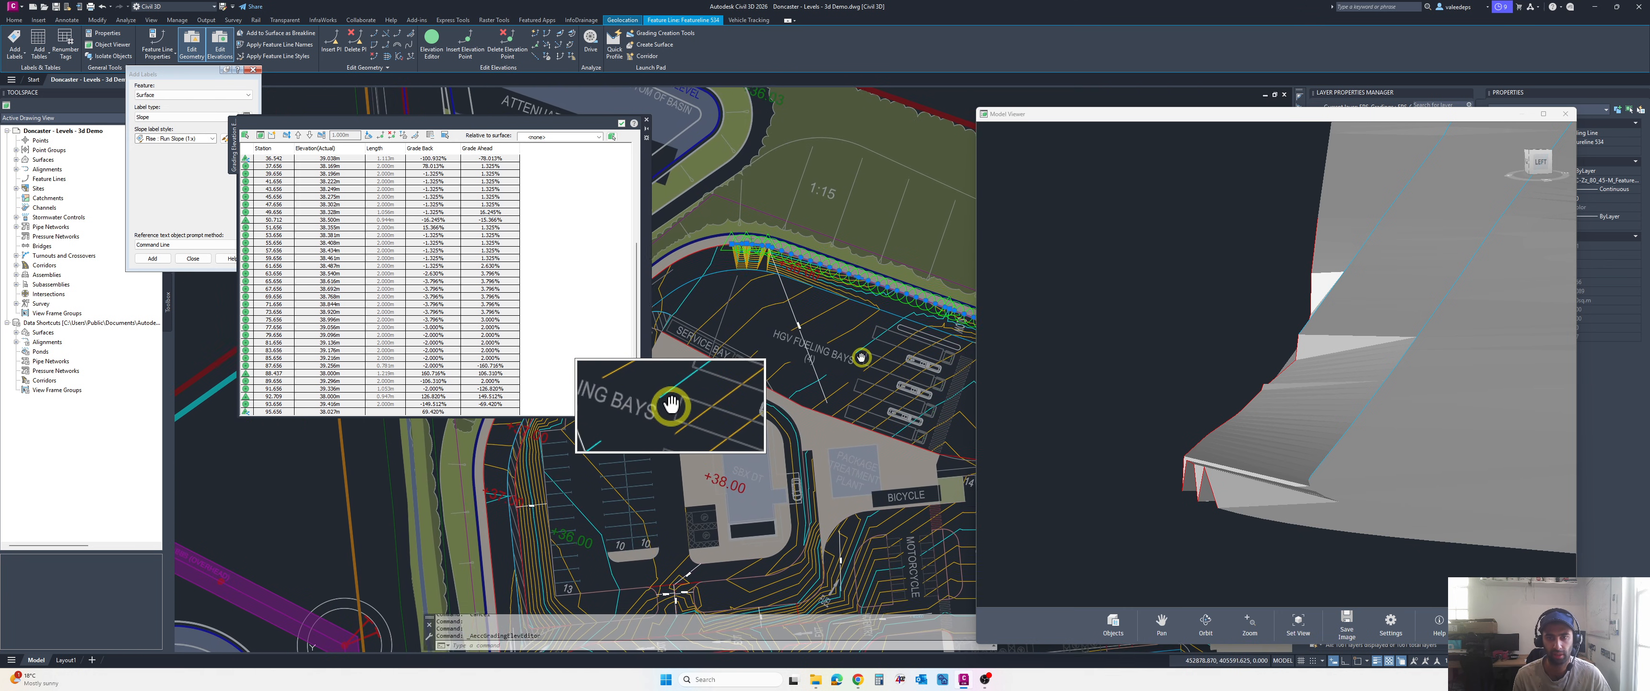
left_click(475, 284)
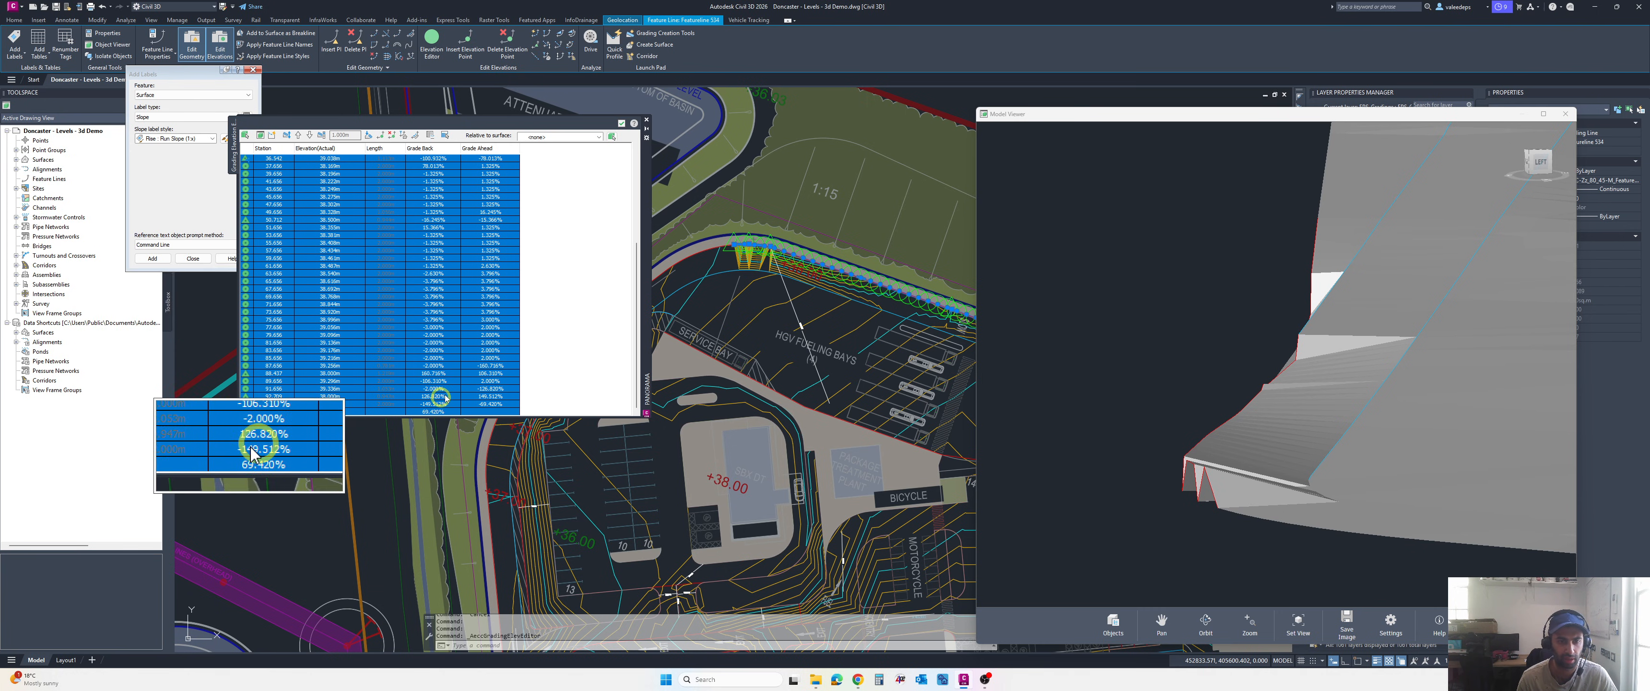
scroll(481, 371, "up", 1)
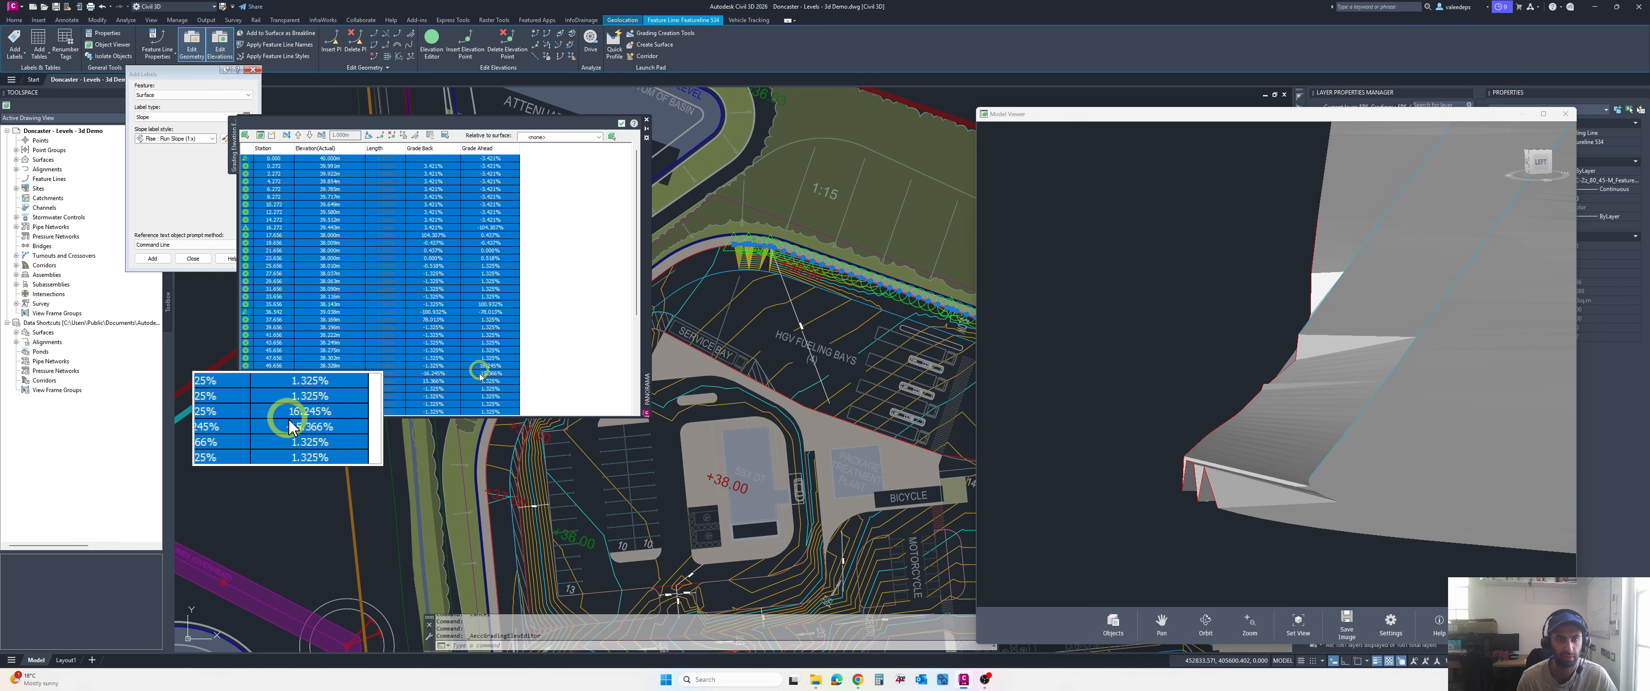
middle_click_drag(821, 370, 713, 349)
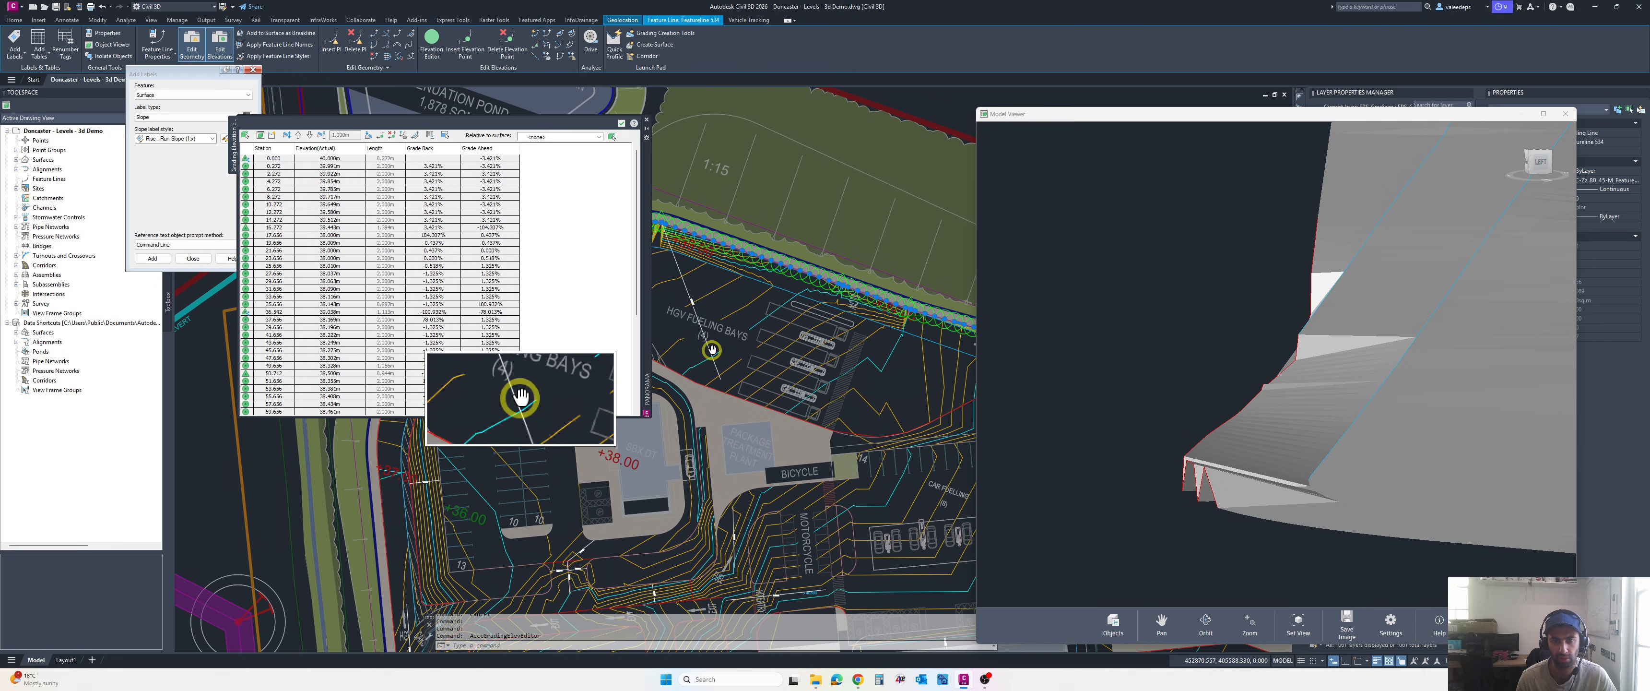
left_click(368, 136)
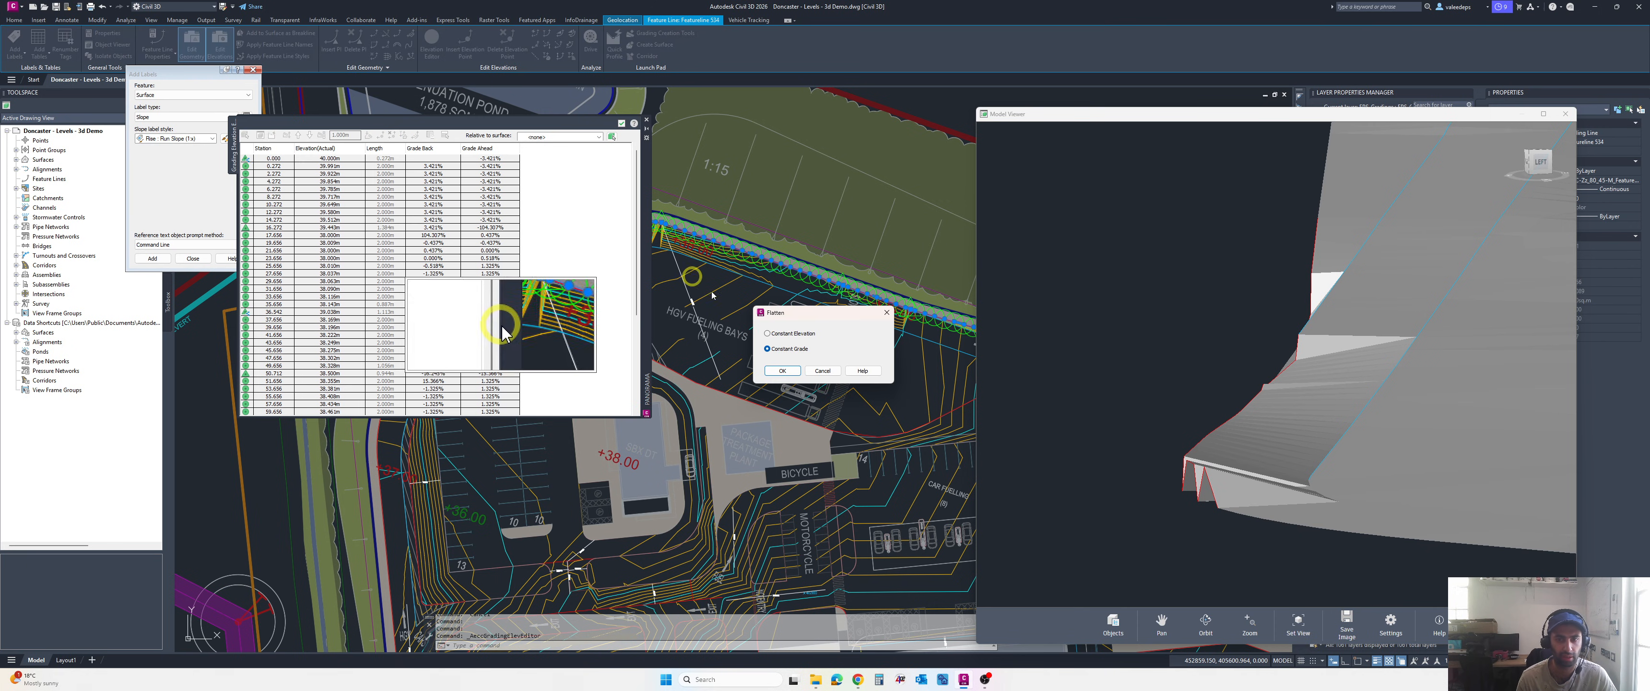
left_click(781, 372)
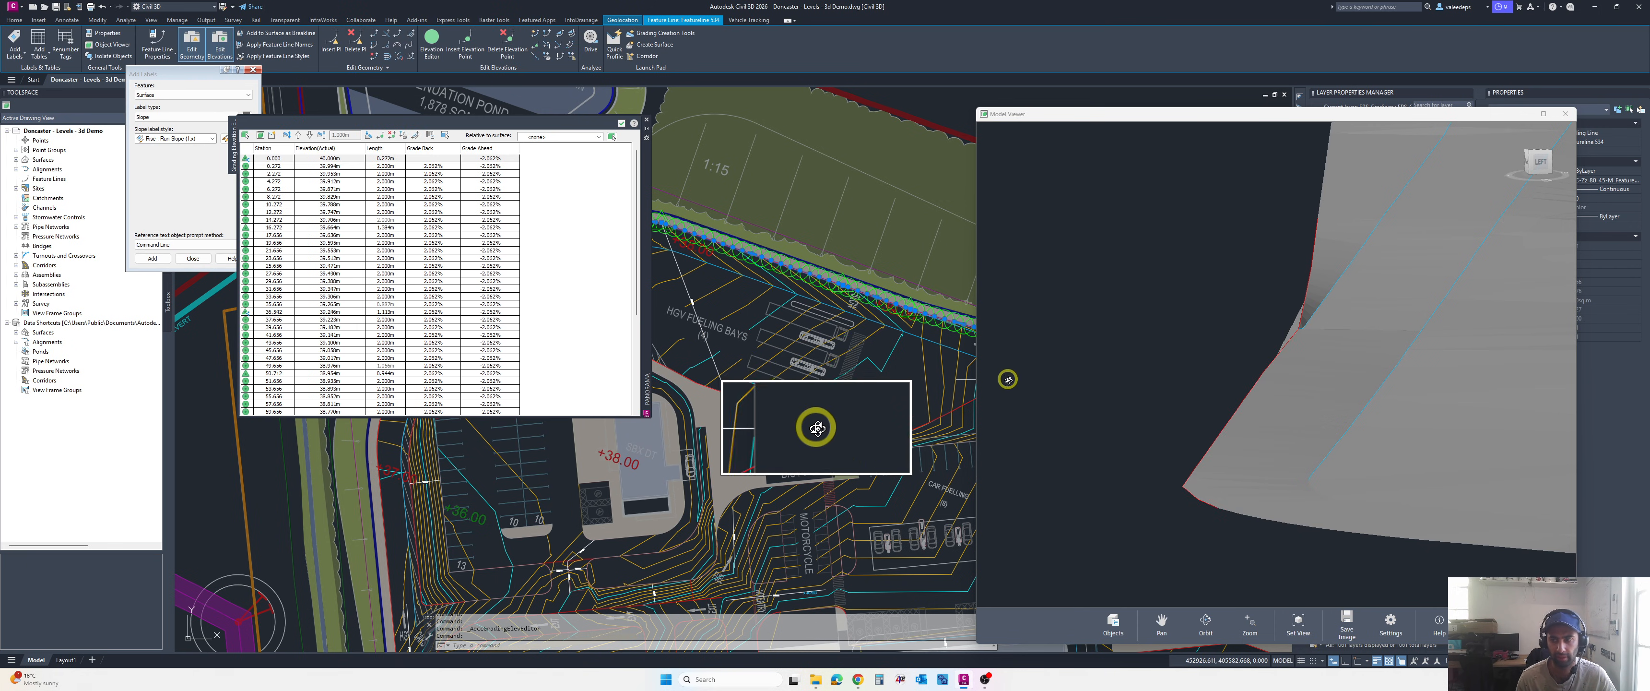
- Check the flattened edge in the 3D view, clear the selection and close the Elevation Editor
mouse_move(1433, 425)
left_mouse_down()
mouse_move(1451, 418)
mouse_move(1310, 426)
mouse_move(1247, 399)
mouse_move(1272, 406)
mouse_move(1260, 421)
left_mouse_up()
middle_click_drag(802, 386, 860, 388)
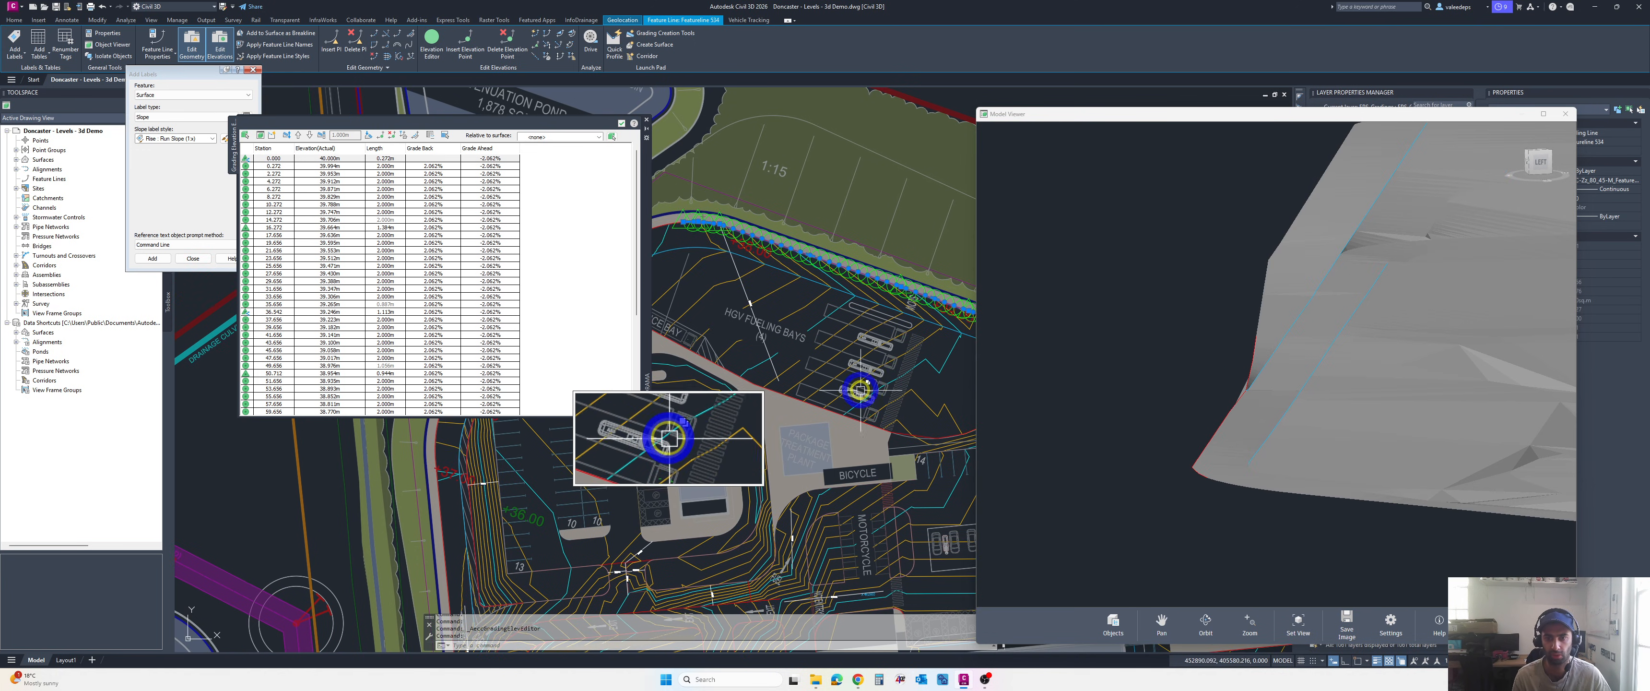
key("Escape")
scroll(768, 274, "up", 5)
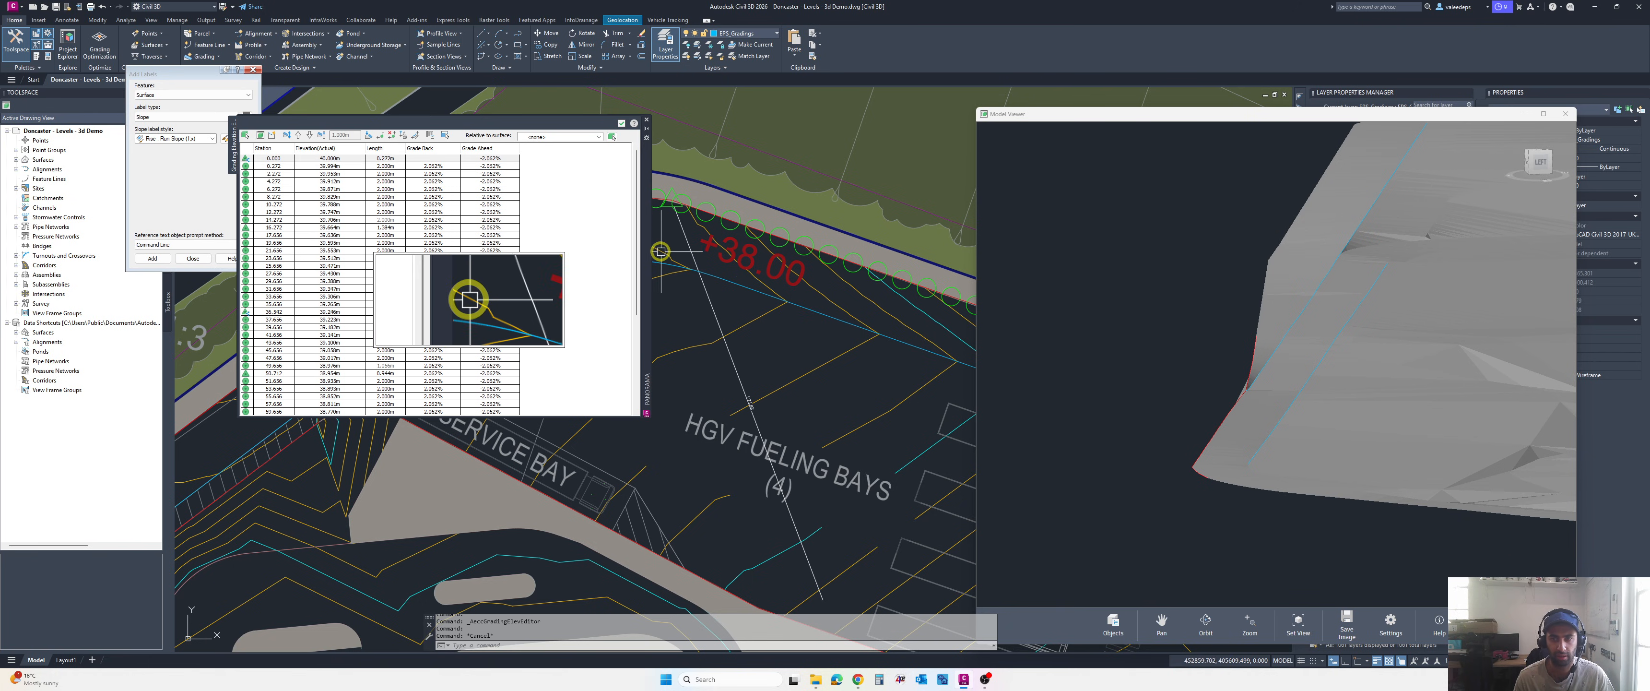
left_click(621, 123)
scroll(650, 205, "up", 3)
scroll(667, 229, "down", 3)
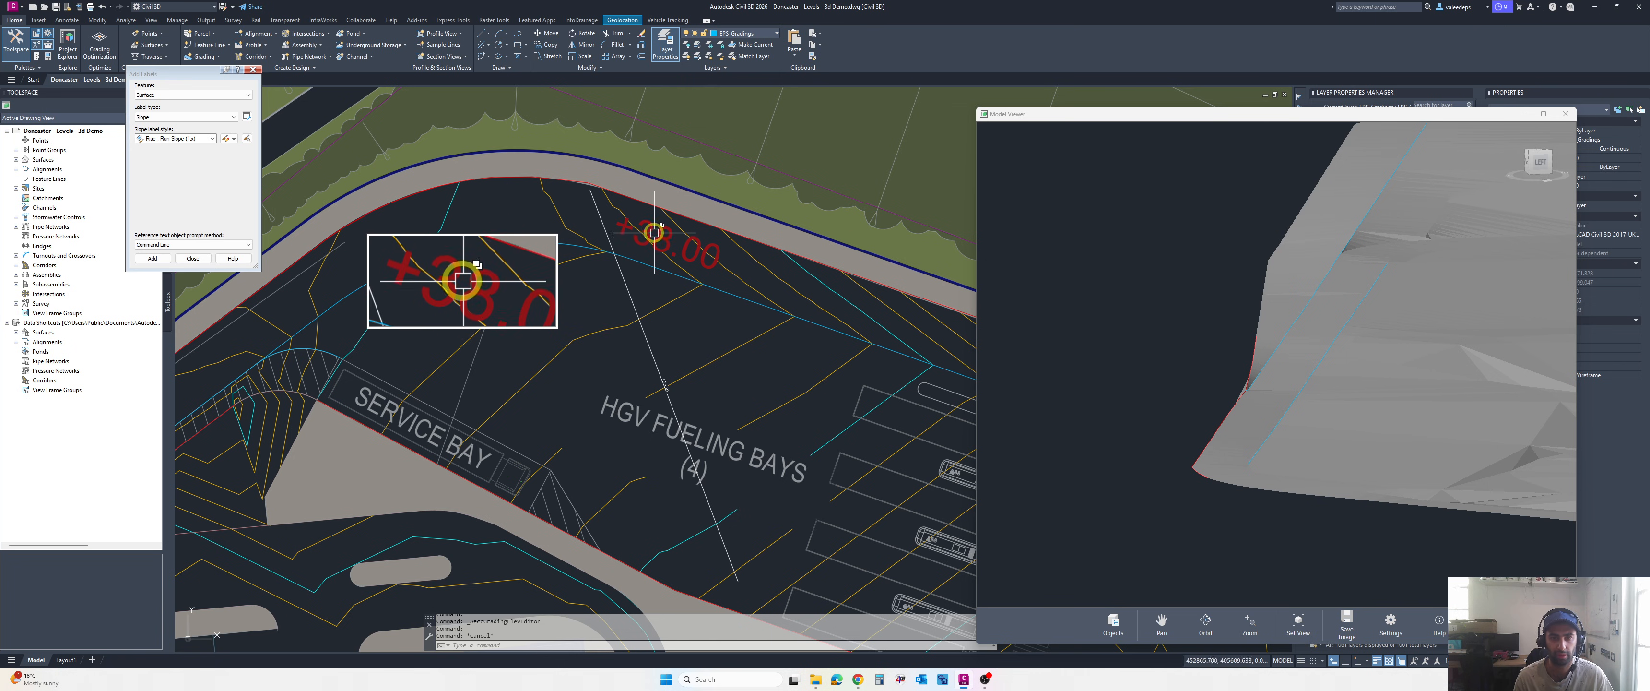
- Add a two-point slope label to the PG surface between the two feature lines, just east of the +38.00 label
left_click(552, 325)
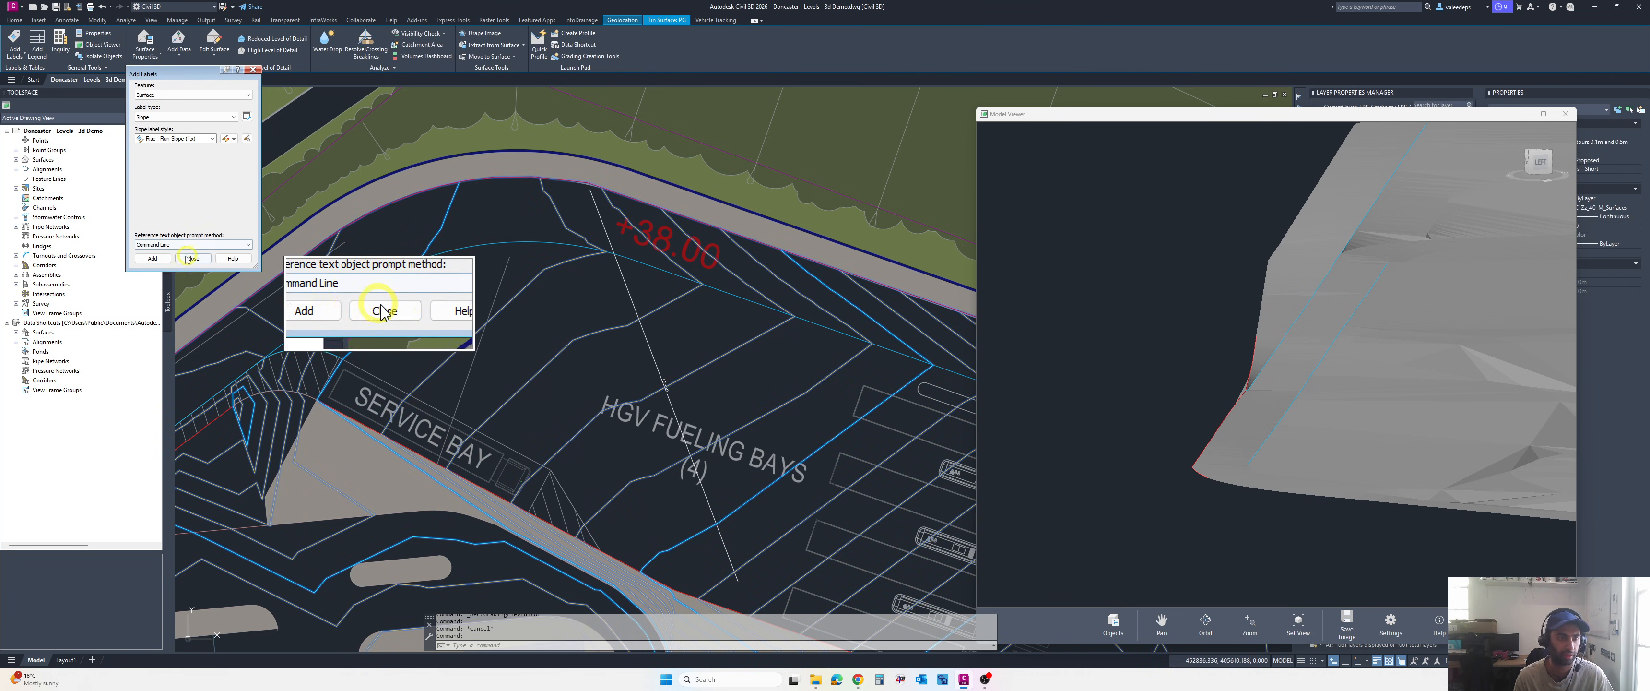
left_click(160, 259)
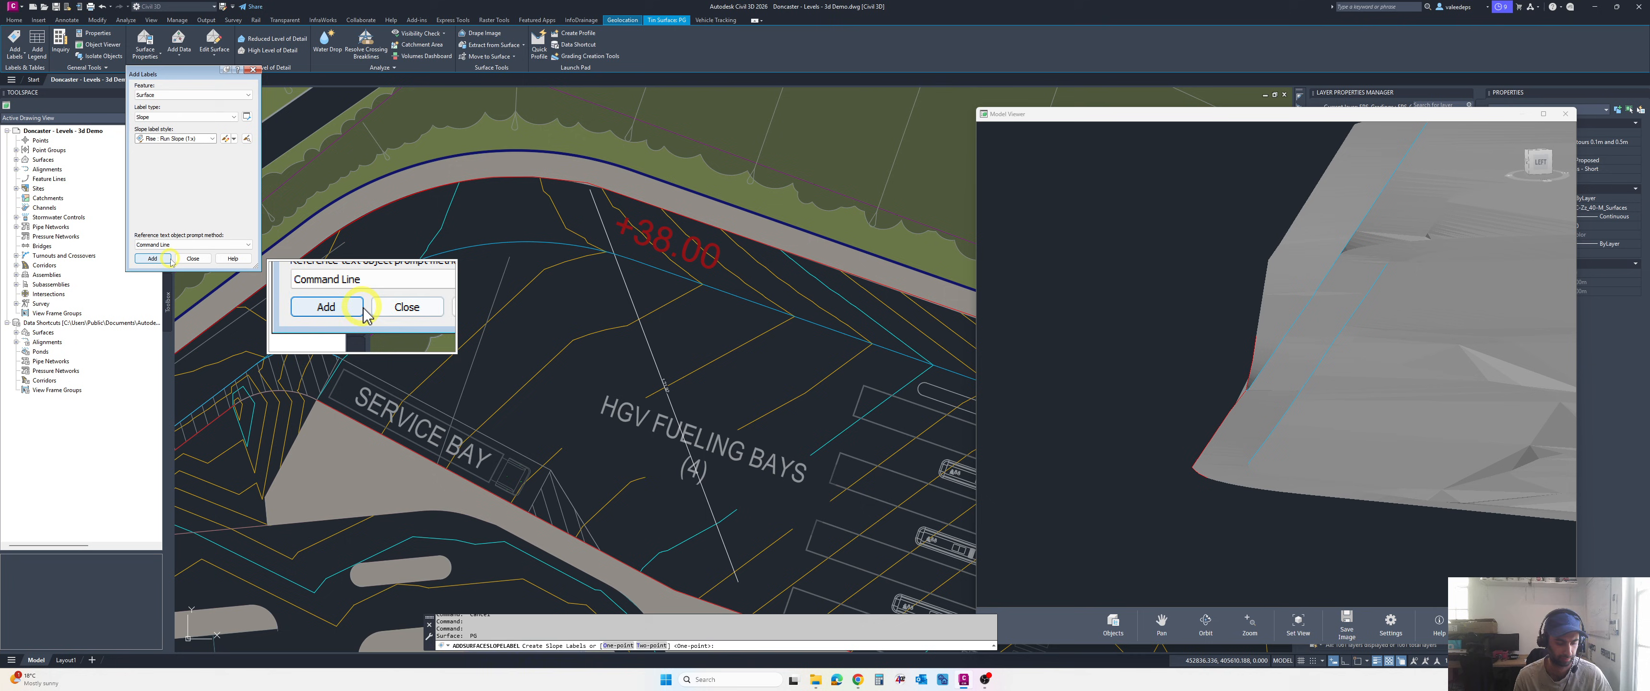
left_click(153, 259)
scroll(758, 262, "up", 4)
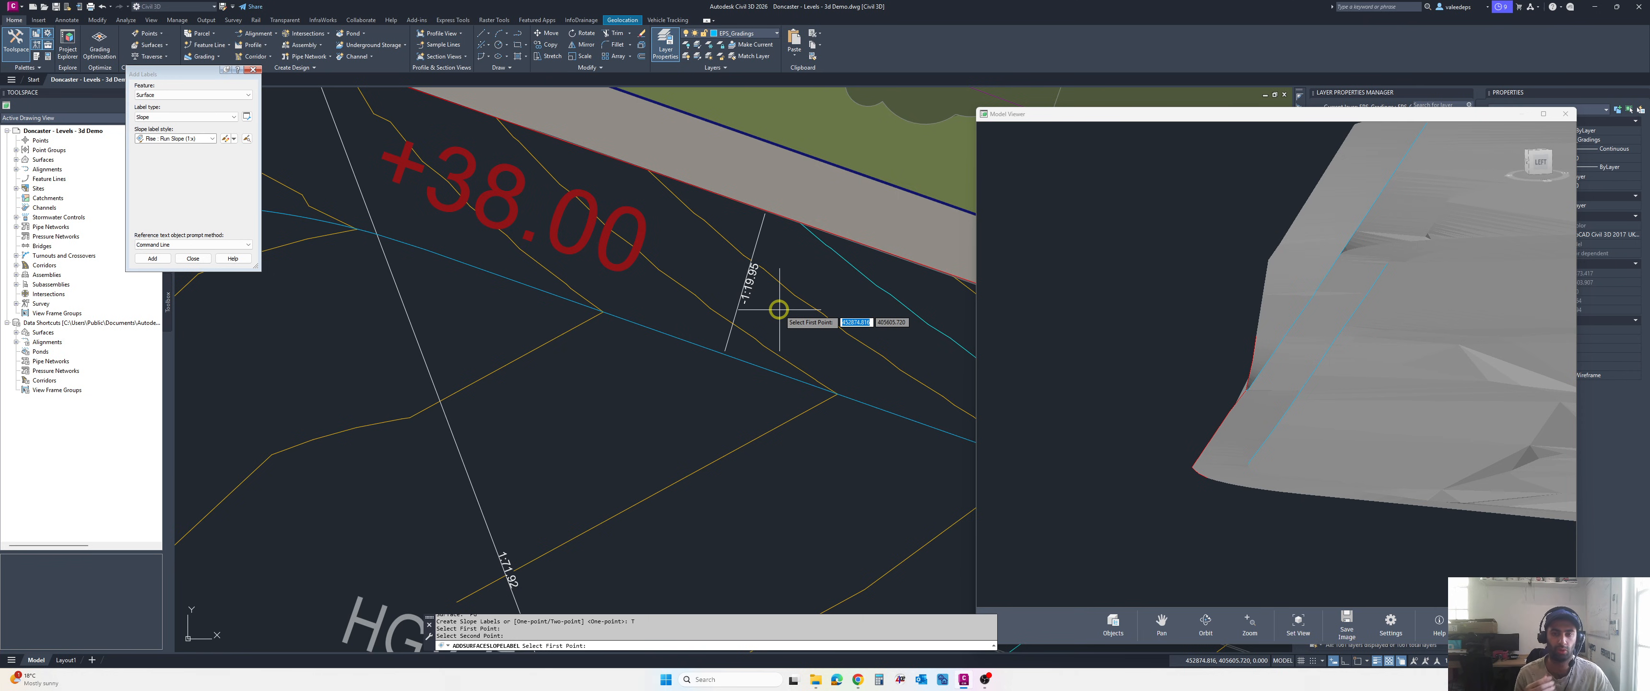
- Examine the labelled strip north of the HGV fueling bays in plan and from another angle in 3D
scroll(778, 309, "down", 5)
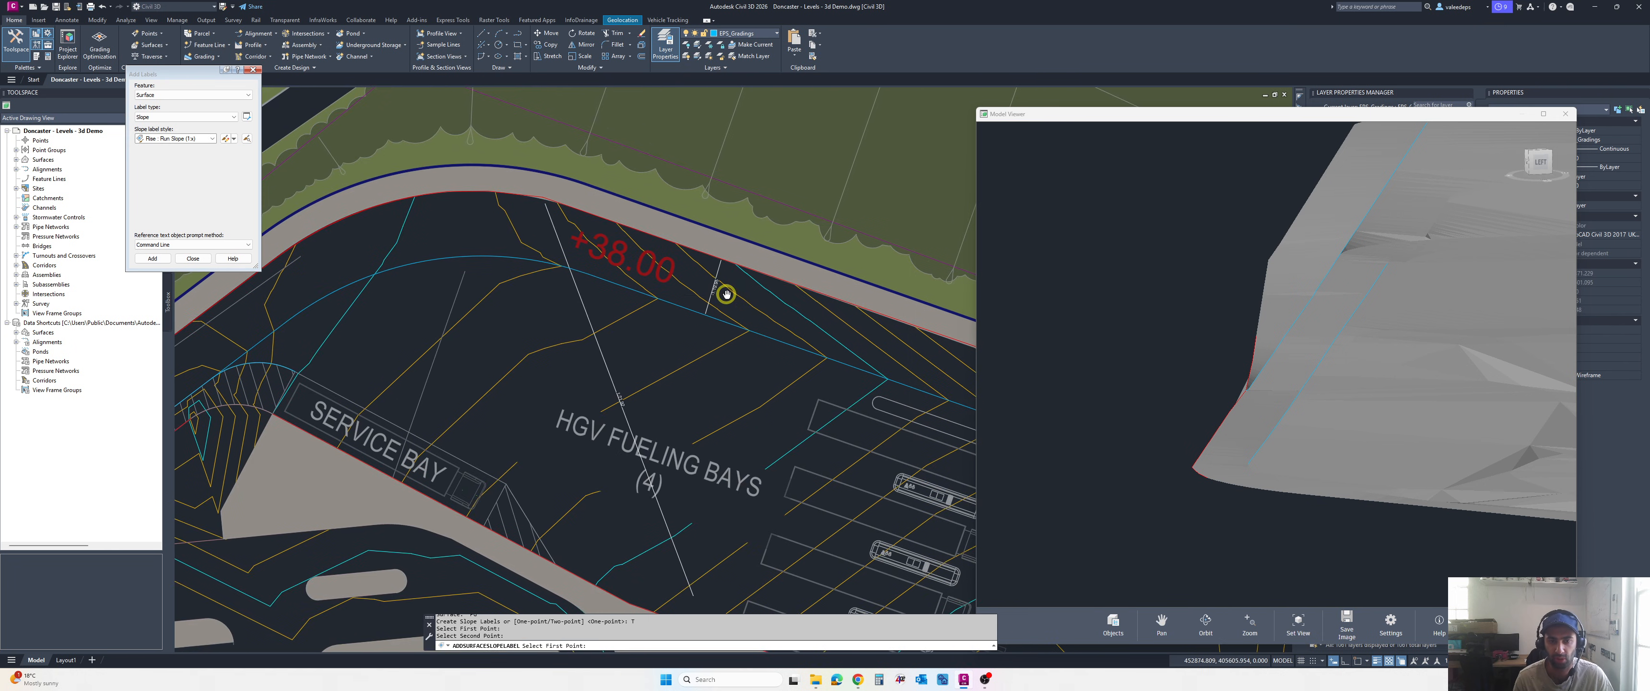
scroll(718, 307, "up", 5)
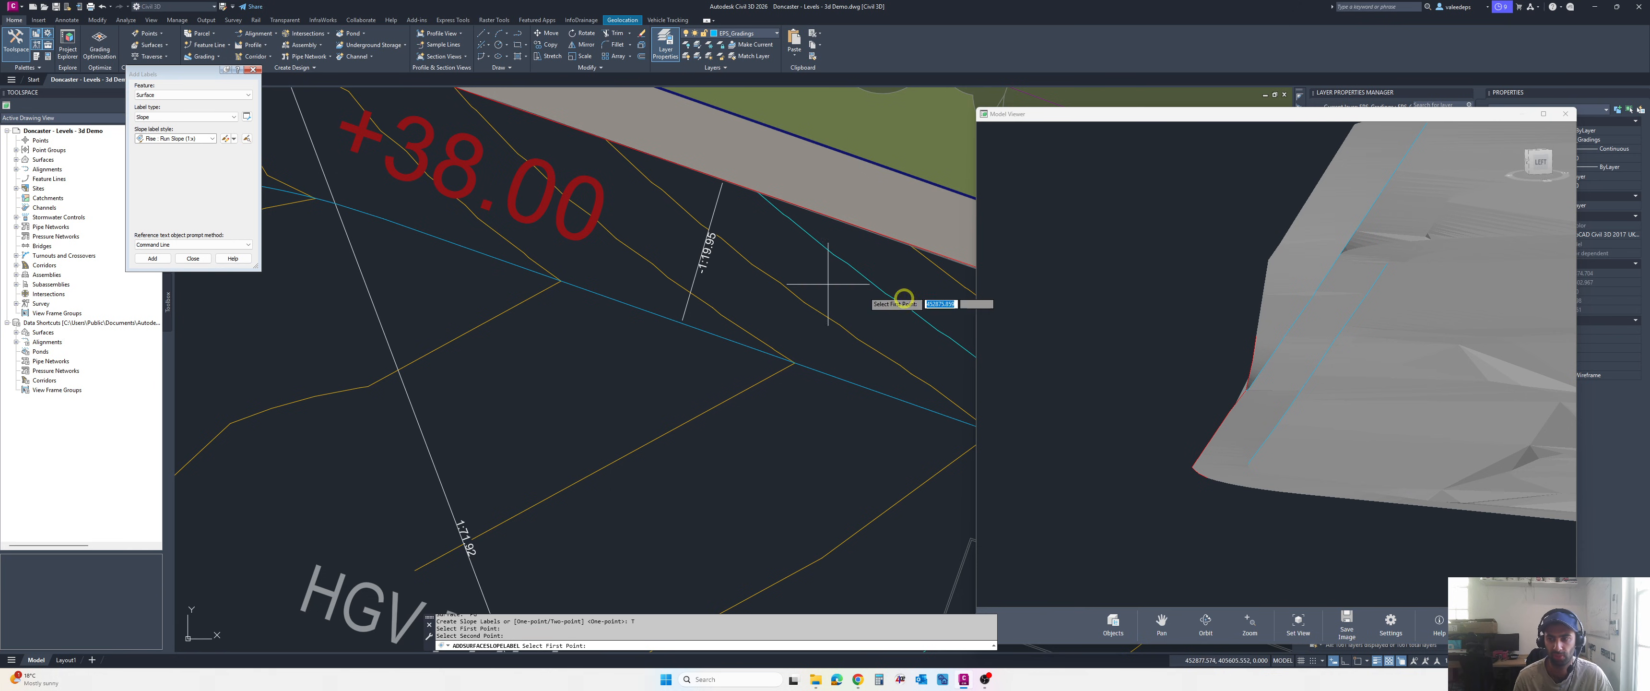
left_click_drag(1320, 346, 1276, 409)
scroll(1278, 399, "up", 2)
scroll(608, 306, "down", 5)
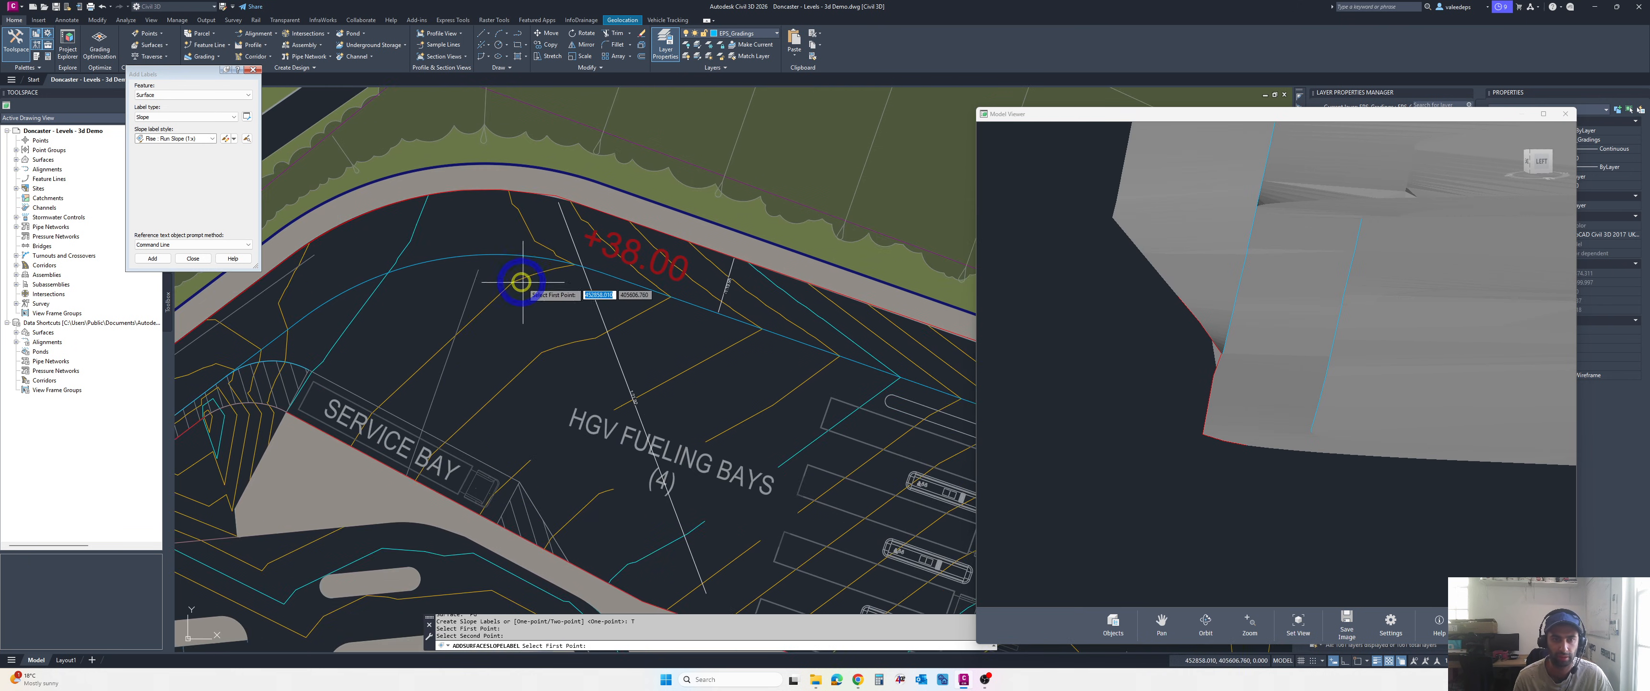
- End the slope labelling command and select the northern and southern feature lines at the two ends of the new slope label
scroll(807, 321, "up", 4)
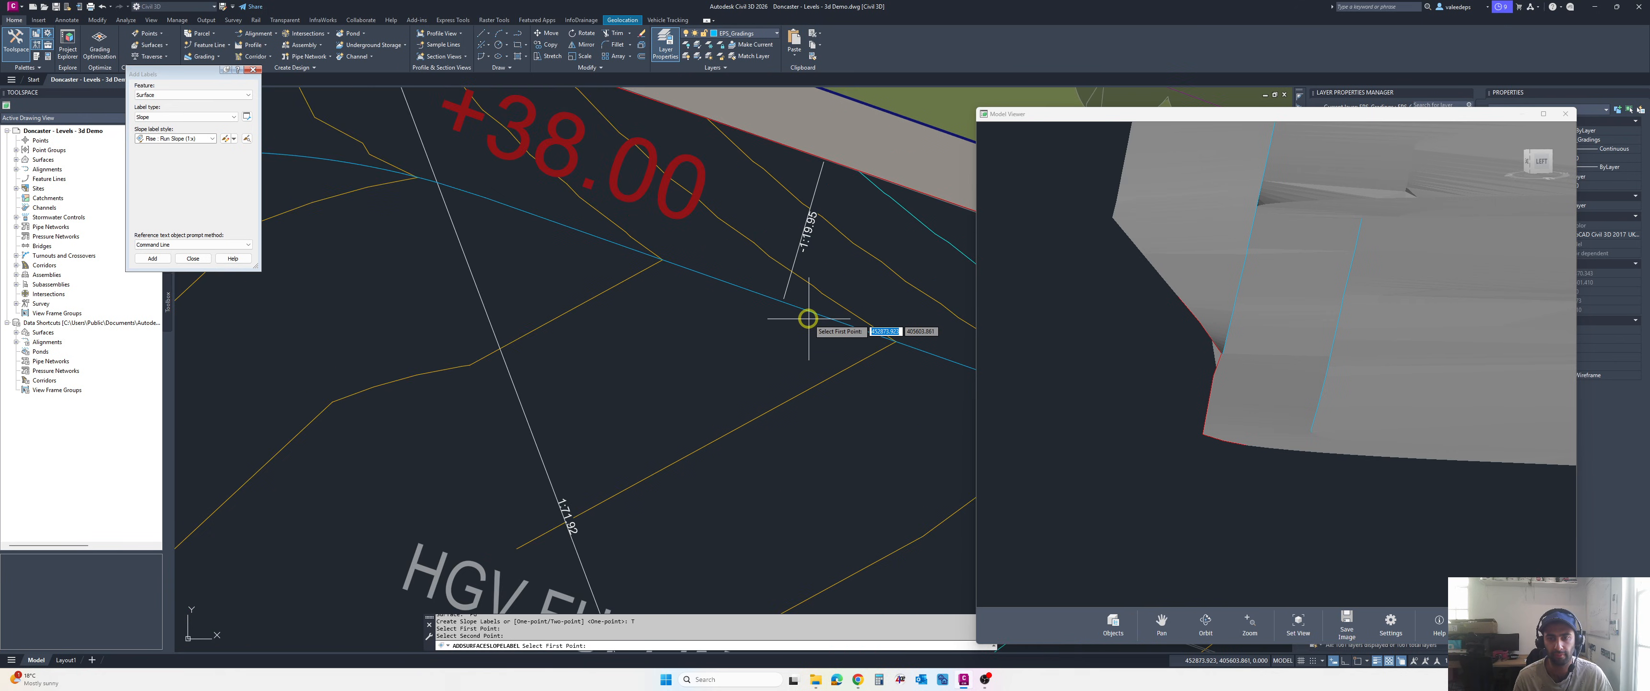
scroll(807, 321, "down", 4)
key("Escape")
scroll(806, 310, "up", 4)
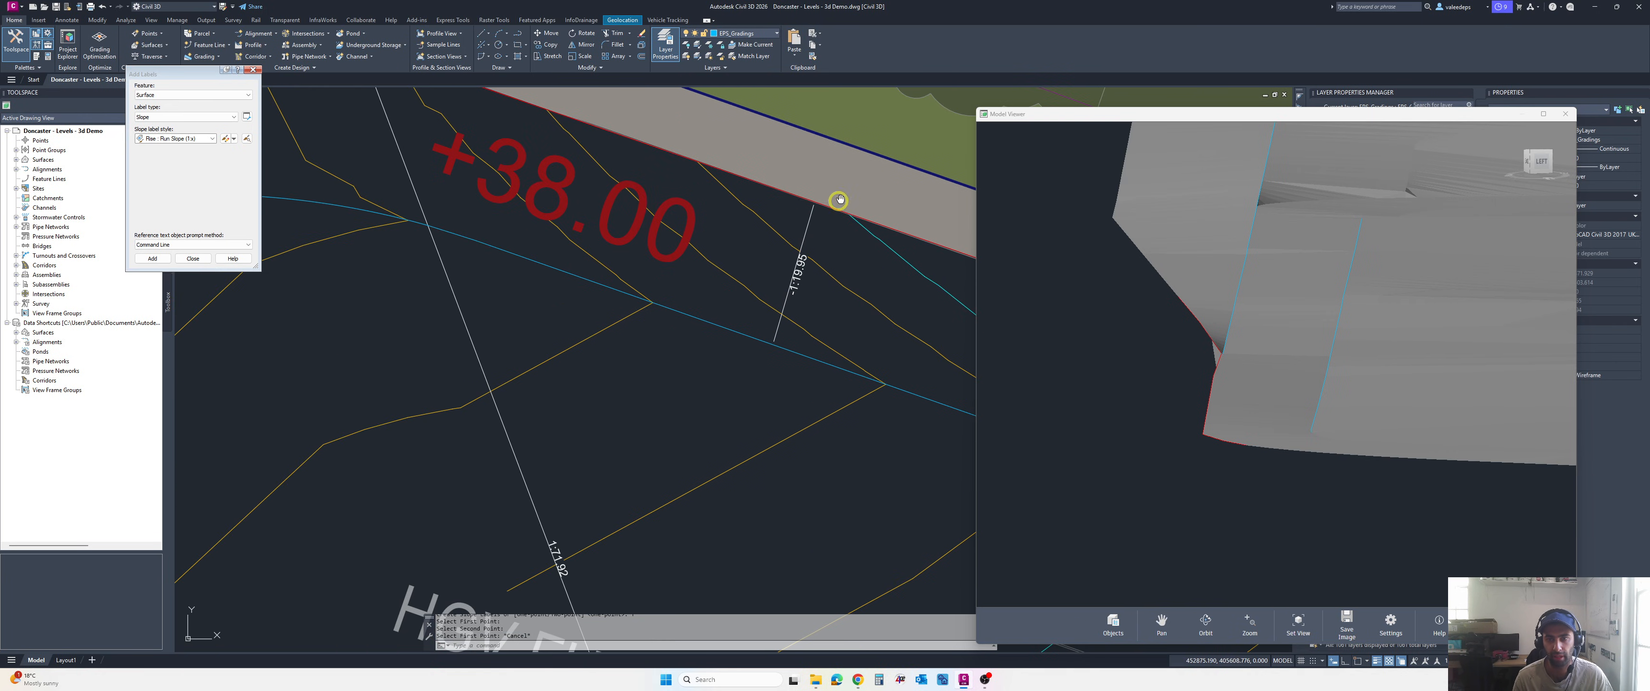
middle_click_drag(838, 200, 705, 268)
scroll(704, 268, "down", 1)
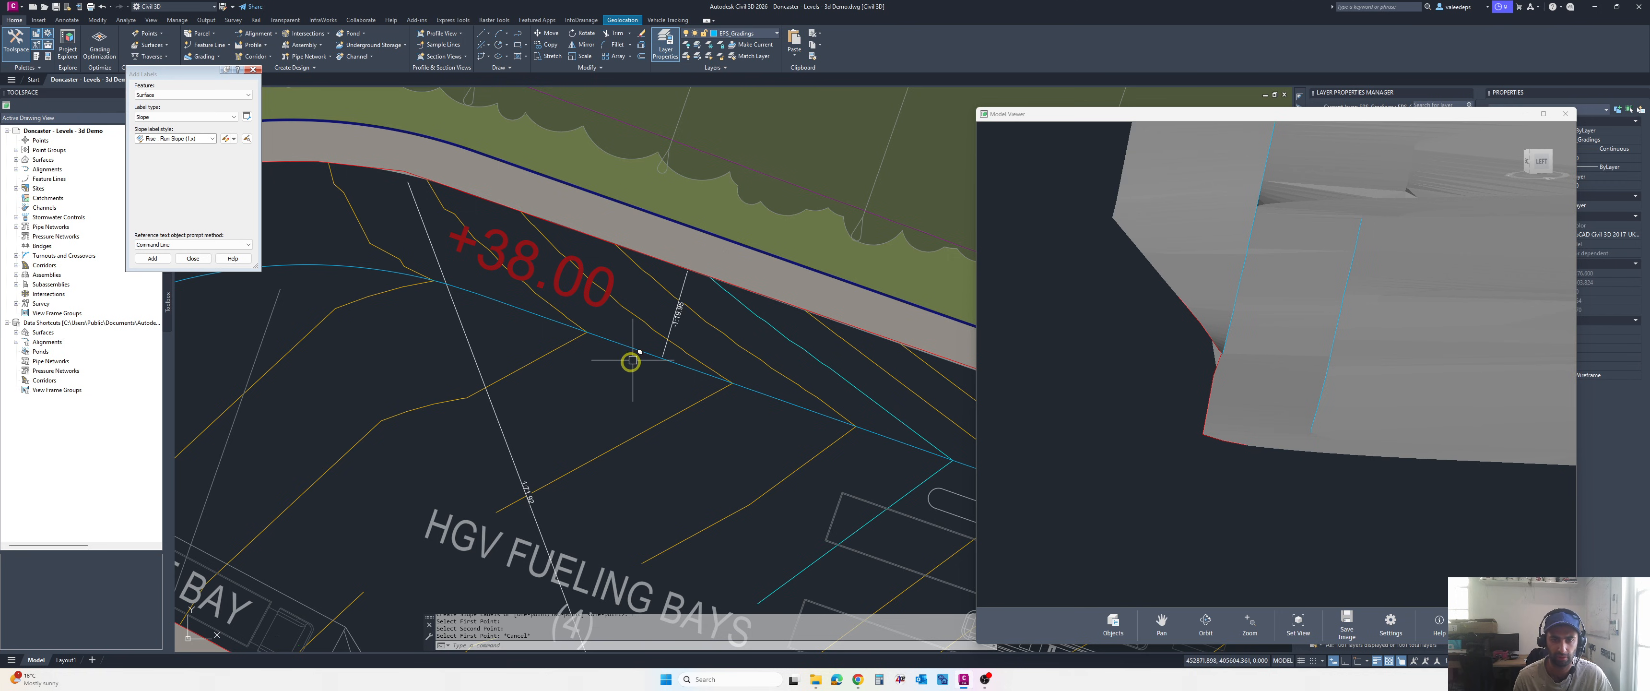
scroll(661, 371, "up", 2)
left_click(718, 212)
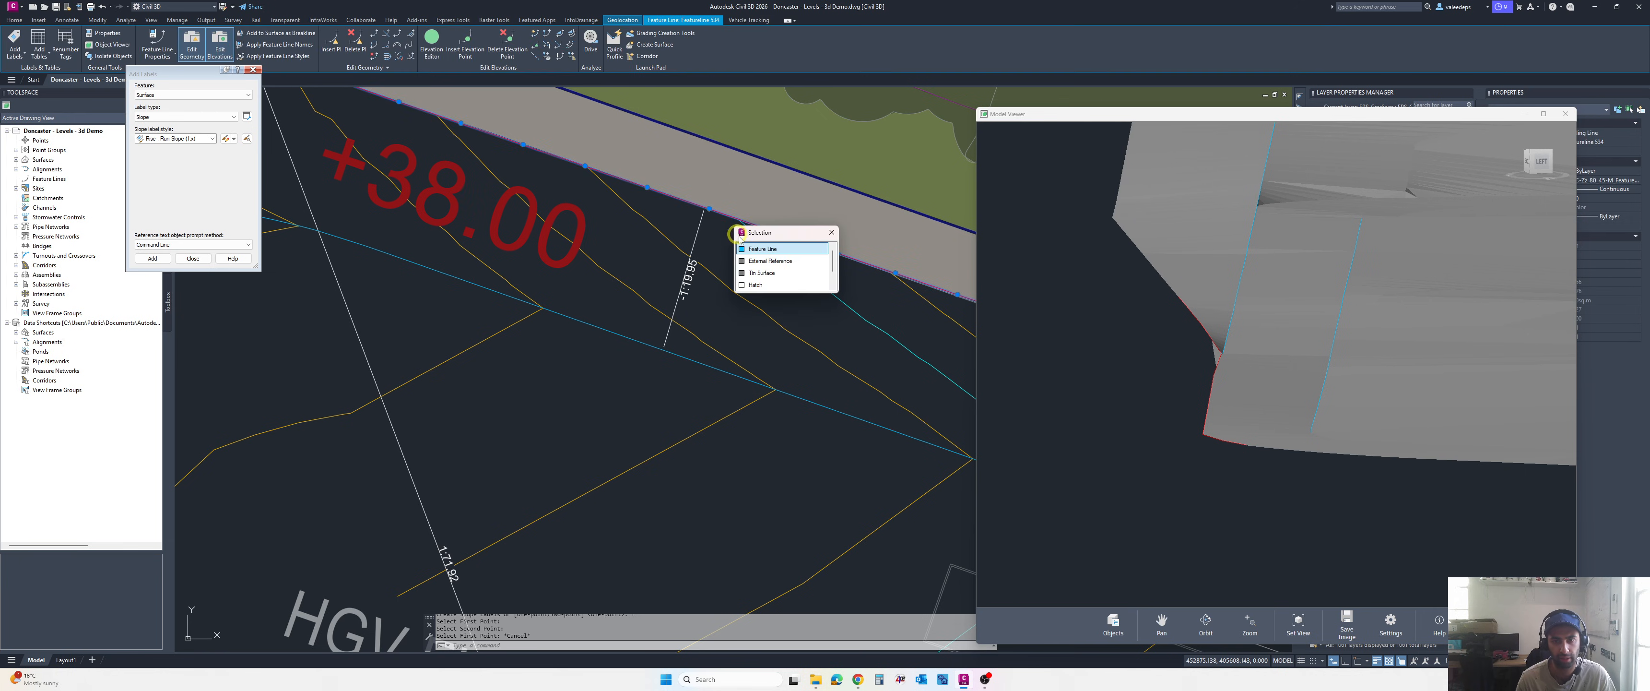
left_click(750, 247)
mouse_move(710, 209)
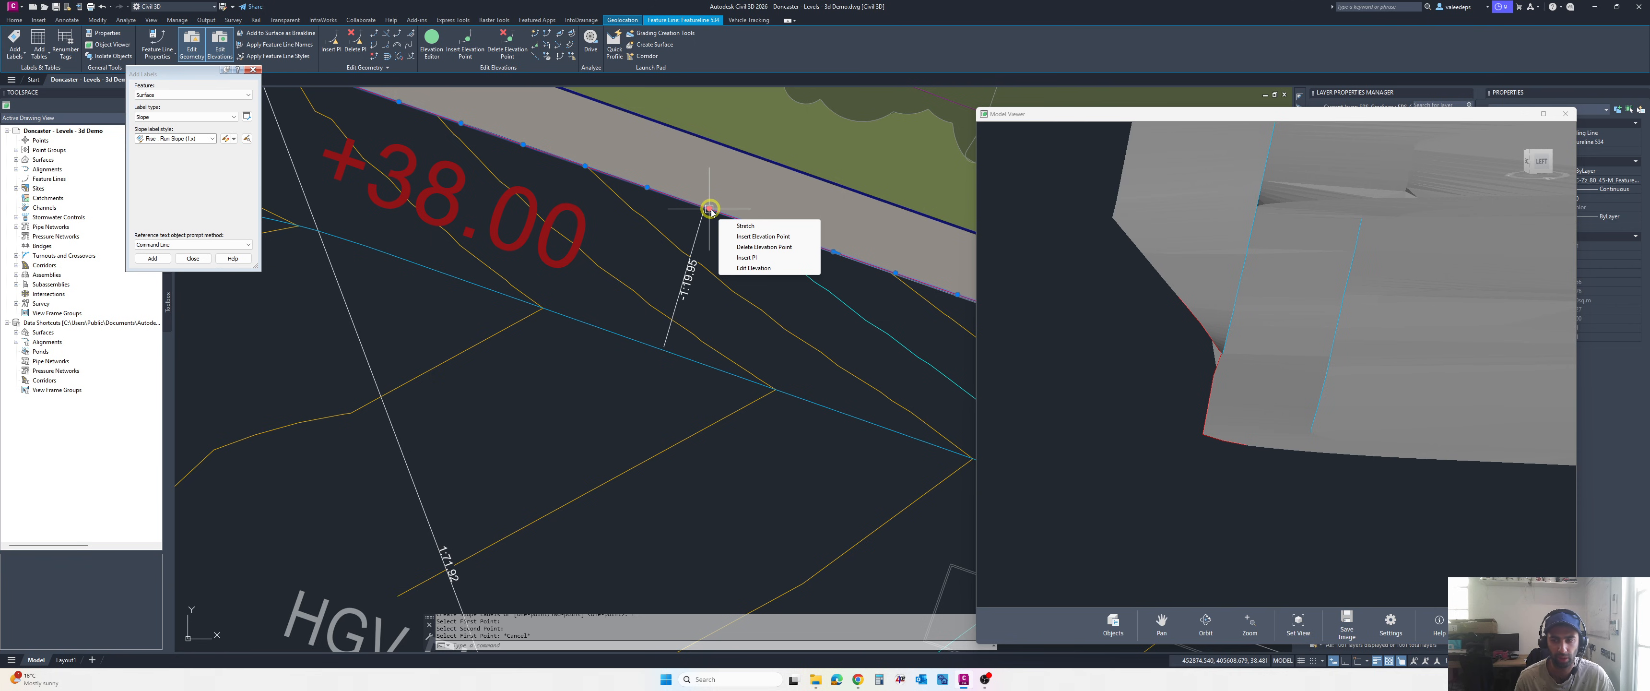
left_click(673, 355)
left_click(659, 355)
left_click(707, 389)
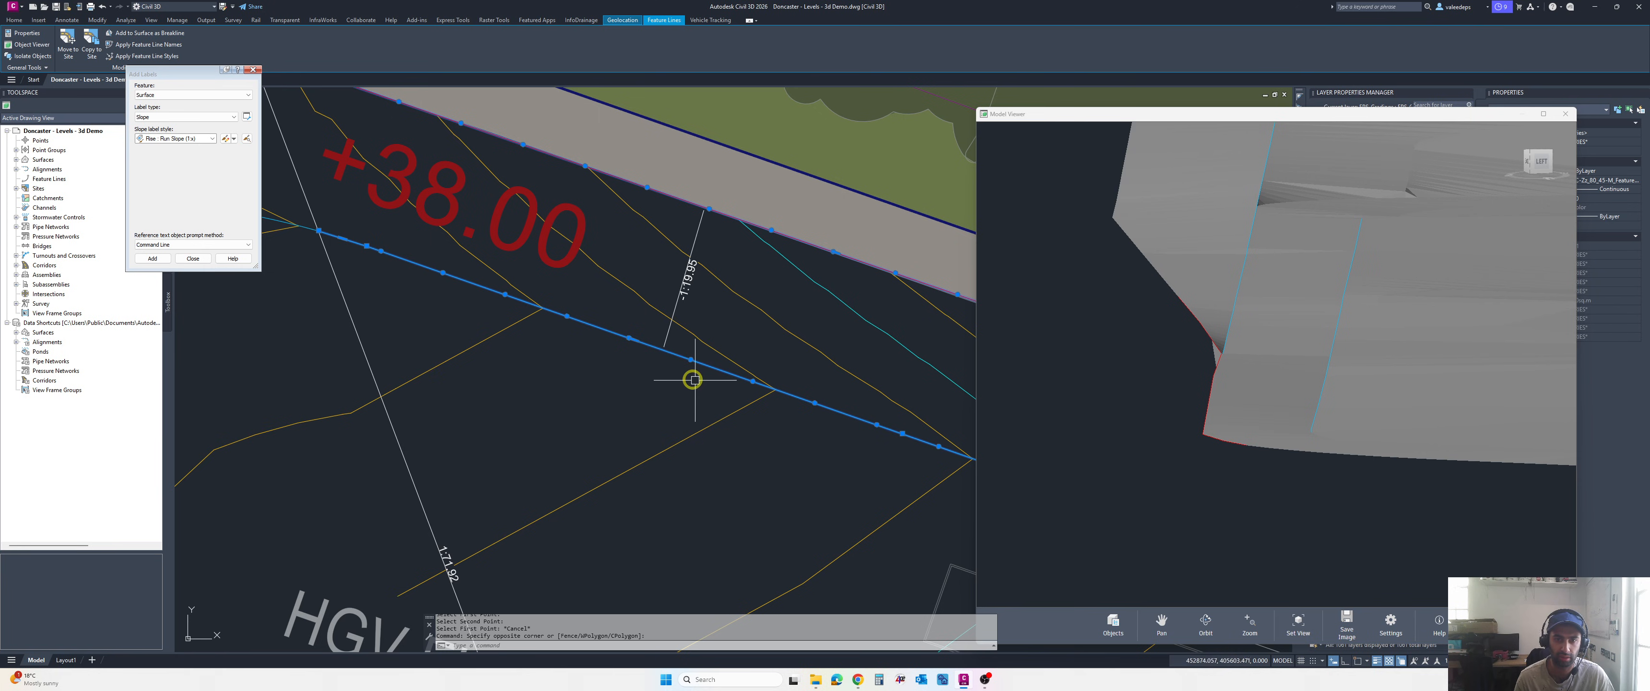
- Set the elevation of the southern feature line's point just west of the slope label to 38.337
mouse_move(628, 338)
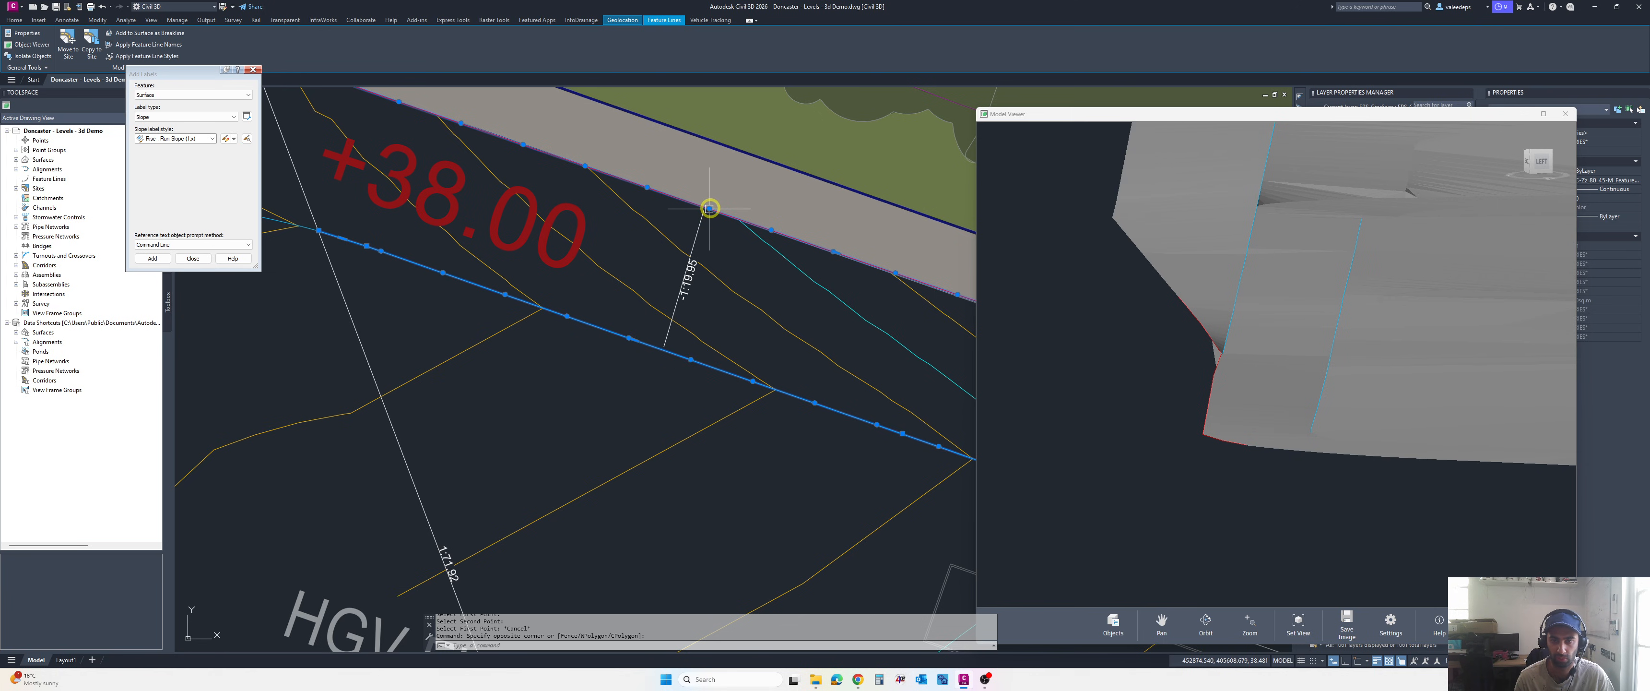
mouse_move(711, 210)
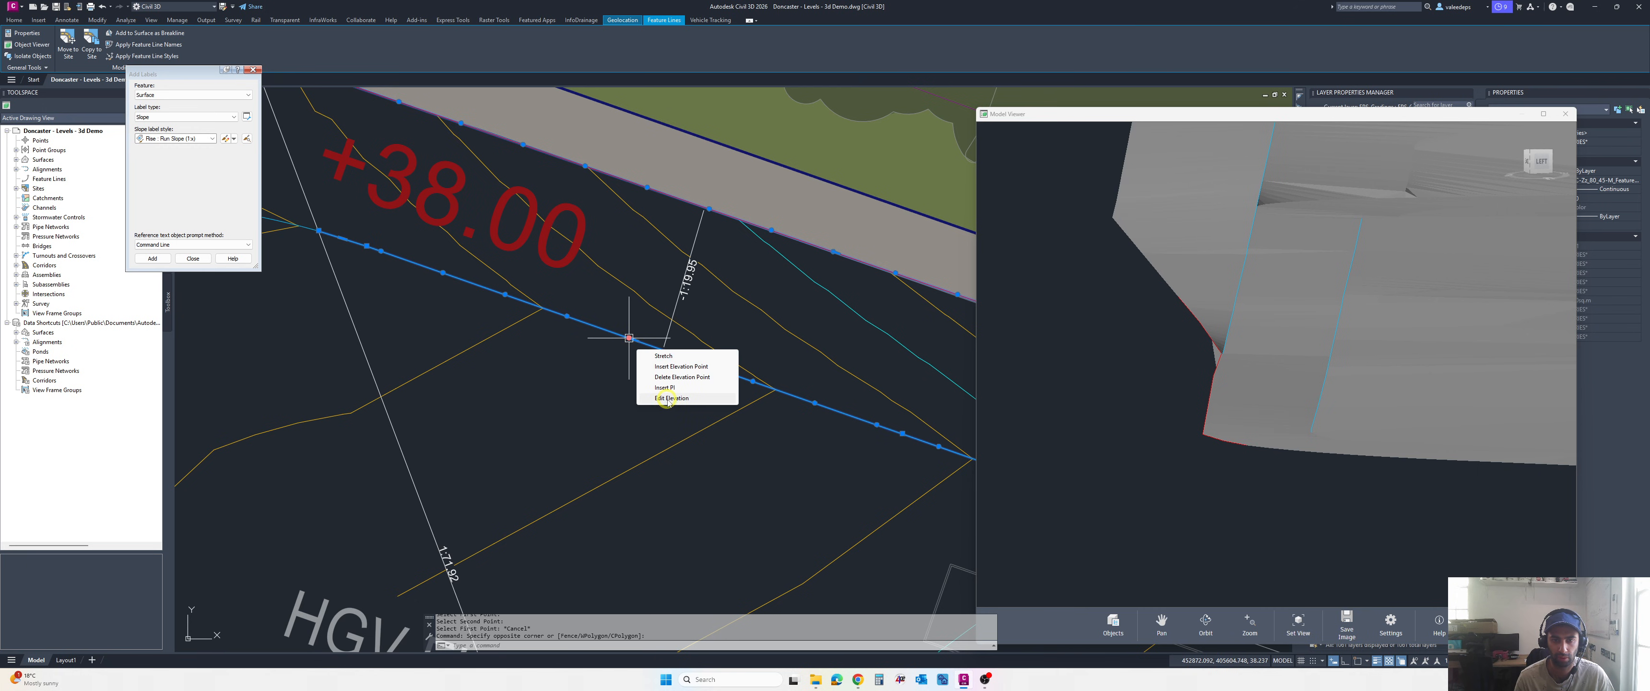
left_click(669, 399)
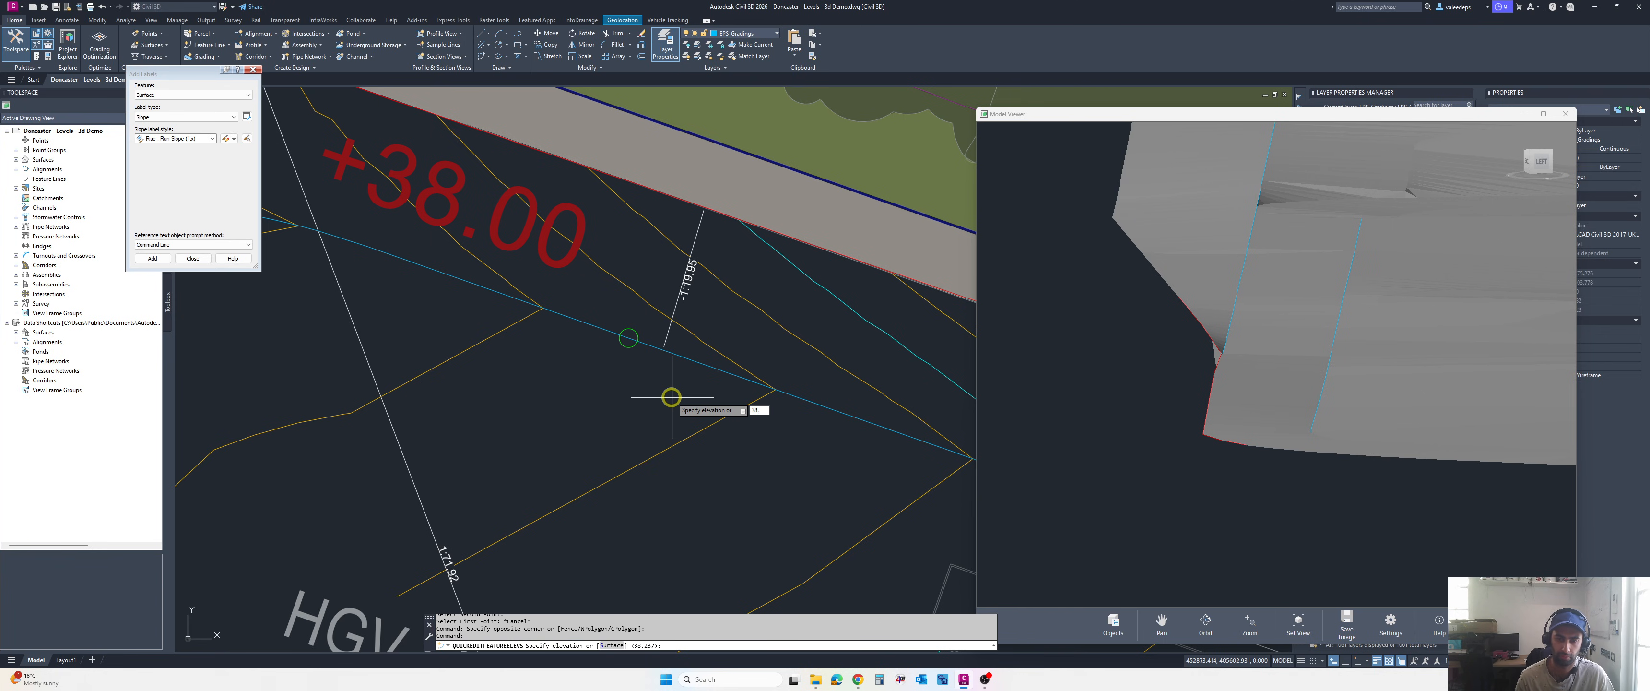
key("Return")
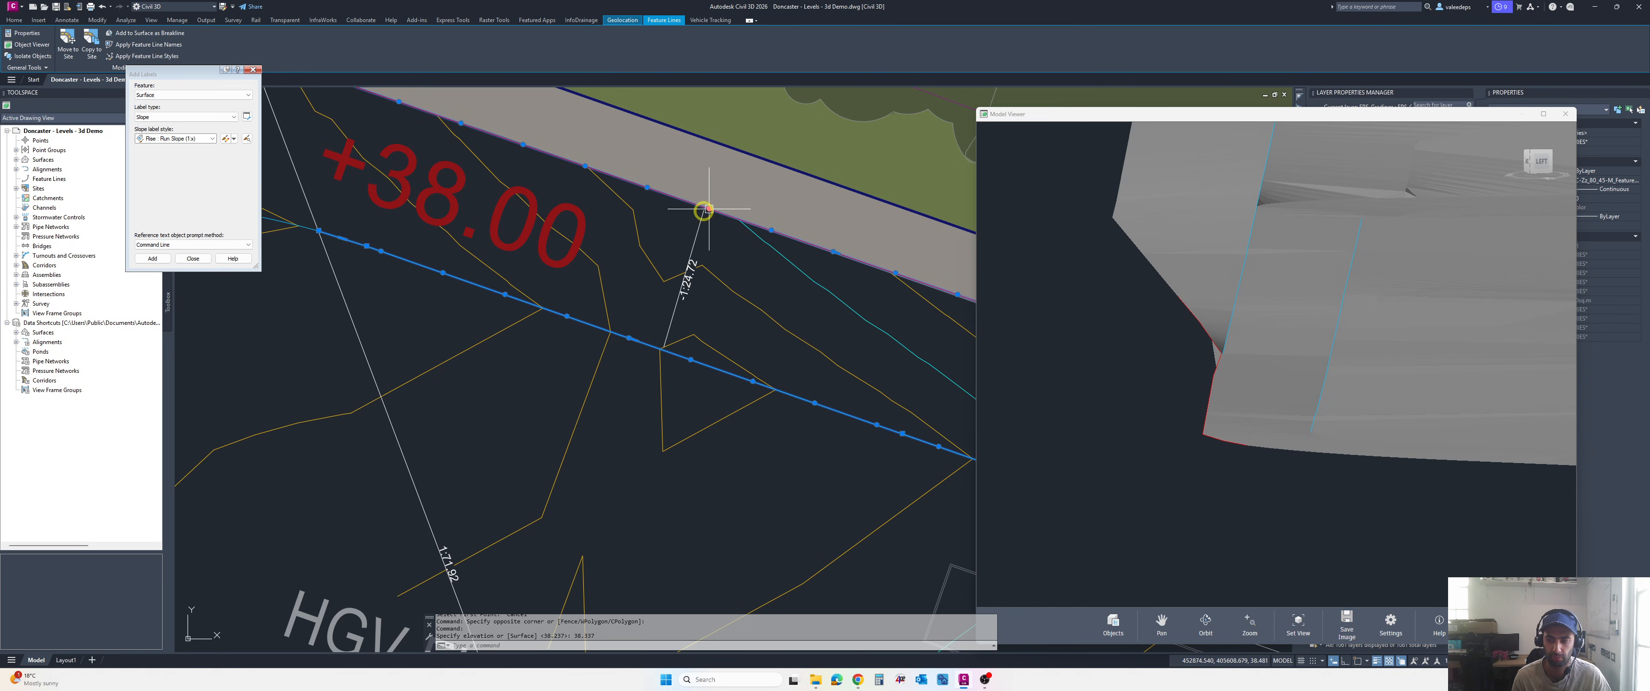
- Change the elevation of the same point west of the slope label to 38.381
mouse_move(641, 338)
left_click(678, 395)
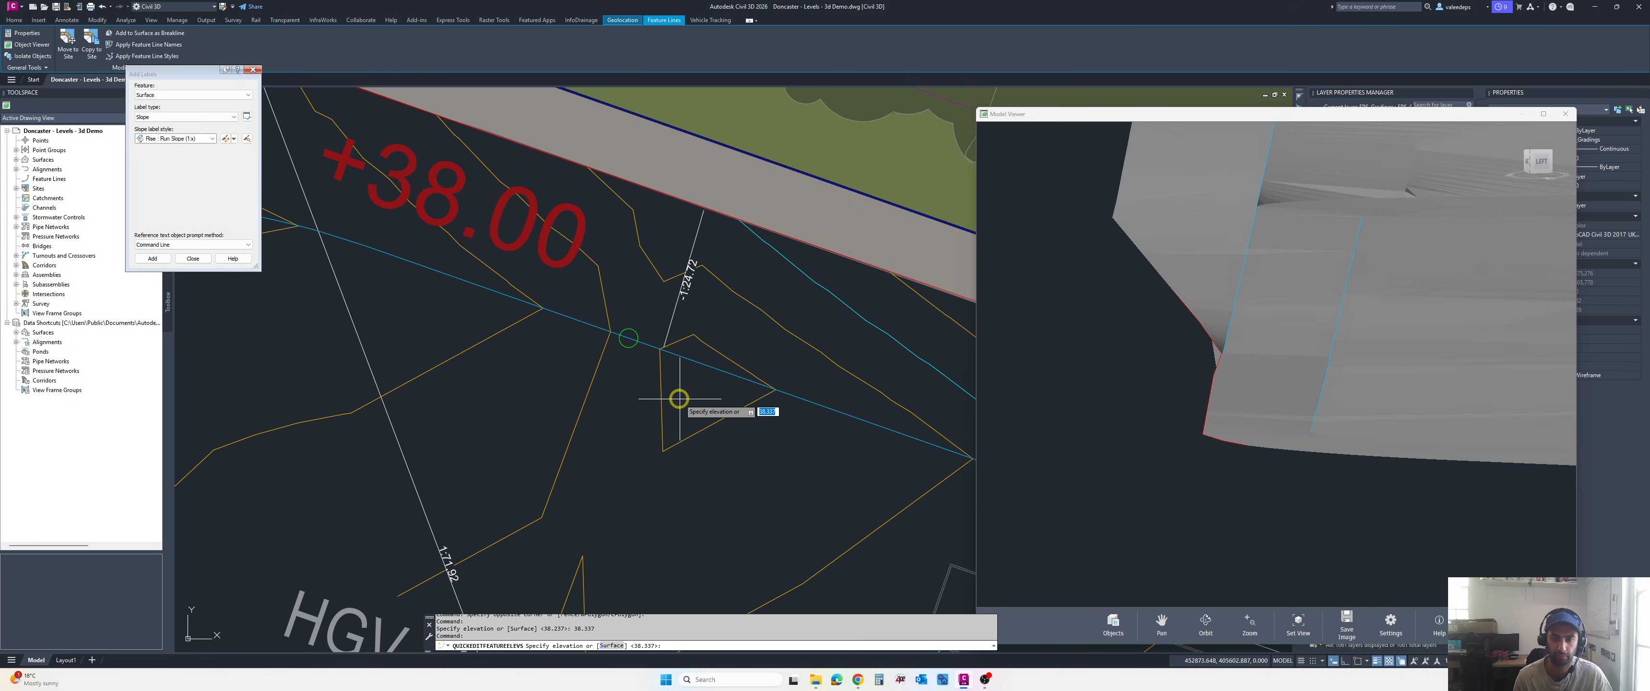
type("38.381")
key("Return")
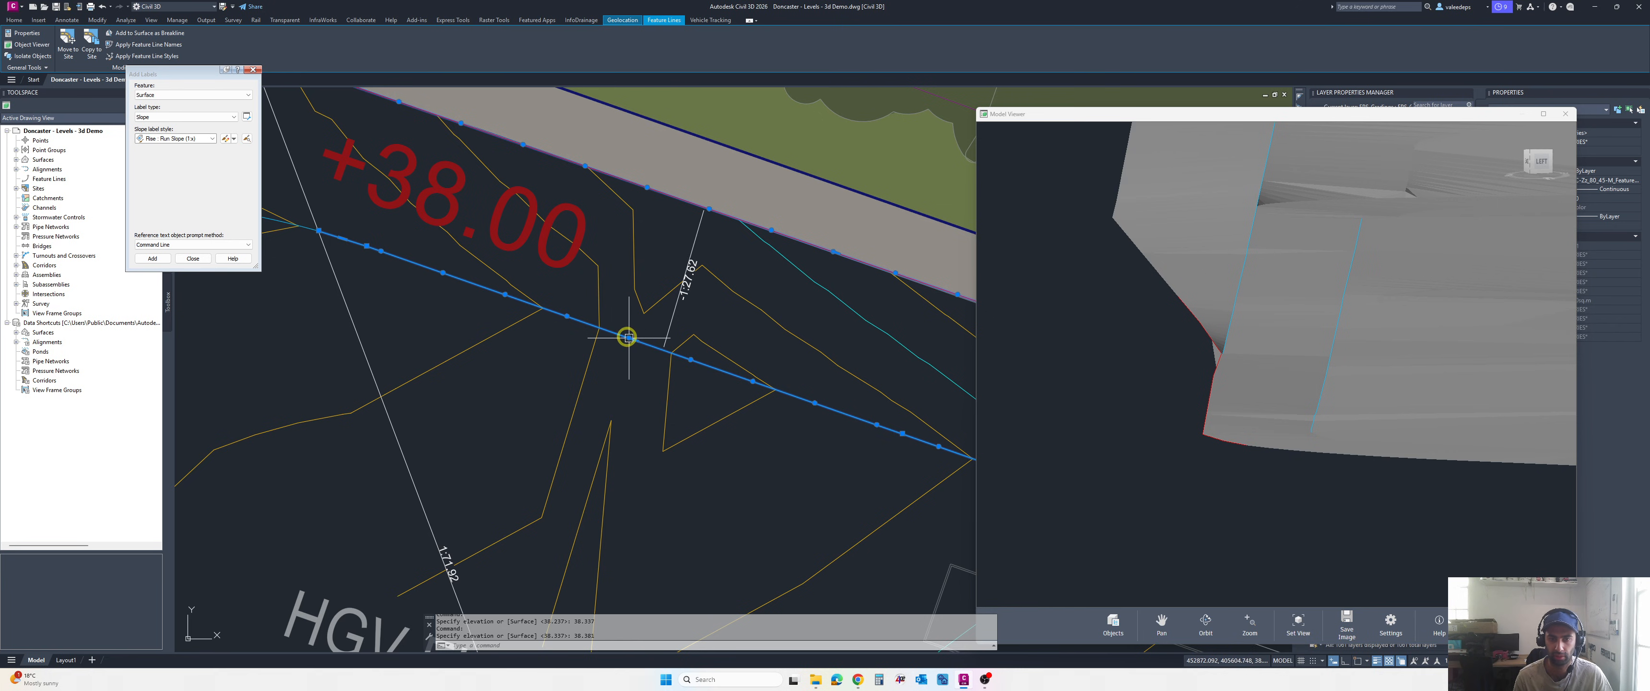
- Set the elevation of the adjacent point just east of the slope label on the southern feature line to 38.385
mouse_move(628, 337)
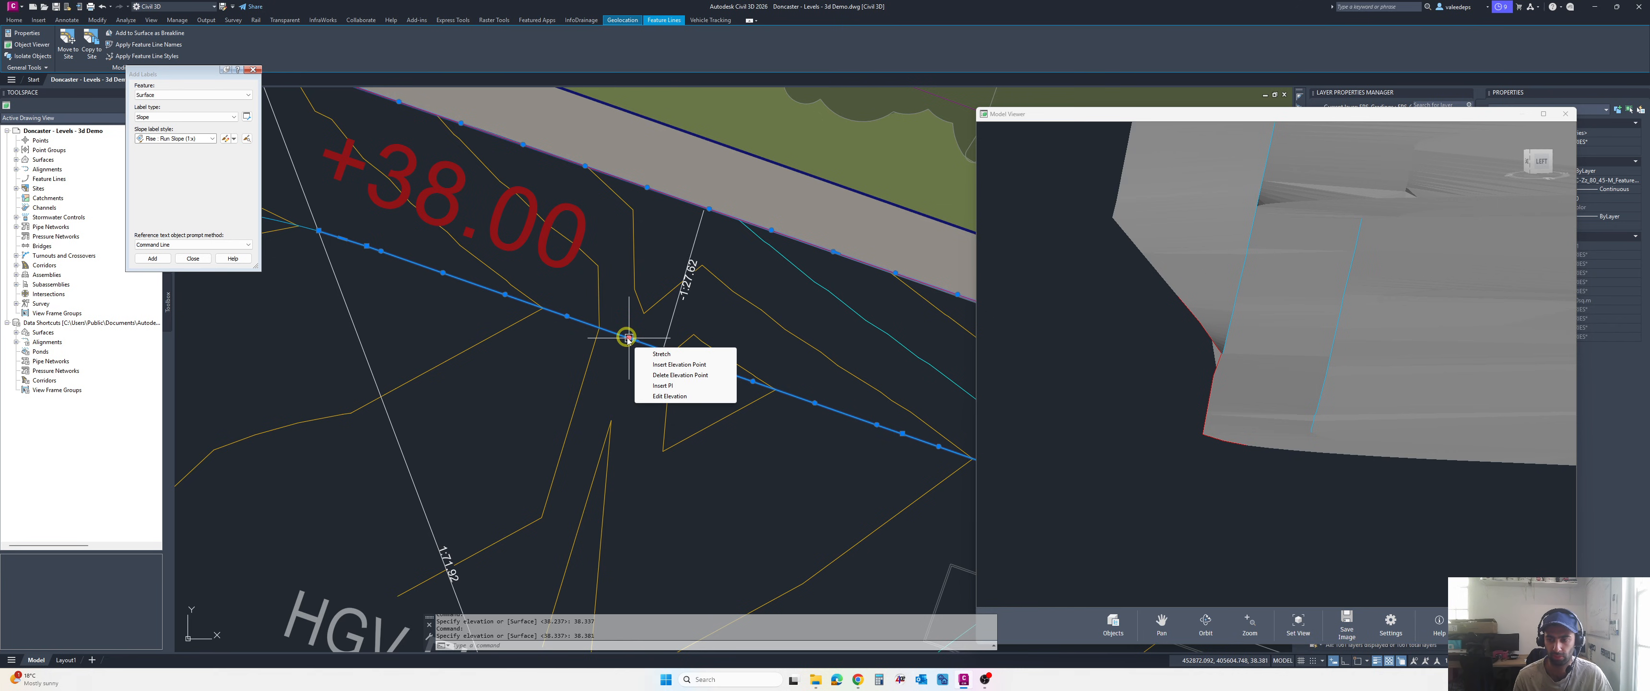
mouse_move(690, 359)
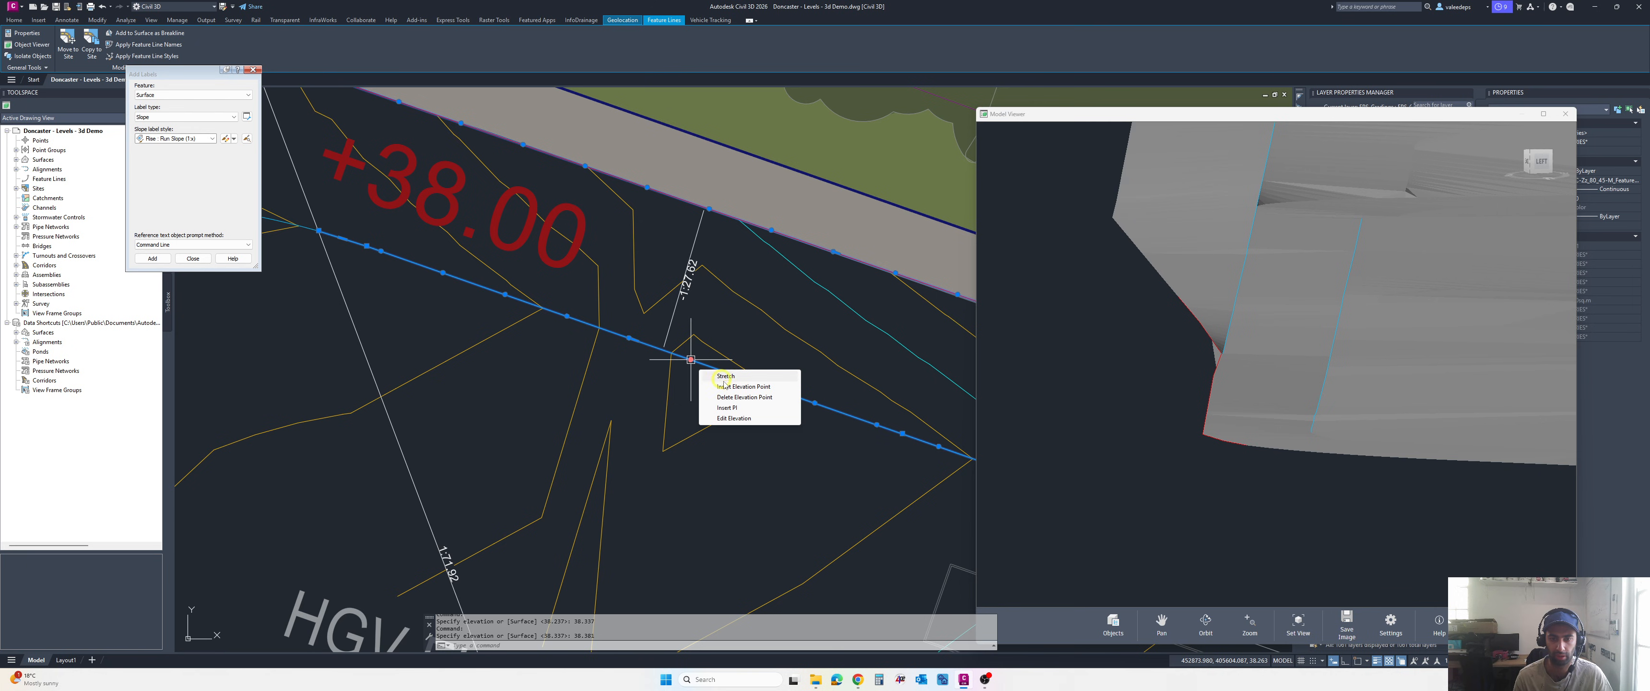
left_click(734, 418)
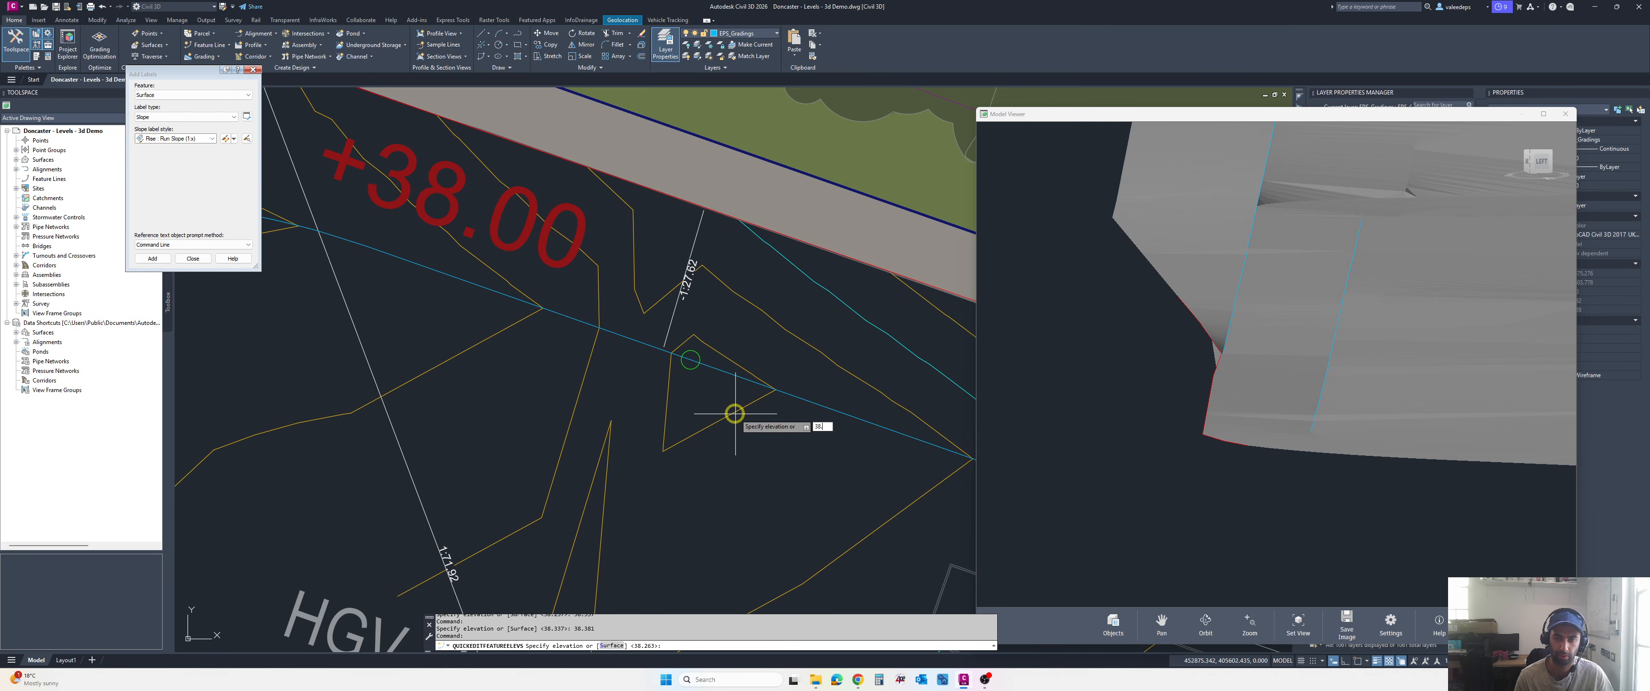
type("38.385")
key("Return")
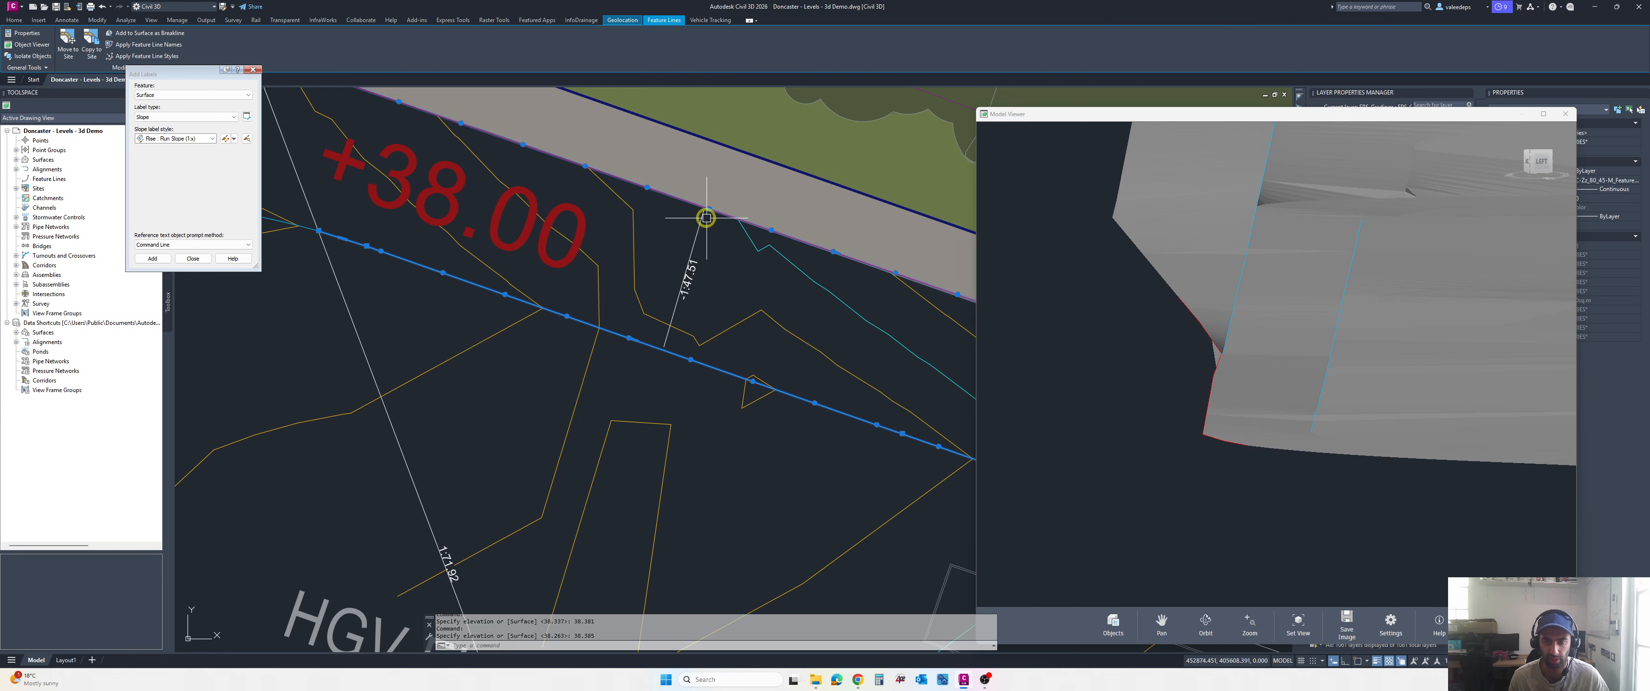
- Reselect only the southern feature line, open it in the Elevation Editor and move the editor clear of the slope label
scroll(667, 310, "down", 2)
middle_click_drag(667, 310, 678, 333)
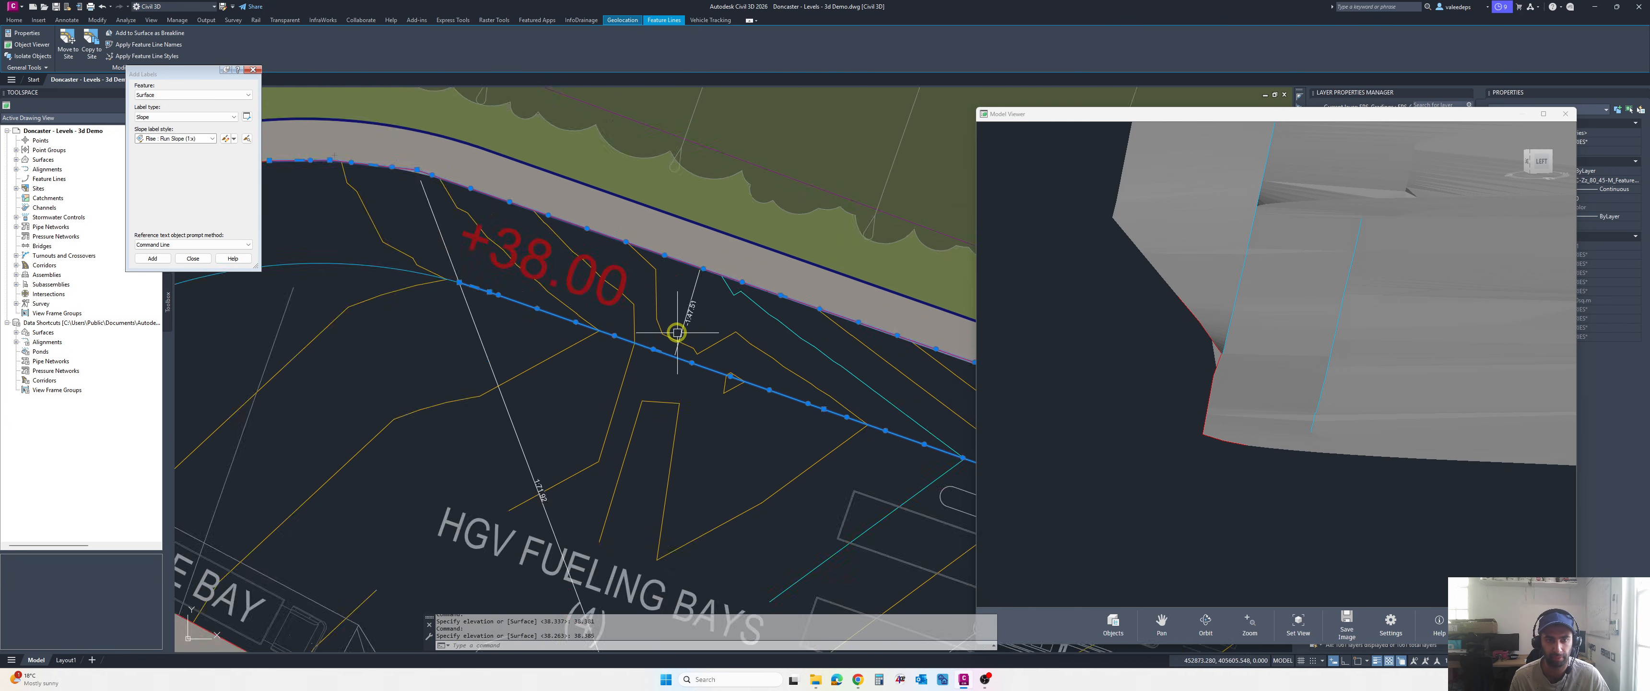
scroll(680, 346, "up", 2)
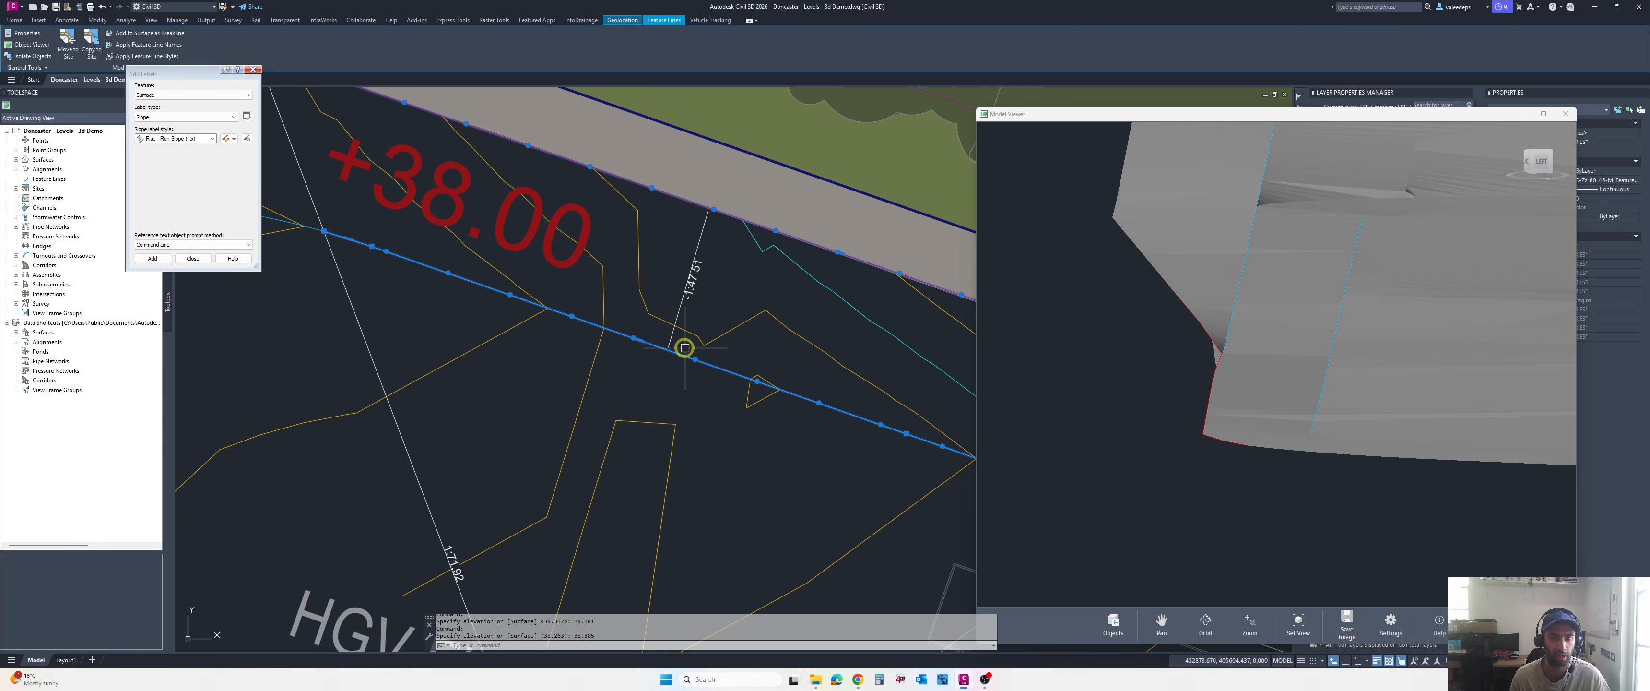
key("Escape")
left_click(679, 359)
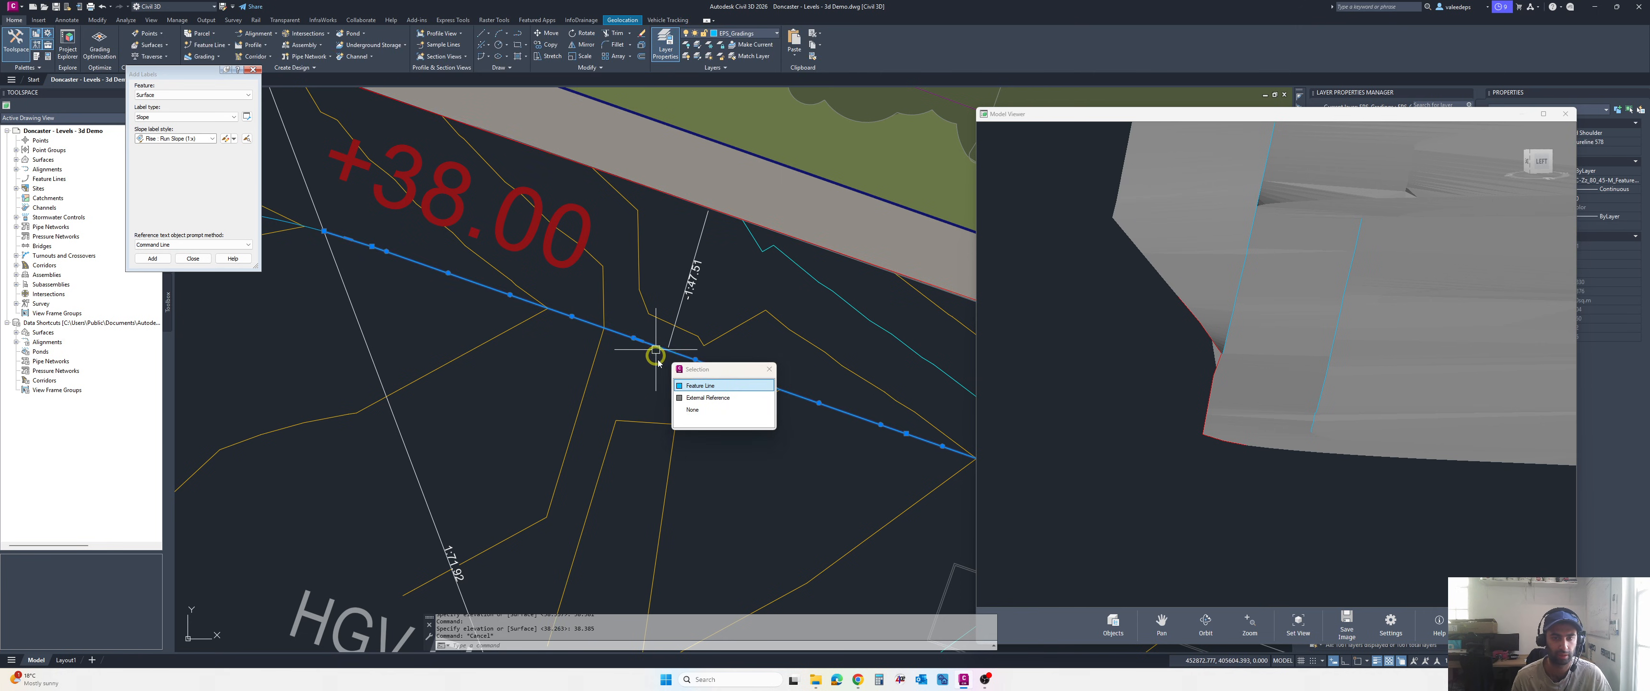
left_click(681, 384)
scroll(619, 343, "up", 5)
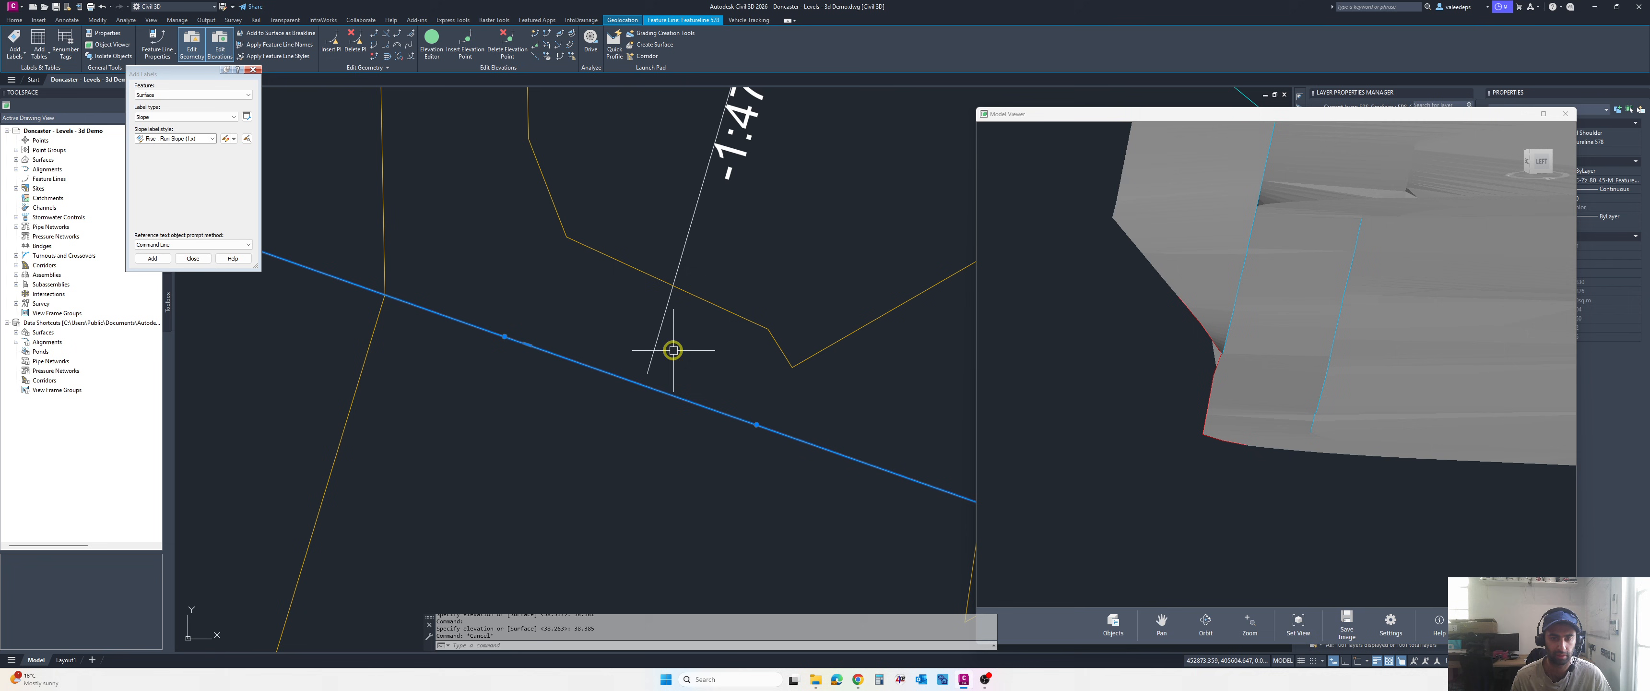
scroll(704, 395, "down", 2)
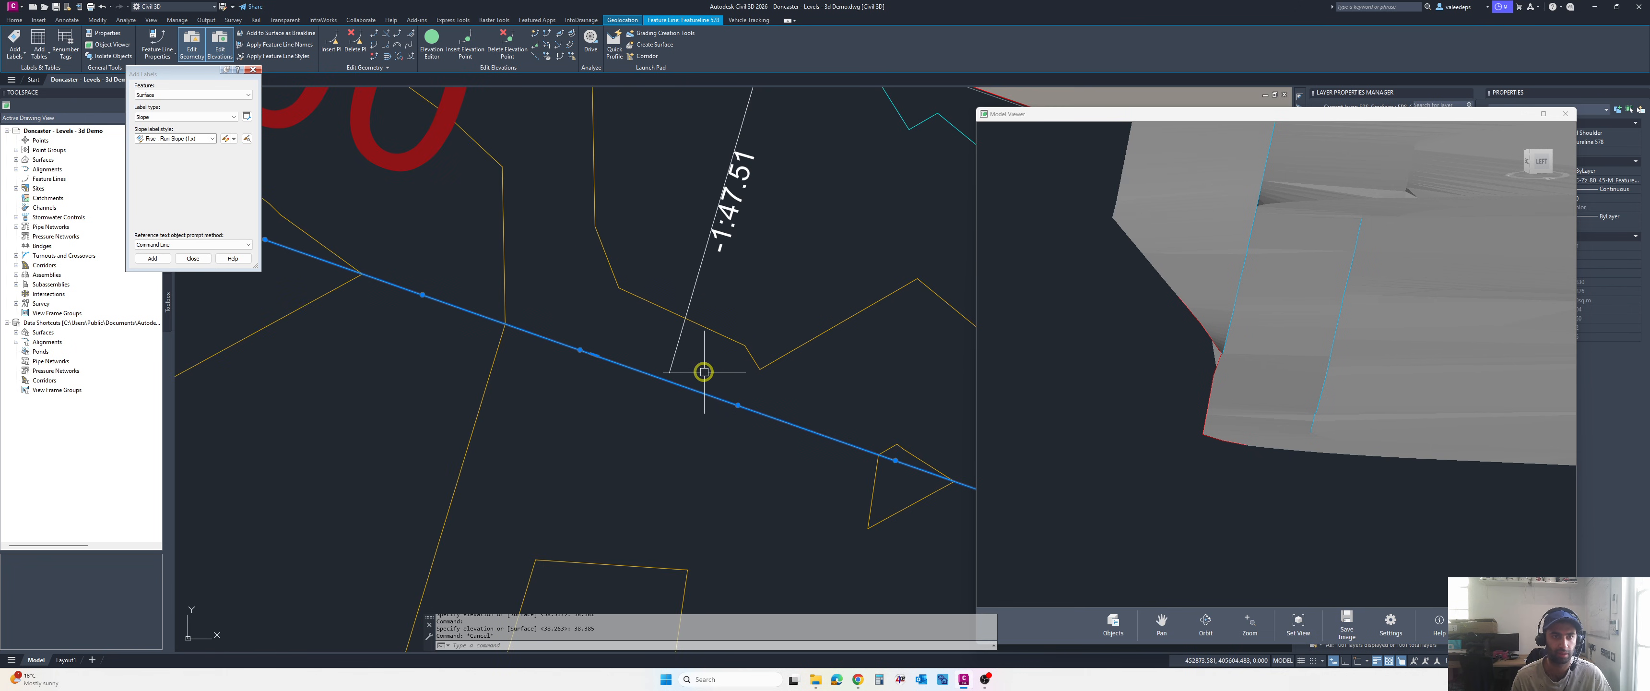
left_click(432, 46)
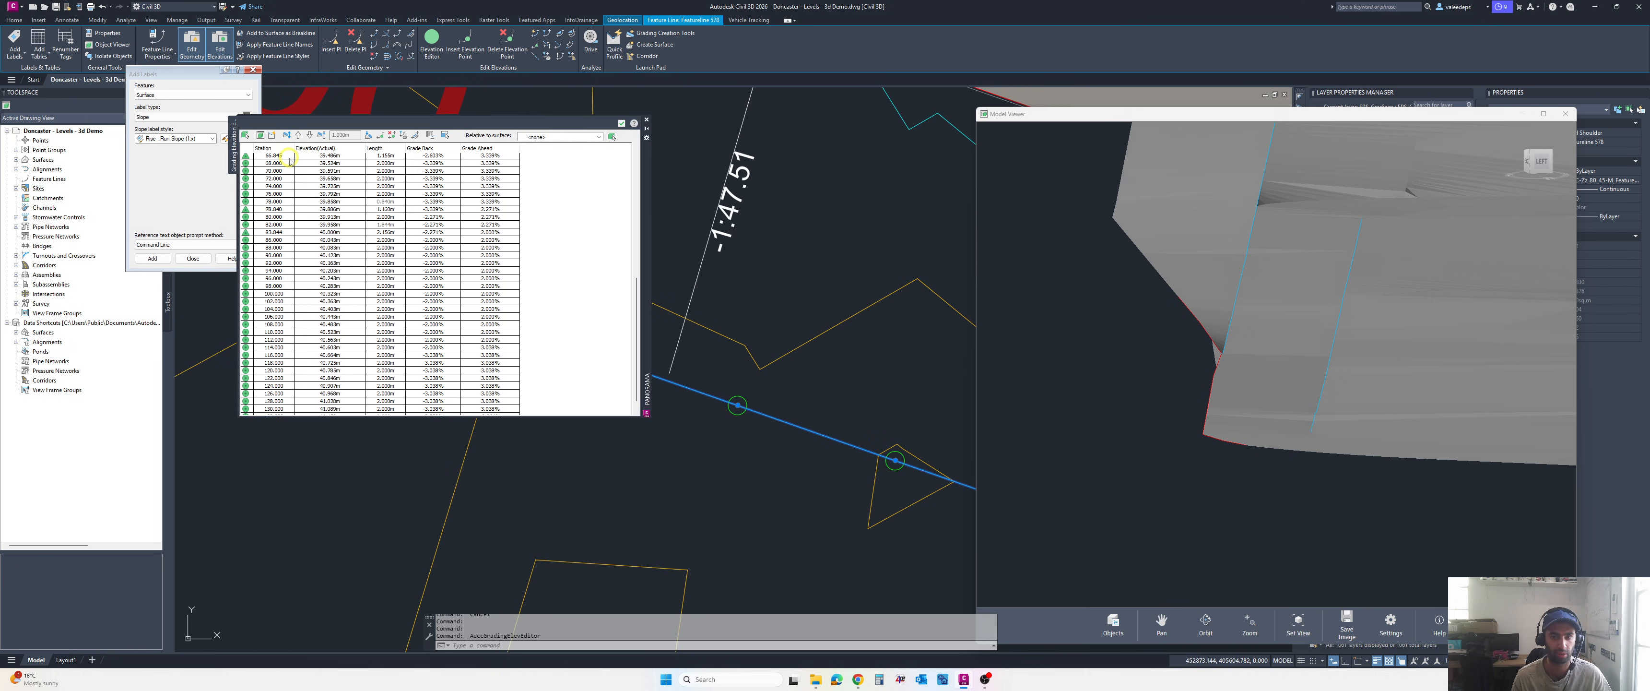
left_click(287, 211)
left_click(282, 235)
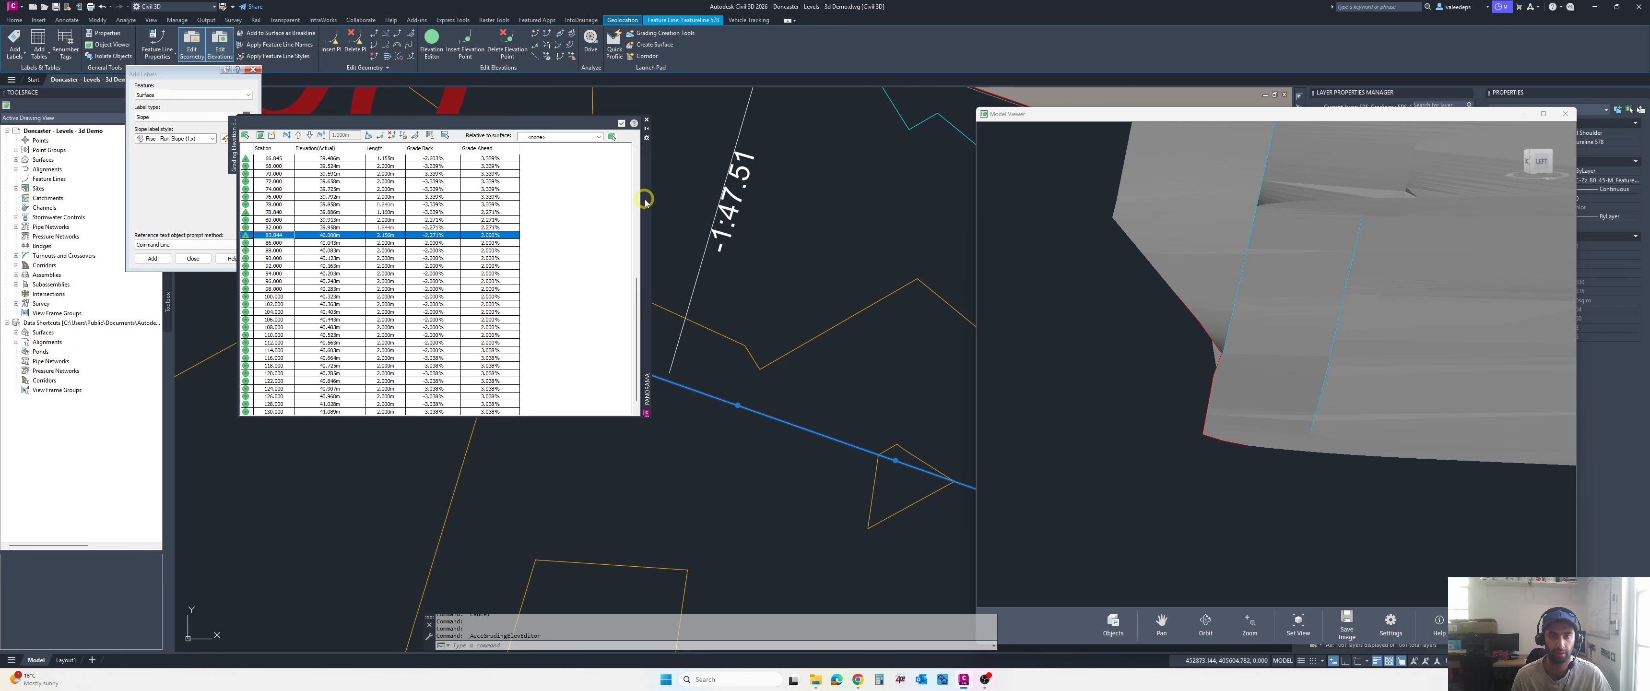
left_click_drag(644, 200, 497, 203)
- Go through the feature line's elevation rows from the last stations back towards the start, comparing them with the marked points in plan
scroll(739, 281, "down", 4)
scroll(665, 352, "down", 4)
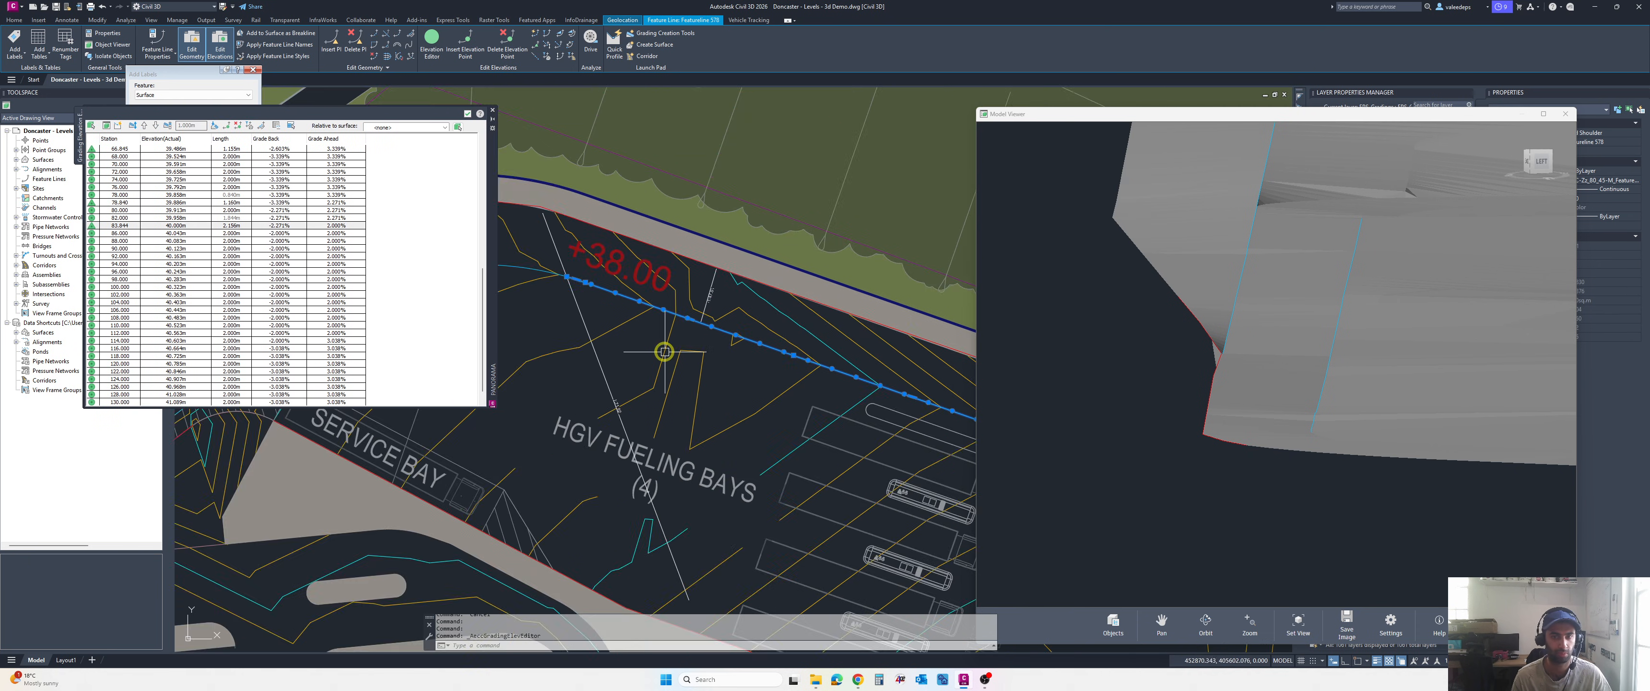
left_click(131, 256)
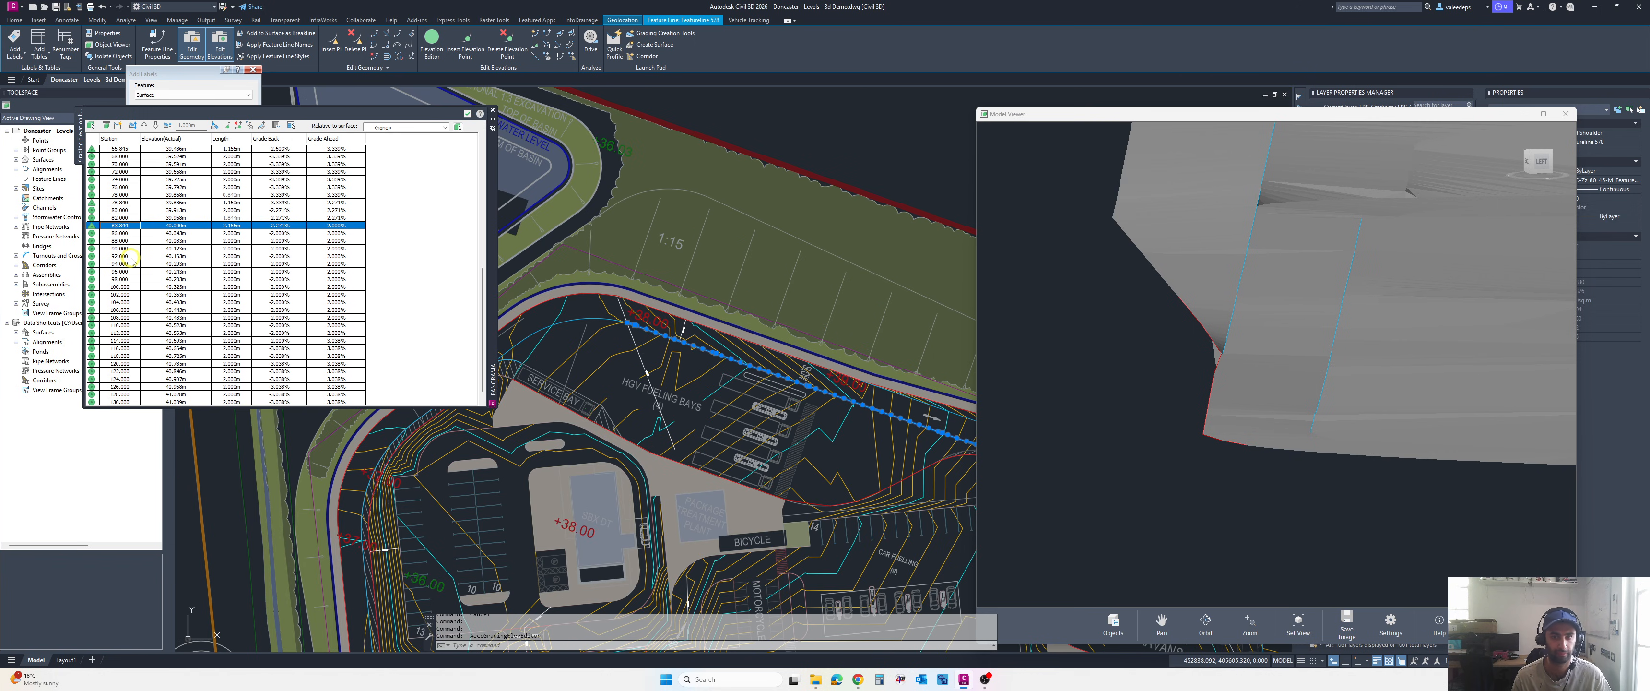
left_click(131, 294)
left_click(134, 317)
scroll(136, 317, "down", 1)
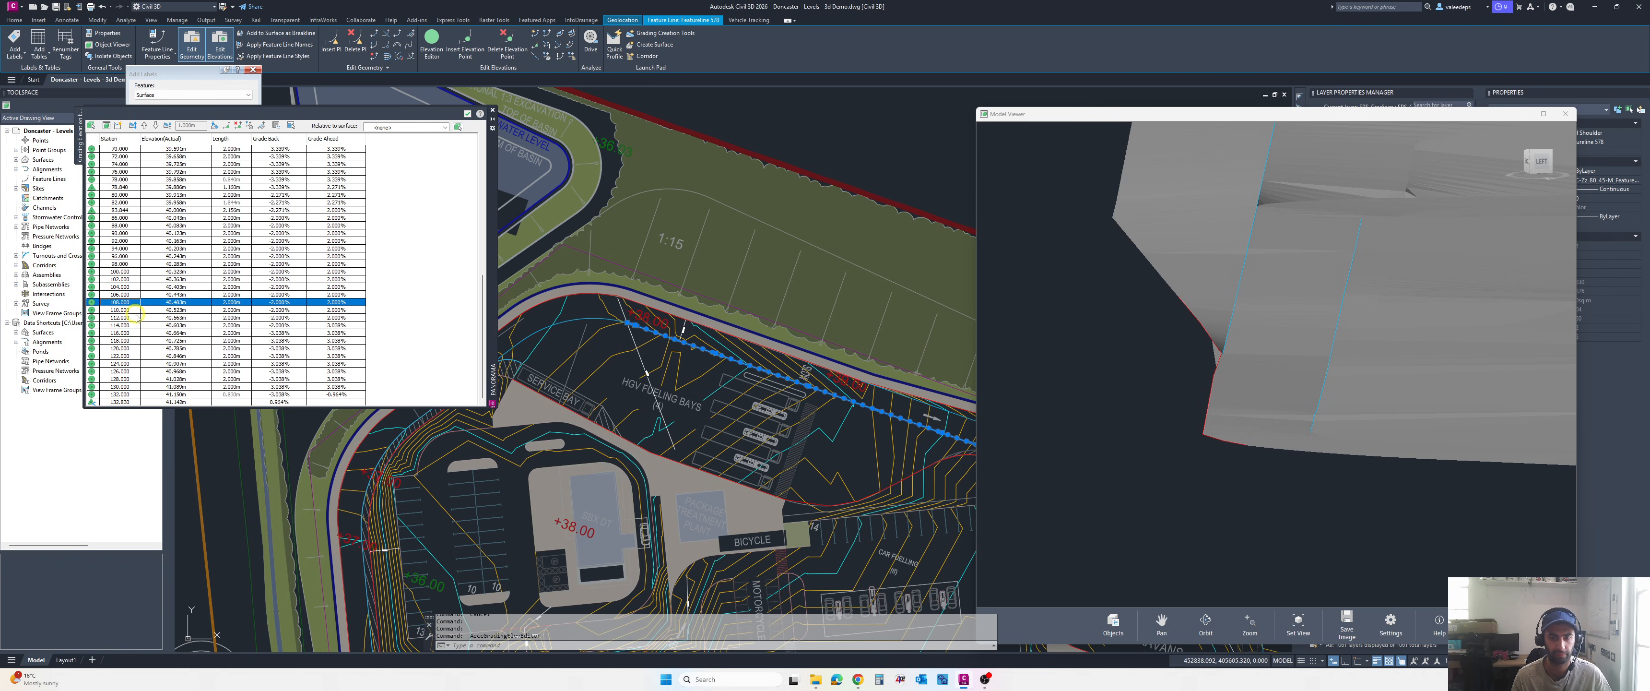
left_click(132, 395)
key("Up")
key("Up")
key("Up")
key("Up")
key("Up")
key("Up")
key("Up")
key("Up")
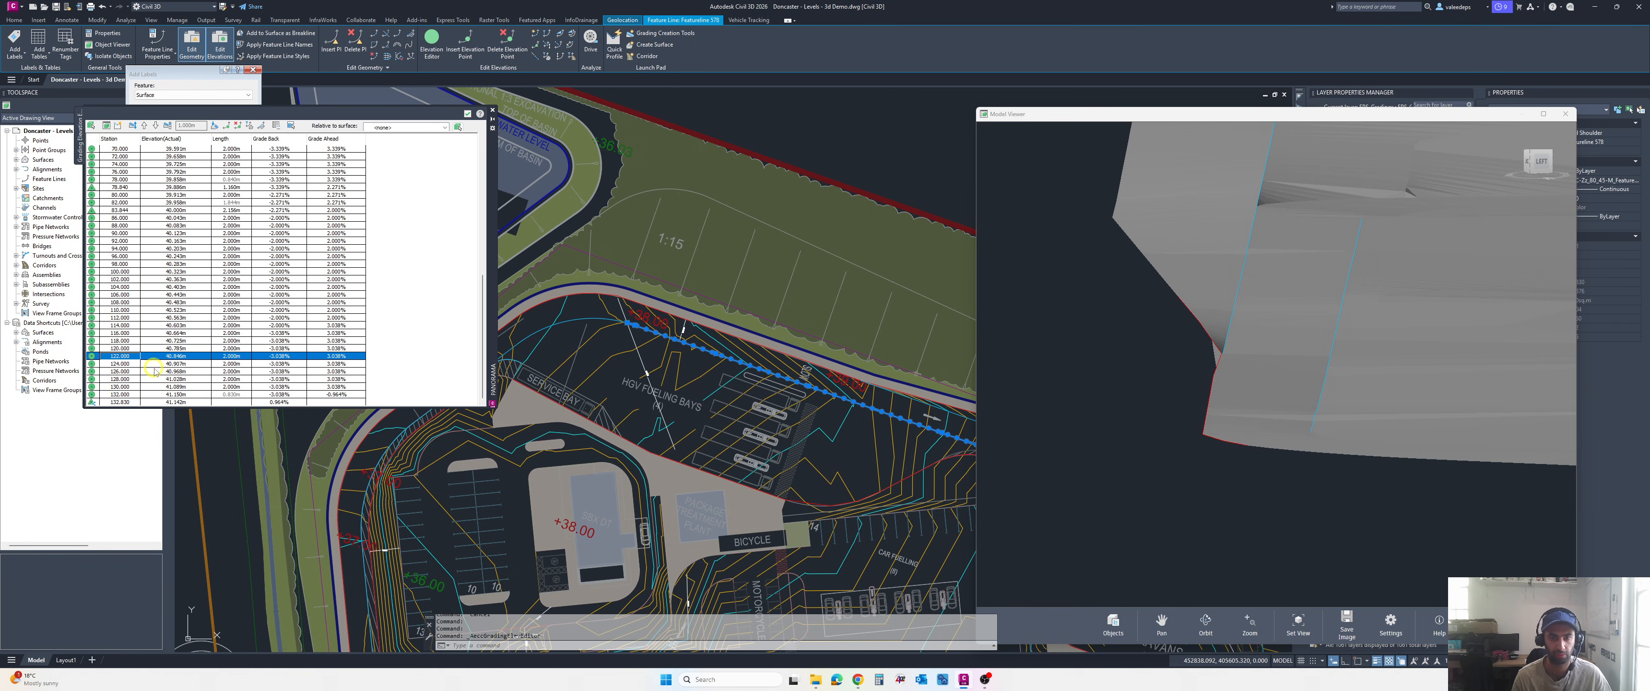
key("Up")
key("Up")
key("Up")
key("Up")
key("Up")
key("Up")
key("Up")
key("Up")
key("Up")
key("Up")
key("Up")
key("Up")
key("Up")
key("Up")
key("Up")
key("Up")
key("Up")
key("Up")
key("Up")
key("Up")
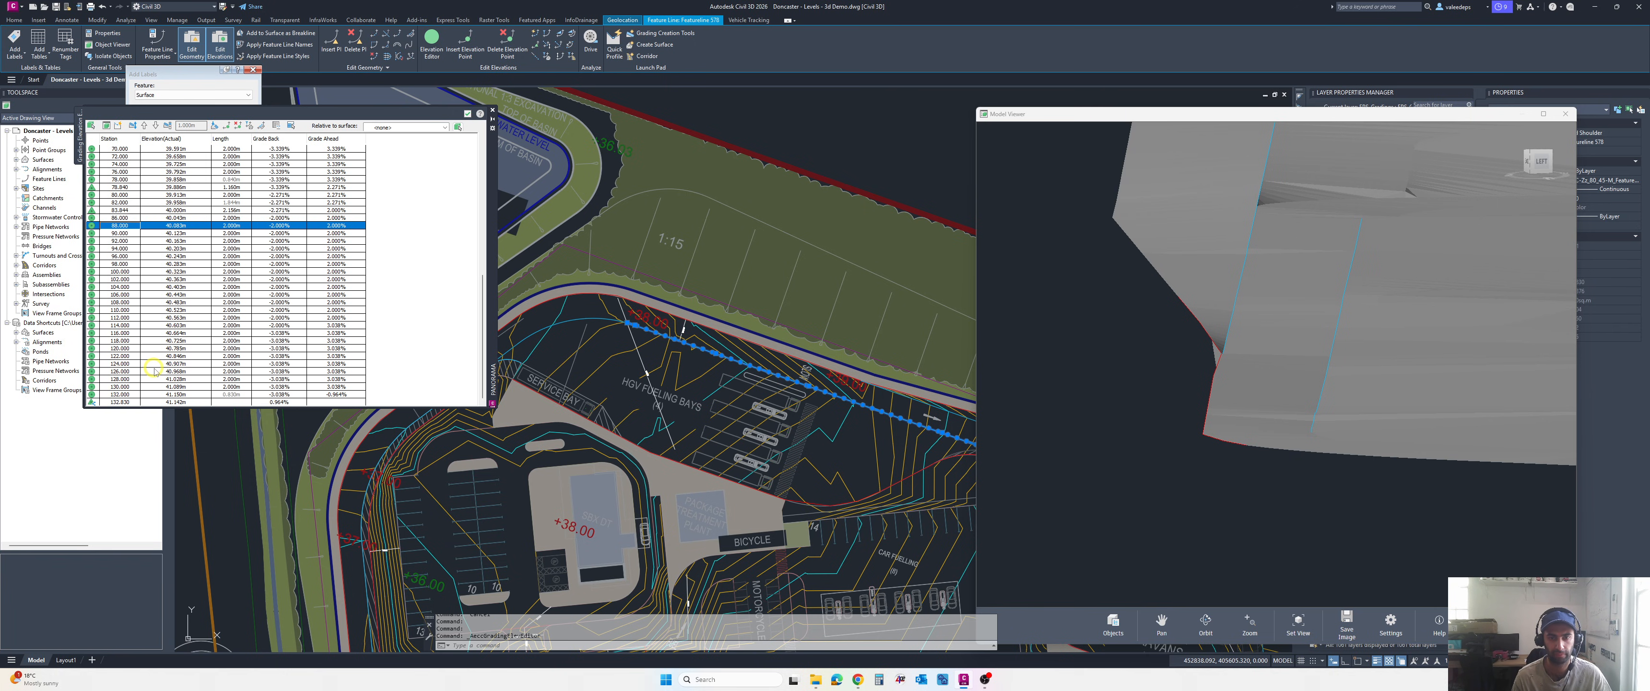
key("Up")
key("Up")
key("Up")
key("Up")
key("Up")
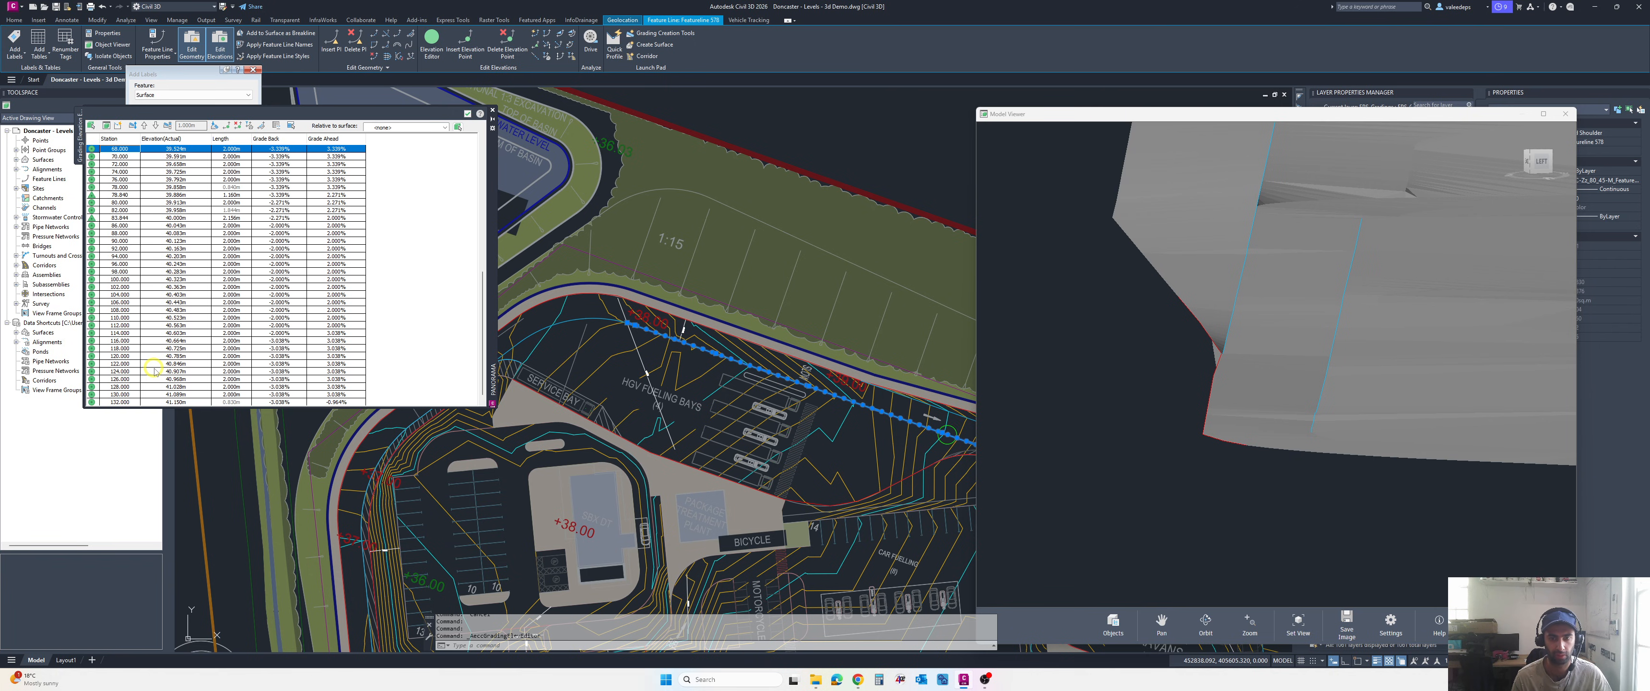
key("Up")
key("Up")
key("Up")
key("Up")
key("Up")
key("Up")
key("Up")
key("Up")
key("Up")
key("Up")
key("Up")
key("Up")
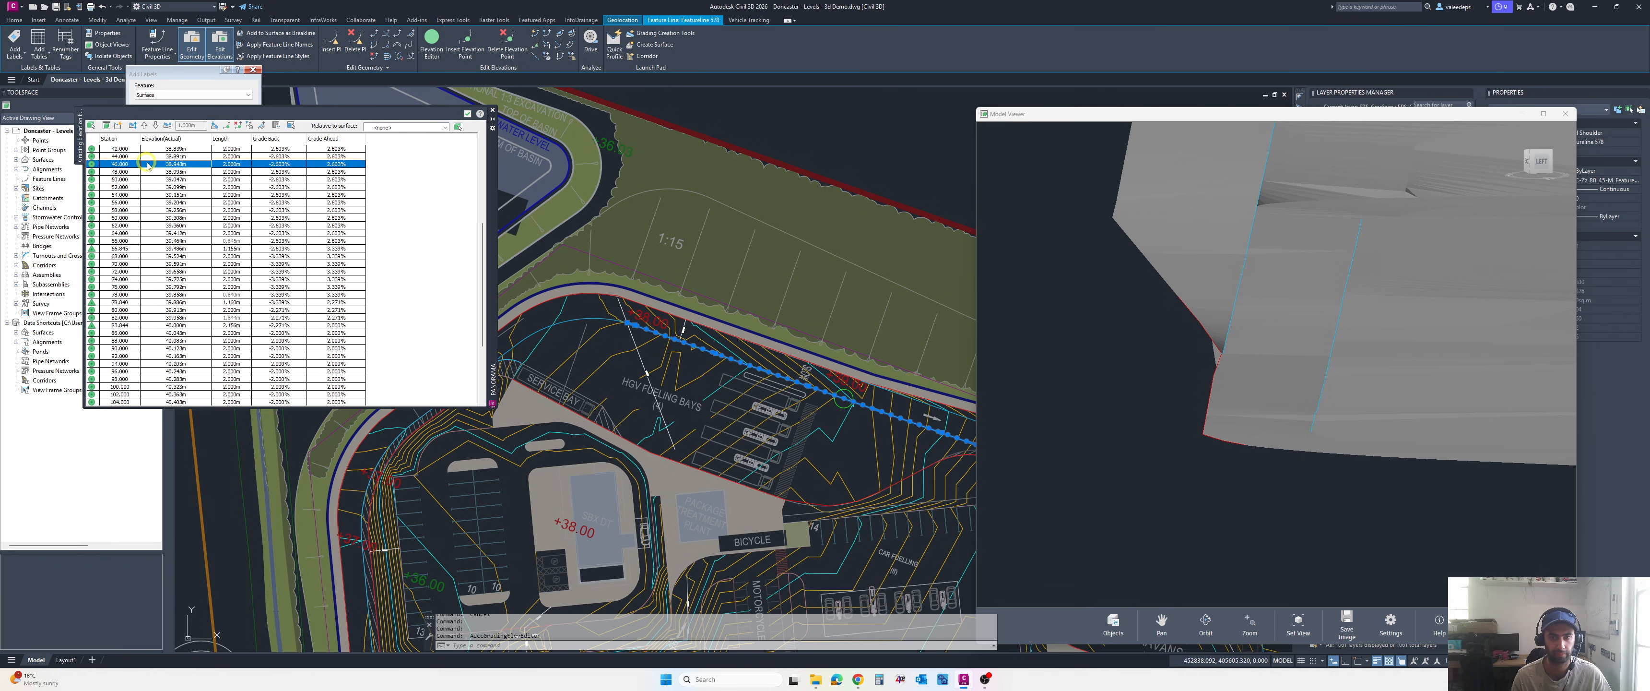
- Locate the rows of the edited elevation points beside the slope label, around station 10.000, and examine their position in plan
left_click(147, 174)
scroll(147, 174, "up", 4)
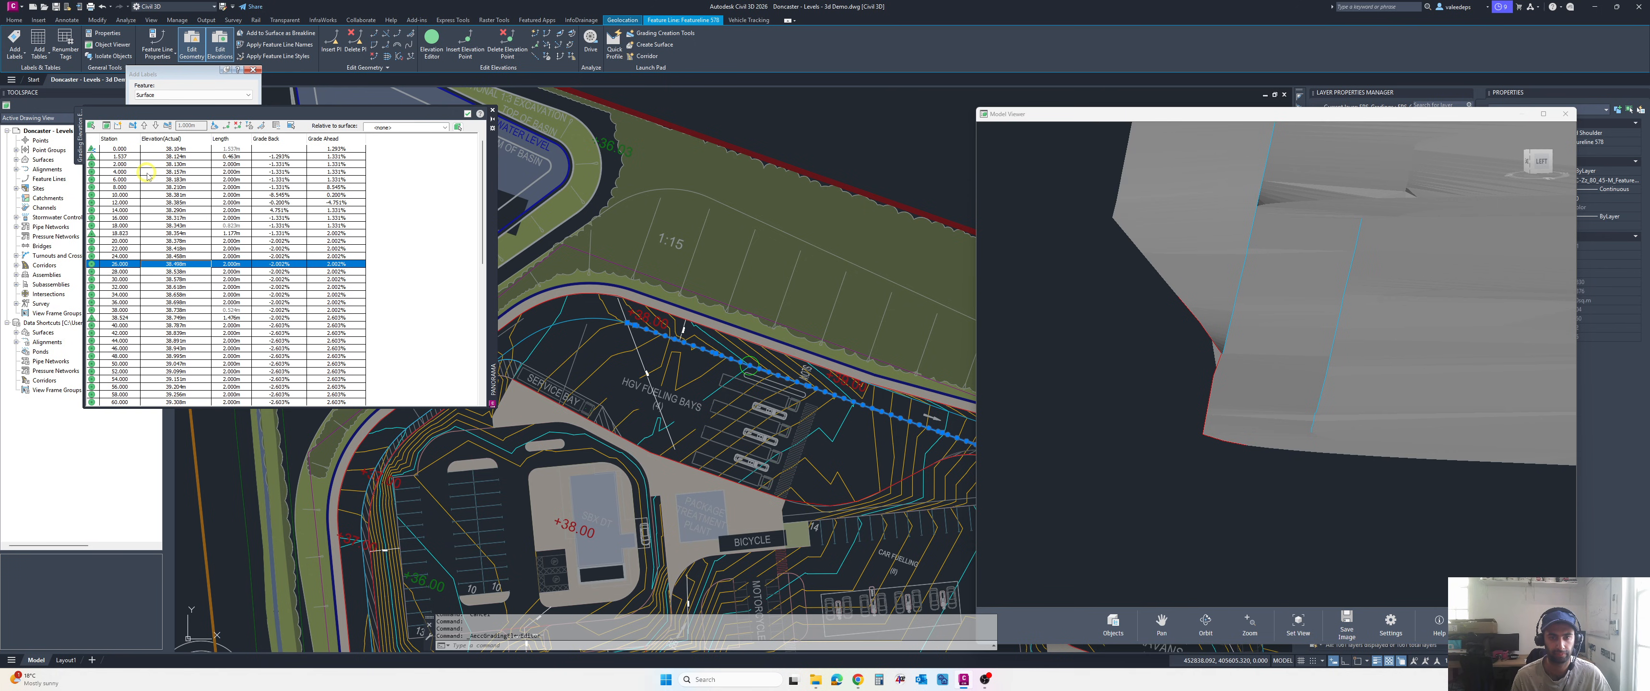
left_click(151, 172)
key("Down")
key("Down")
key("Down")
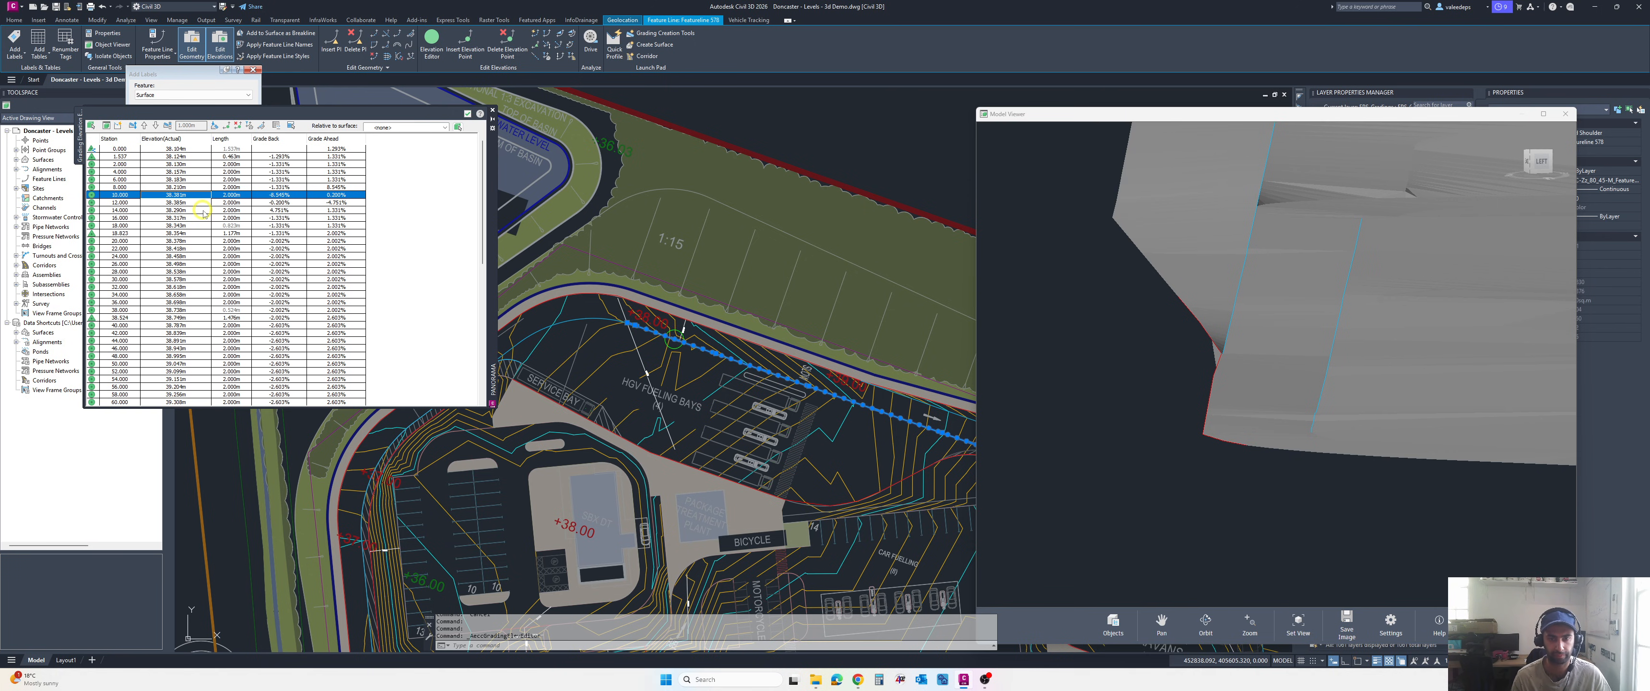
scroll(672, 334, "up", 6)
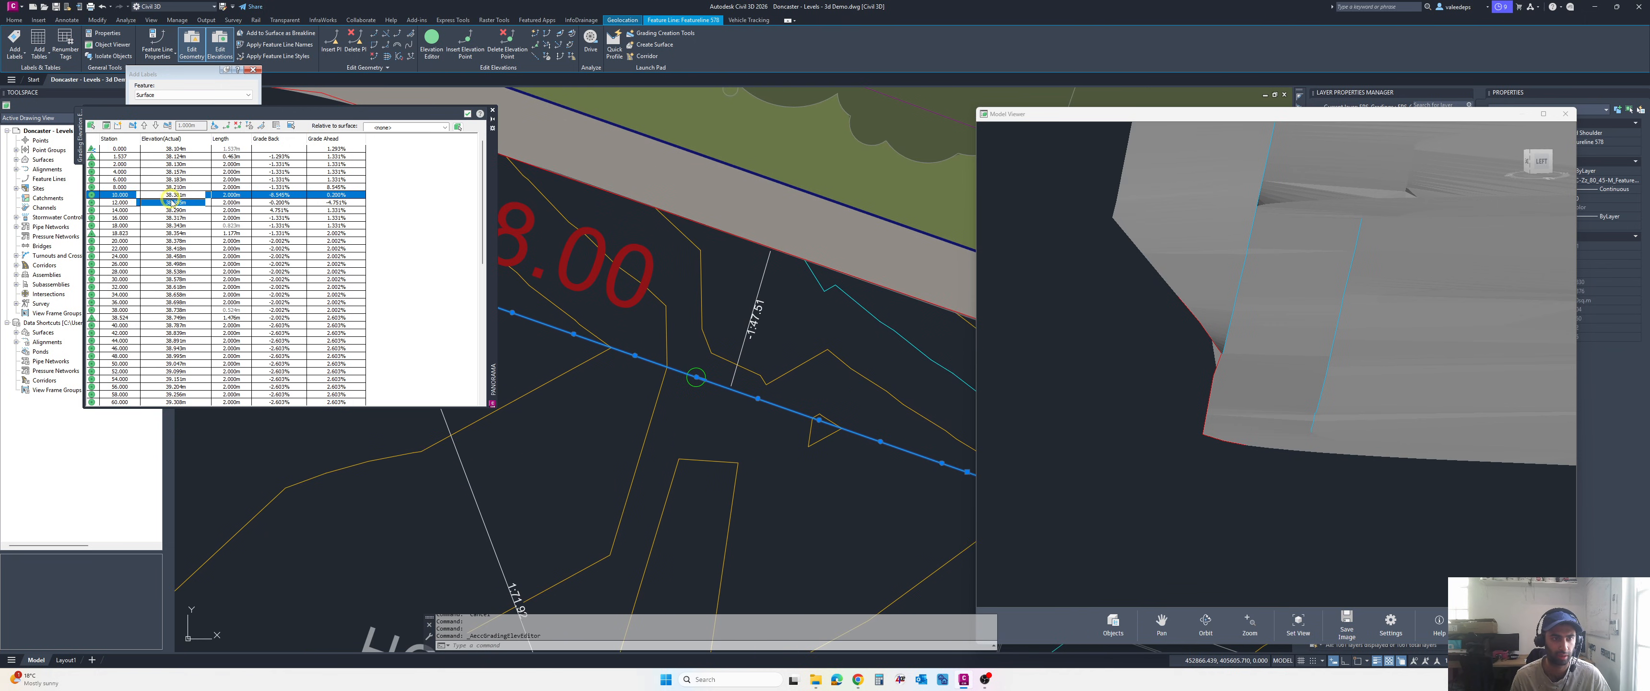
scroll(753, 369, "down", 5)
scroll(752, 368, "down", 3)
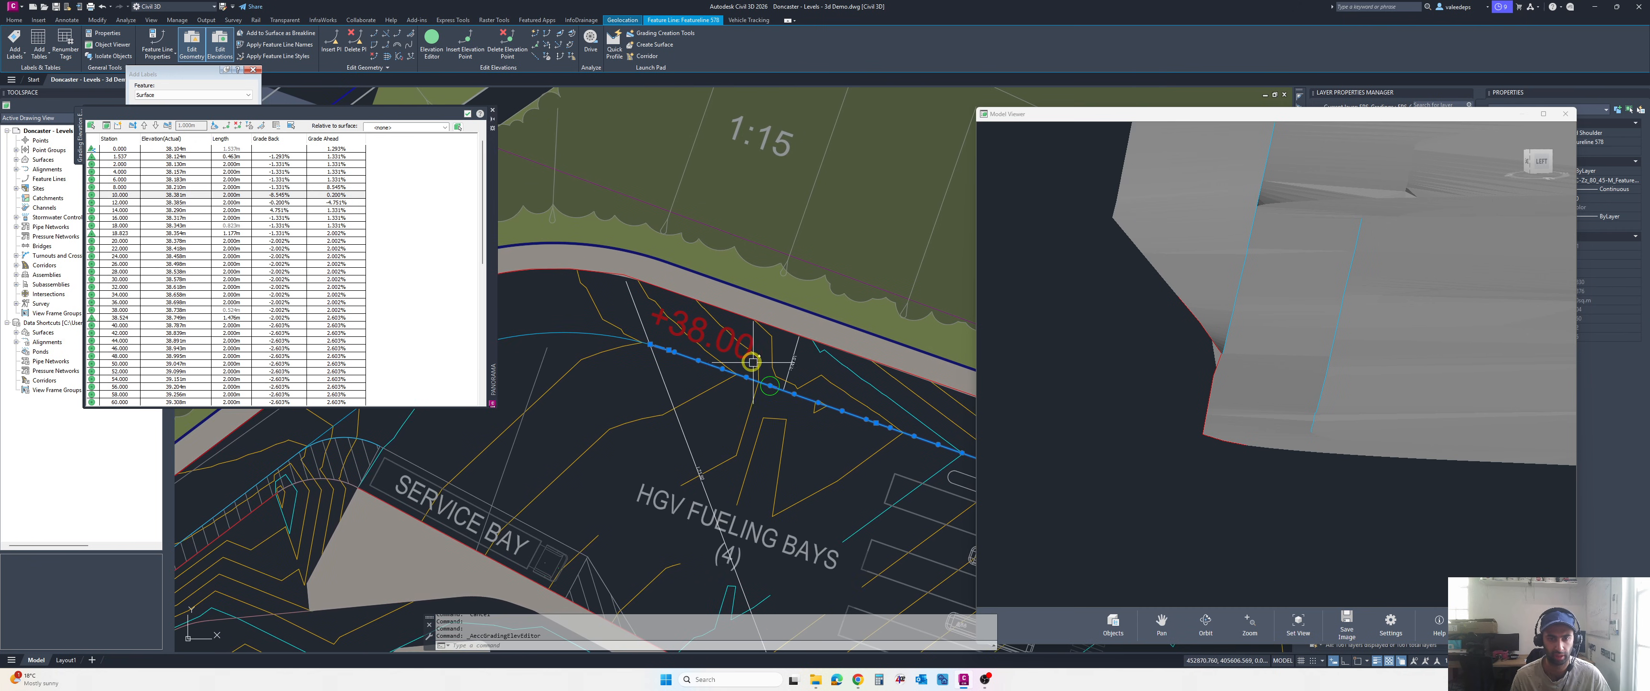
scroll(768, 359, "up", 3)
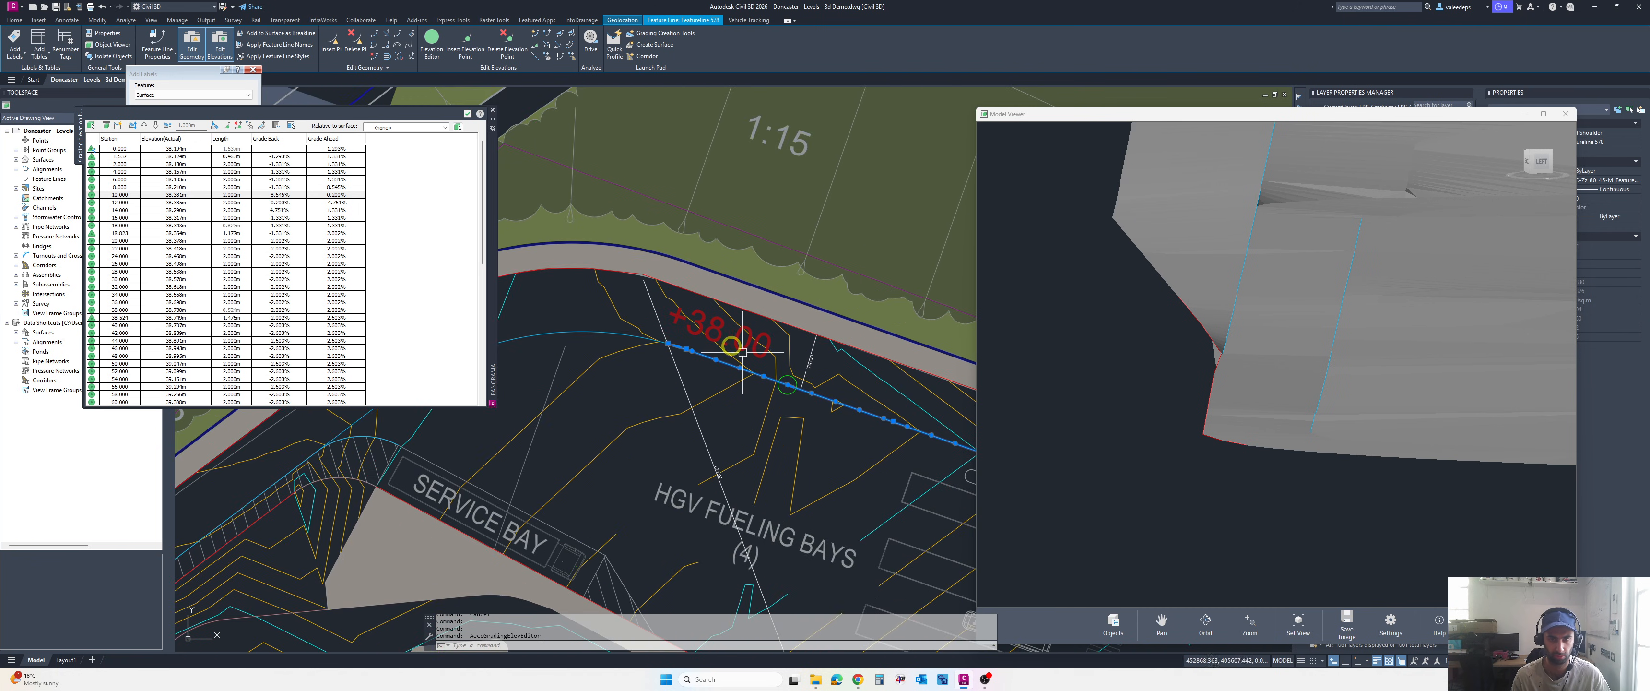
- Flatten the southern feature line's elevation points from station 0.000 to 12.000 to a constant grade
key("ctrl+Up")
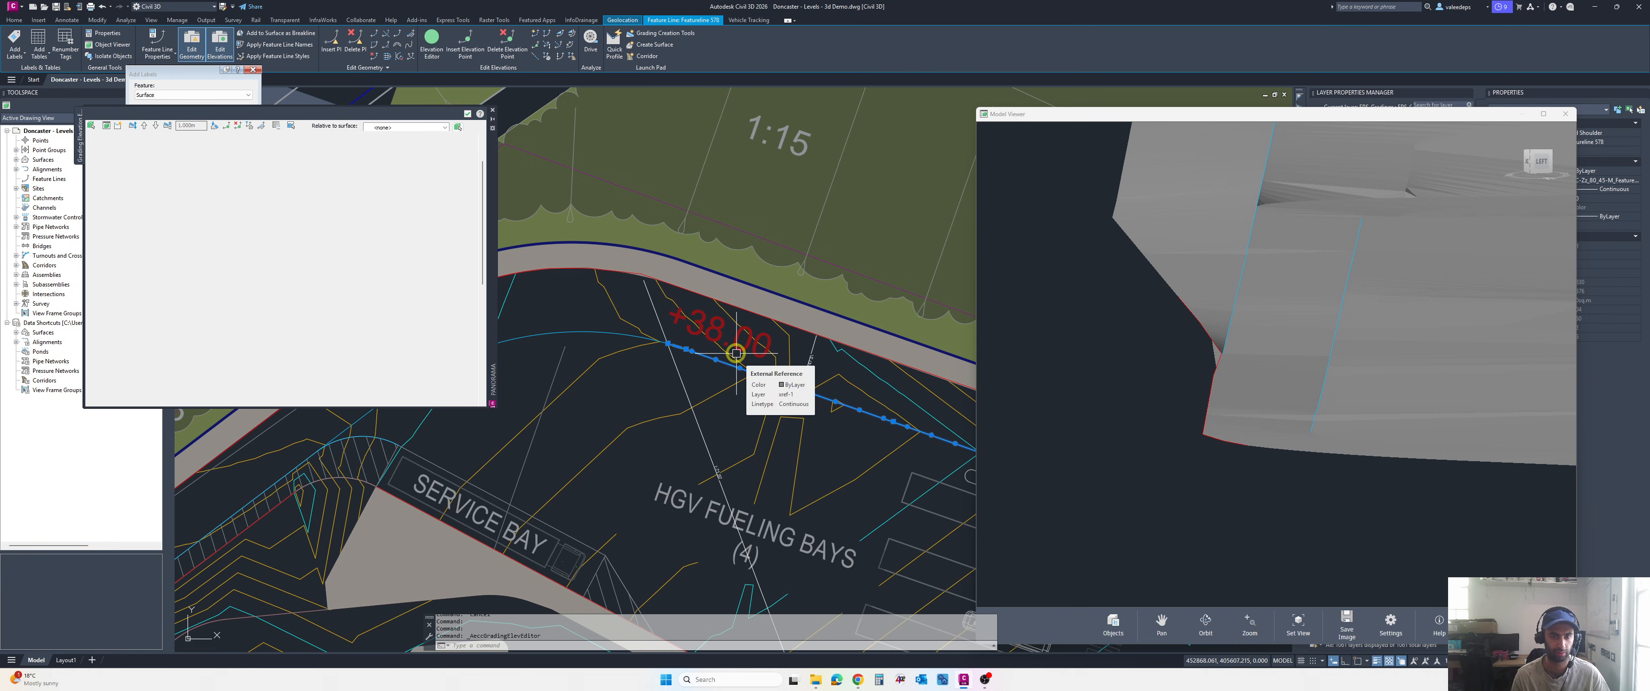
key("ctrl+Up")
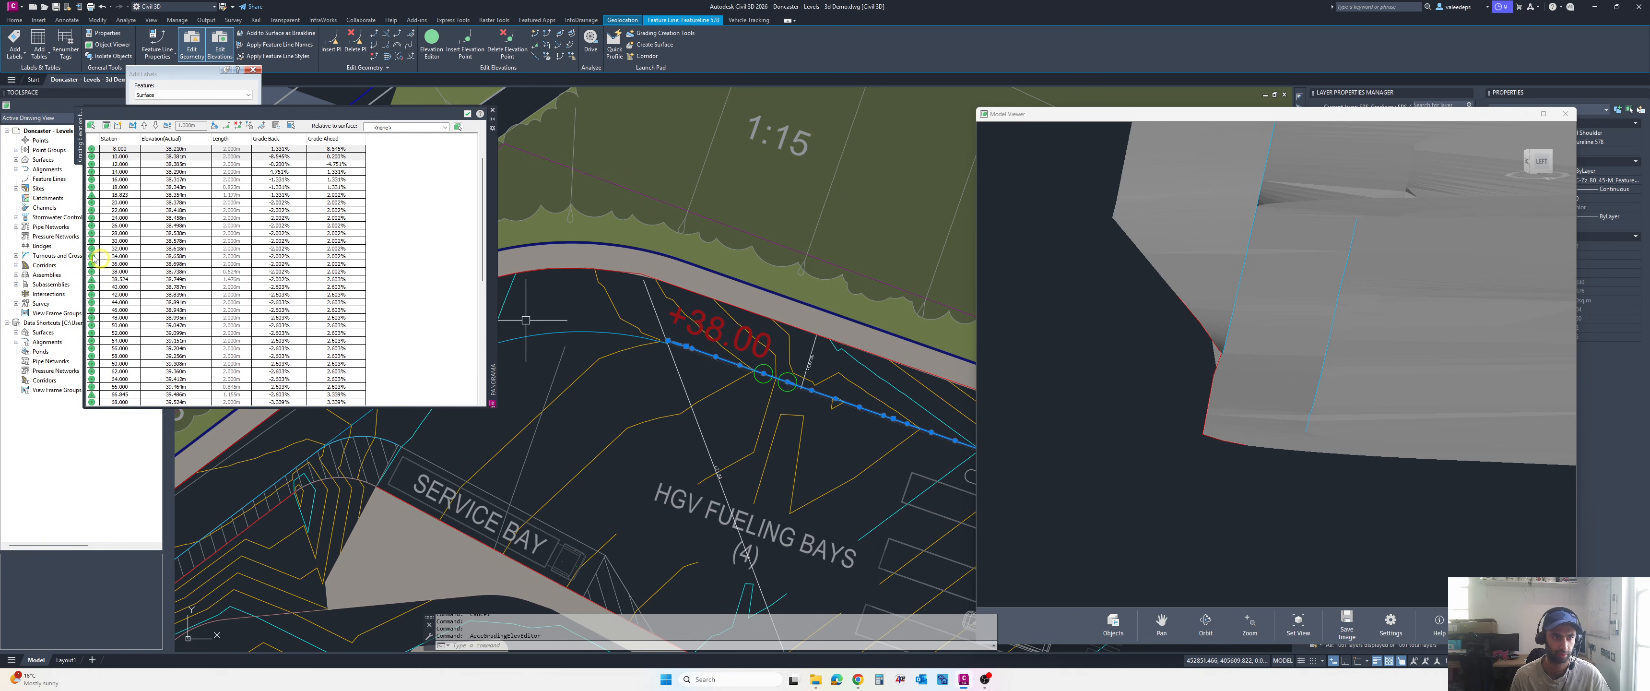
scroll(125, 256, "up", 2)
left_click(176, 202)
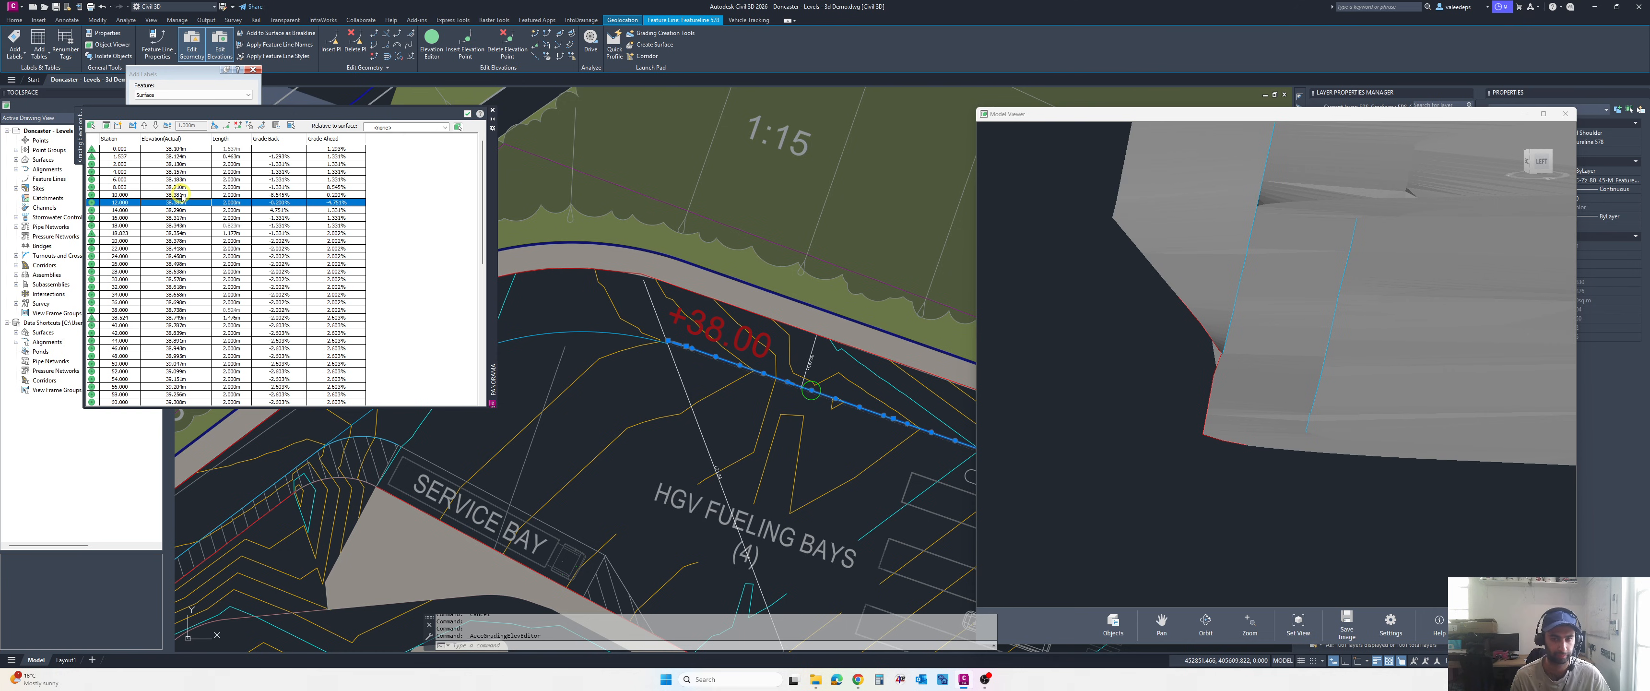
key("shift+Up")
key("shift+Up")
key("shift+Up")
key("shift+Up")
key("shift+Up")
key("shift+Up")
key("shift+Up")
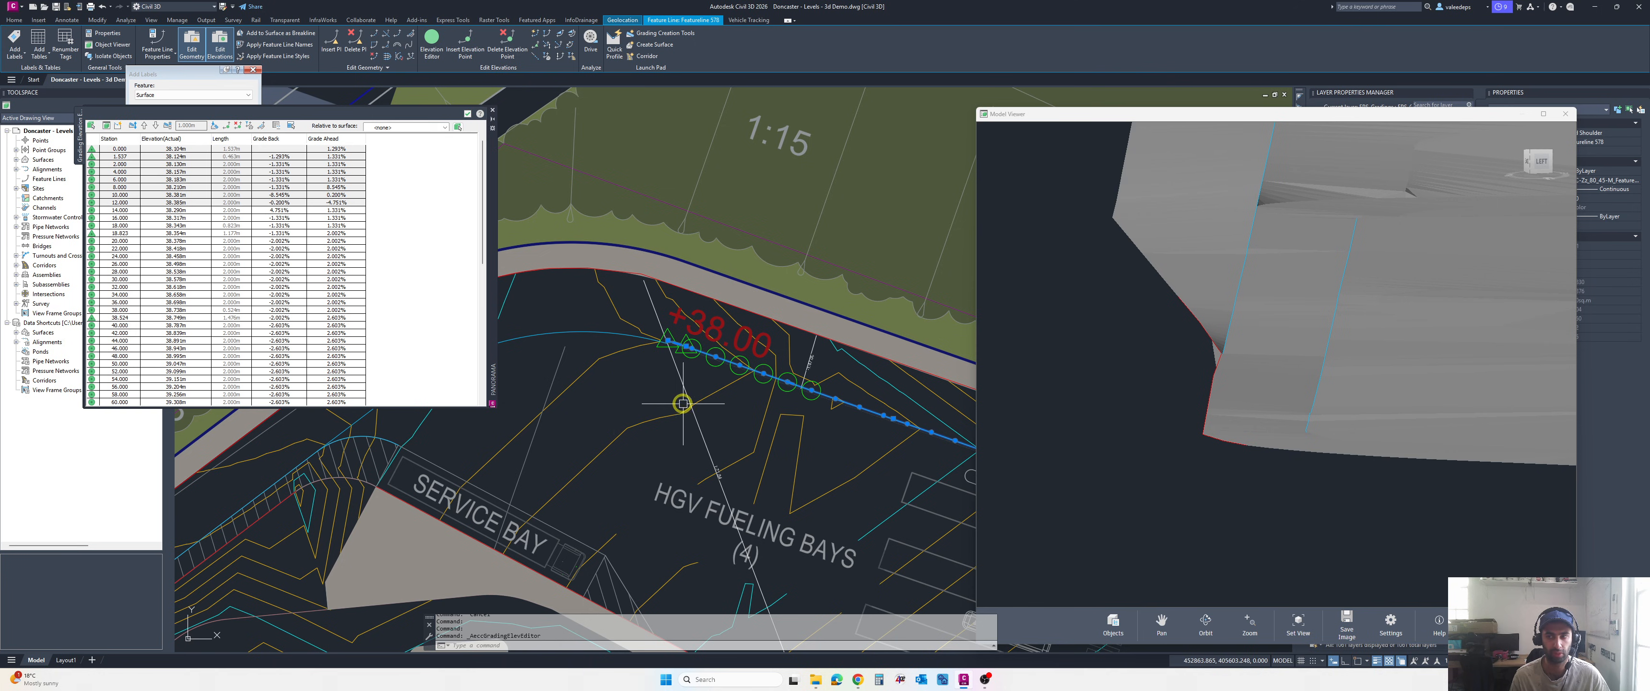
left_click(216, 126)
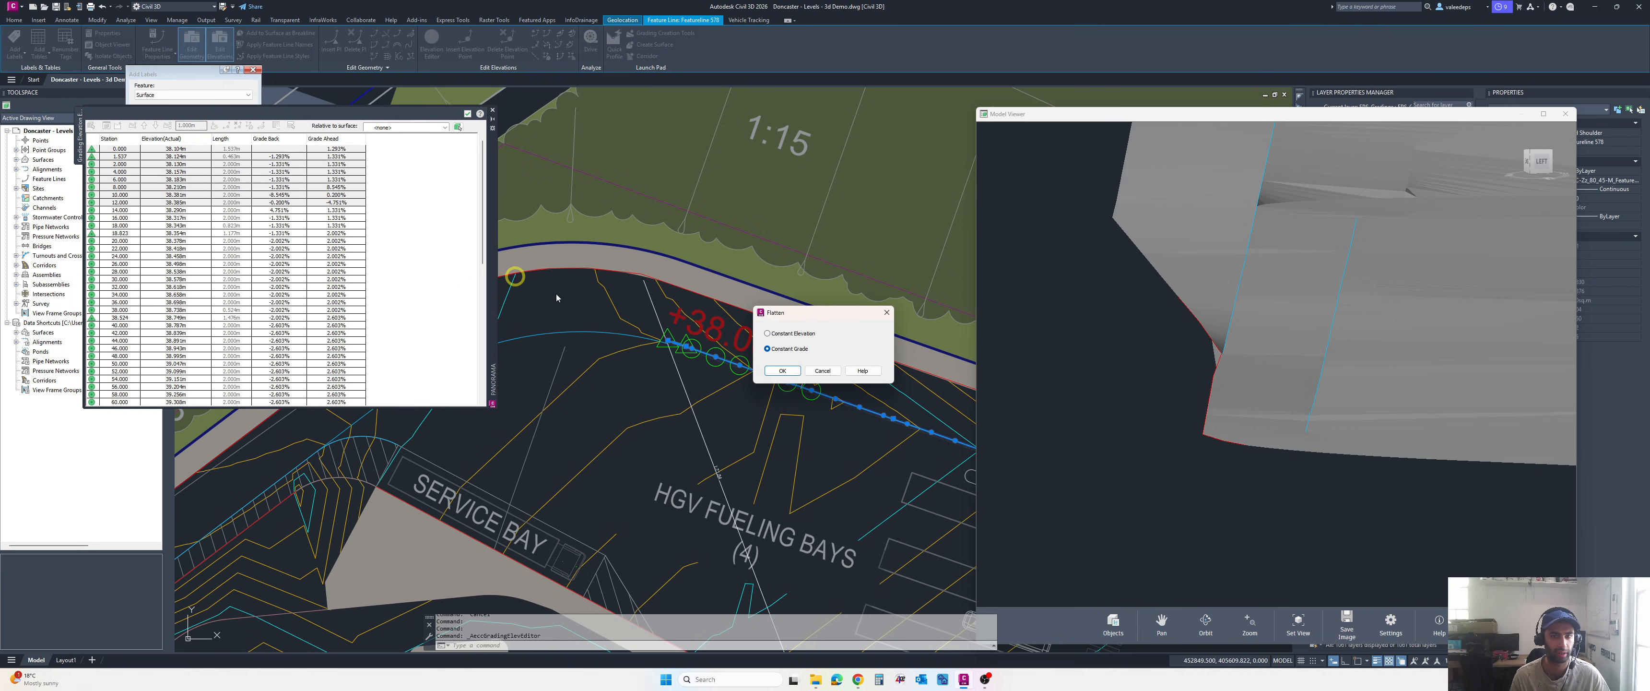
left_click(784, 370)
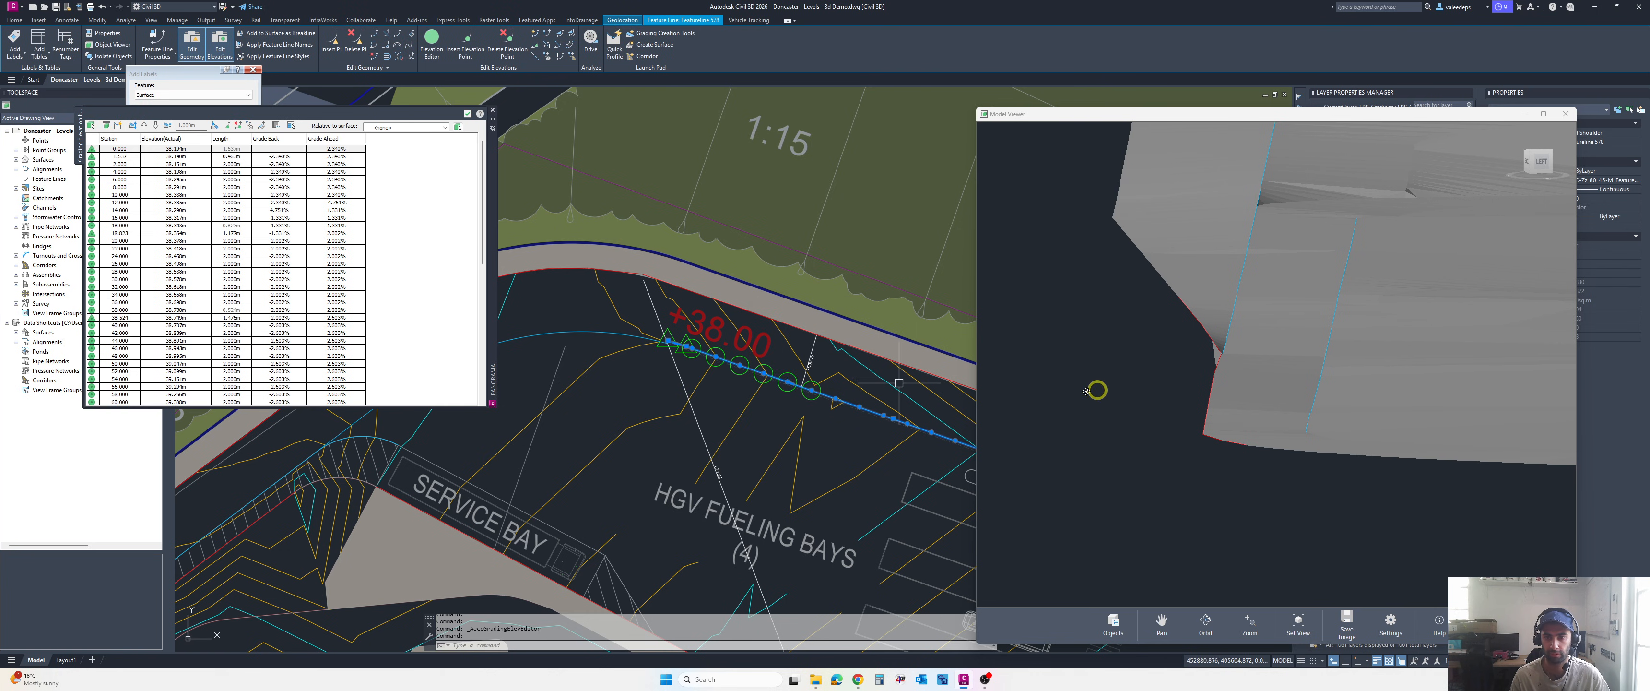
- Add a two-point surface slope label from the northern edge to the southern feature line beside the +38.00 text
scroll(810, 393, "up", 3)
scroll(809, 393, "up", 1)
scroll(769, 356, "up", 1)
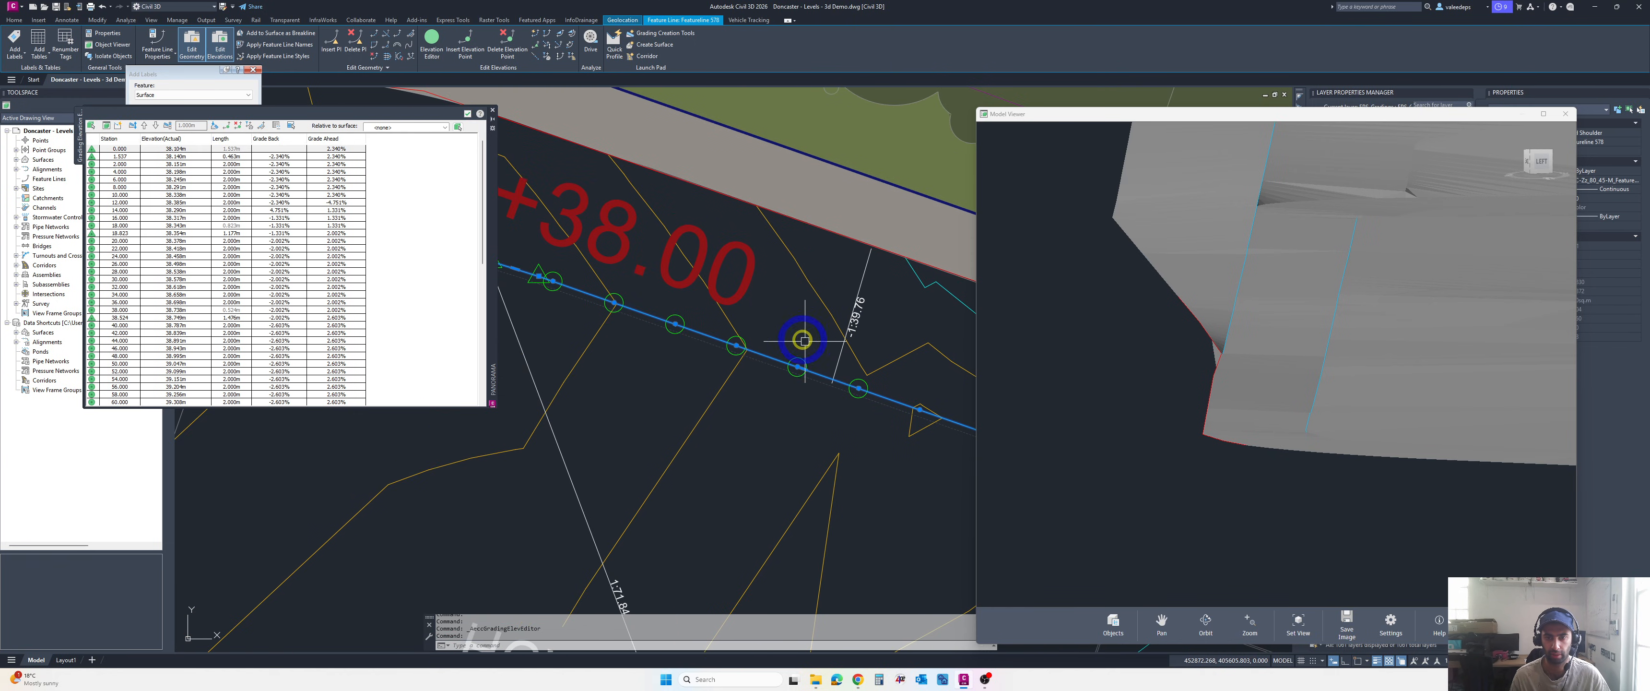
scroll(888, 318, "down", 1)
middle_click_drag(836, 299, 858, 328)
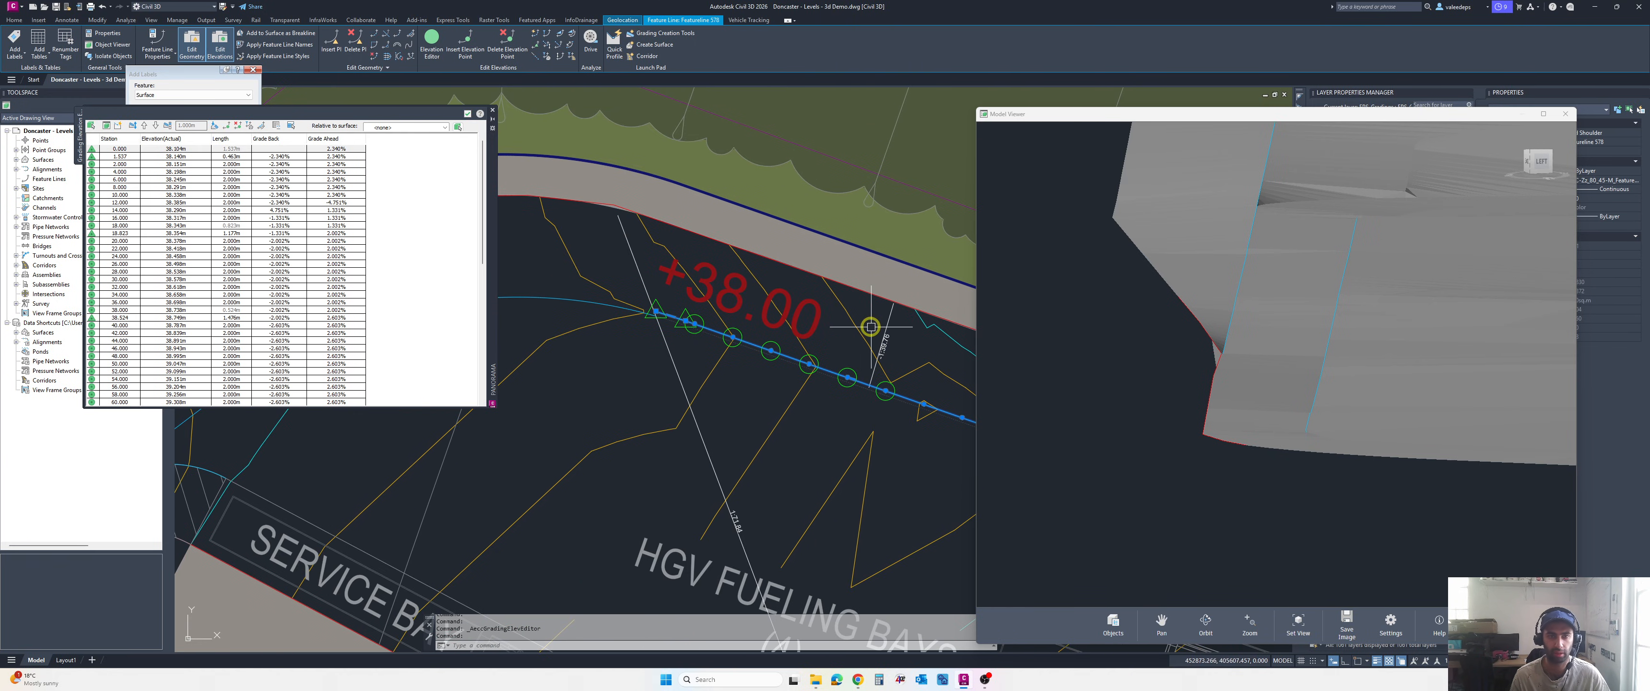
left_click(179, 100)
left_click(153, 258)
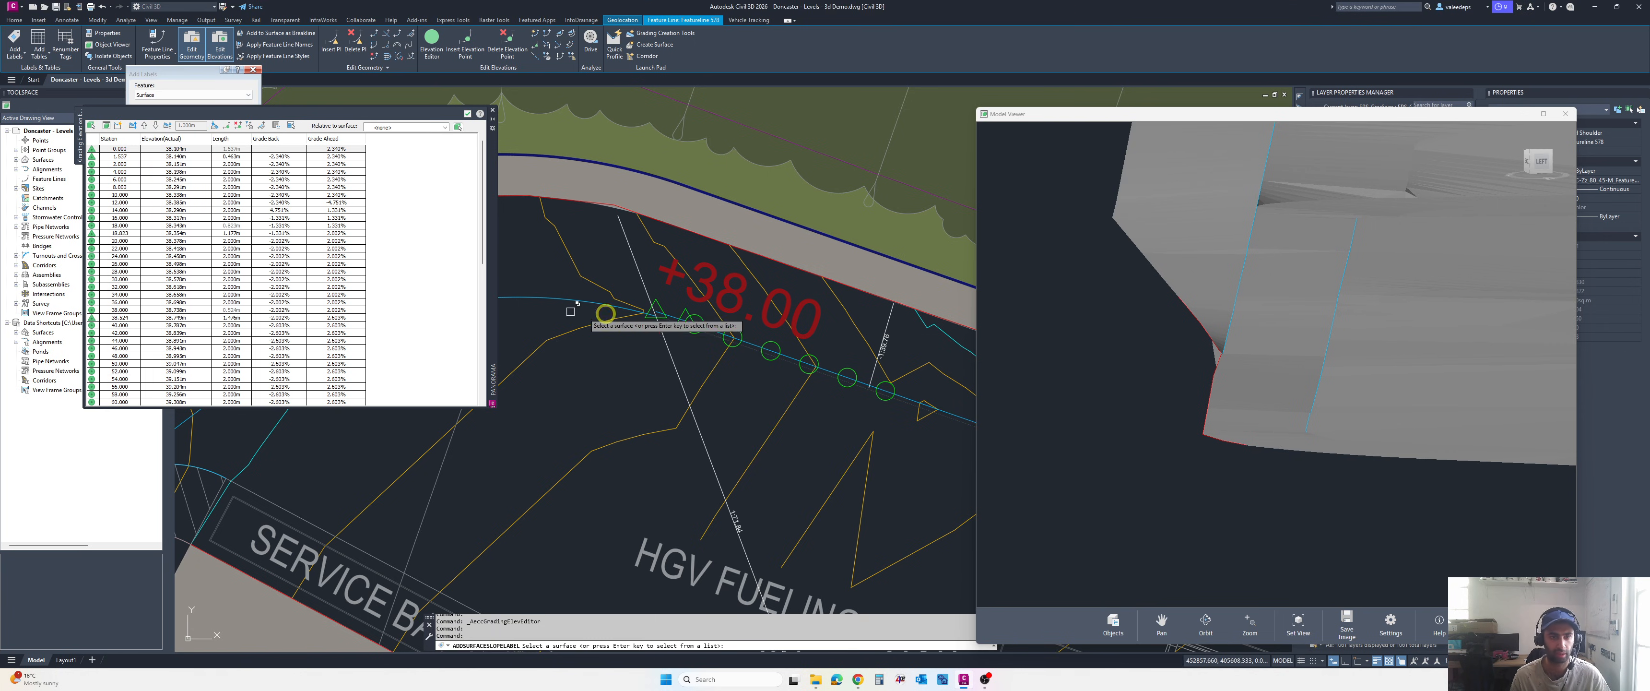
scroll(707, 327, "up", 2)
left_click(708, 327)
type("T")
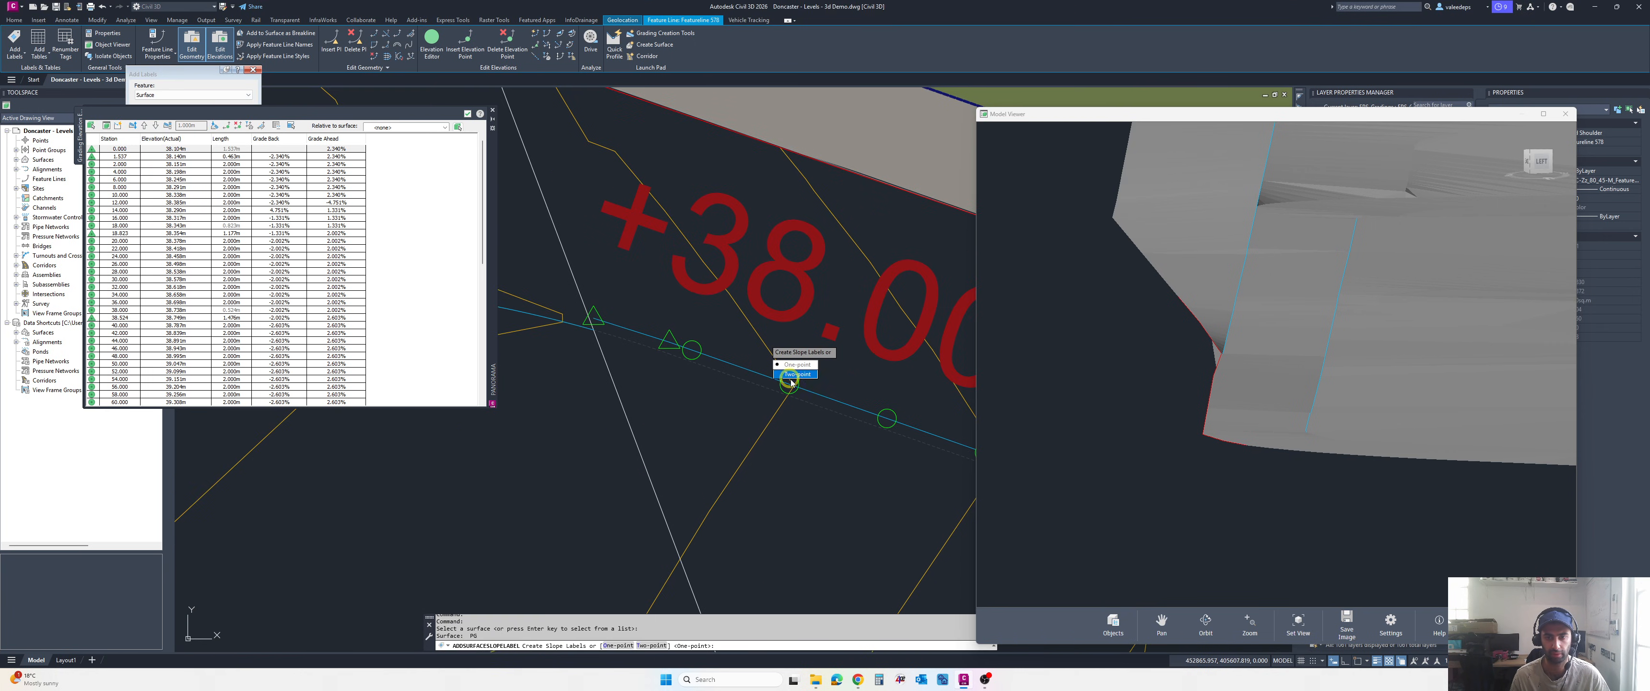
key("Return")
scroll(704, 302, "down", 3)
scroll(695, 269, "up", 2)
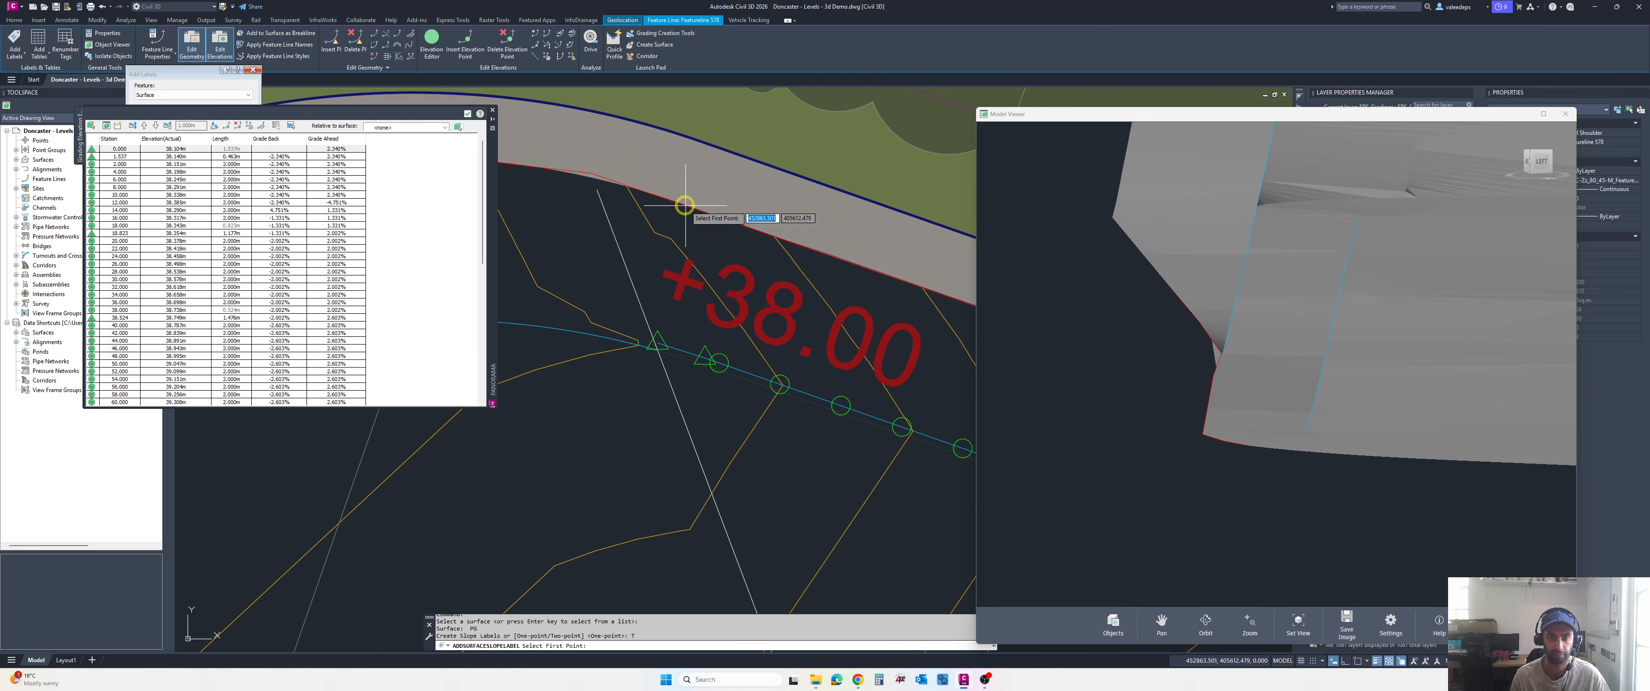
left_click(683, 211)
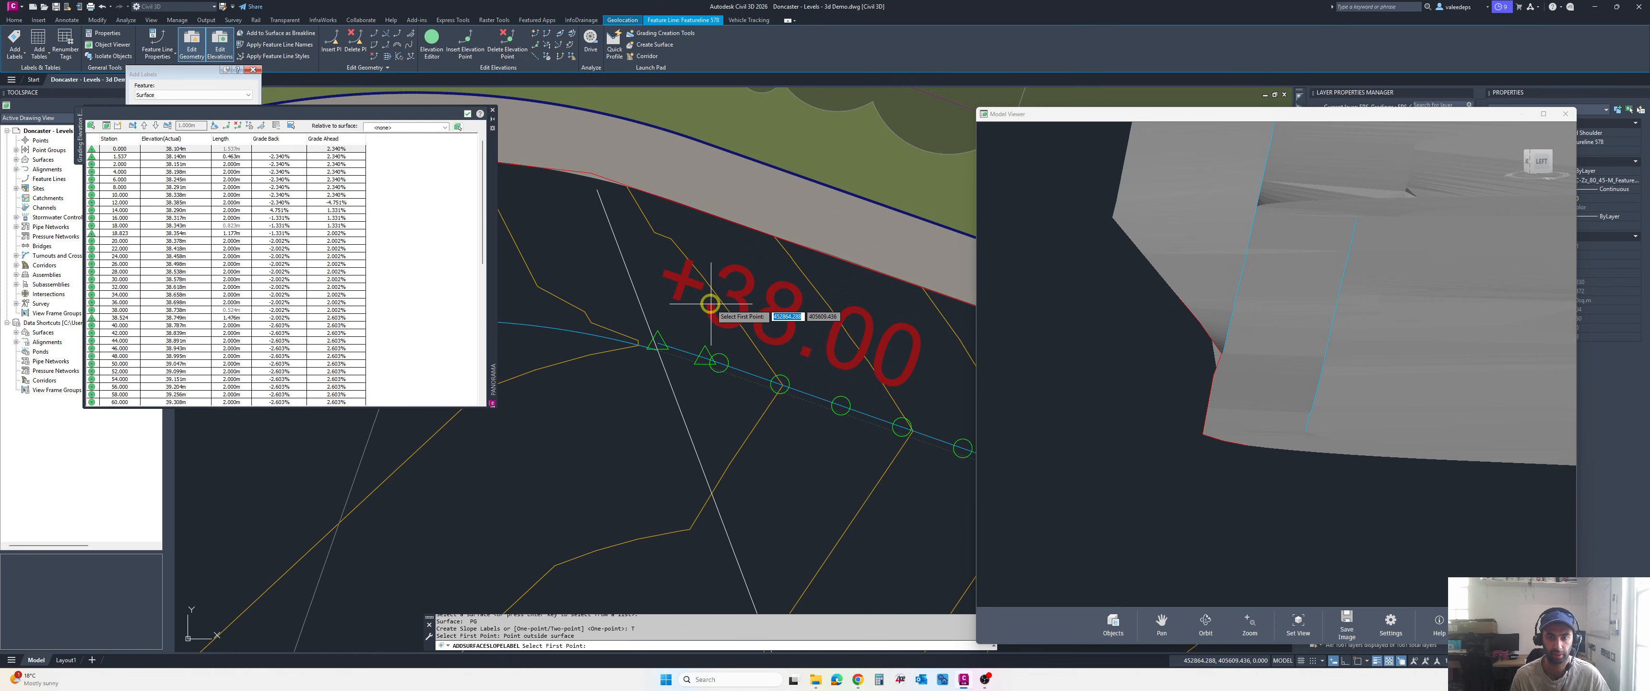
left_click(756, 235)
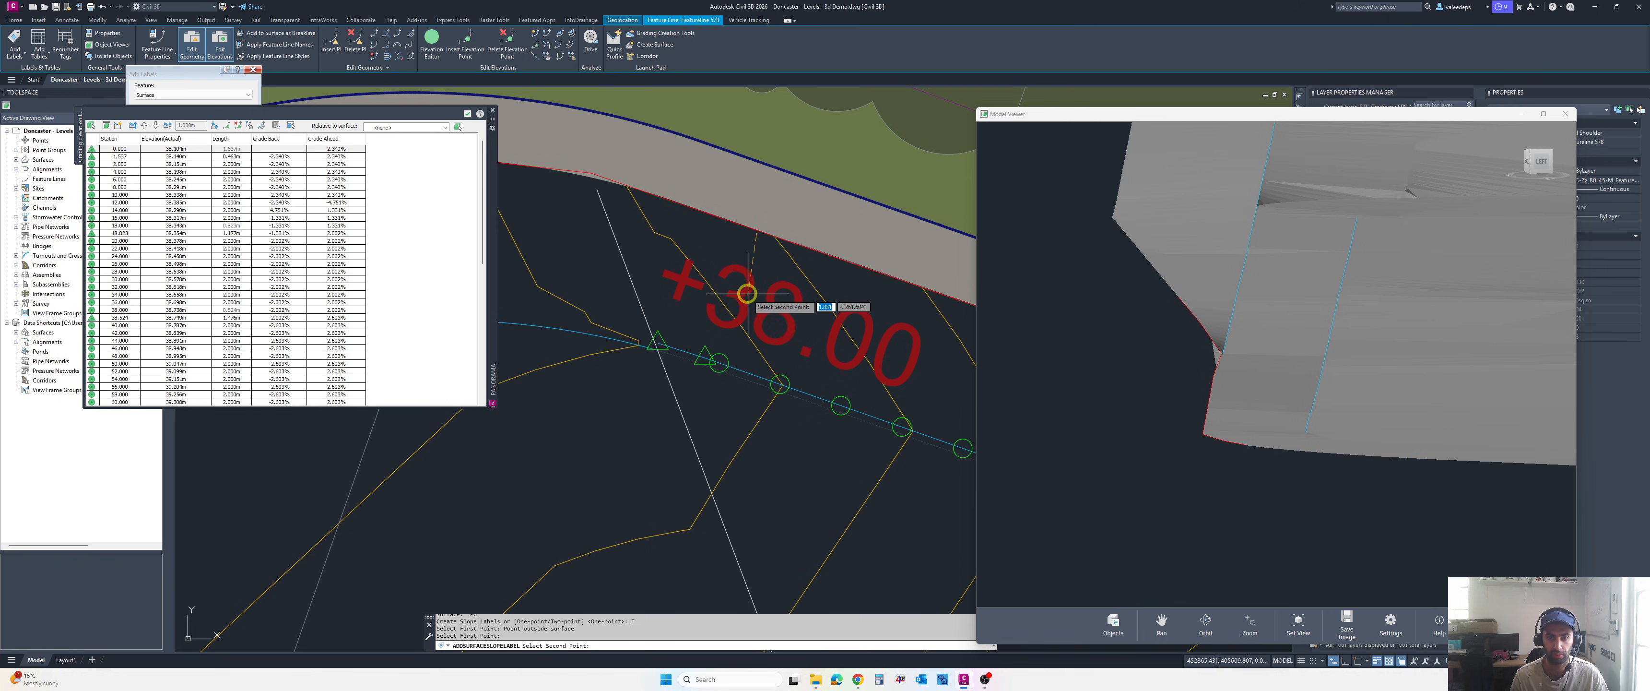
left_click(740, 359)
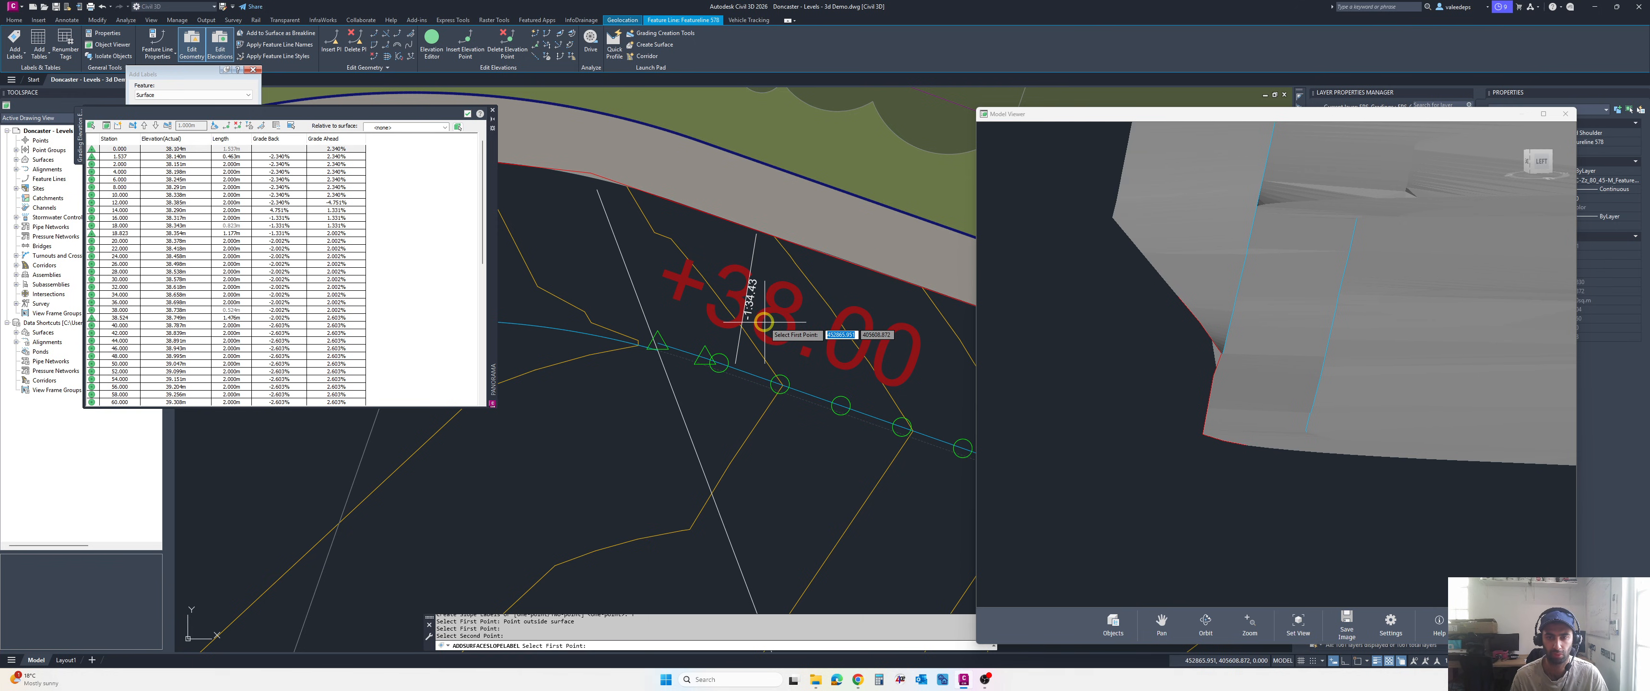
key("Escape")
- Stretch the new slope label's southern end onto the feature line
left_click(742, 341)
left_click(738, 370)
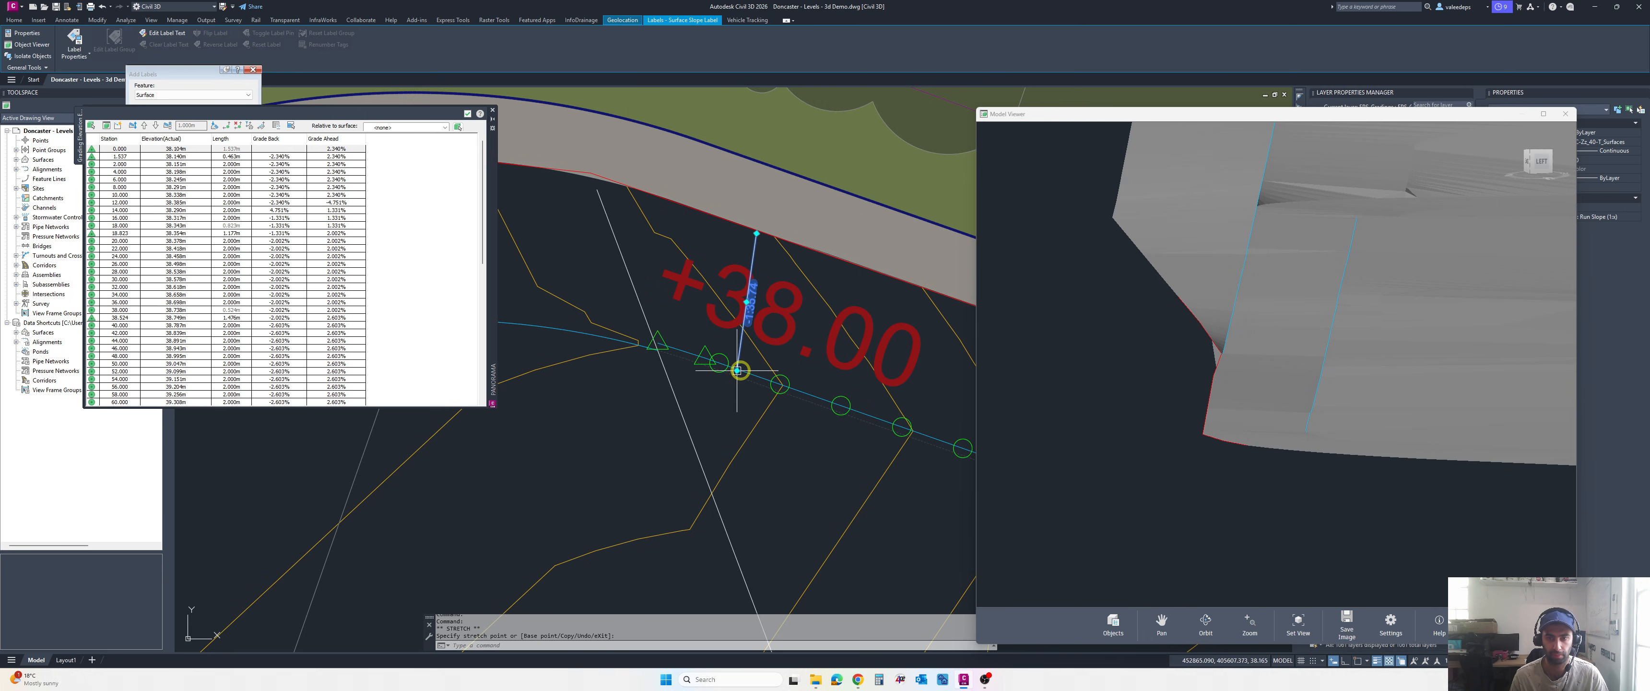
key("Escape")
- Flatten the feature line's remaining elevation points, from station 12.000 to its last station, to a constant grade
scroll(781, 277, "down", 3)
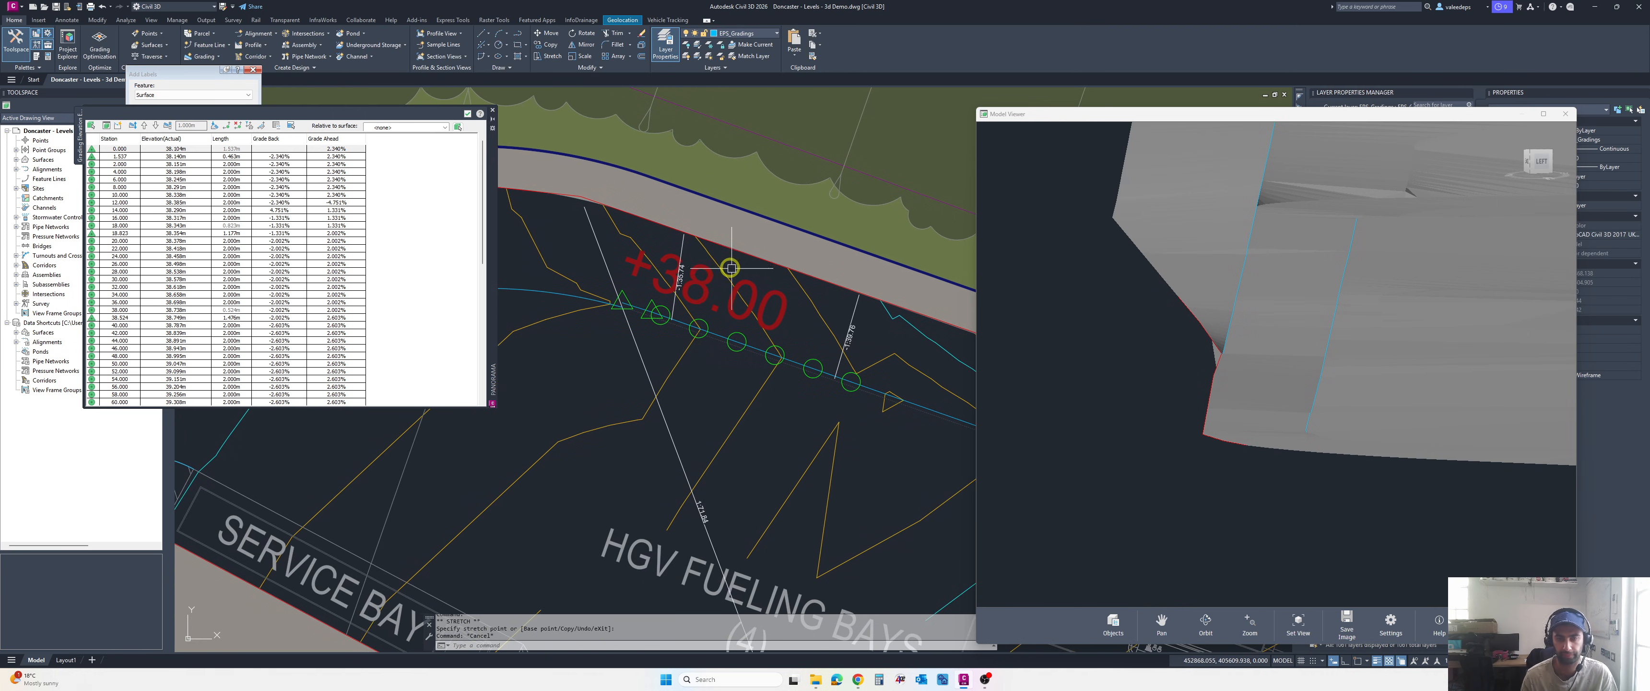
scroll(727, 272, "down", 3)
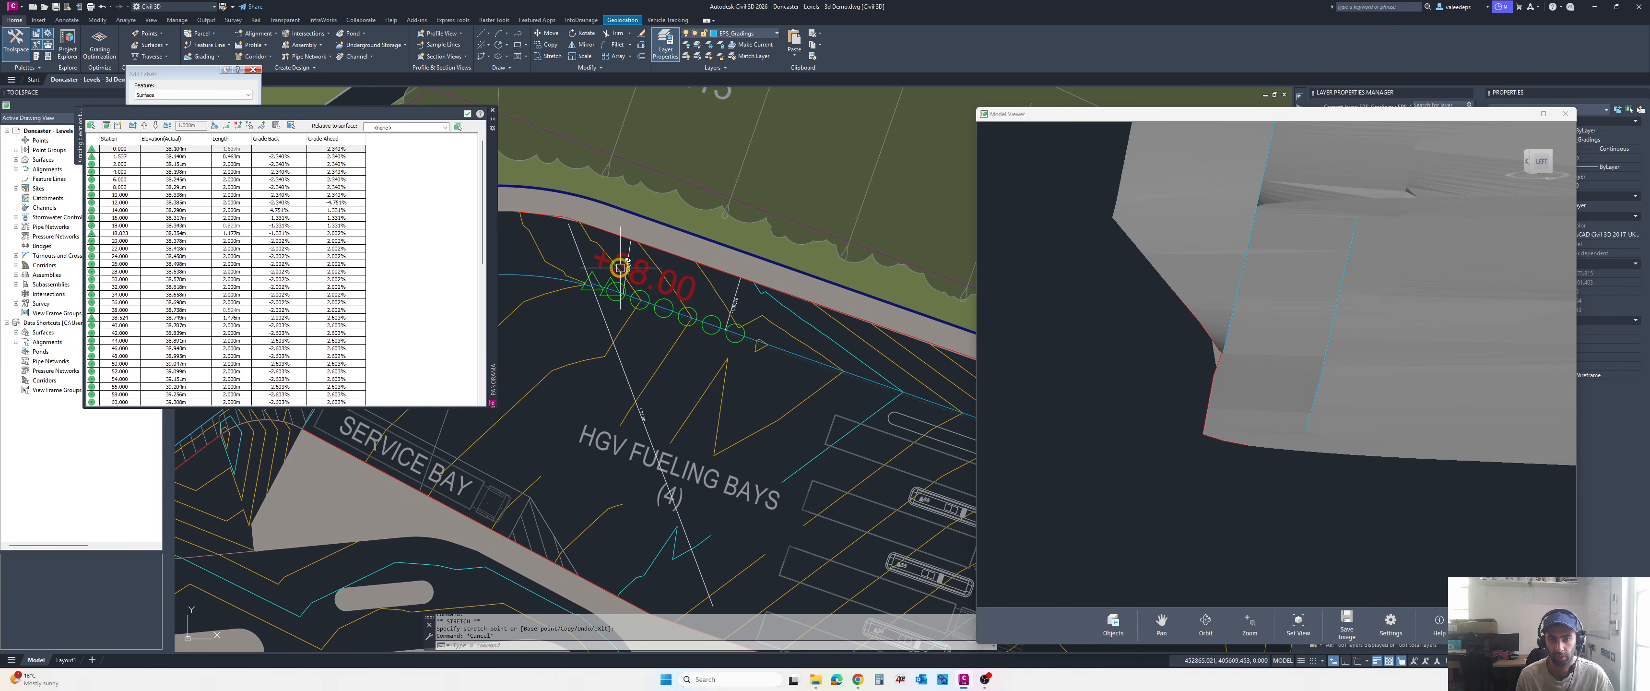
scroll(737, 317, "down", 1)
scroll(759, 336, "up", 1)
scroll(808, 353, "down", 1)
middle_click_drag(809, 354, 664, 325)
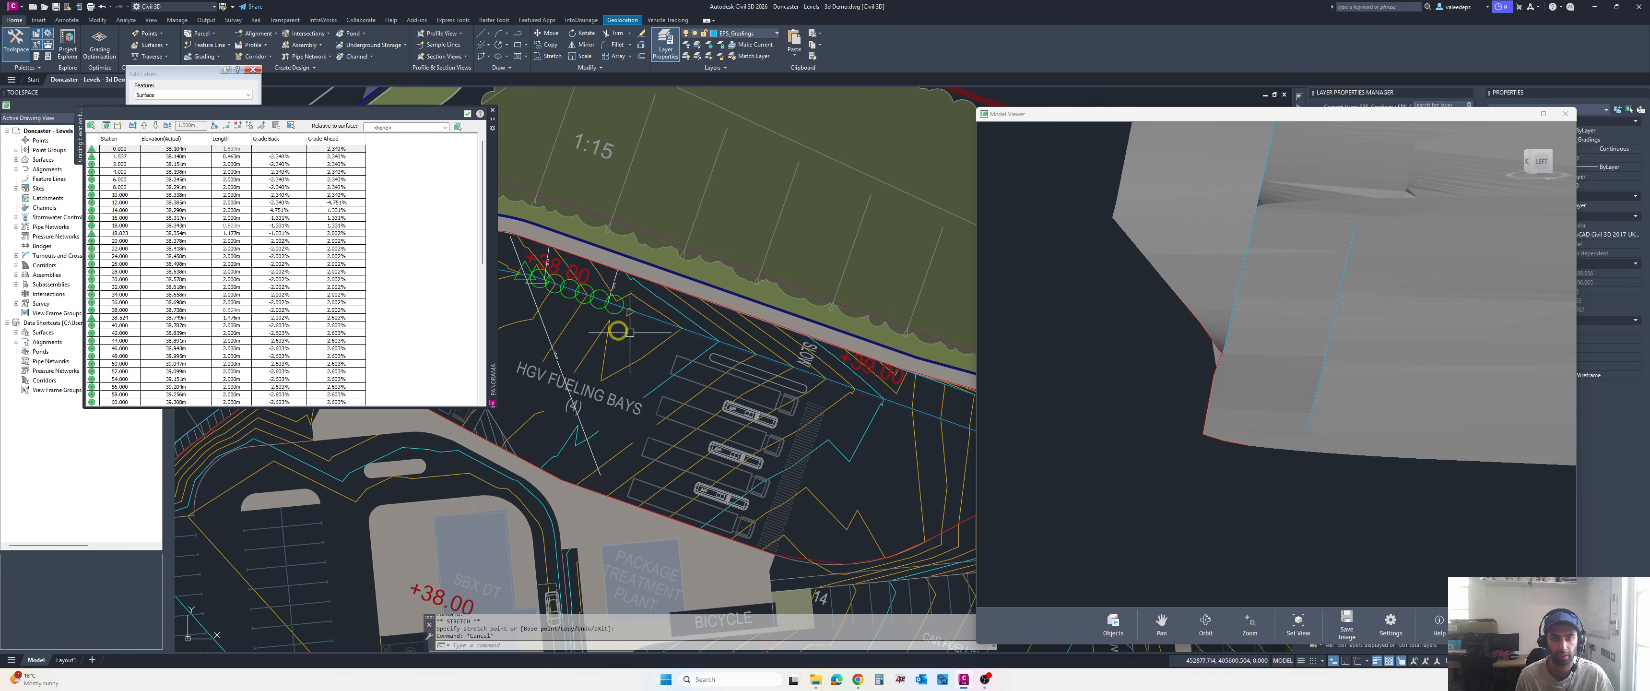
left_click(125, 195)
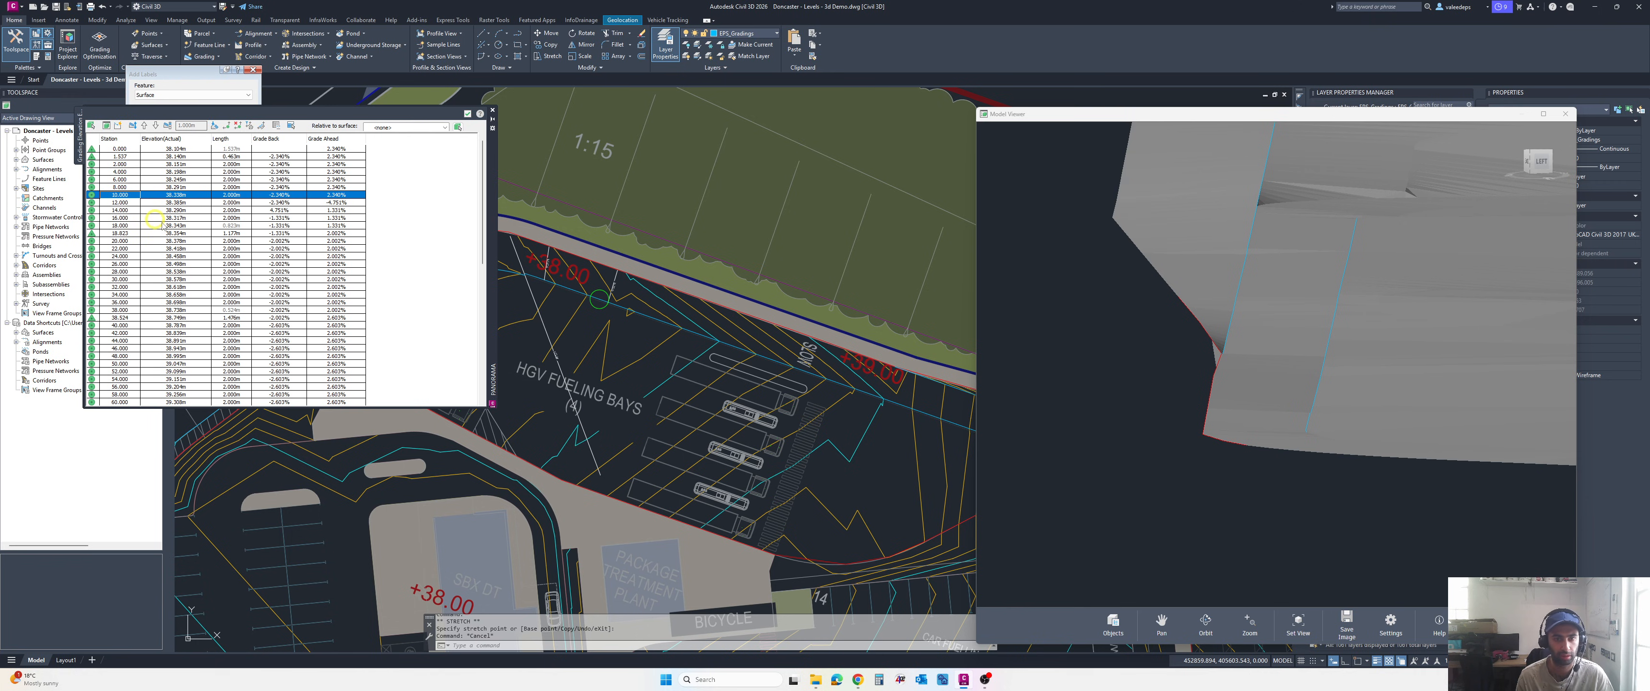
key("Down")
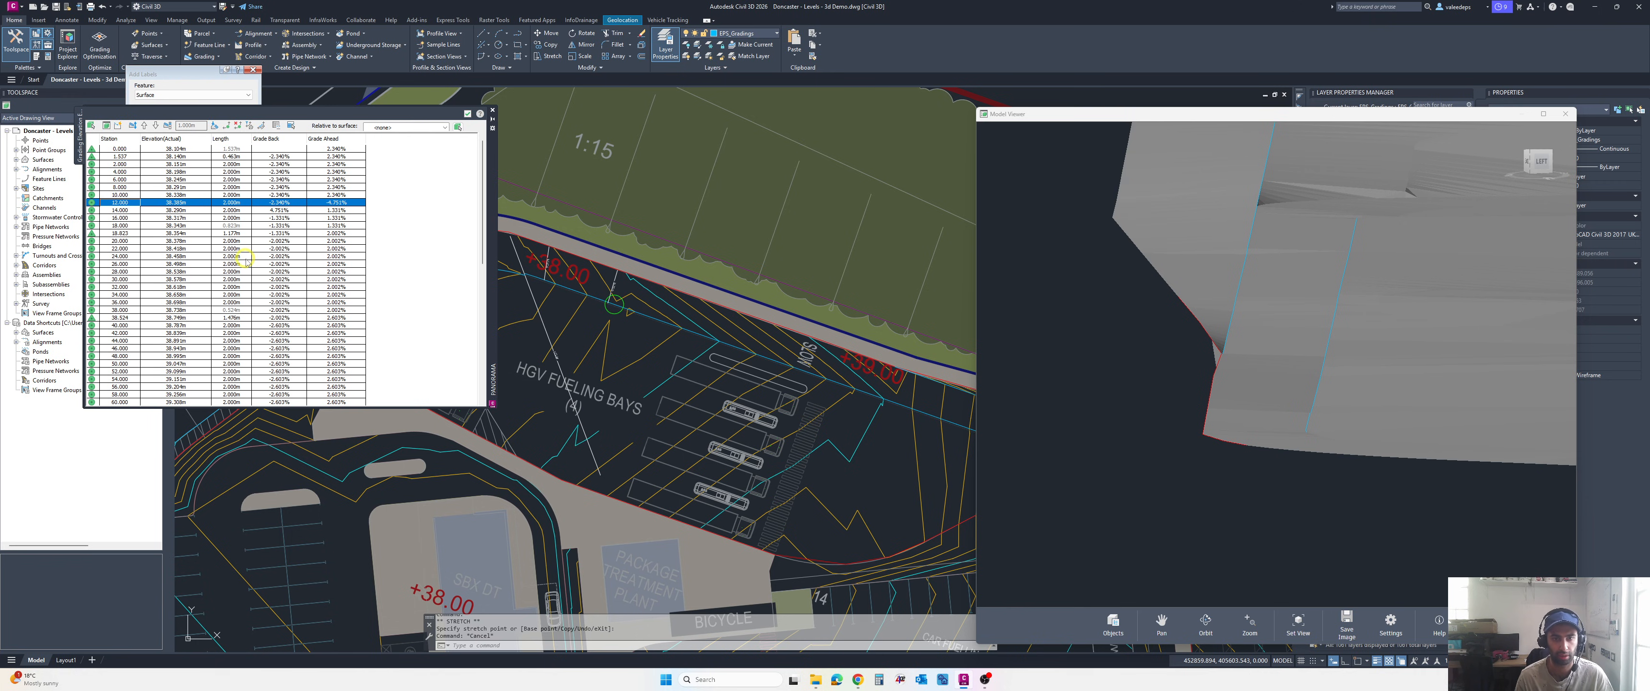
scroll(247, 261, "down", 12)
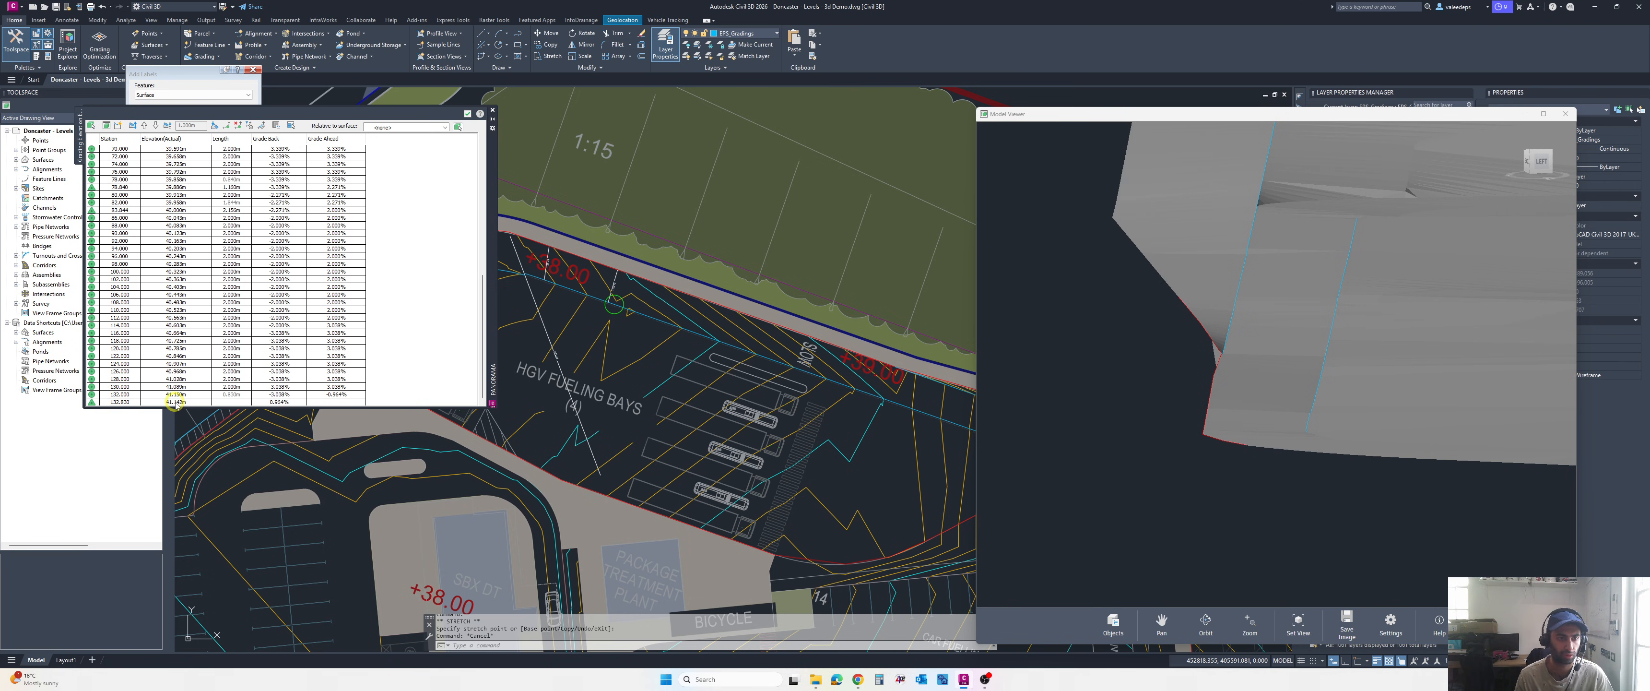
left_click(176, 402, "shift")
scroll(698, 498, "down", 3)
scroll(882, 542, "up", 2)
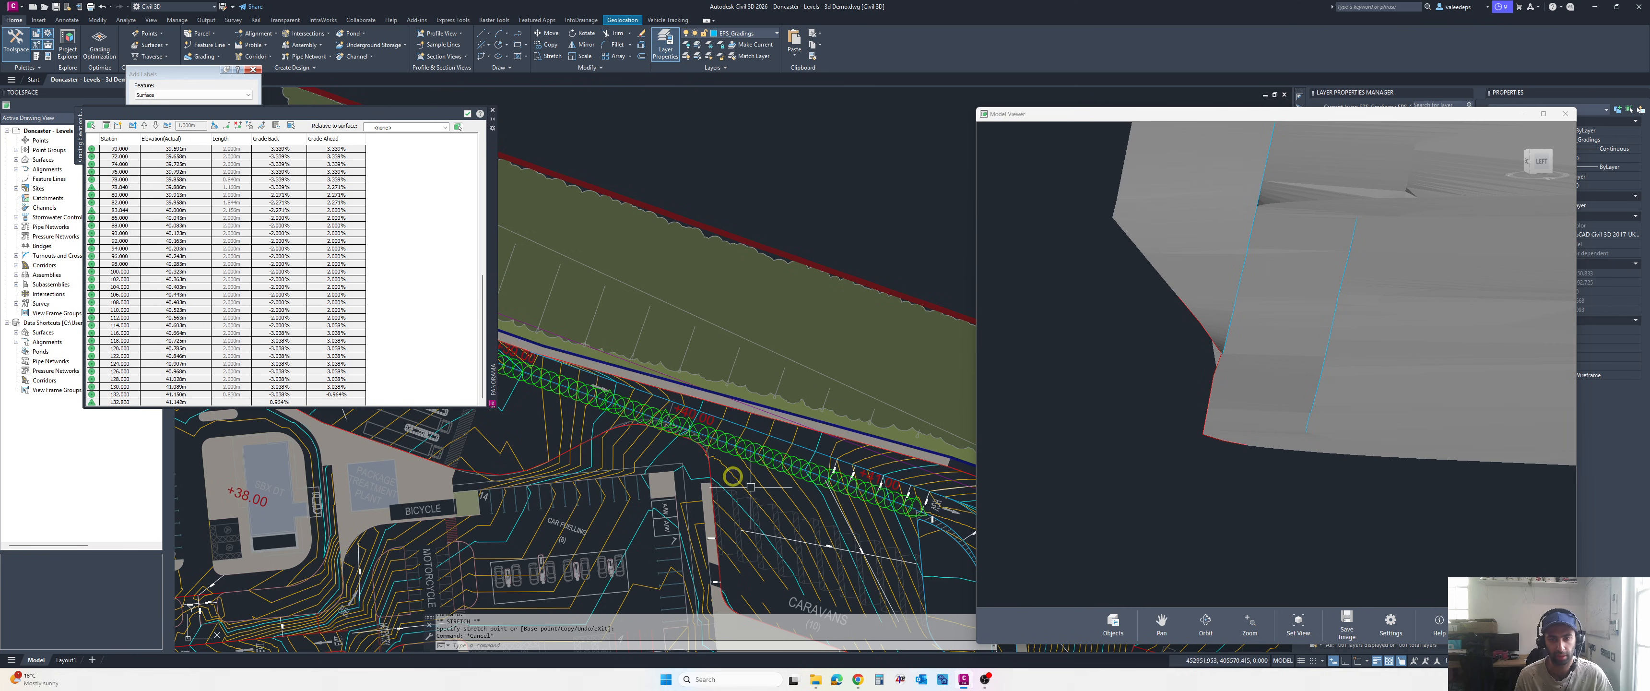
left_click(214, 126)
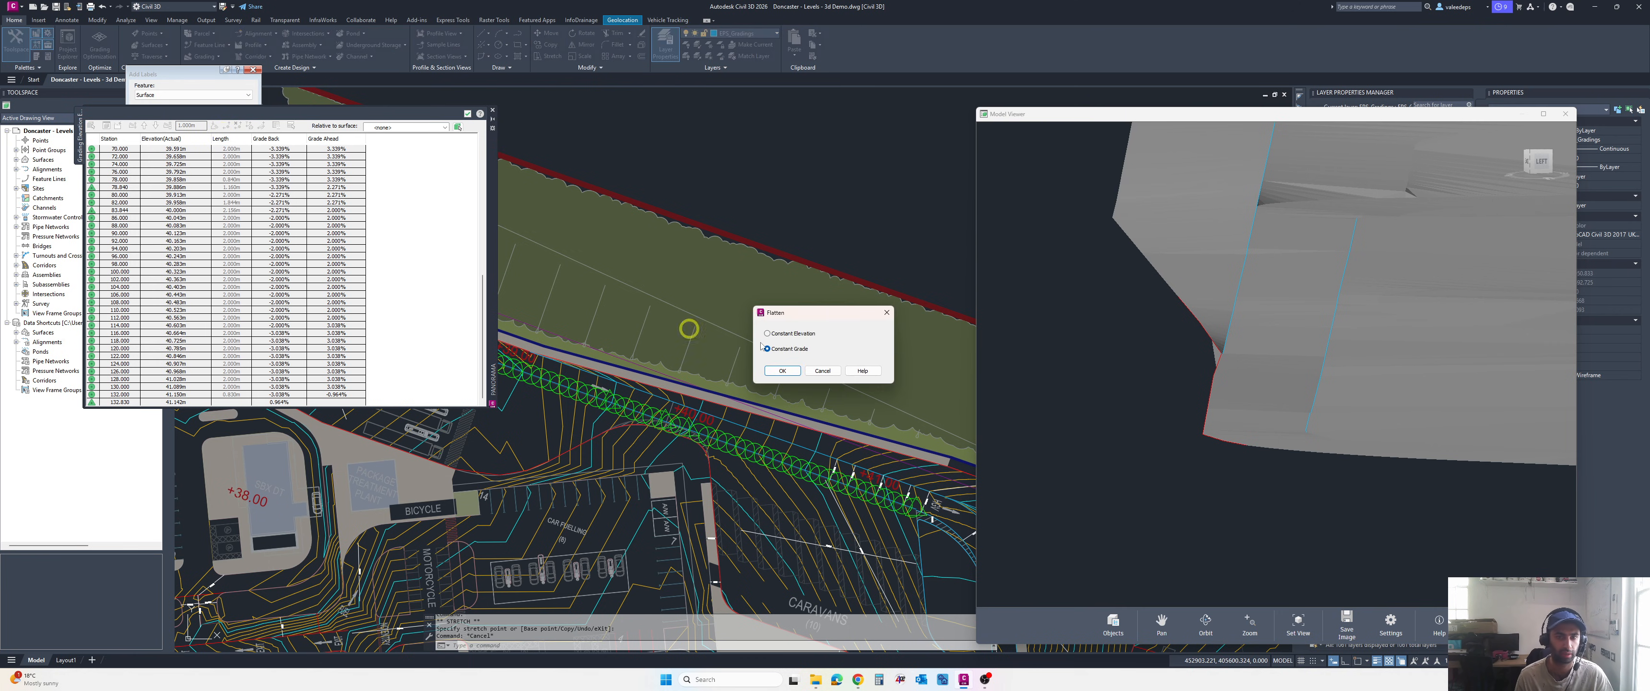
left_click(783, 372)
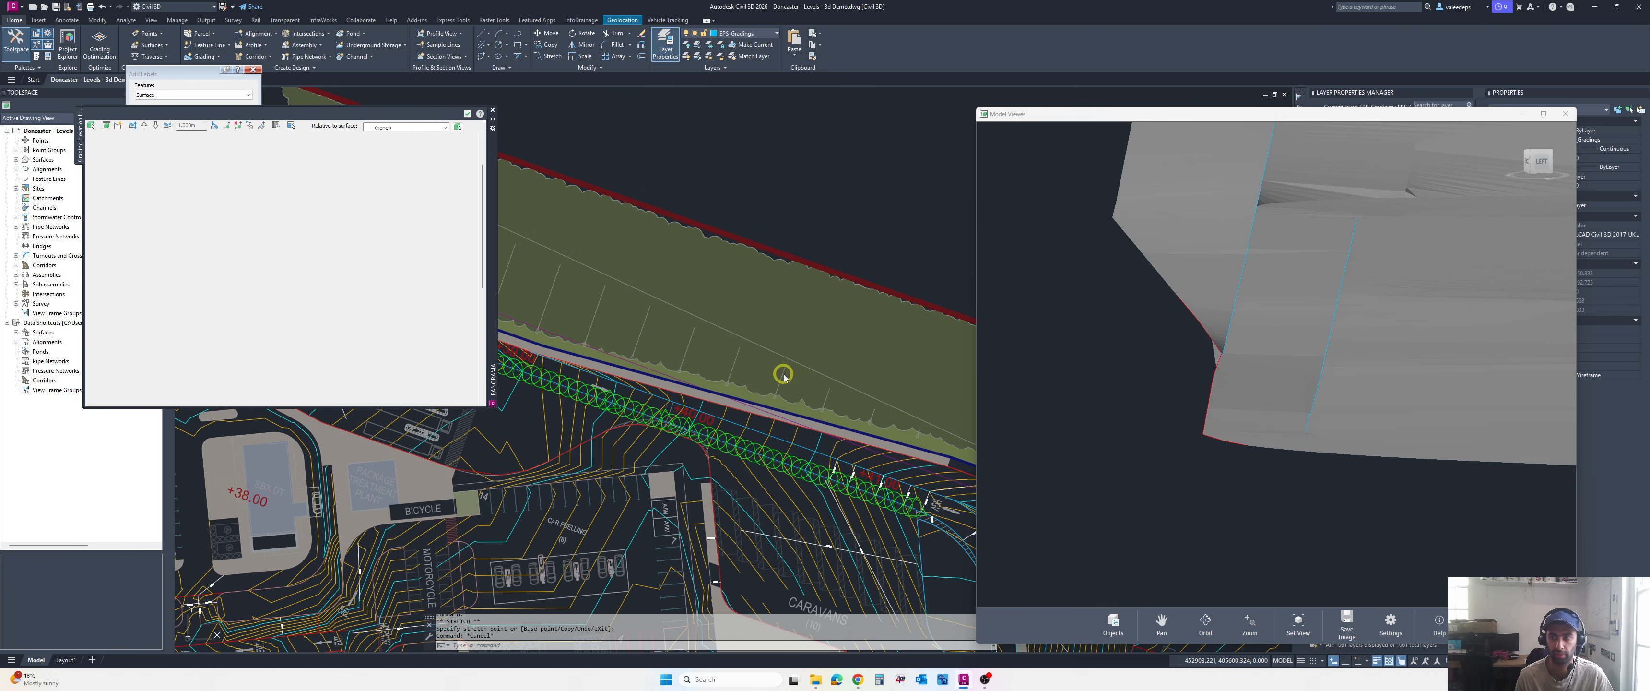
- Add the regraded feature line to the Model Viewer and examine the surface along it in 3D
left_click(1273, 356)
left_click_drag(1273, 356, 1190, 375)
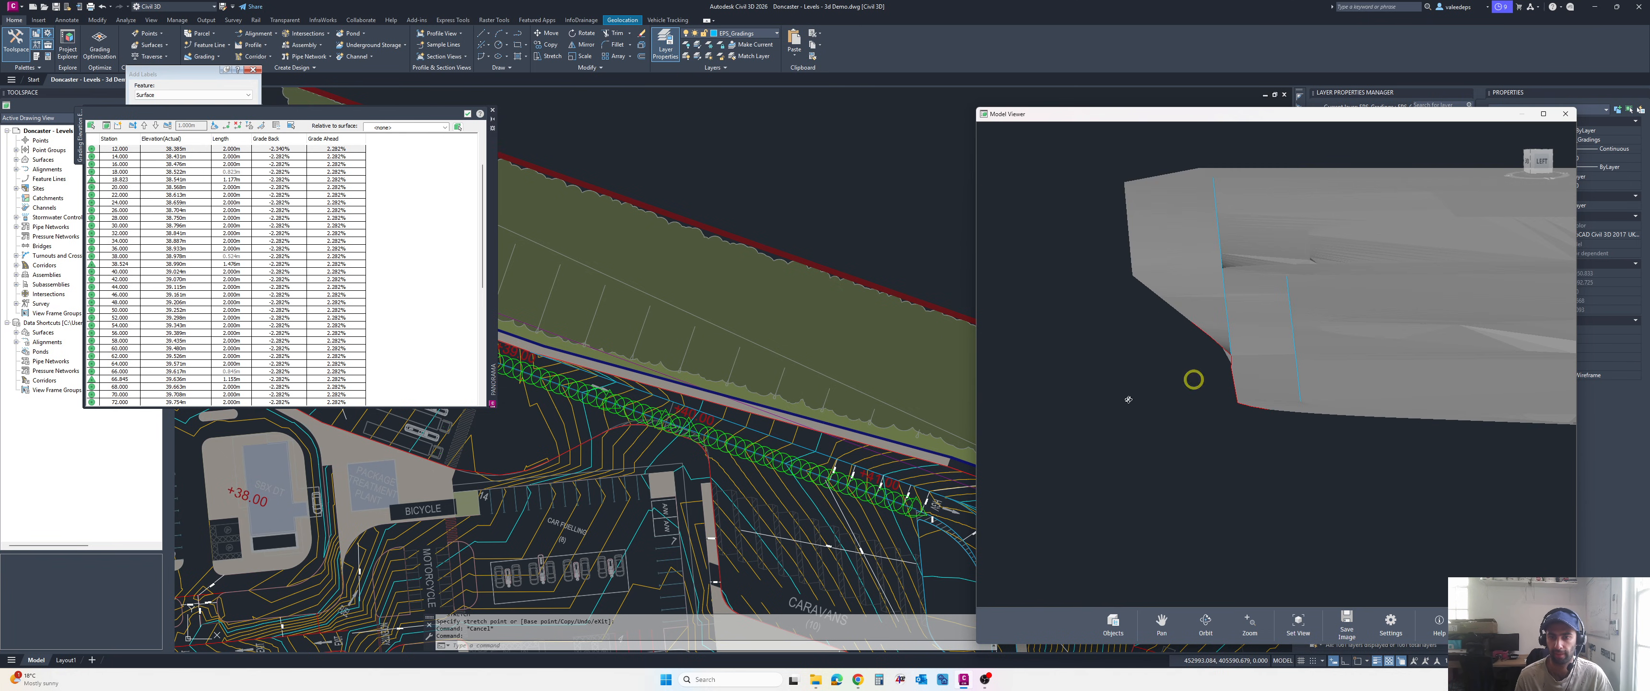
scroll(920, 442, "up", 2)
scroll(812, 458, "up", 2)
scroll(811, 458, "up", 2)
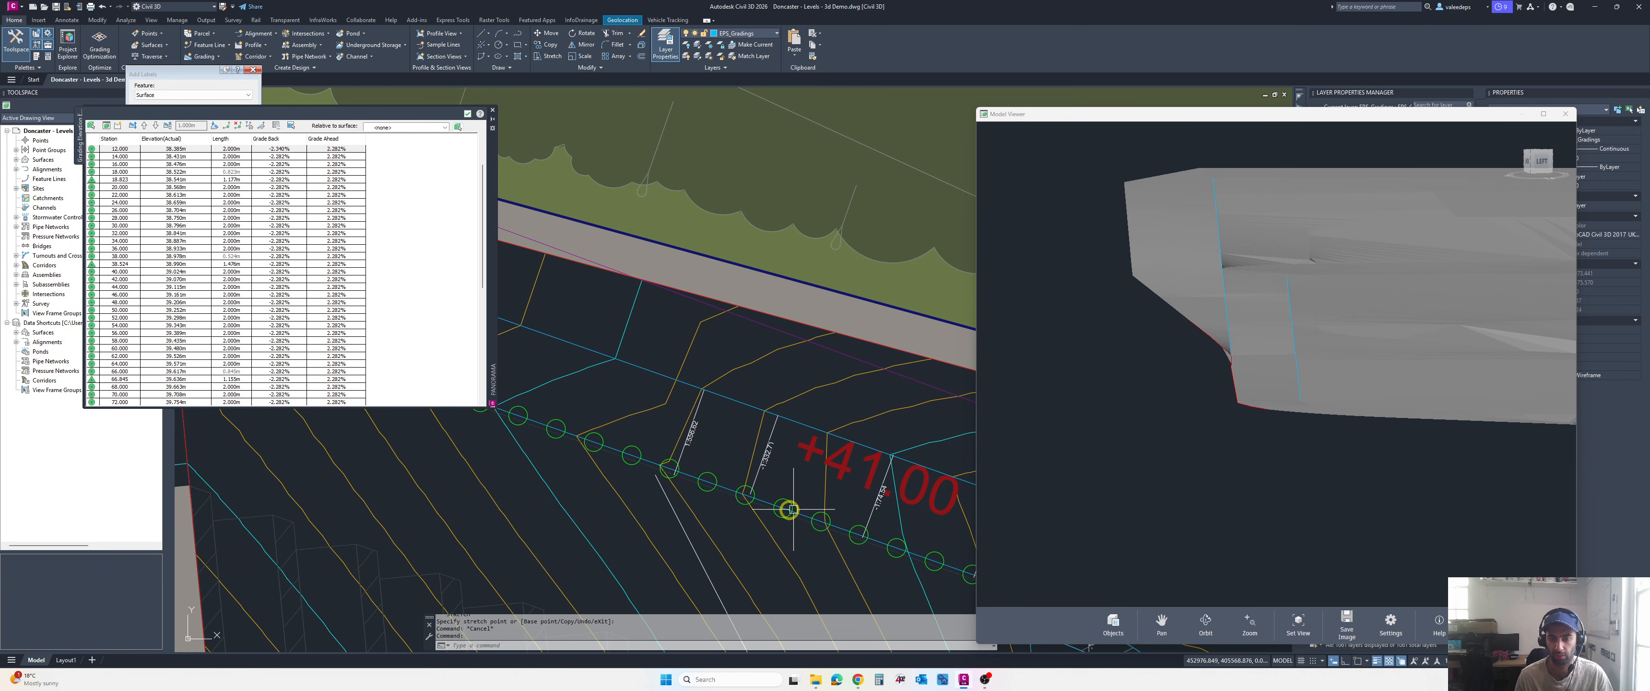
left_click(783, 508)
right_click(806, 473)
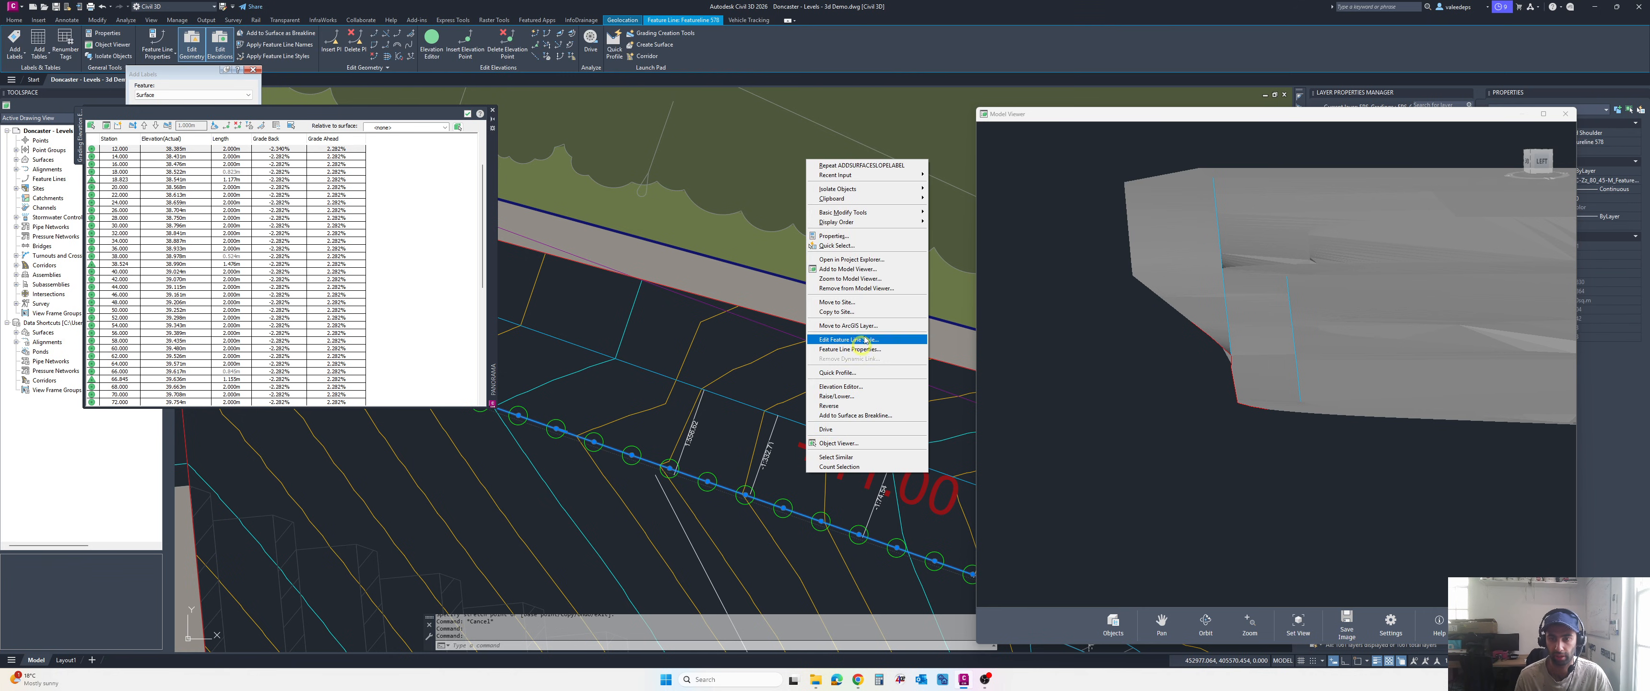
left_click(827, 269)
left_click_drag(1300, 322, 1293, 358)
- Examine the slope labels between the feature line and the northern edge, from the +41.00 text back to the HGV fueling bays
scroll(722, 469, "up", 1)
scroll(815, 474, "up", 2)
scroll(790, 466, "up", 2)
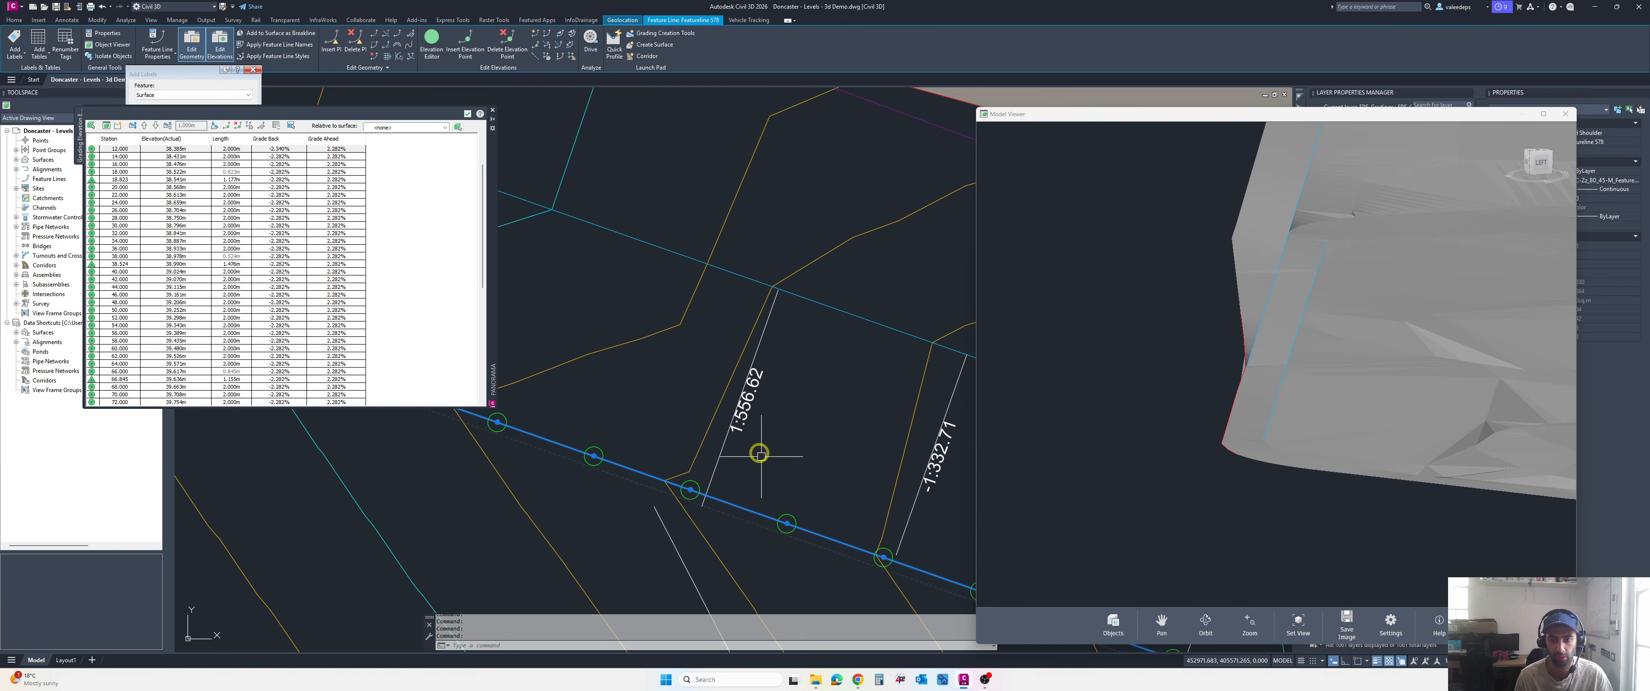
middle_click_drag(751, 425, 672, 401)
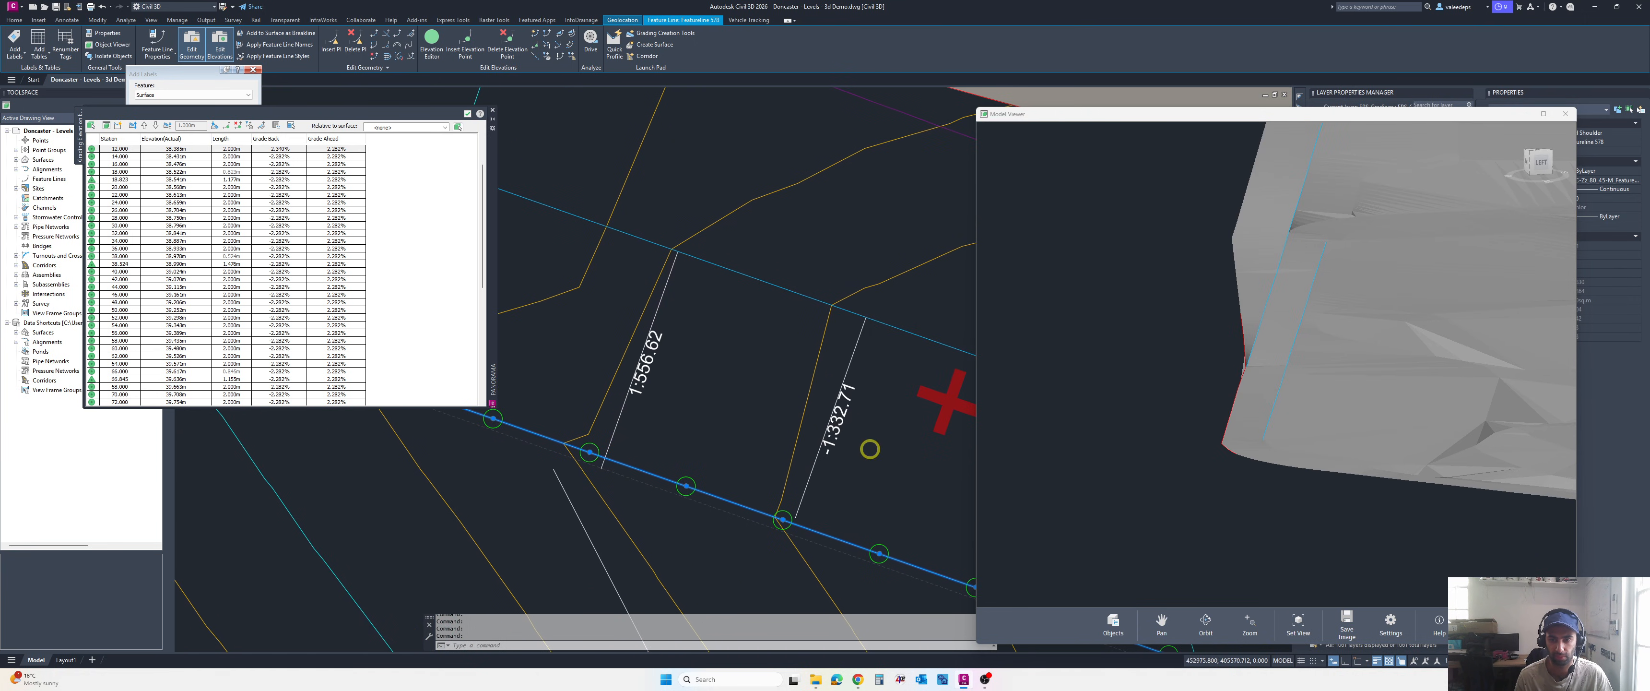
scroll(833, 443, "down", 5)
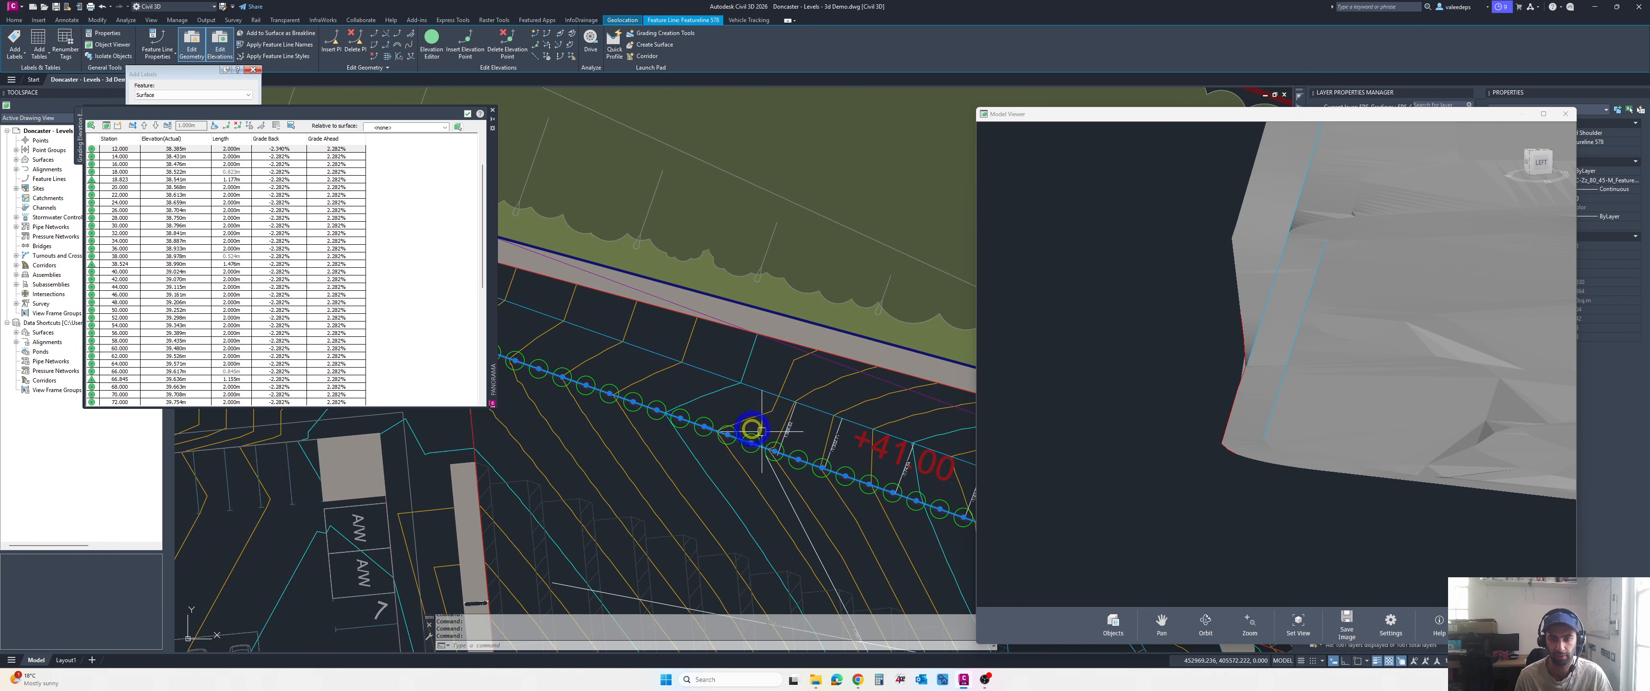
scroll(762, 431, "up", 4)
scroll(747, 446, "down", 4)
mouse_move(616, 416)
middle_mouse_down()
mouse_move(800, 479)
mouse_move(781, 479)
middle_mouse_up()
middle_click_drag(682, 426, 800, 463)
mouse_move(738, 448)
middle_mouse_down()
mouse_move(836, 484)
mouse_move(803, 465)
middle_mouse_up()
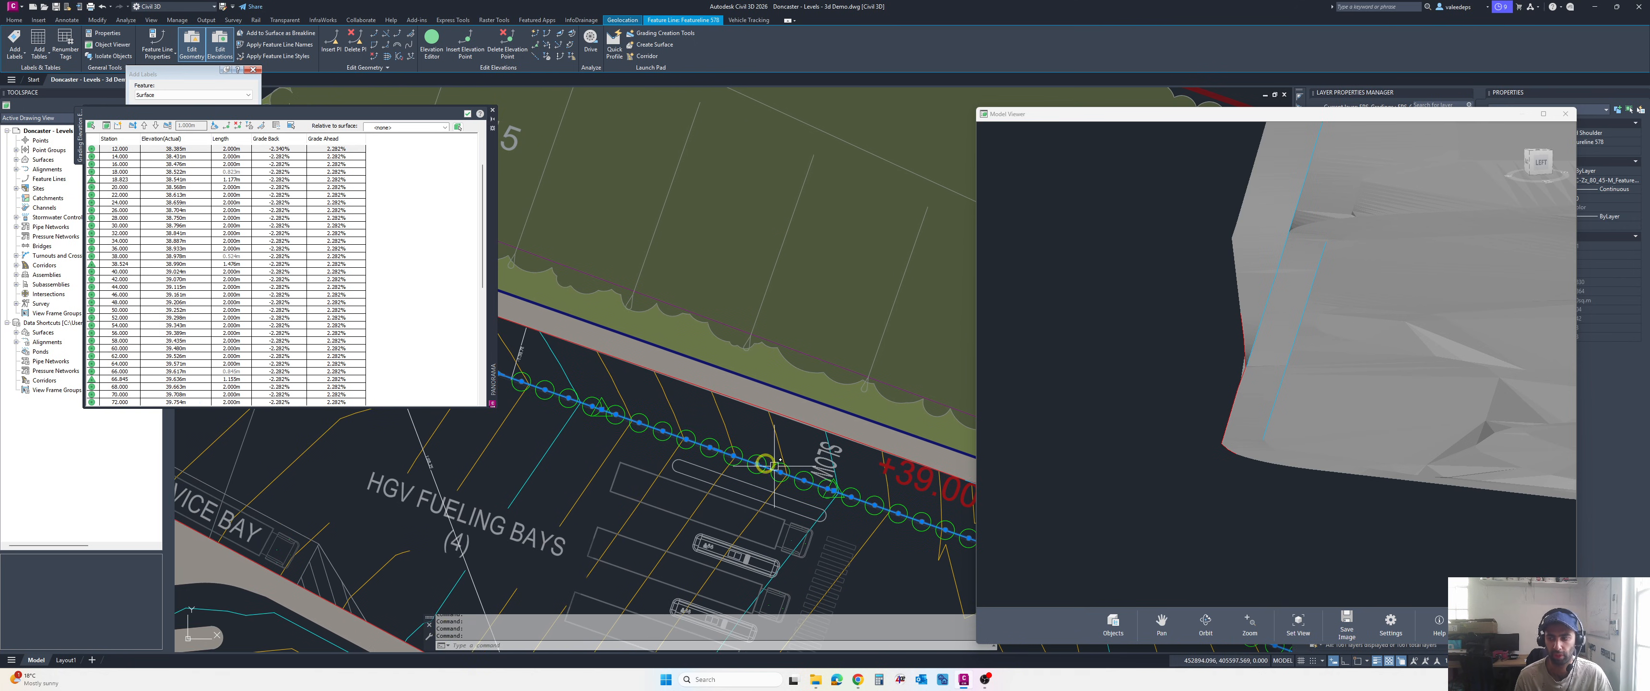
scroll(687, 440, "up", 5)
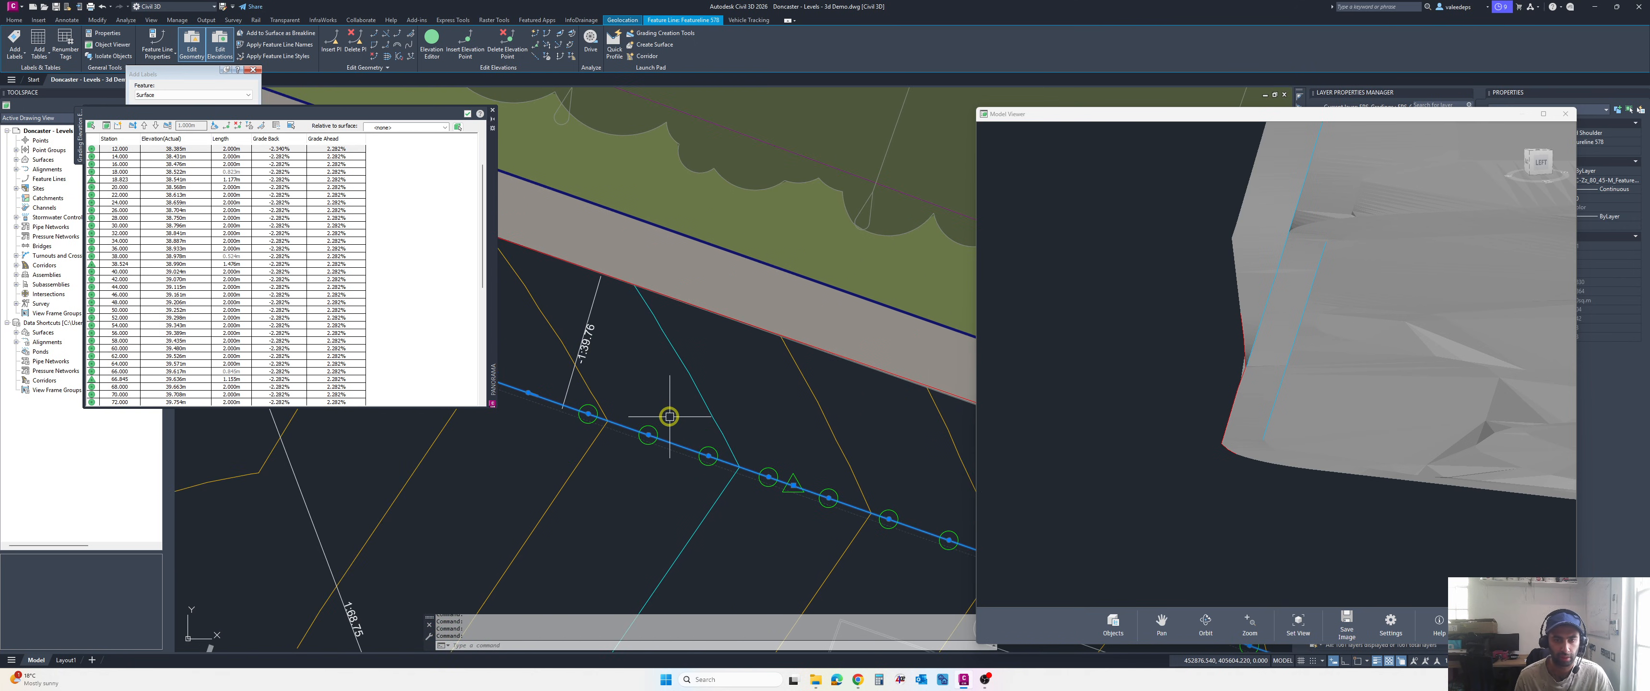
middle_click_drag(743, 421, 713, 403)
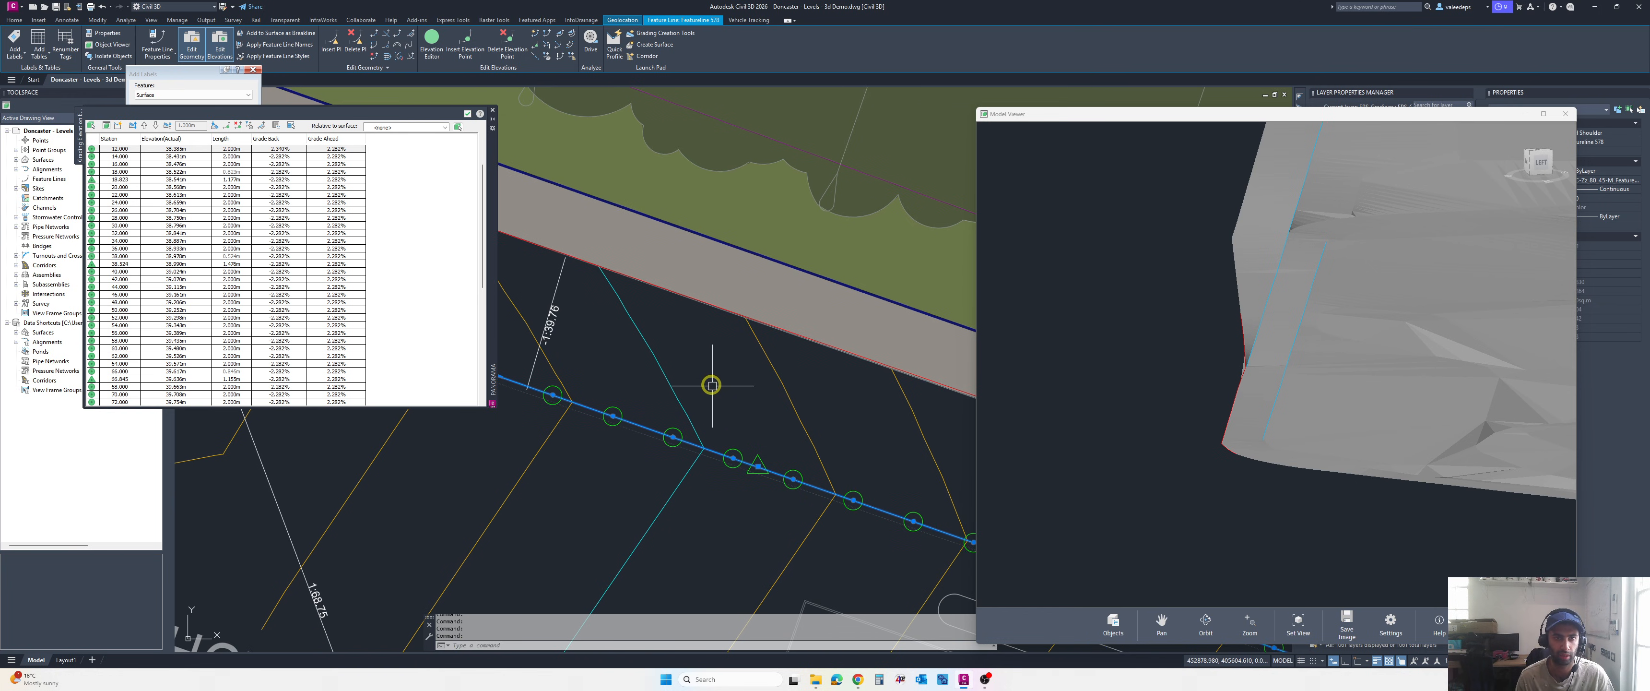
- Inspect elevations and grades with Quick Elevation Edit along the regraded feature line and at the northern edge beside the +39.00 text
left_click(536, 34)
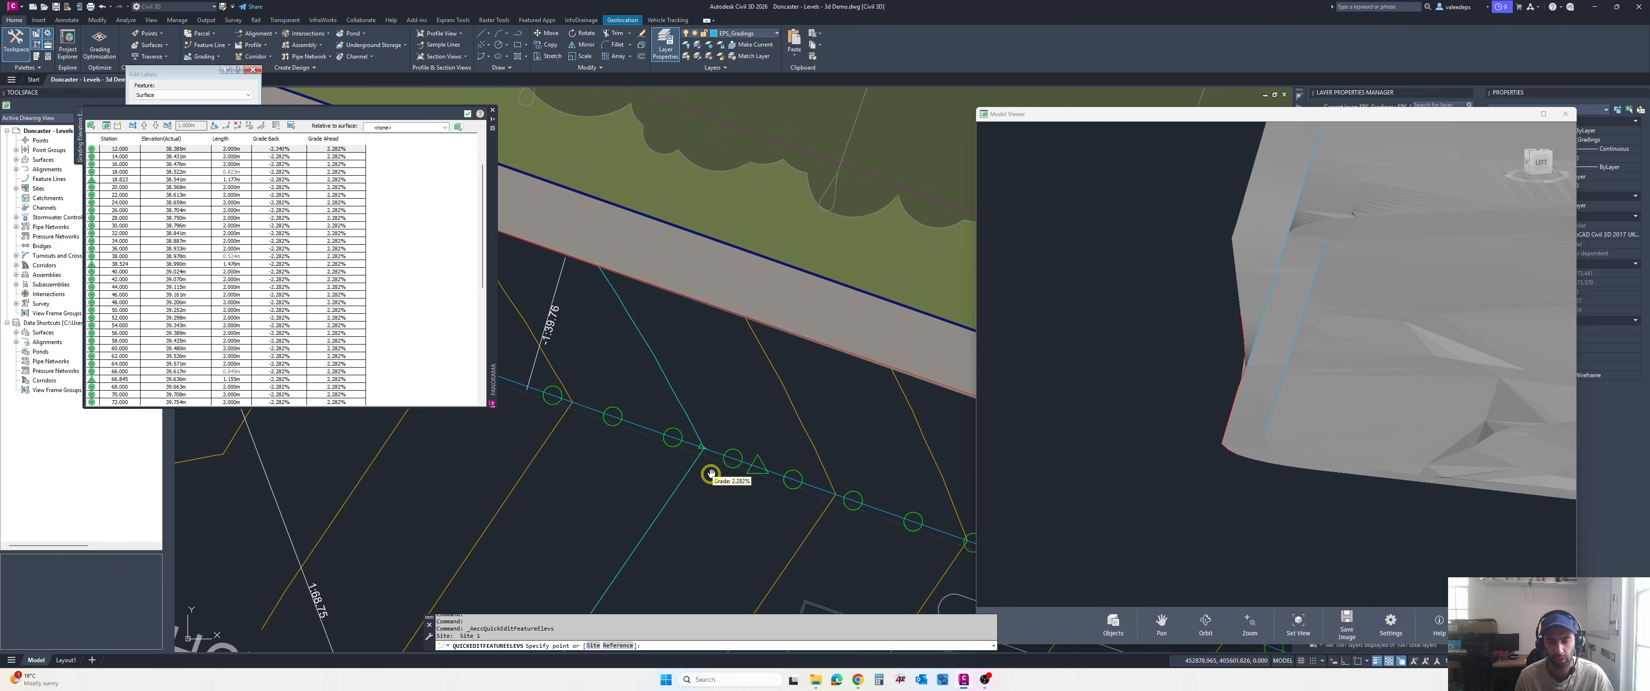
middle_click_drag(711, 474, 571, 424)
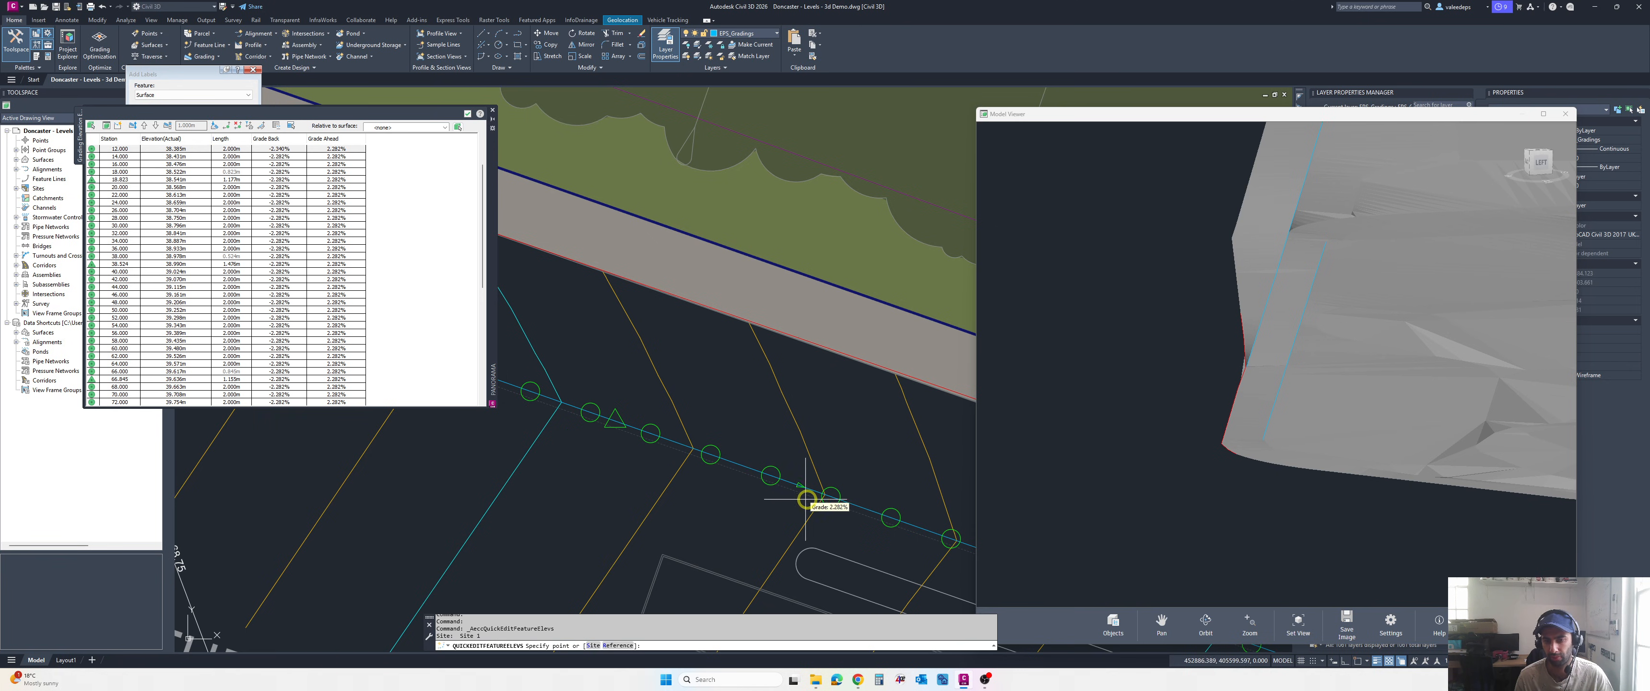
middle_click_drag(820, 498, 615, 420)
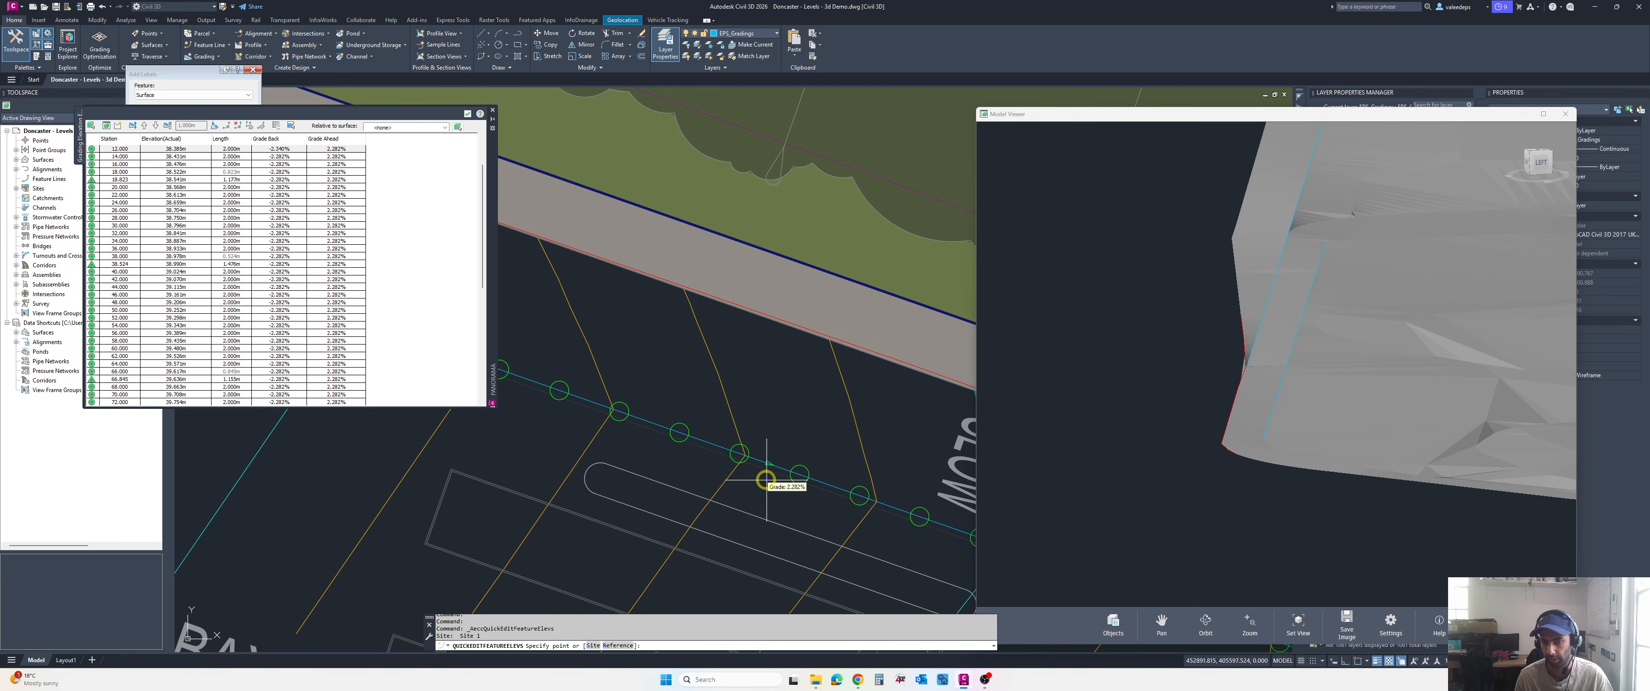
middle_click_drag(766, 480, 667, 421)
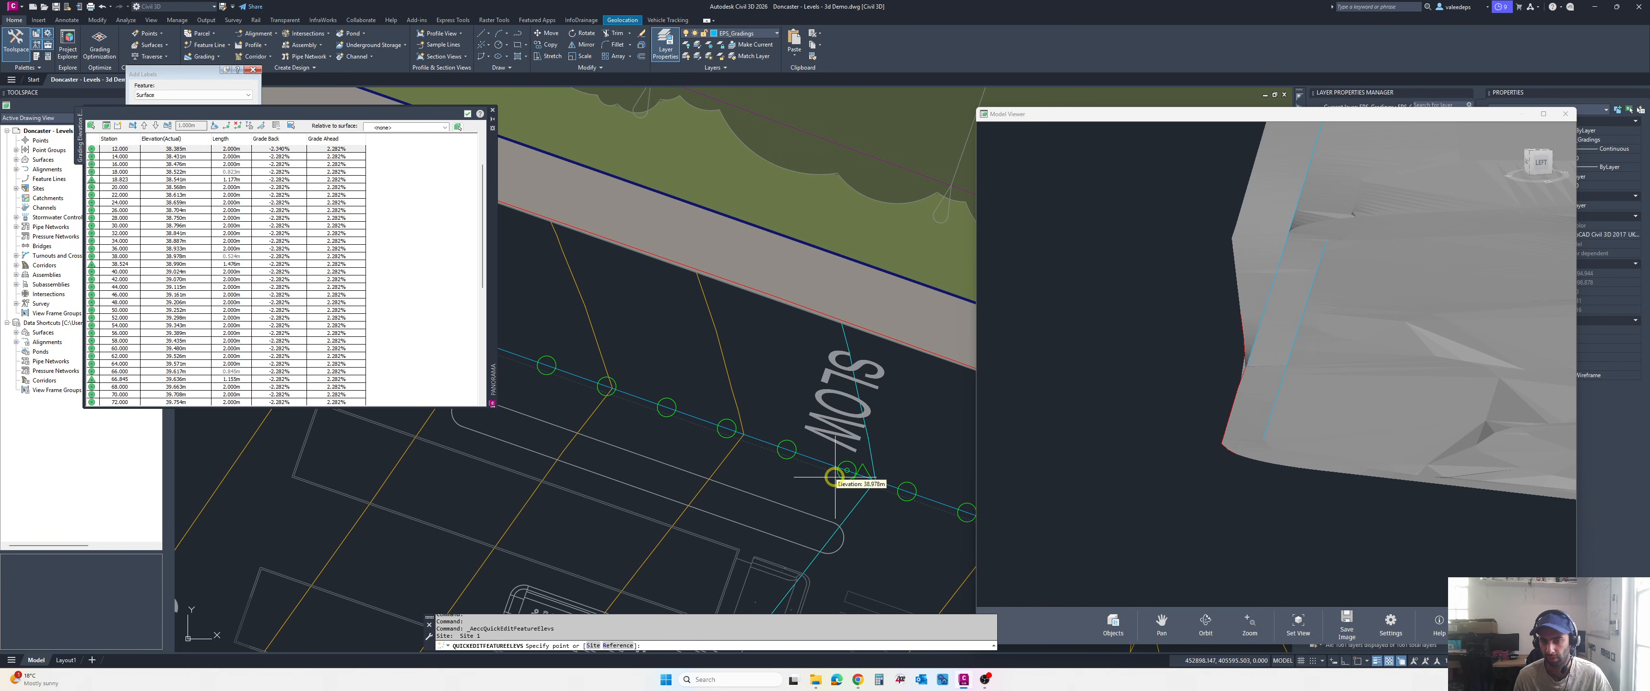
middle_click_drag(855, 480, 582, 389)
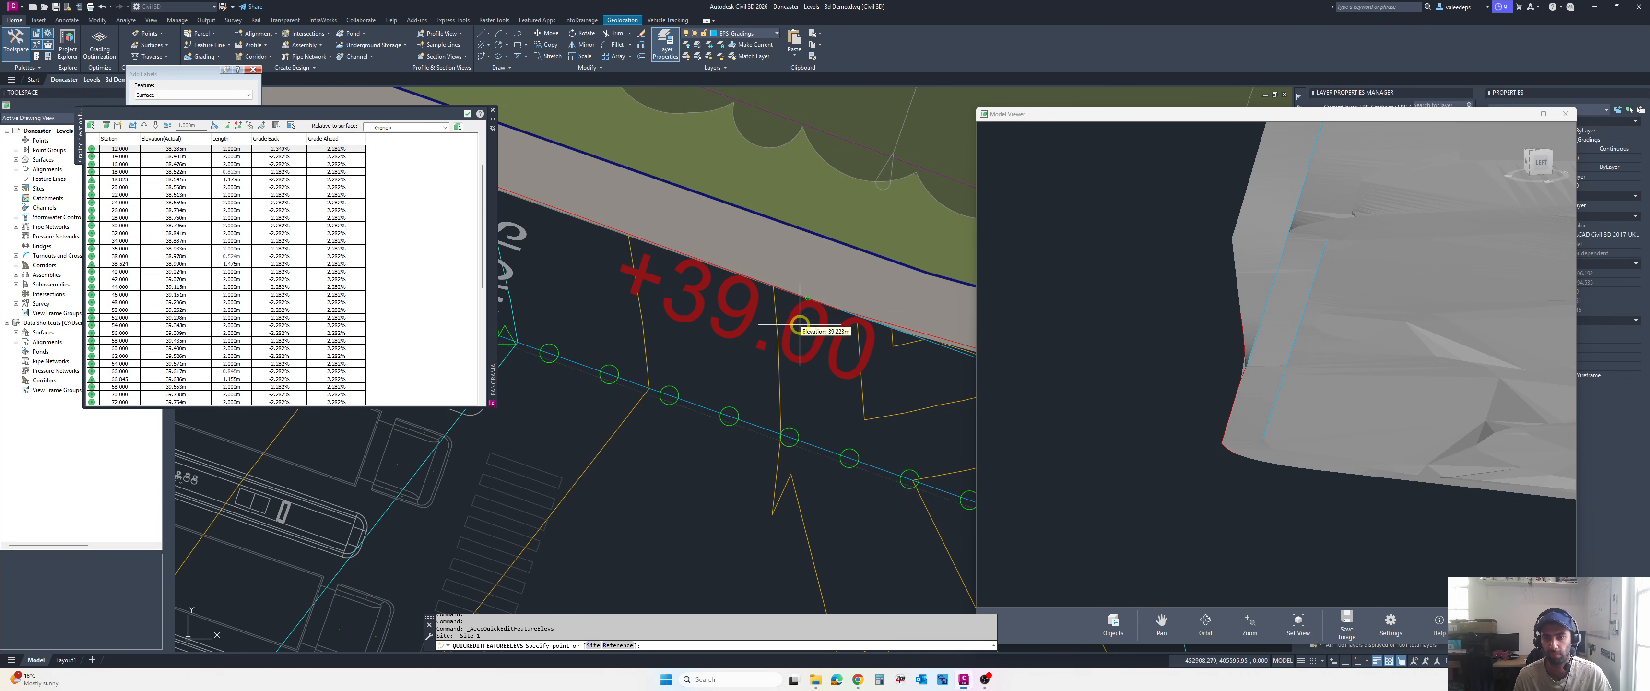
scroll(846, 334, "up", 5)
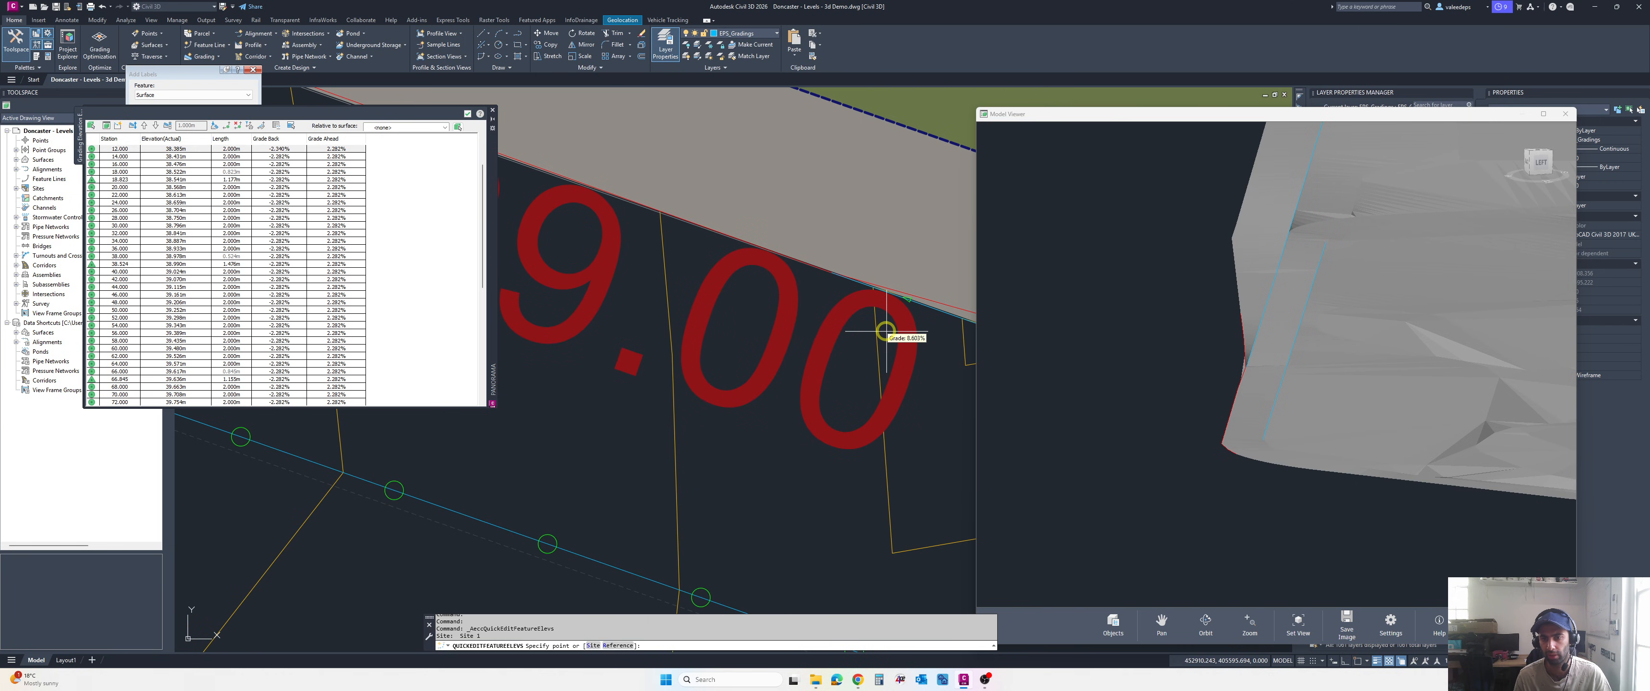
middle_click_drag(886, 330, 751, 295)
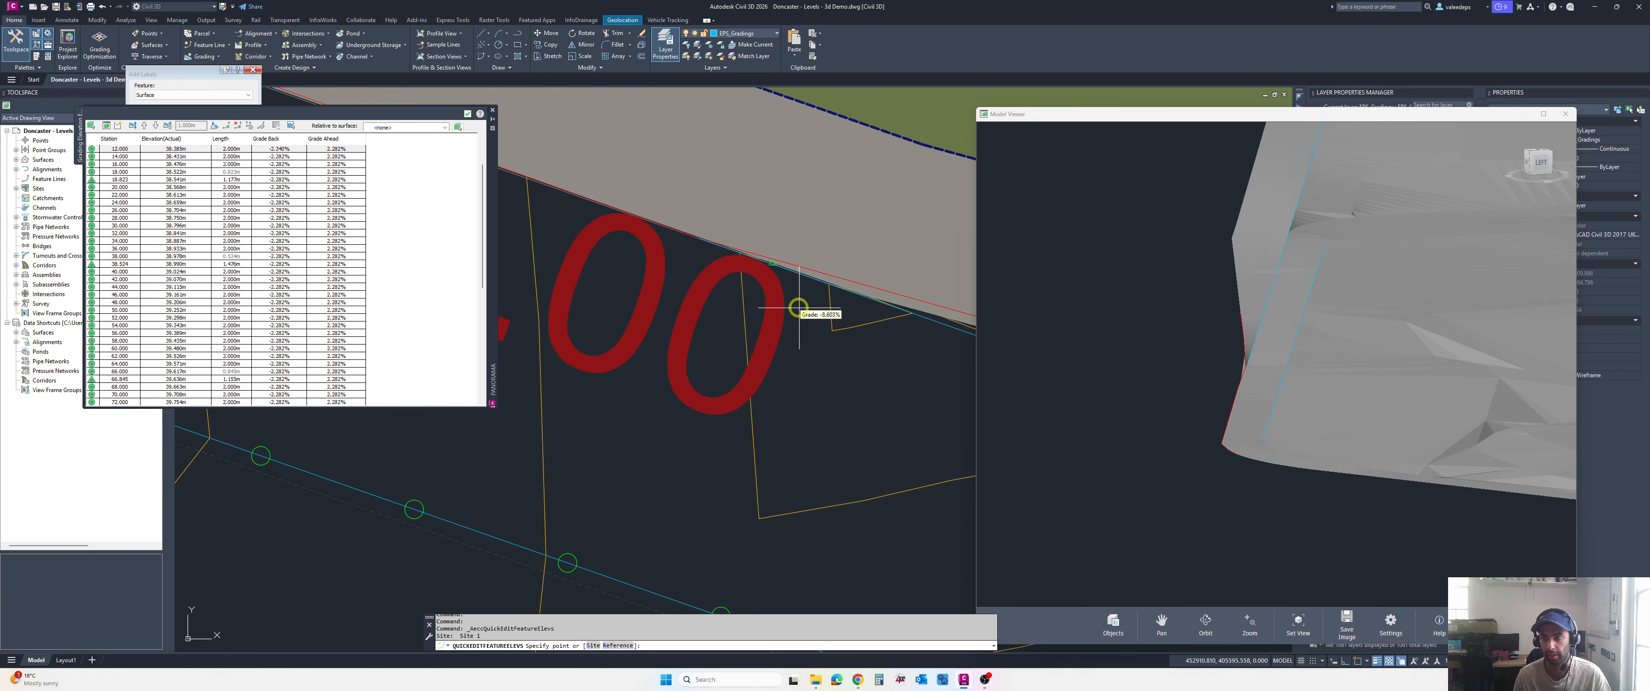
key("Escape")
- Select the feature line along the northern edge beside the +39.00 text
left_click(793, 268)
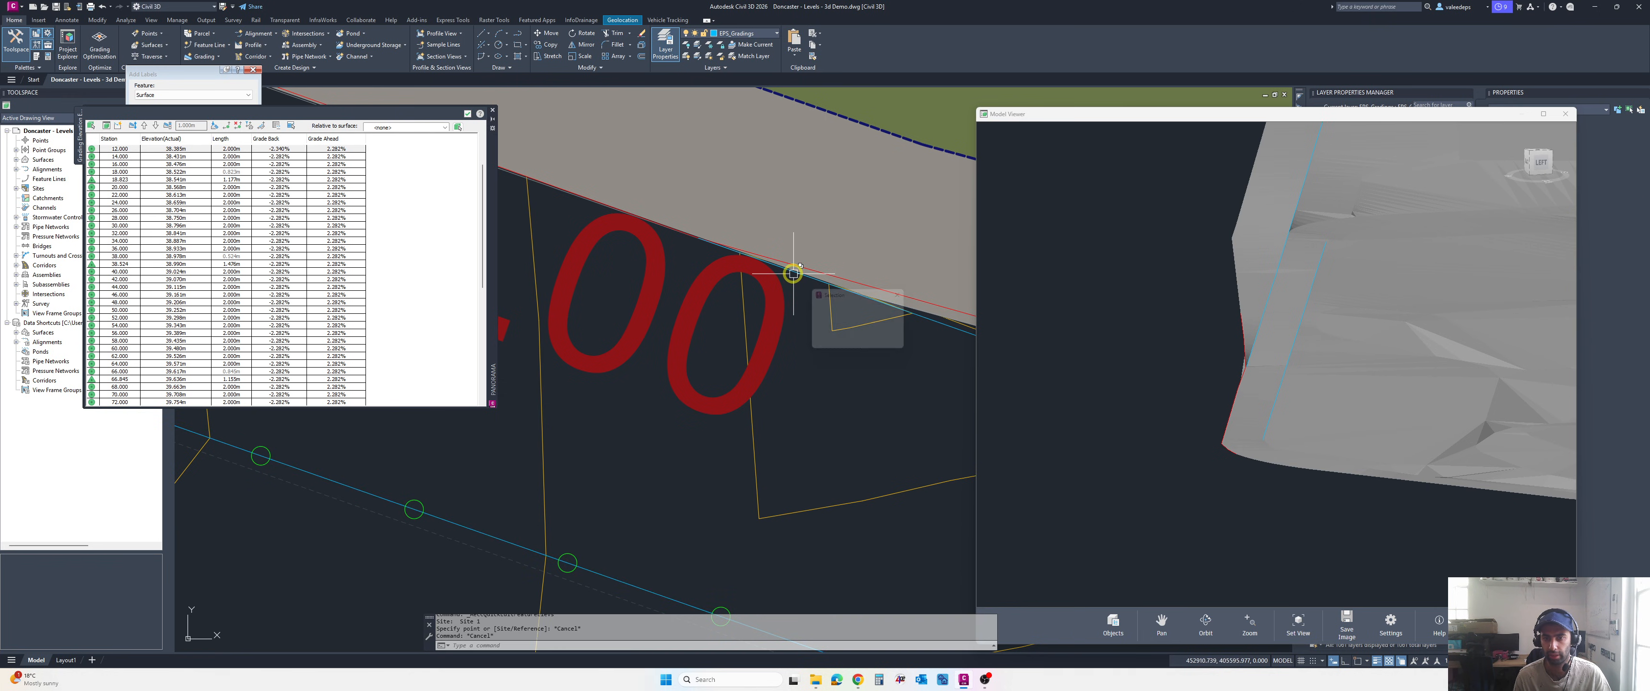
- Select the feature line beside the red spot level and examine in the model viewer where it meets the adjoining red line
left_click(828, 310)
right_click(827, 312)
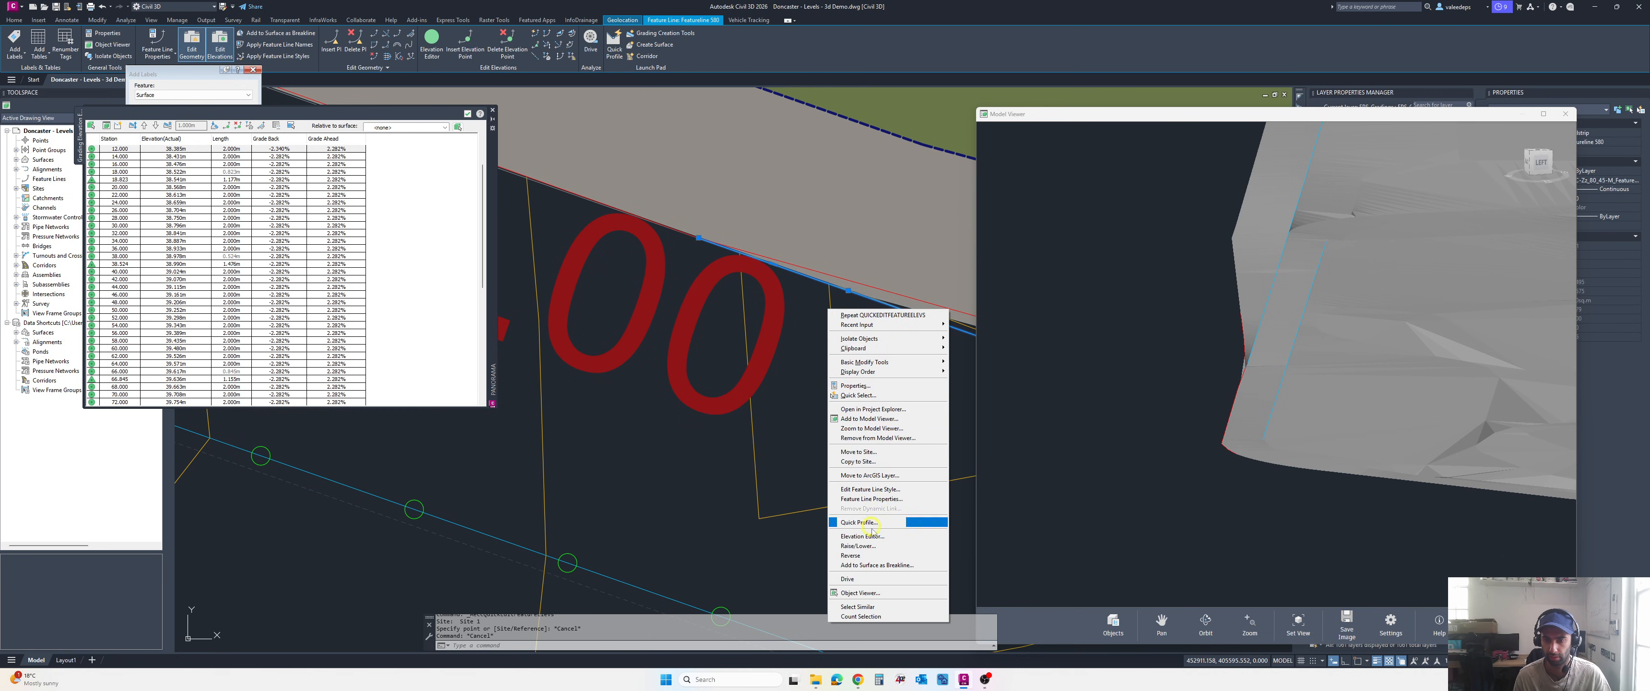
key("Escape")
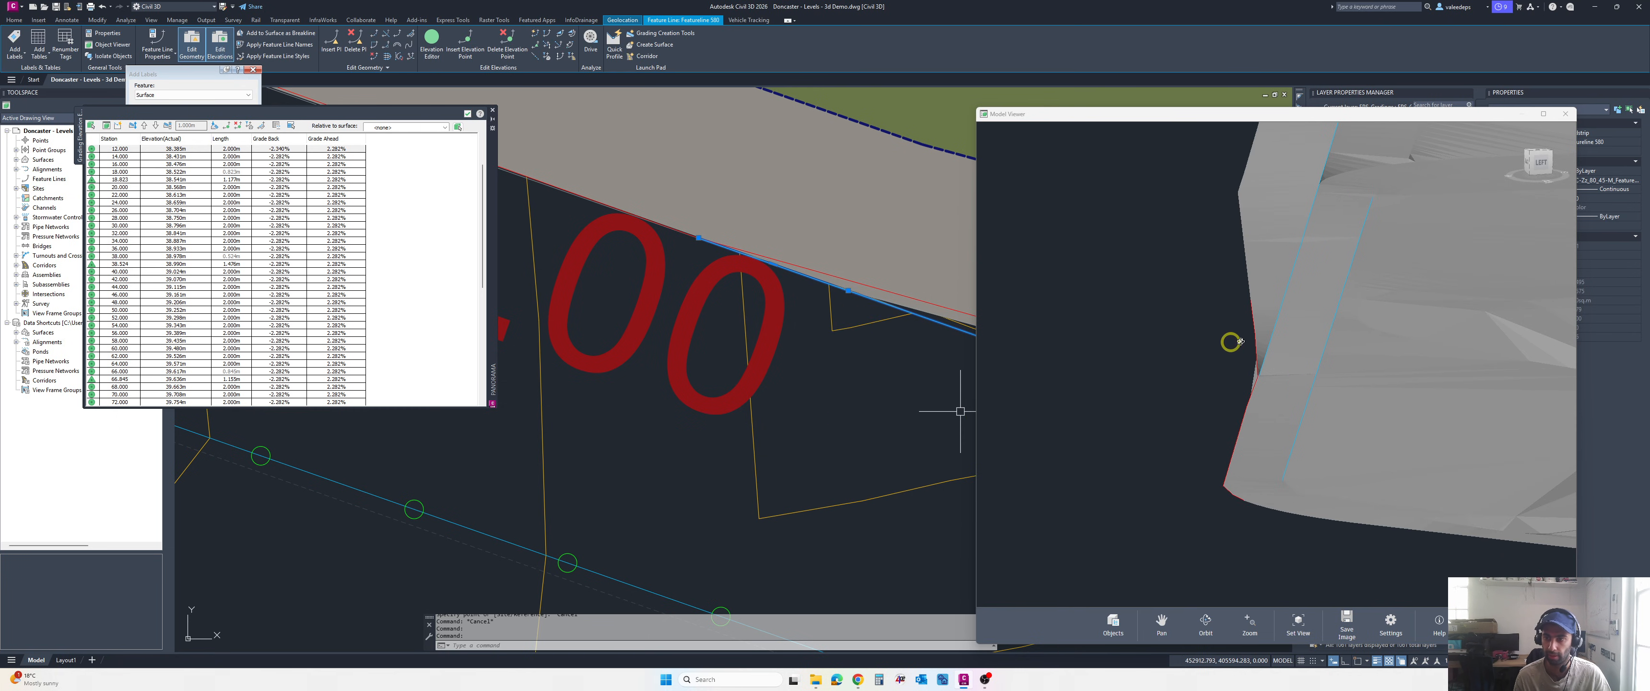
scroll(731, 336, "down", 2)
middle_click_drag(731, 336, 610, 325)
mouse_move(1252, 370)
middle_mouse_down("shift")
mouse_move(1299, 346)
mouse_move(1146, 405)
middle_mouse_up("shift")
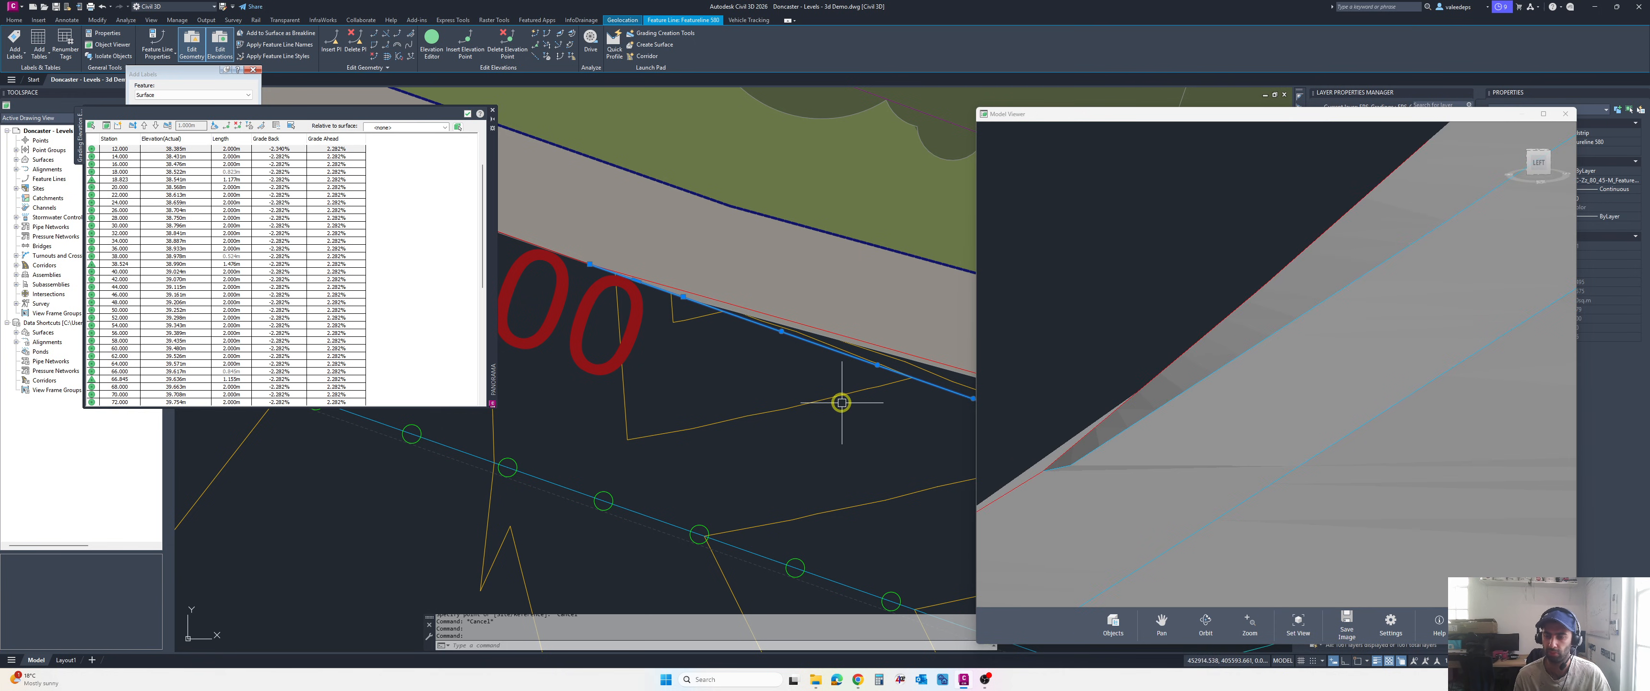
mouse_move(1391, 373)
middle_mouse_down("shift")
mouse_move(1424, 353)
mouse_move(1396, 374)
middle_mouse_up("shift")
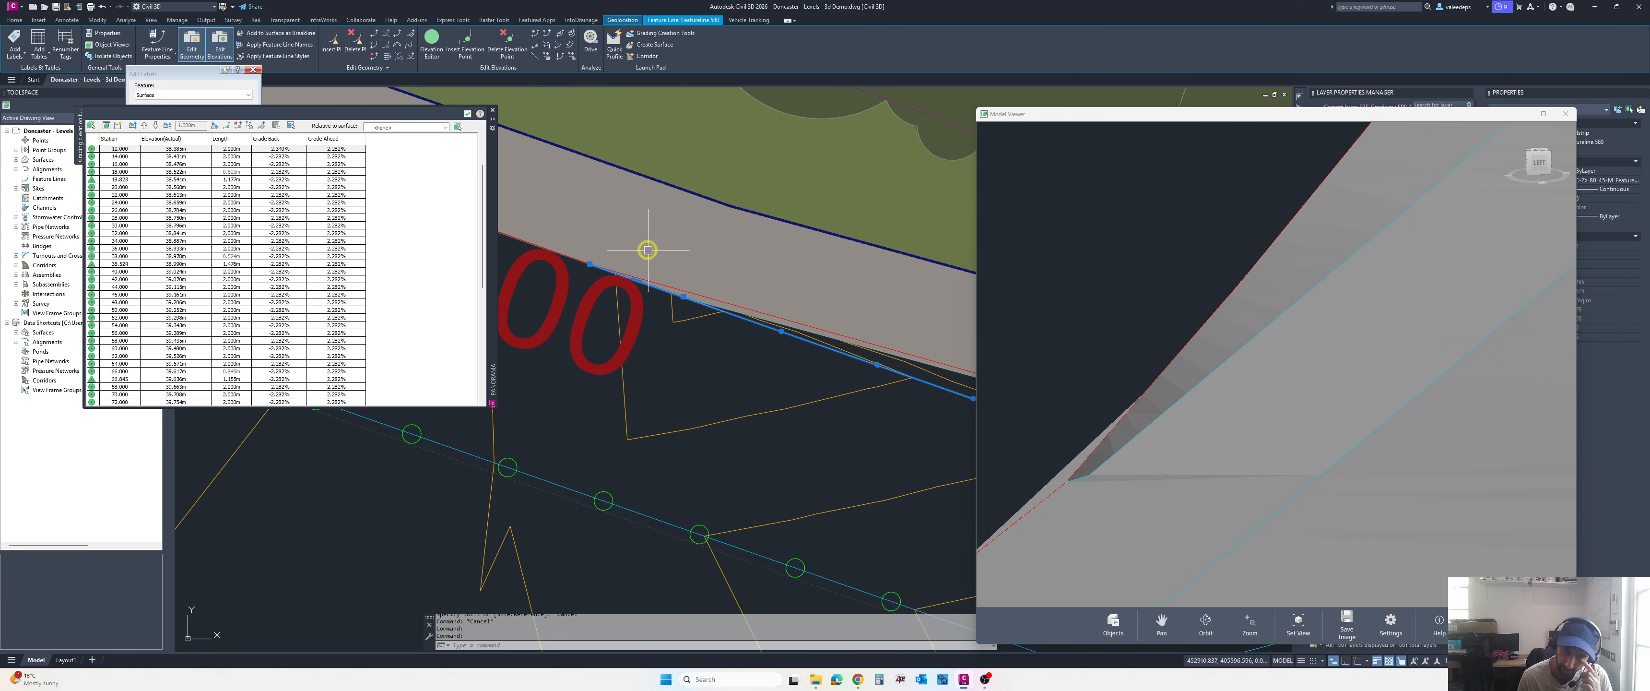
scroll(626, 253, "up", 2)
mouse_move(1171, 453)
middle_mouse_down("shift")
mouse_move(1138, 464)
mouse_move(1173, 430)
mouse_move(1206, 472)
mouse_move(1289, 392)
mouse_move(1261, 385)
mouse_move(1253, 338)
mouse_move(1249, 410)
mouse_move(1270, 385)
middle_mouse_up("shift")
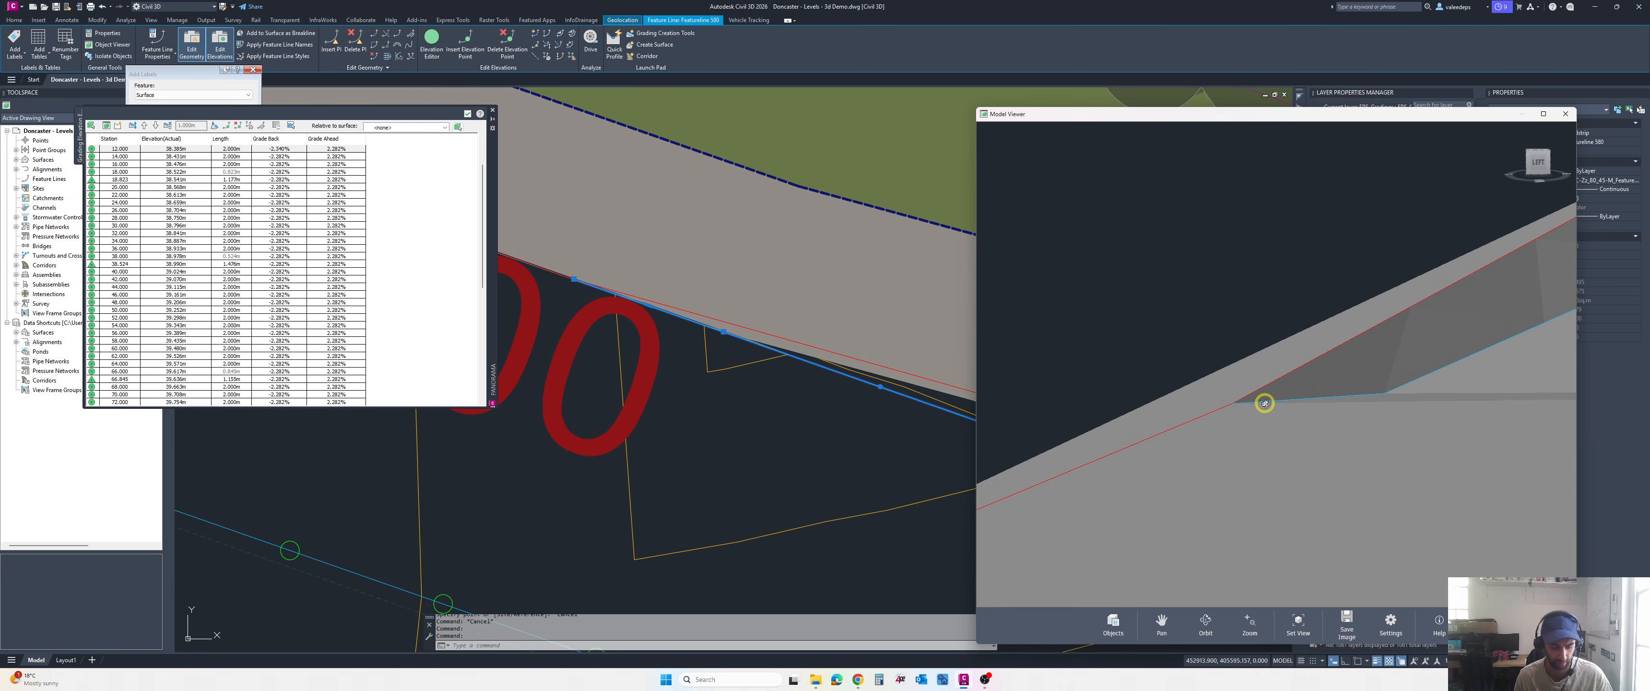
mouse_move(1272, 385)
left_mouse_down()
mouse_move(1232, 381)
mouse_move(1284, 443)
mouse_move(1258, 375)
left_mouse_up()
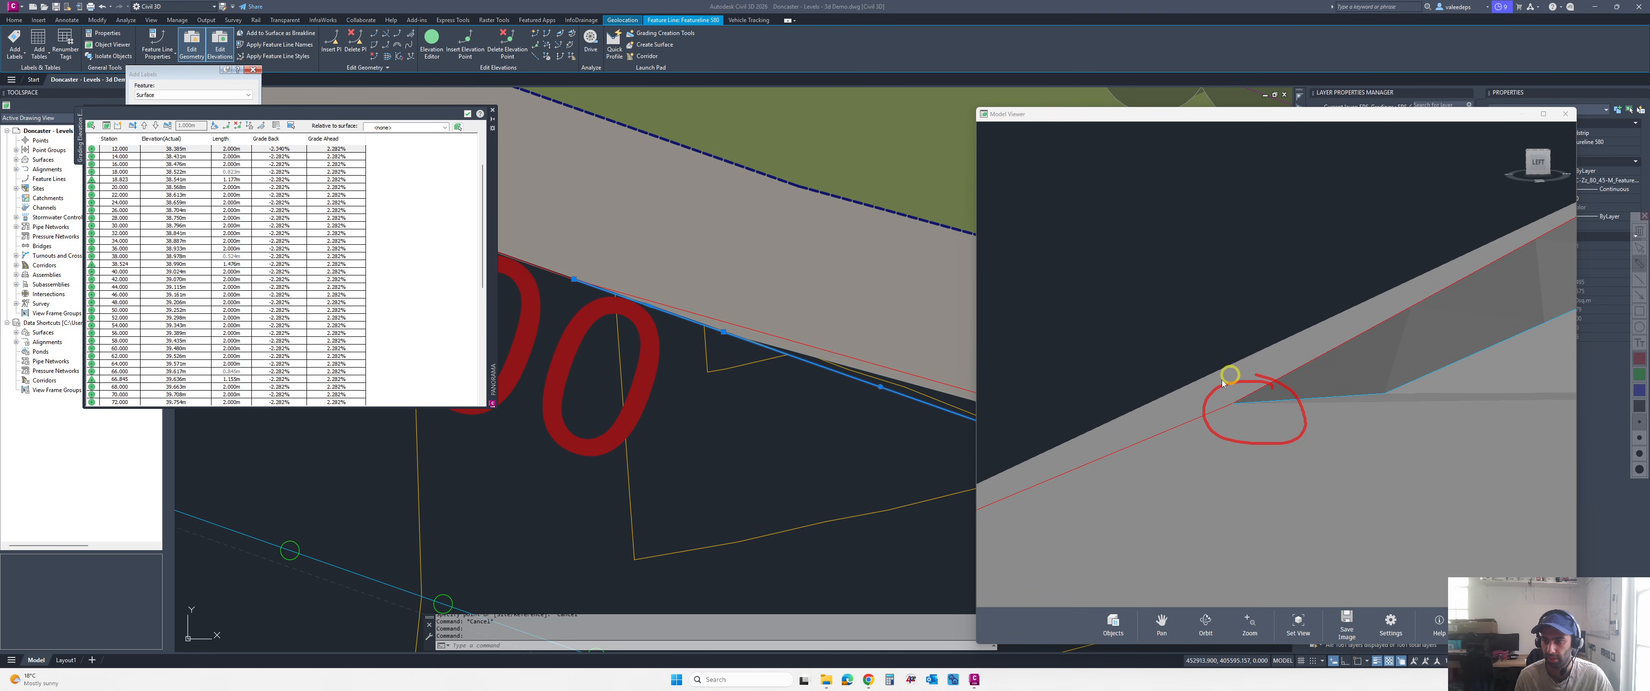
key("Escape")
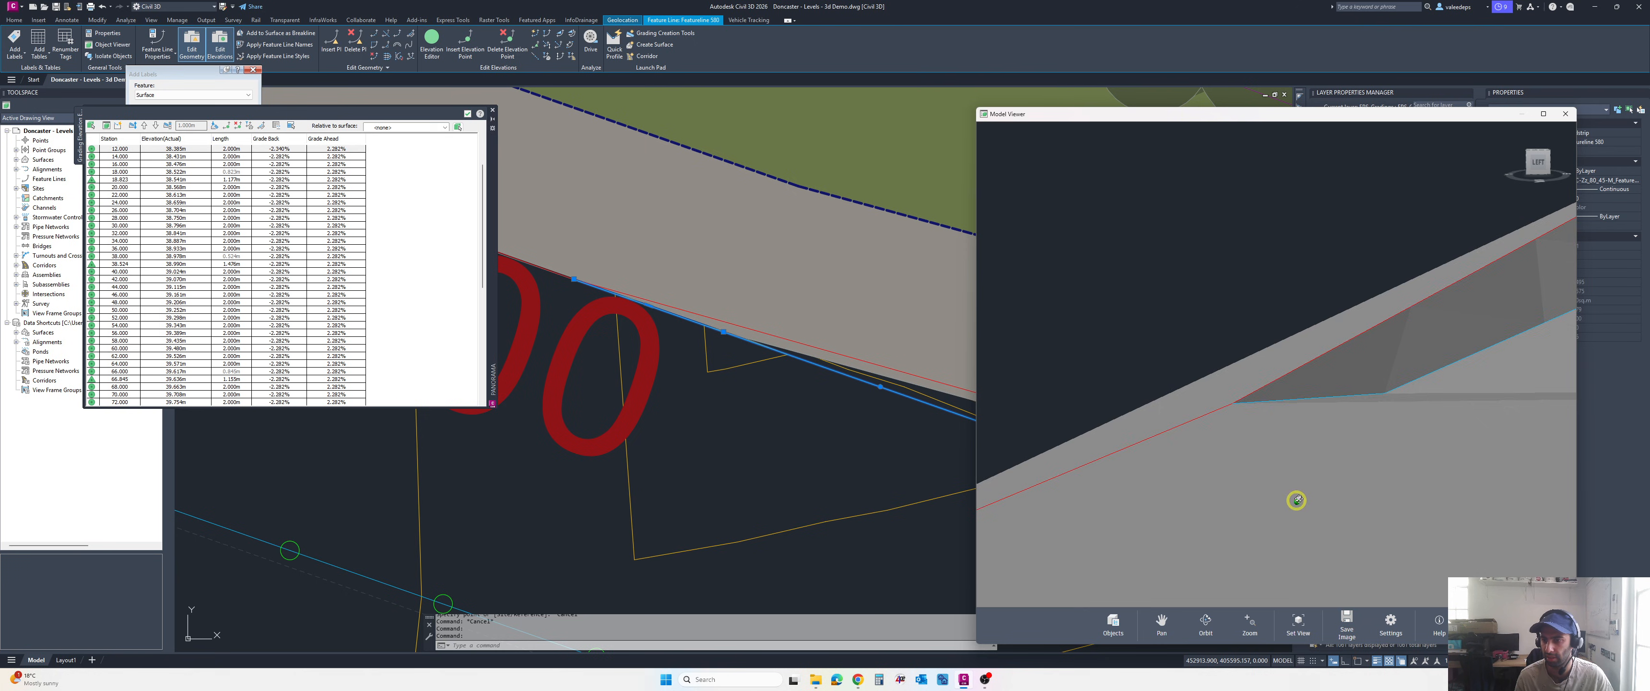
mouse_move(1297, 502)
middle_mouse_down("shift")
mouse_move(1337, 484)
mouse_move(1302, 466)
middle_mouse_up("shift")
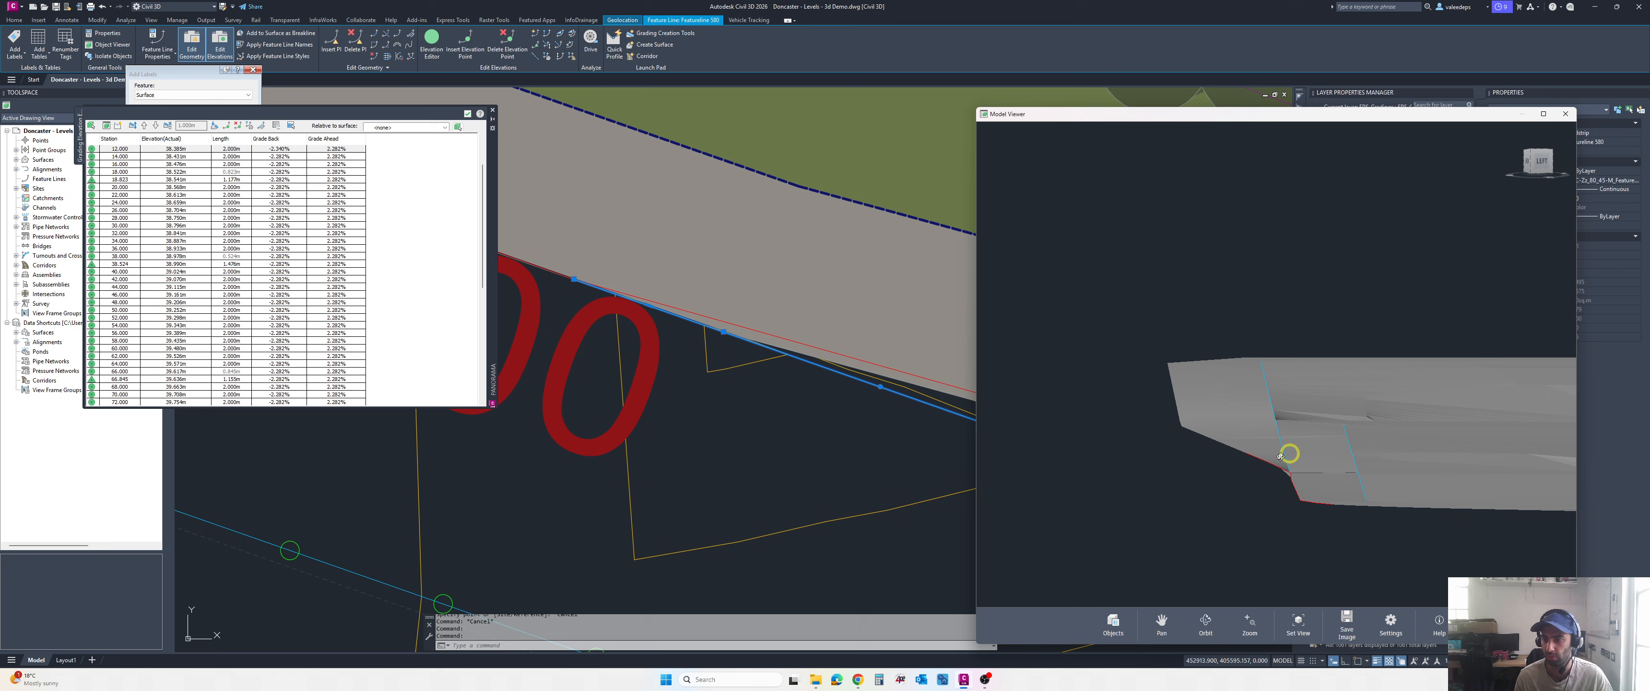
scroll(895, 417, "down", 8)
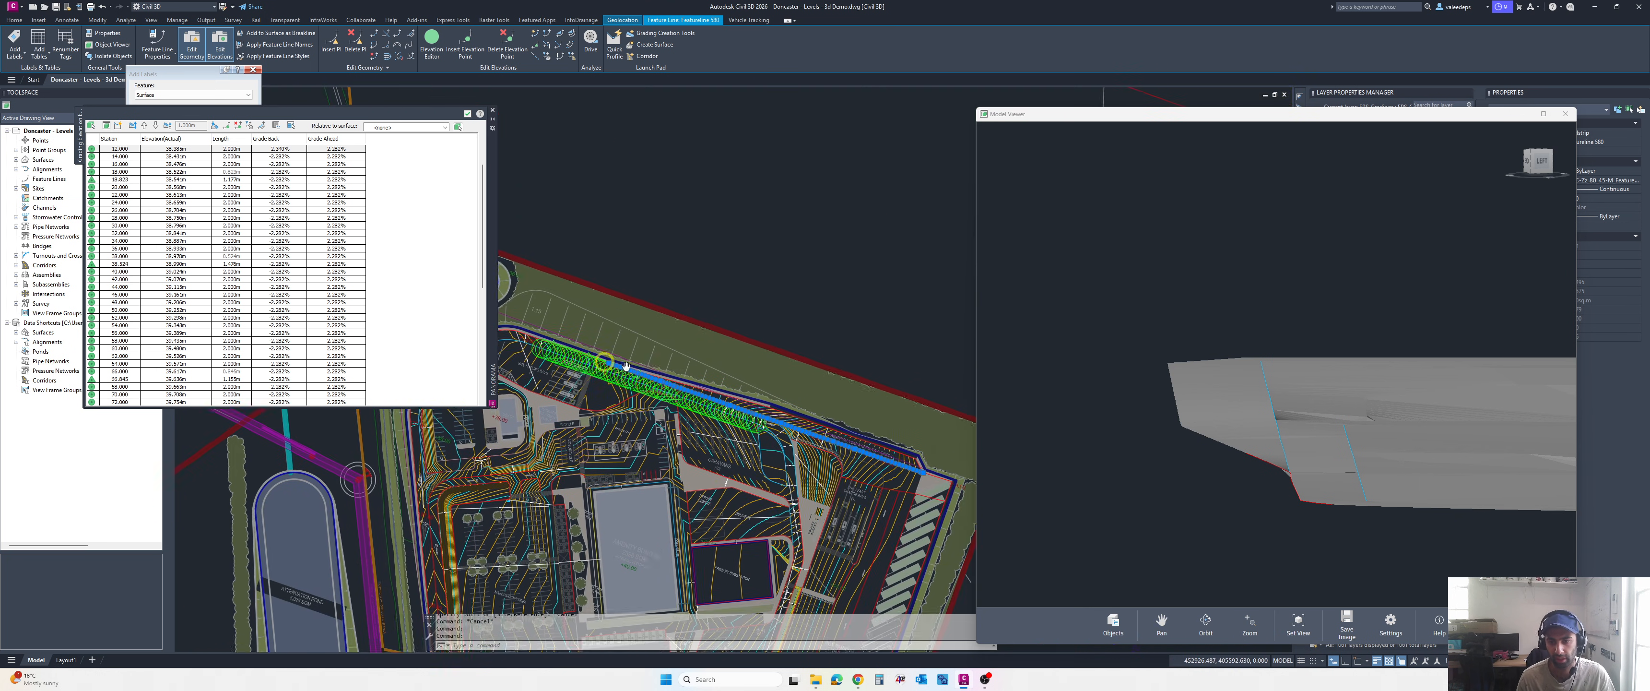
- Open the selected feature line in the Elevation Editor and locate its start point at station 0.000 in the drawing
scroll(626, 366, "down", 2)
scroll(626, 366, "up", 4)
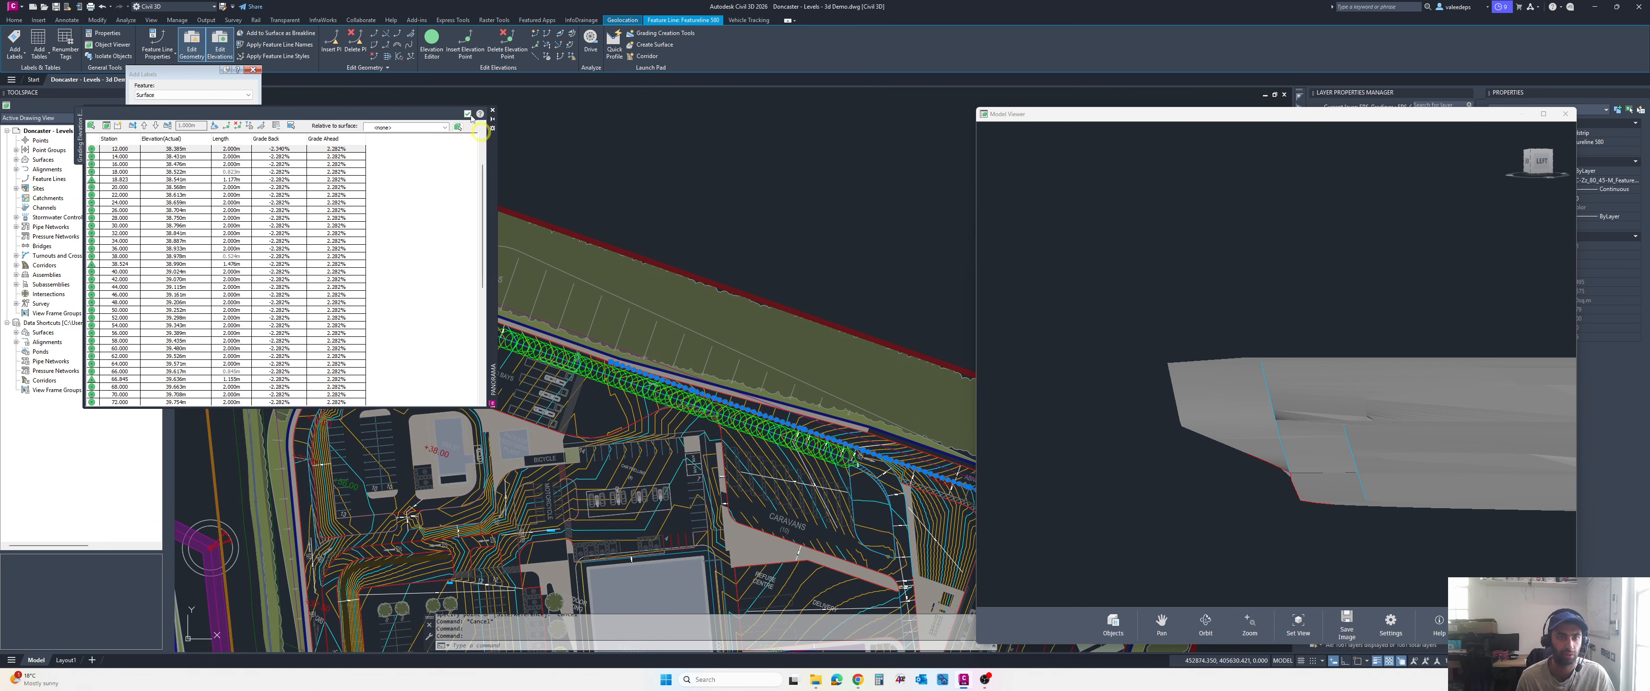
left_click(432, 55)
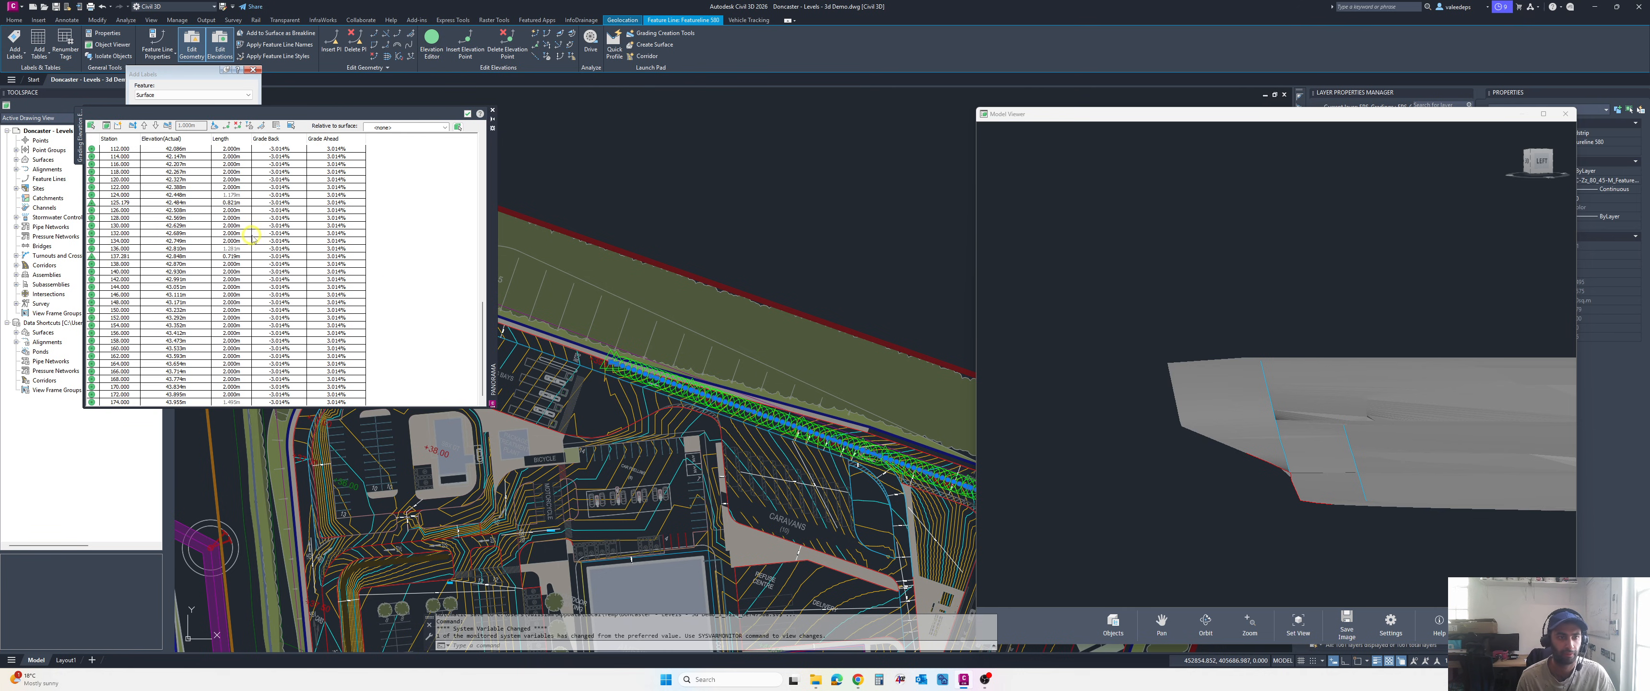
scroll(463, 299, "down", 12)
scroll(462, 300, "up", 13)
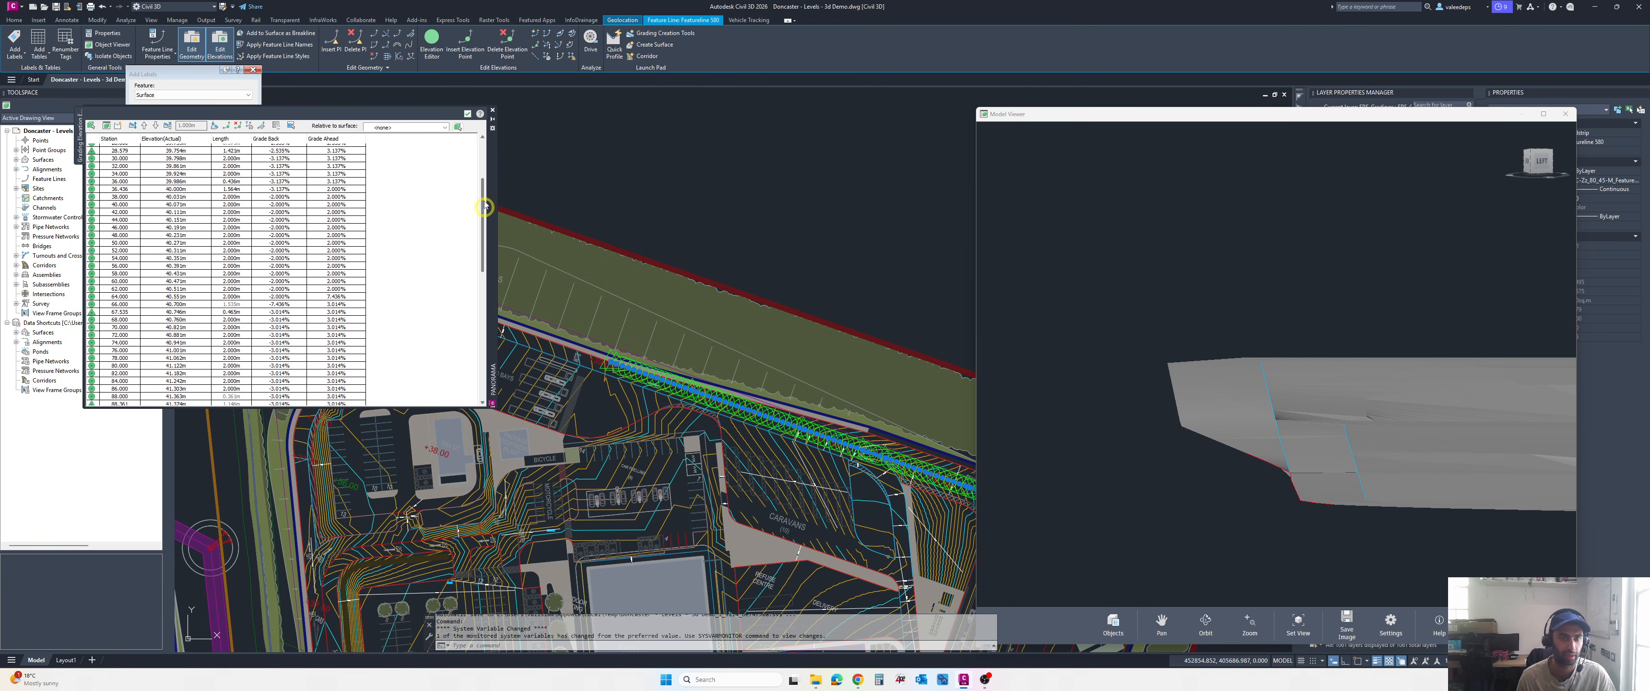
left_click(173, 149)
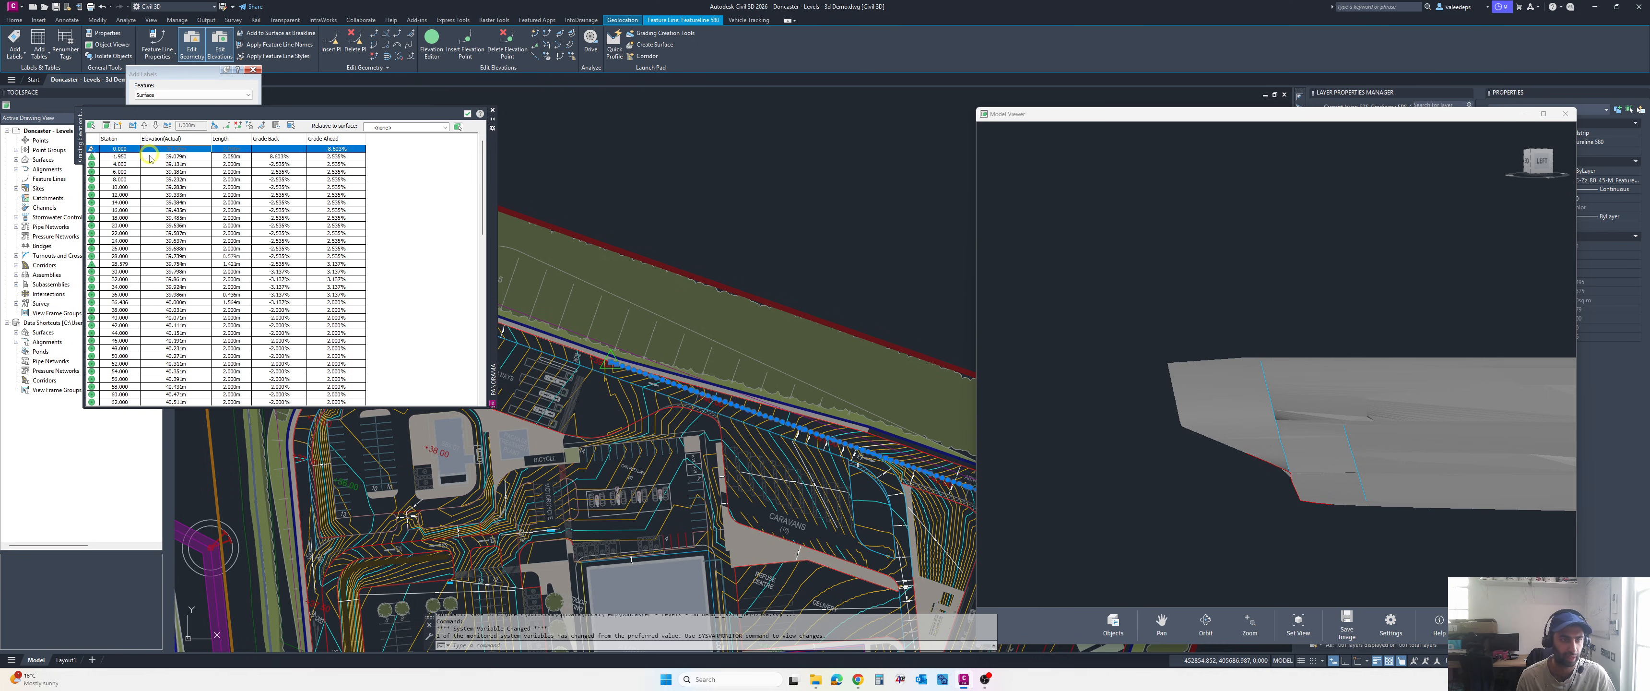
scroll(736, 479, "up", 6)
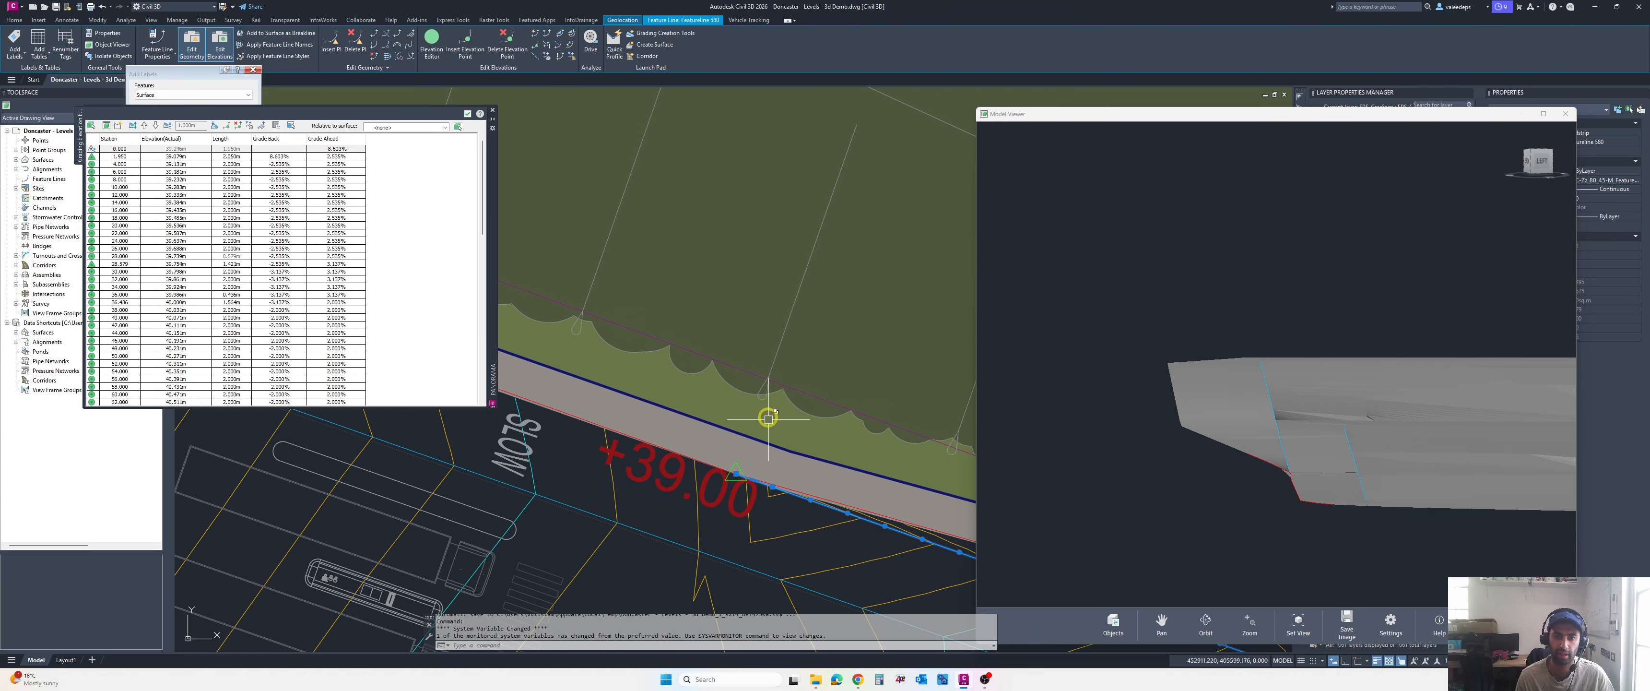
left_click_drag(661, 148, 666, 195)
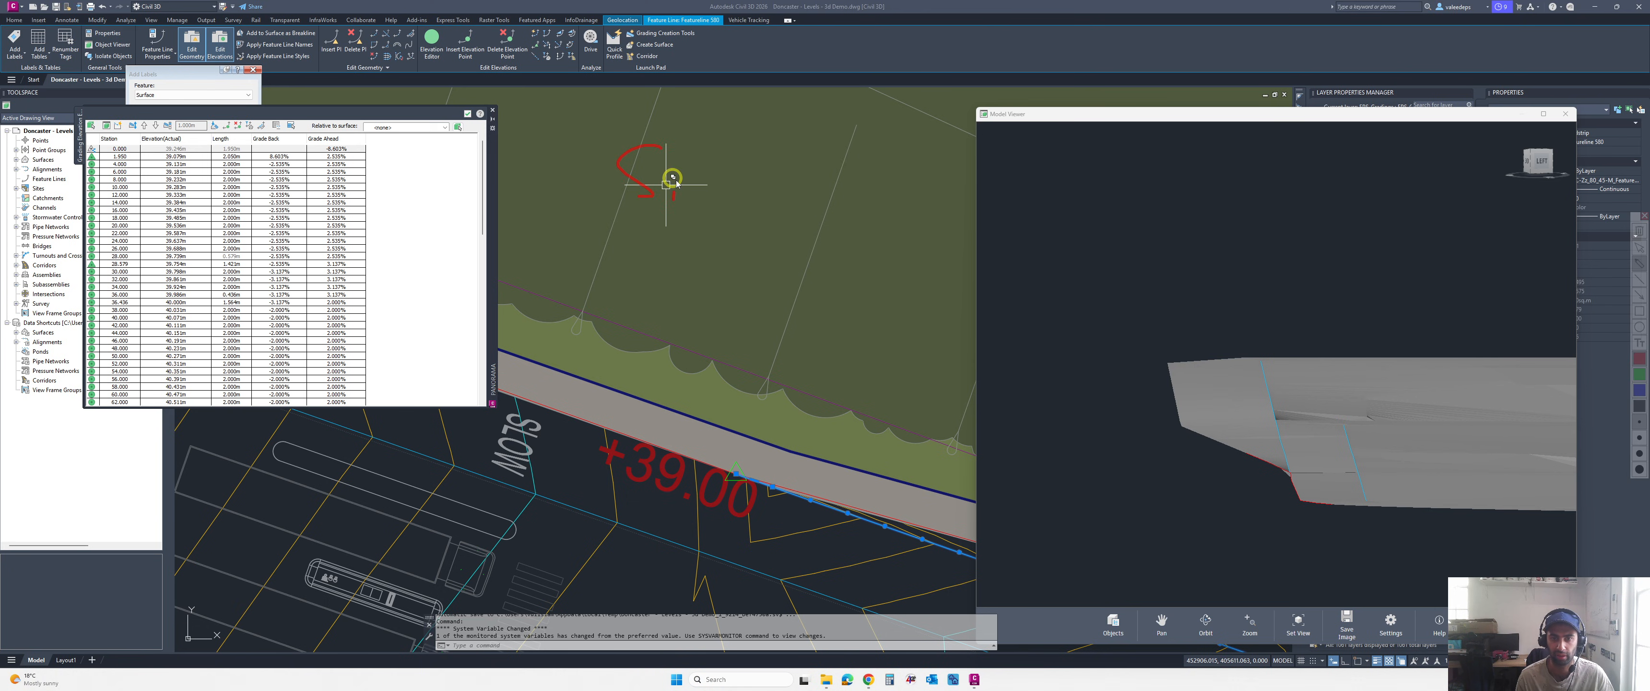
left_click_drag(691, 154, 769, 202)
left_click_drag(684, 178, 875, 195)
left_click_drag(634, 224, 880, 218)
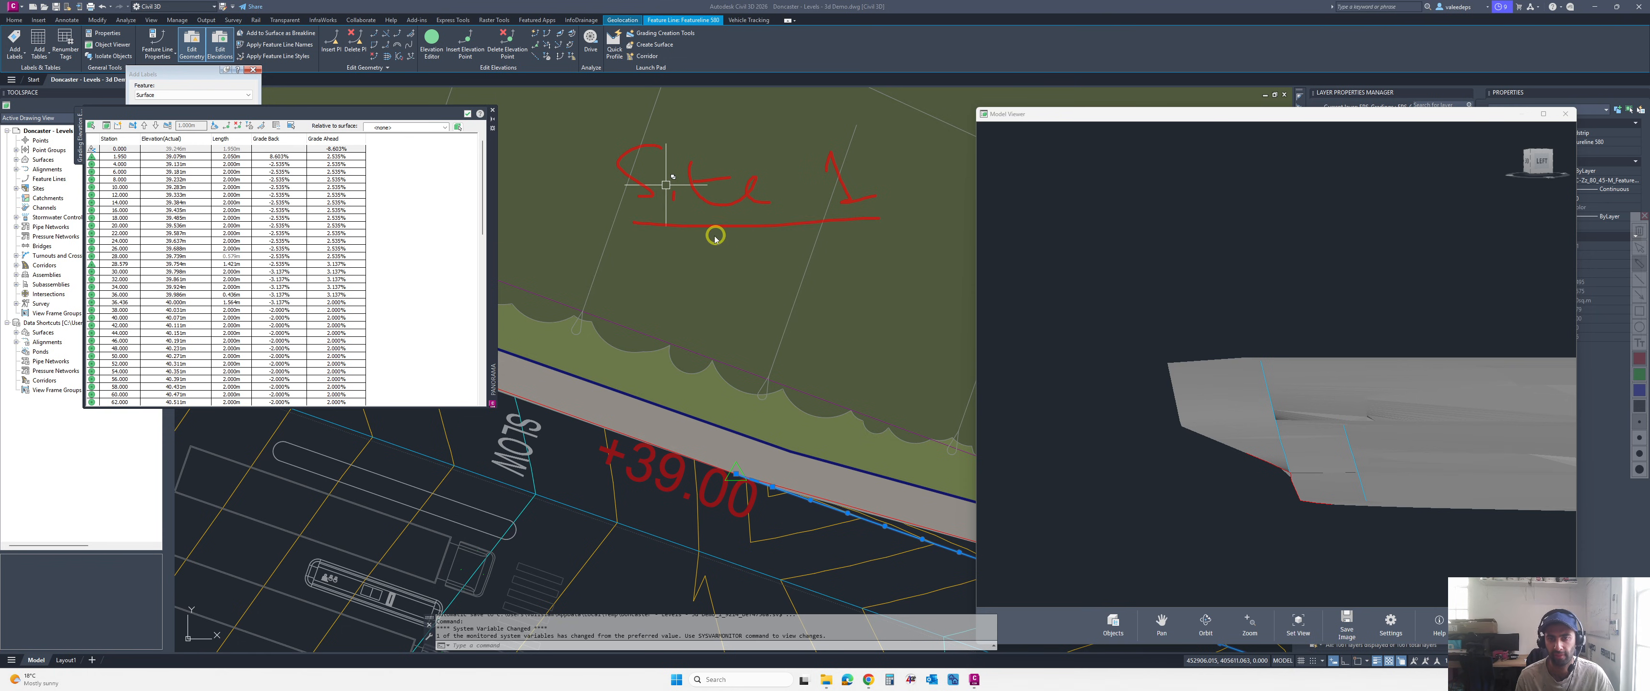
left_click_drag(703, 238, 871, 235)
left_click_drag(734, 475, 824, 496)
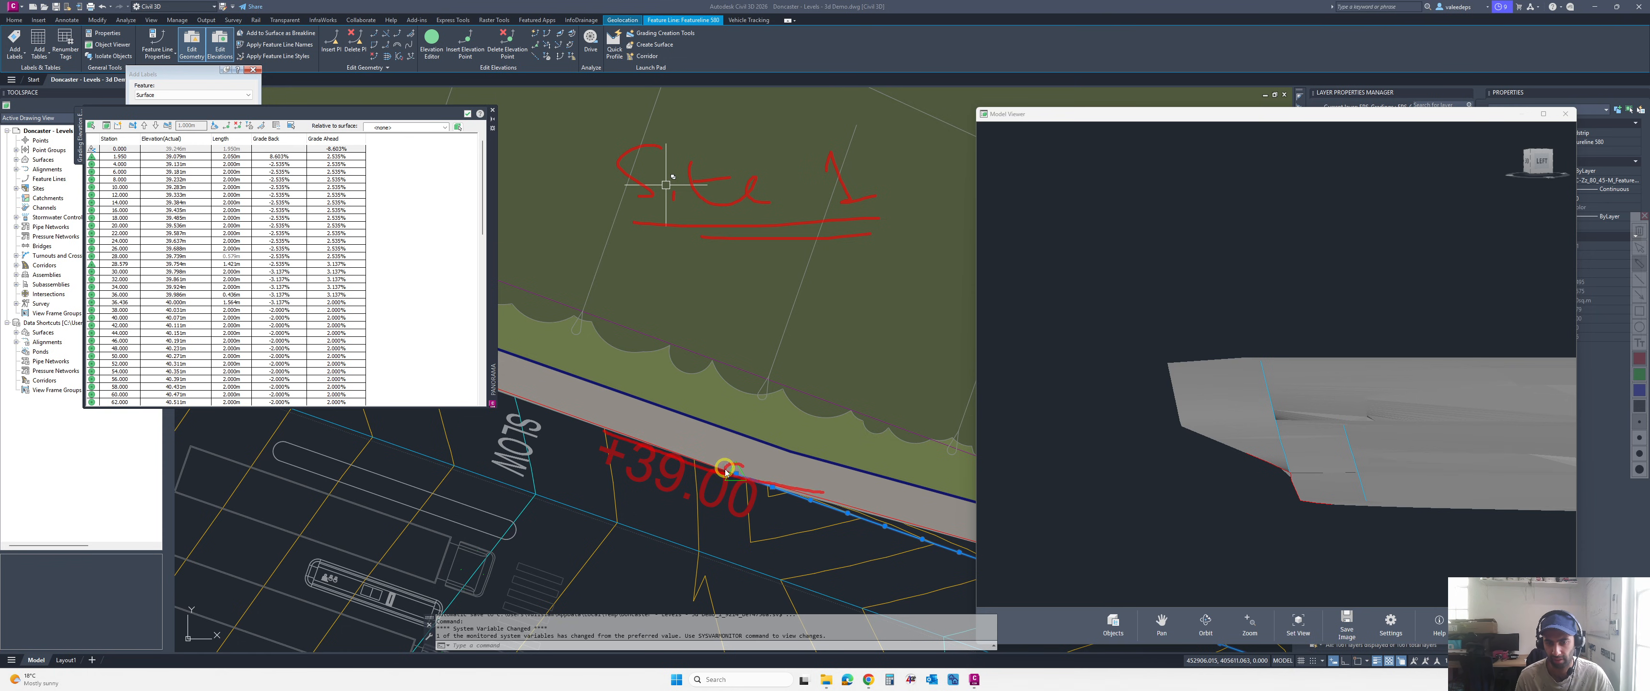
left_click_drag(751, 472, 722, 463)
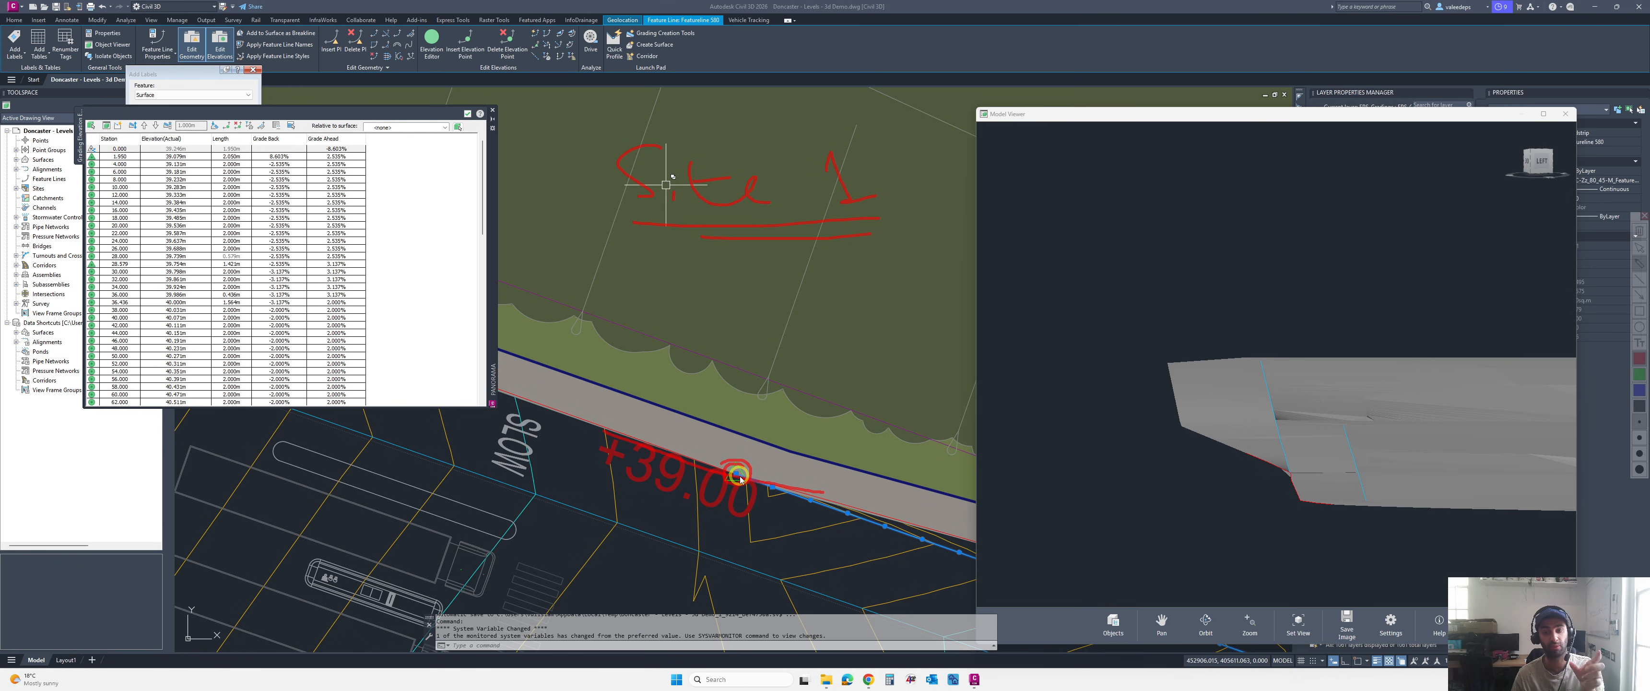
left_click_drag(733, 464, 732, 487)
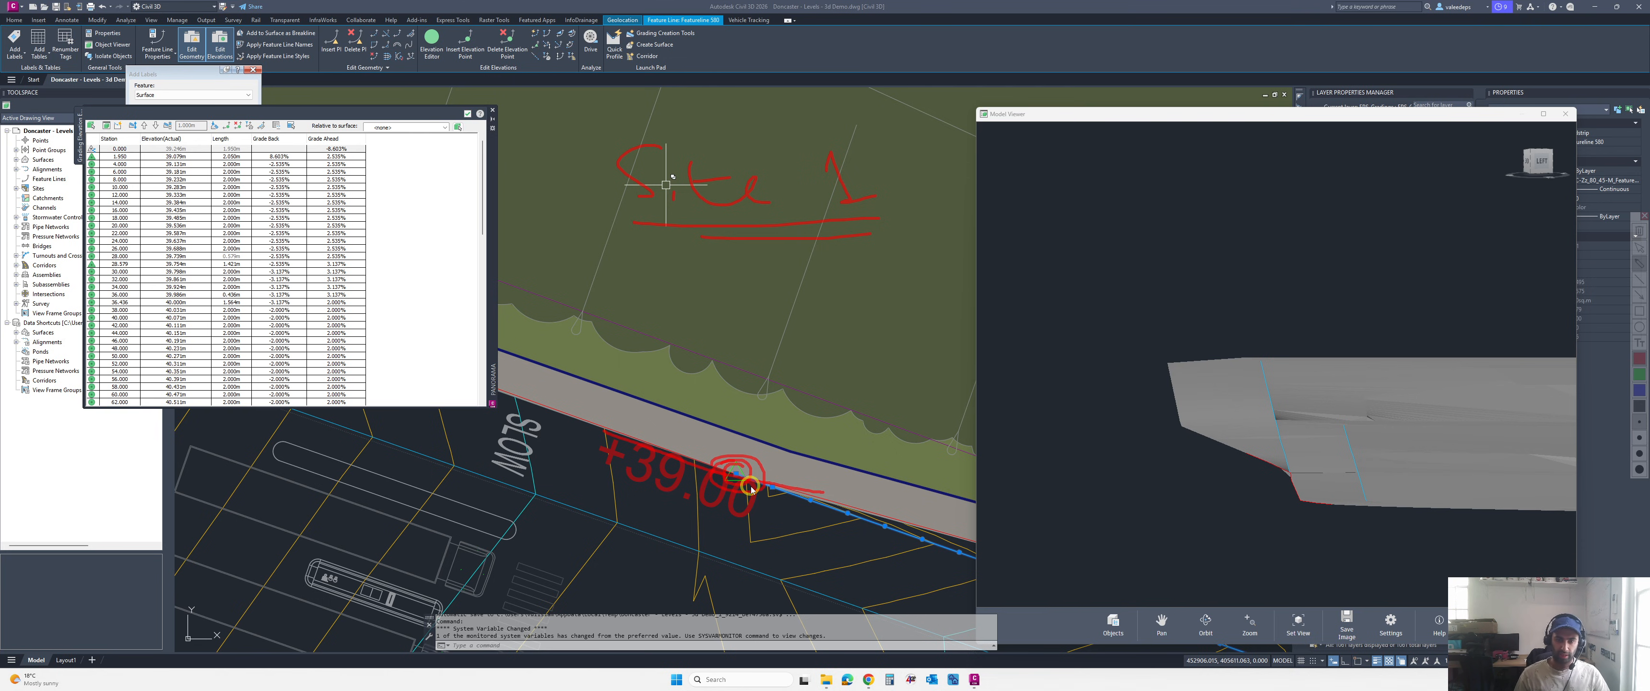
- Flatten the feature line to a constant grade across all its elevation points, from the first station to the last
scroll(747, 477, "up", 2)
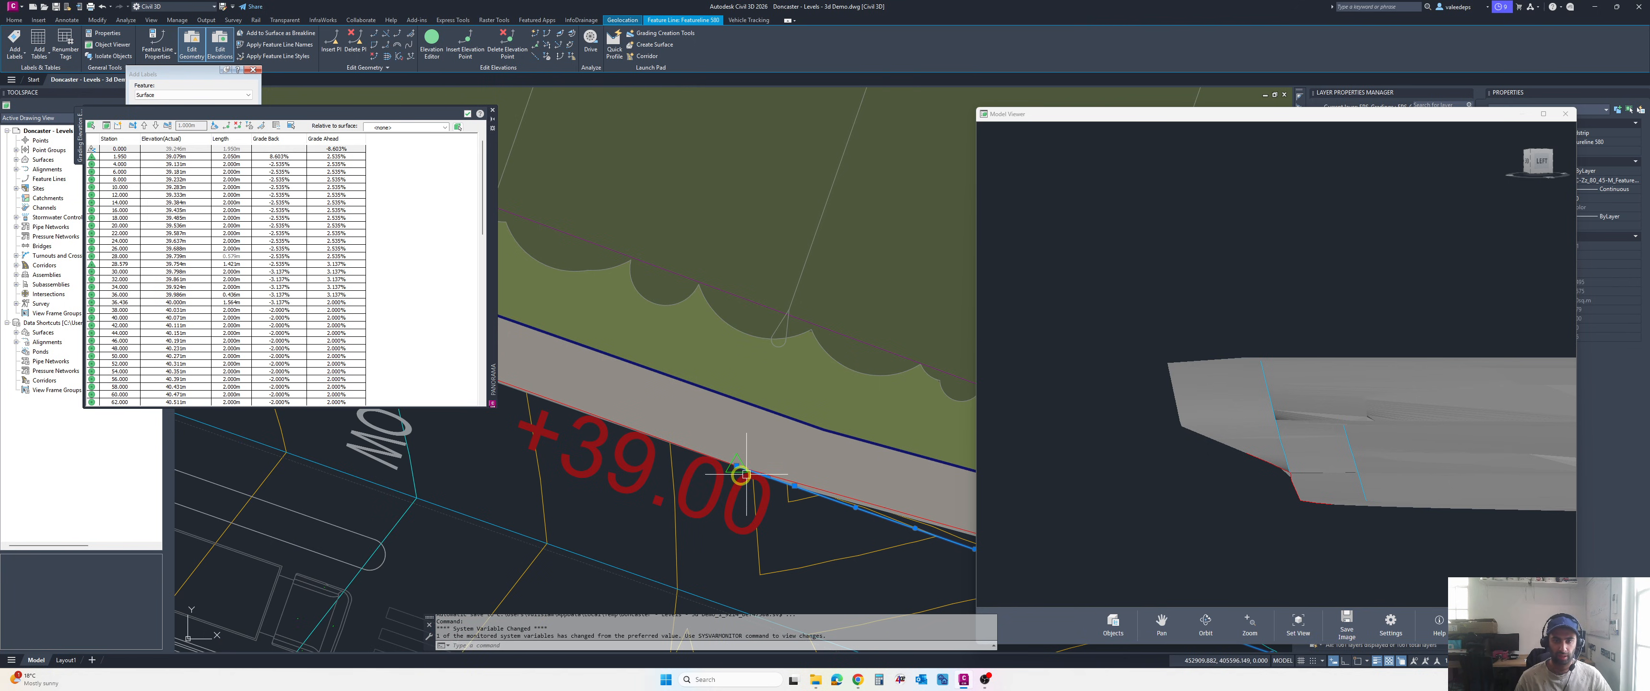
scroll(745, 475, "up", 1)
mouse_move(740, 469)
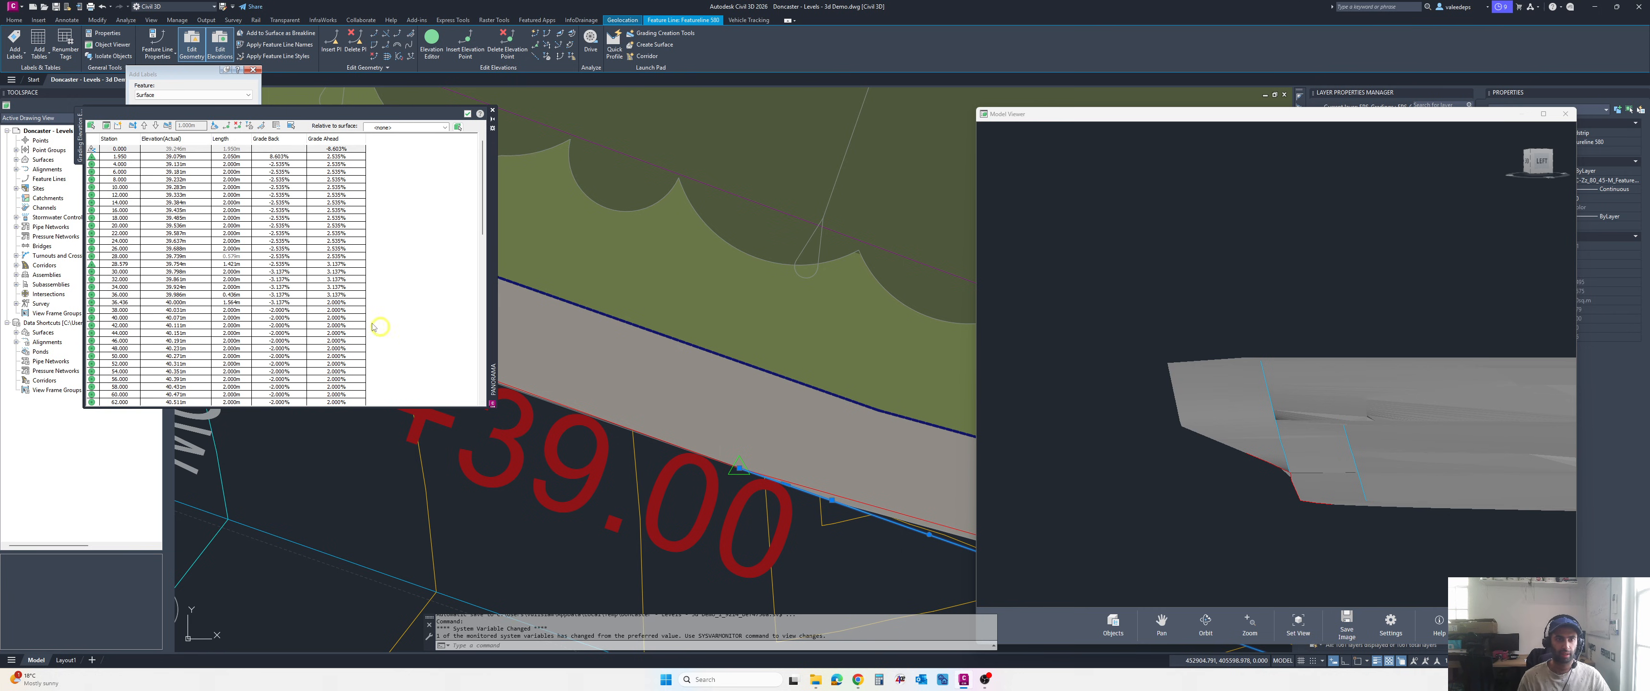
scroll(214, 271, "down", 19)
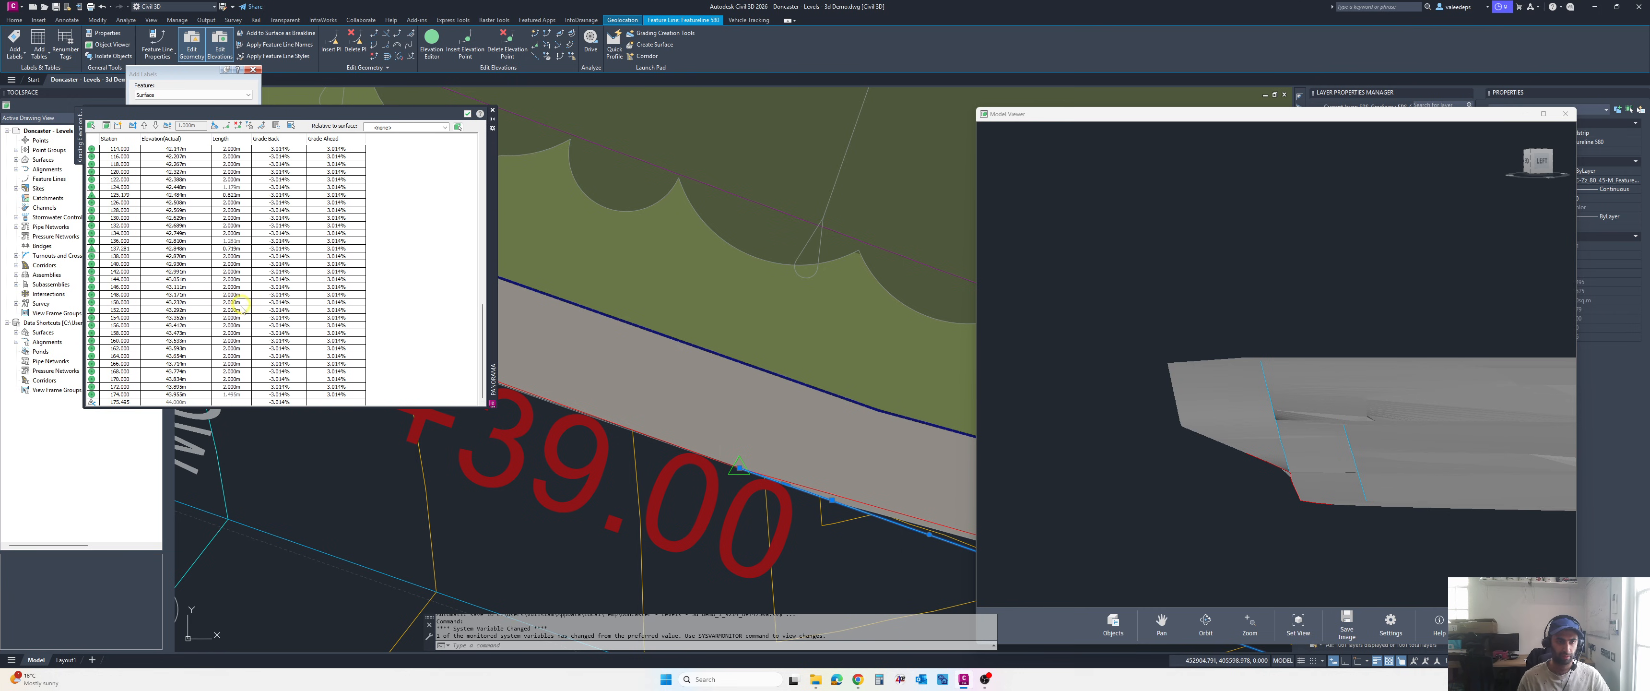
left_click(325, 394, "shift")
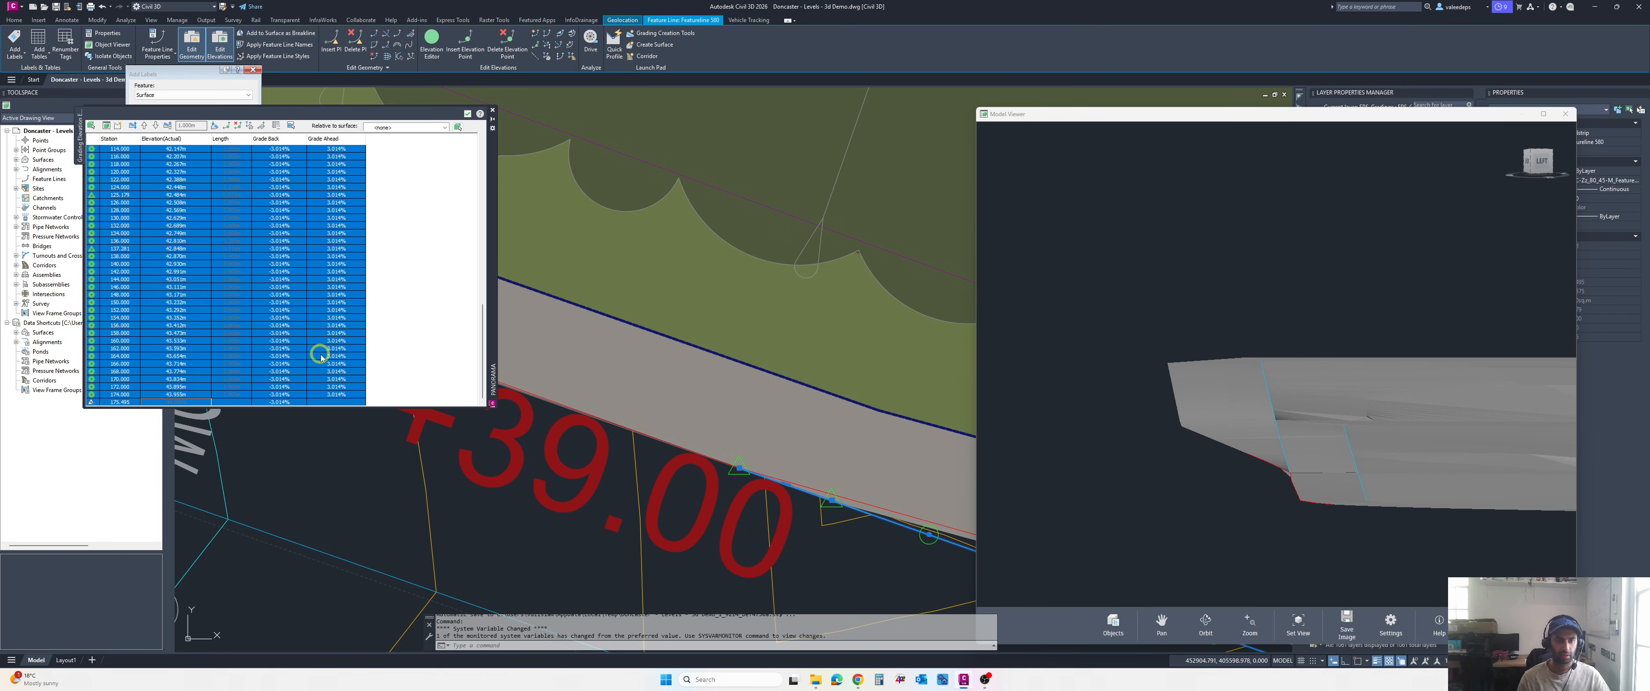
scroll(289, 319, "up", 1)
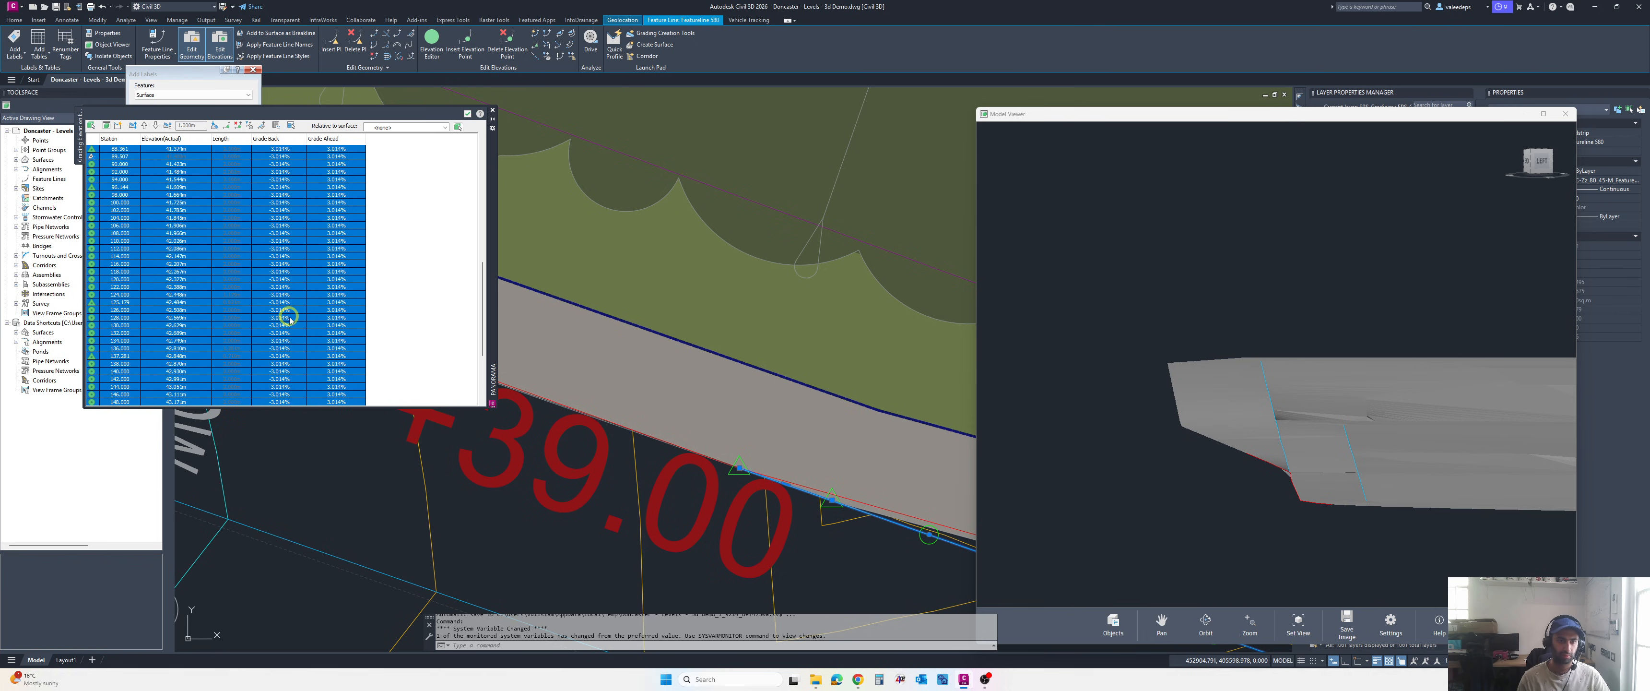
scroll(289, 324, "up", 10)
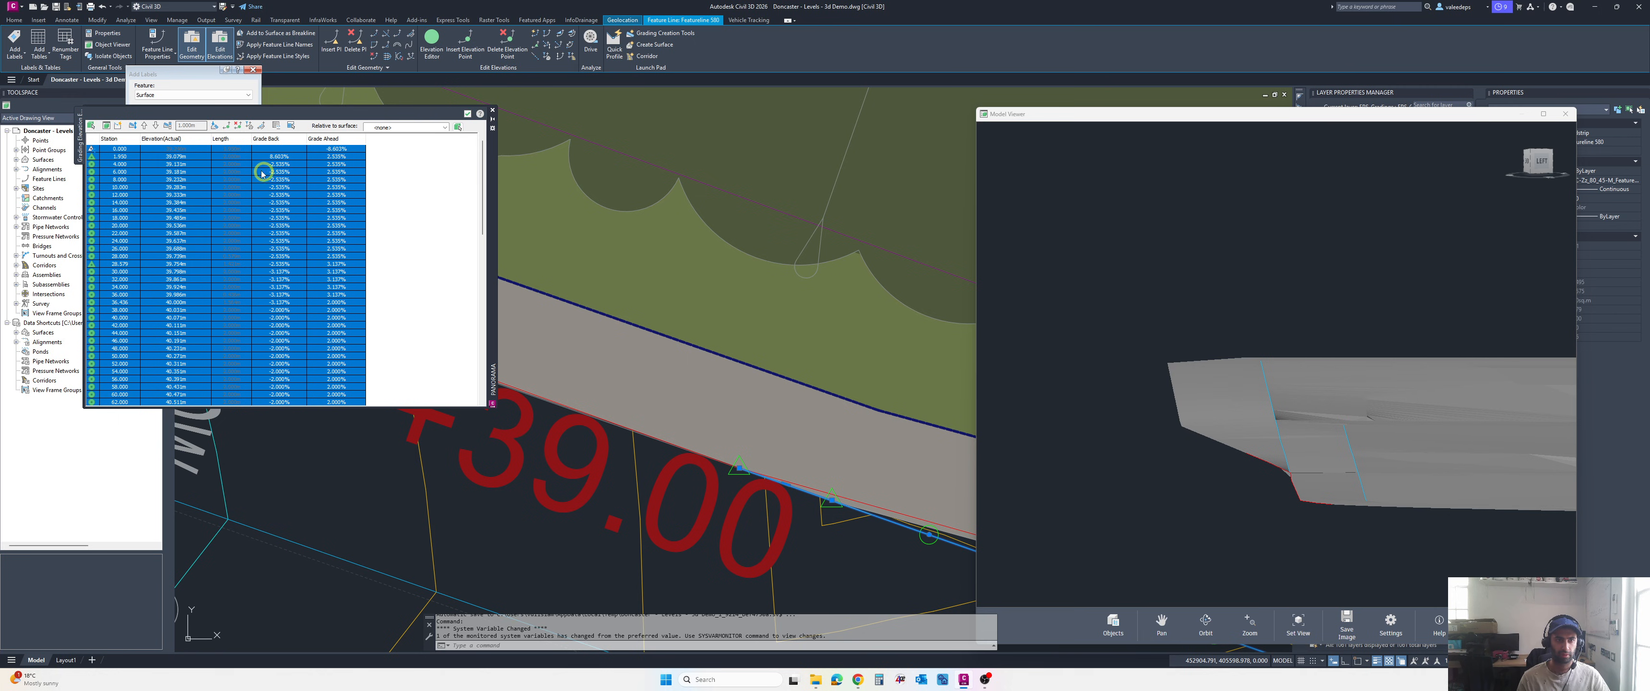
left_click(215, 126)
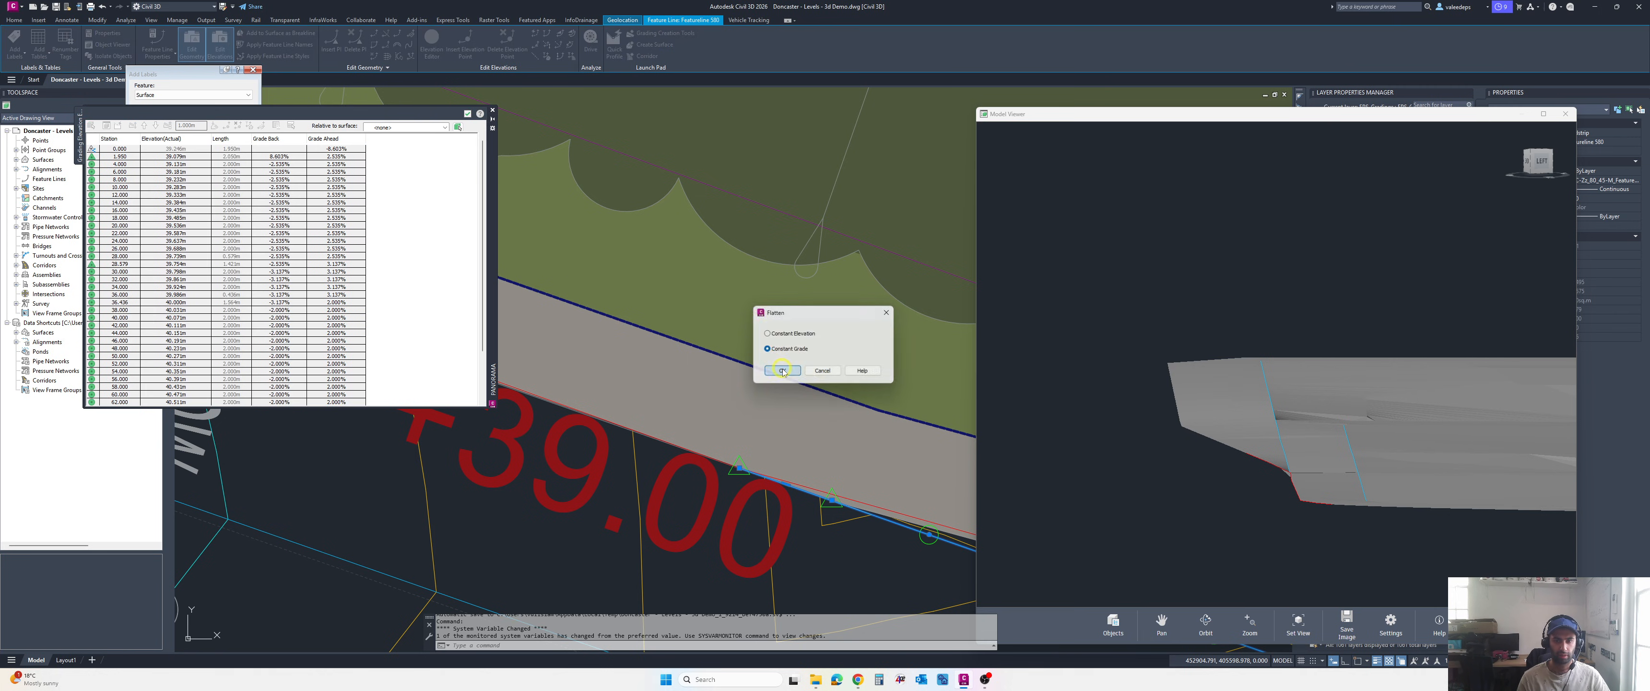
key("Return")
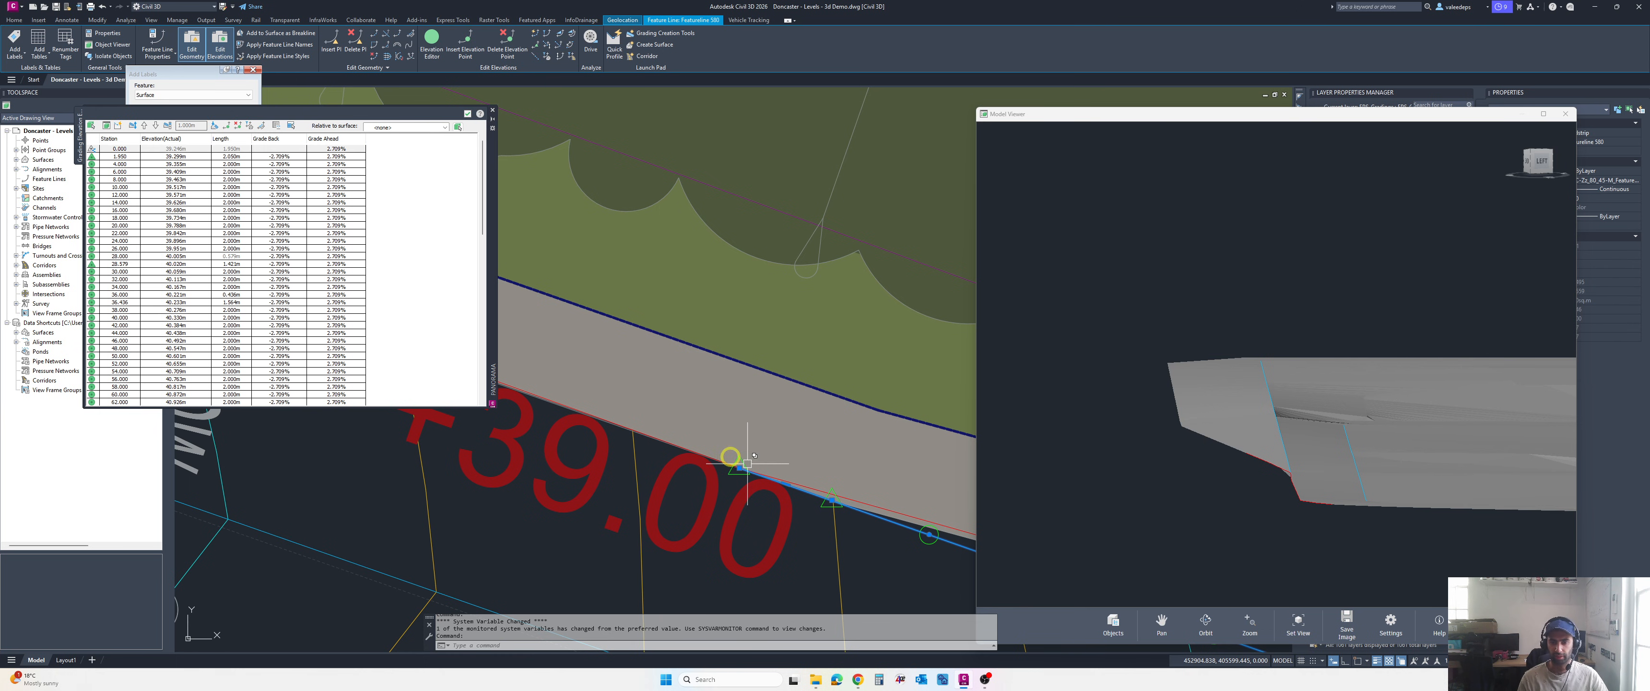
- Examine the regraded feature line in the model viewer and along the plan, from the +39.00 level to the slope labels by +42.00
scroll(729, 457, "down", 5)
scroll(1368, 468, "up", 3)
left_click_drag(1368, 467, 1316, 466)
scroll(1154, 317, "down", 3)
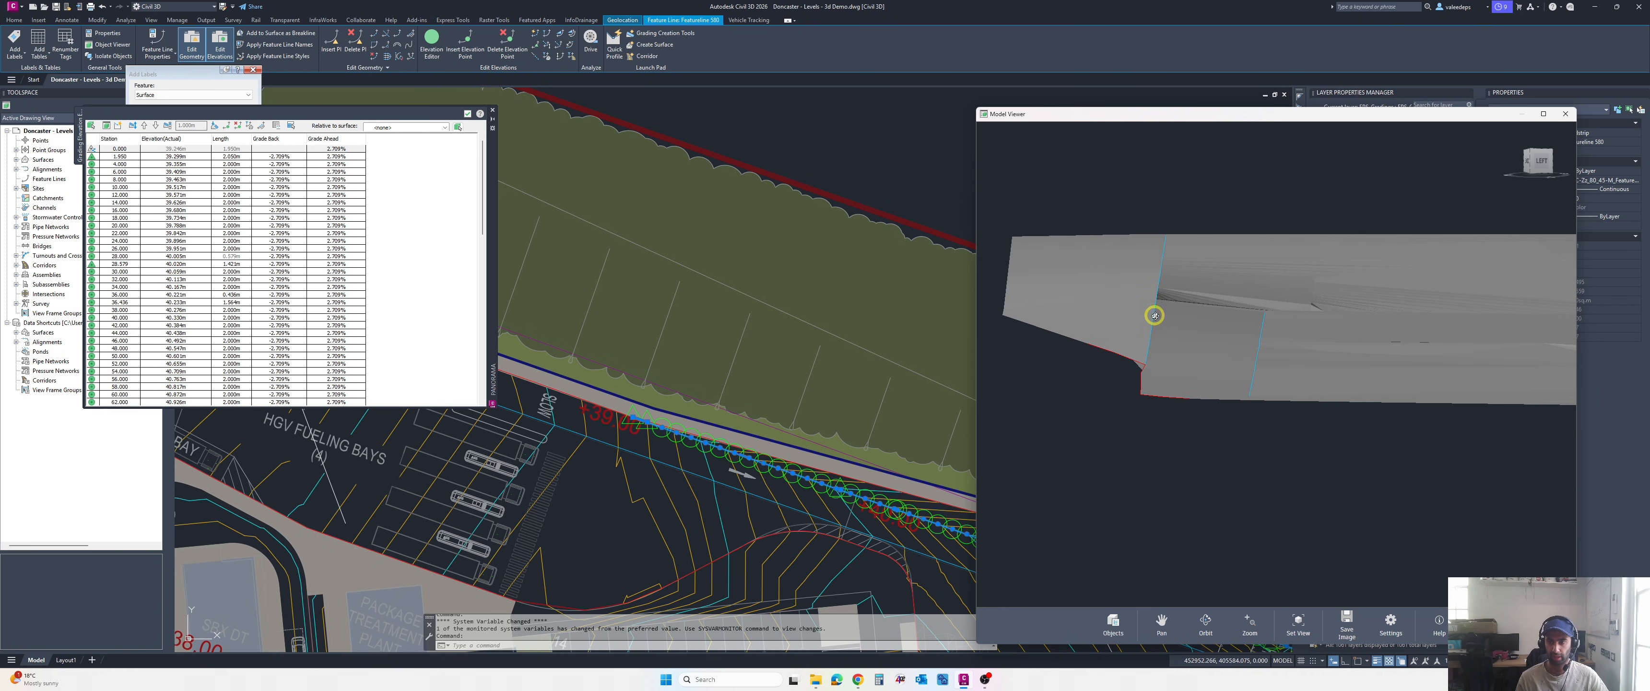
scroll(752, 457, "down", 5)
scroll(770, 481, "up", 6)
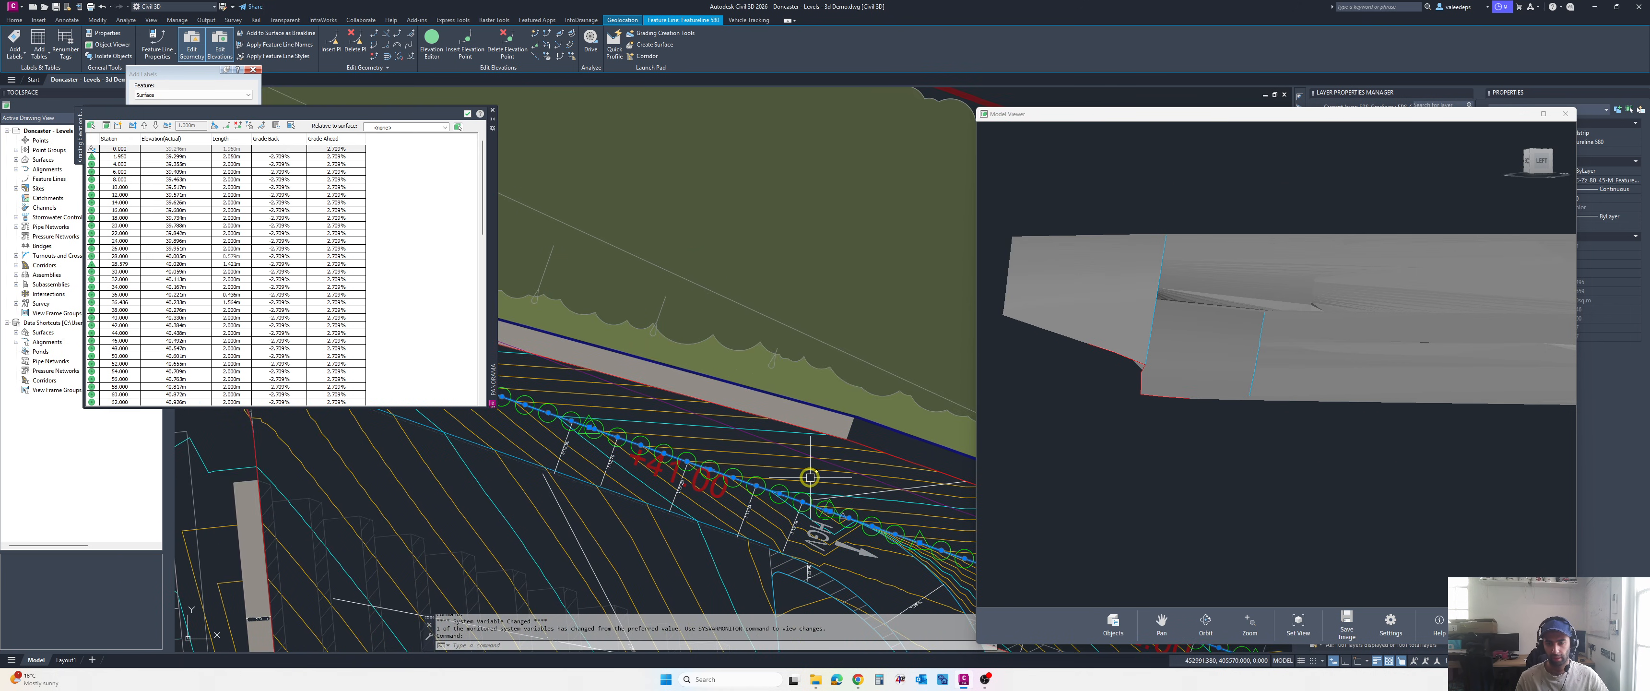
scroll(770, 479, "up", 4)
scroll(789, 476, "down", 6)
middle_click_drag(833, 490, 689, 465)
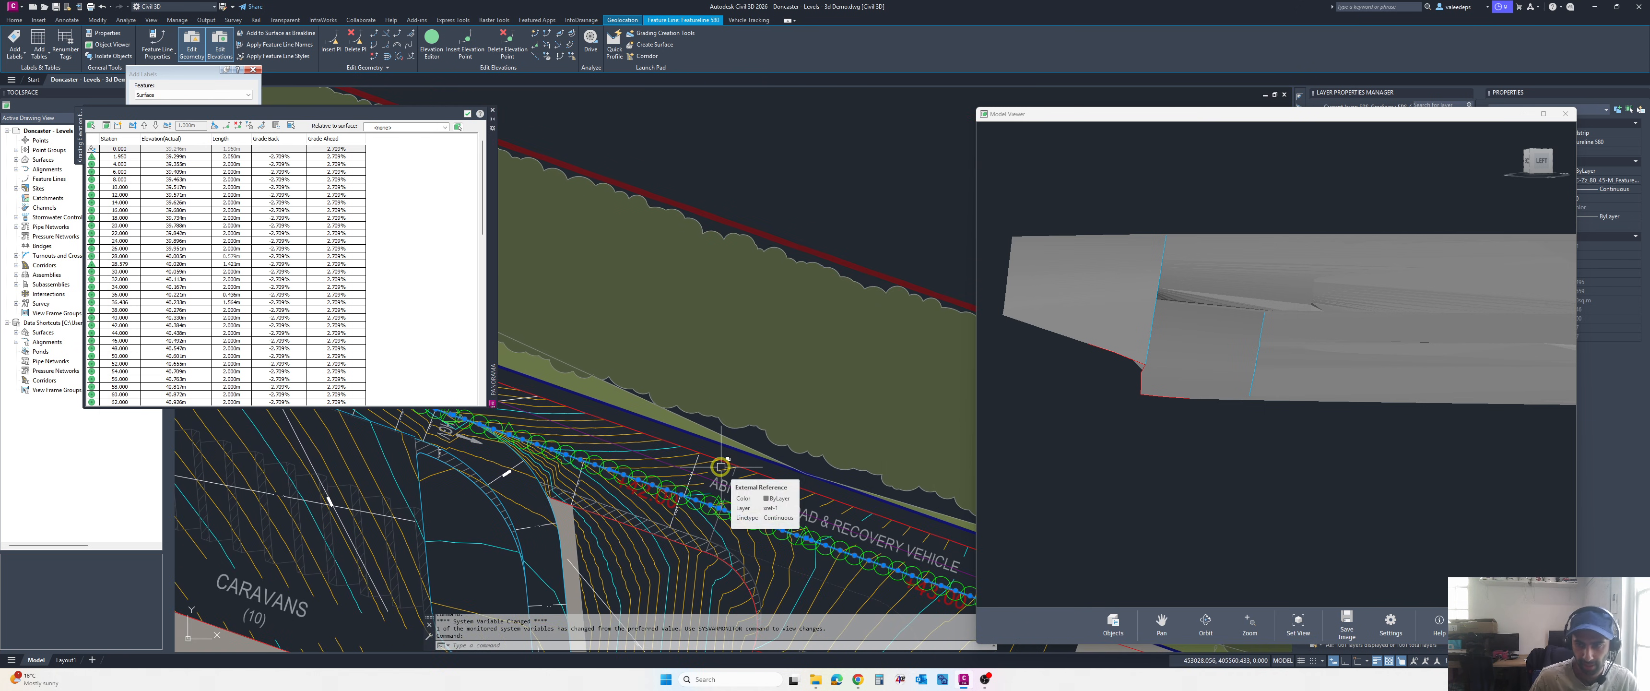
scroll(724, 474, "down", 2)
scroll(726, 477, "up", 2)
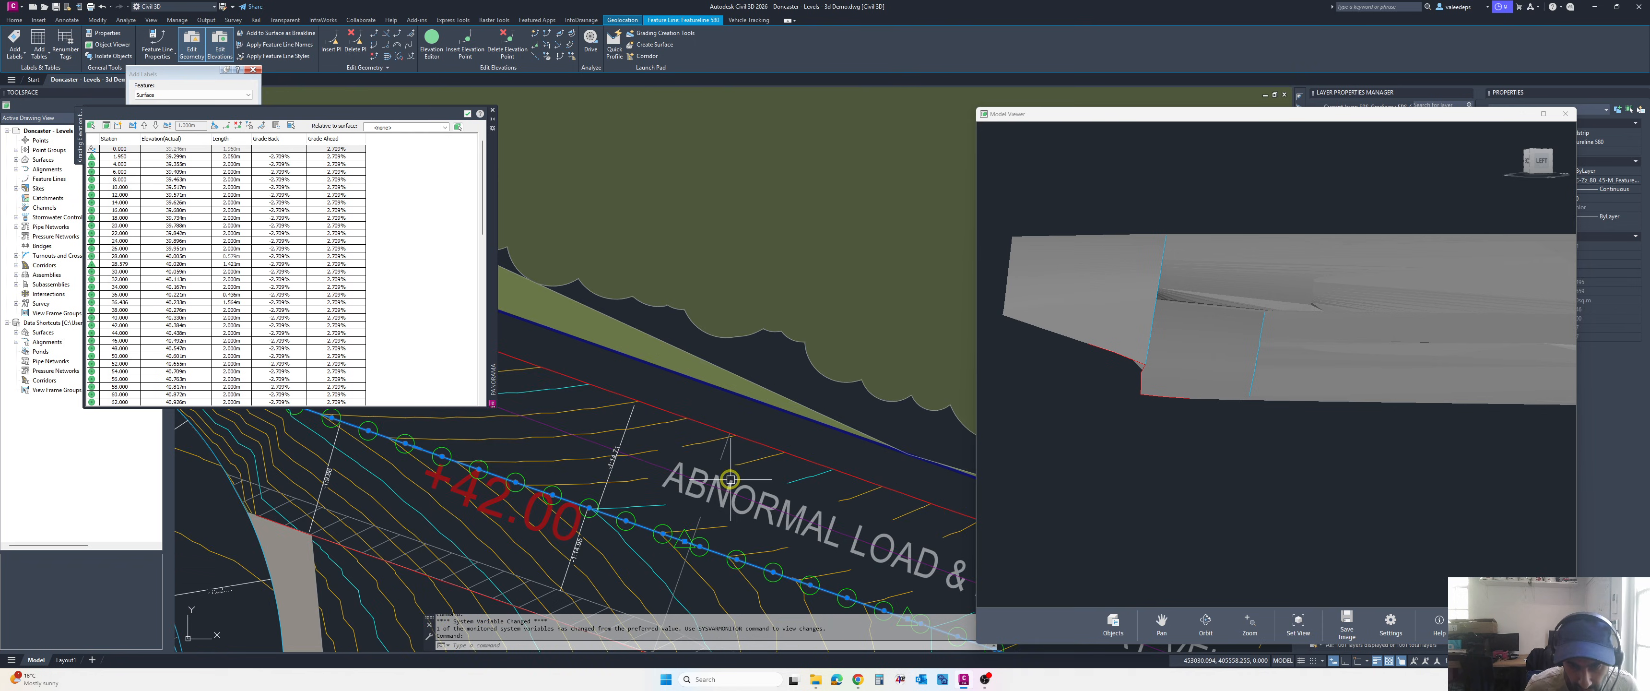
scroll(705, 513, "up", 2)
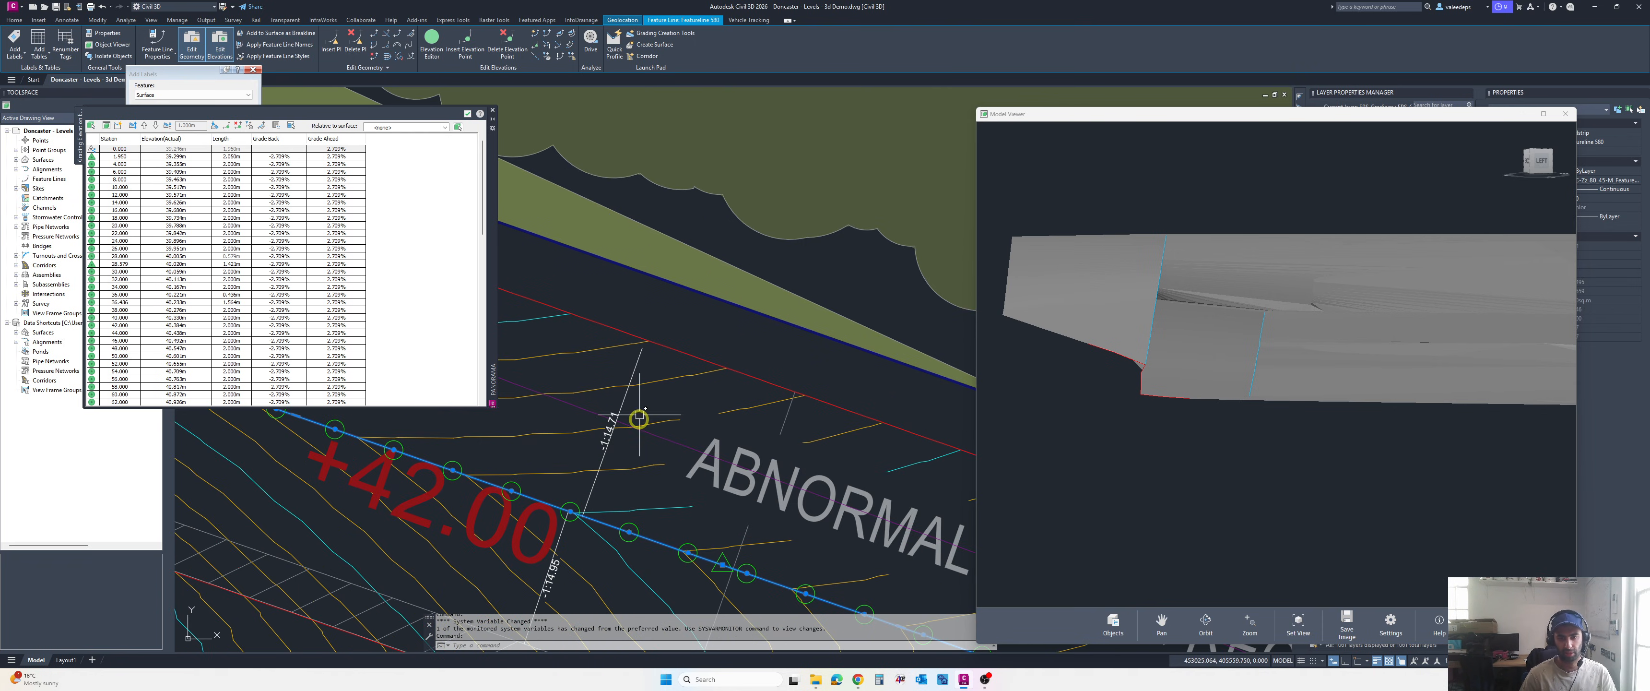
scroll(626, 442, "down", 2)
scroll(628, 445, "up", 4)
scroll(746, 412, "down", 3)
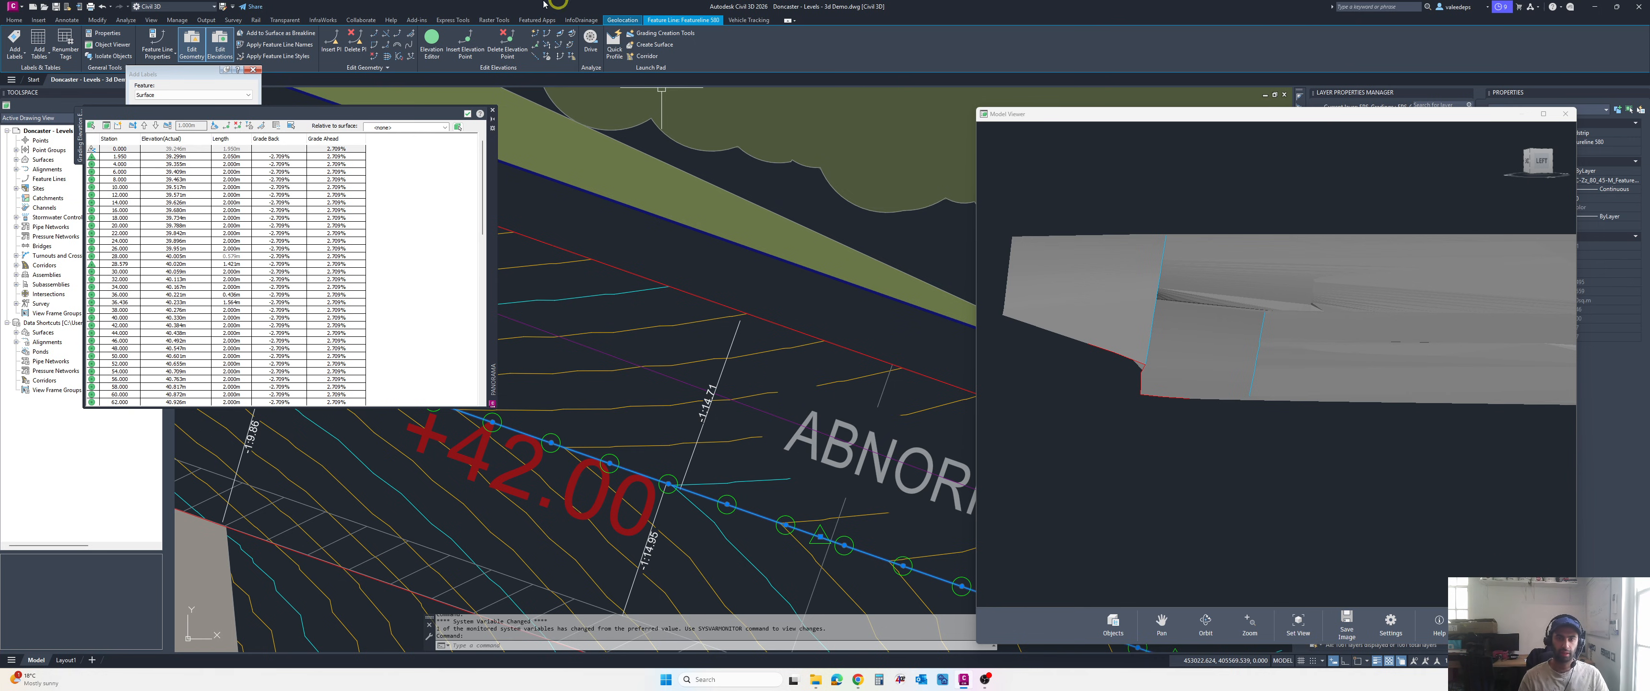
- Check the grades and elevations along the red edge line and adjoining feature line by +42.00 with Quick Elevation Edit
left_click(537, 33)
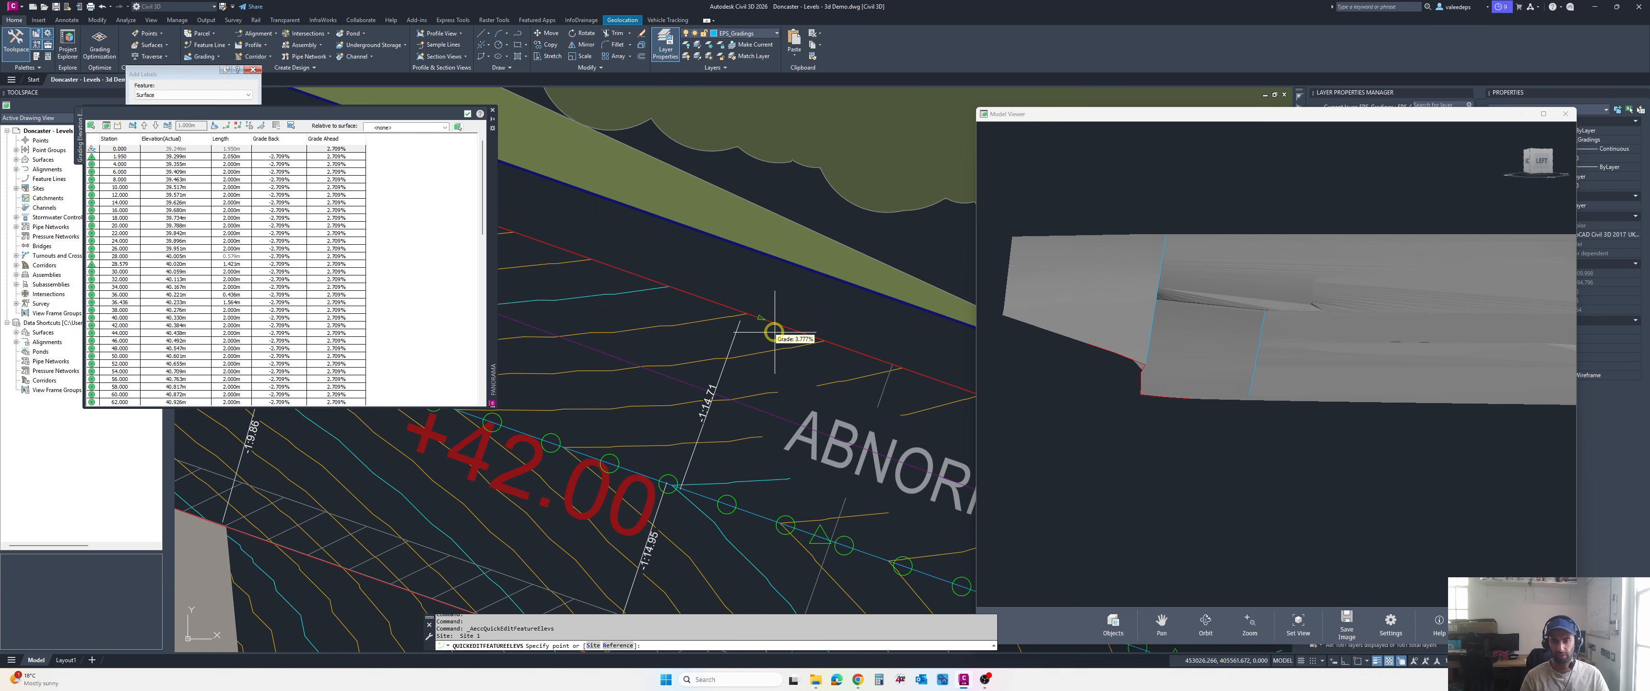
scroll(663, 491, "up", 5)
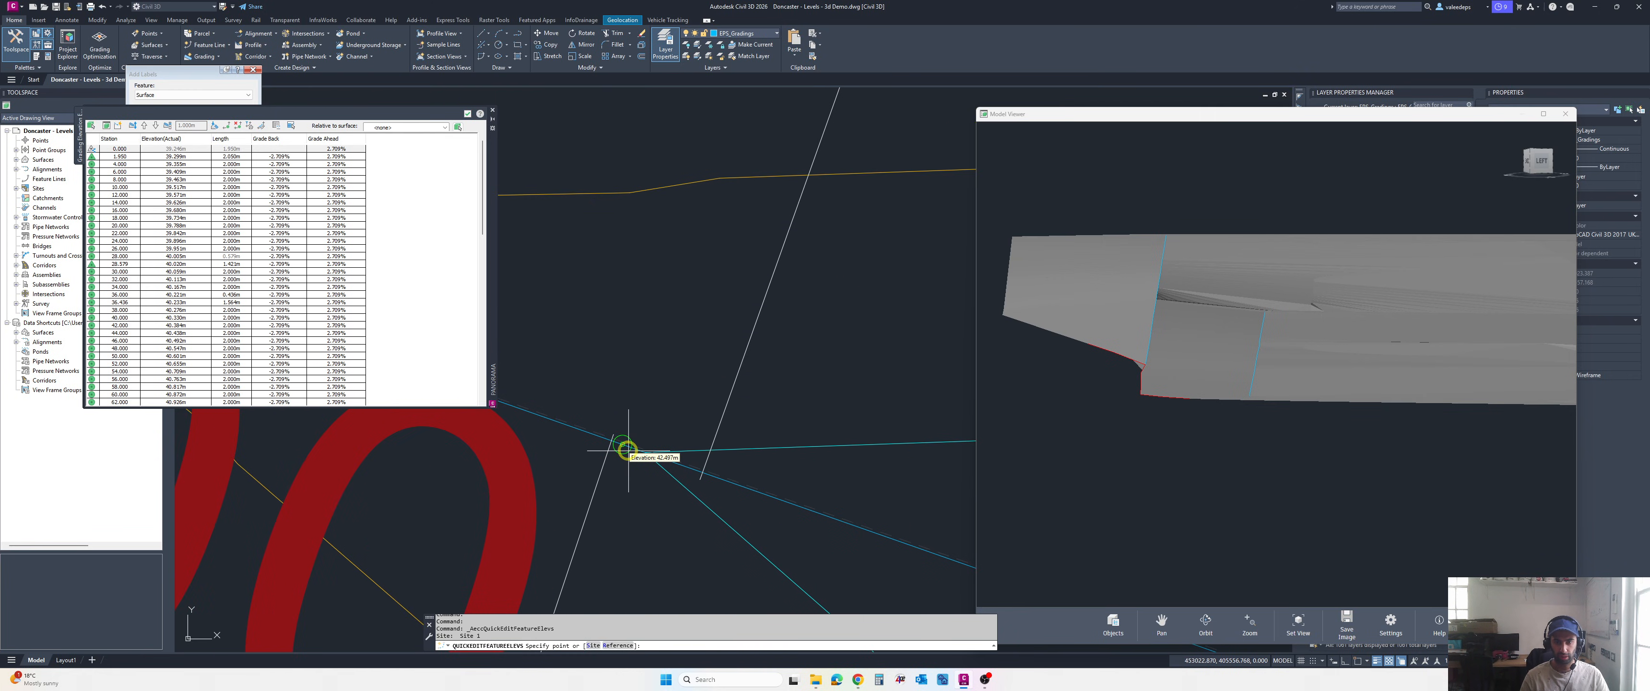
scroll(724, 332, "down", 3)
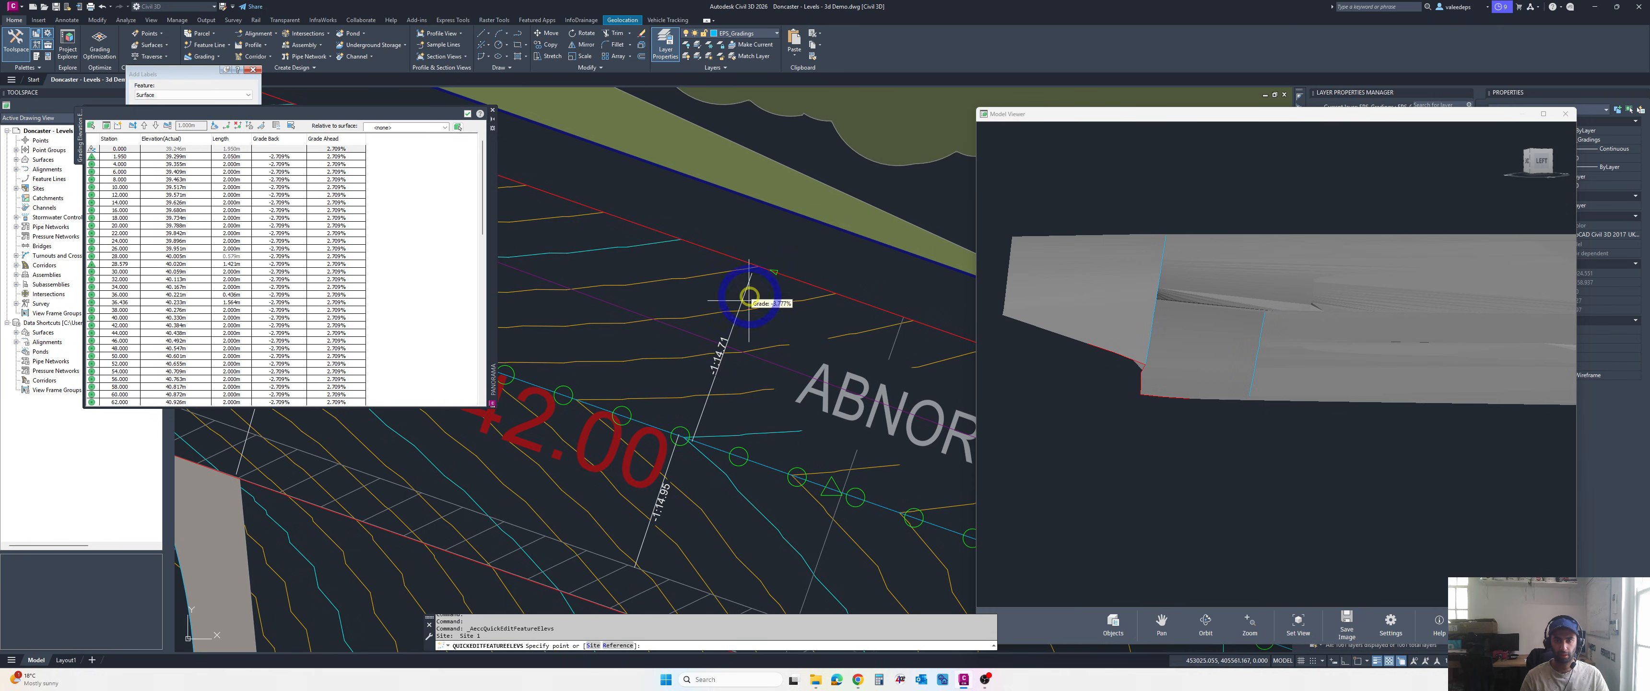
scroll(759, 275, "up", 3)
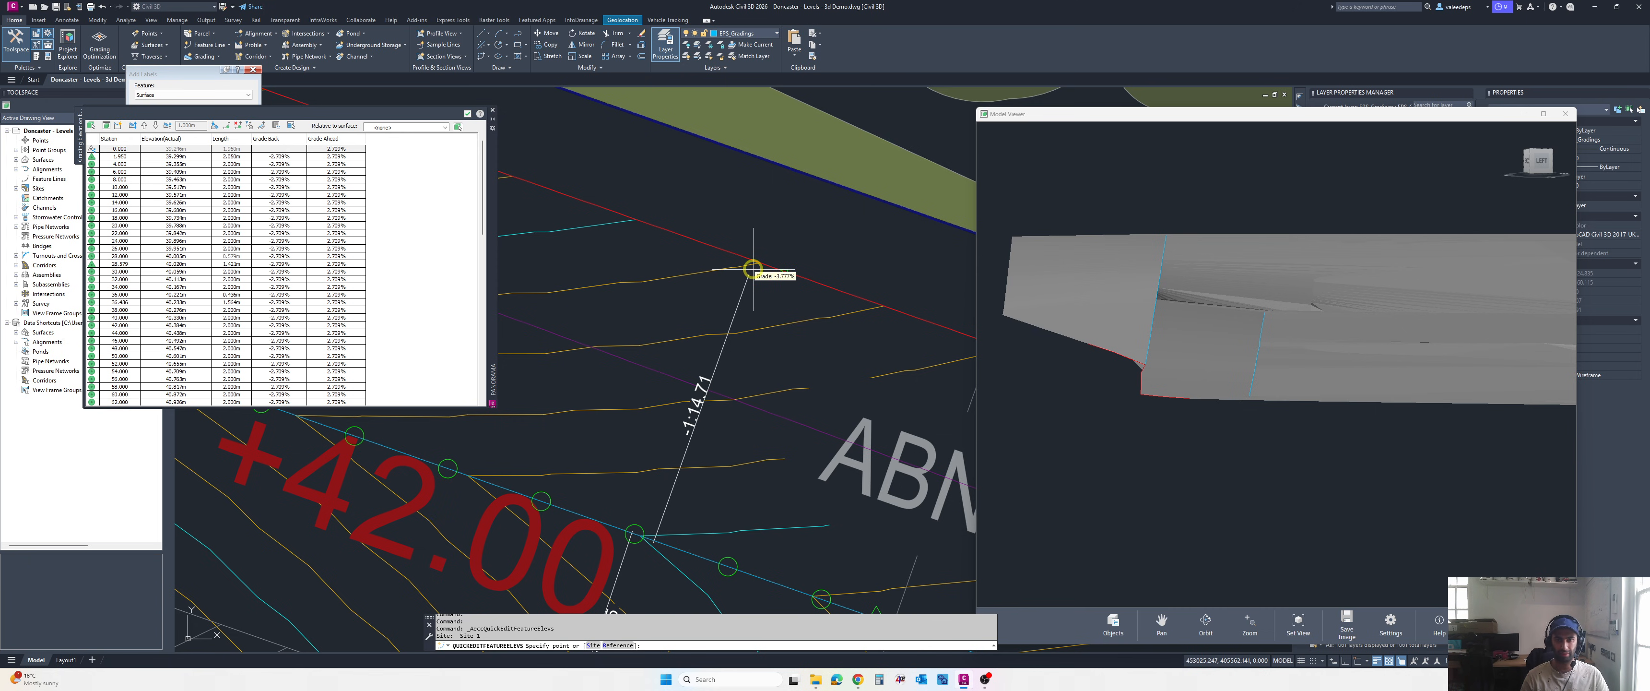
scroll(749, 271, "down", 1)
scroll(750, 270, "down", 1)
scroll(749, 275, "down", 1)
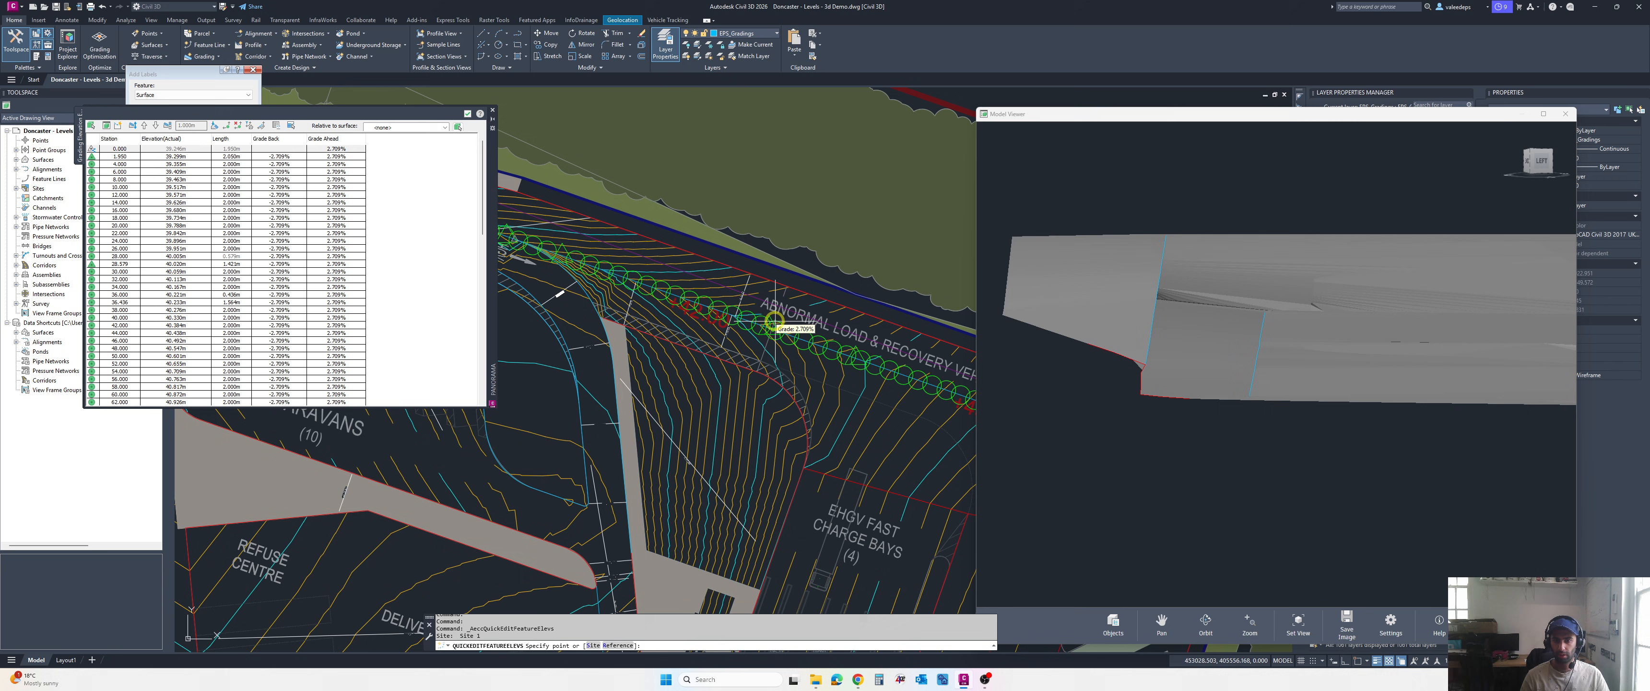
scroll(705, 306, "down", 2)
middle_click_drag(710, 314, 840, 354)
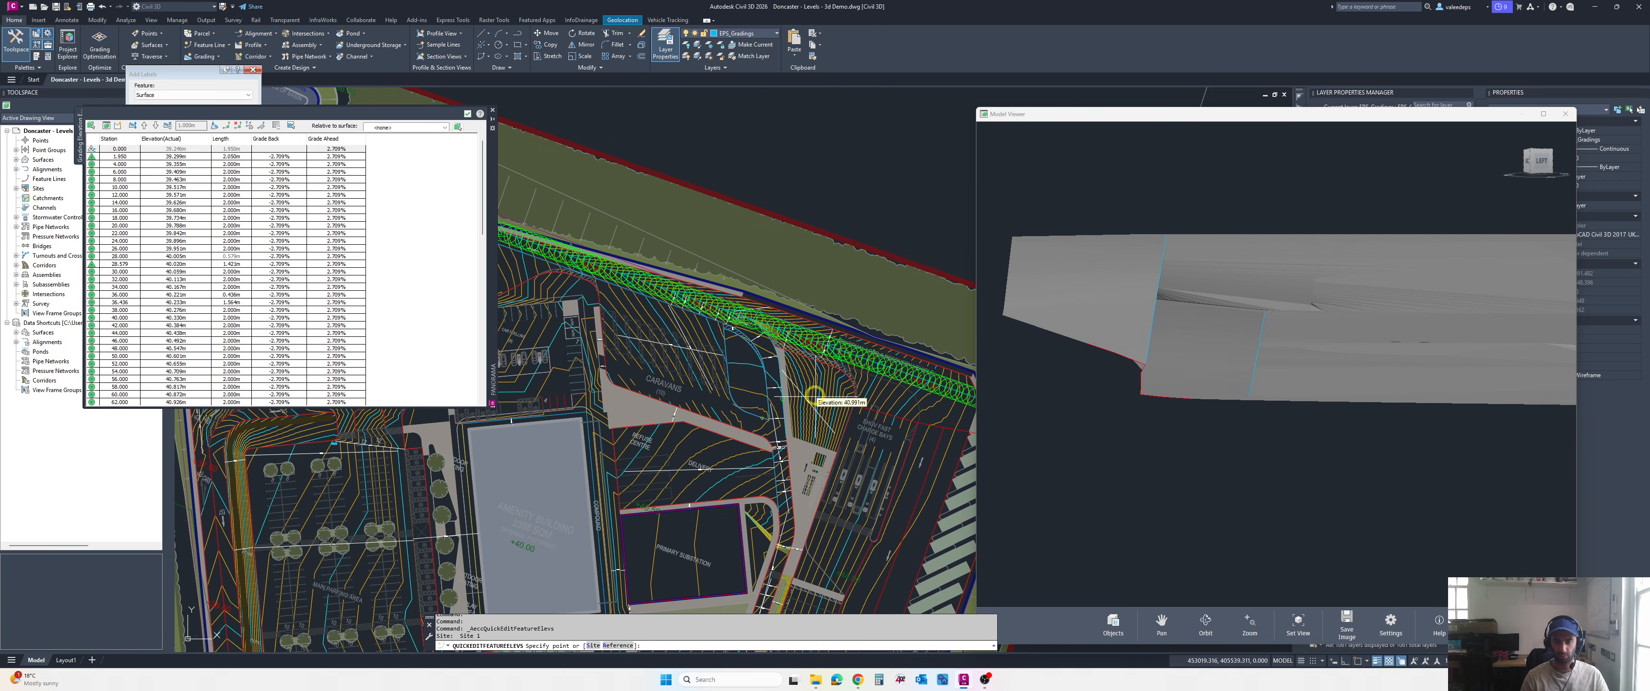
middle_click_drag(790, 445, 790, 337)
key("Escape")
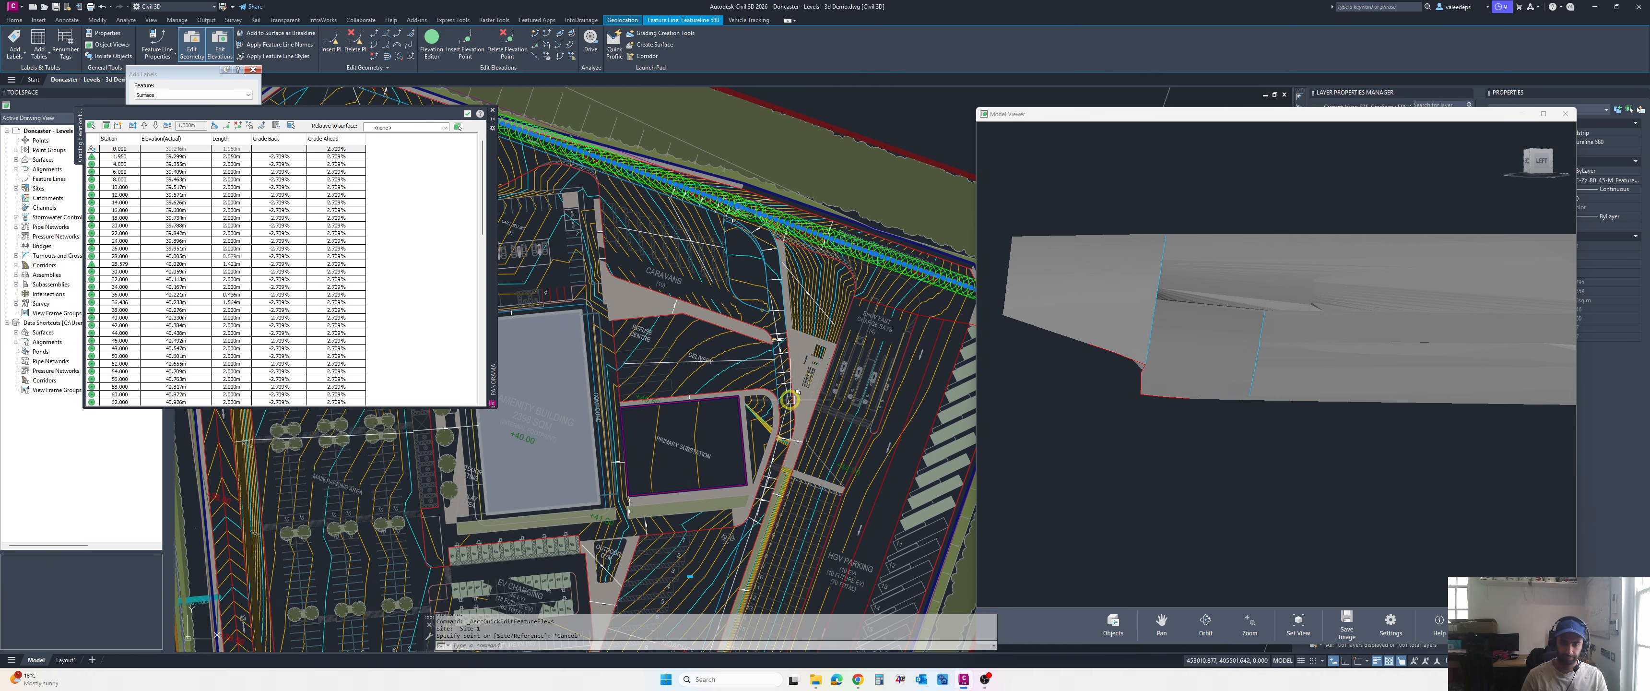
- Add the feature line along the pavement edge of the Caravans area to the model viewer and examine it against the surface
middle_click_drag(728, 436, 725, 397)
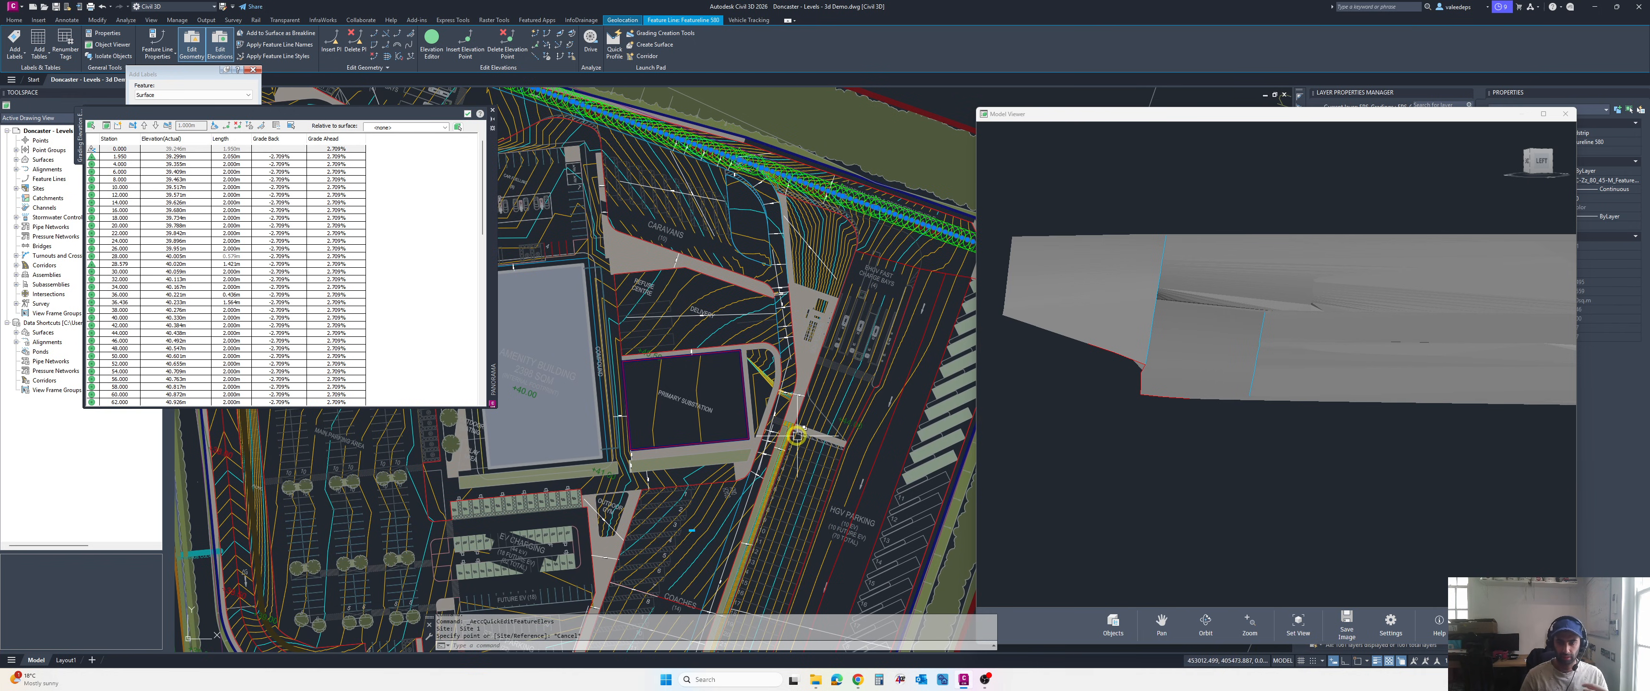
scroll(702, 247, "down", 2)
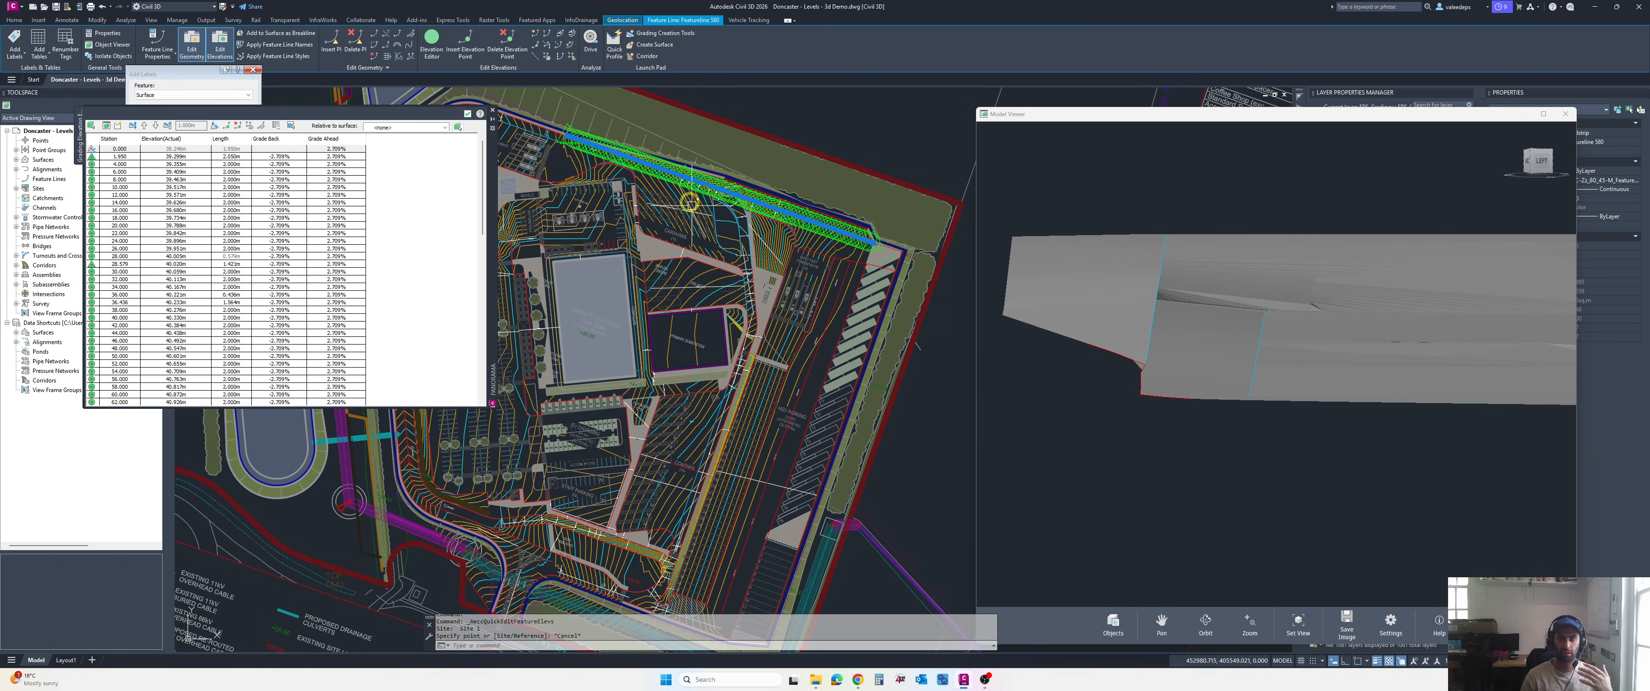
scroll(690, 202, "up", 10)
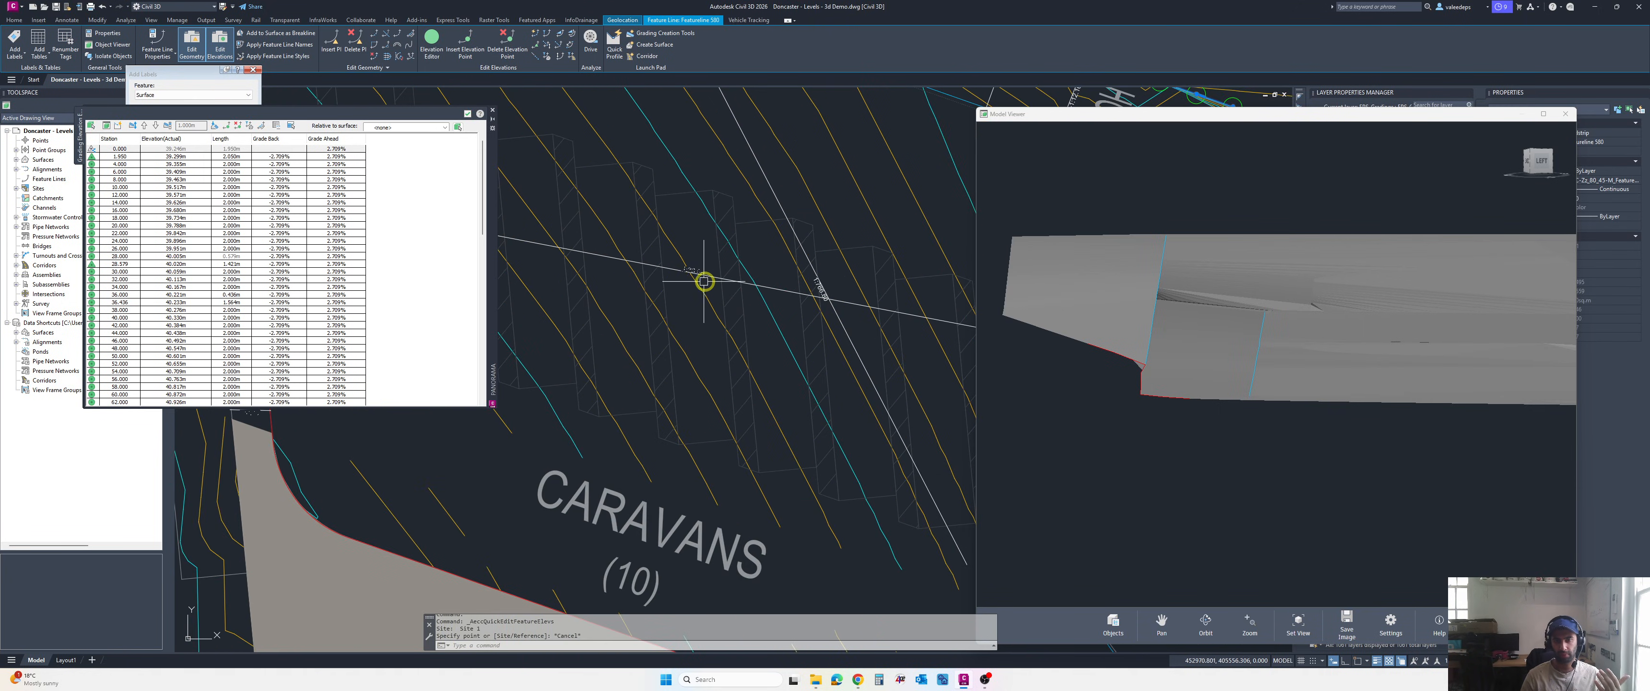
scroll(704, 280, "up", 3)
scroll(650, 260, "down", 5)
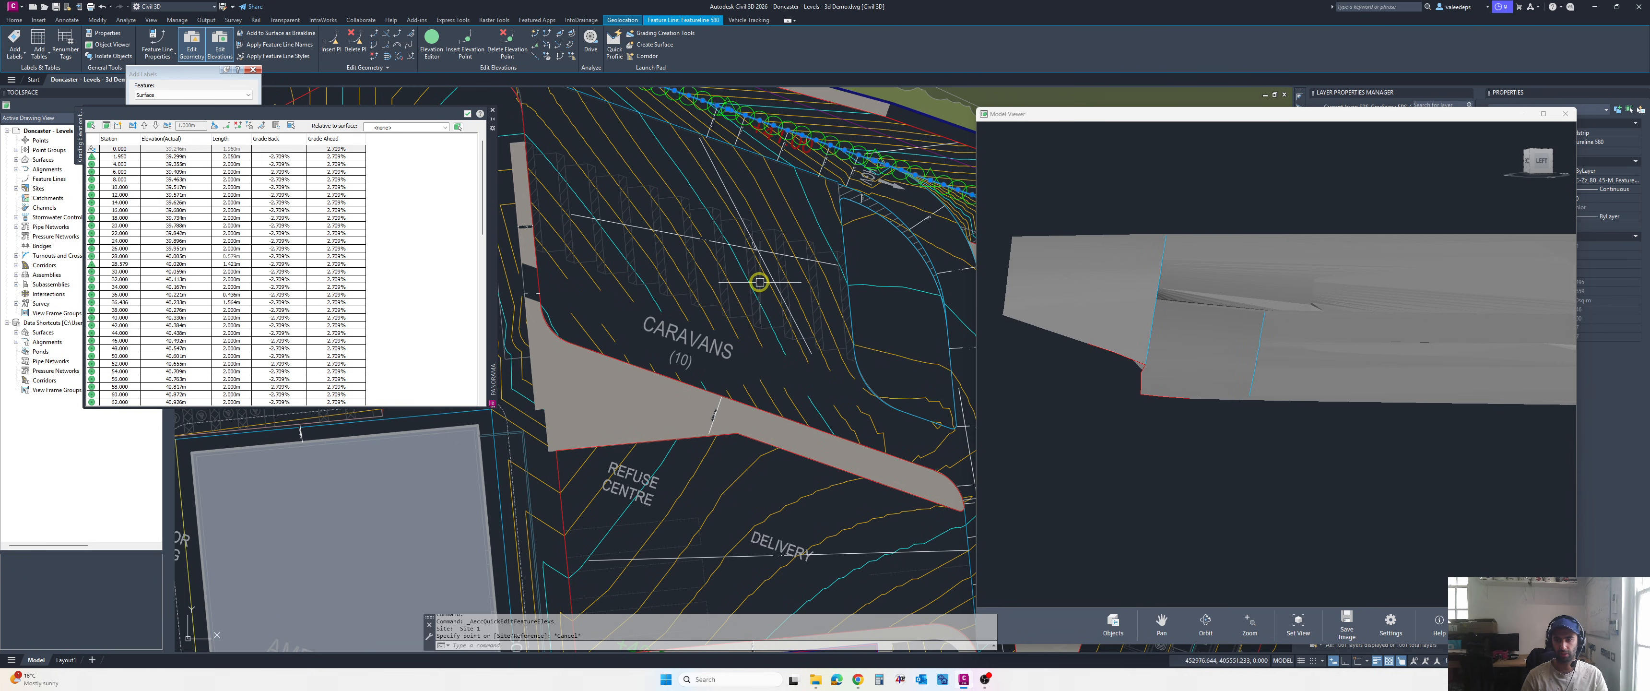
left_click(669, 376)
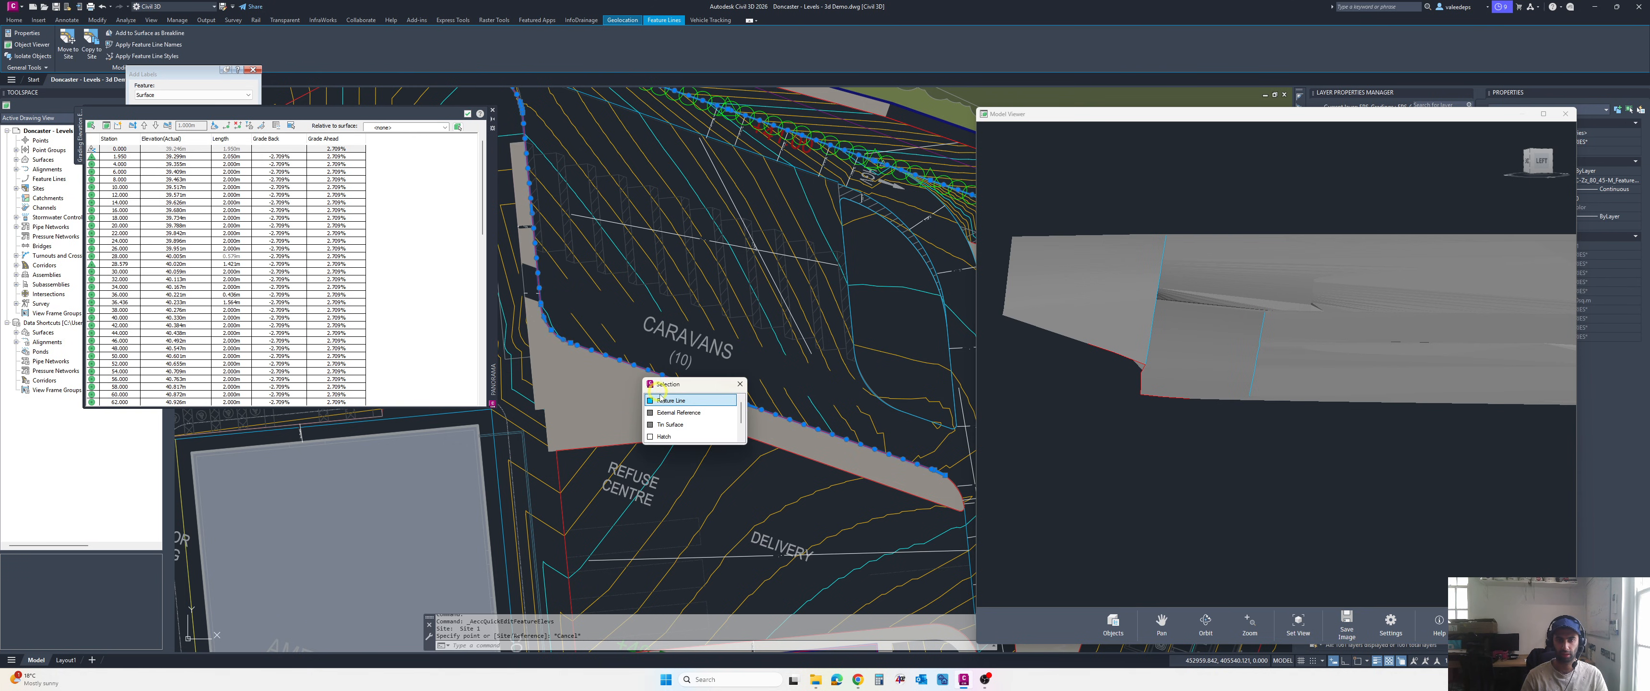
right_click(693, 322)
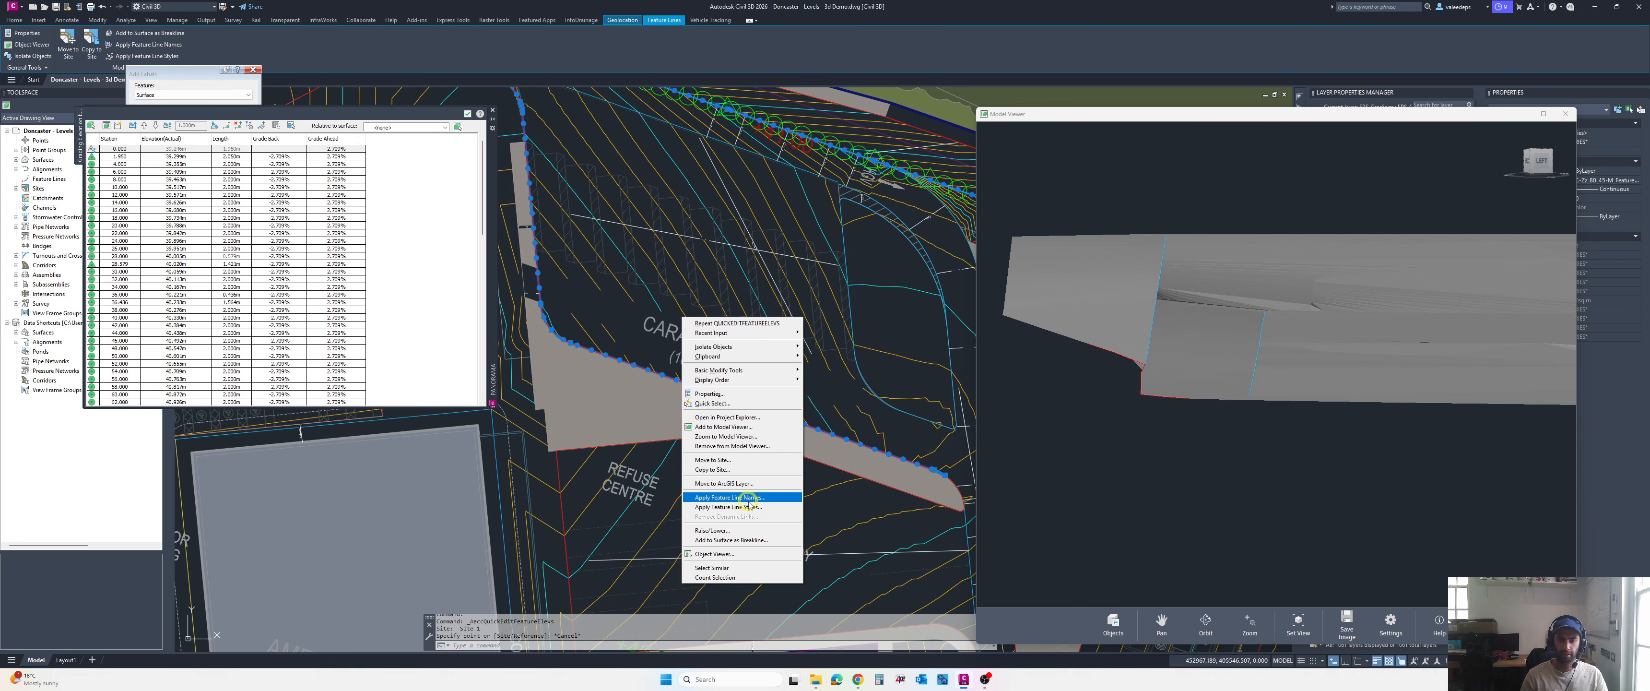
left_click(753, 436)
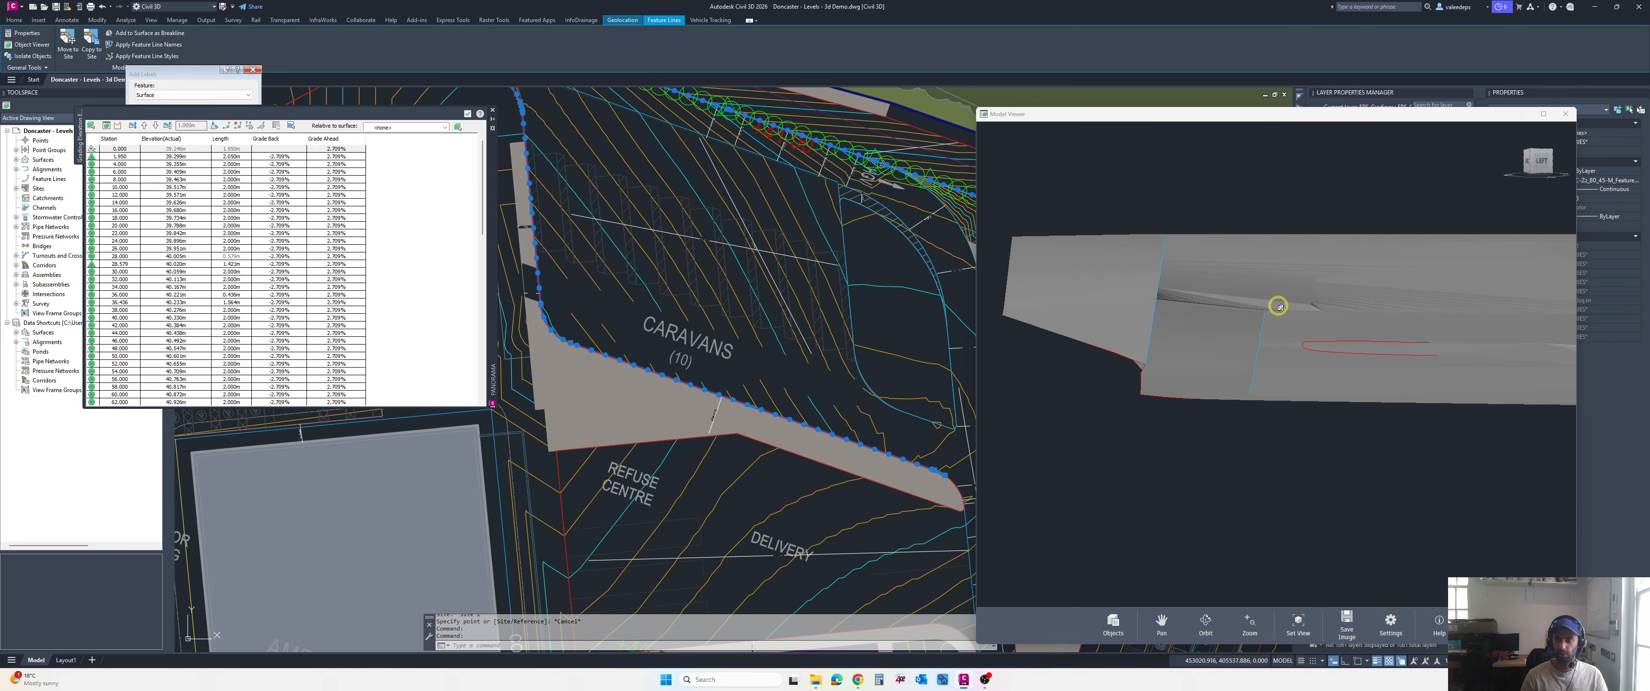
scroll(1349, 373, "down", 3)
mouse_move(1345, 384)
left_mouse_down()
mouse_move(1305, 376)
mouse_move(1344, 383)
left_mouse_up()
scroll(1345, 384, "down", 4)
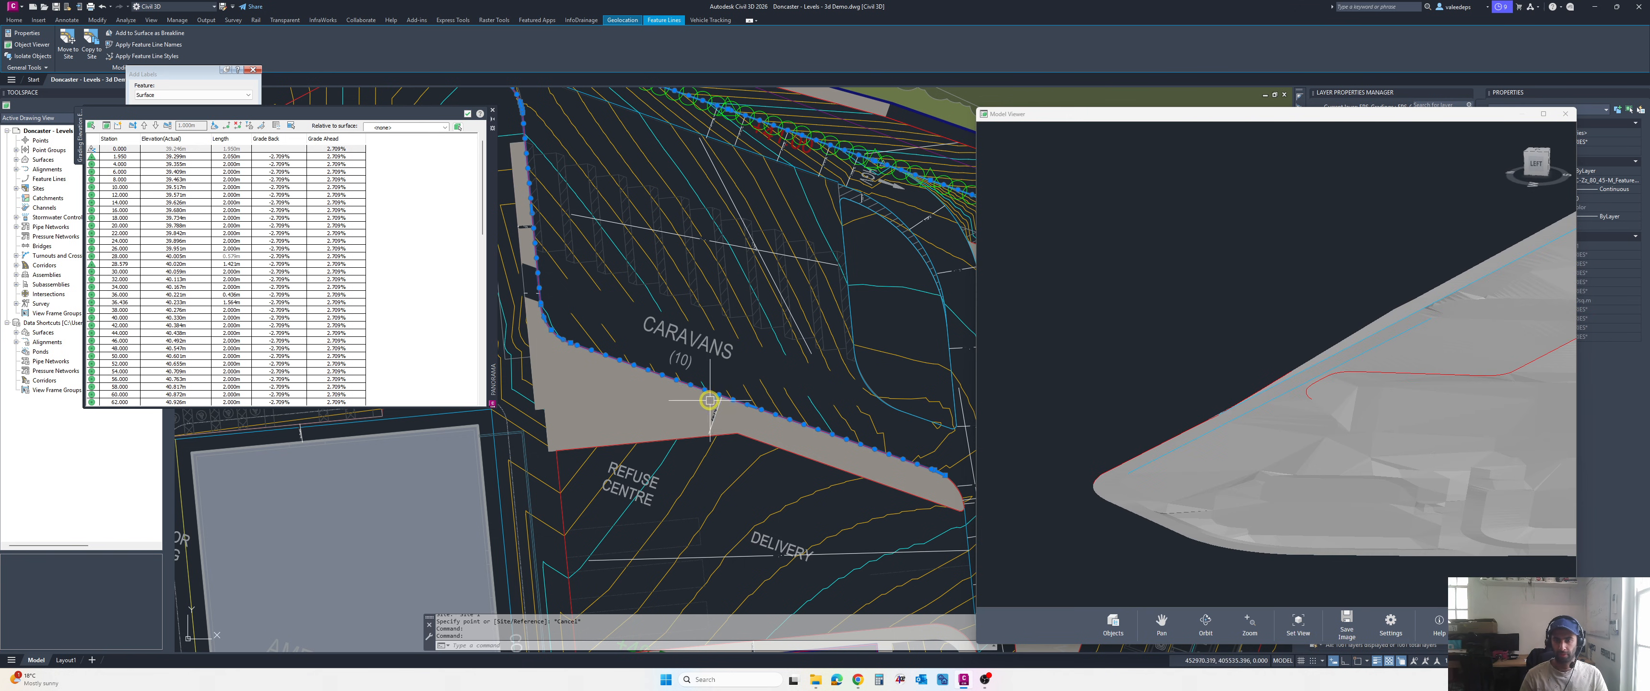
scroll(685, 379, "down", 3)
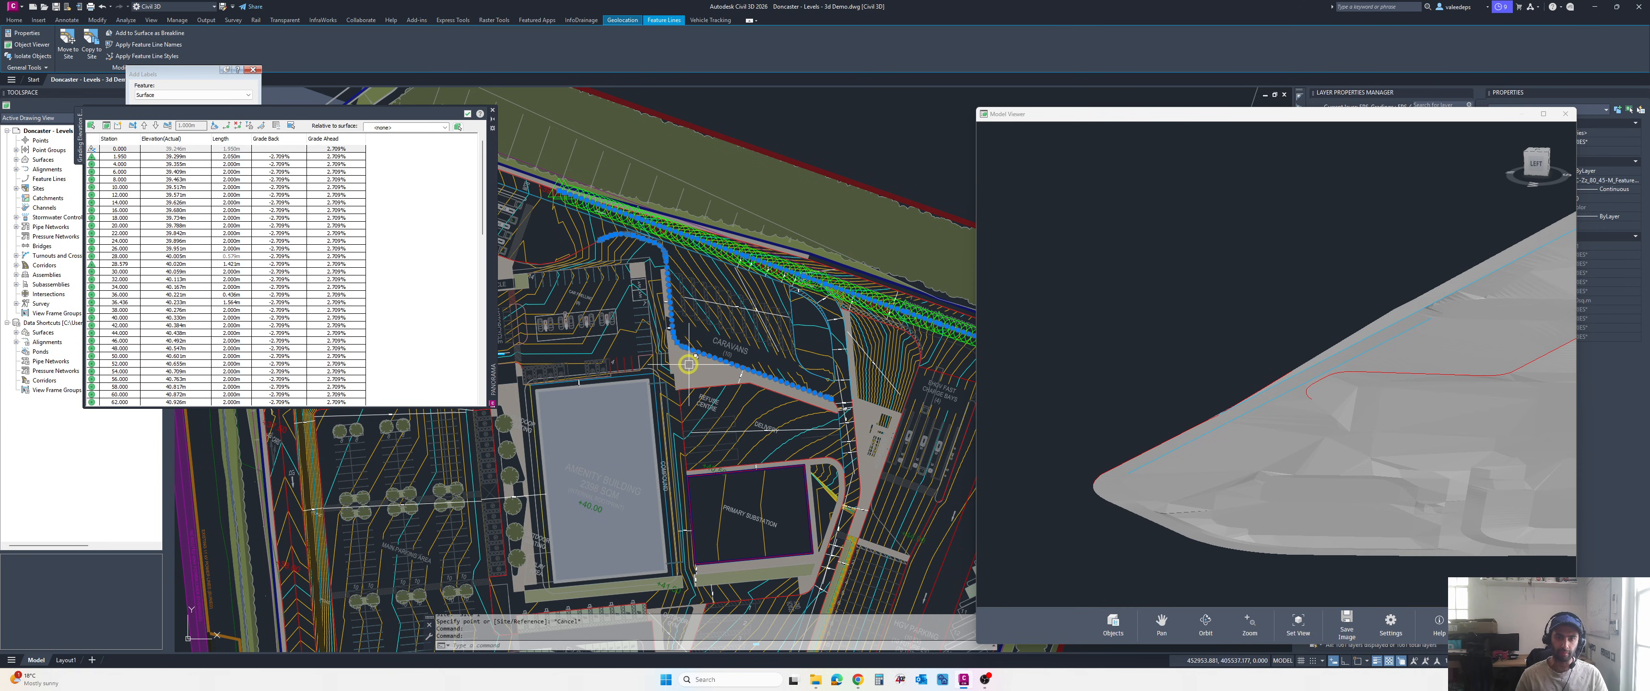
key("Escape")
- With Quick Elevation Edit, set the grades of two kerb feature line segments at the -1:5.12 label beside the primary substation to -1% and -2.3%
scroll(798, 325, "up", 5)
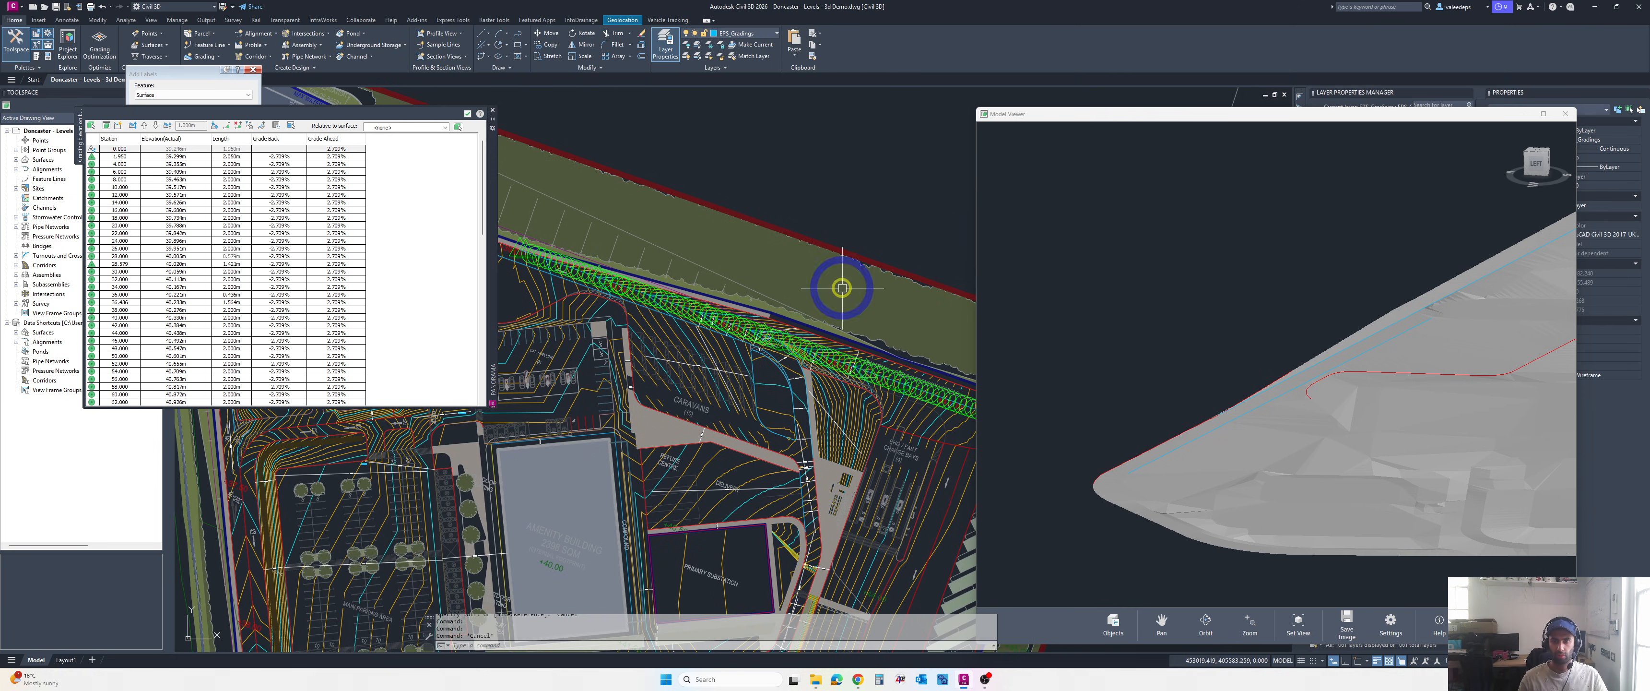
scroll(738, 378, "down", 4)
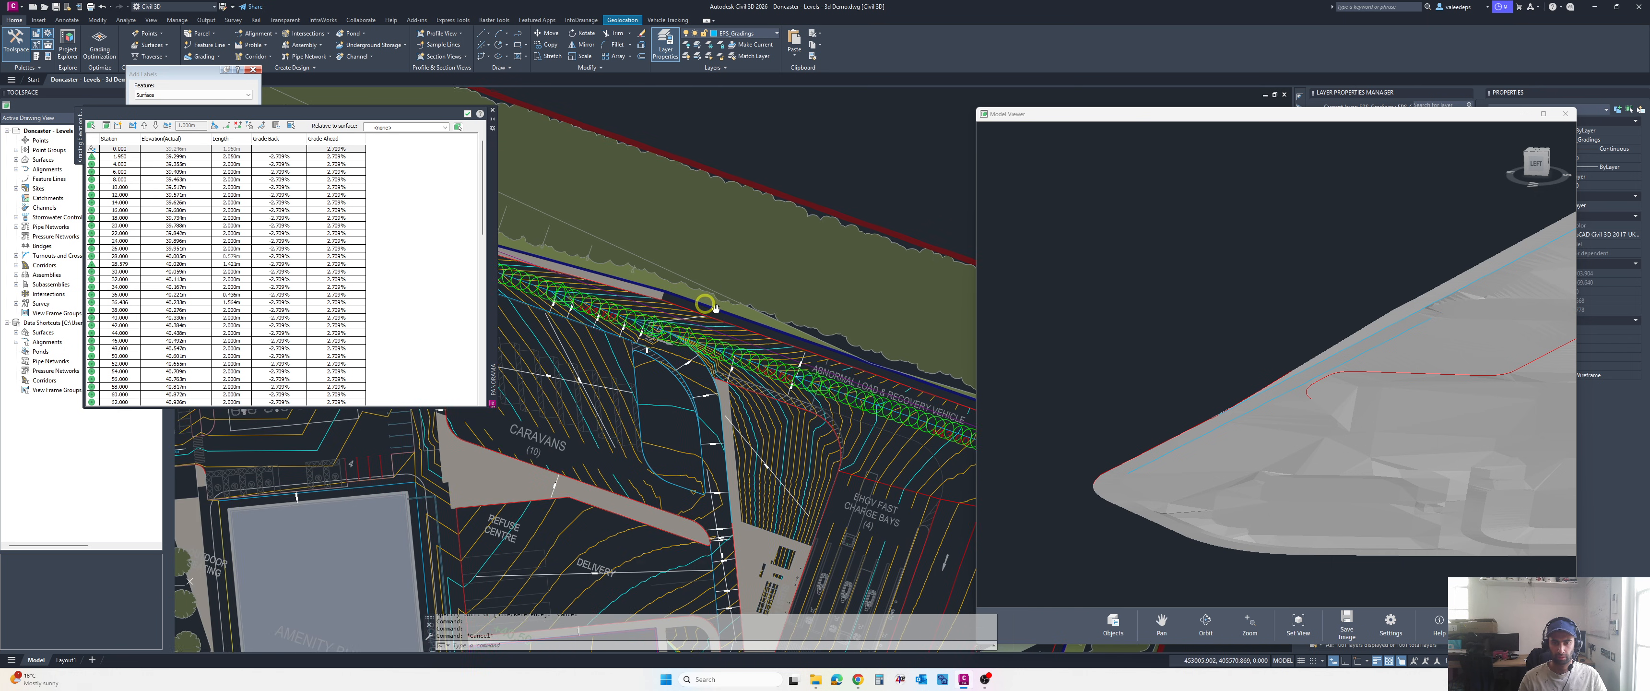
middle_click_drag(739, 309, 768, 191)
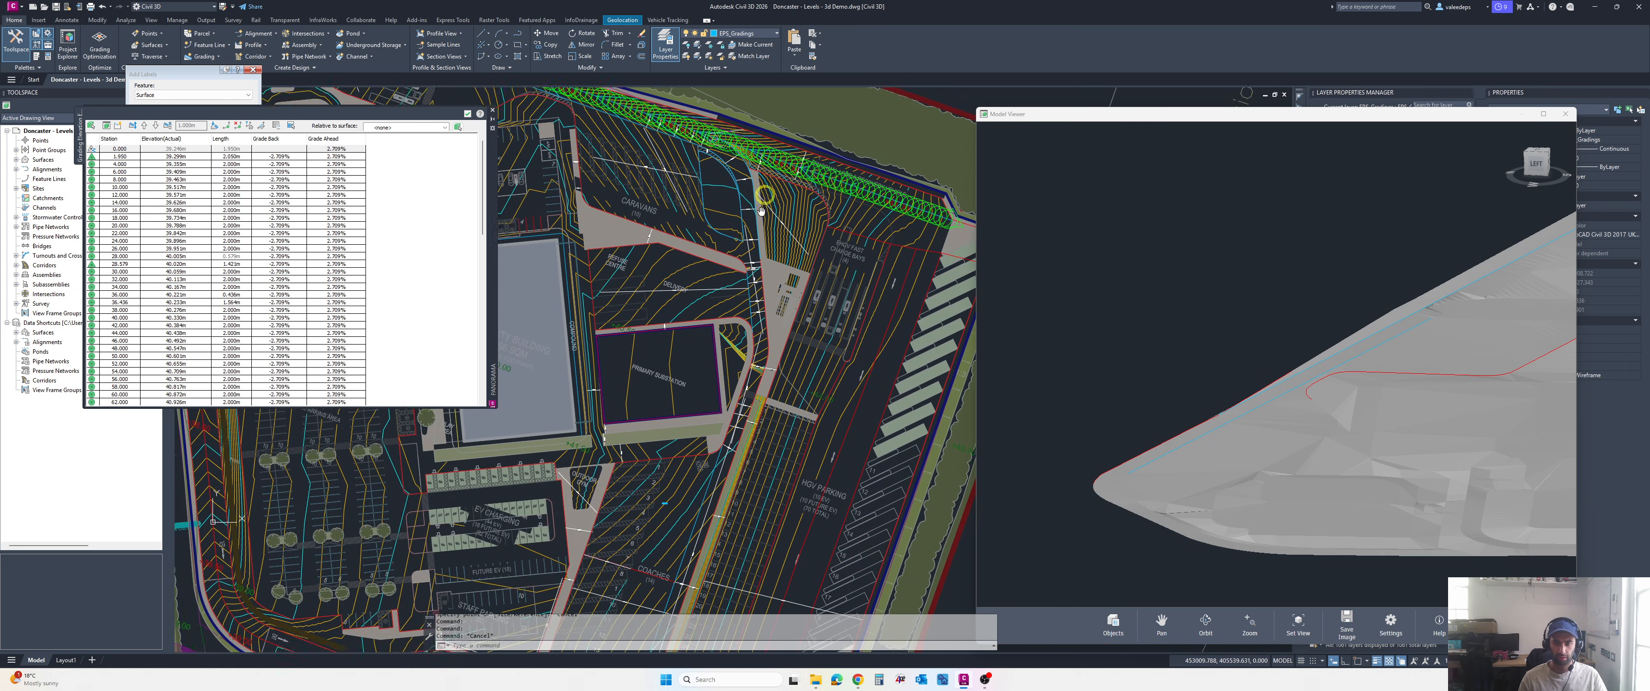
scroll(720, 395, "down", 4)
middle_click_drag(689, 410, 716, 368)
scroll(719, 391, "up", 4)
scroll(768, 237, "up", 6)
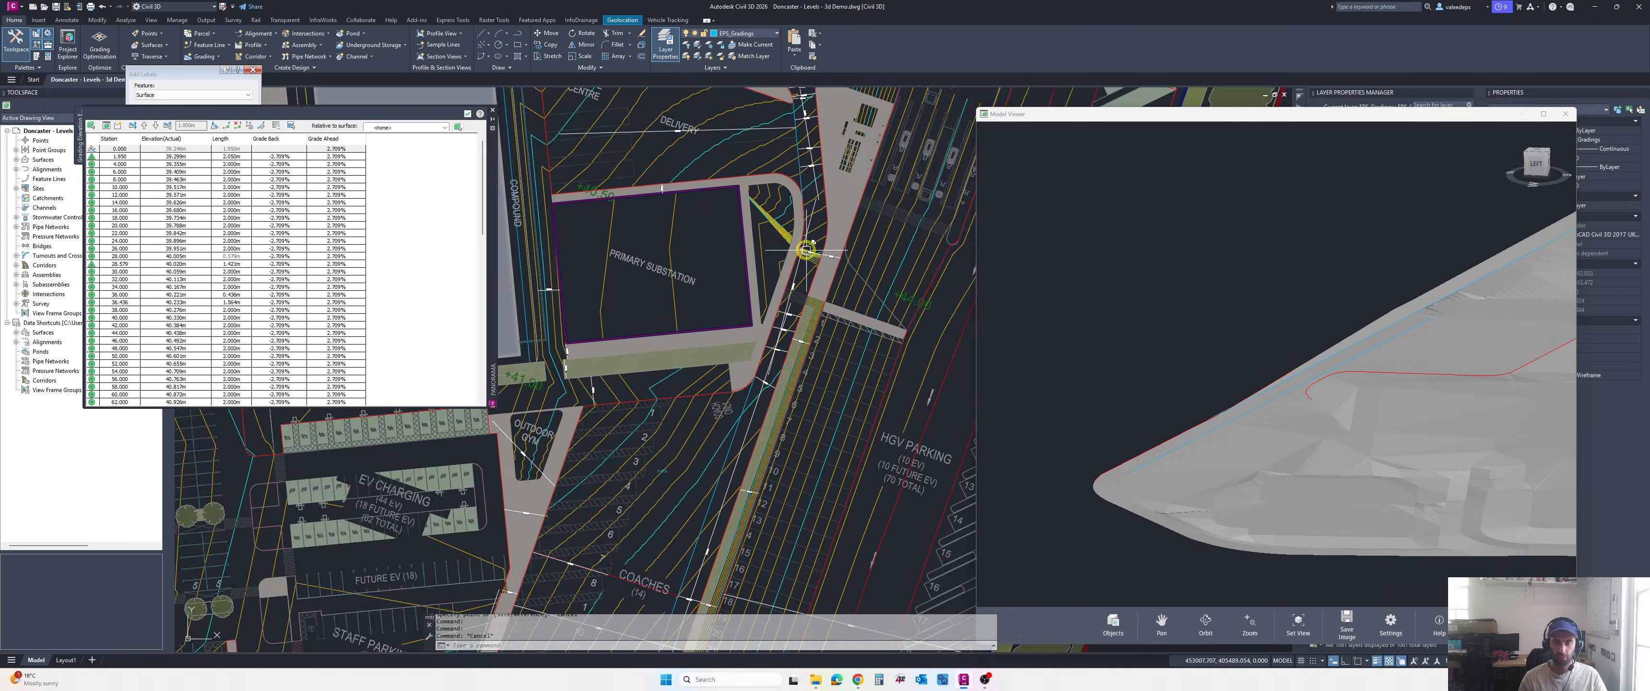
left_click(751, 219)
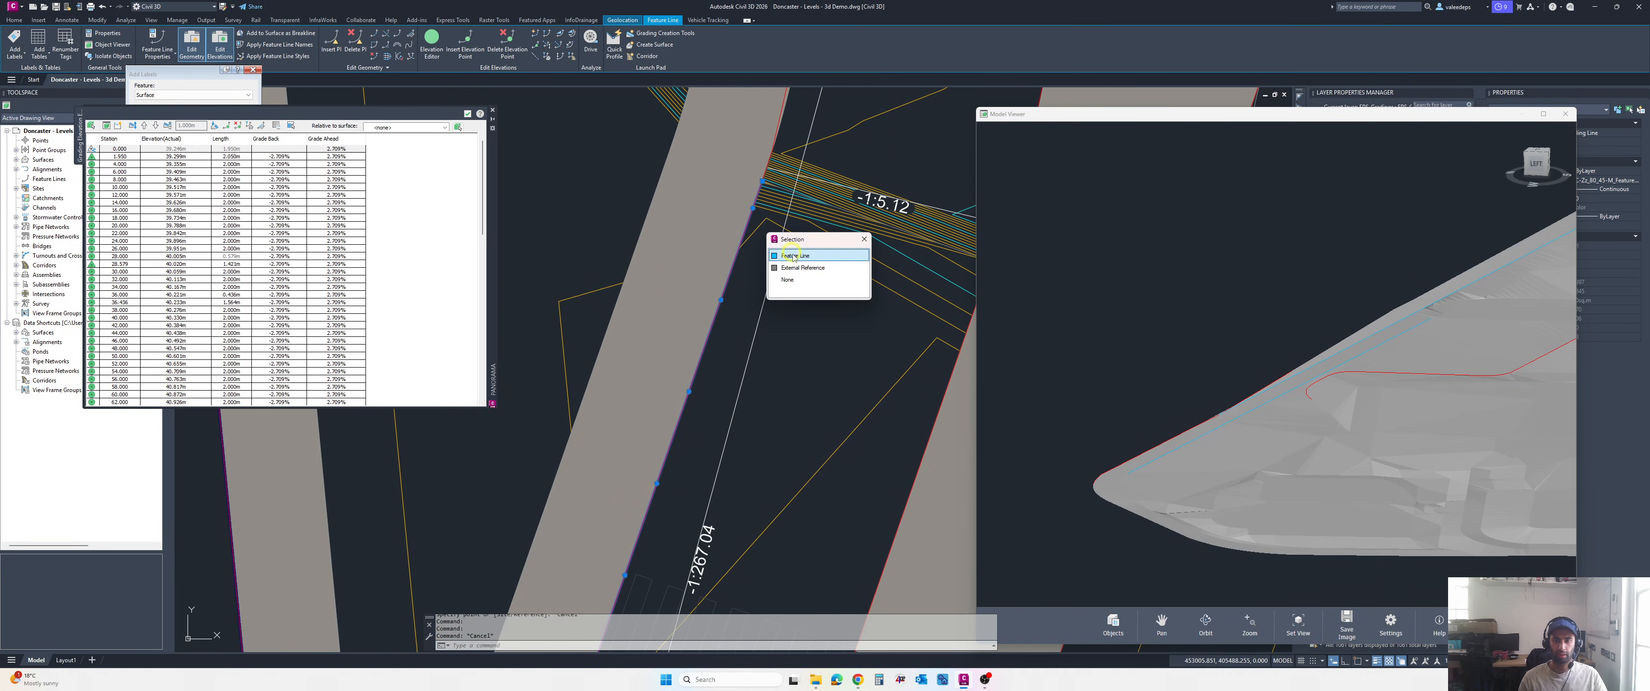
left_click(804, 263)
left_click(533, 32)
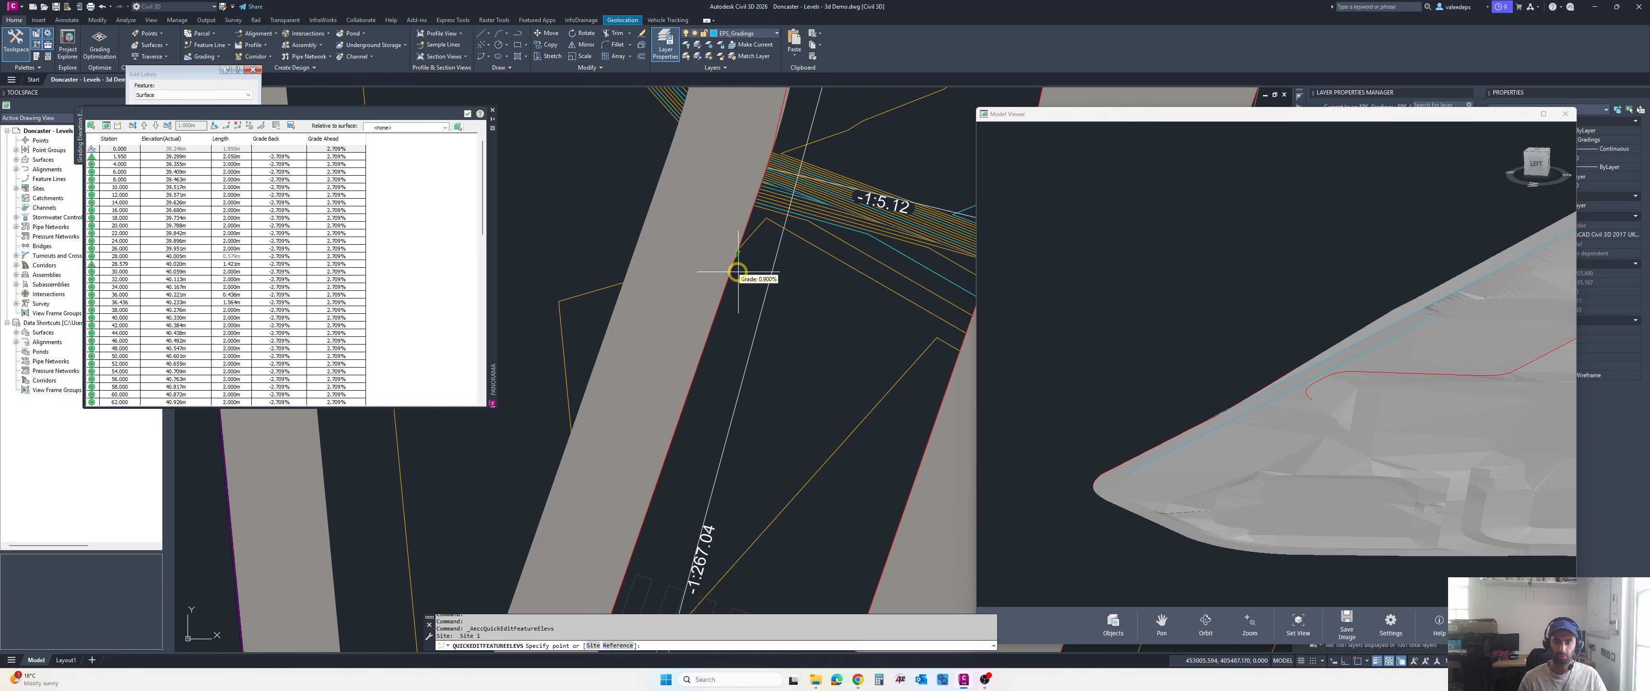
left_click(770, 193)
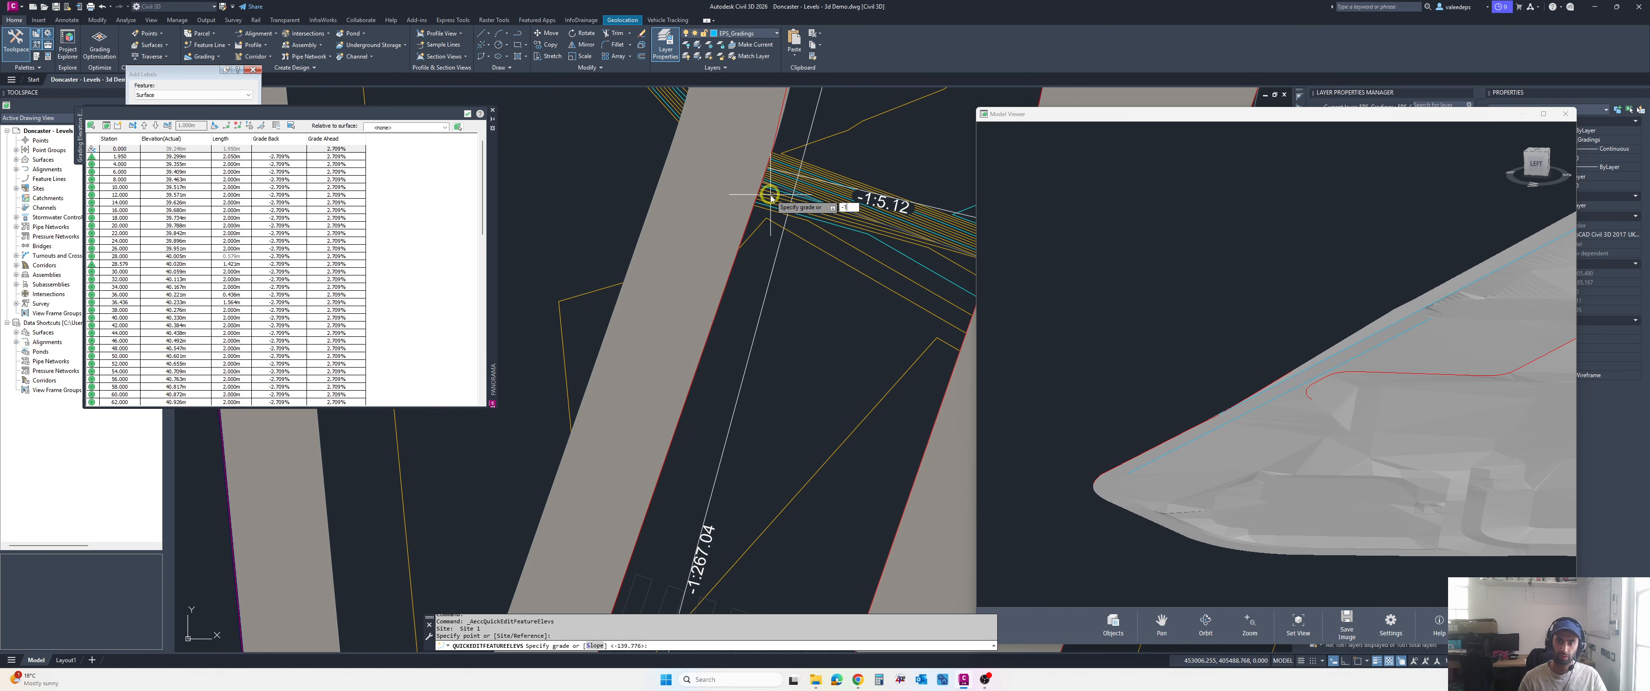
key("Return")
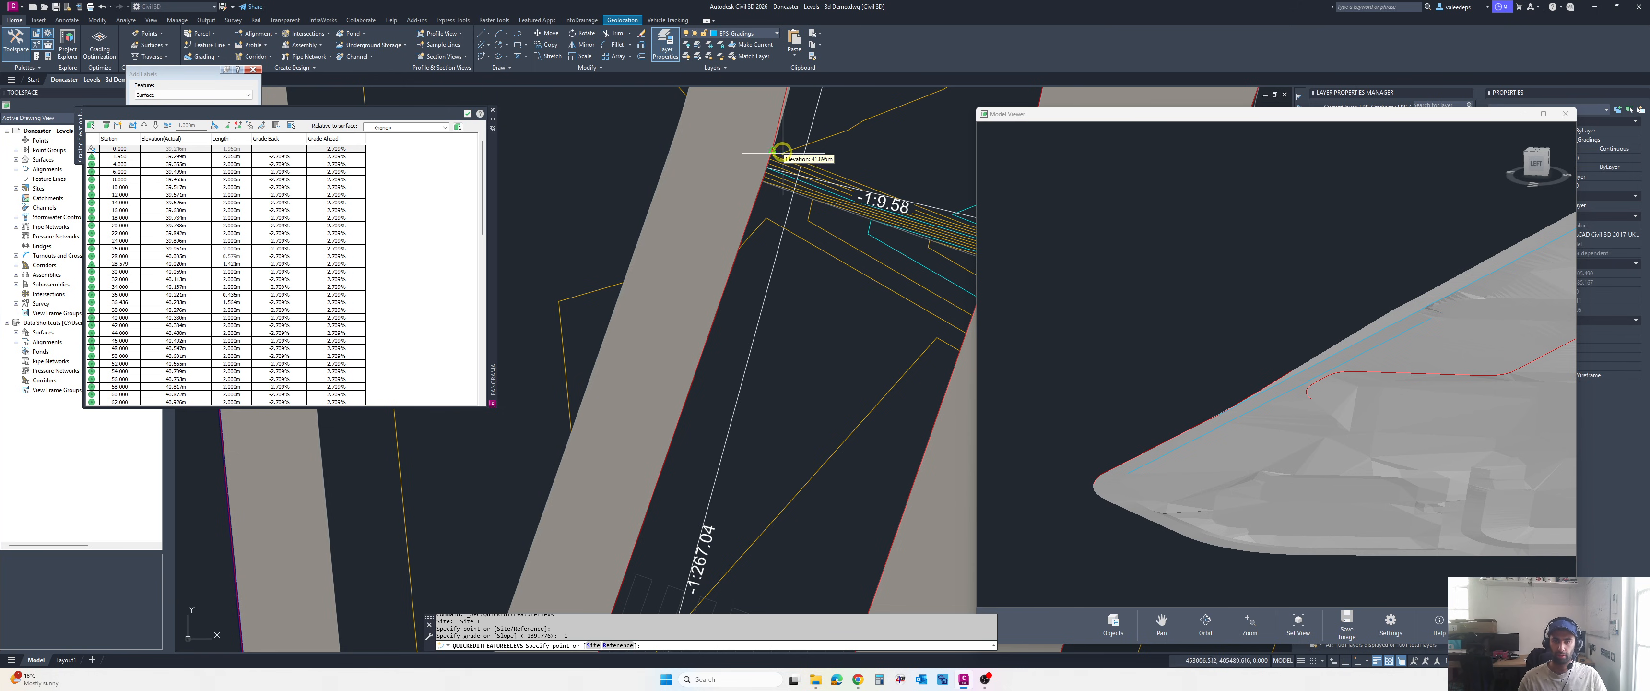
left_click(787, 124)
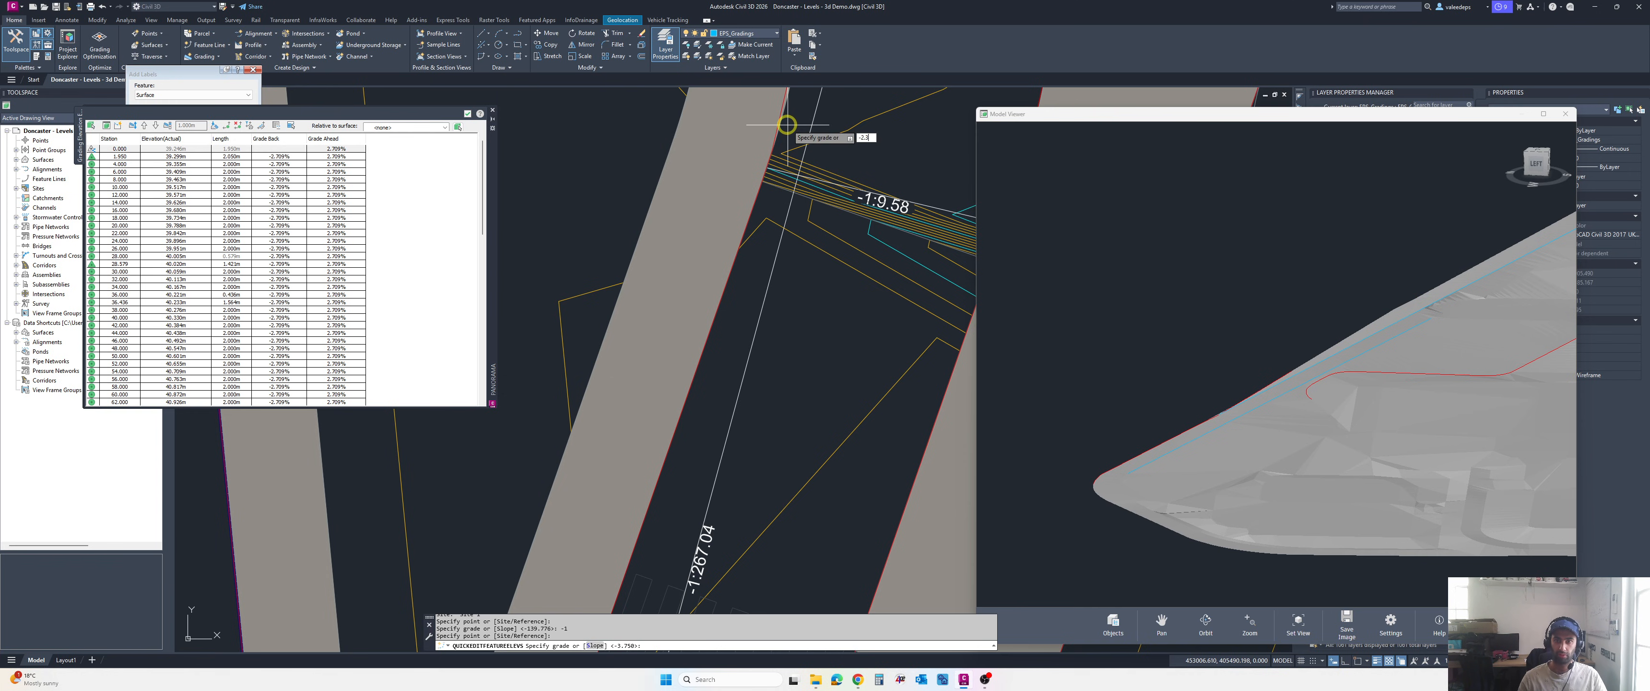
key("Return")
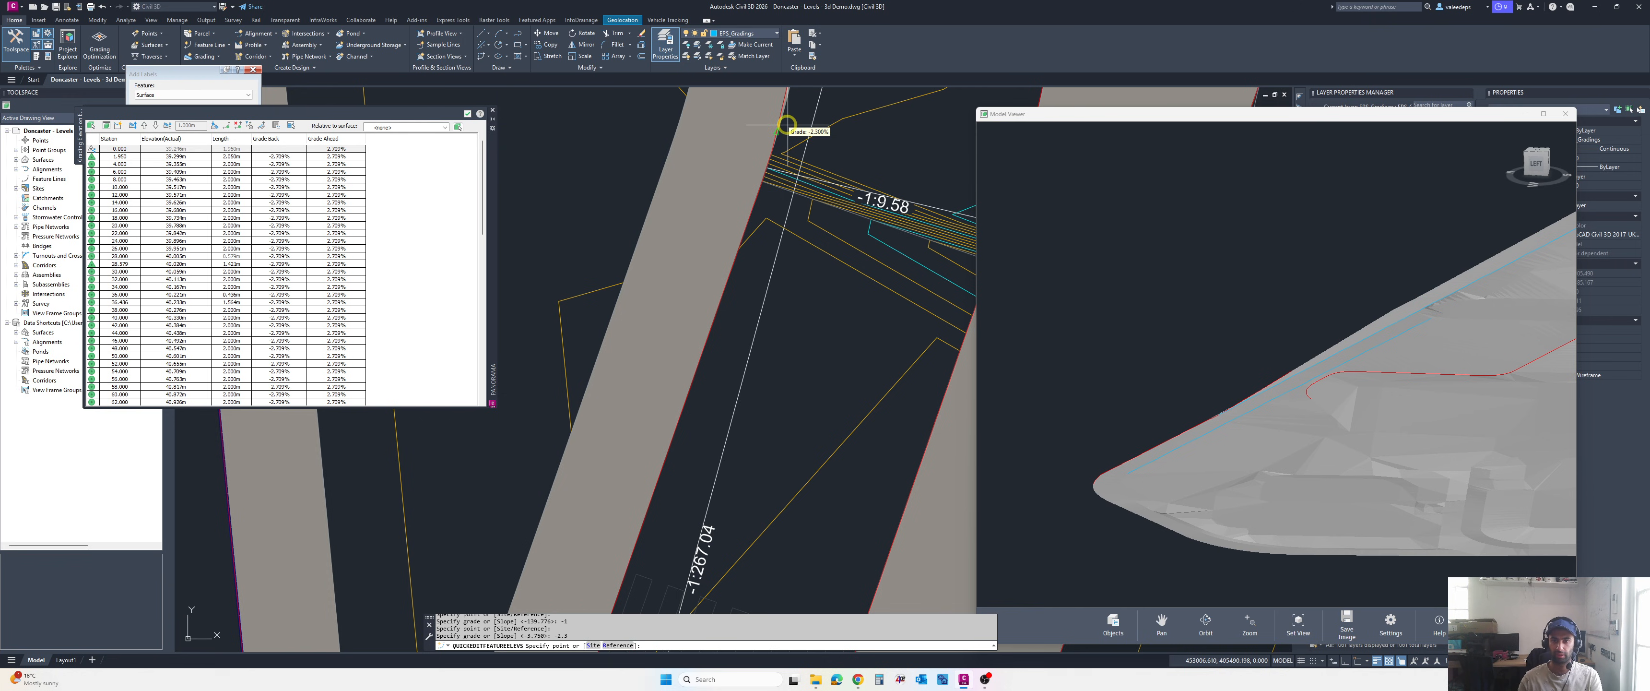
- Set the grade of three consecutive feature line segments on the opposite kerb, beside the -1:4.00 slope label, to -2.5%
mouse_move(787, 124)
middle_mouse_down()
mouse_move(737, 128)
mouse_move(682, 166)
middle_mouse_up()
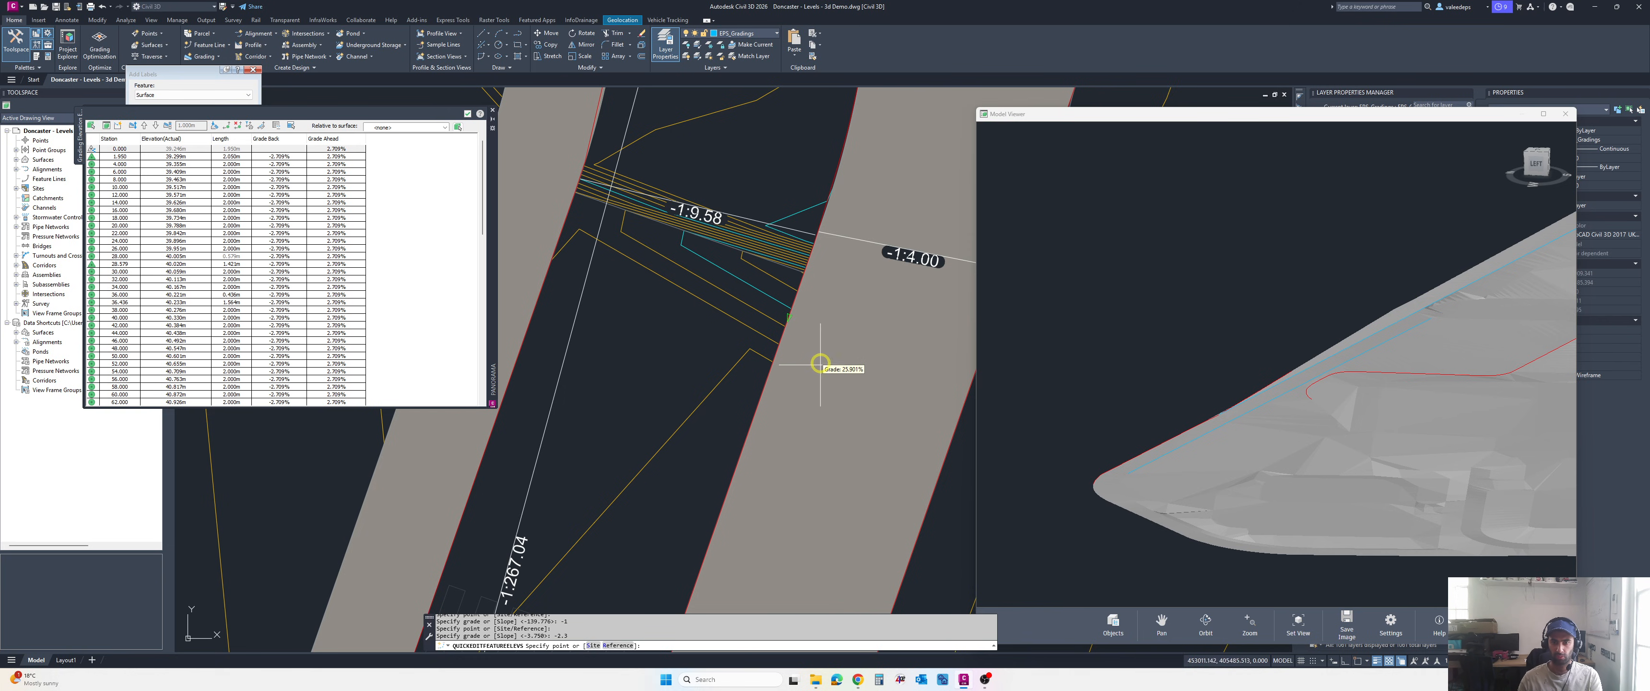
left_click(840, 327)
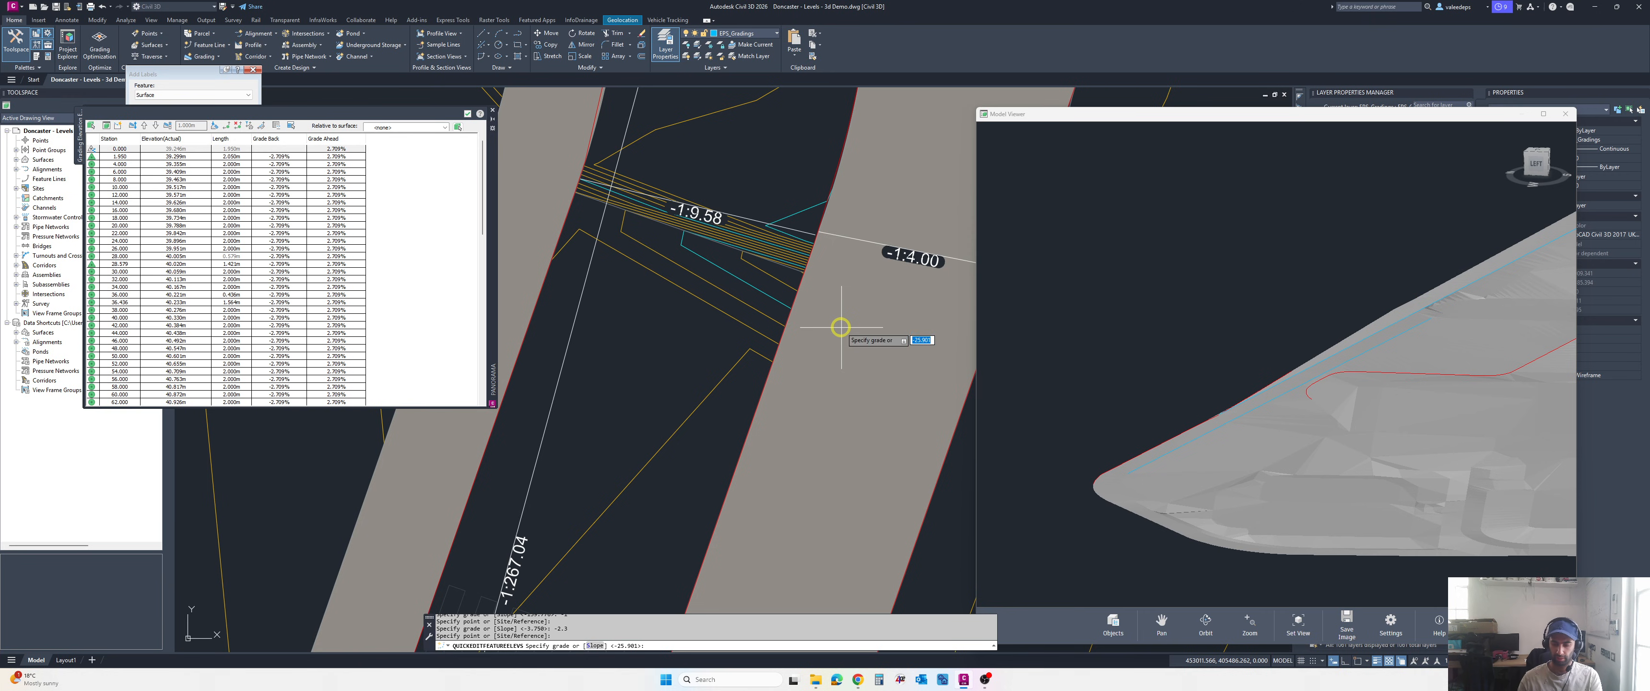
type("-2.5")
key("Return")
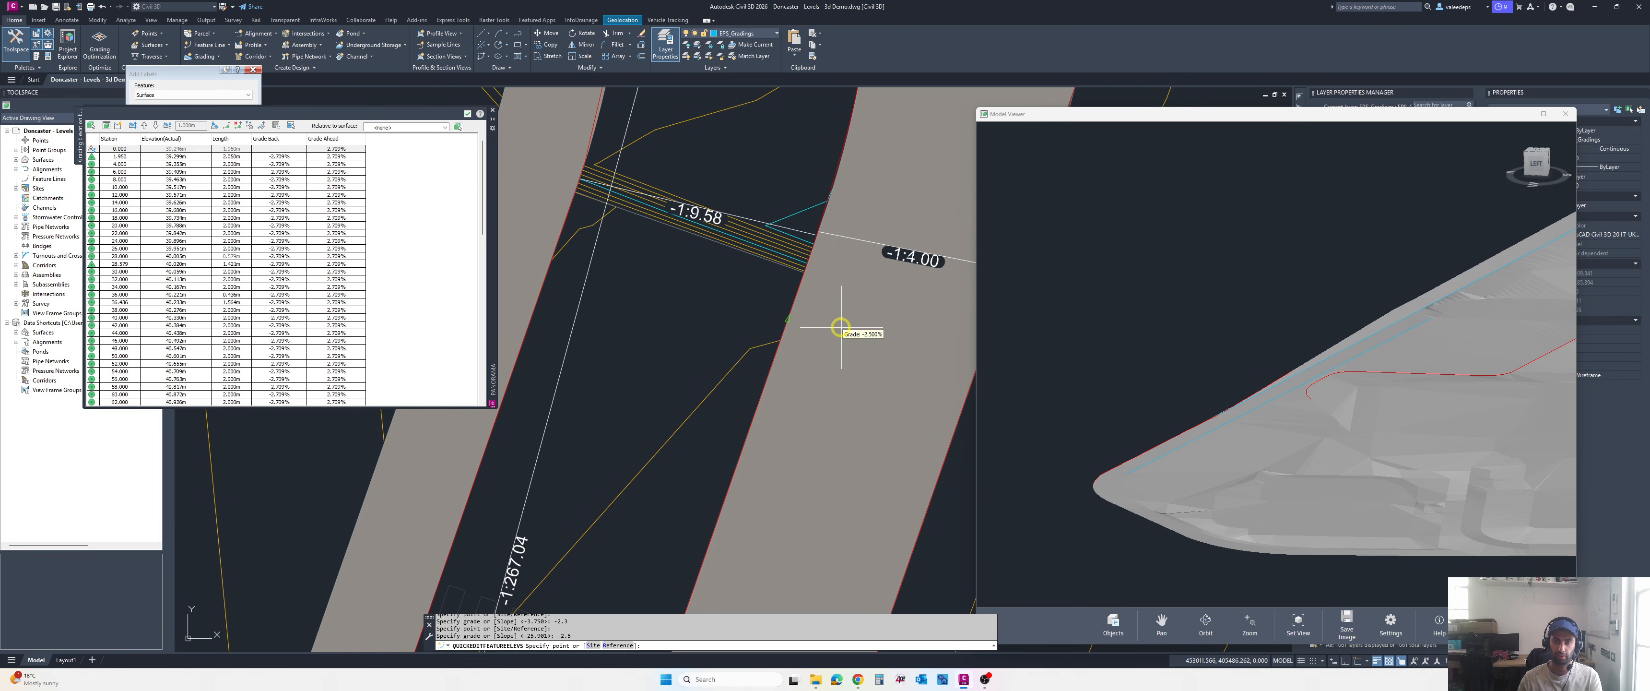
left_click(874, 272)
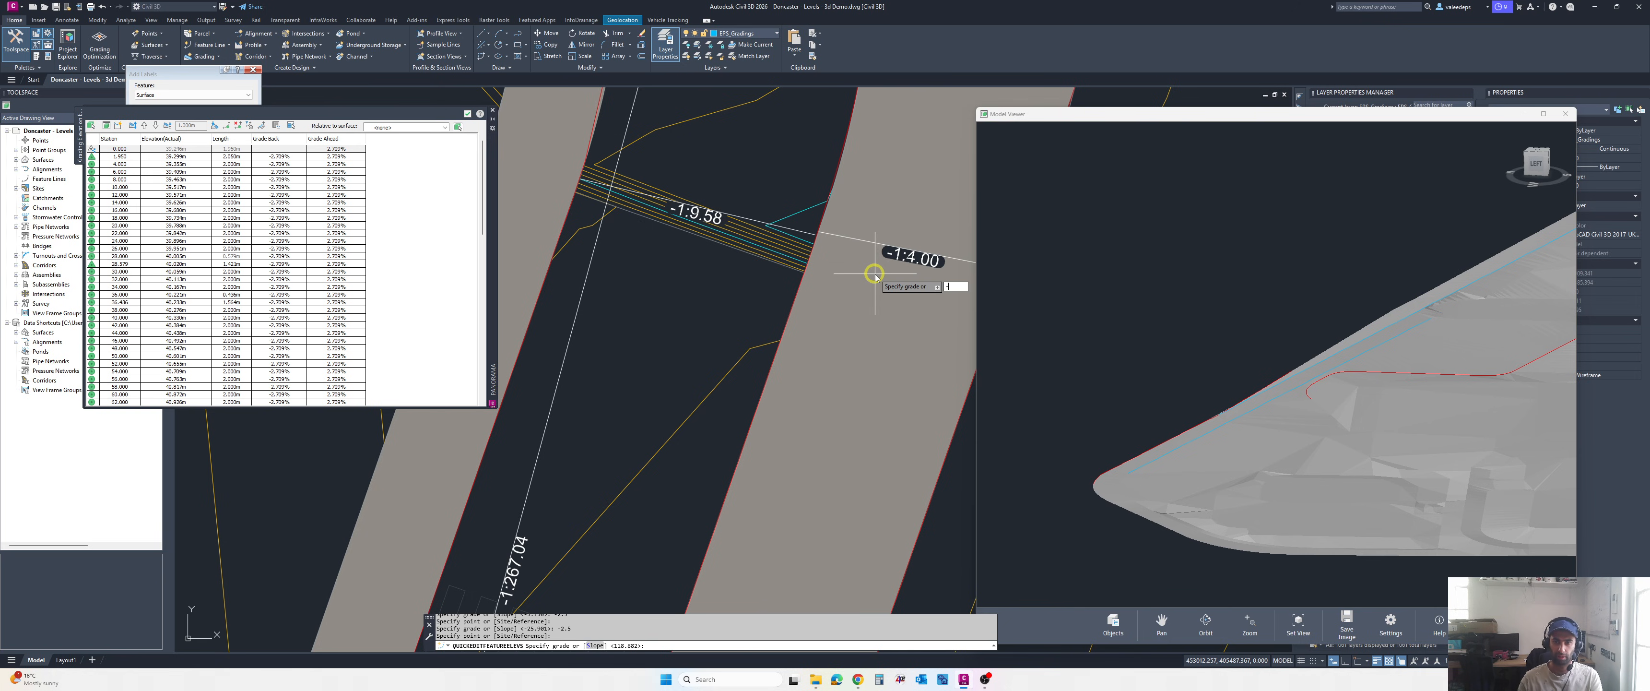
type("-2.5")
key("Return")
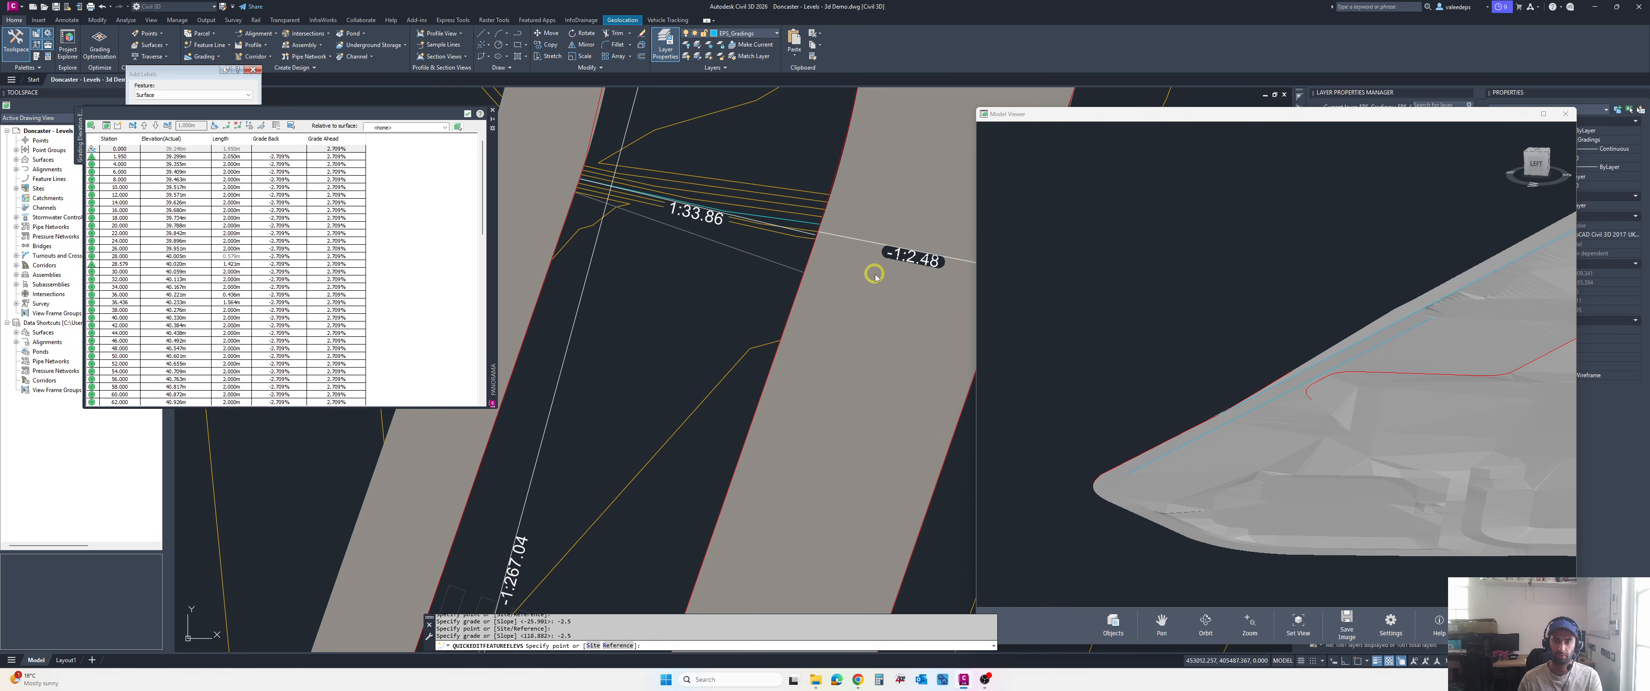
left_click(865, 208)
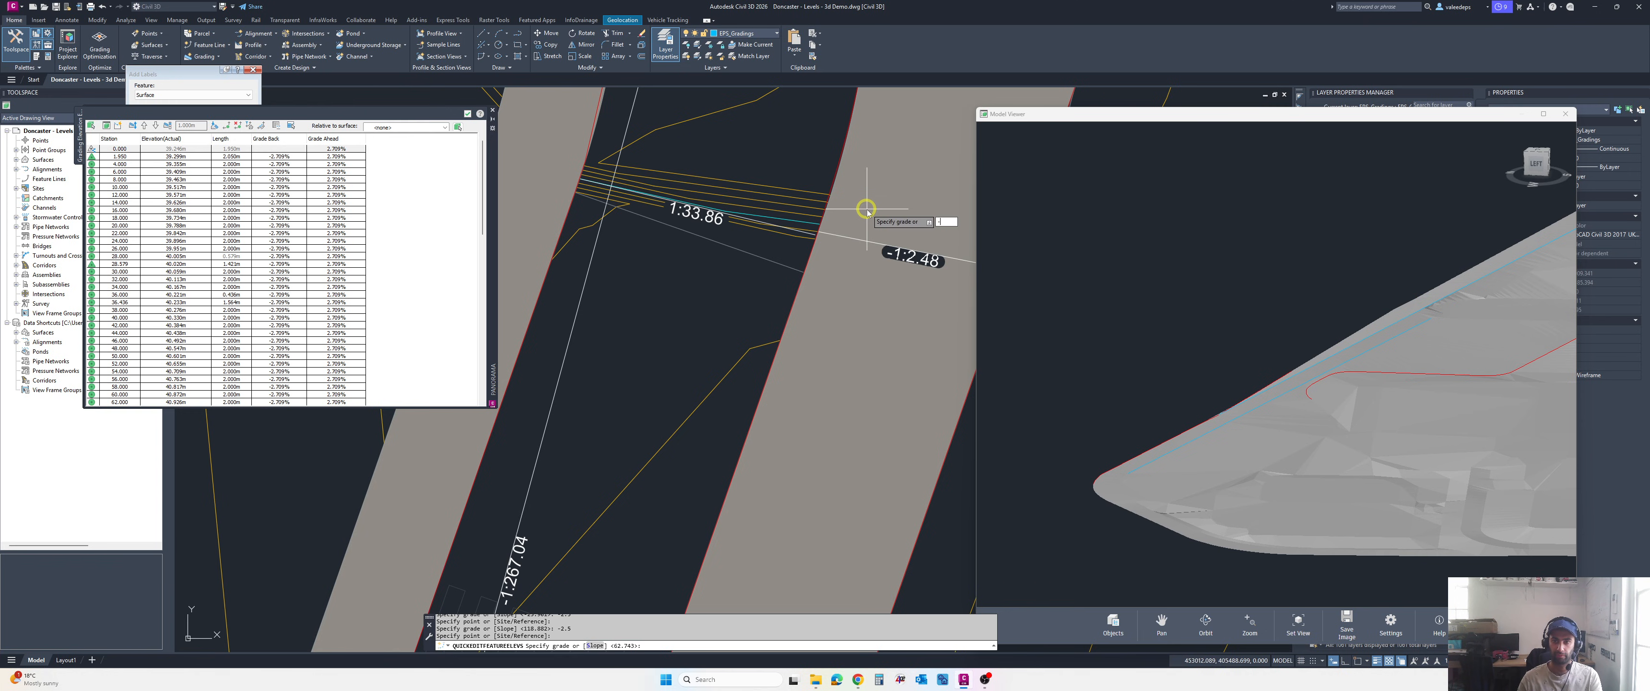
key("Return")
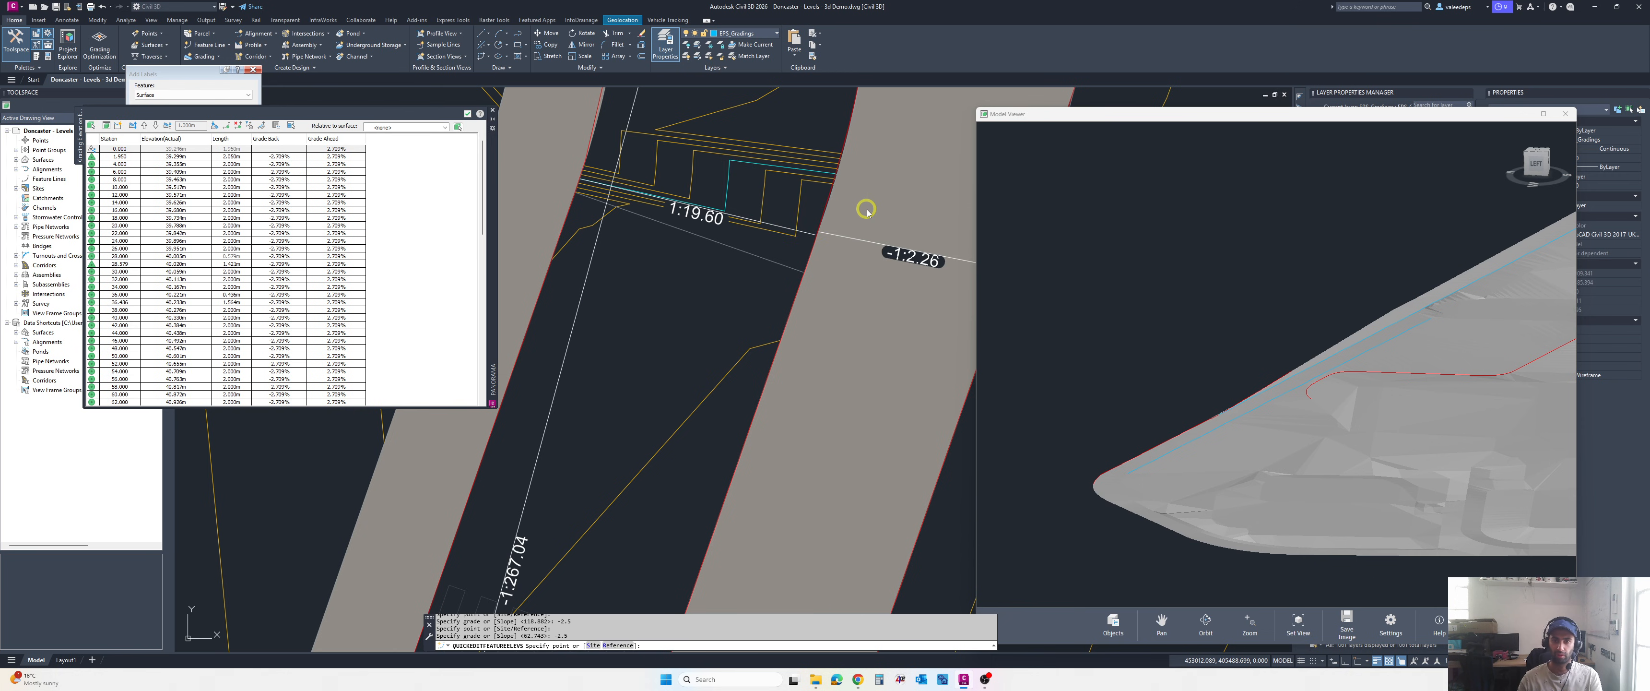
middle_click_drag(814, 182, 806, 330)
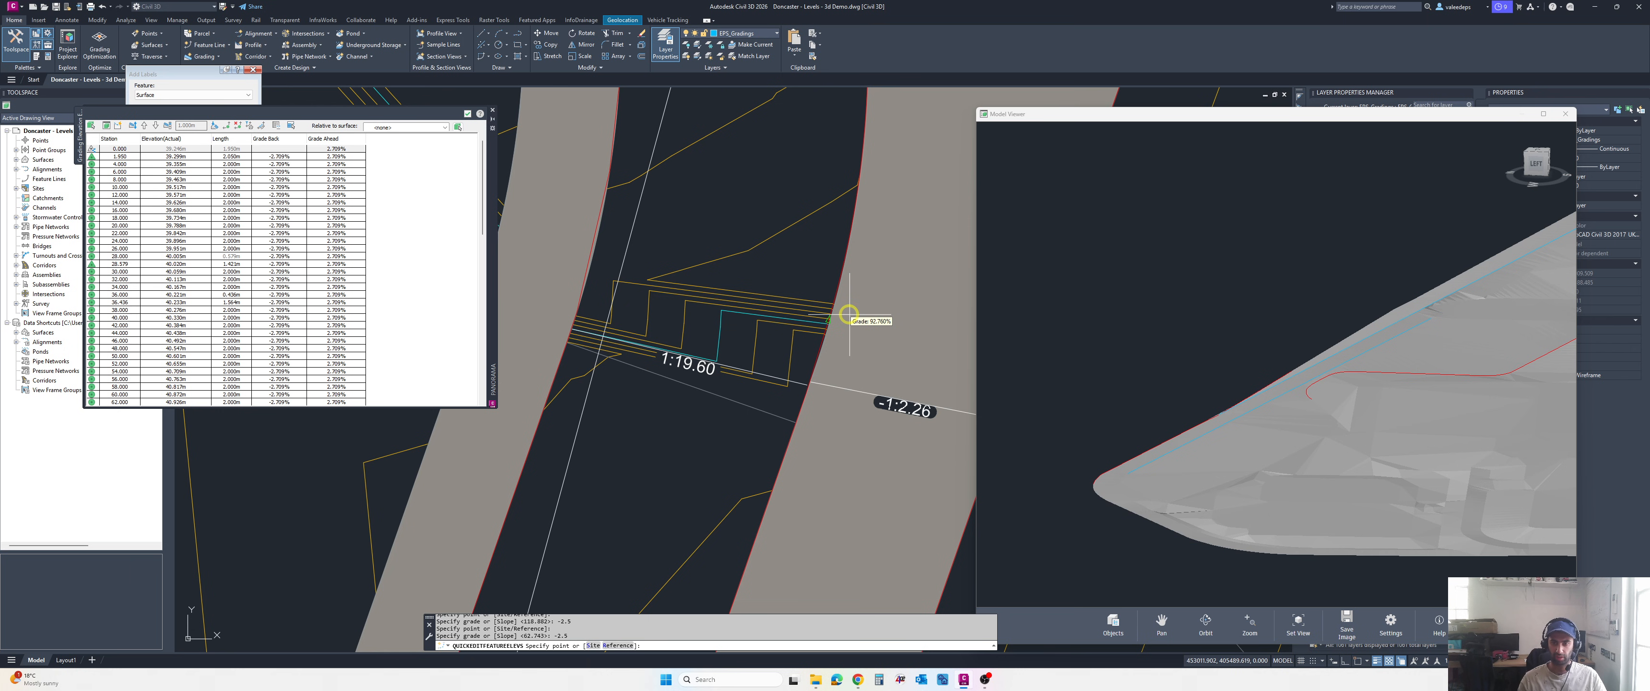
scroll(849, 315, "down", 8)
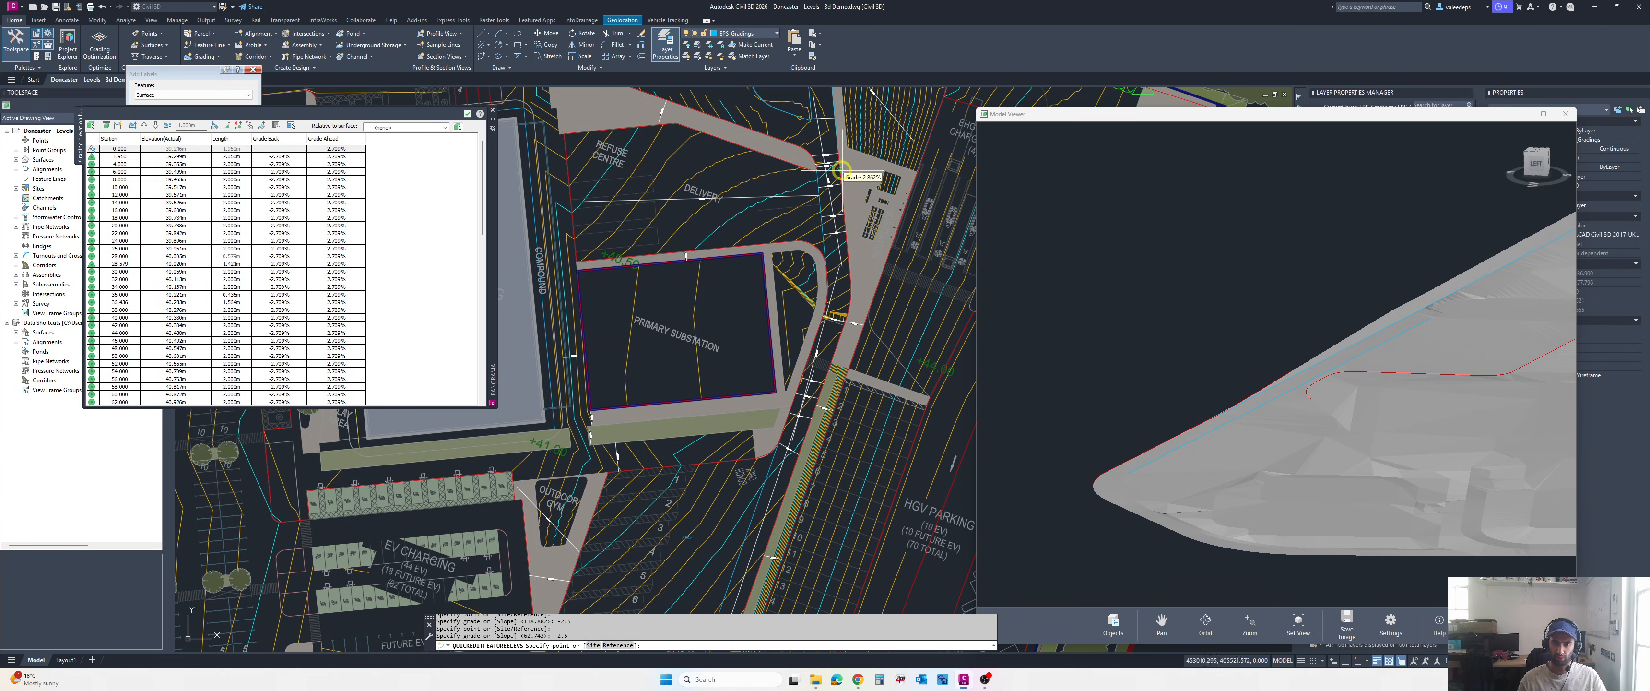
- Leave Quick Elevation Edit and add the kerb feature line ending at the 1:19.60 slope label to the model viewer
scroll(865, 319, "up", 5)
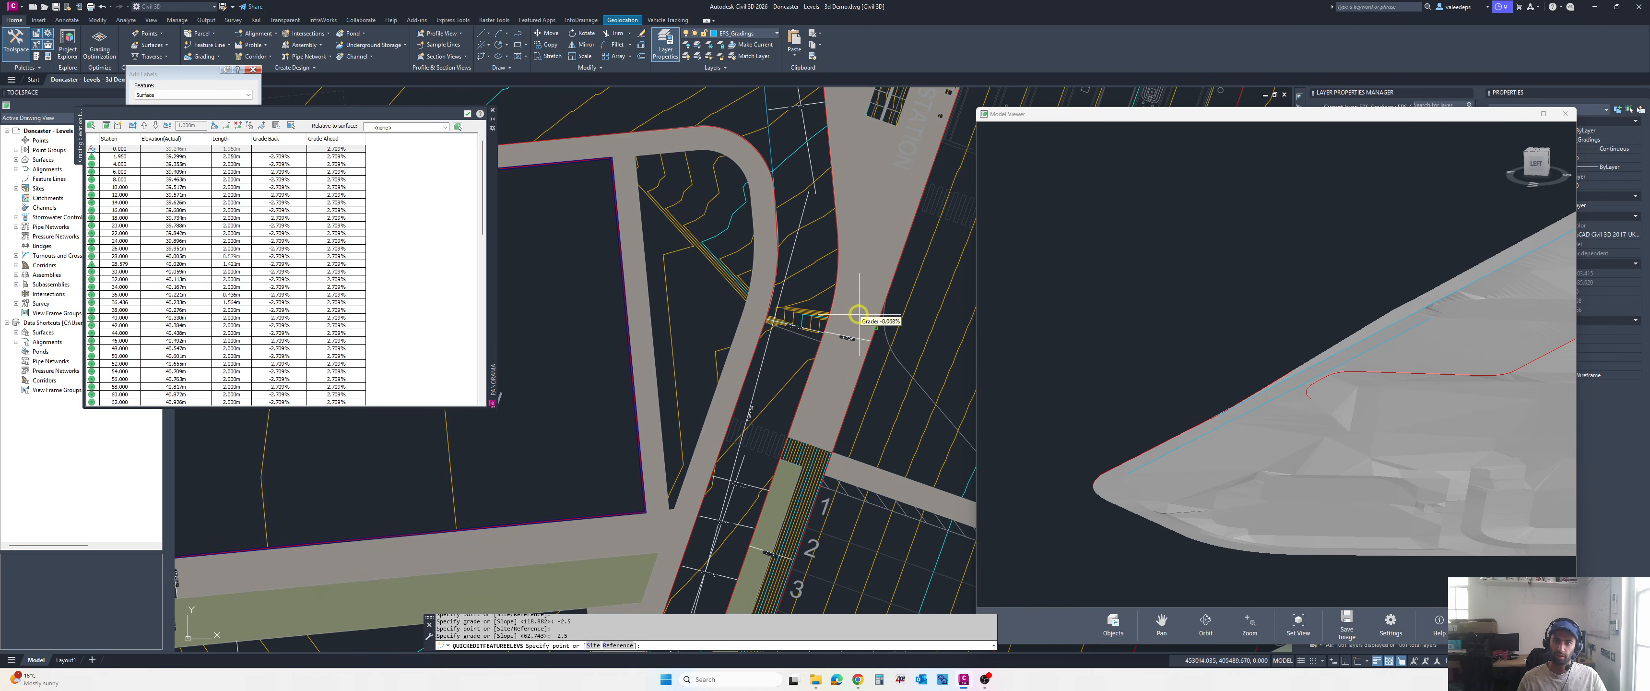
scroll(859, 317, "up", 2)
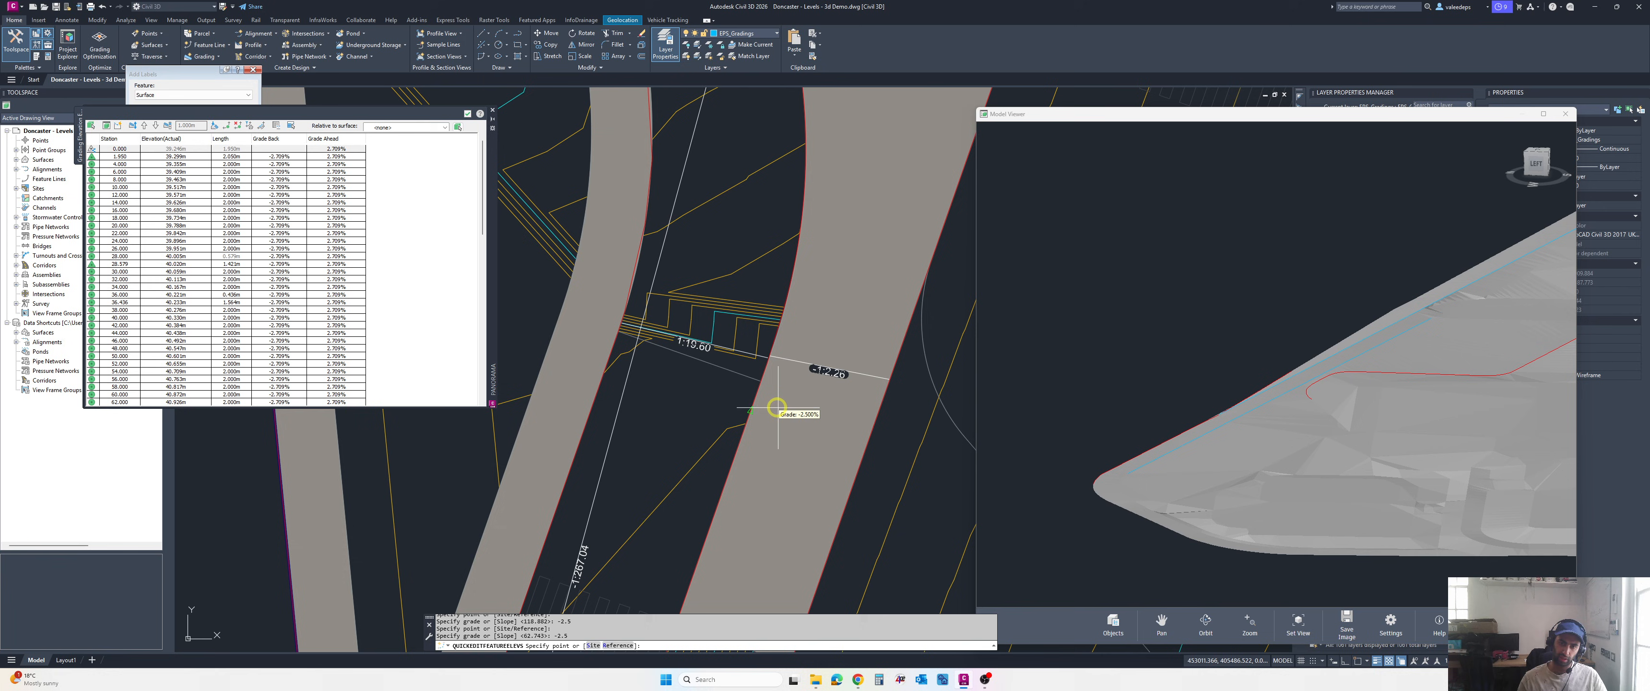
scroll(778, 407, "down", 1)
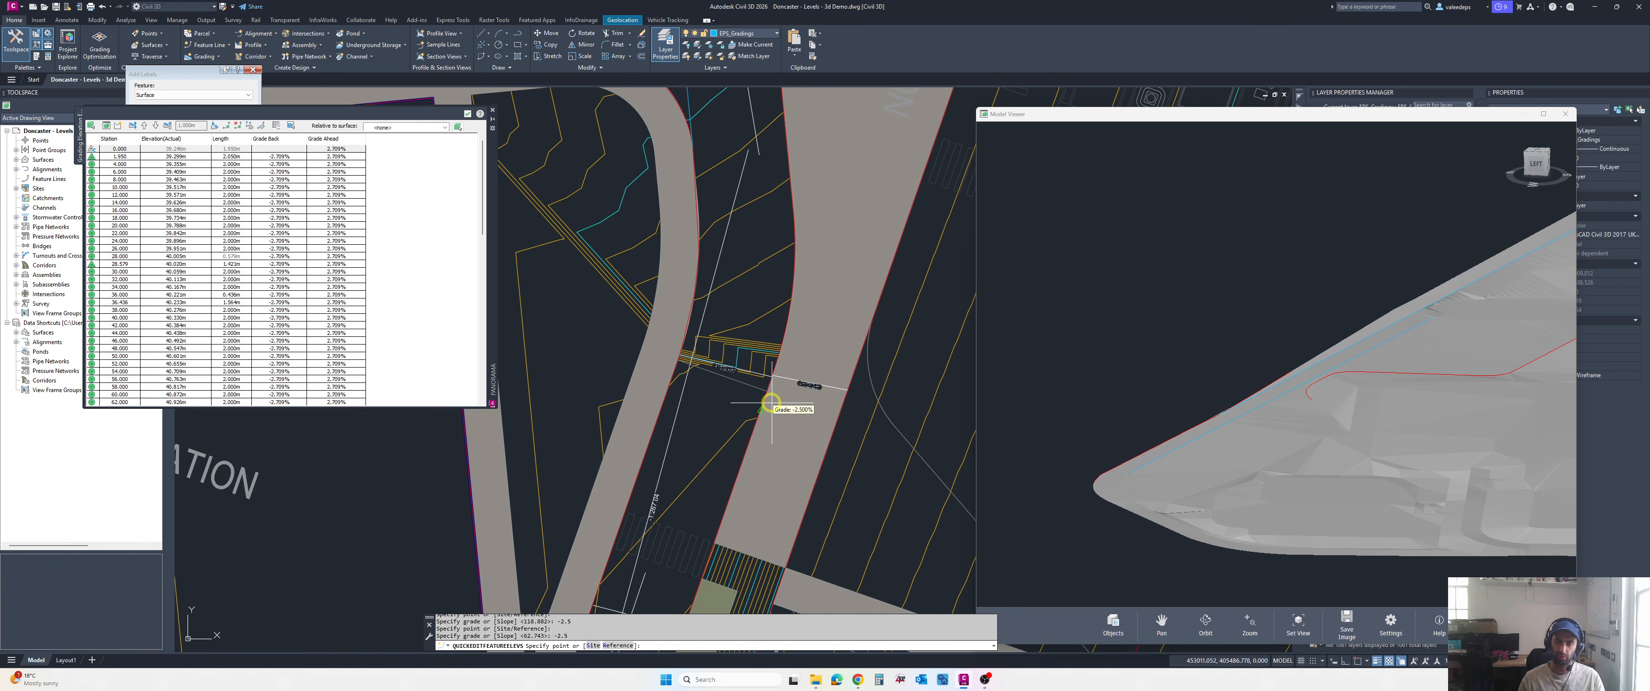
key("Escape")
scroll(772, 386, "up", 2)
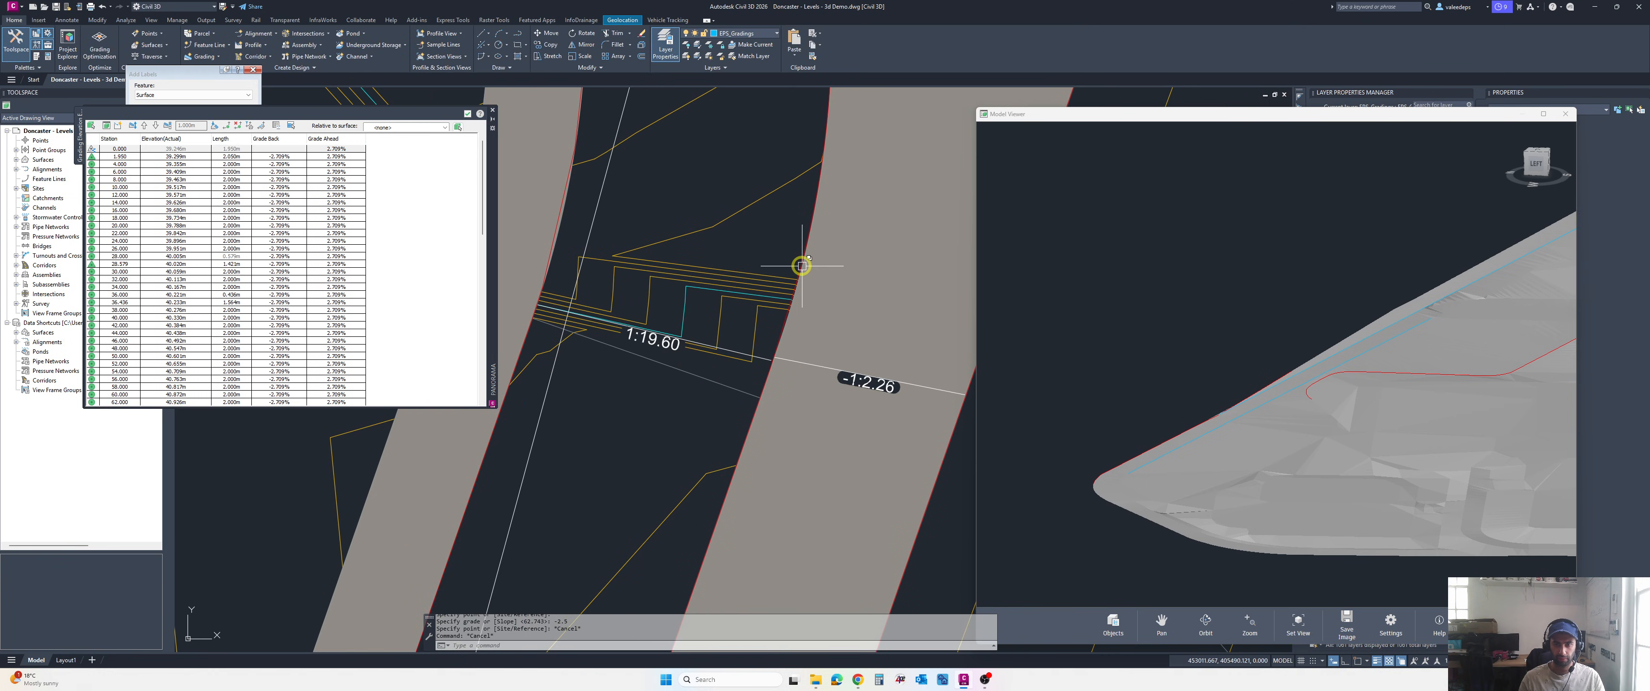
left_click(836, 288)
left_click(846, 302)
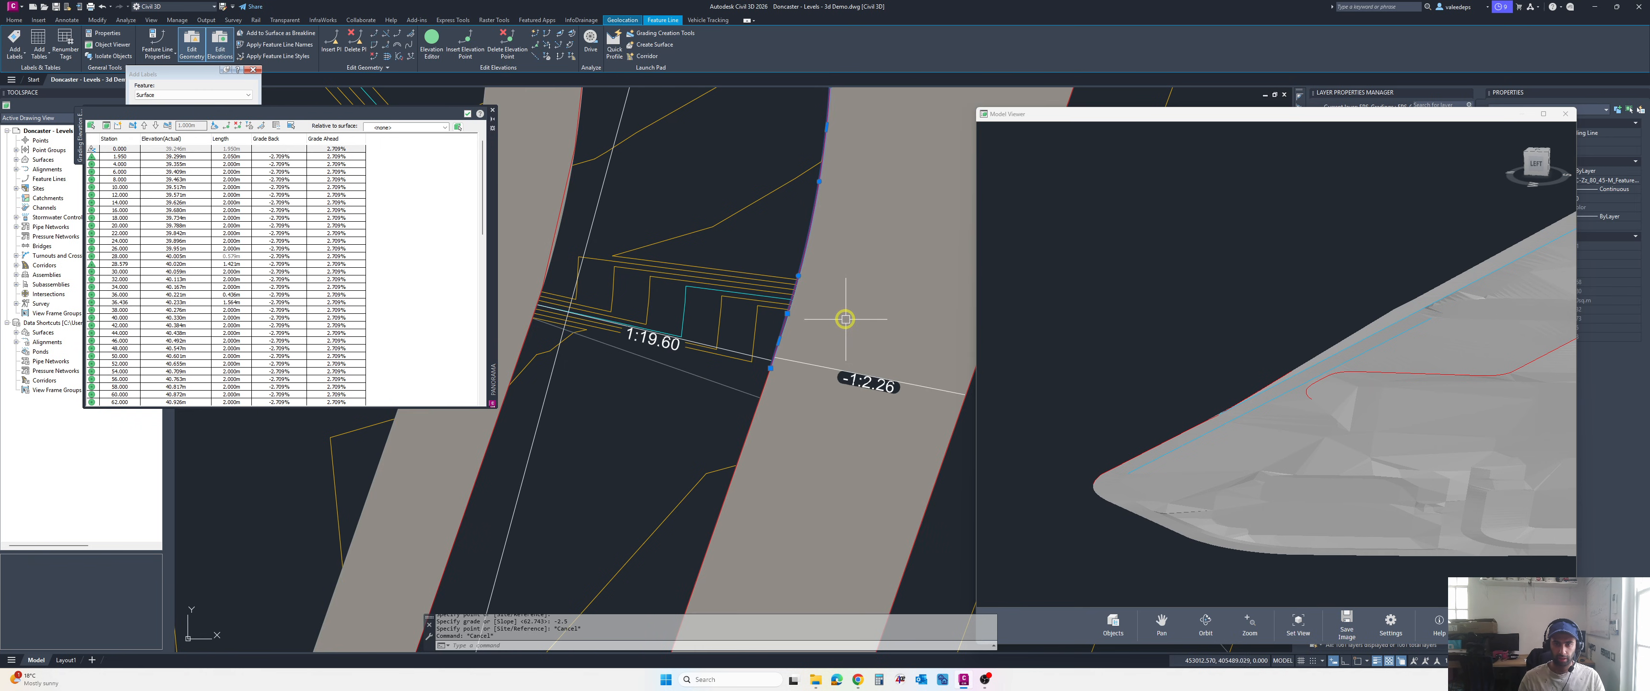
scroll(849, 318, "down", 2)
right_click(781, 251)
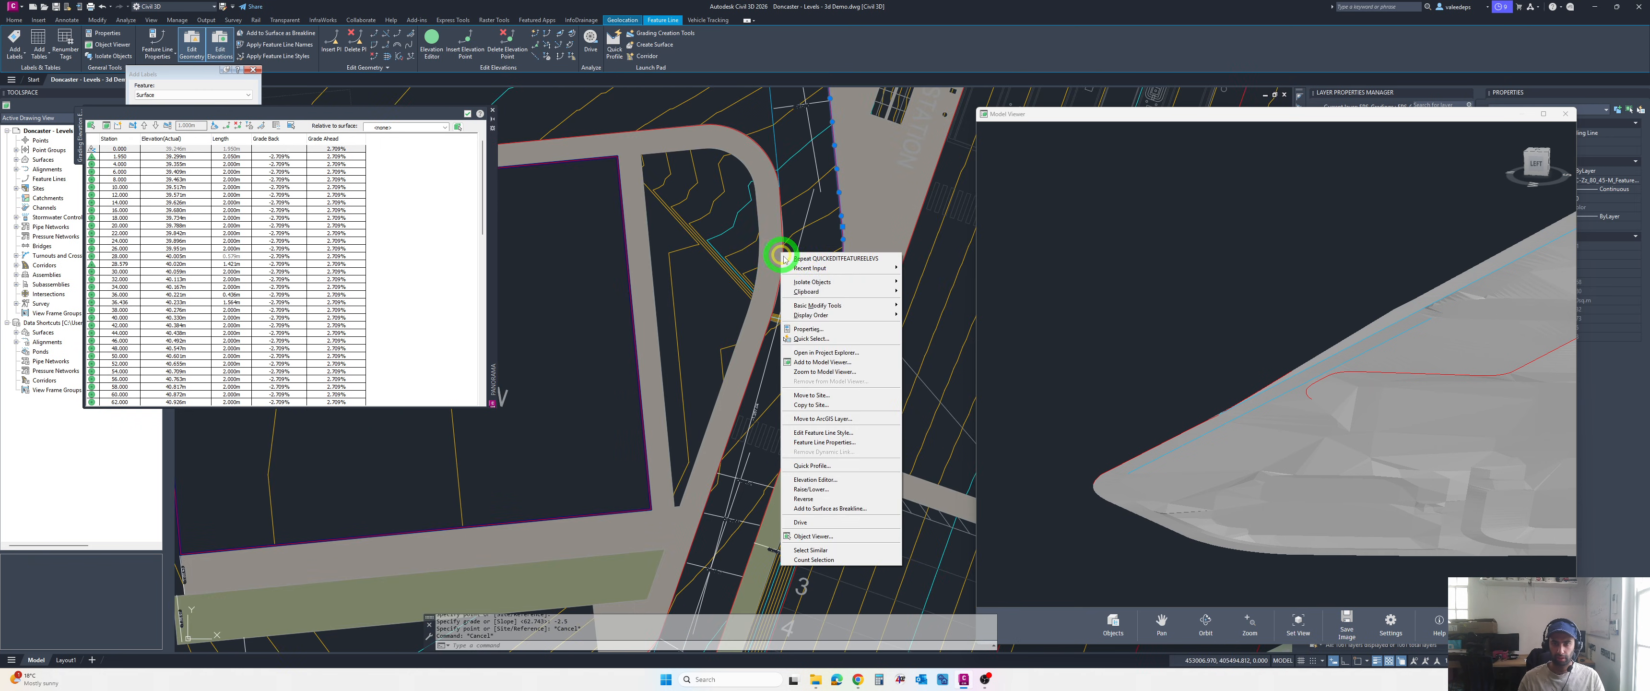
left_click(826, 360)
- Examine the added kerb feature line against the surface in the model viewer, around its end beside the primary substation
scroll(1310, 440, "down", 2)
middle_click_drag(1310, 441, 1156, 437)
left_click_drag(1155, 437, 1181, 386)
scroll(1243, 350, "up", 5)
left_click_drag(1154, 297, 1180, 260)
left_click_drag(1185, 311, 1194, 336)
scroll(1194, 335, "up", 5)
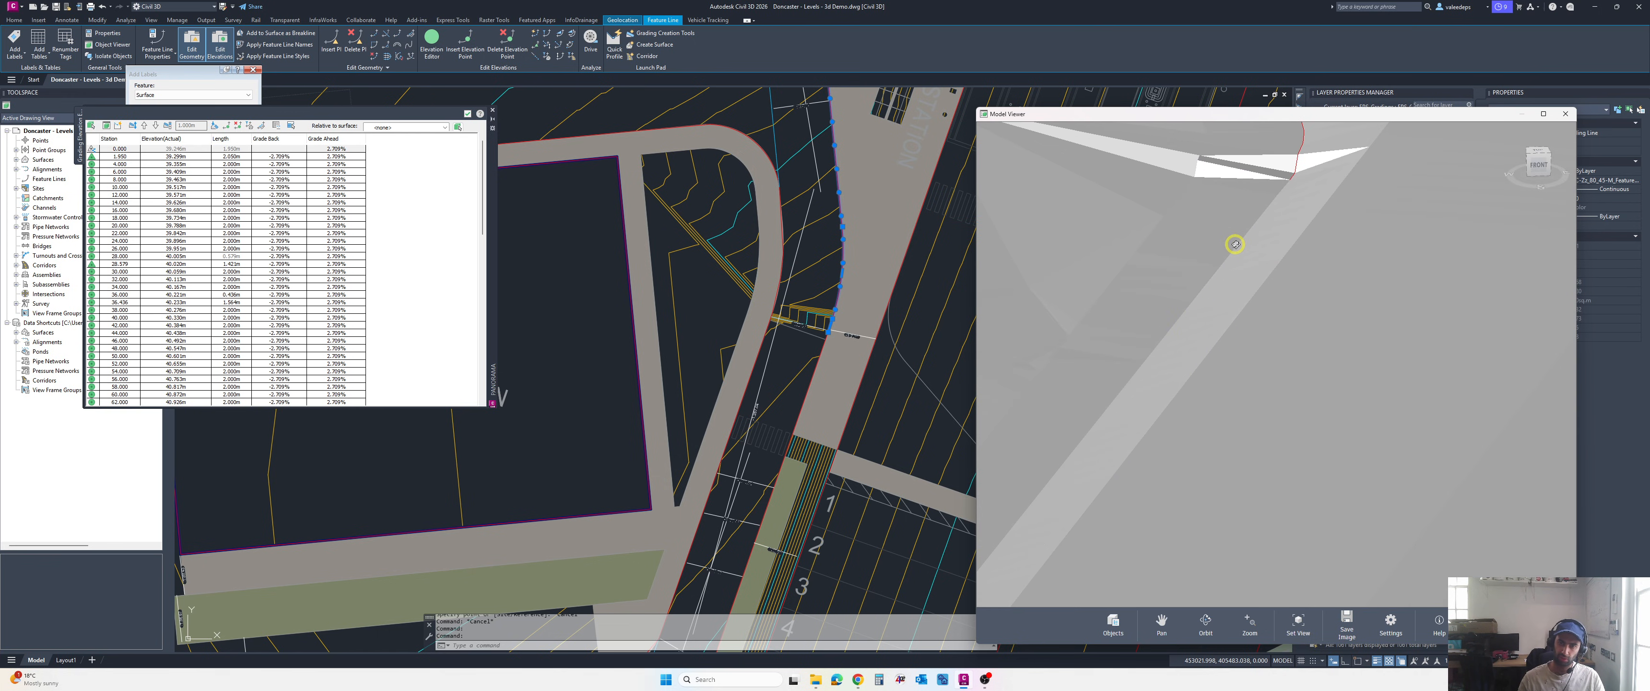
scroll(1208, 314, "down", 3)
scroll(1242, 285, "up", 7)
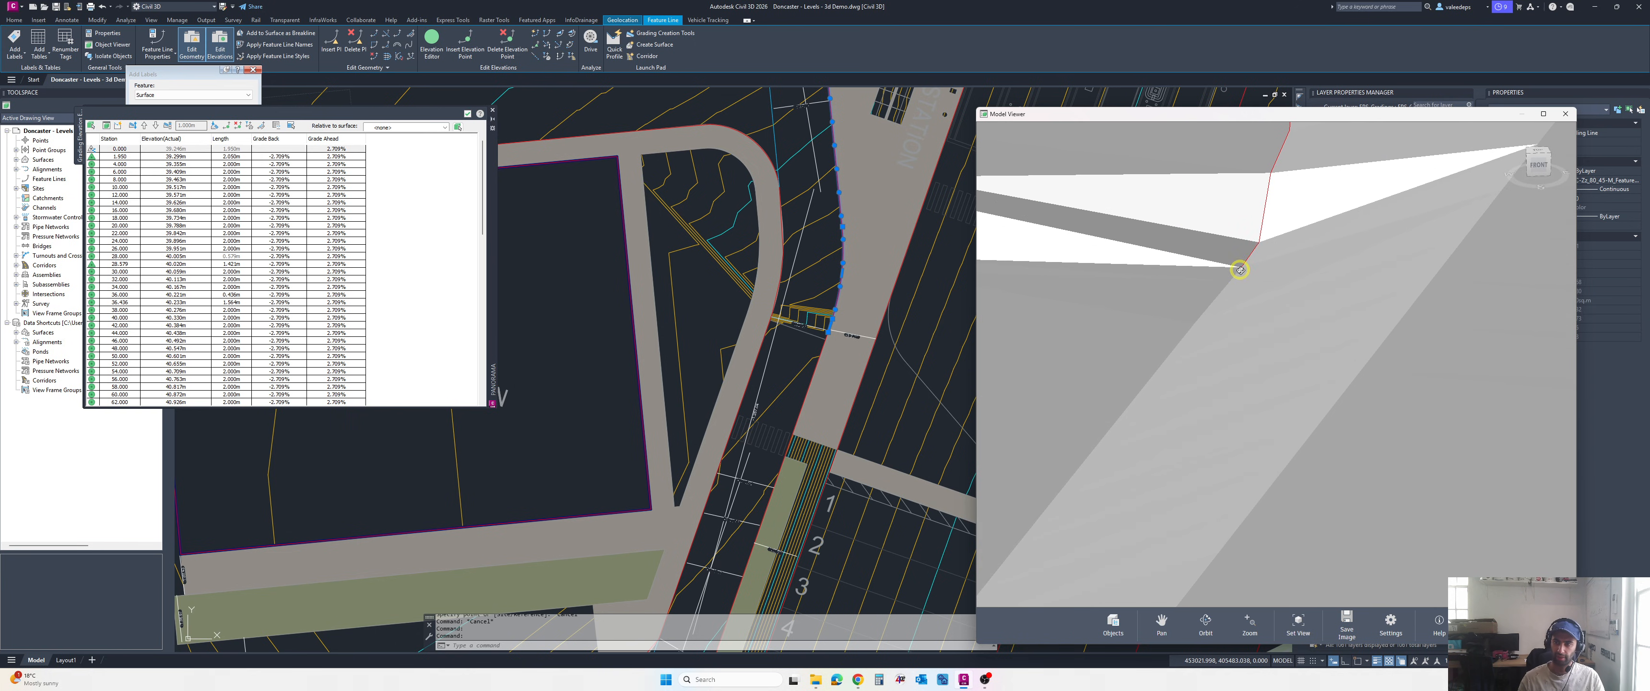
scroll(1241, 270, "down", 7)
scroll(1230, 261, "up", 3)
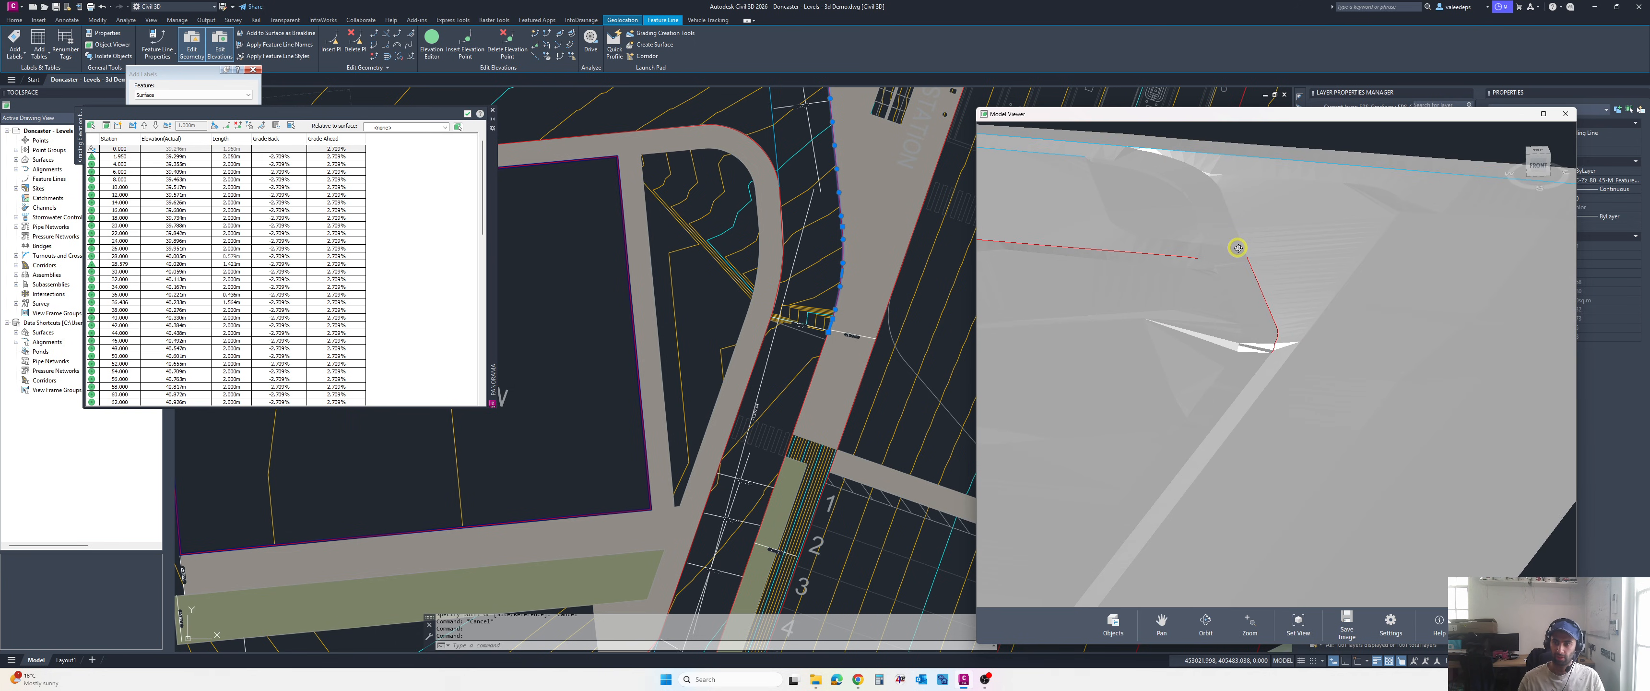
scroll(823, 389, "down", 2)
middle_click_drag(850, 344, 810, 378)
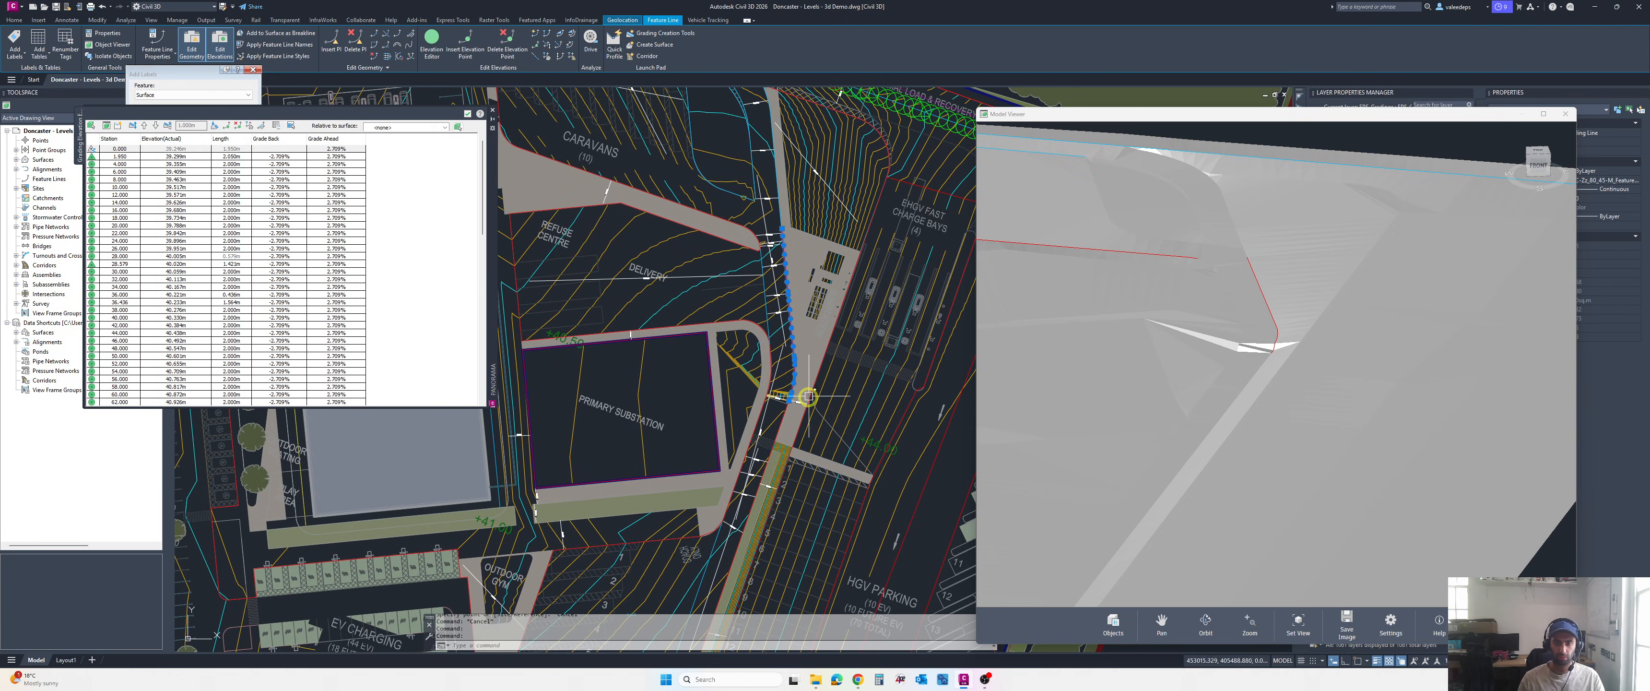
- Open the selected kerb feature line in the Elevation Editor and locate its first and last points in the drawing and model
scroll(810, 399, "up", 2)
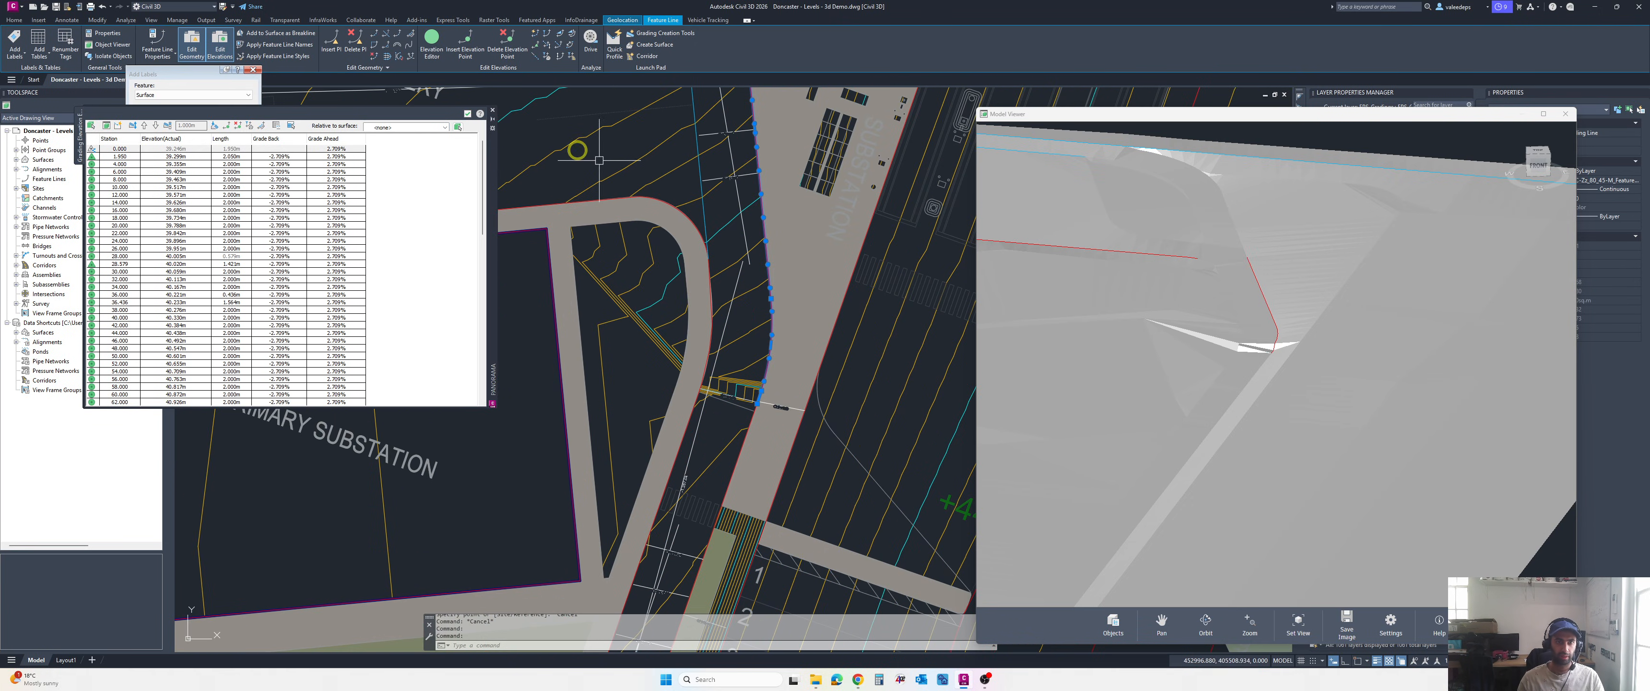
left_click(439, 53)
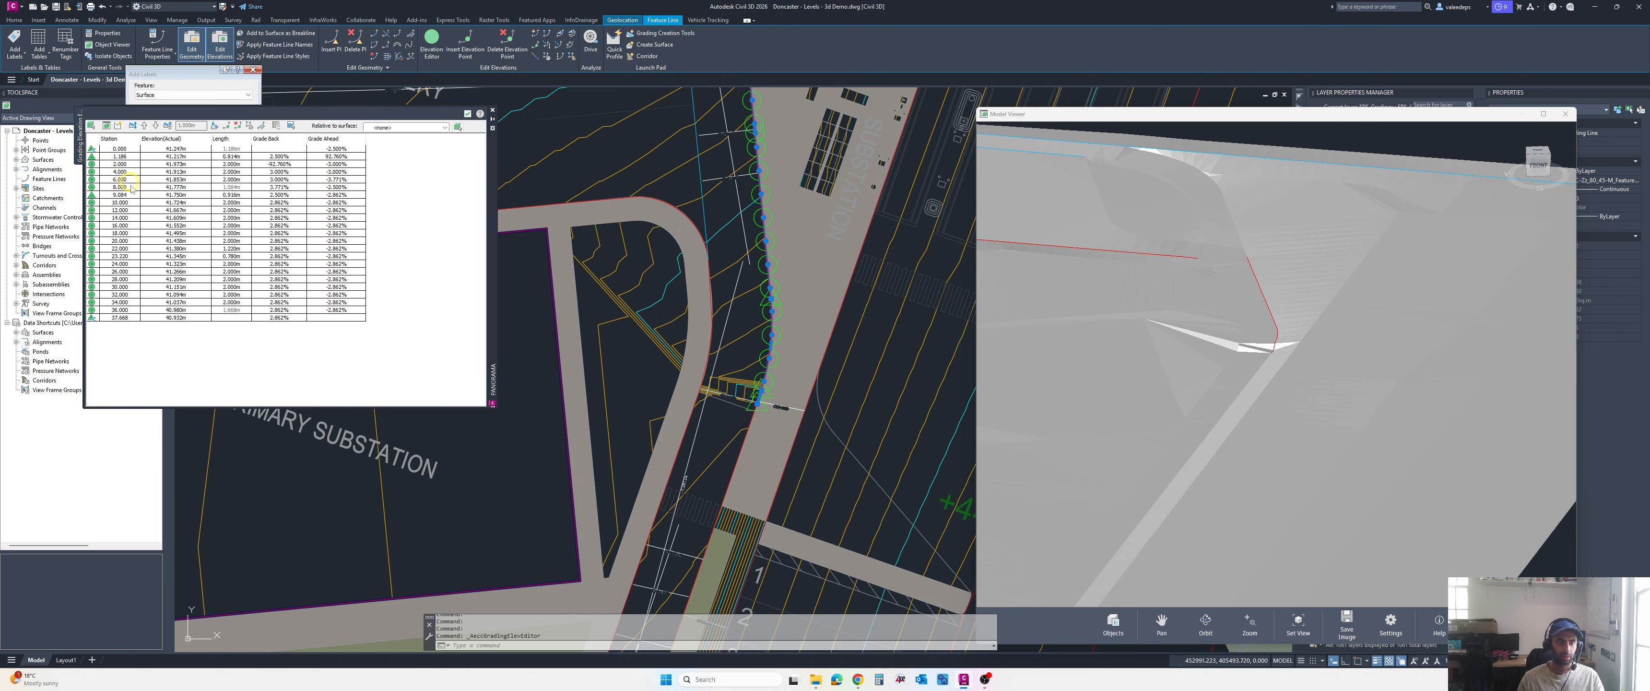
left_click(172, 318)
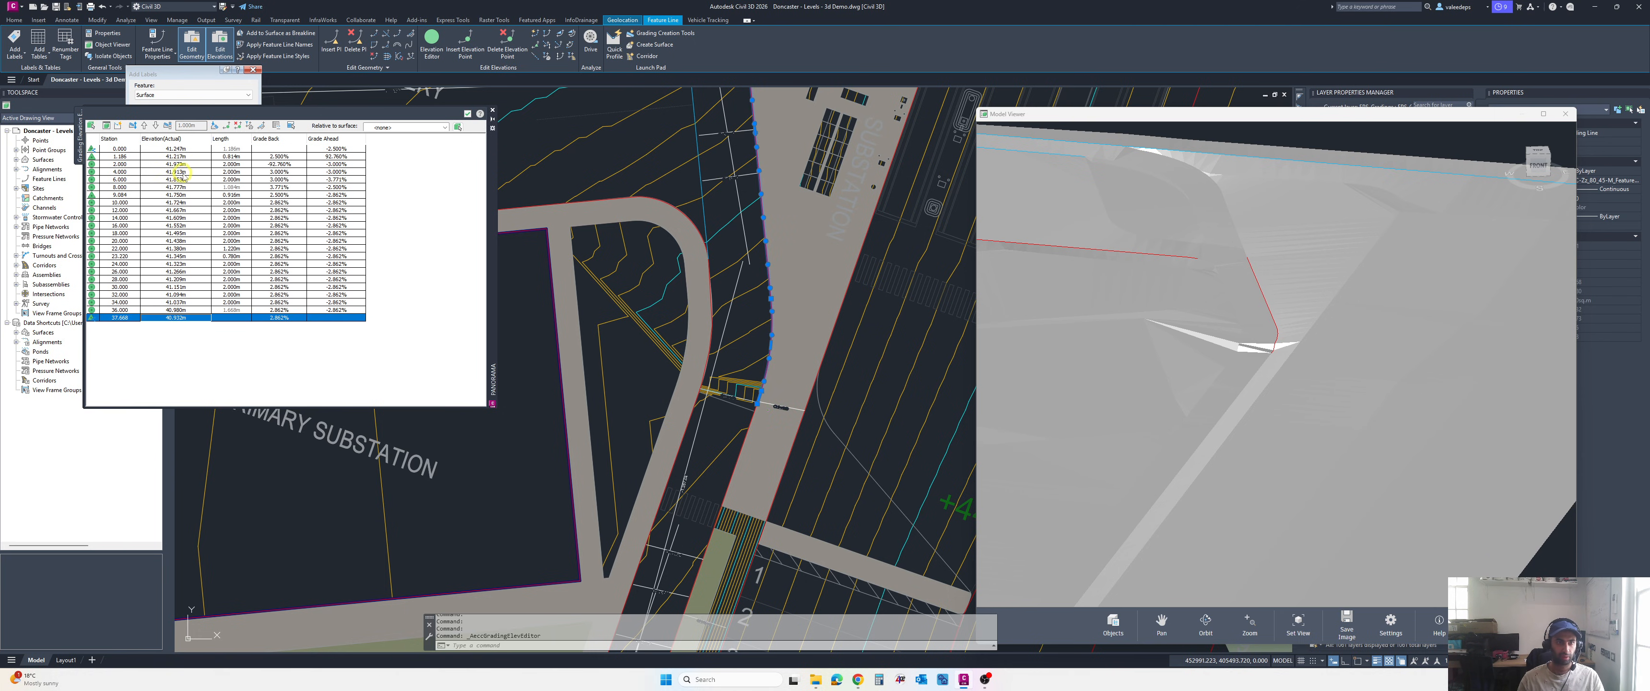
left_click(175, 149)
scroll(735, 420, "up", 5)
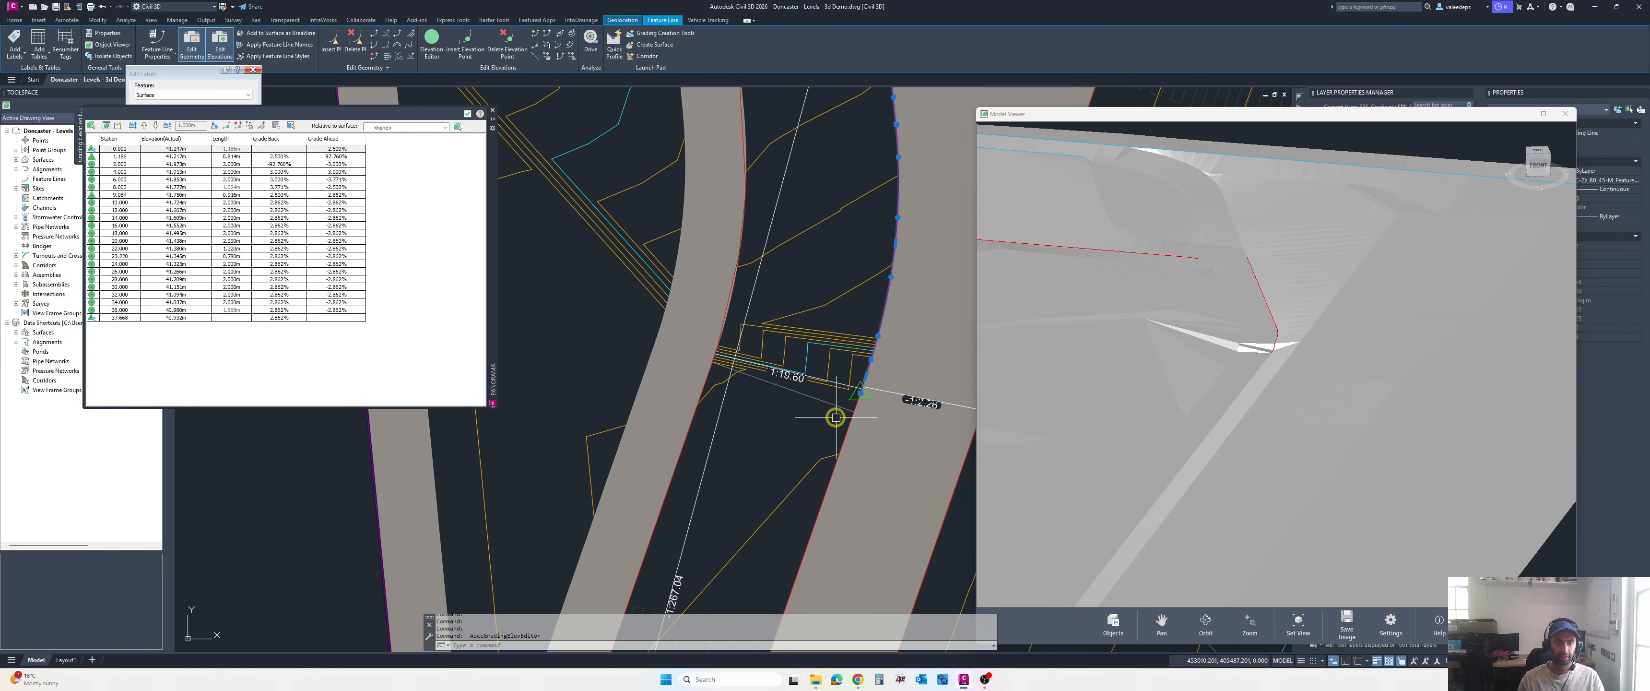
scroll(751, 415, "up", 2)
scroll(1303, 344, "up", 4)
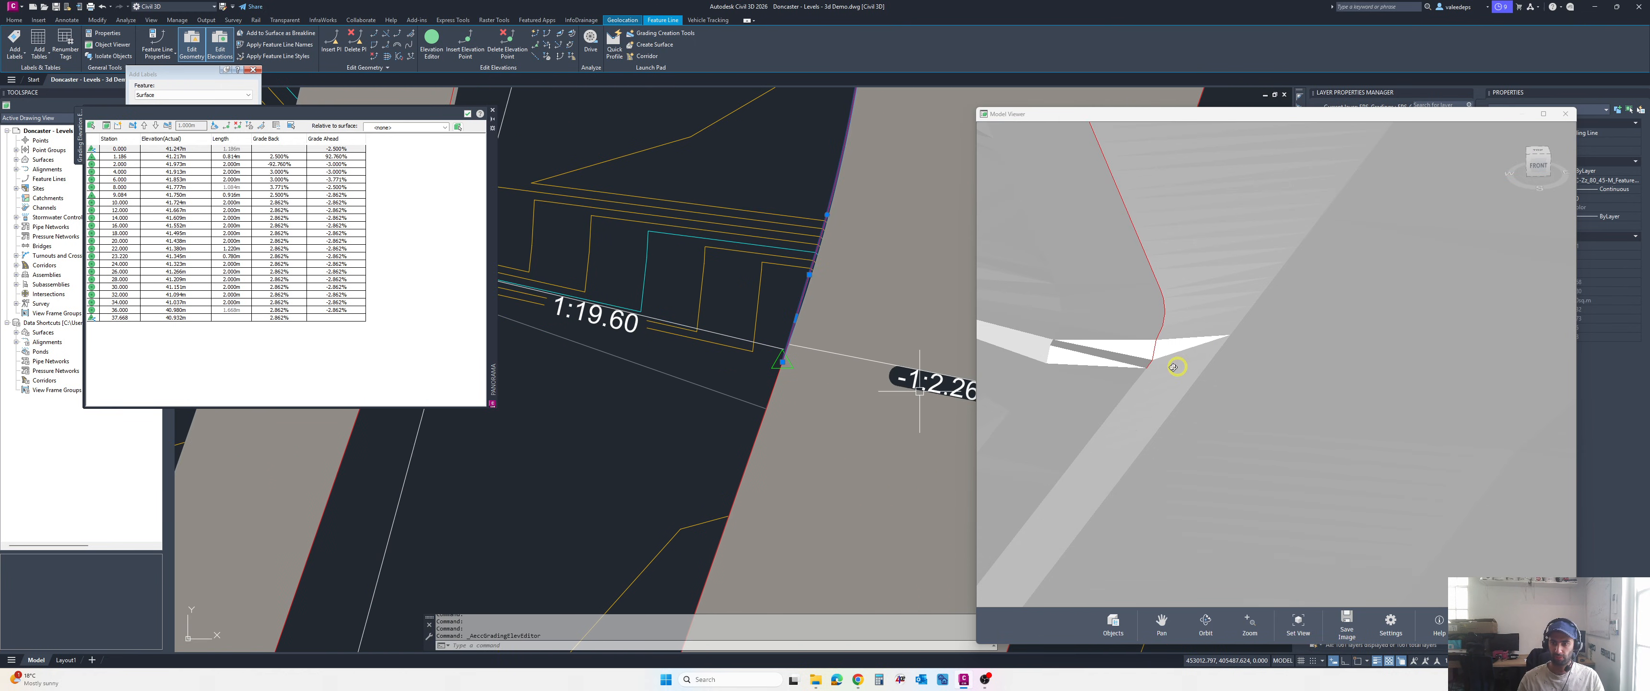
scroll(1176, 365, "up", 3)
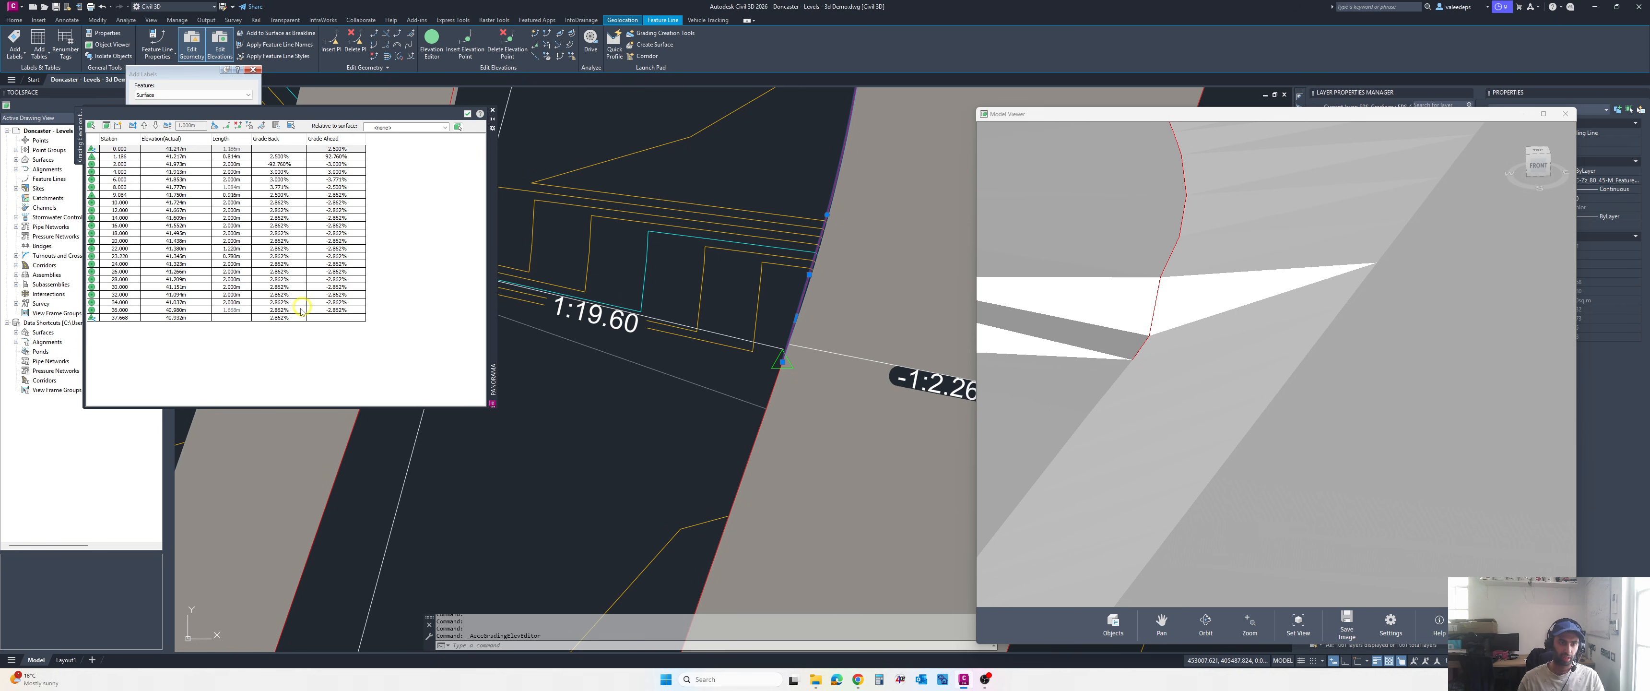
- Flatten the kerb feature line to a constant grade between its first and last elevation points, then deselect it
left_click(180, 317, "shift")
scroll(749, 349, "down", 6)
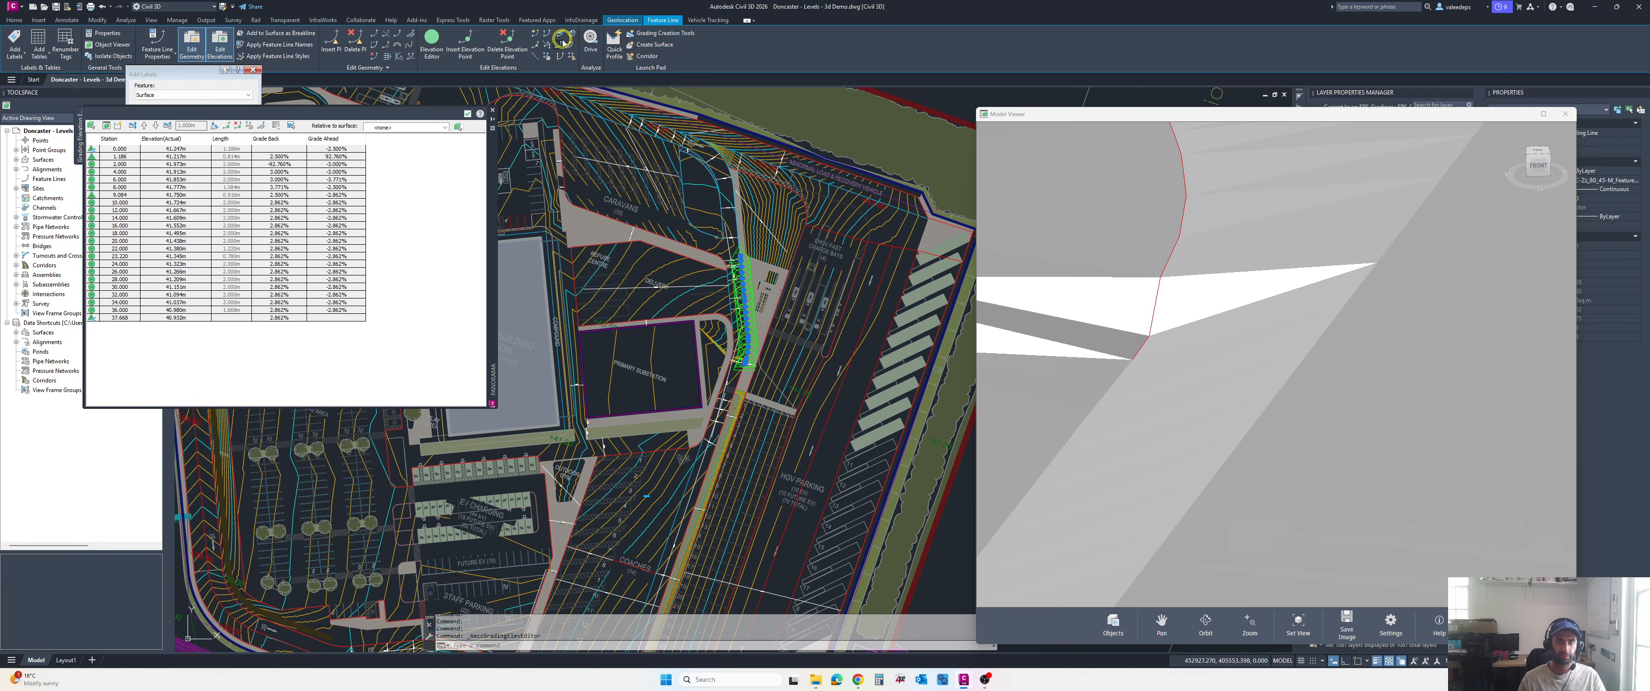
left_click(214, 125)
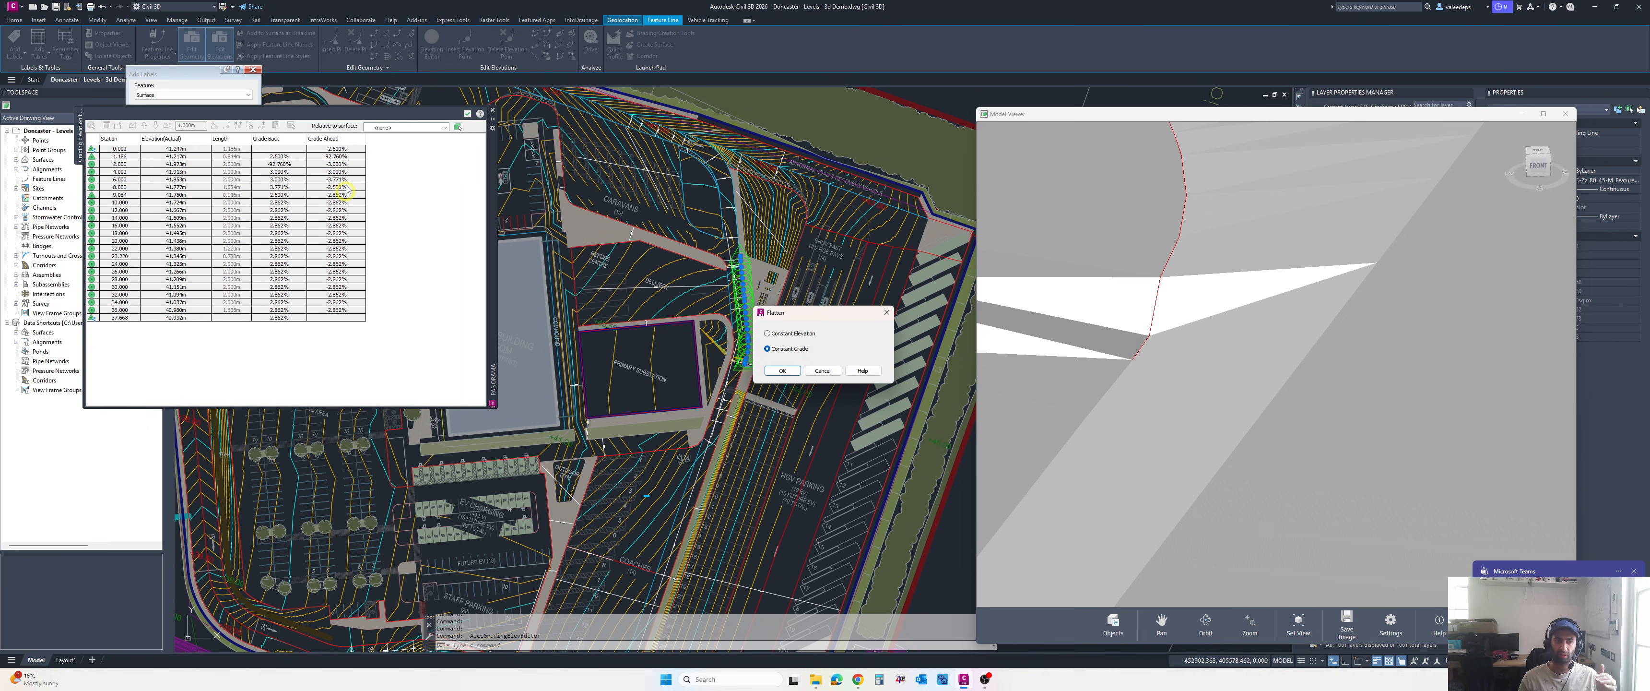
left_click(783, 370)
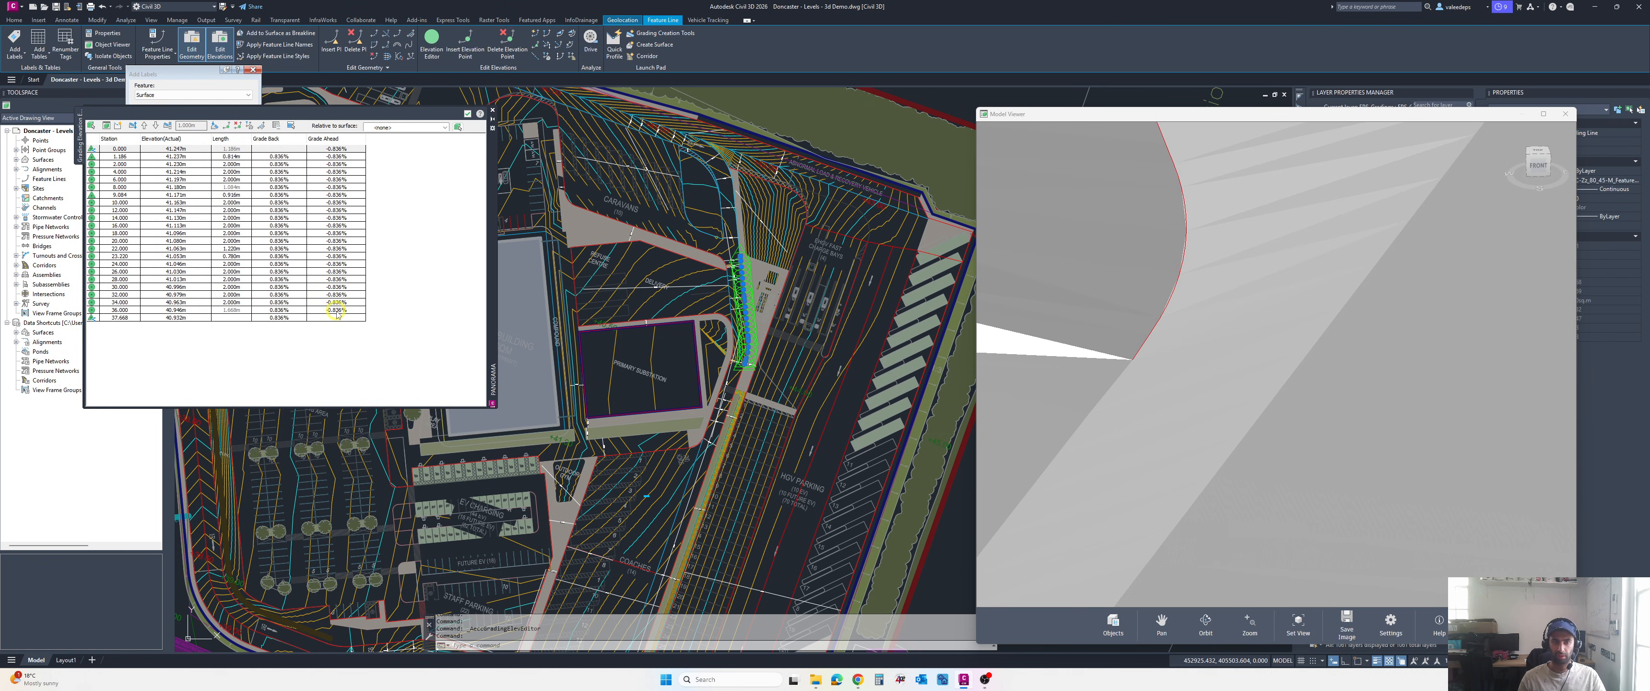
left_click_drag(1198, 324, 1153, 359)
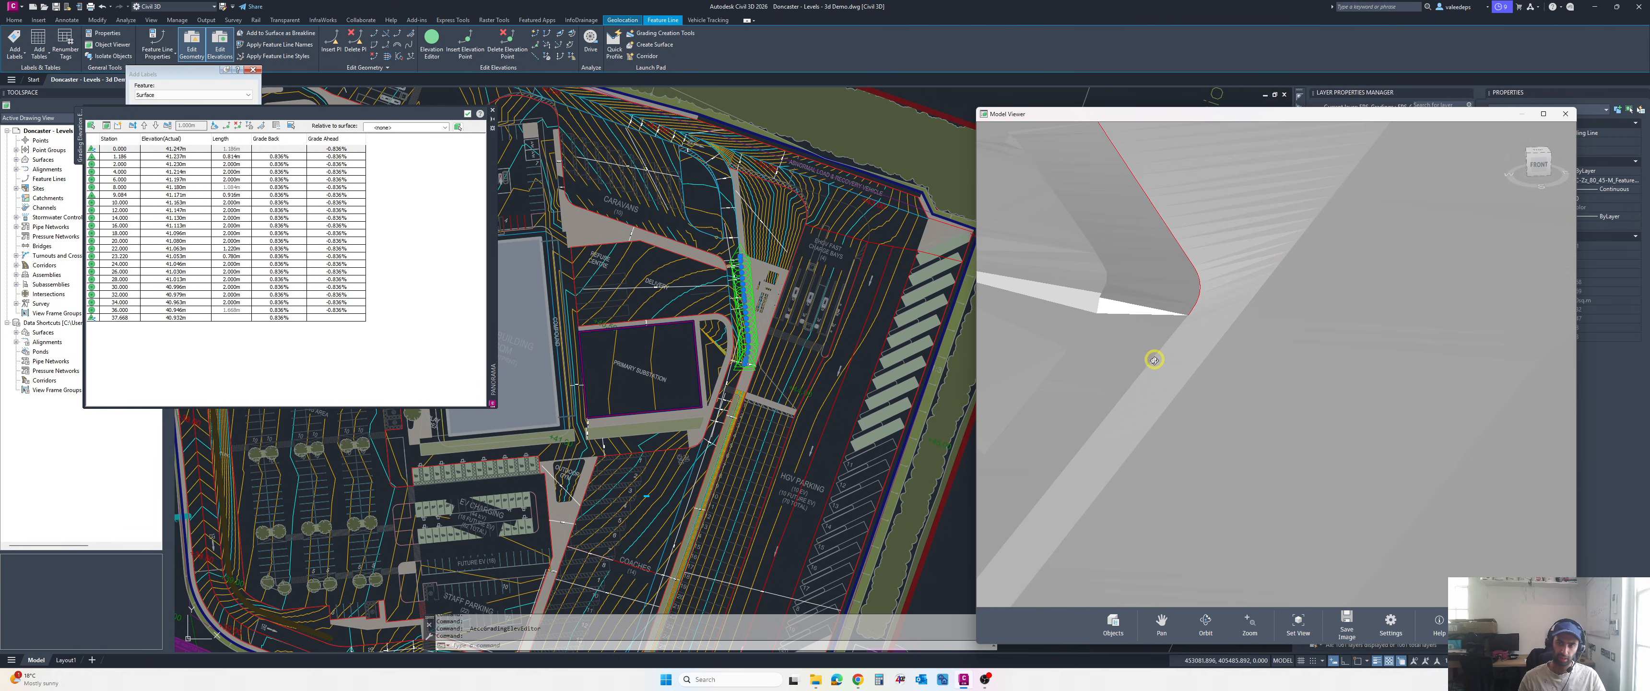
key("Escape")
- Show the opposite kerb feature line, at the 1:19.81 slope label, in the model viewer and inspect its end
scroll(743, 349, "up", 5)
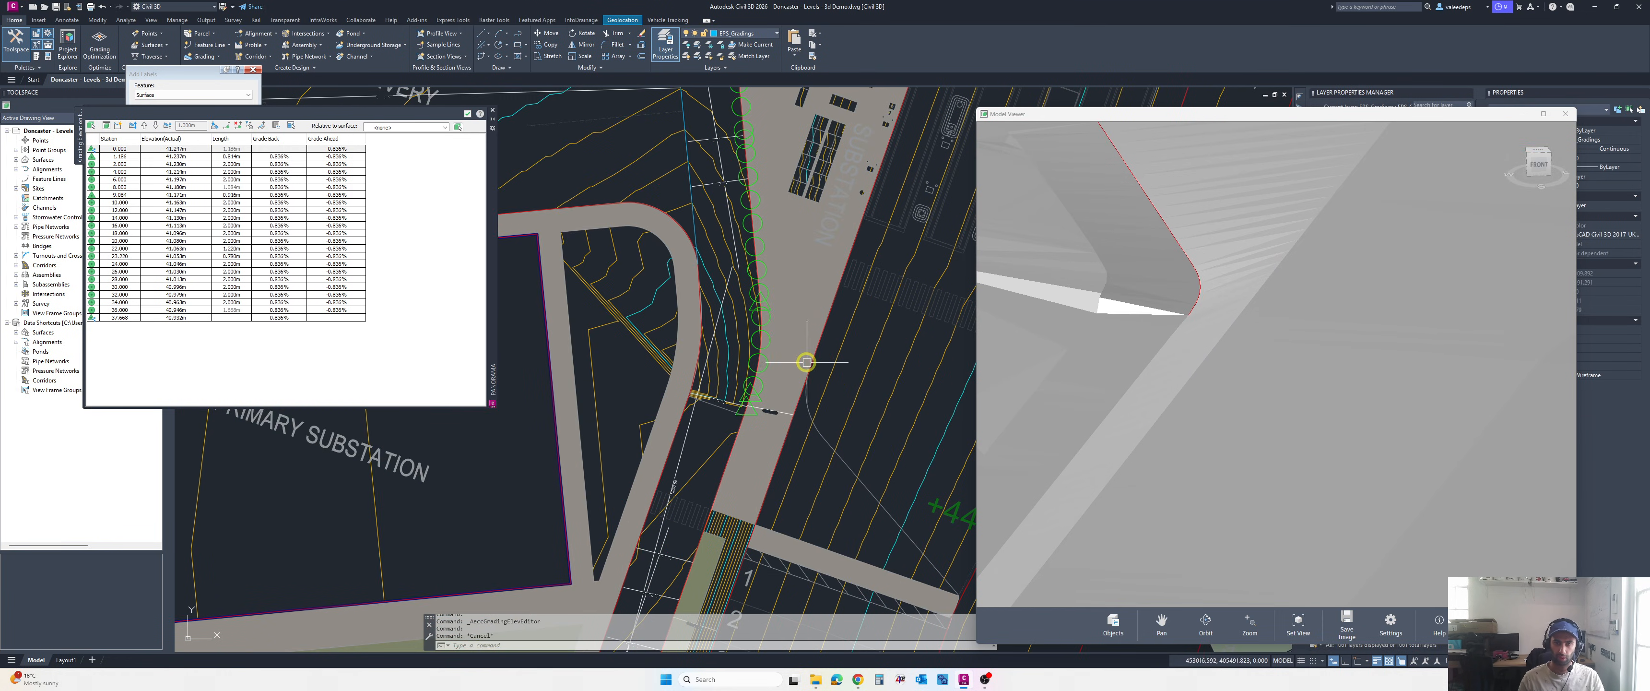
scroll(705, 359, "up", 3)
key("Escape")
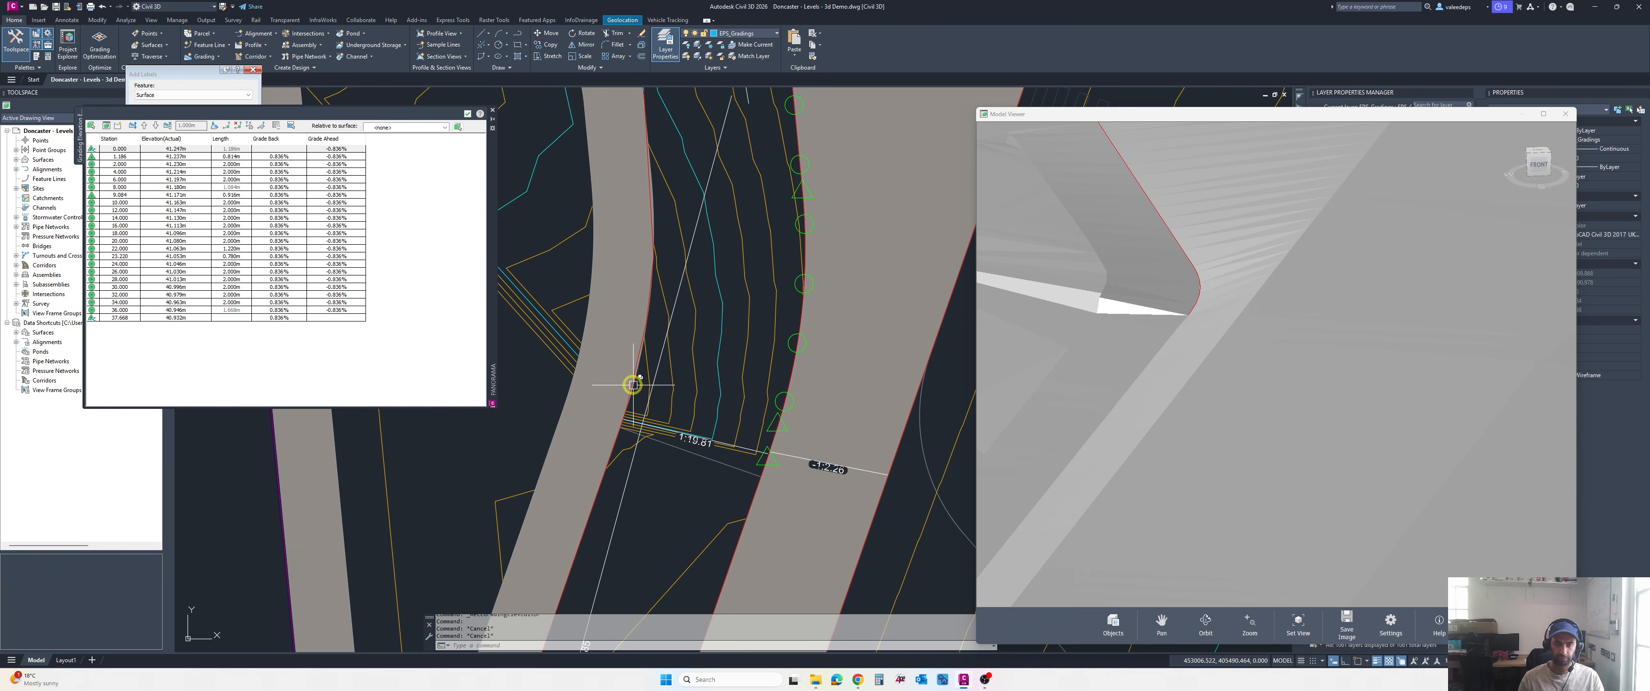
left_click(632, 384)
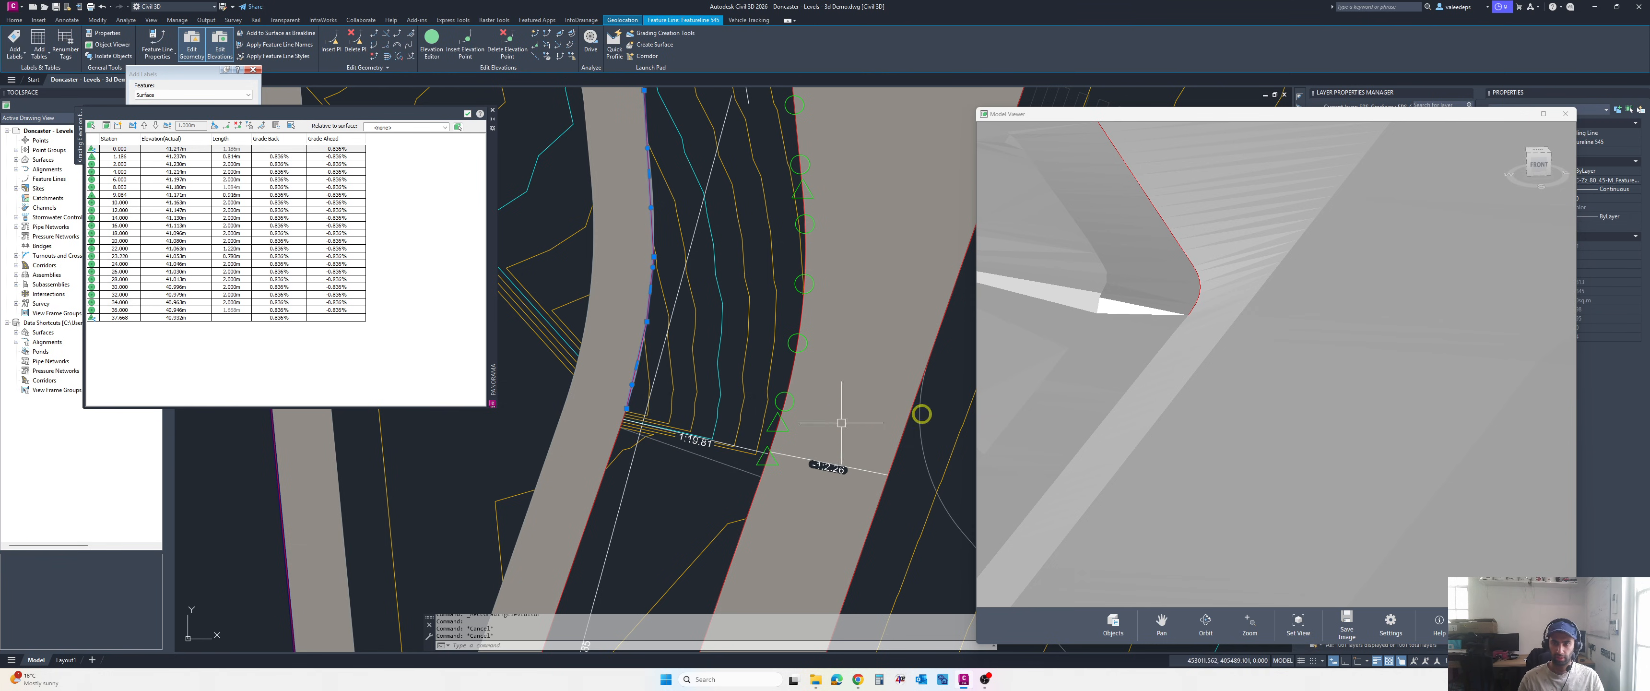
right_click(741, 354)
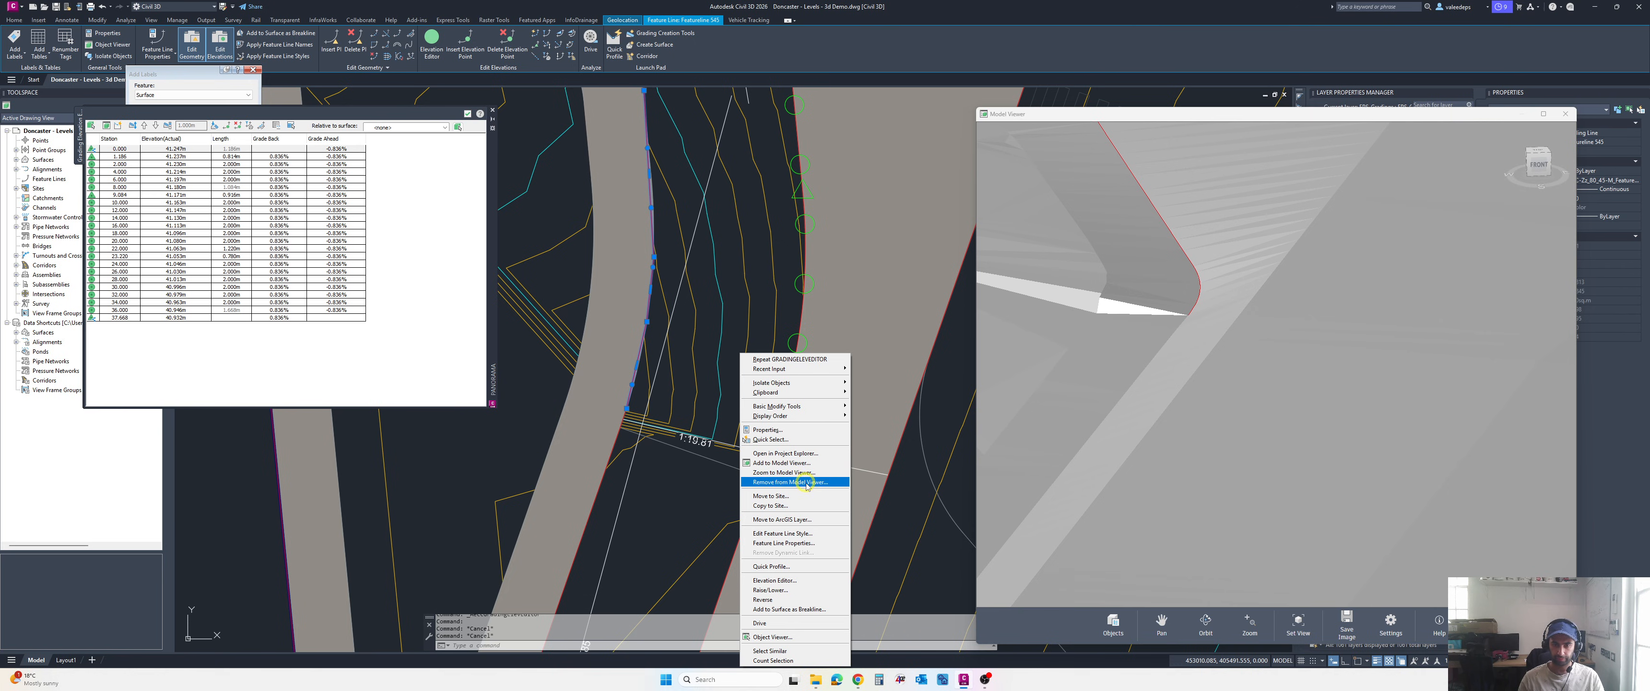
left_click(794, 472)
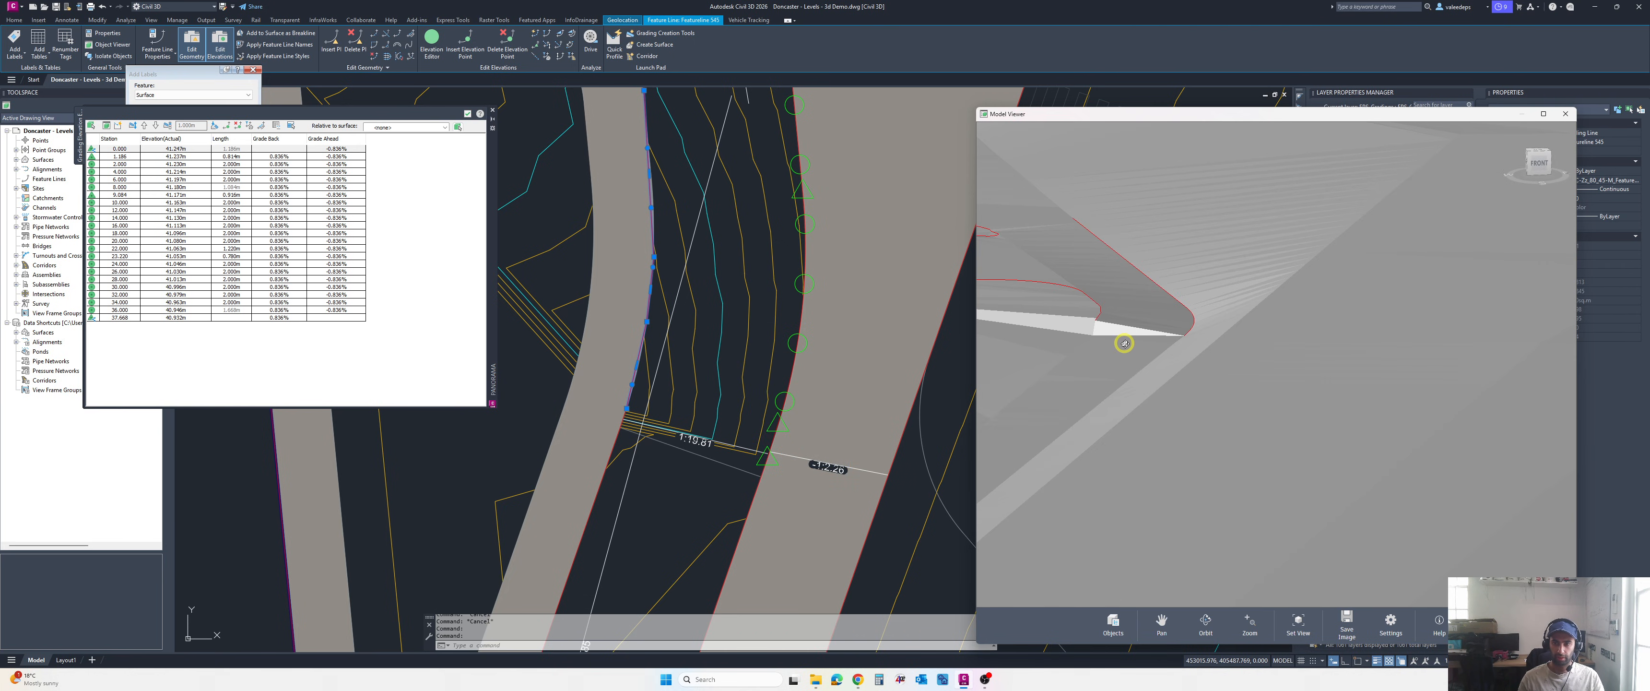
scroll(1104, 313, "up", 3)
left_click_drag(1075, 332, 1094, 331)
scroll(743, 413, "up", 1)
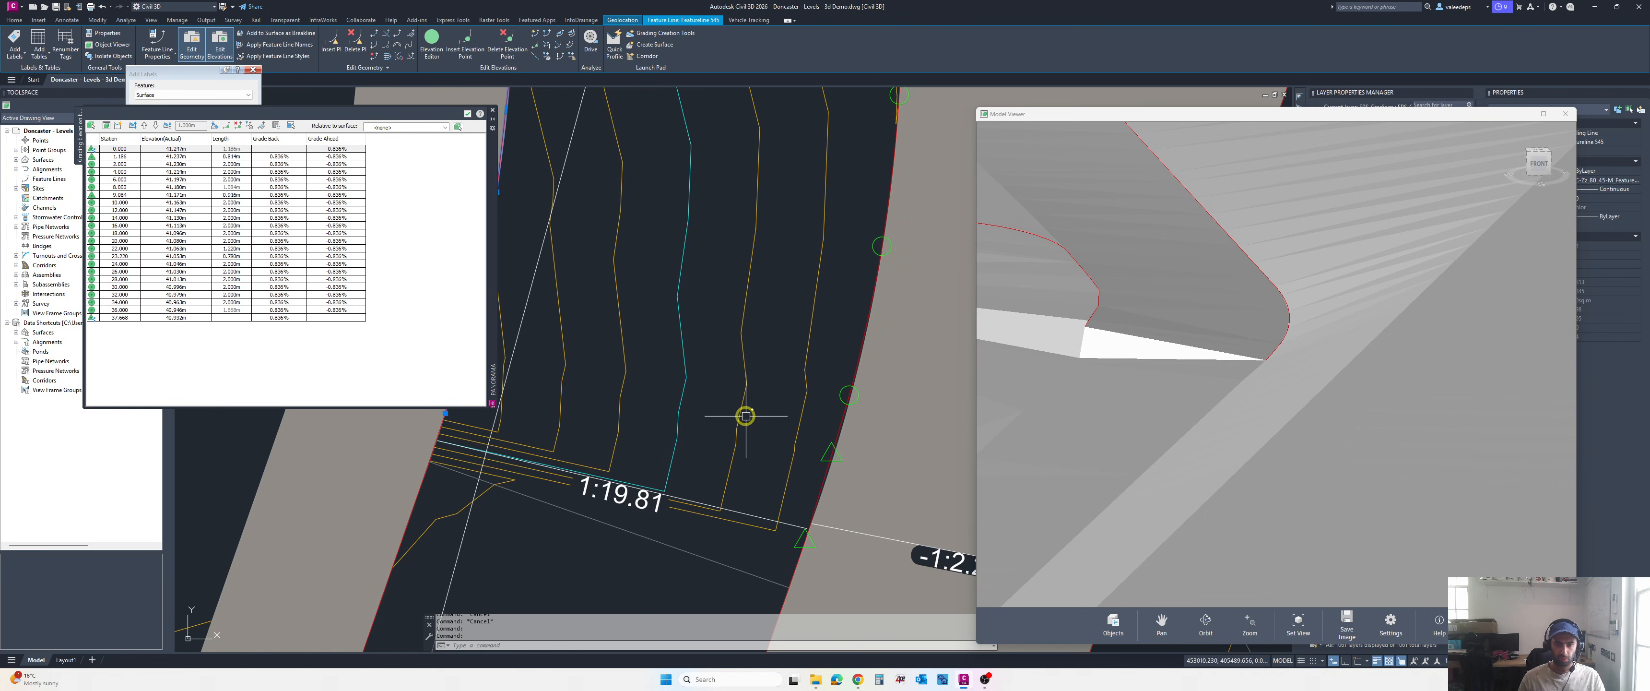
- Compare both kerb feature line ends at the 1:19.81 label and set the end point on the substation side to elevation 41.147
scroll(793, 467, "up", 1)
scroll(625, 403, "up", 1)
scroll(798, 447, "up", 1)
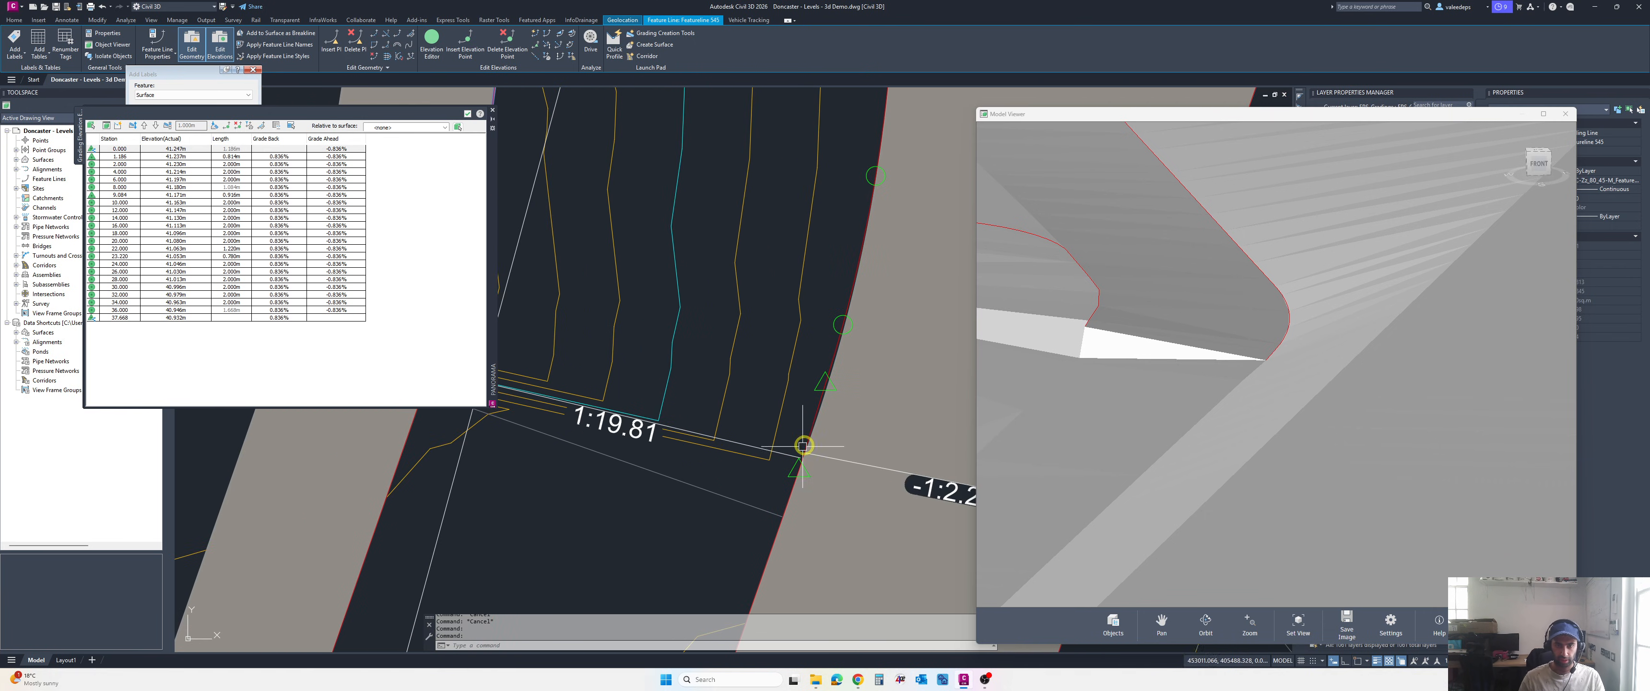
middle_click_drag(789, 437, 857, 424)
scroll(779, 433, "down", 1)
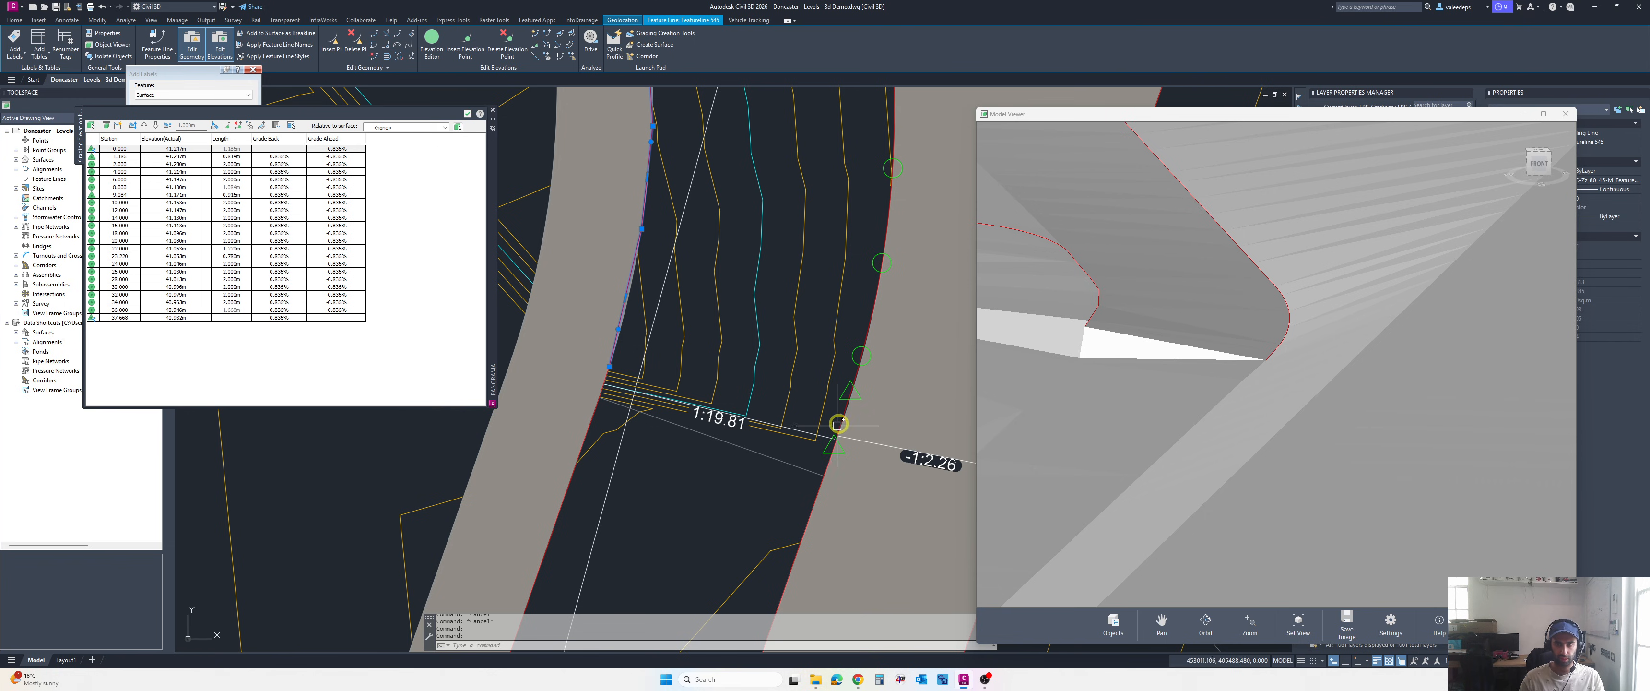
left_click(845, 416)
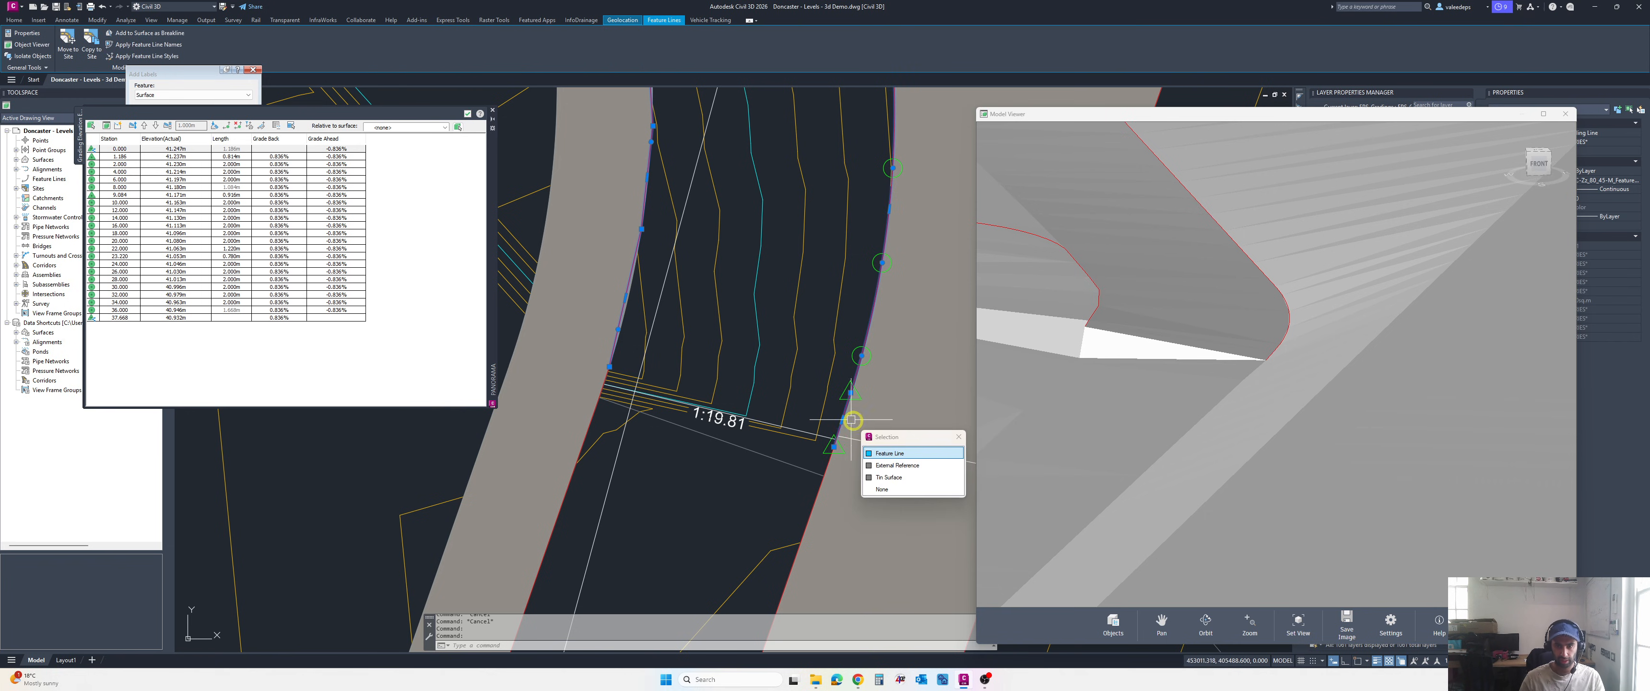
left_click(877, 452)
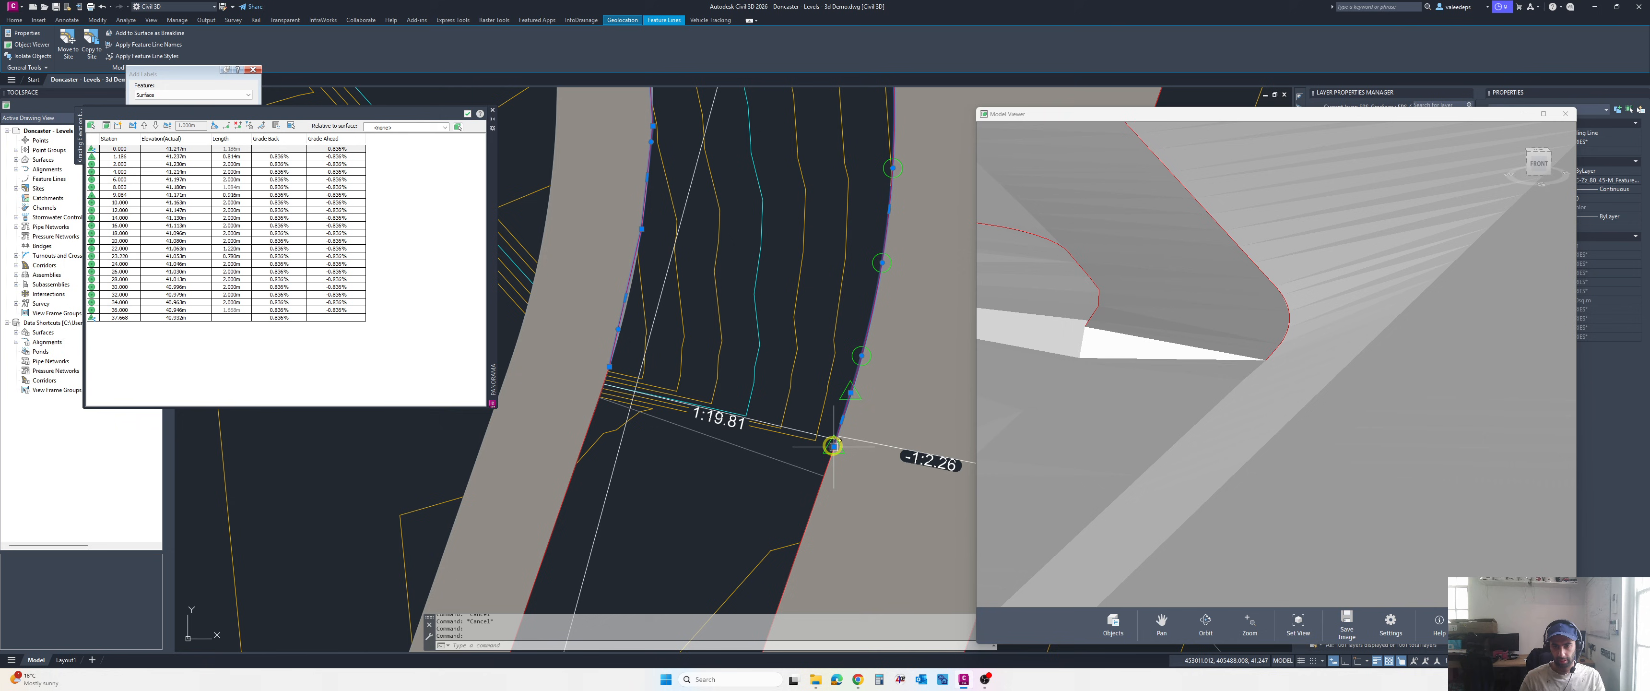
mouse_move(834, 447)
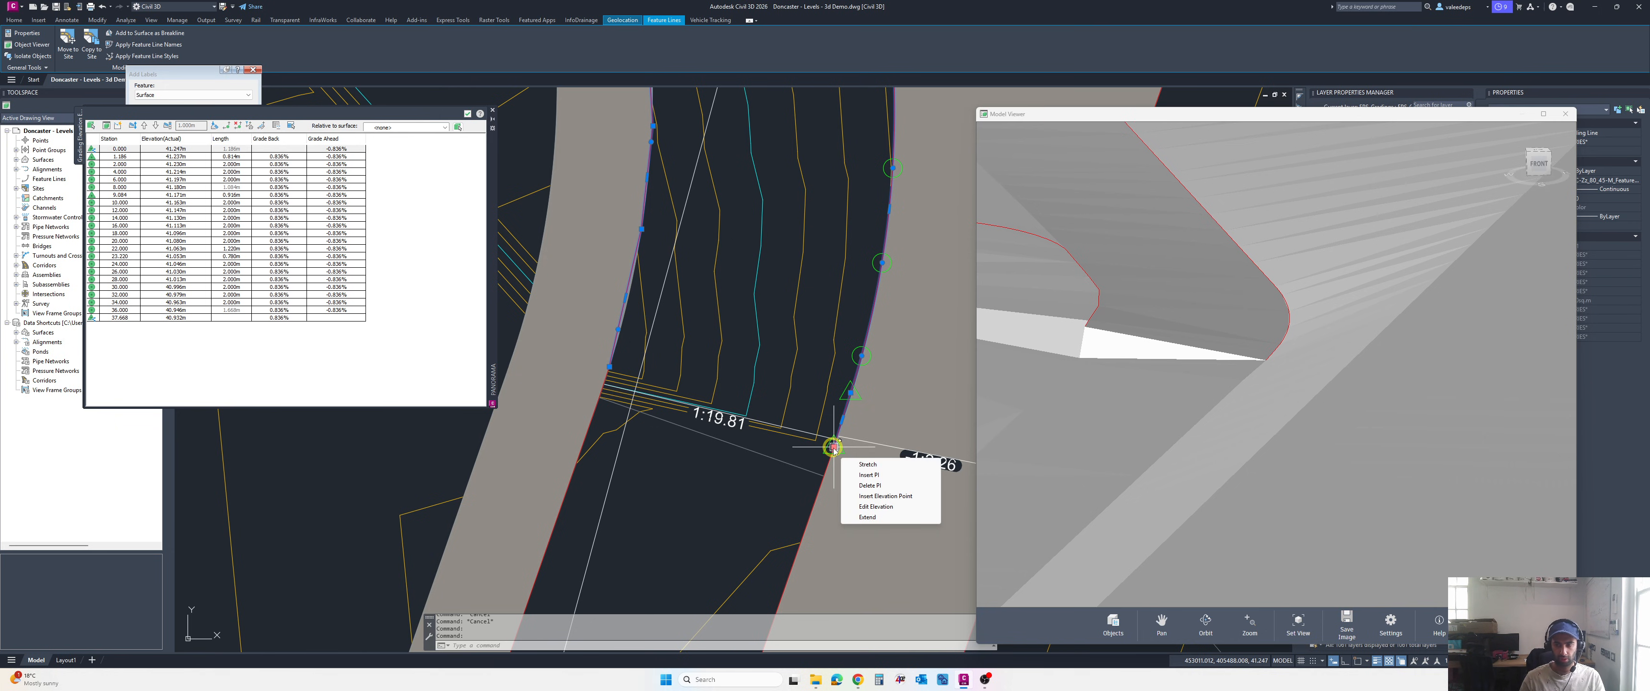
mouse_move(609, 367)
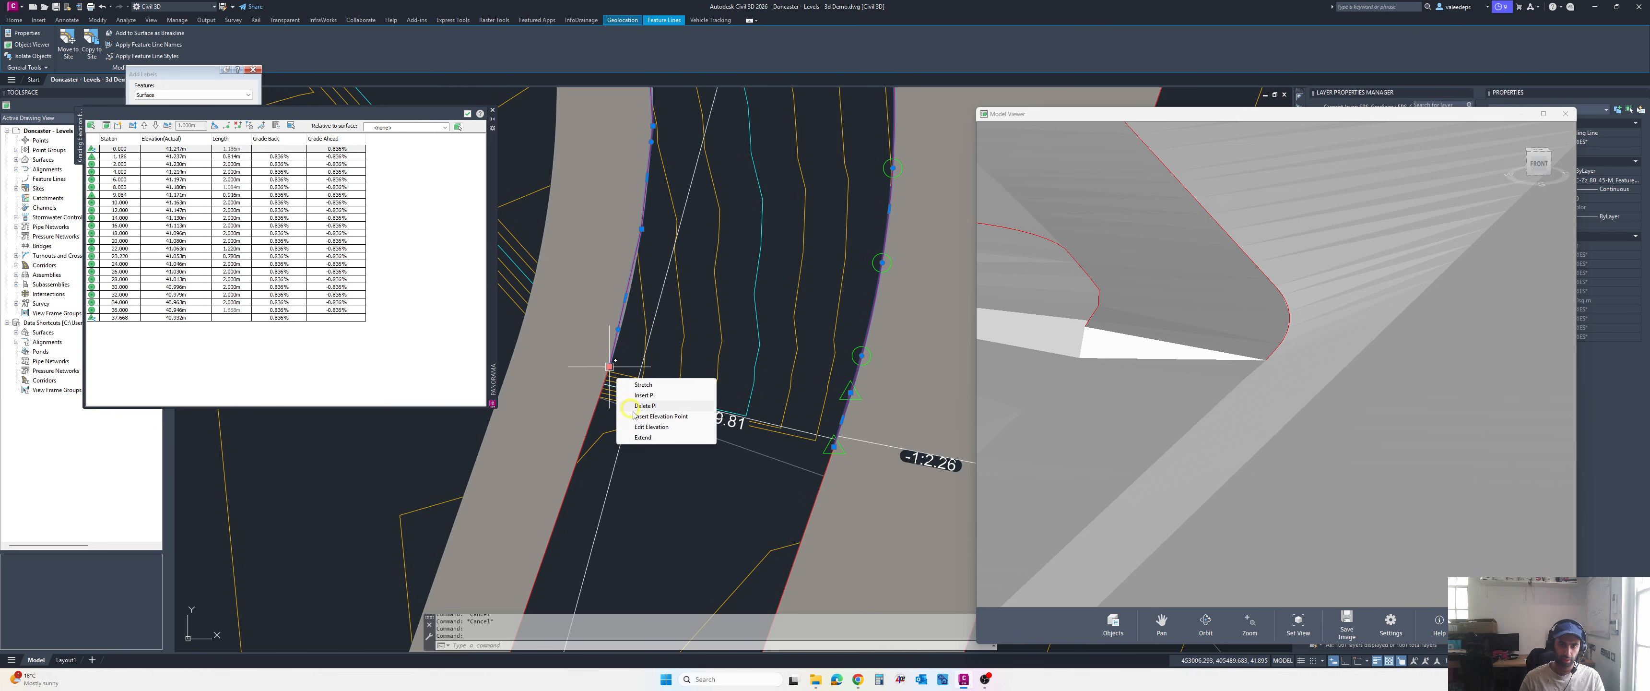
left_click(635, 416)
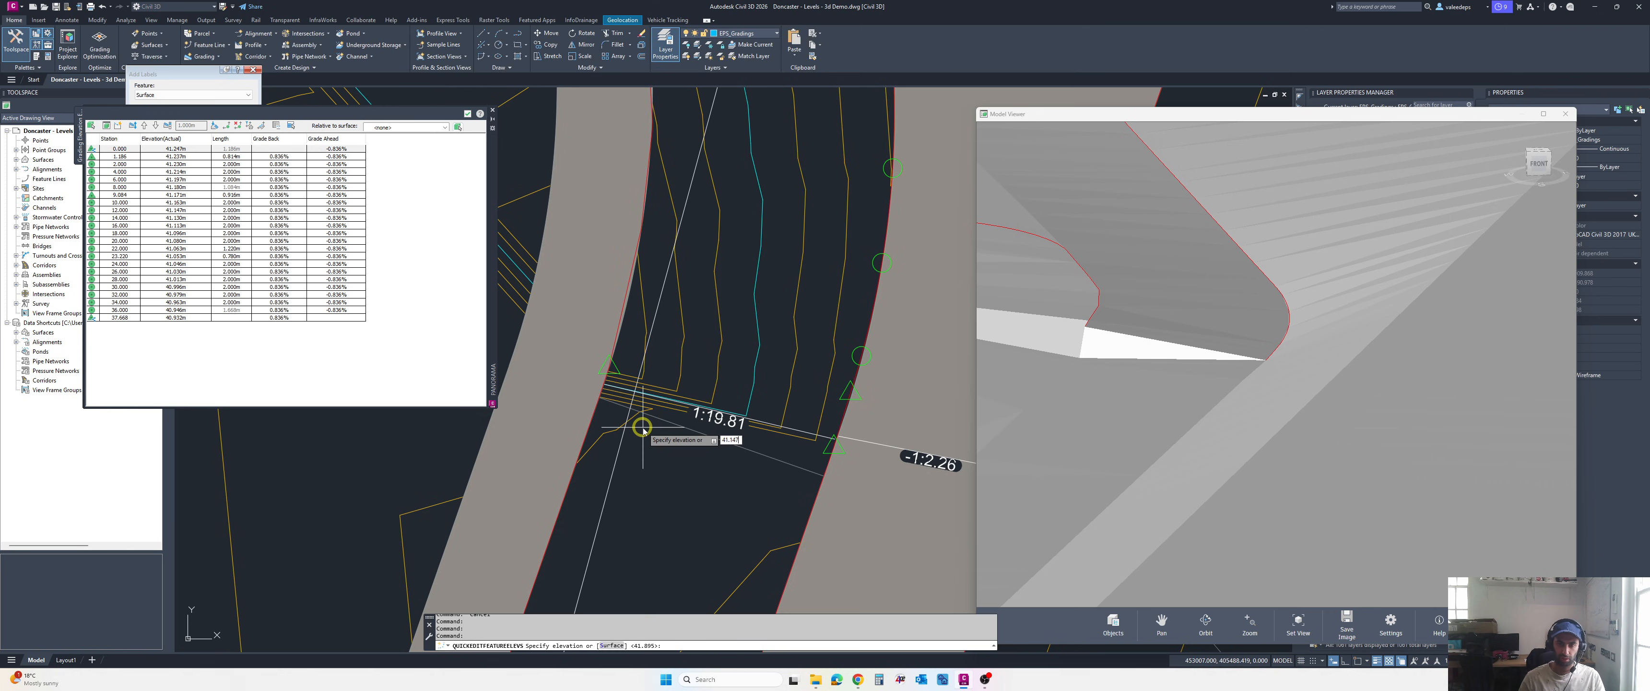
key("Return")
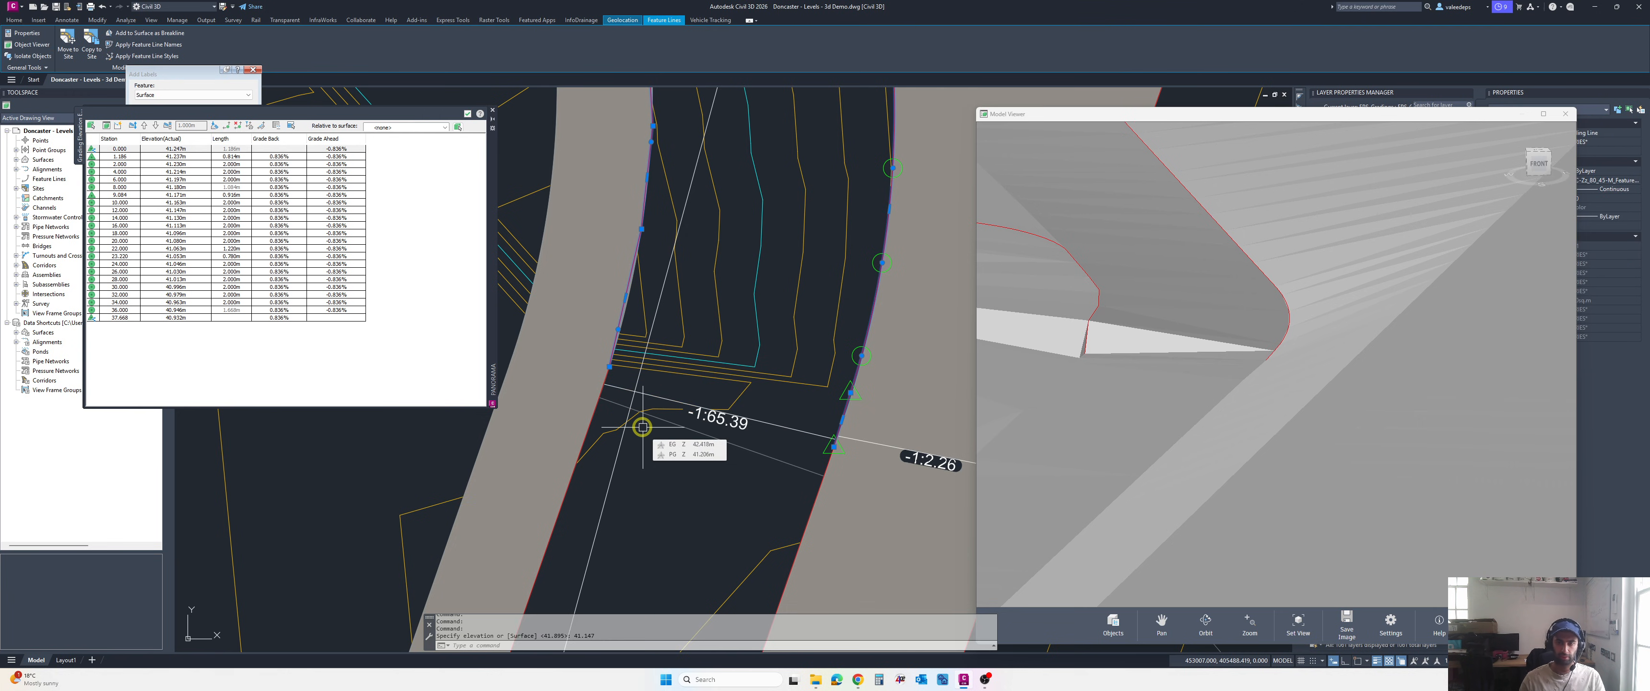
scroll(1106, 355, "up", 3)
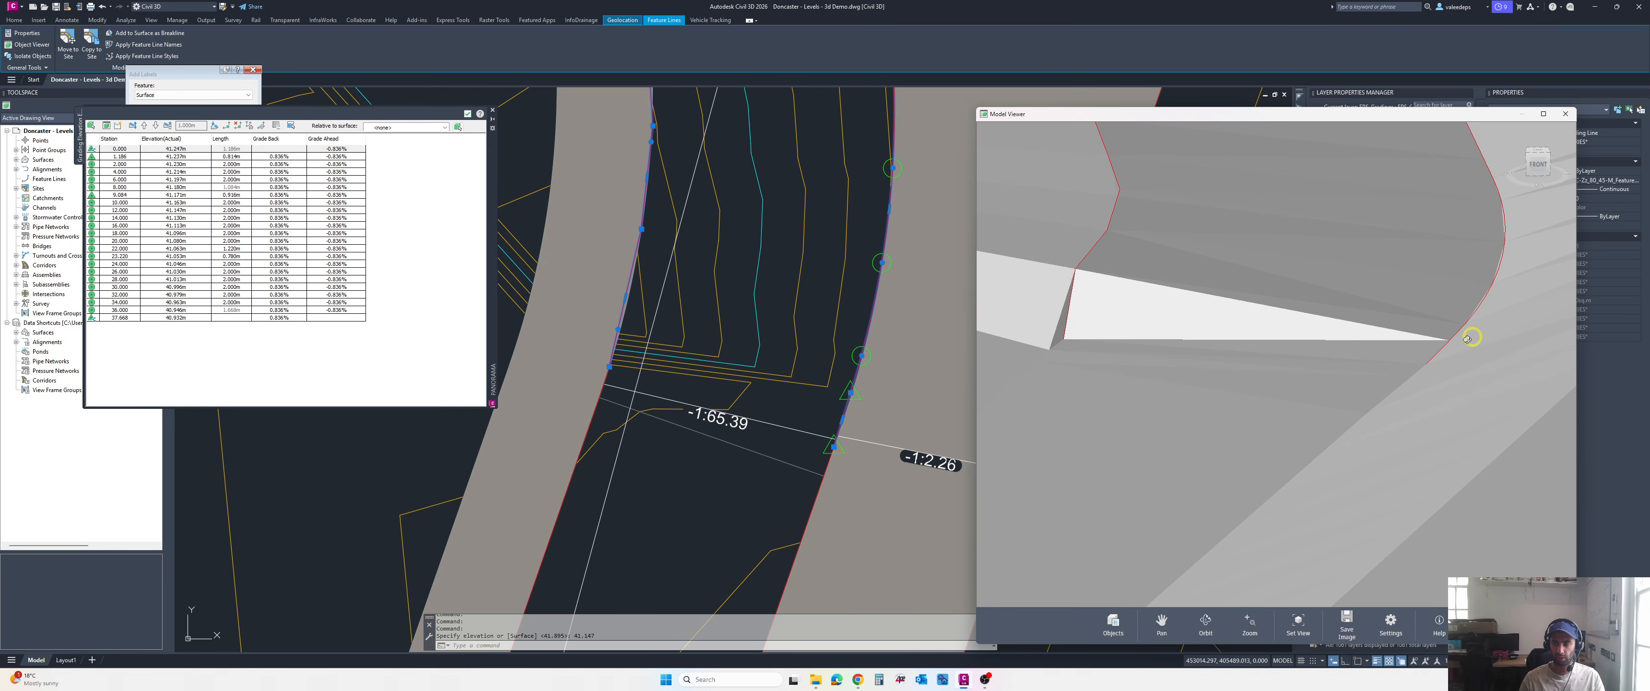
key("ctrl+alt+d")
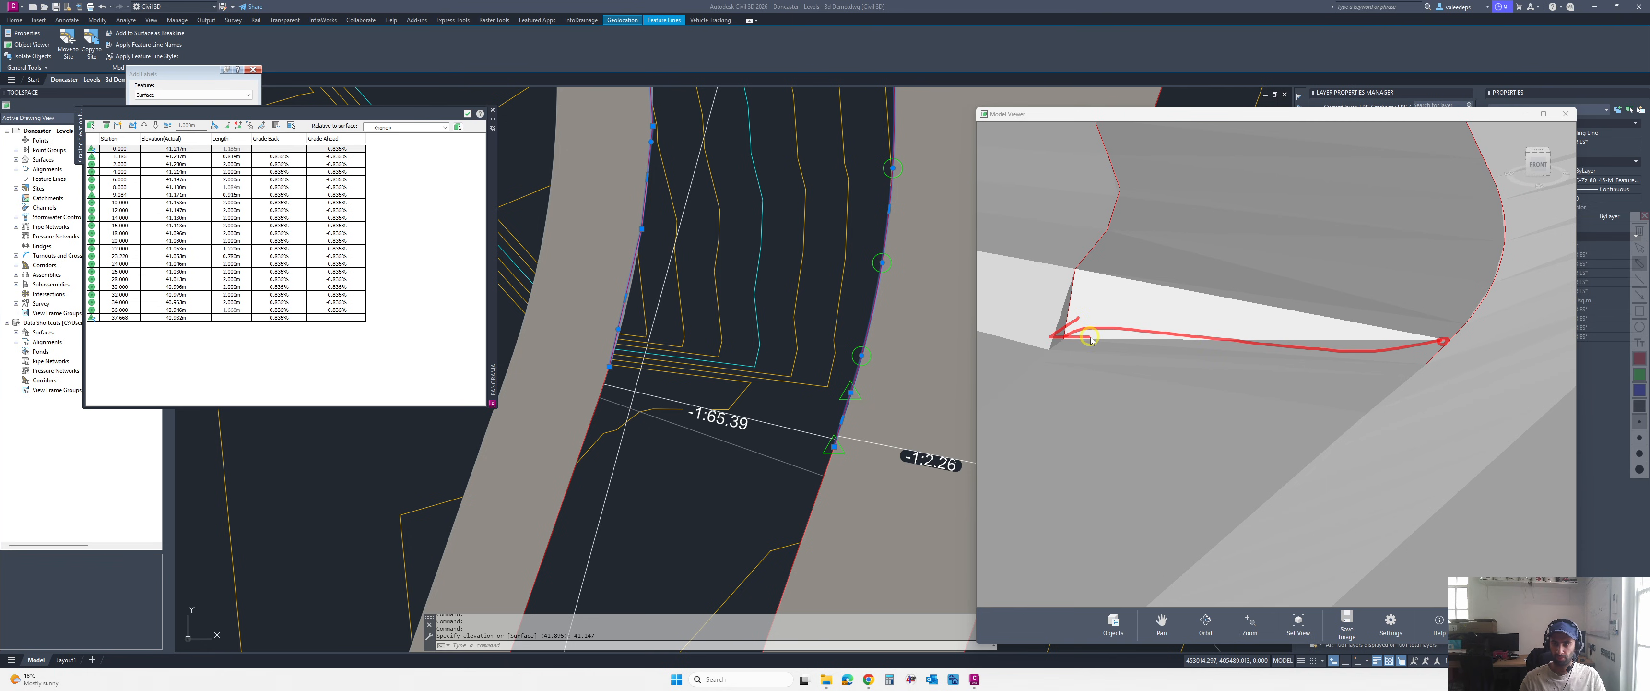
key("Escape")
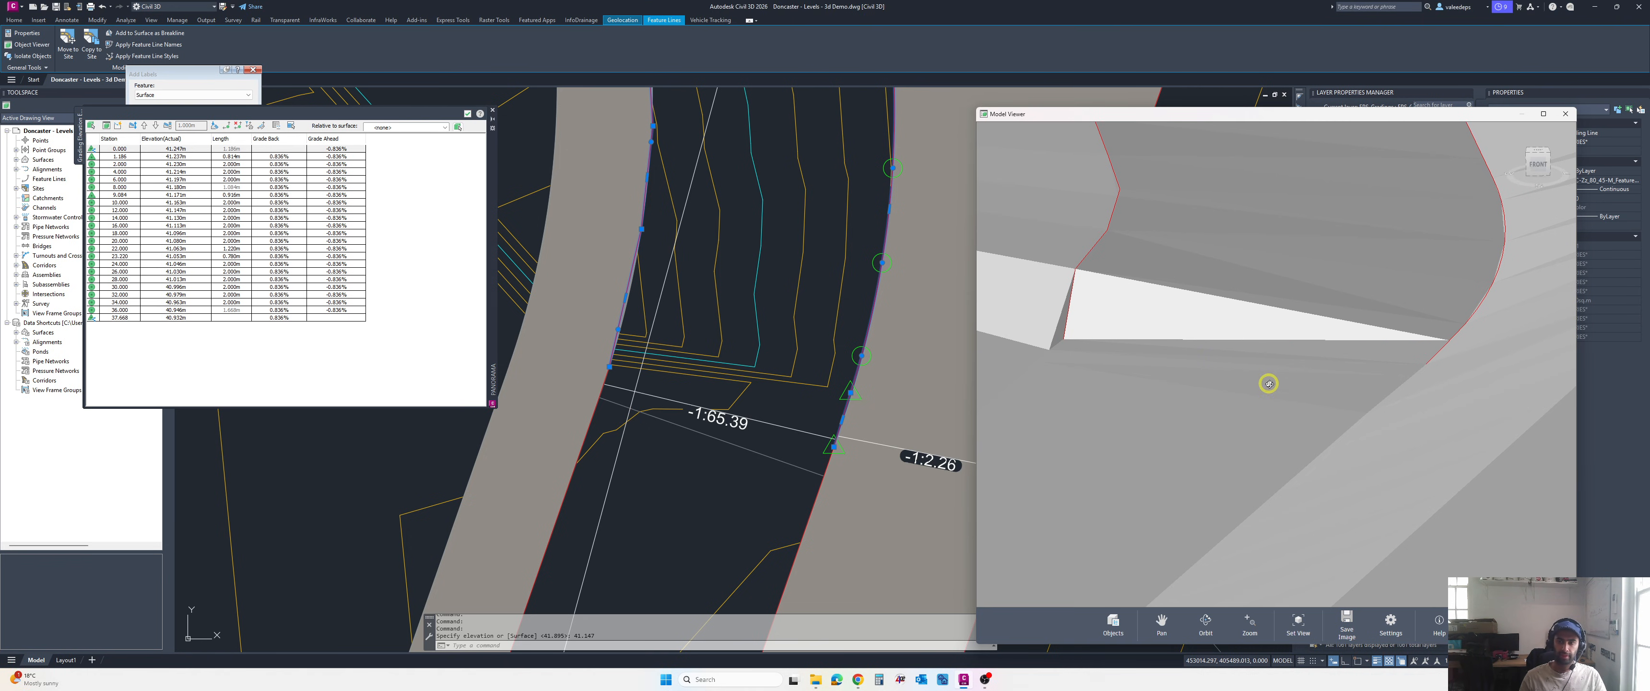
- Deselect the current line, open the substation-side kerb feature line in the Elevation Editor and locate its last elevation point
scroll(609, 372, "up", 4)
key("Escape")
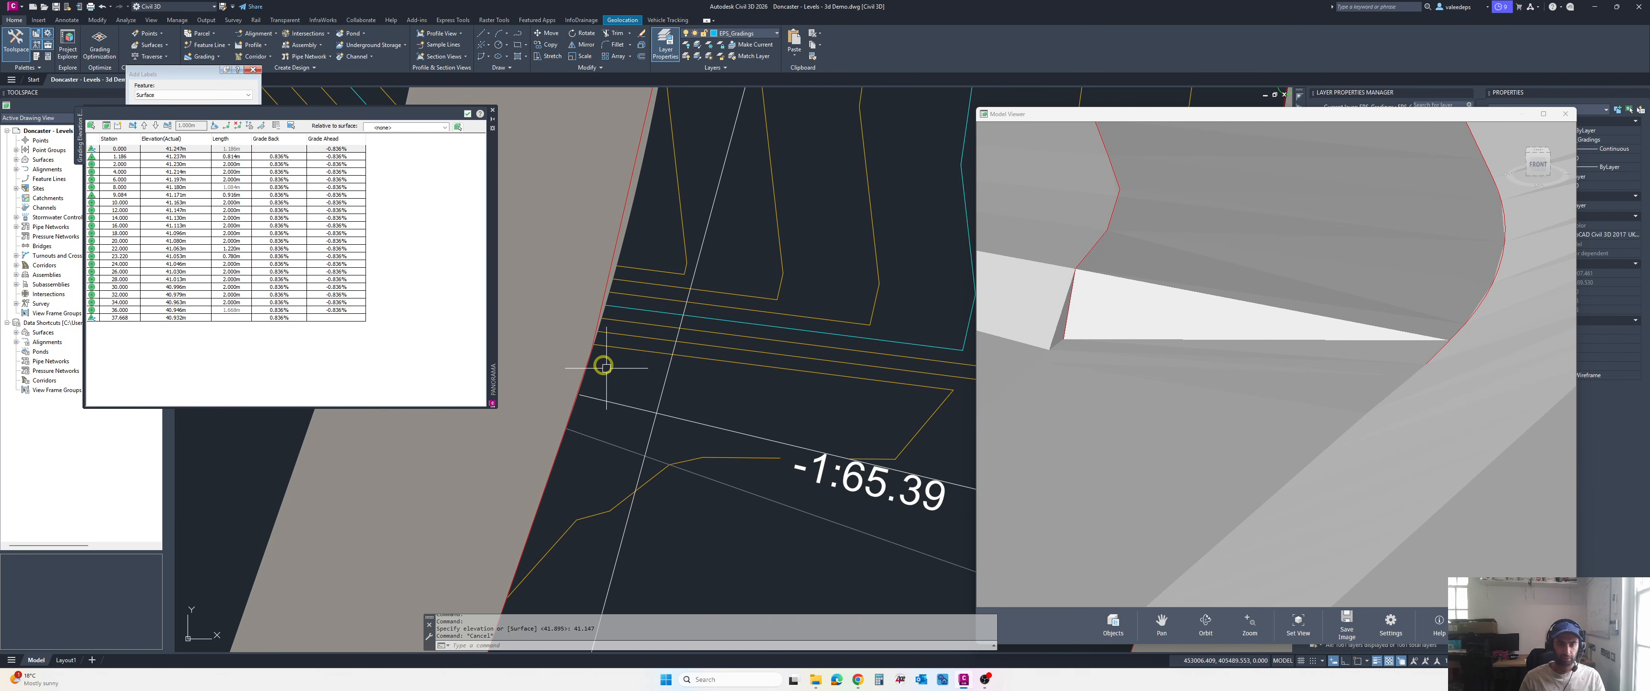
left_click(599, 331)
key("Escape")
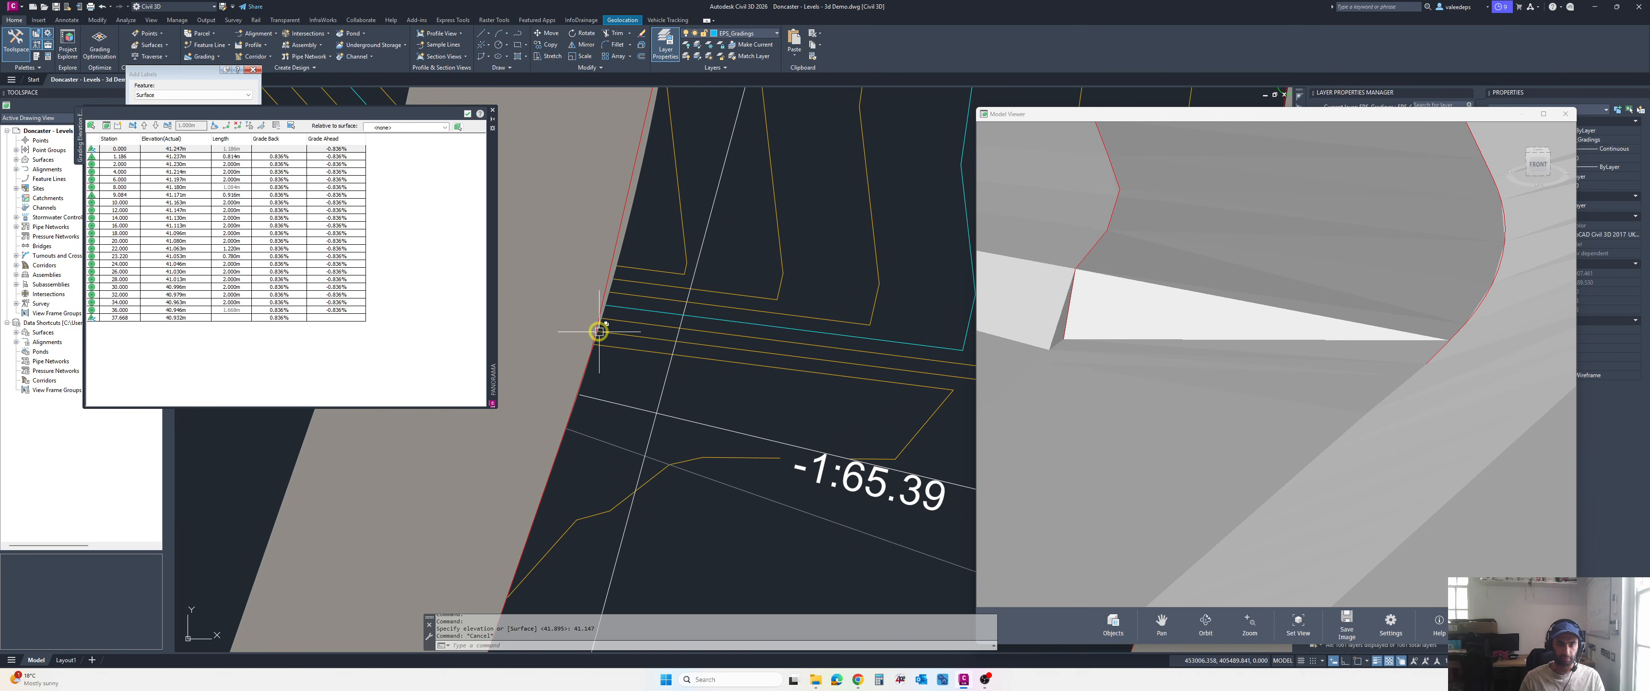
left_click(599, 332)
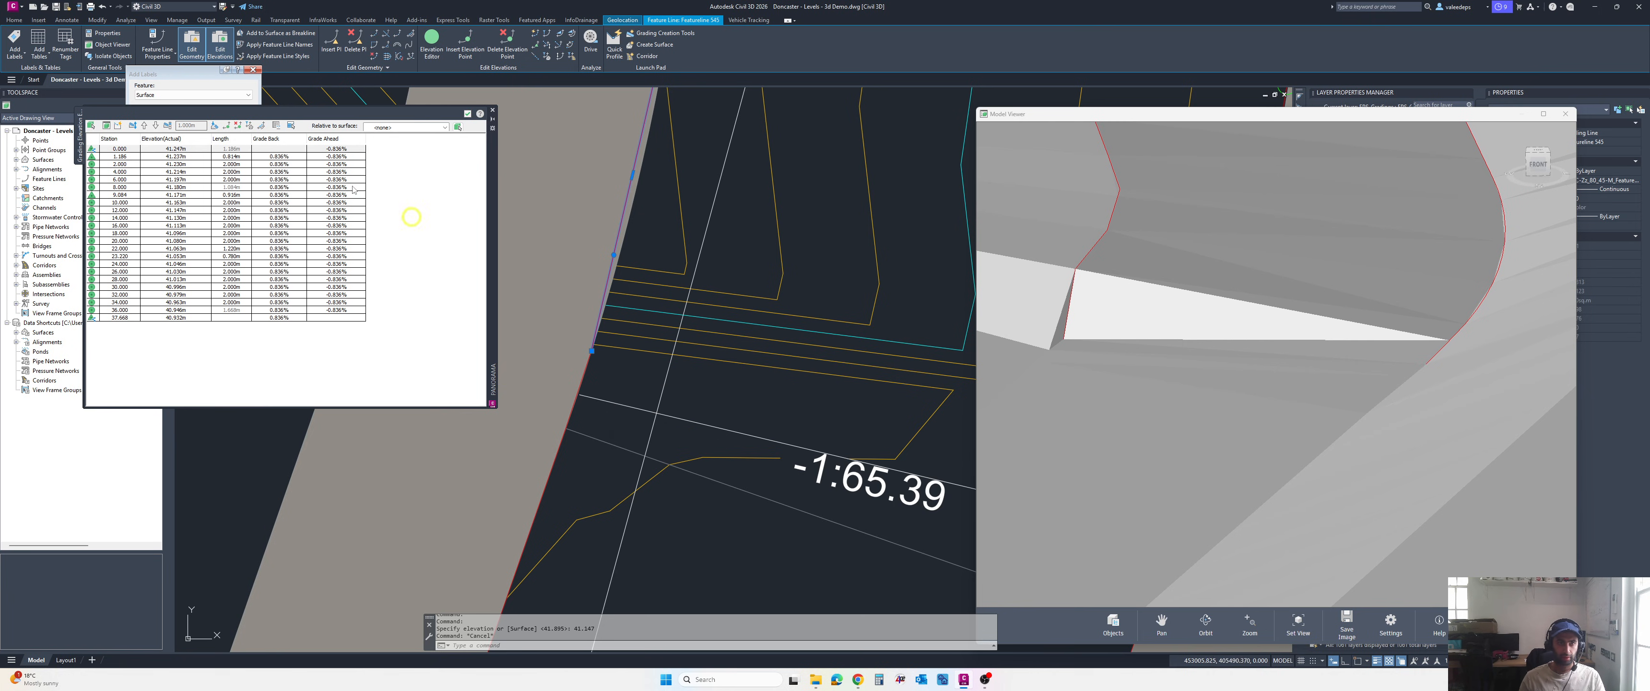
left_click(432, 41)
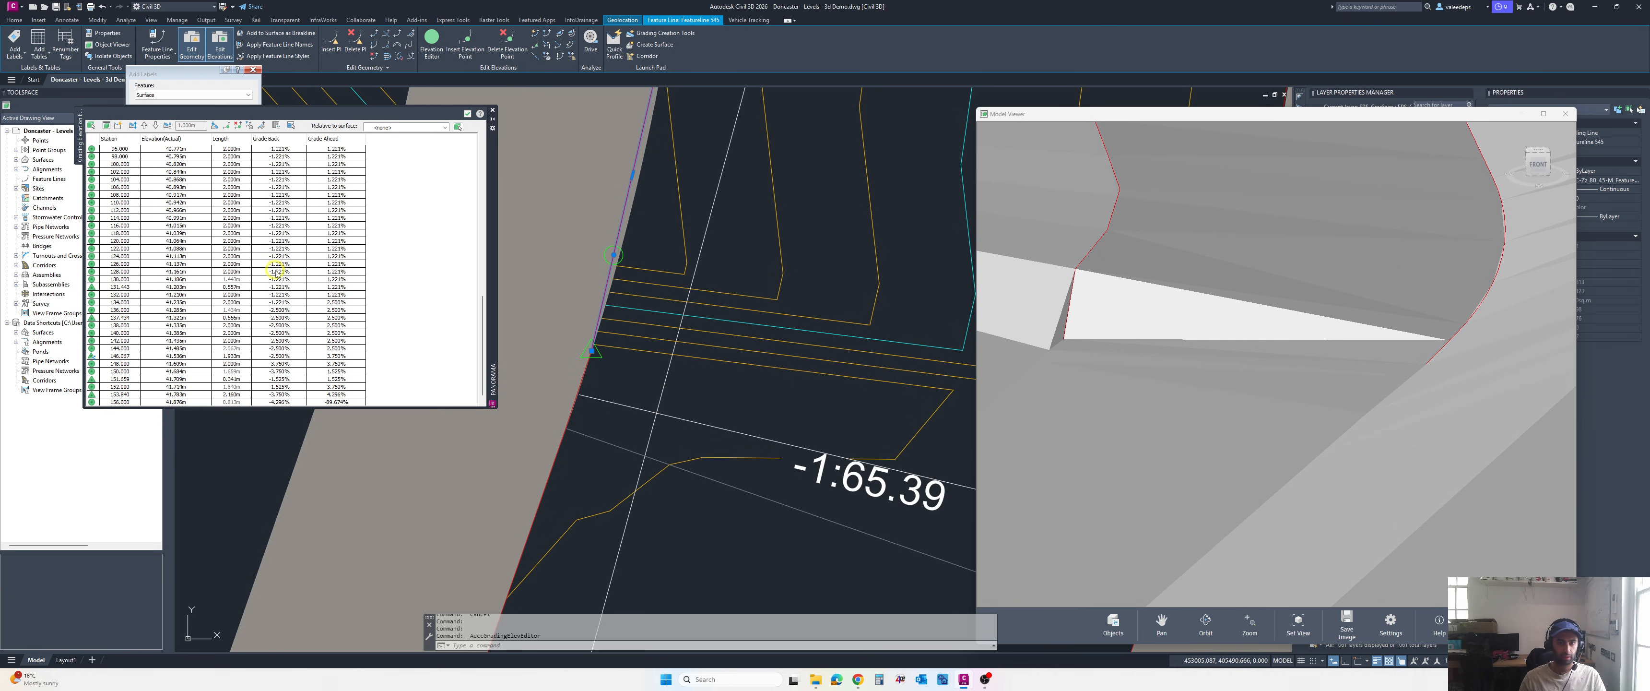
scroll(256, 298, "down", 1)
left_click(121, 402)
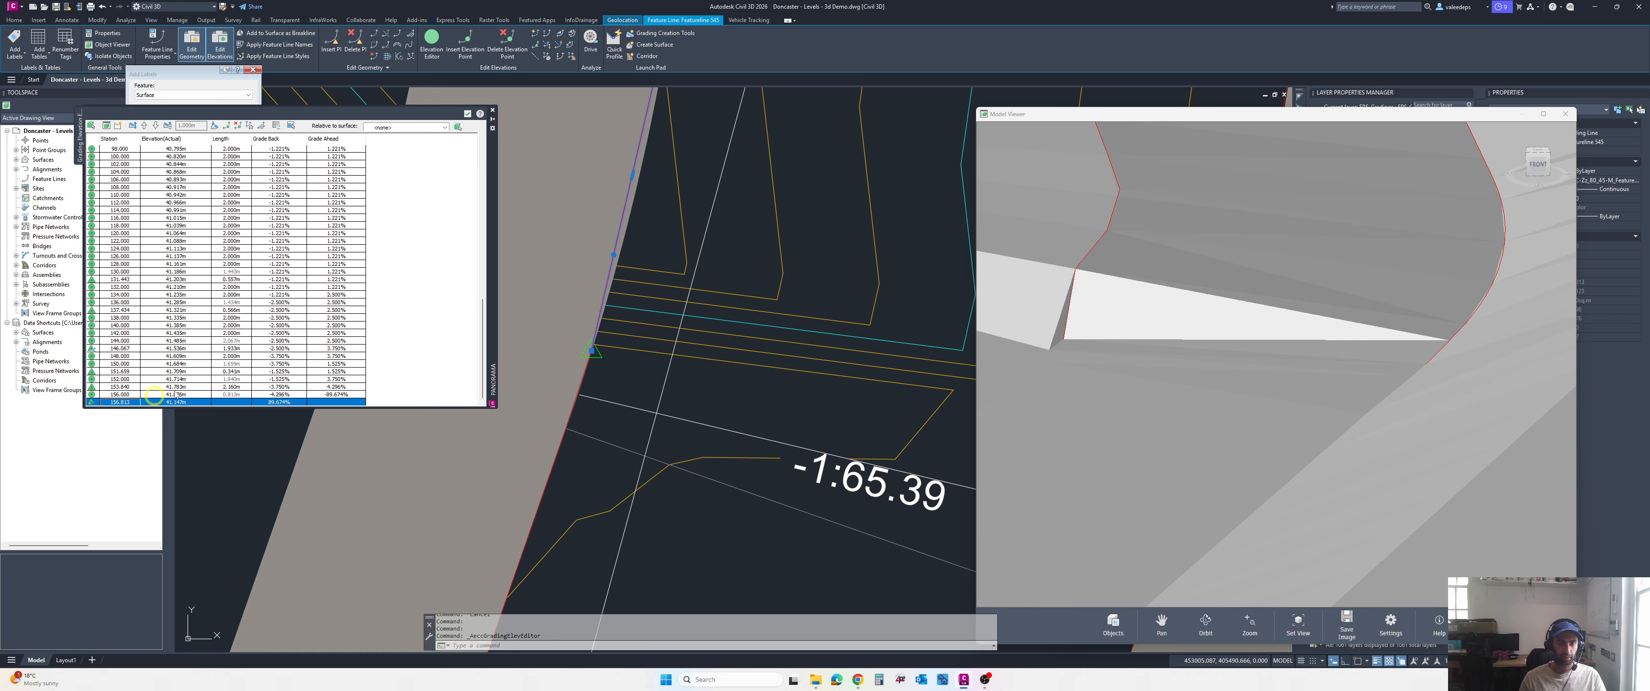
- Flatten the substation-side kerb feature line to a constant grade from station 142.000 to its last point
scroll(711, 304, "down", 5)
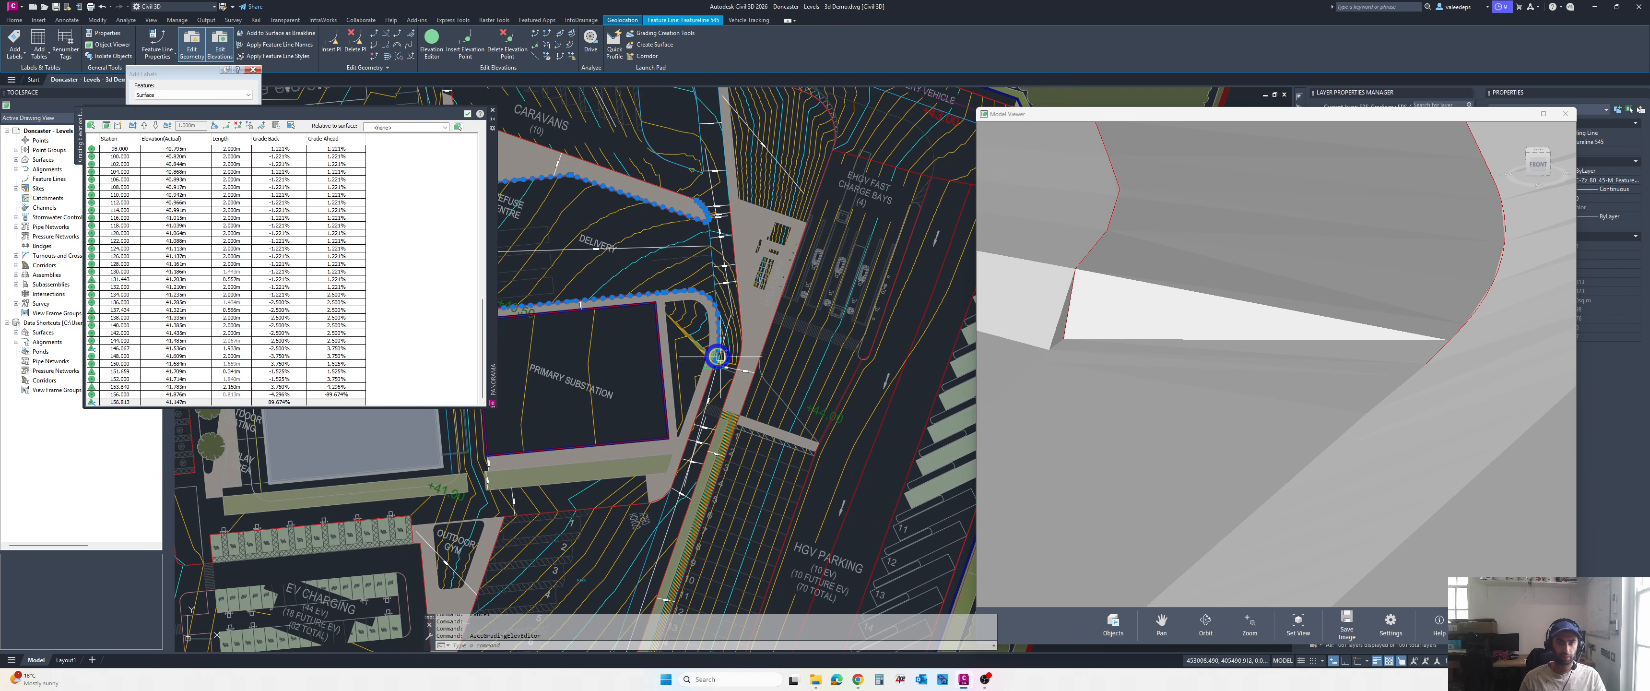
scroll(781, 339, "down", 2)
scroll(753, 331, "up", 2)
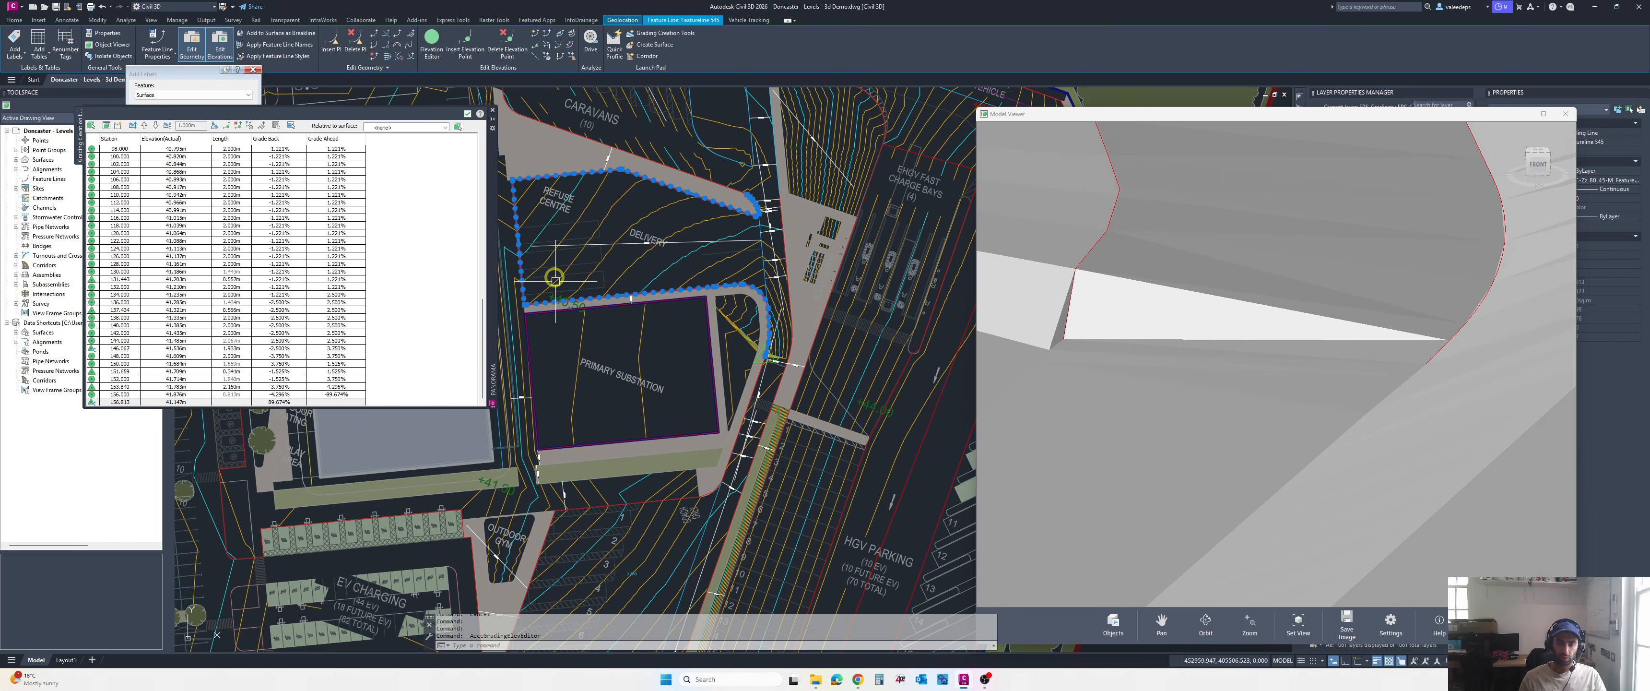
scroll(766, 308, "up", 2)
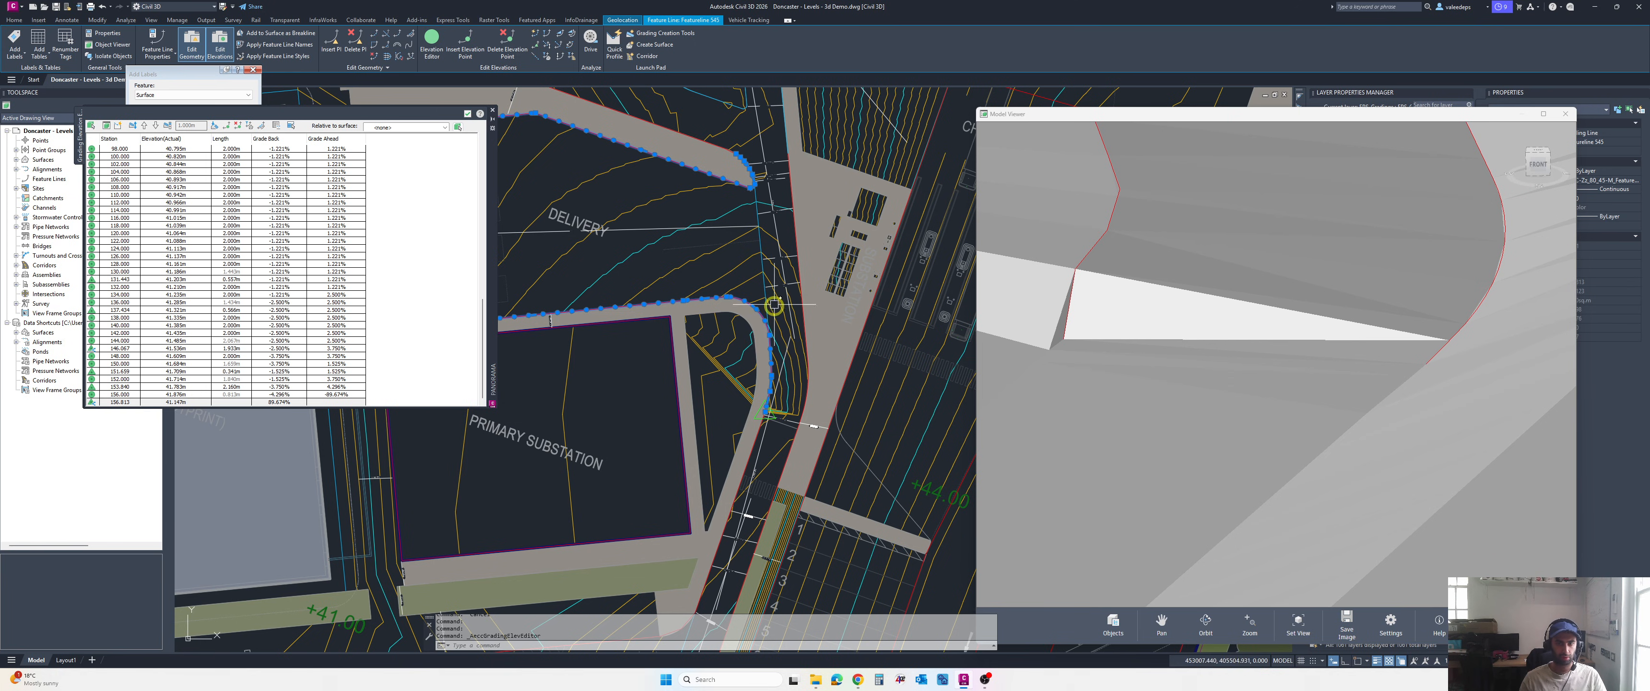
left_click(172, 395, "shift")
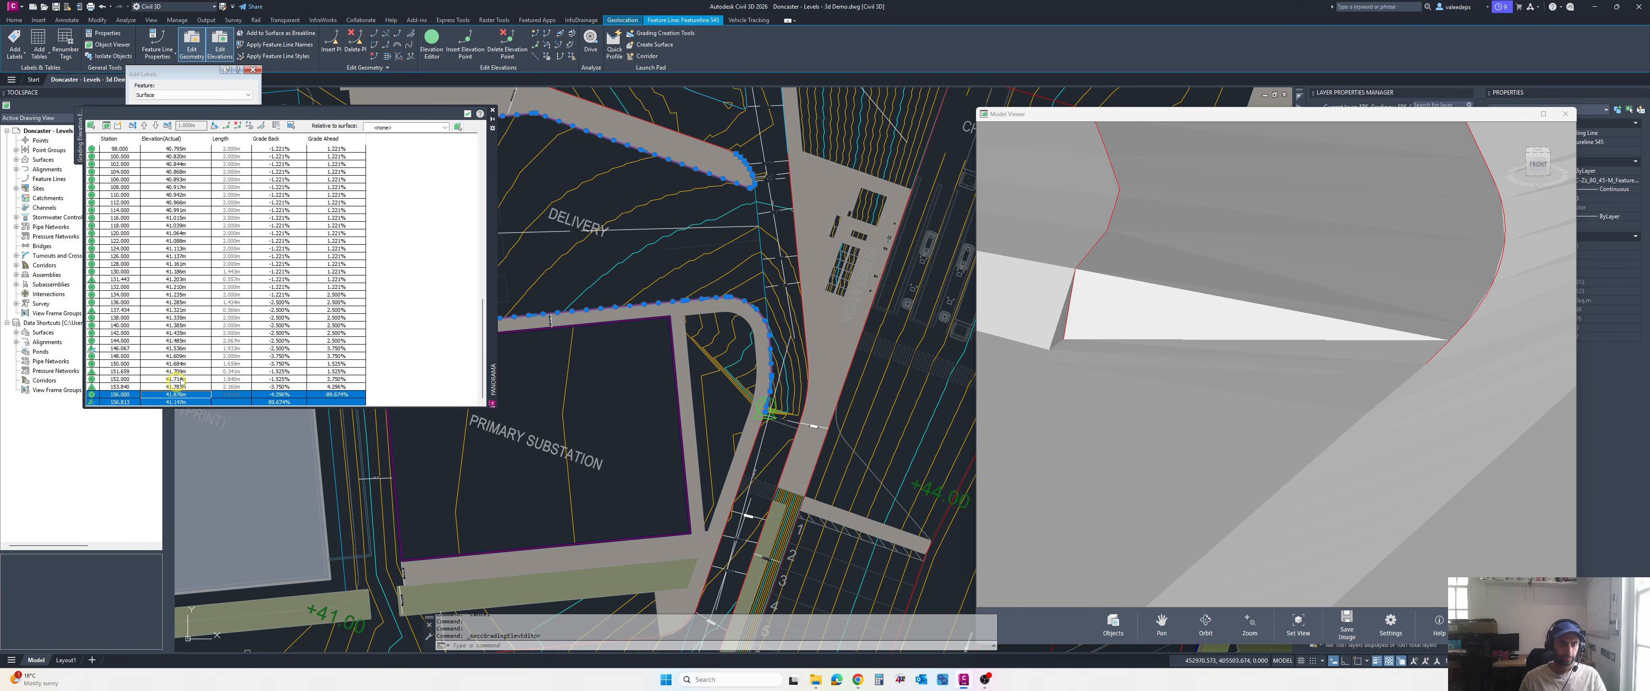
left_click(220, 339, "shift")
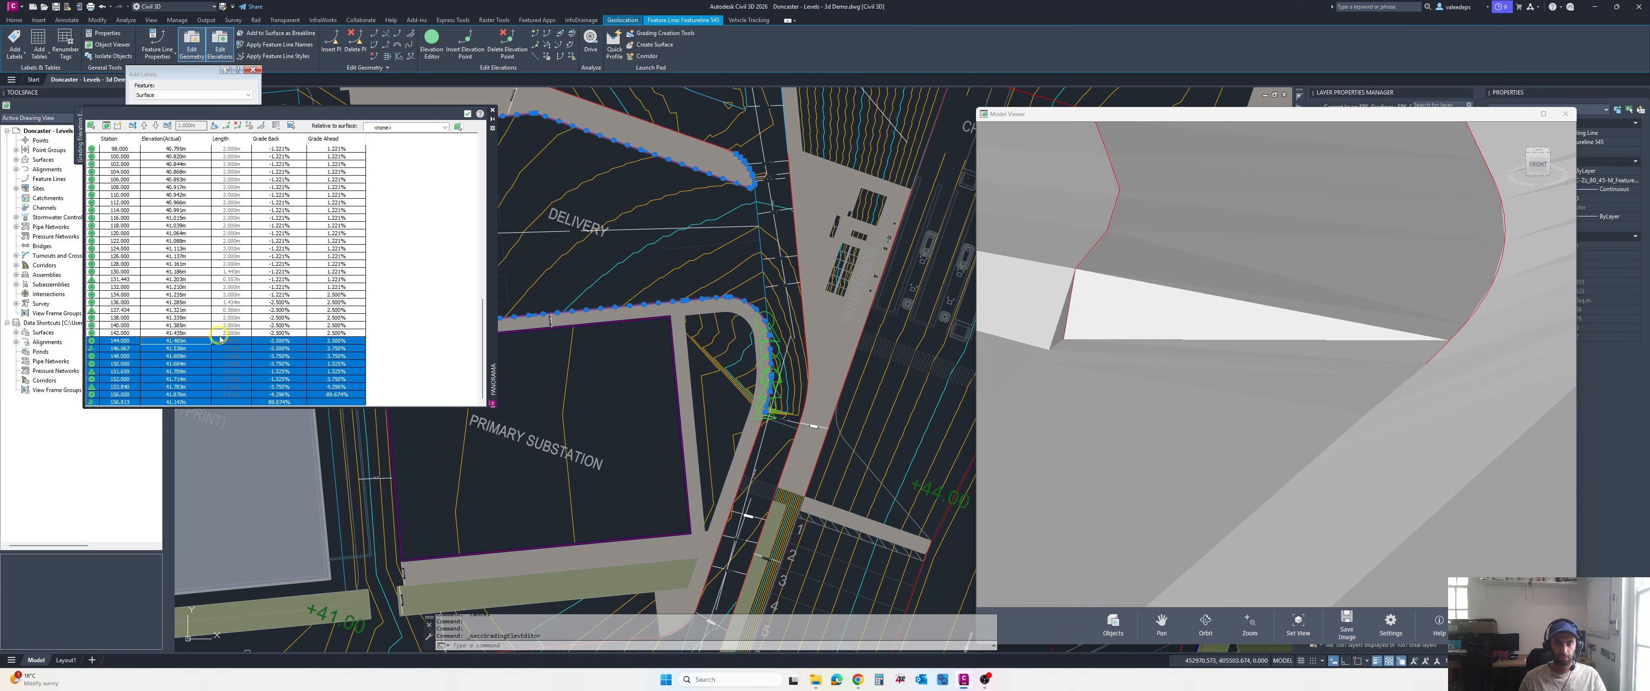
left_click(220, 336, "shift")
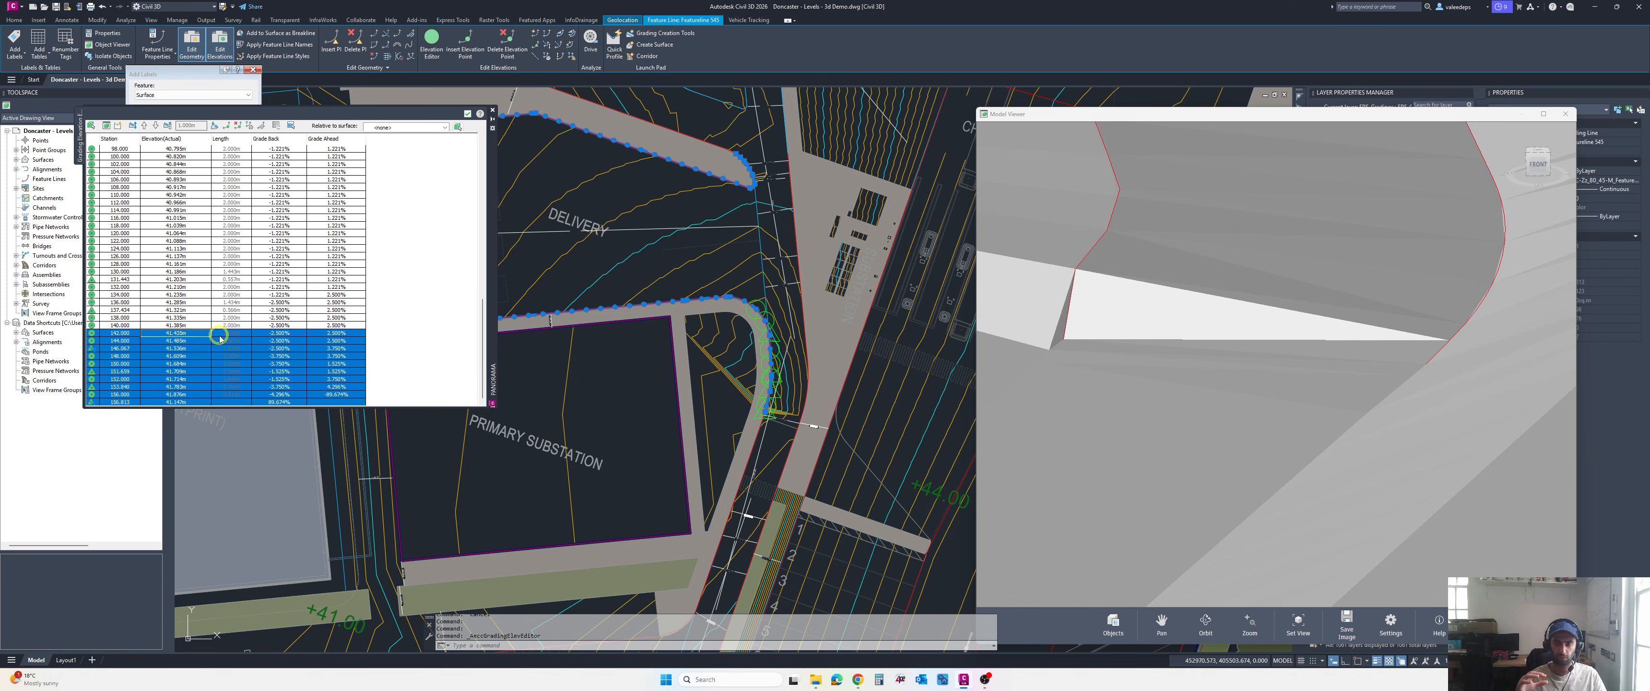
left_click(448, 218)
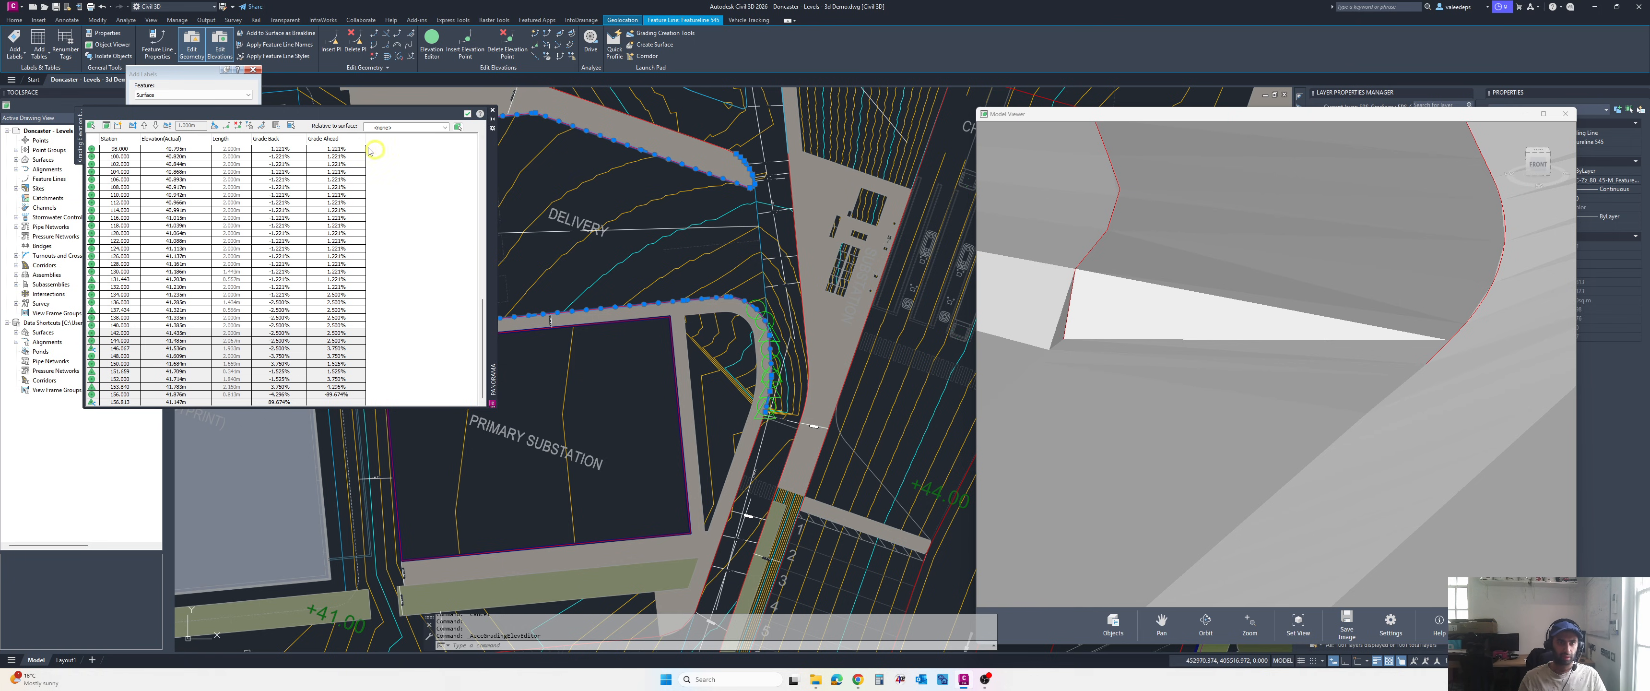
left_click(224, 124)
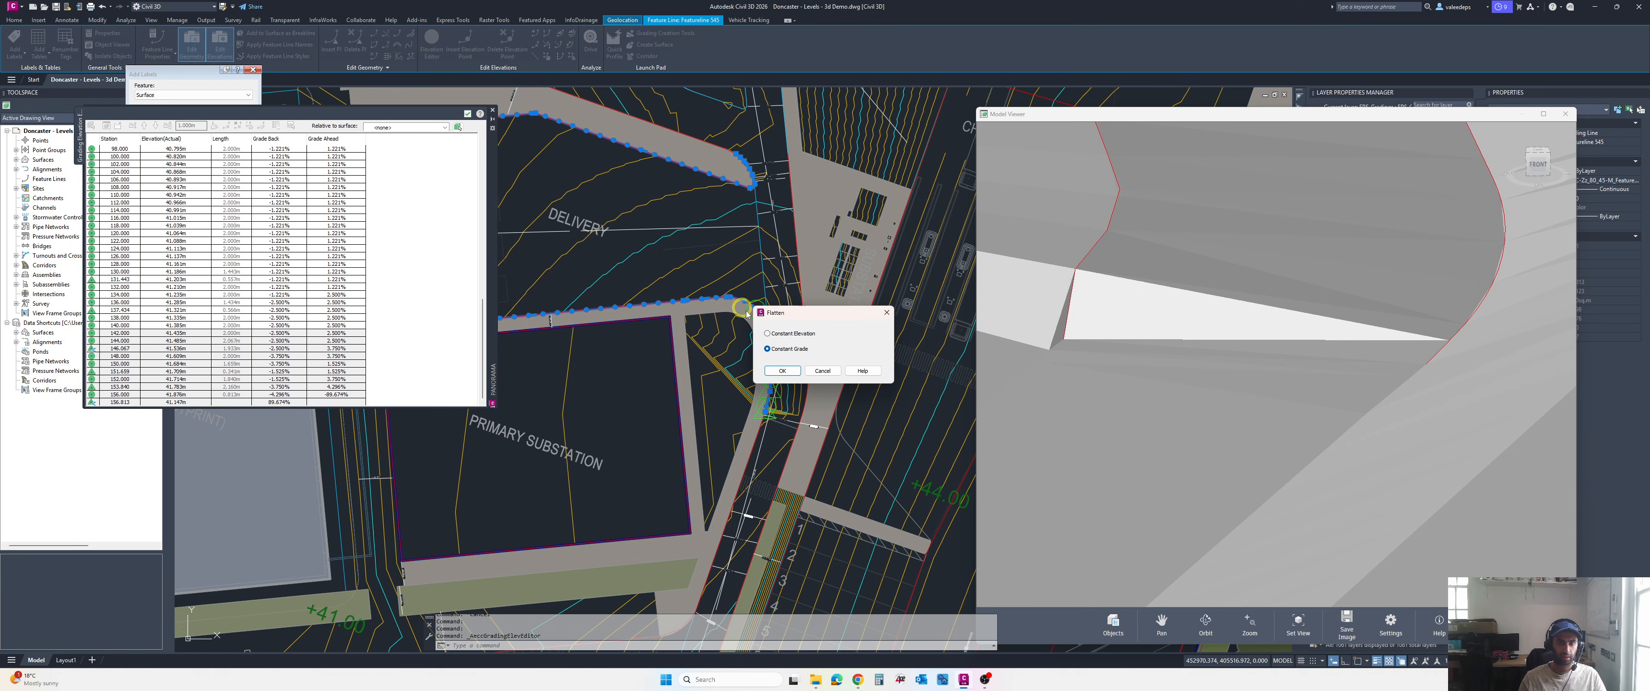
left_click(779, 371)
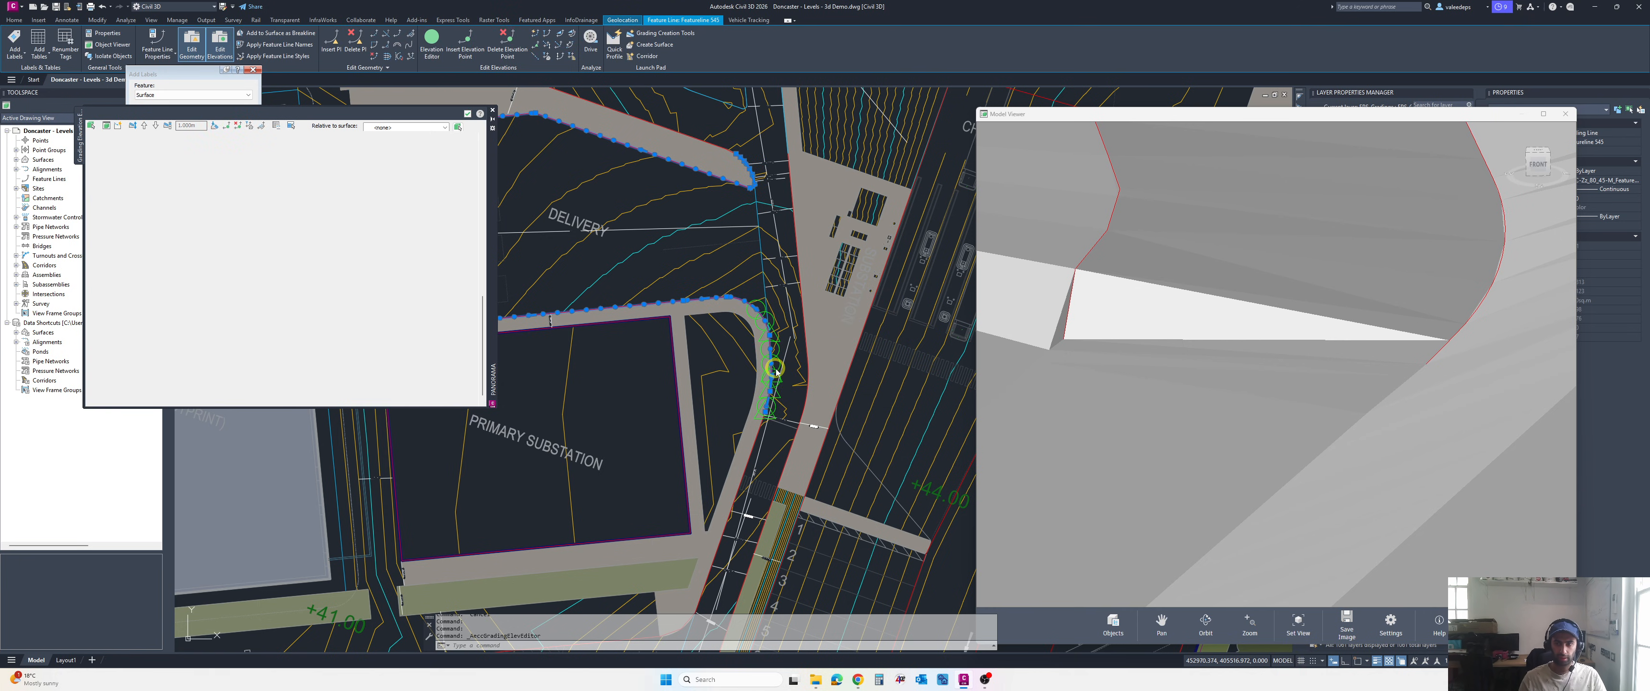
- Add the feature line meeting the substation kerb curve to the model viewer and inspect where the two lines join
left_click_drag(1159, 357, 1169, 296)
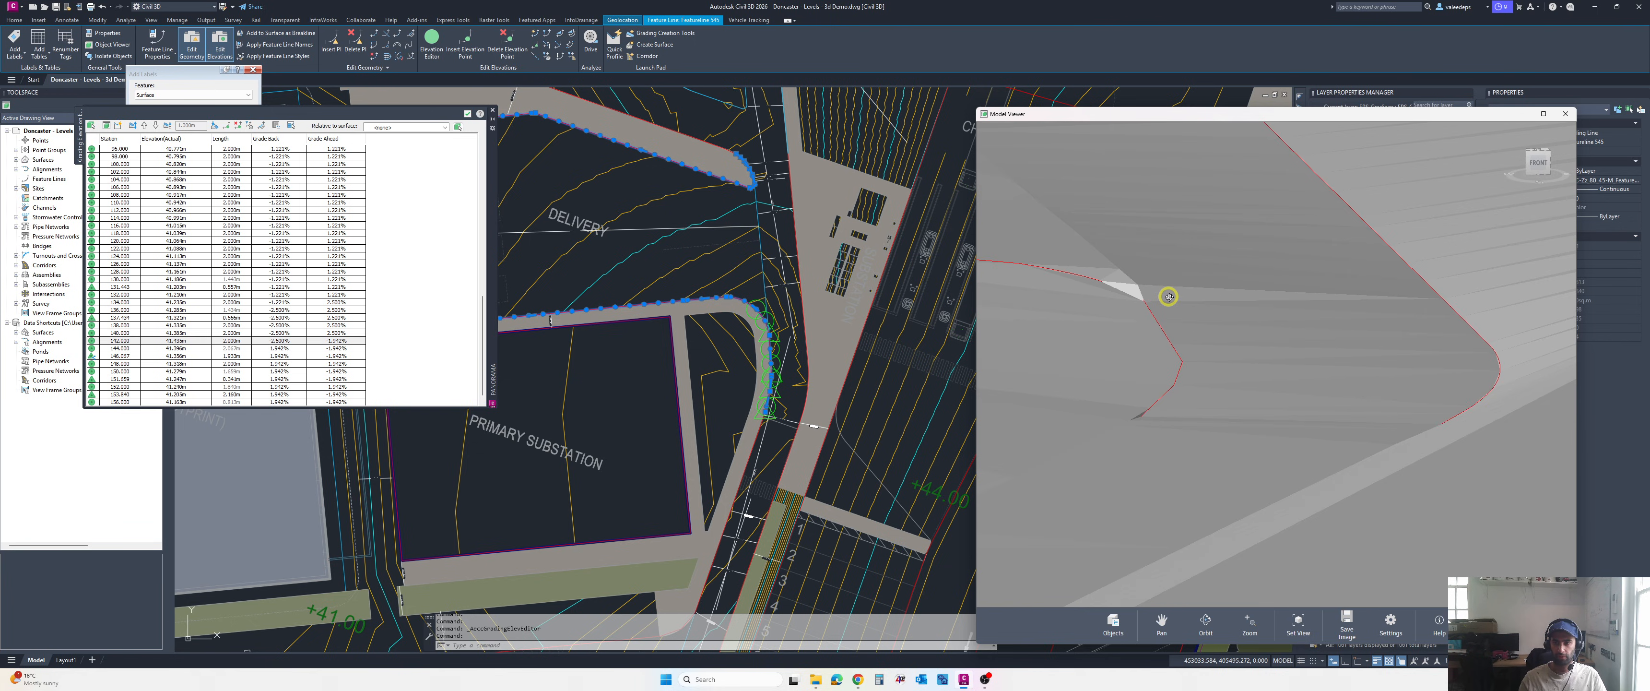
scroll(803, 296, "up", 3)
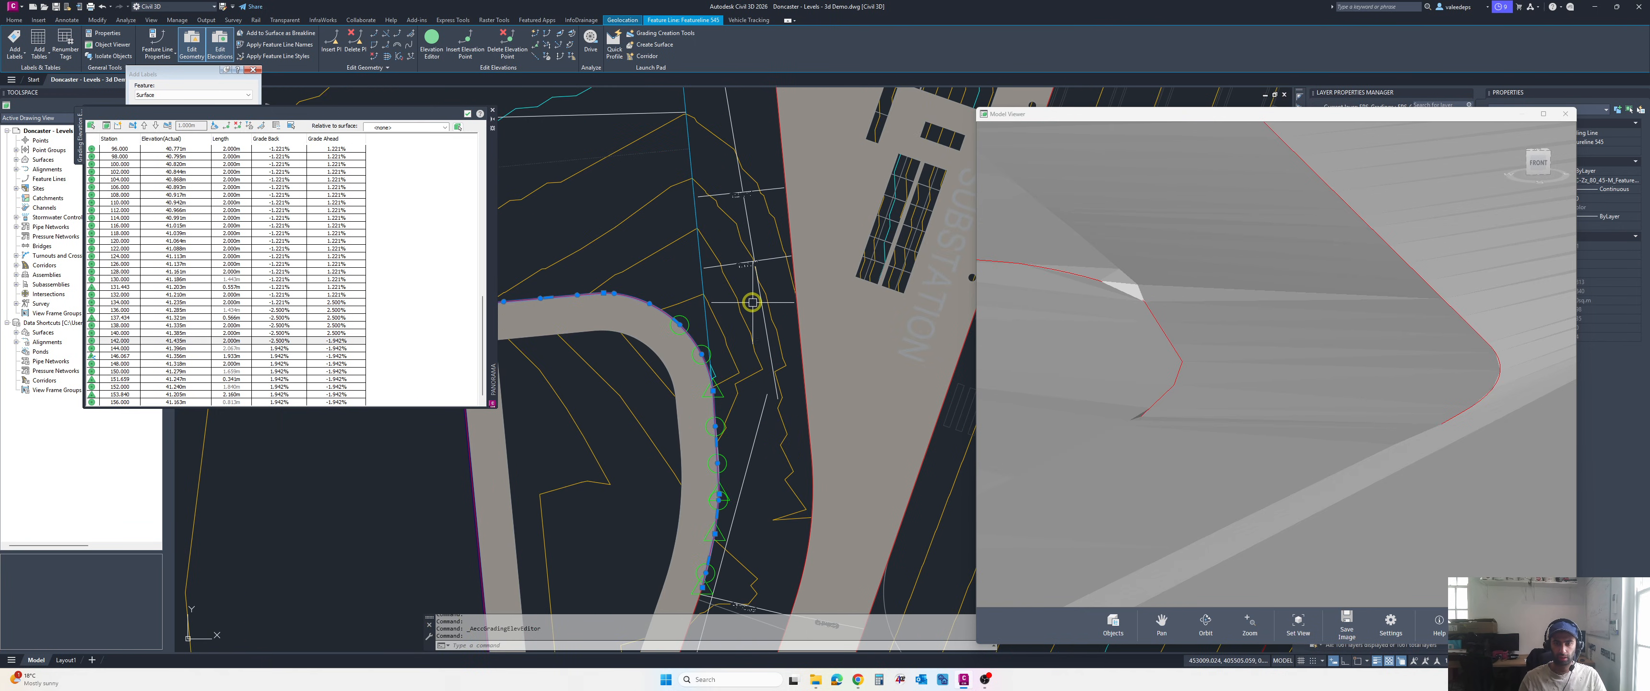
scroll(722, 310, "up", 3)
left_click(699, 325)
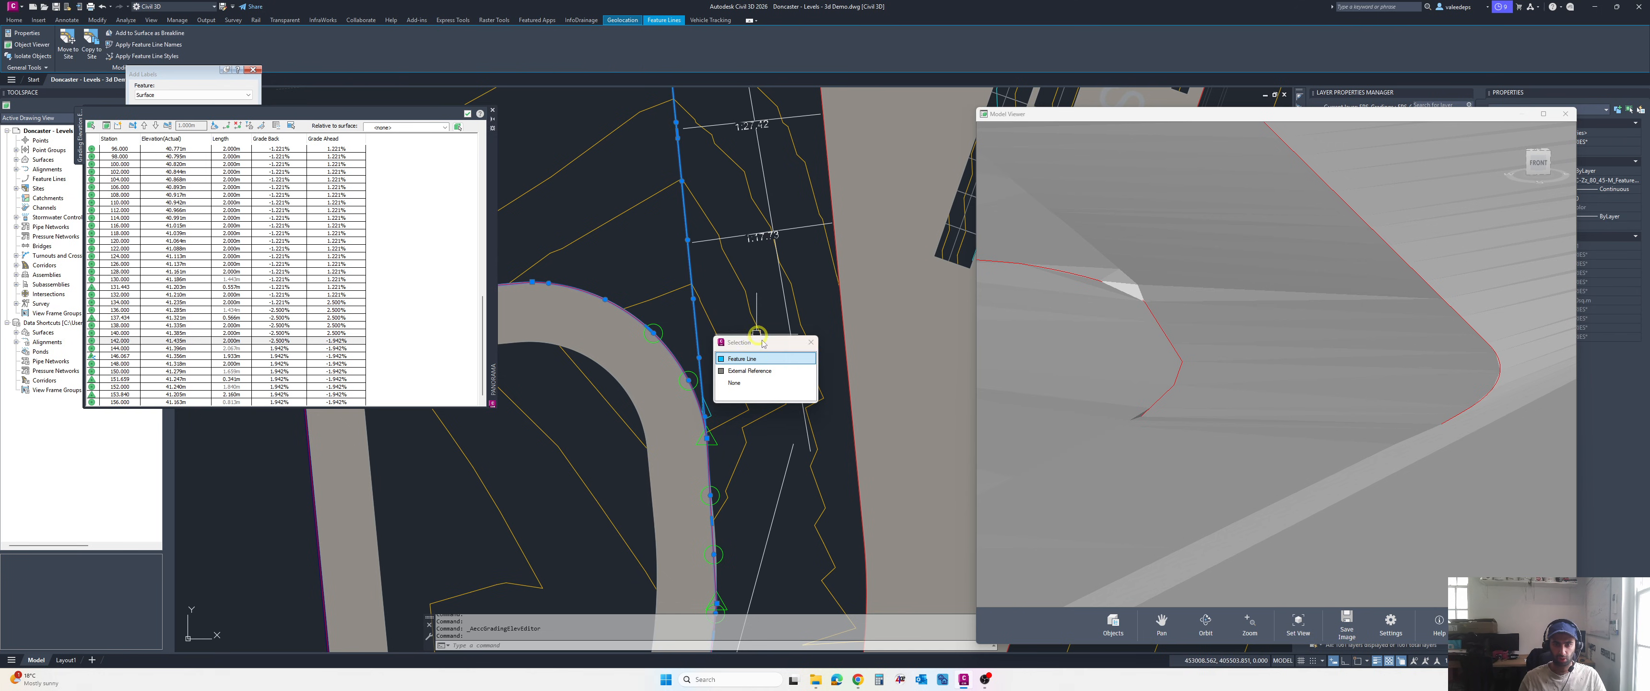
left_click(762, 359)
right_click(749, 292)
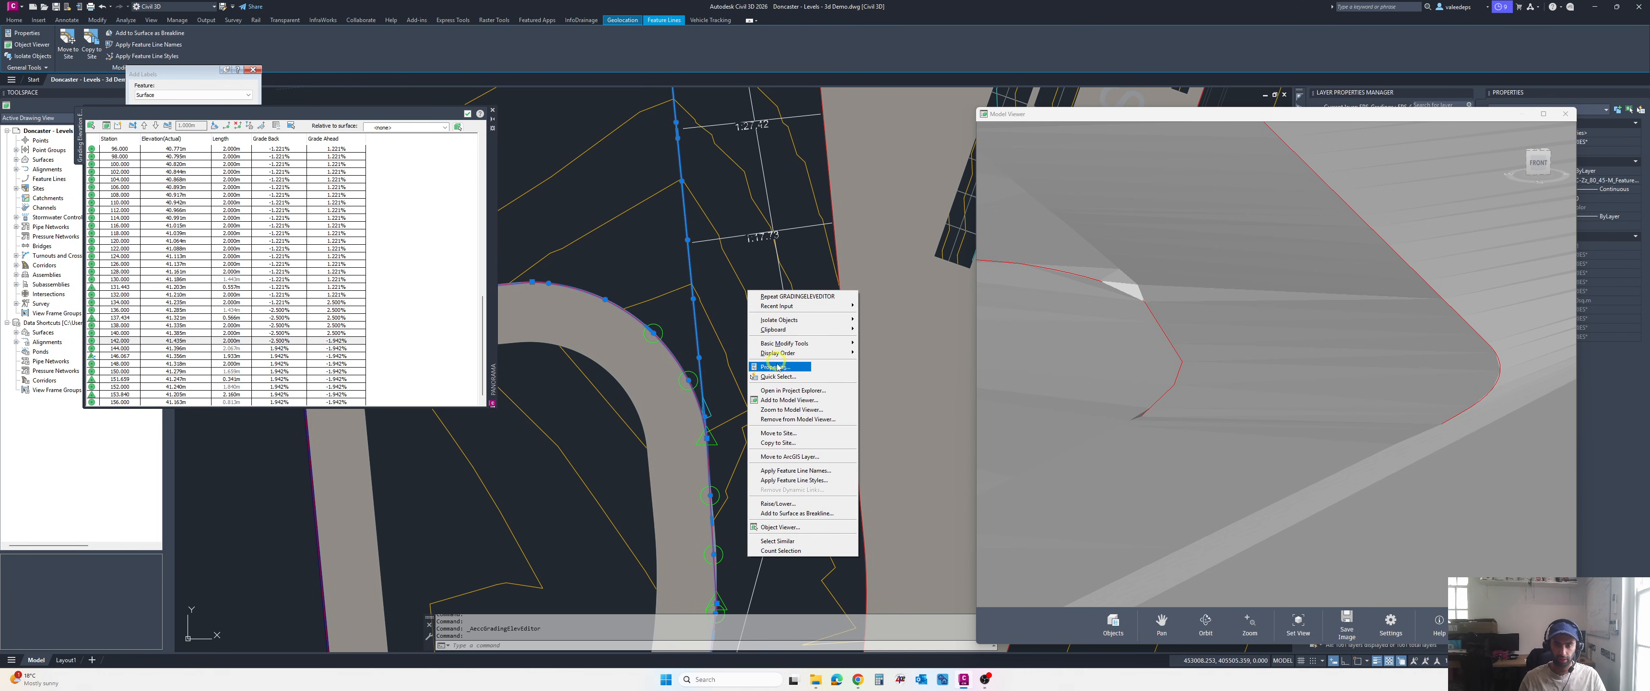
left_click(783, 401)
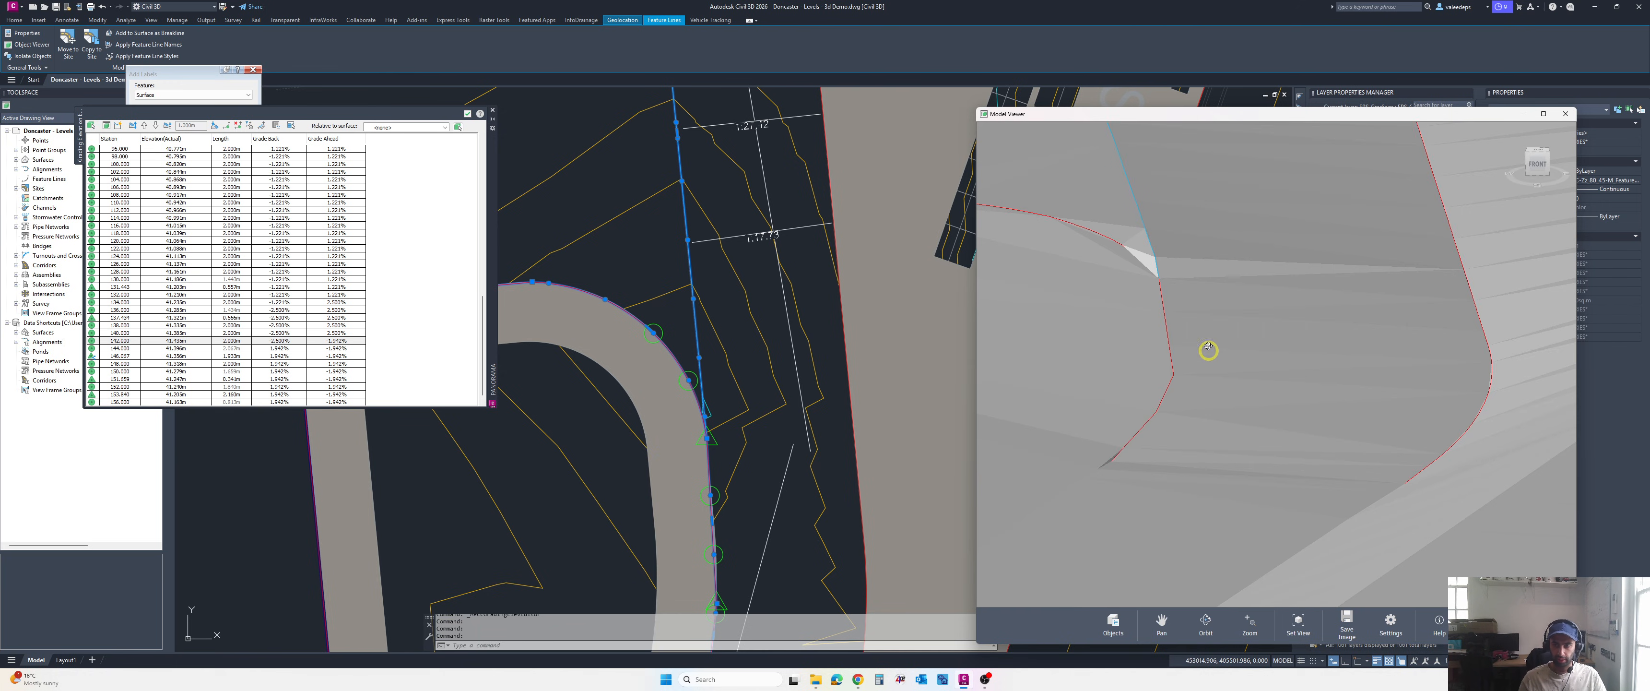
left_click_drag(1192, 278, 1139, 299)
scroll(1140, 298, "down", 3)
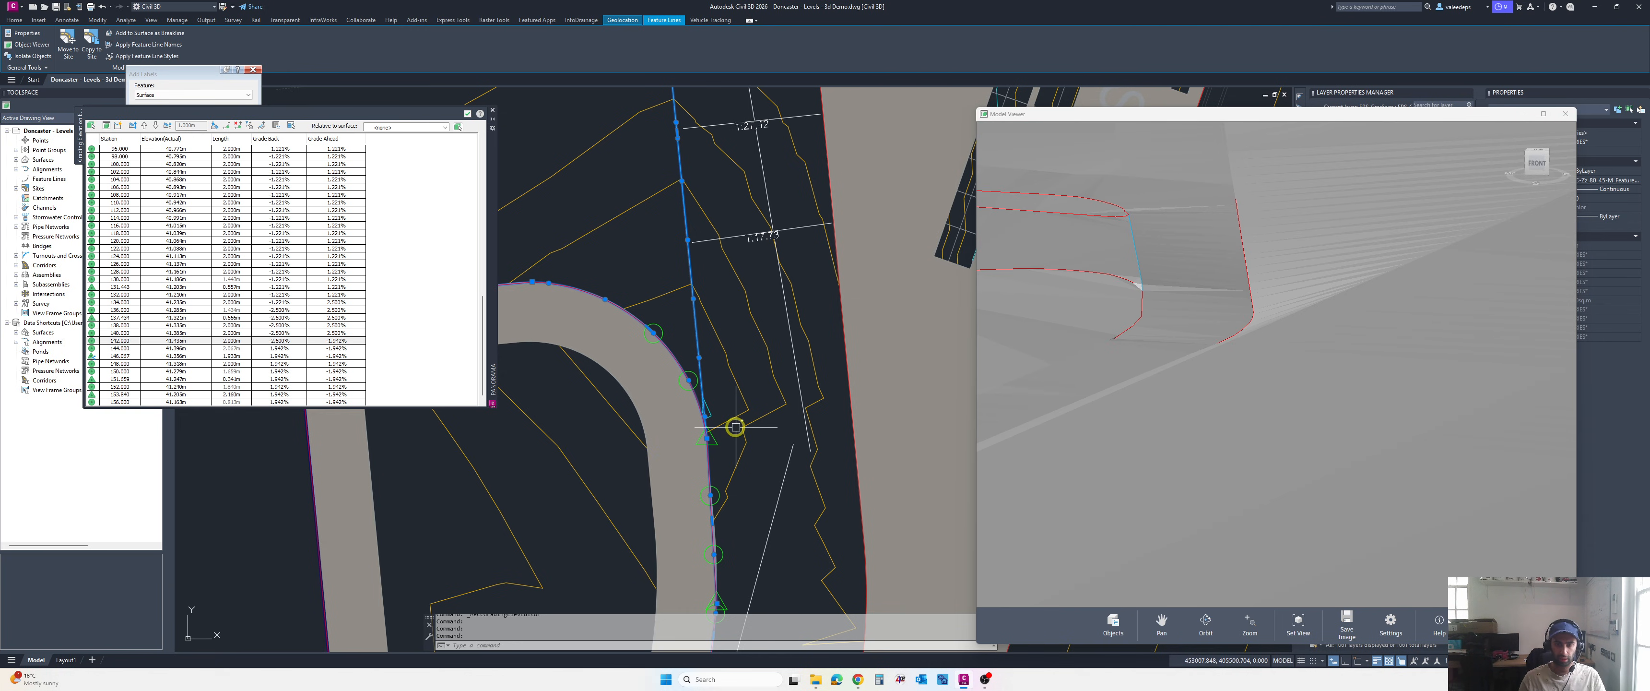
scroll(722, 319, "up", 3)
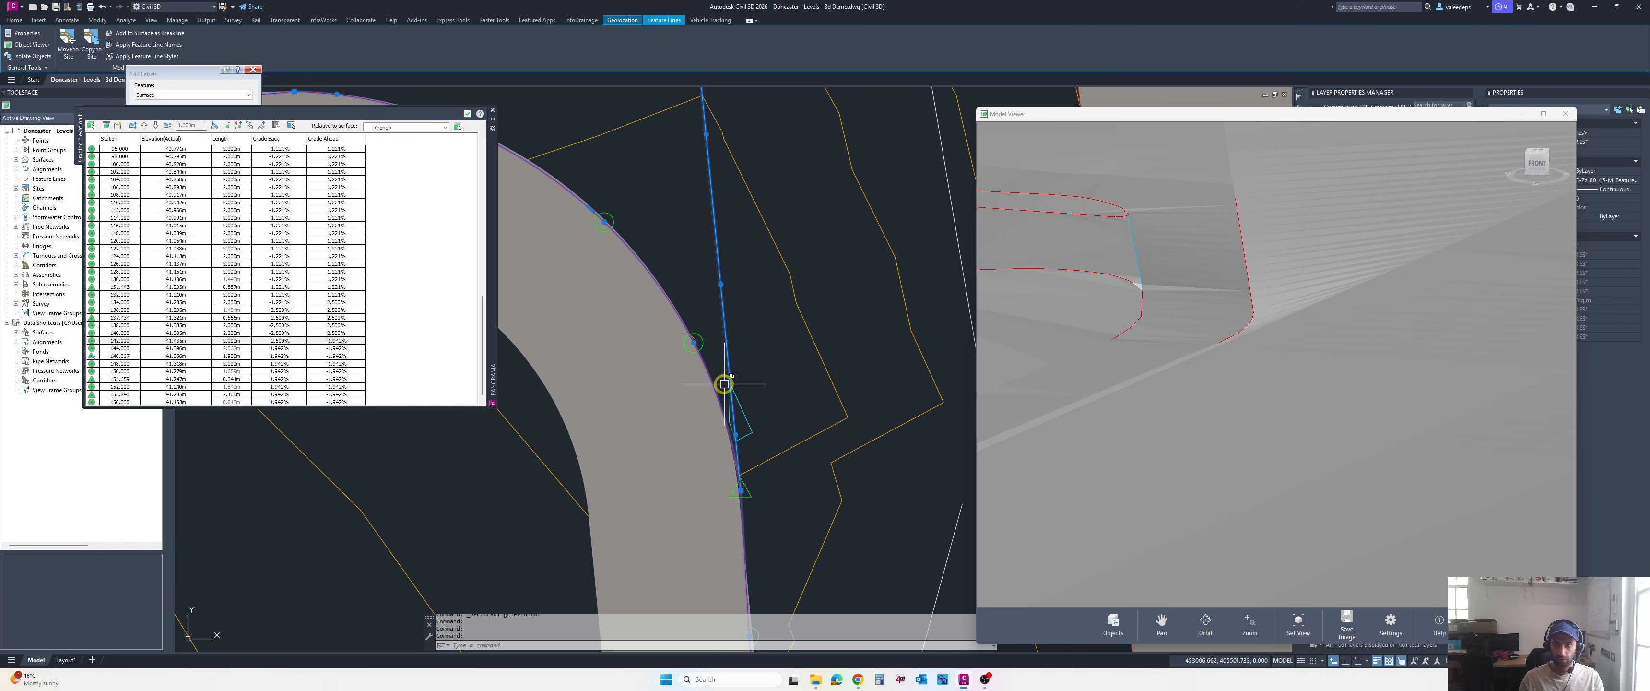
scroll(686, 343, "down", 2)
- Reselect only the joining feature line and inspect its end point at the substation kerb in the drawing and model
key("Escape")
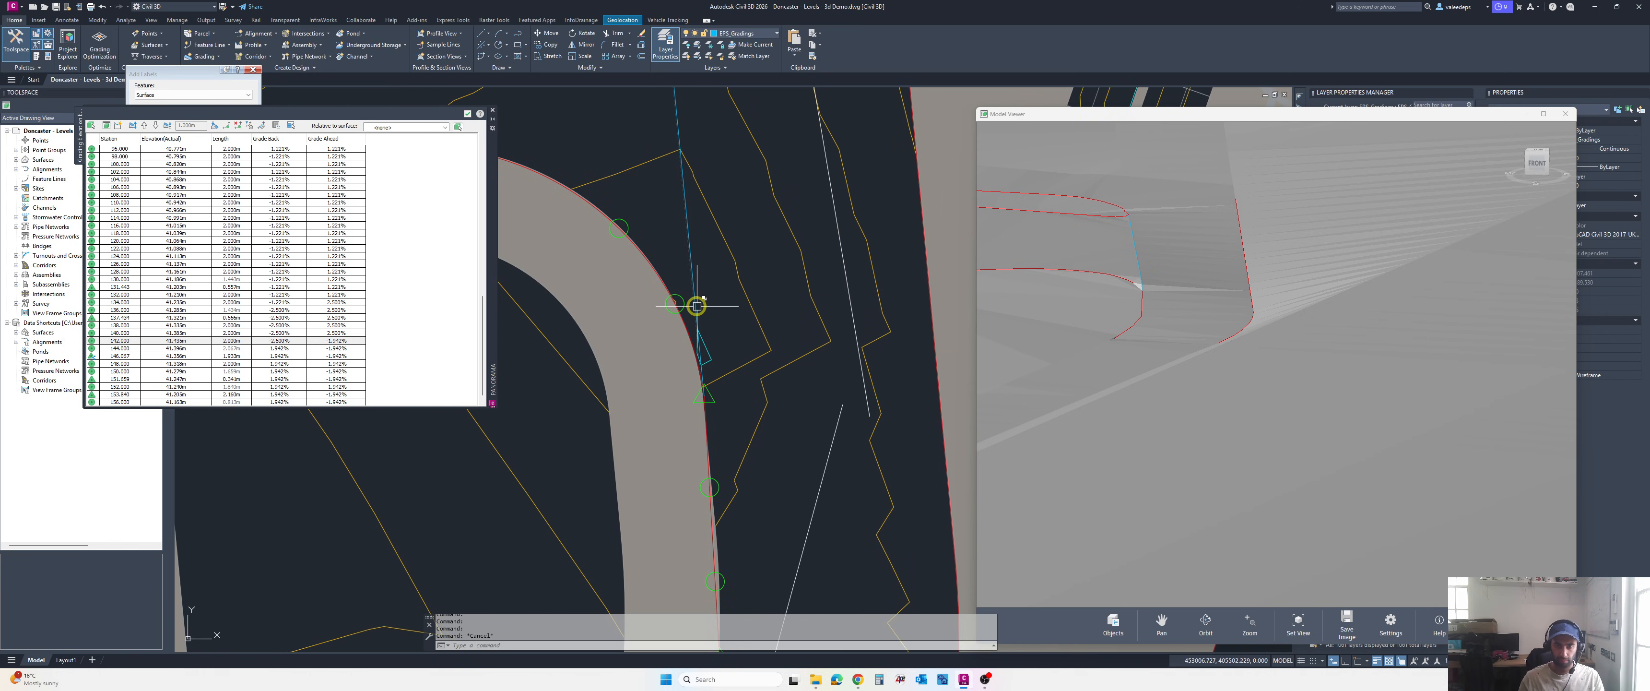
left_click(698, 308)
left_click(740, 344)
scroll(720, 388, "up", 3)
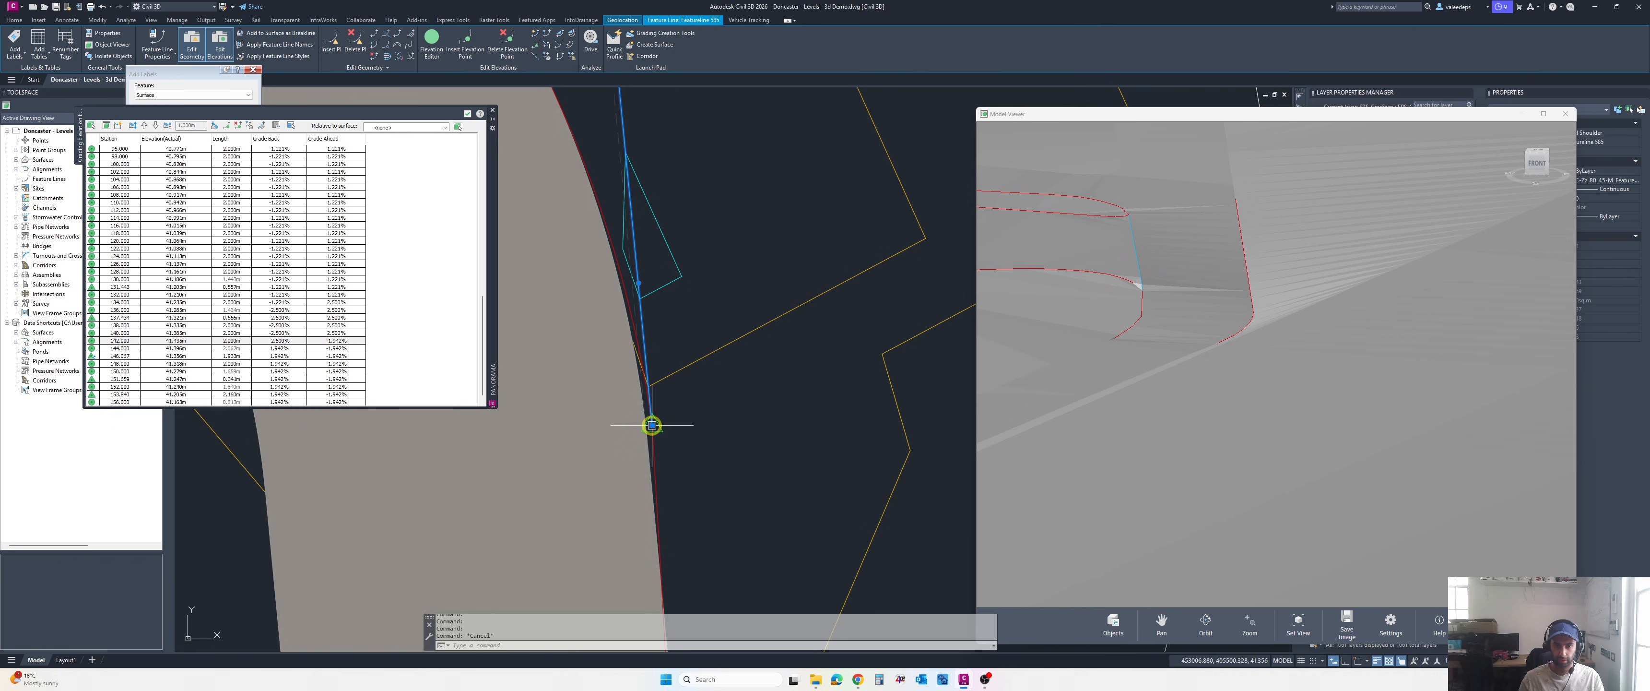
mouse_move(651, 426)
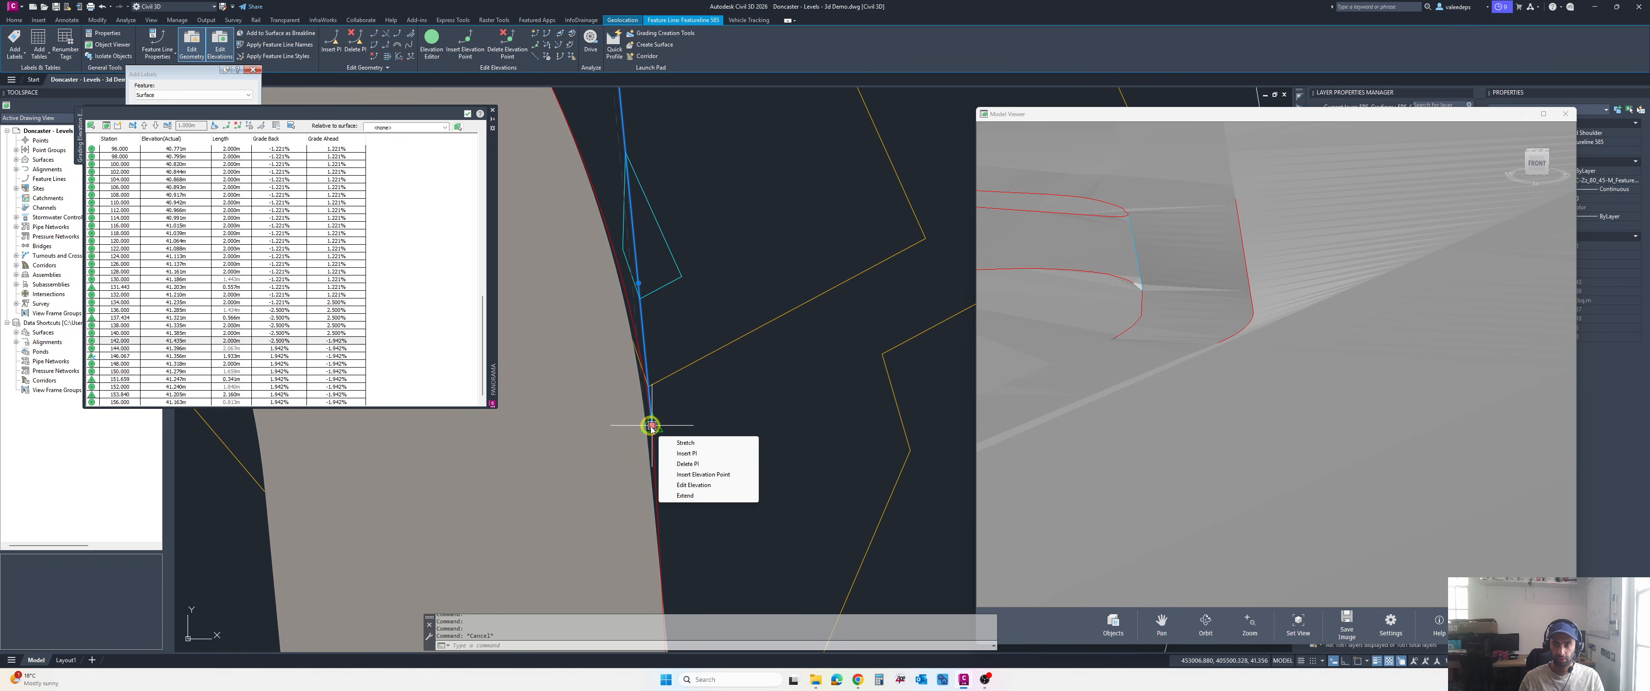
scroll(1144, 251, "up", 5)
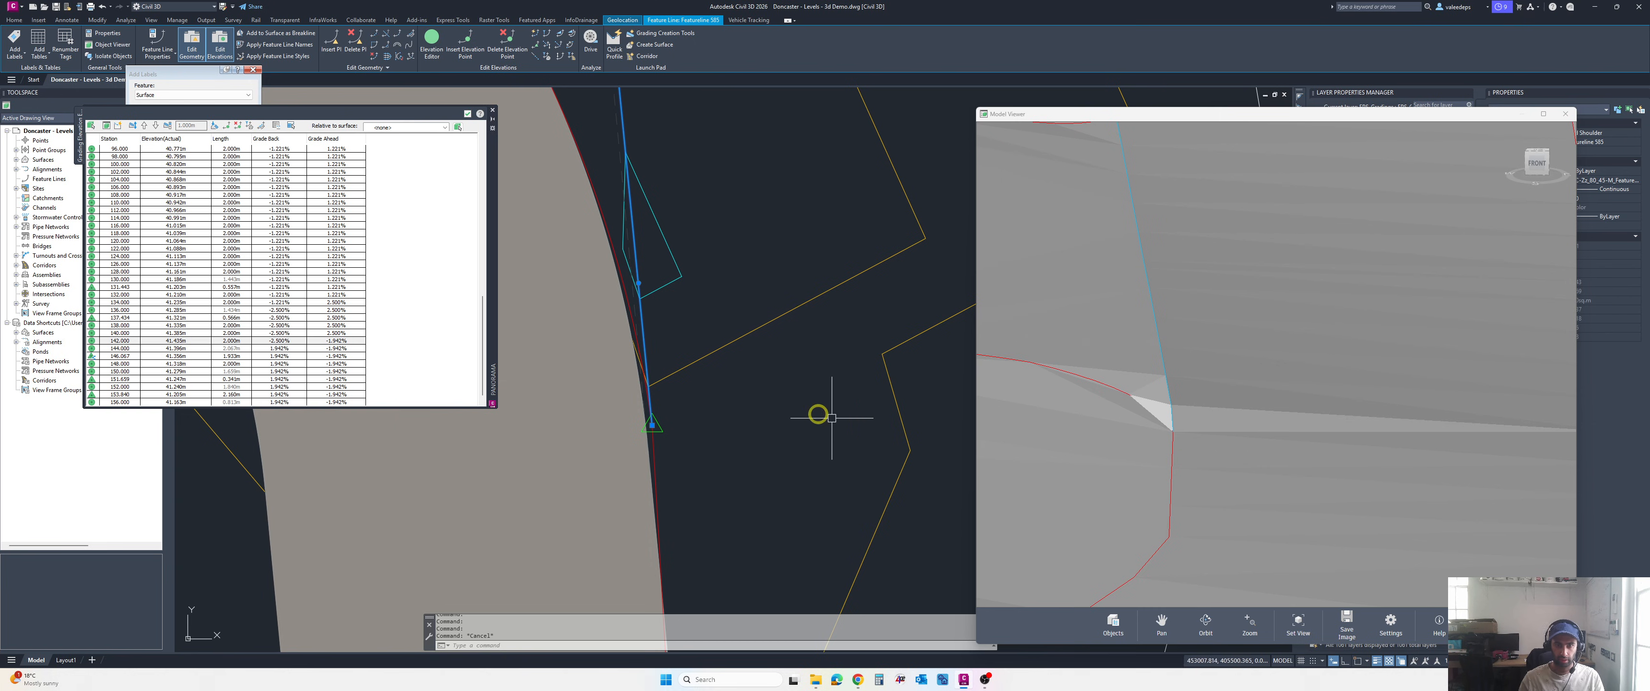
left_click(537, 34)
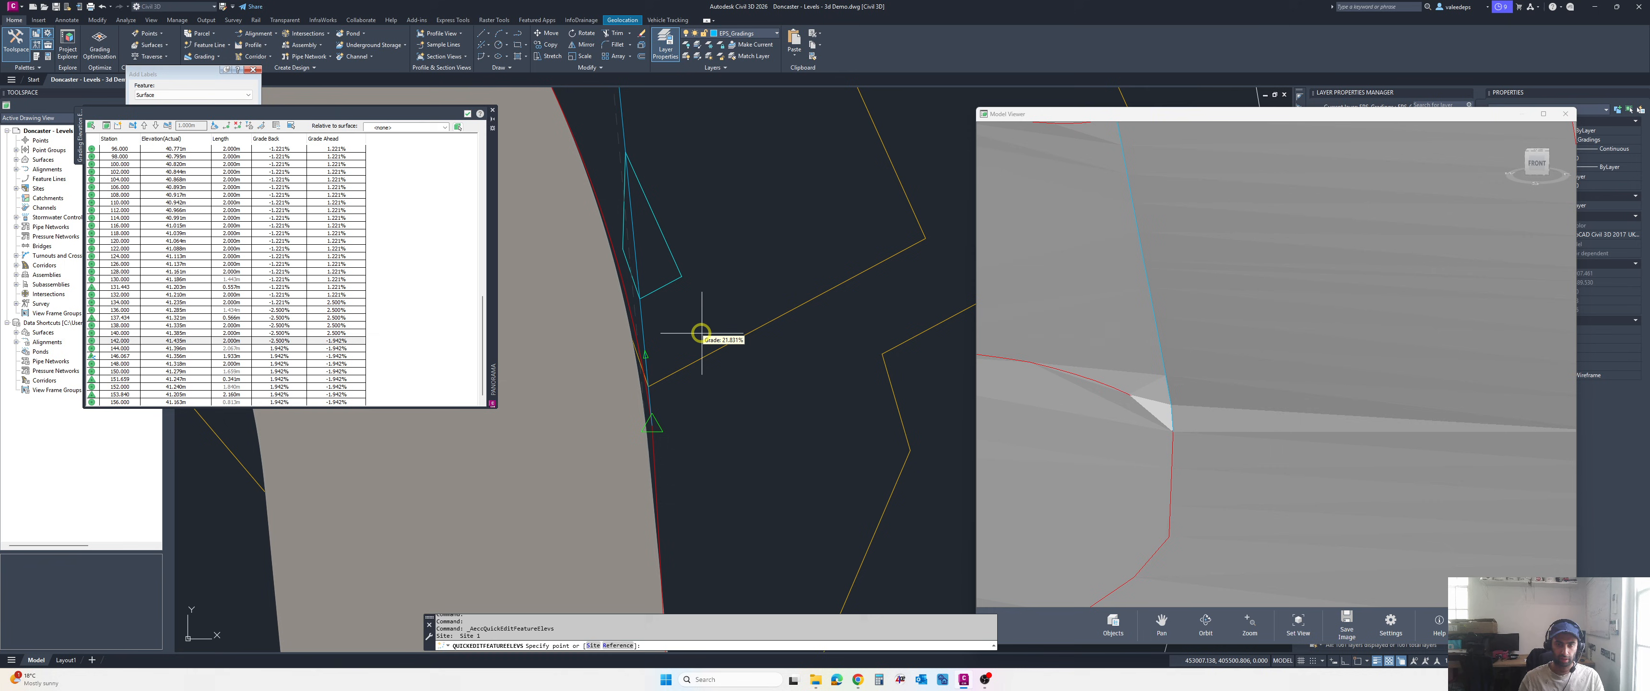
key("Escape")
key("Escape")
left_click(645, 317)
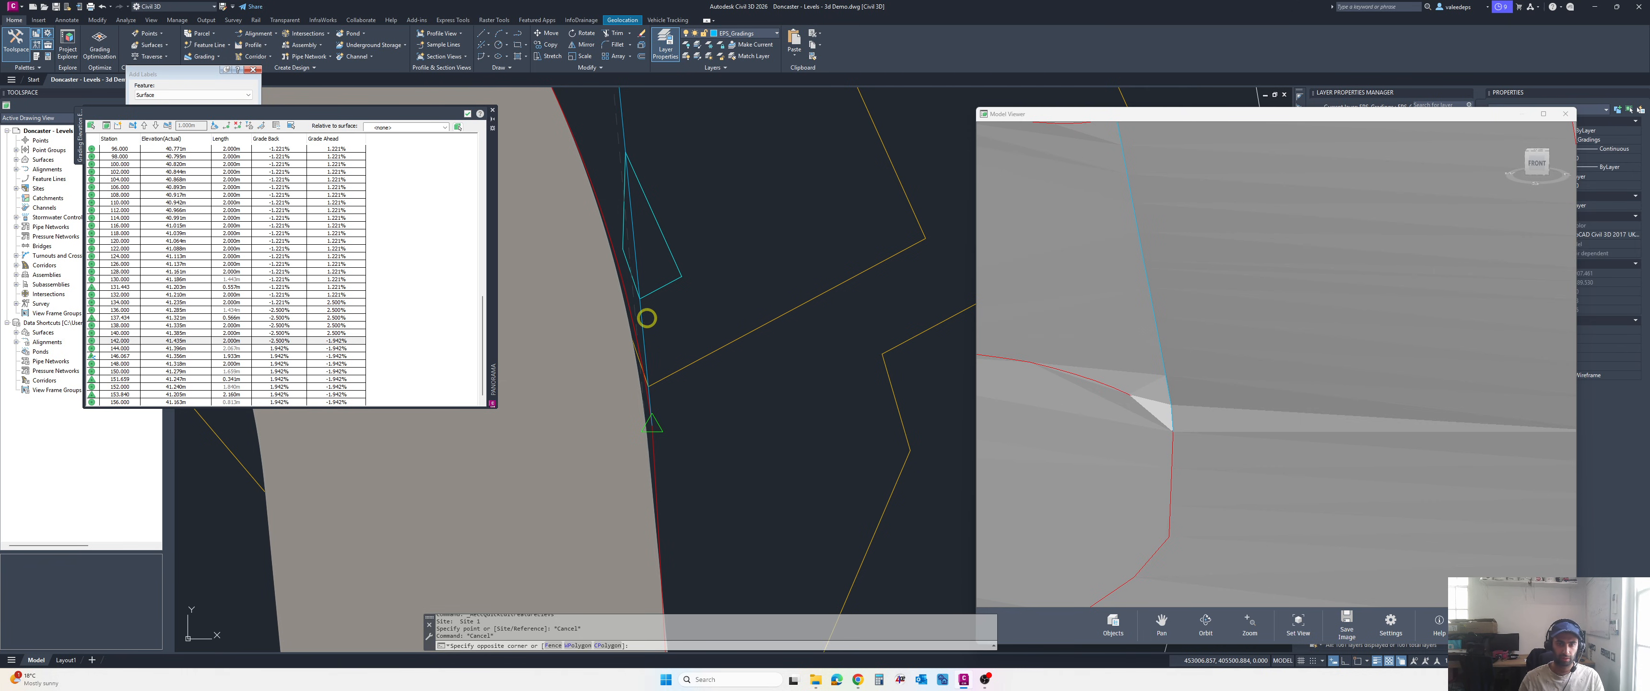
key("Escape")
- Open the joining feature line in the Elevation Editor and select all its points from the last to the first
left_click(643, 317)
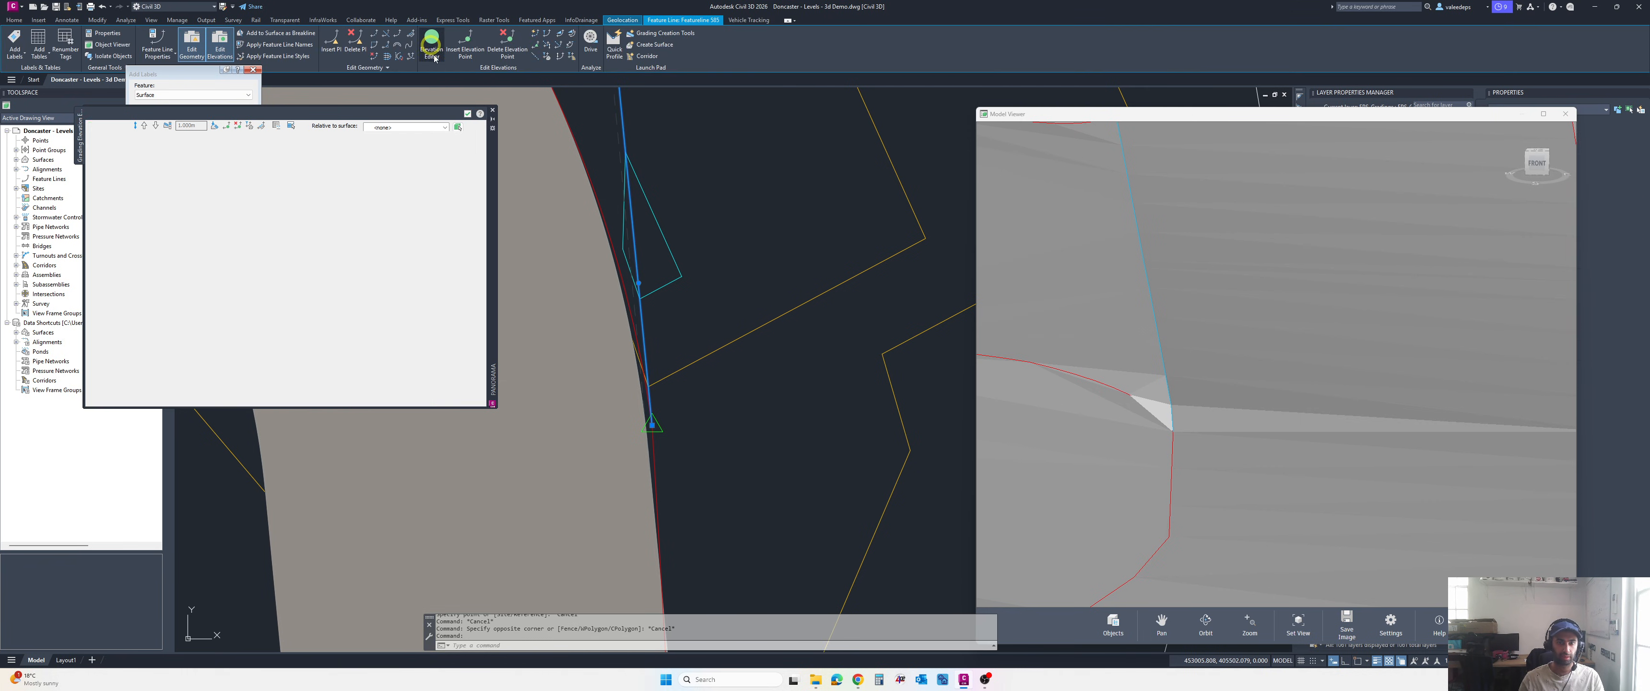
left_click(170, 234)
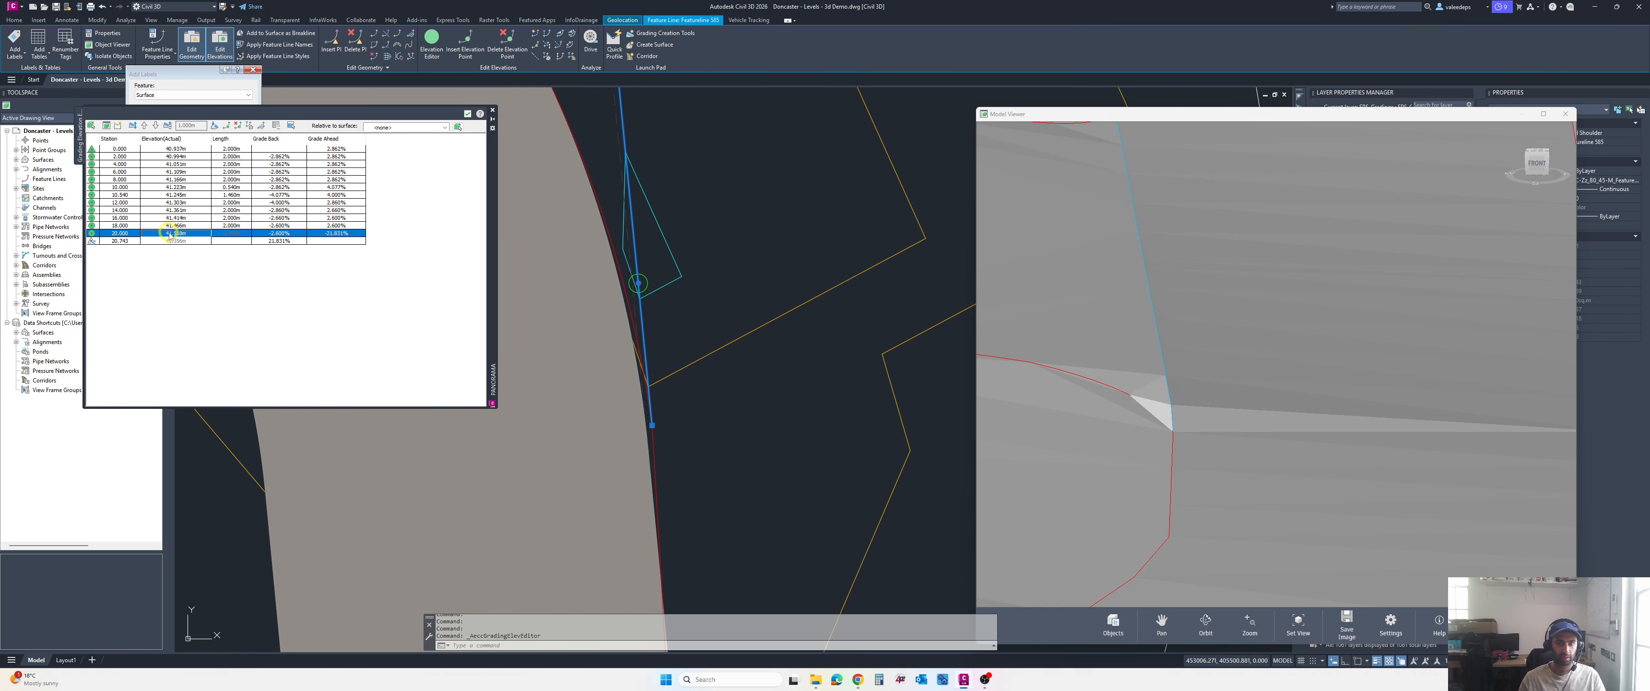
left_click(178, 240)
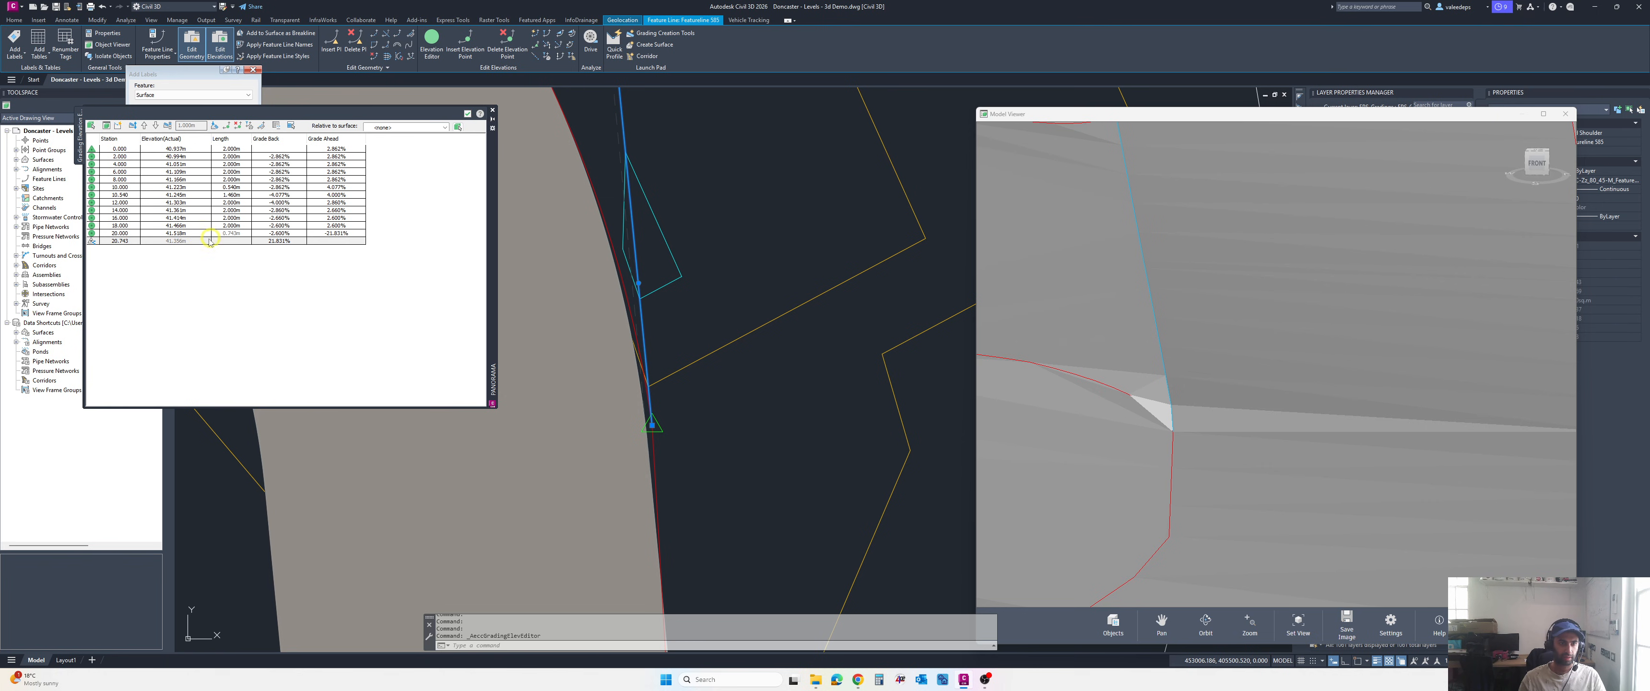
left_click(187, 152, "shift")
- Flatten all selected points of the joining feature line to a constant grade between its end points
scroll(818, 262, "down", 6)
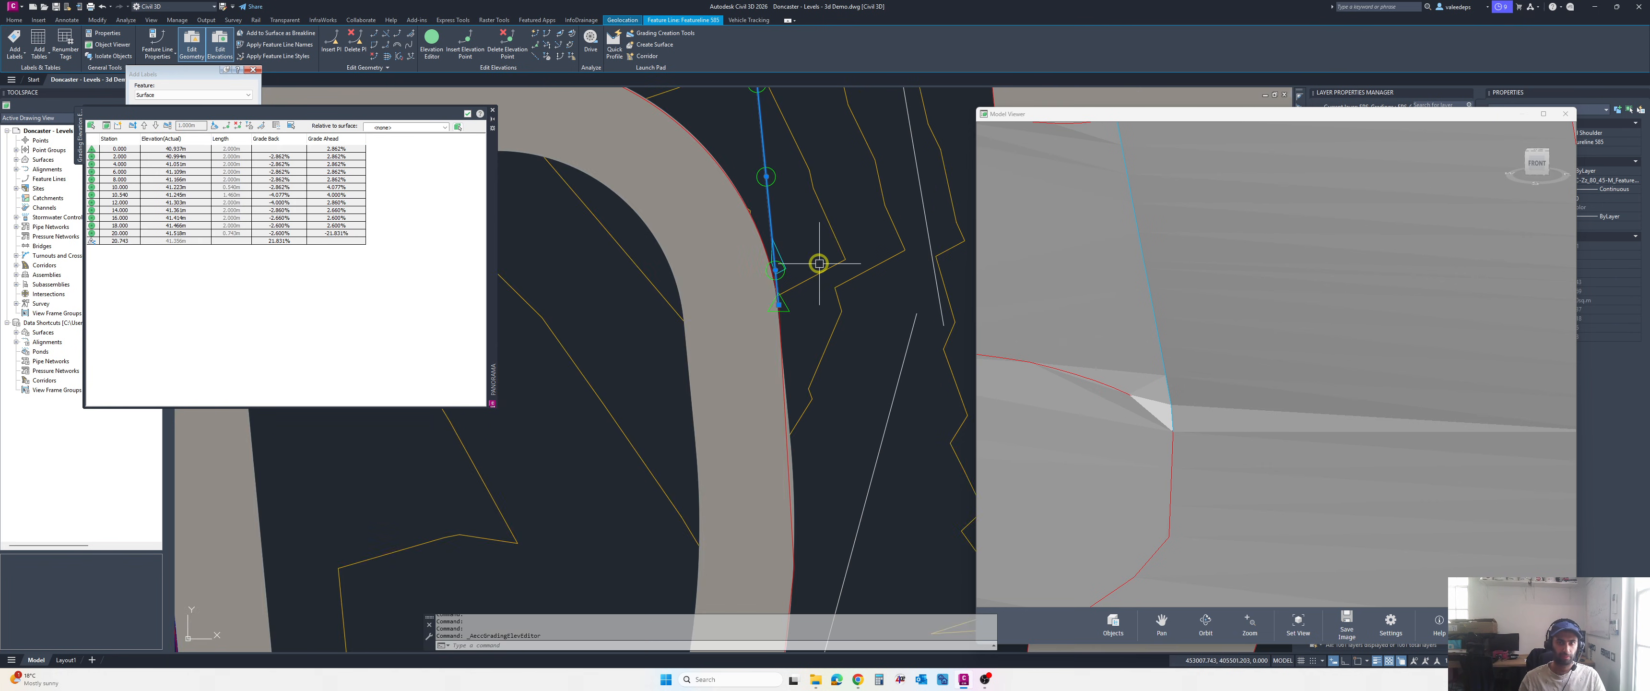
scroll(782, 154, "up", 4)
middle_click_drag(766, 133, 781, 258)
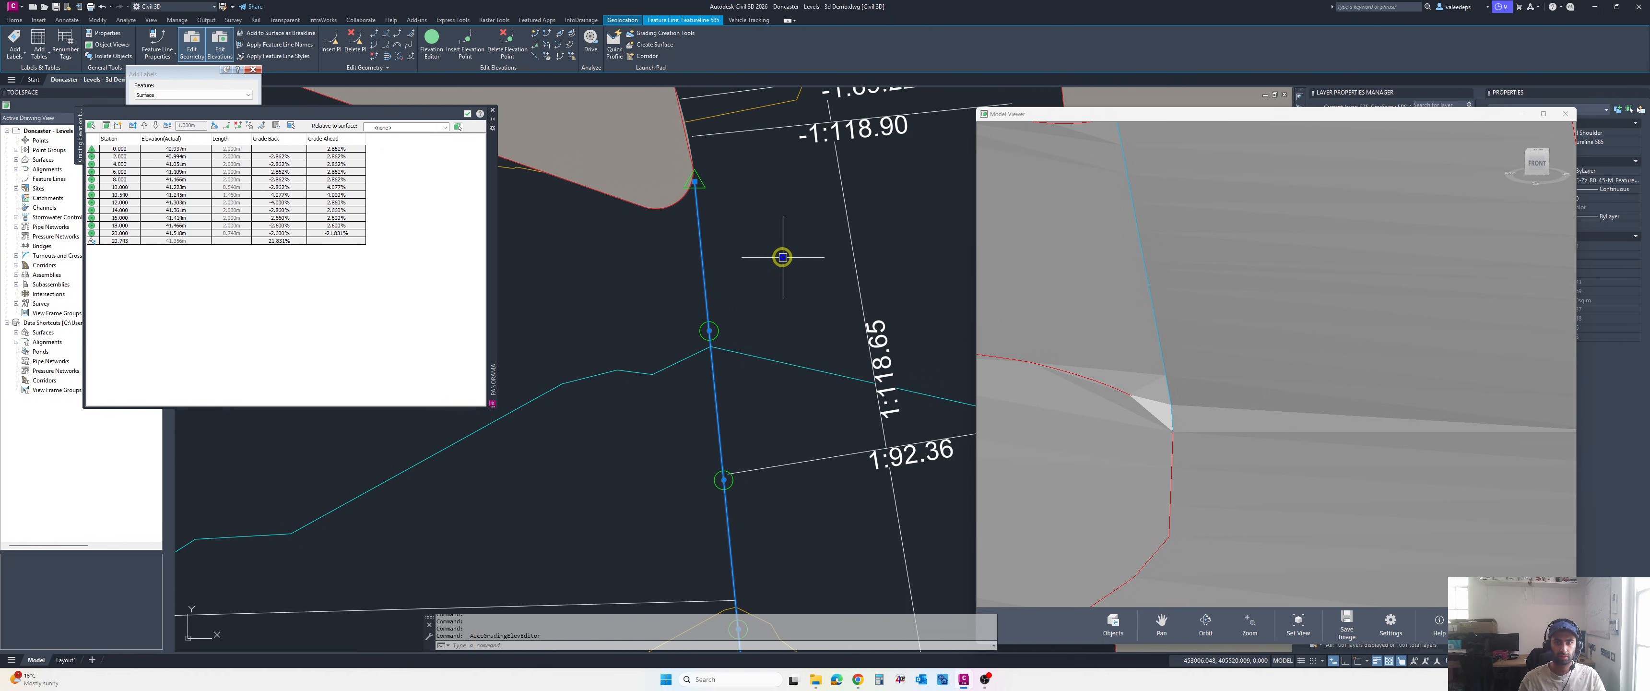
scroll(718, 181, "up", 2)
scroll(683, 173, "up", 3)
scroll(684, 174, "up", 2)
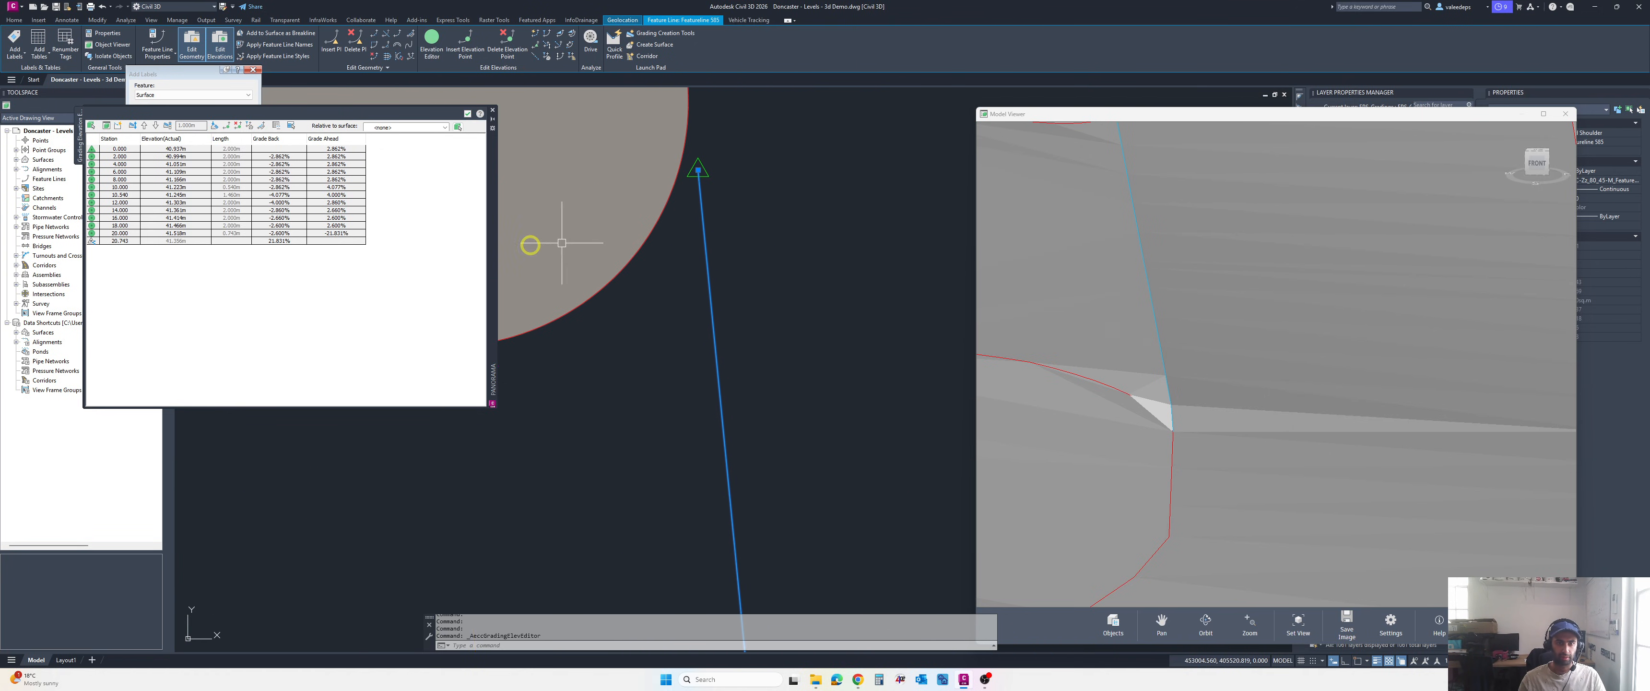
left_click(216, 126)
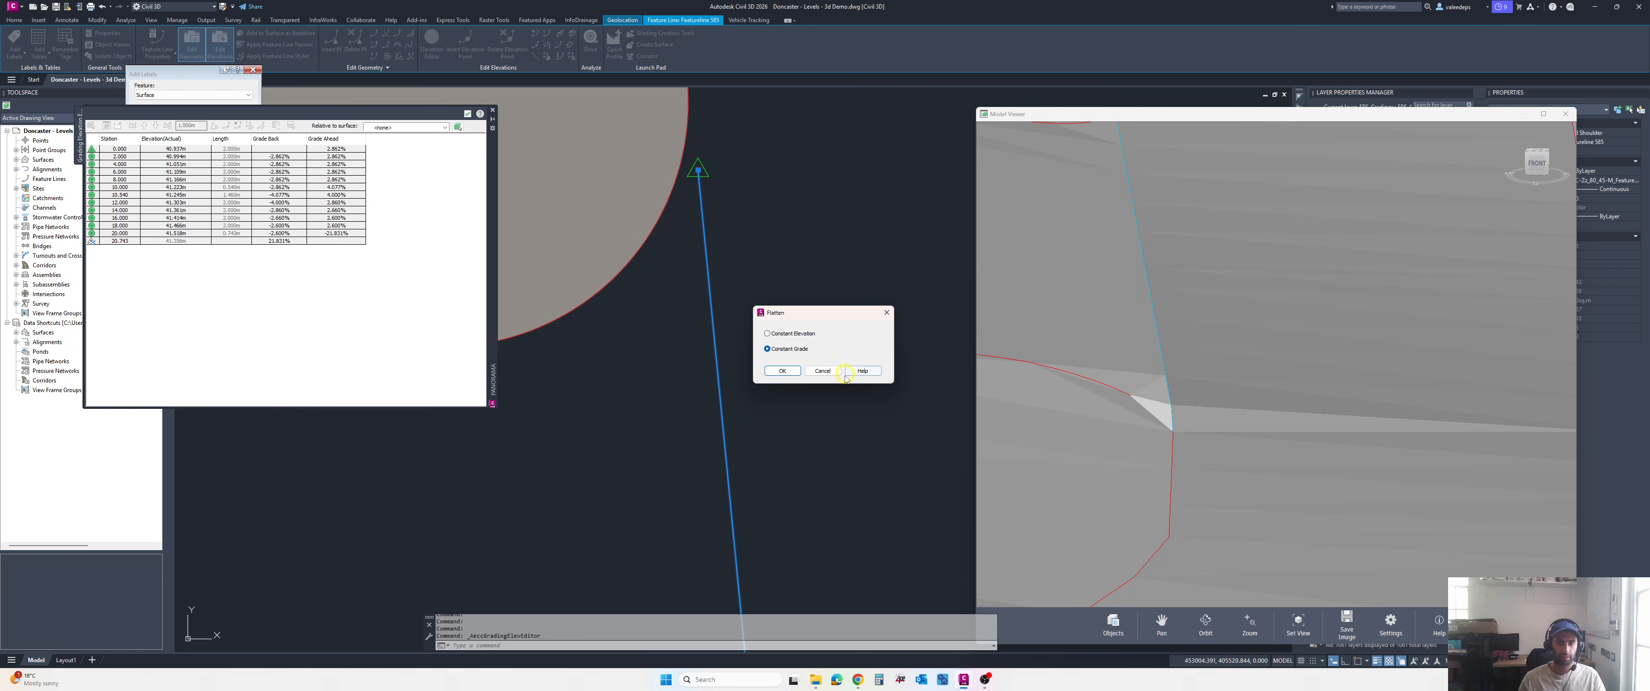
left_click(782, 371)
- Inspect in the model viewer how the flattened joining line meets the kerb curve and the surrounding surface
left_click(1198, 408)
scroll(1199, 408, "down", 5)
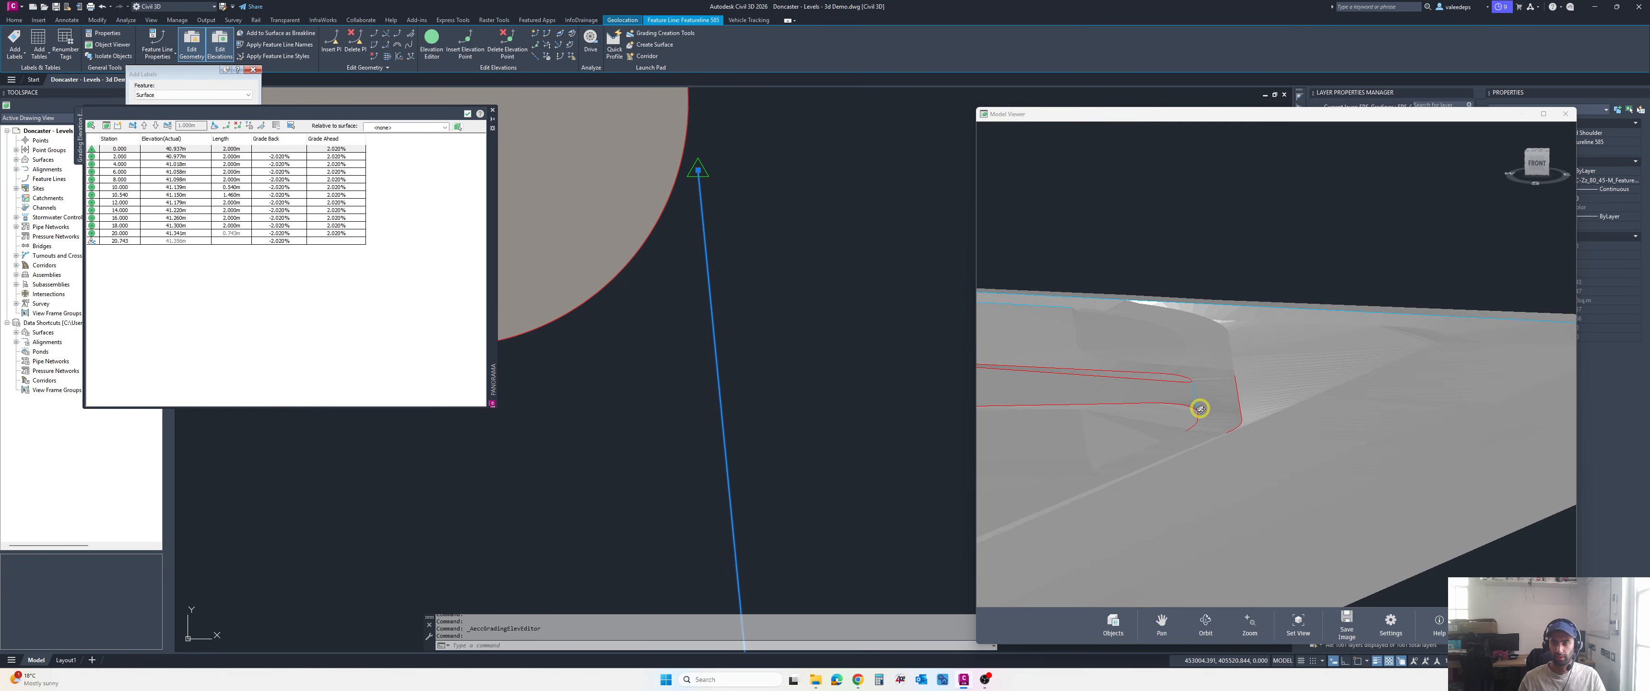
left_click_drag(1200, 407, 1200, 412)
scroll(1199, 412, "up", 3)
scroll(1223, 471, "up", 2)
mouse_move(1234, 479)
left_mouse_down()
mouse_move(1256, 462)
mouse_move(1241, 470)
left_mouse_up()
scroll(646, 453, "down", 6)
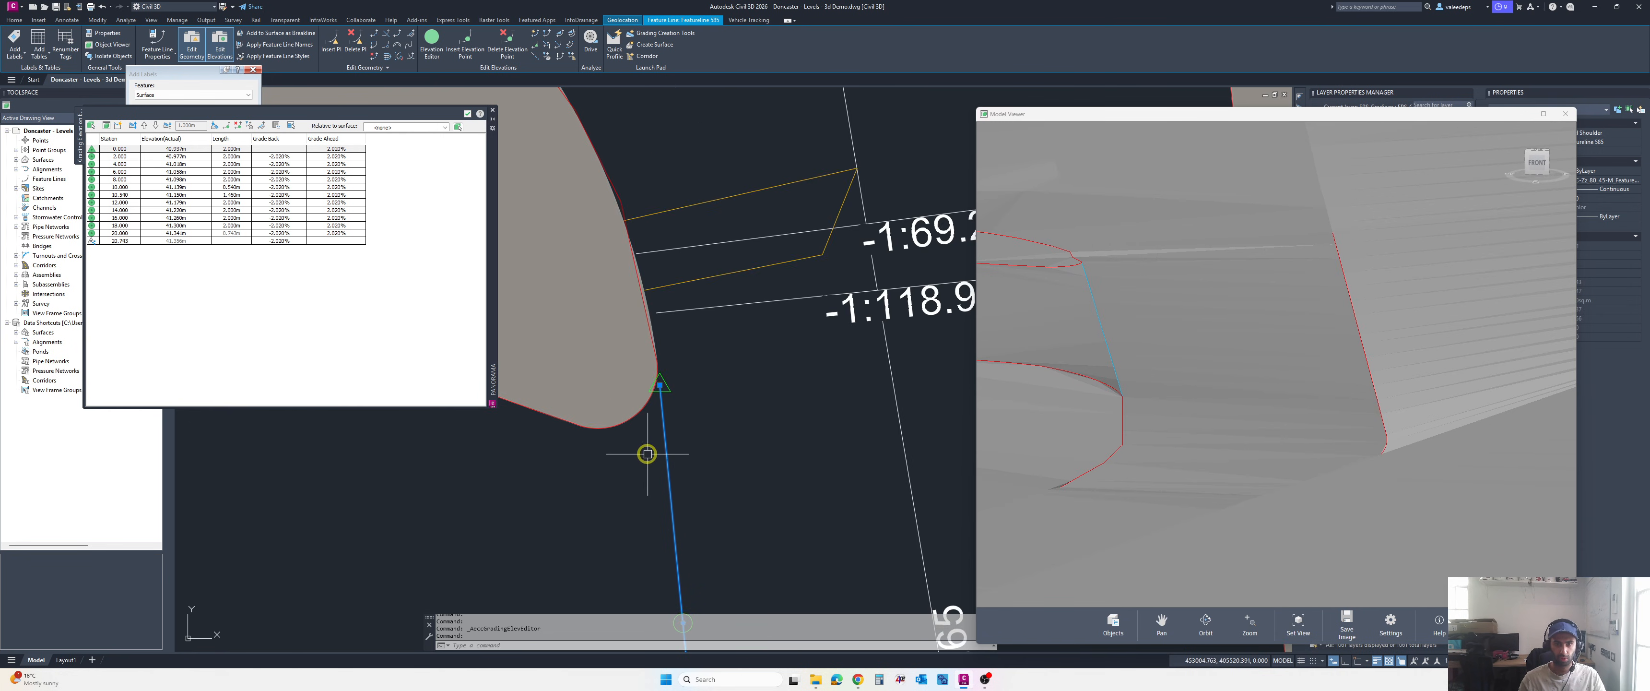
- Deselect the joining line and examine the surface slope labels between it and the substation-side kerb
key("Escape")
scroll(701, 443, "up", 6)
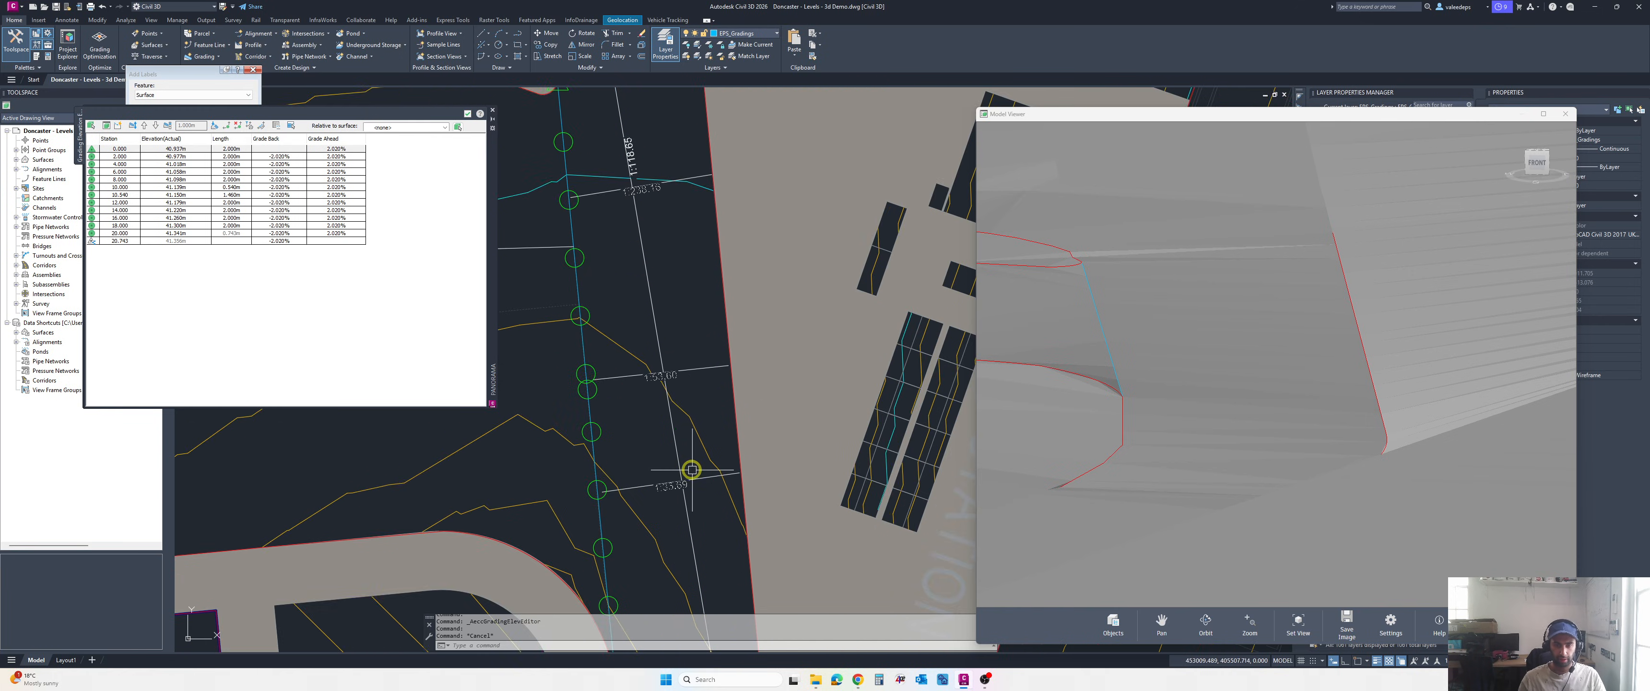
scroll(641, 487, "down", 8)
scroll(626, 516, "up", 5)
scroll(718, 492, "up", 1)
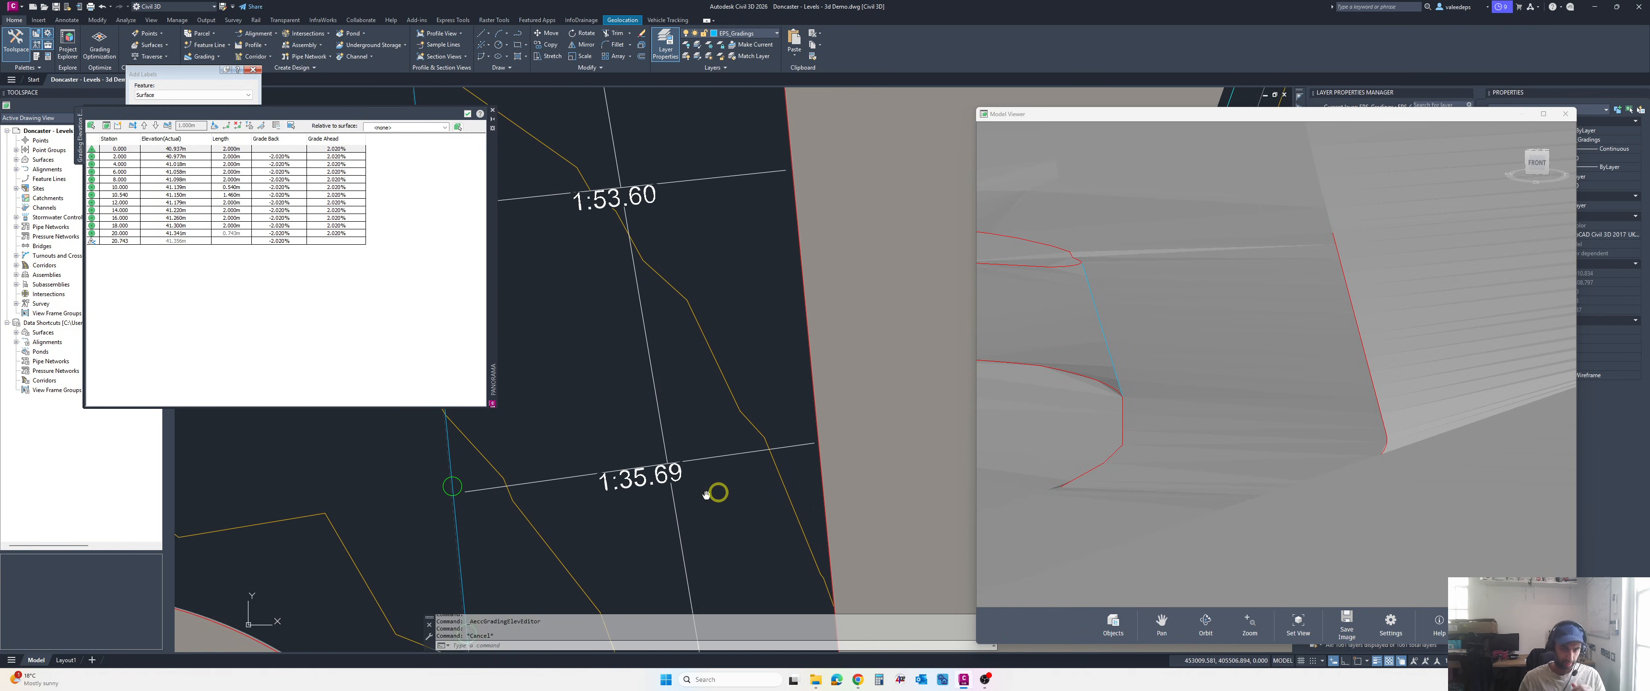
scroll(734, 489, "down", 3)
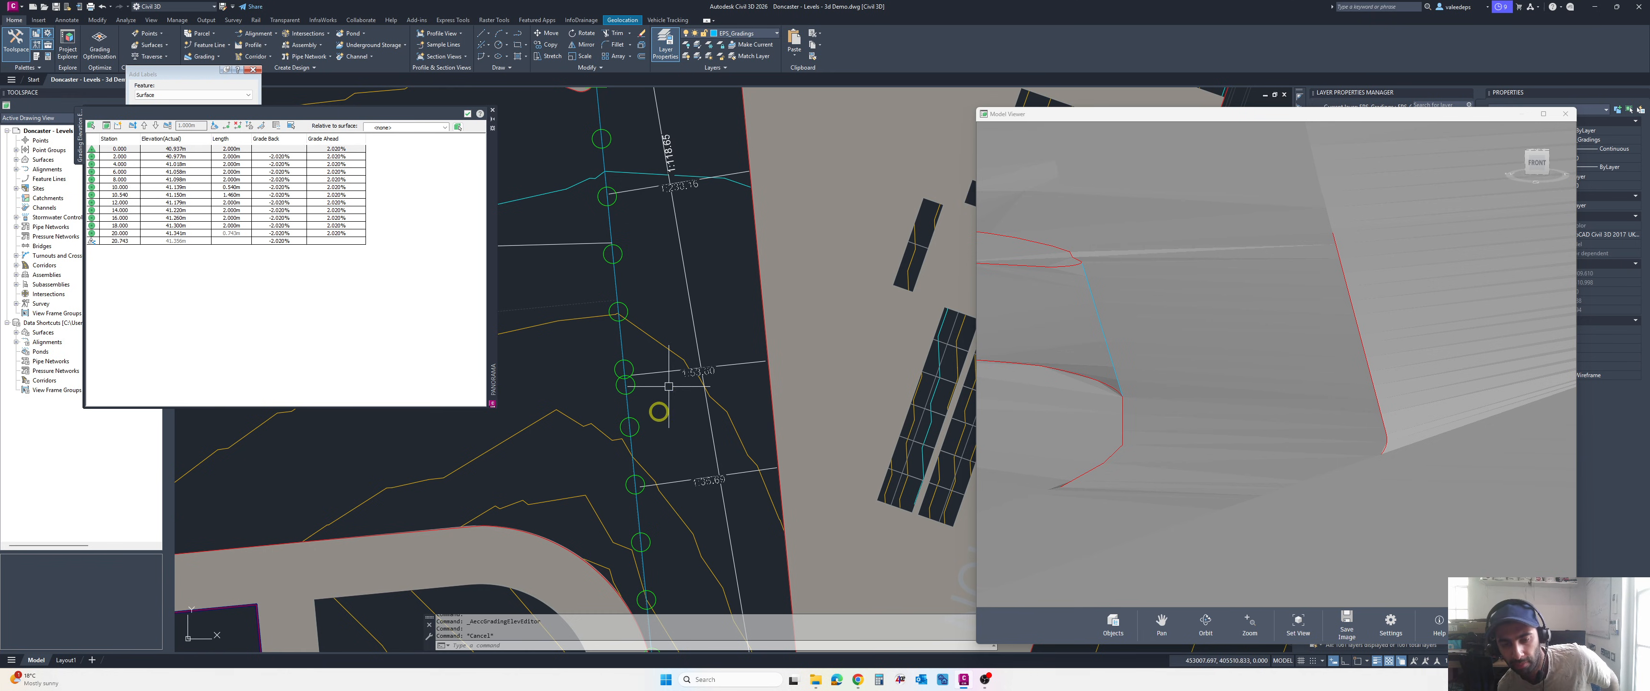
mouse_move(721, 466)
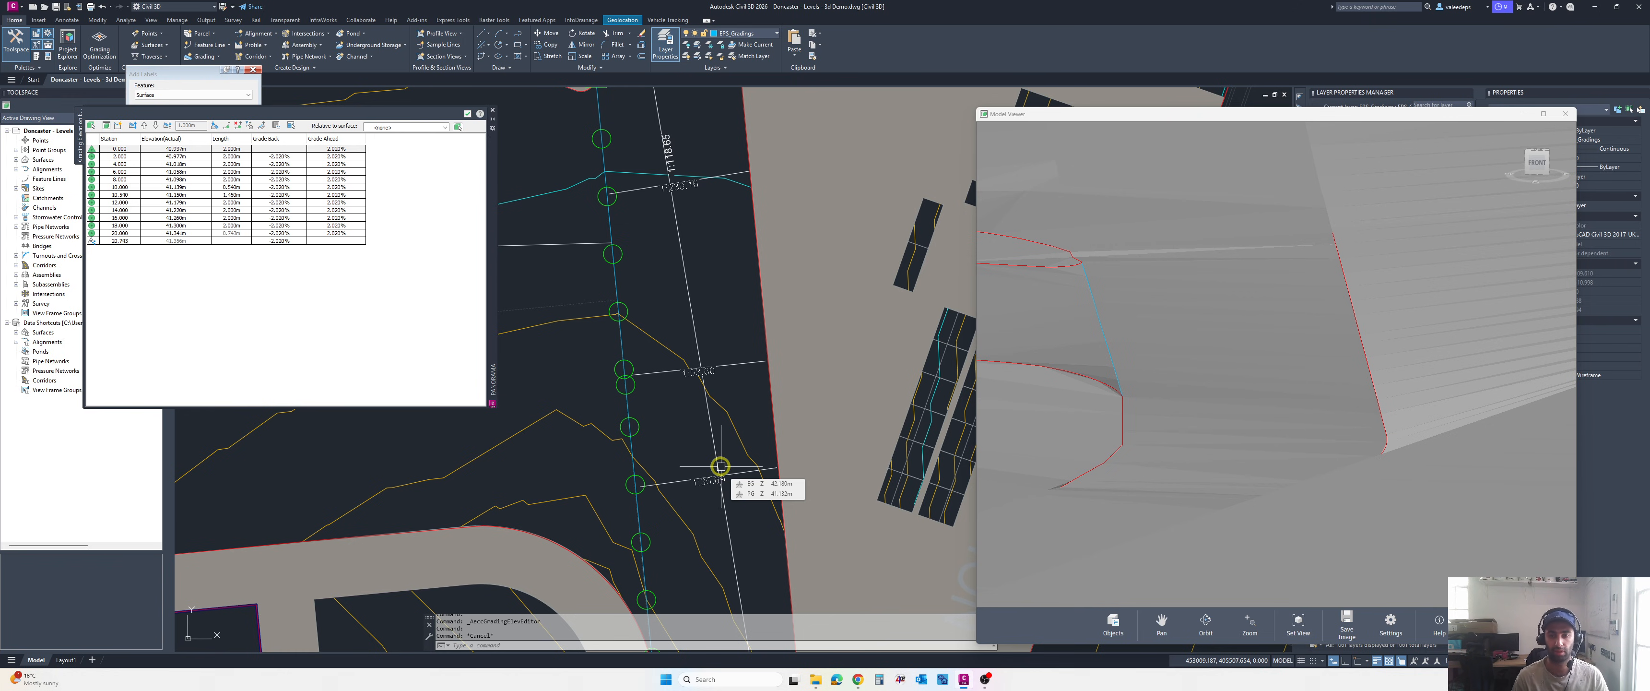
scroll(1316, 372, "down", 5)
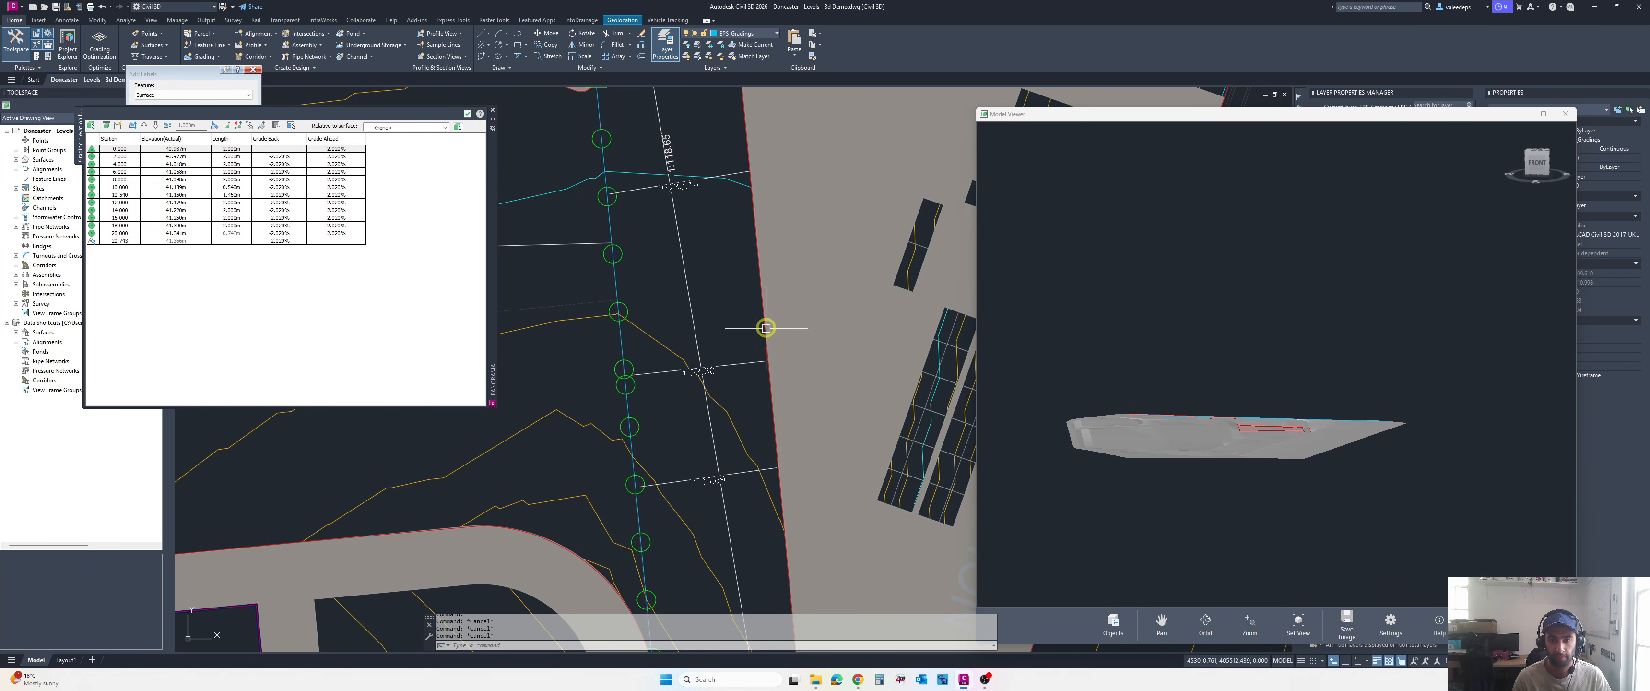
left_click(779, 349)
left_click(792, 361)
type("s")
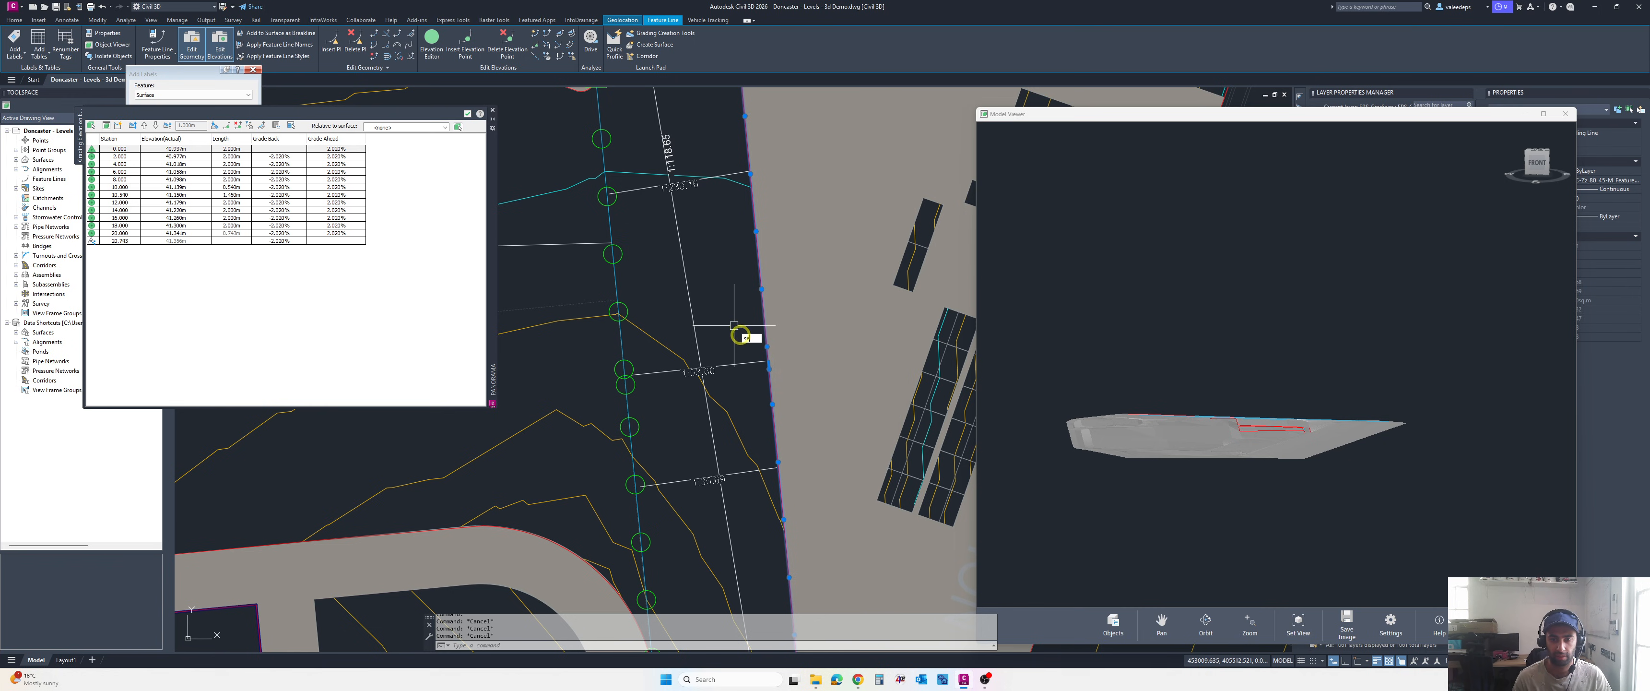
key("Escape")
key("Escape")
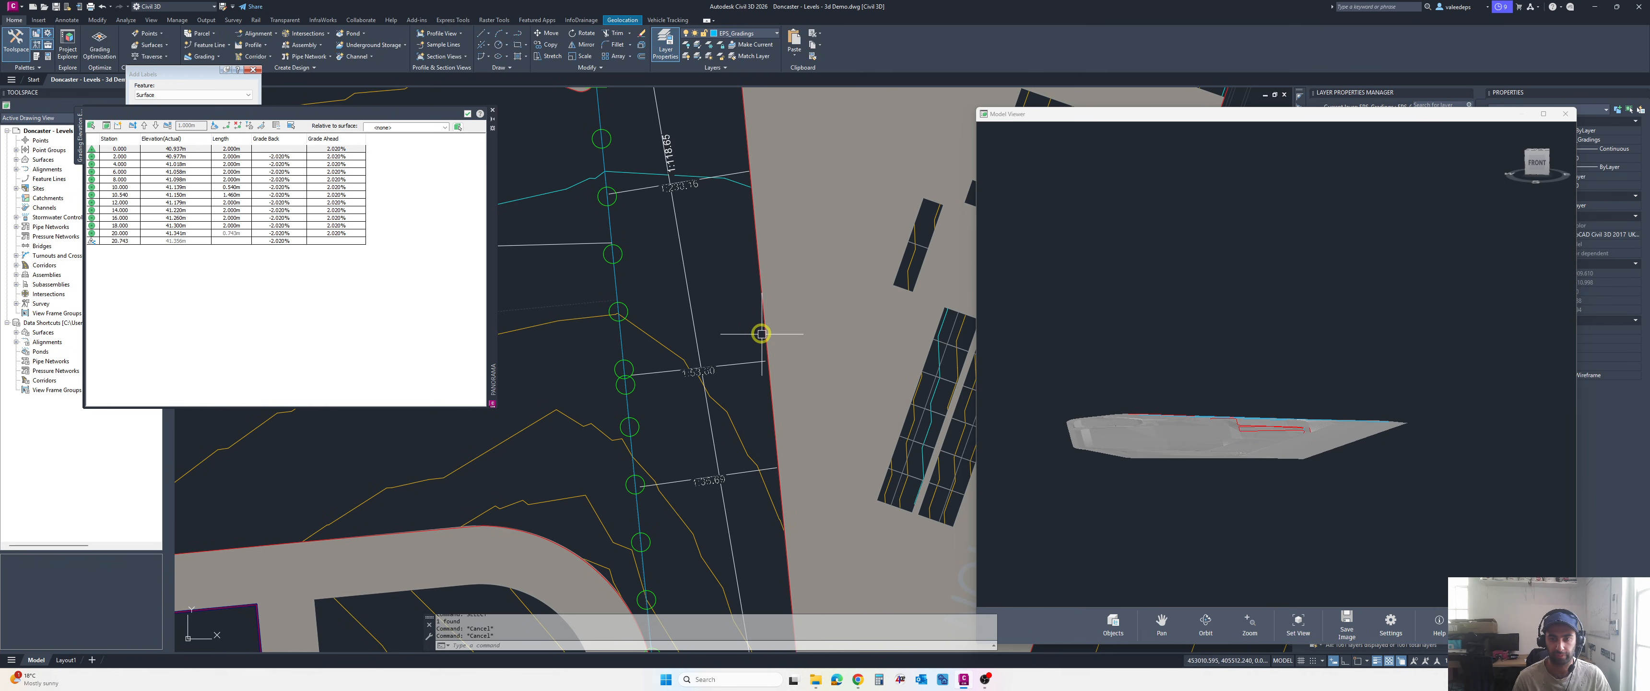
- Select all feature lines similar to the substation-side kerb and joining line, and add them to the model viewer
left_click(766, 335)
left_click(785, 364)
type("se")
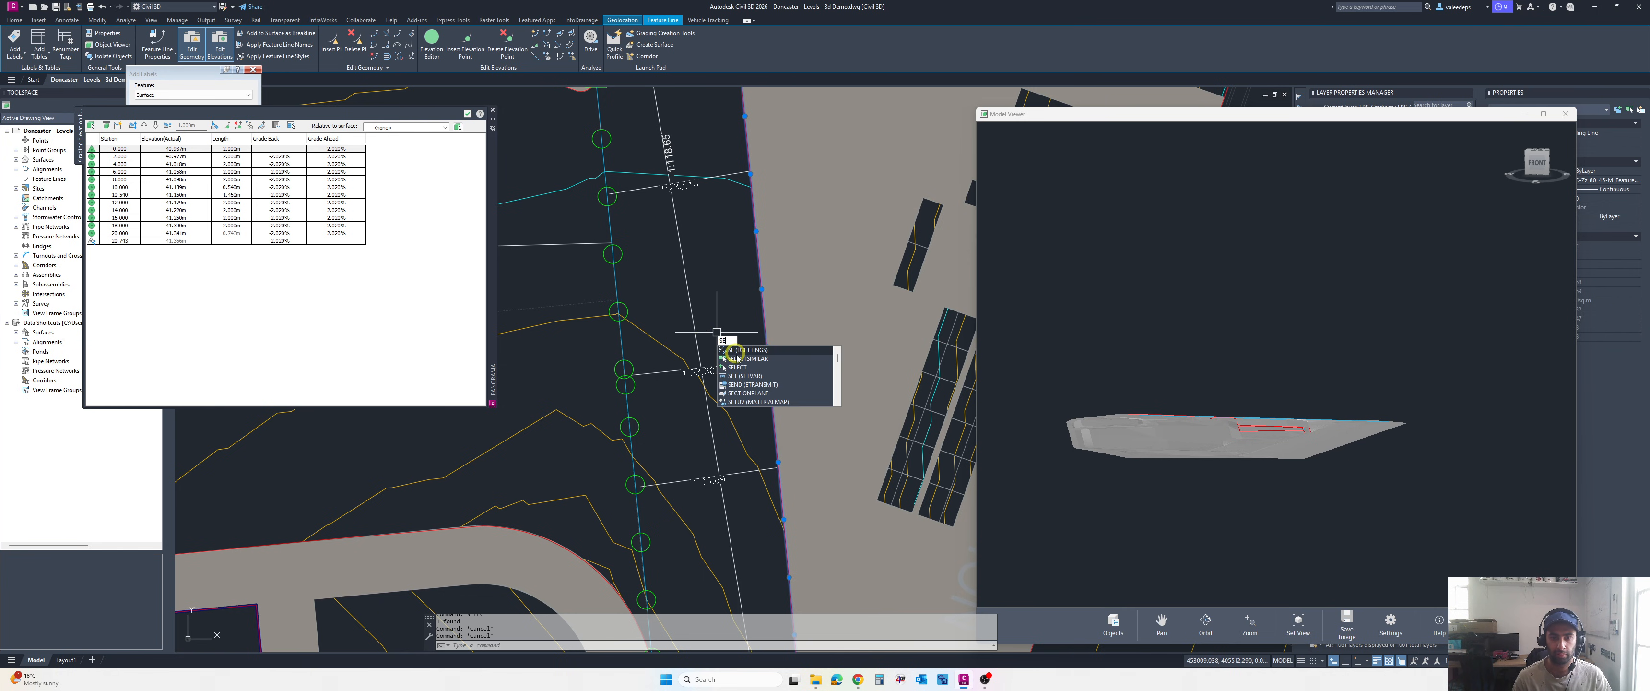
left_click(737, 357)
right_click(709, 332)
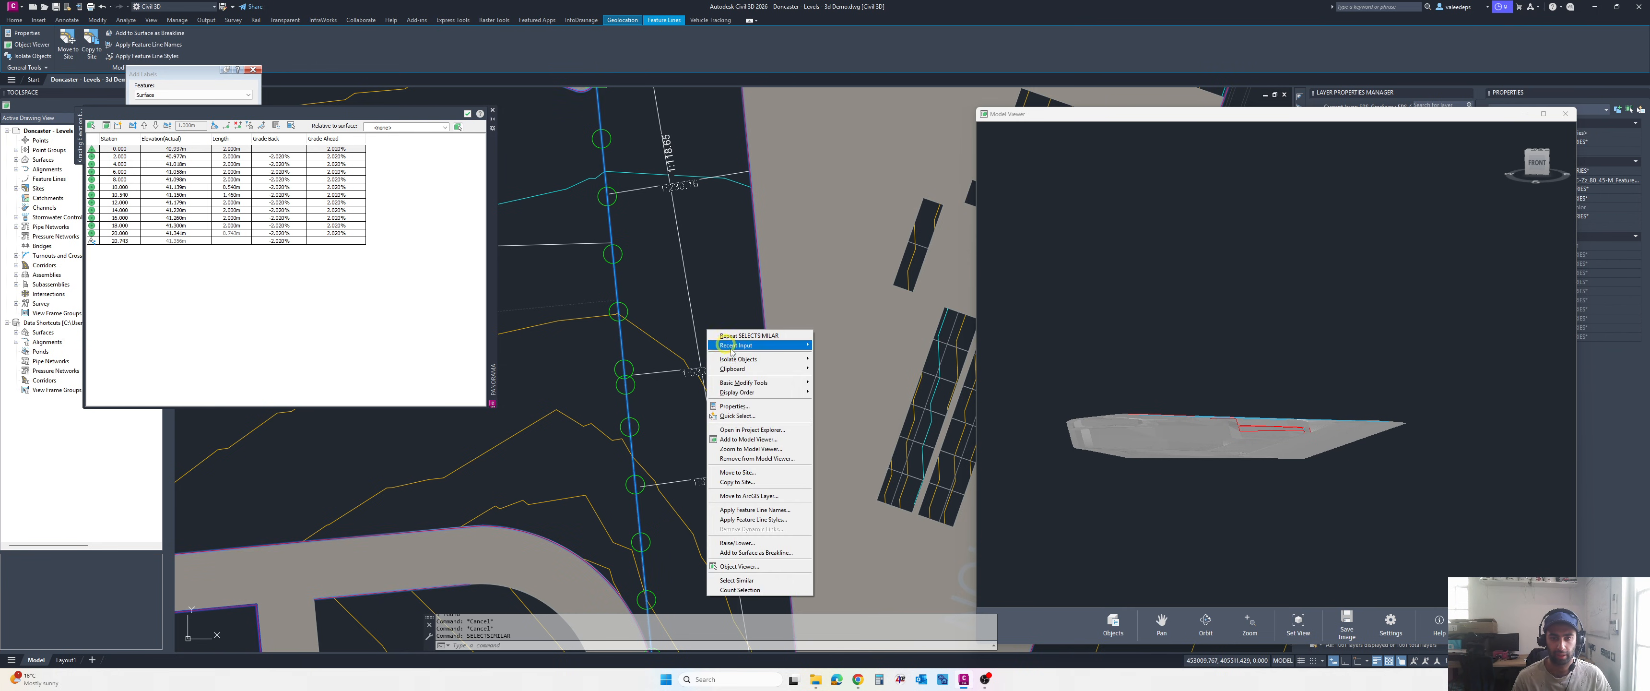
left_click(749, 439)
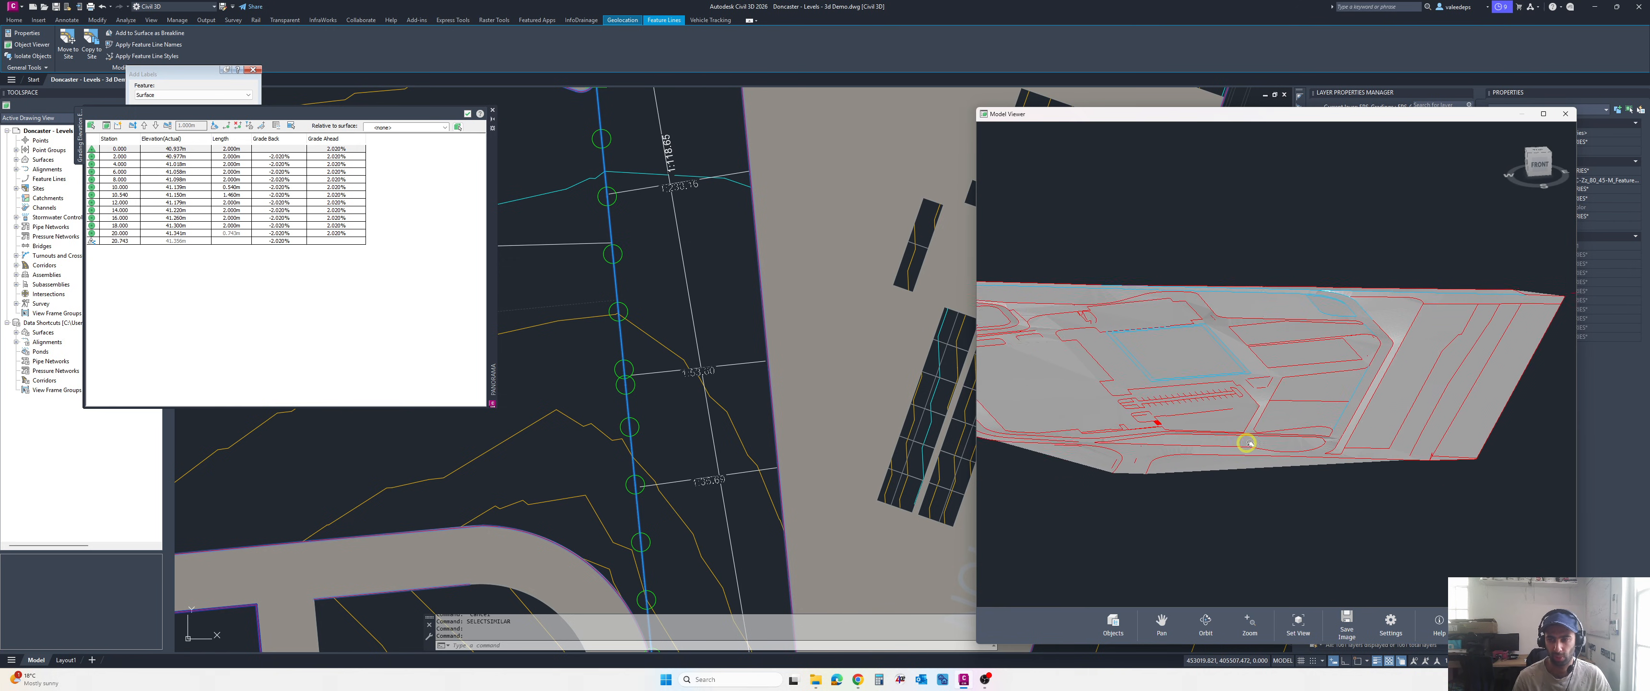
- Orbit around the site model and examine the surface along the road and kerb feature lines from several sides
scroll(1250, 443, "up", 2)
middle_click_drag(1197, 439, 1199, 429, "shift")
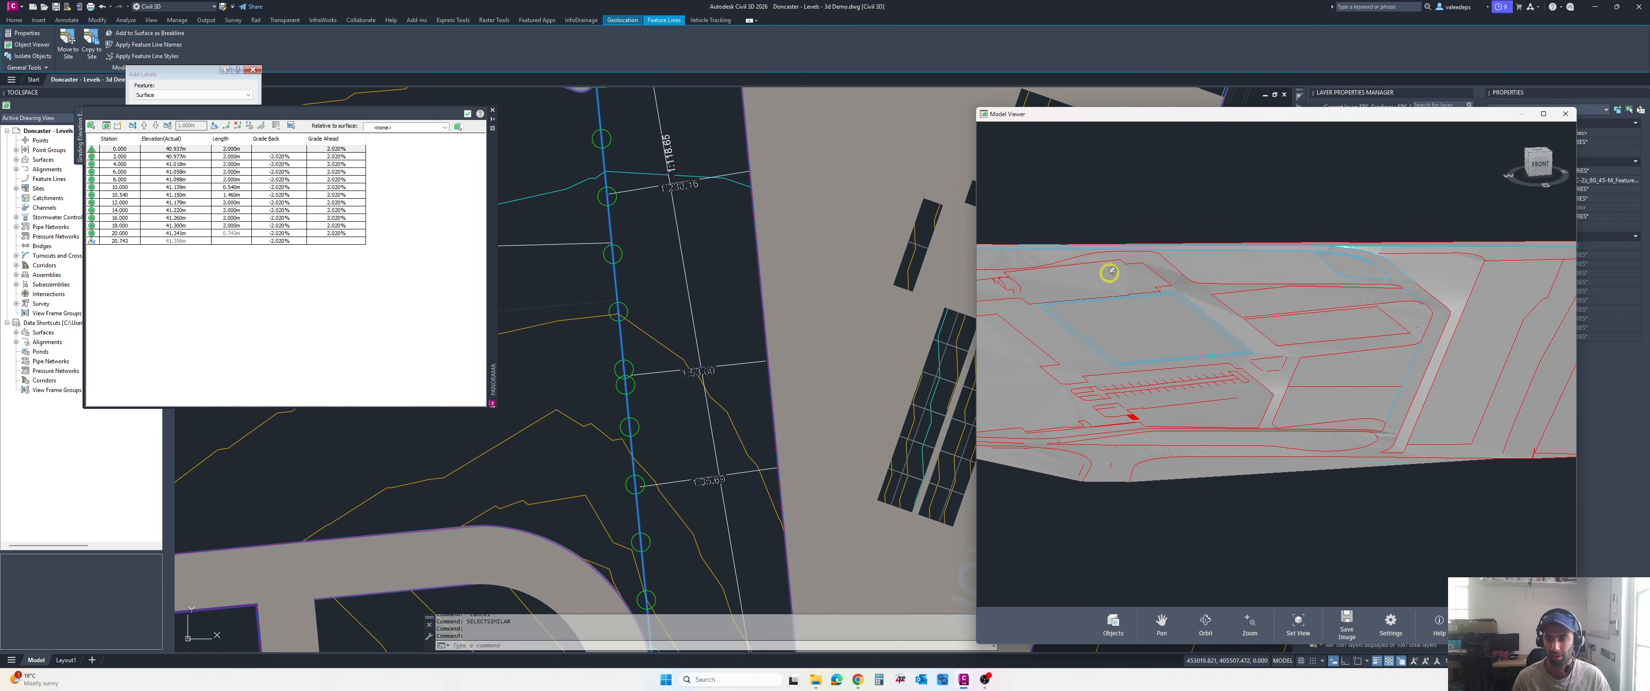
middle_click_drag(1115, 278, 1180, 399, "shift")
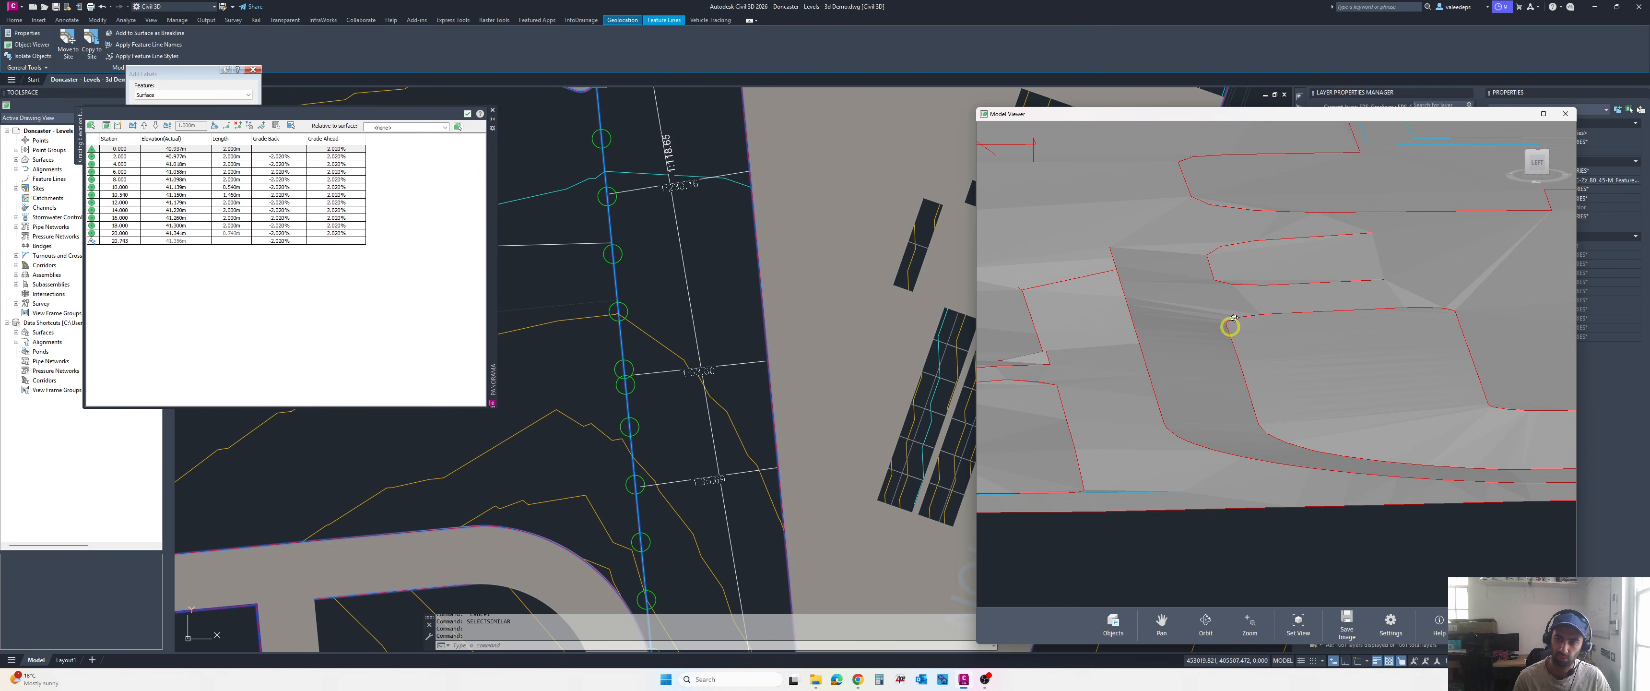
left_click_drag(1211, 370, 1198, 317)
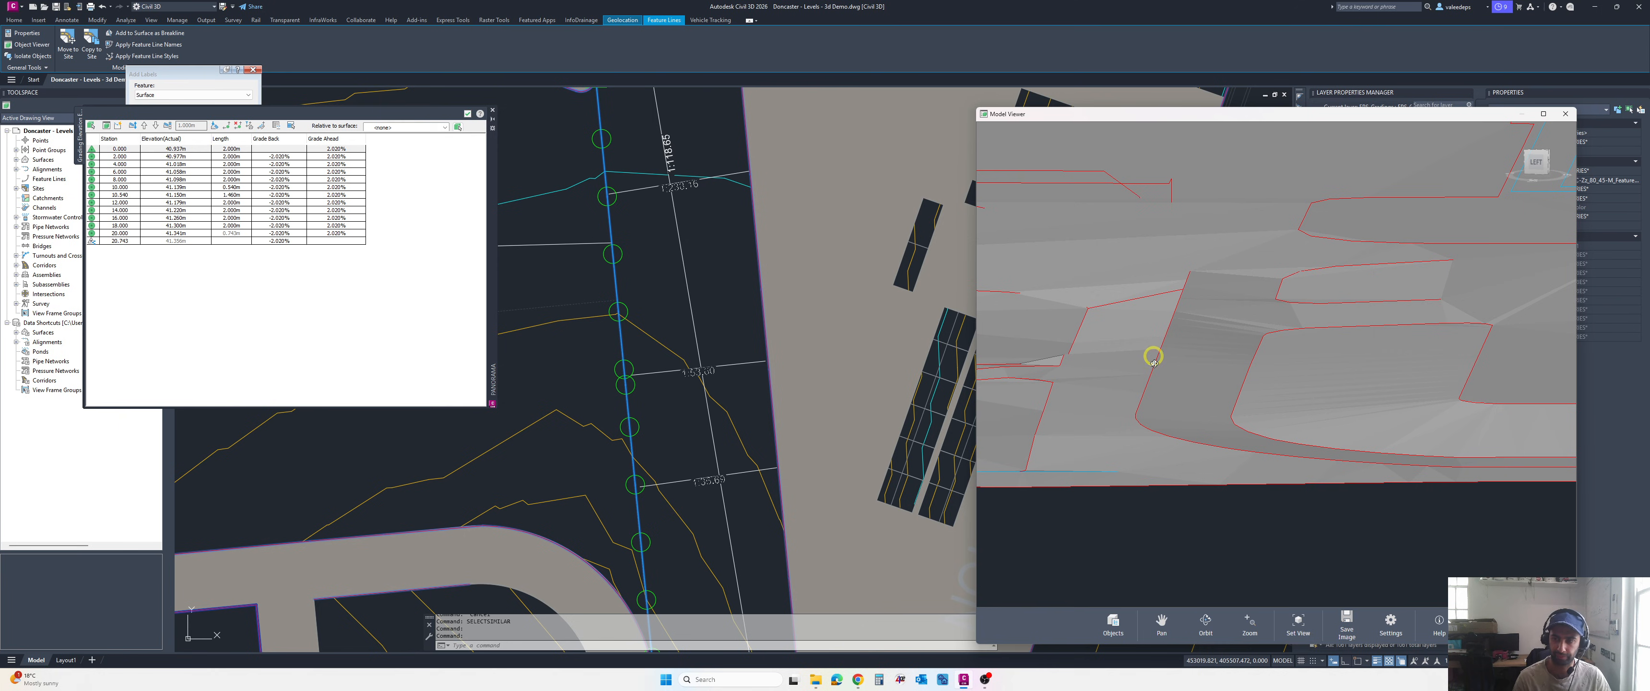
left_click_drag(1140, 380, 1028, 368)
scroll(1182, 367, "down", 6)
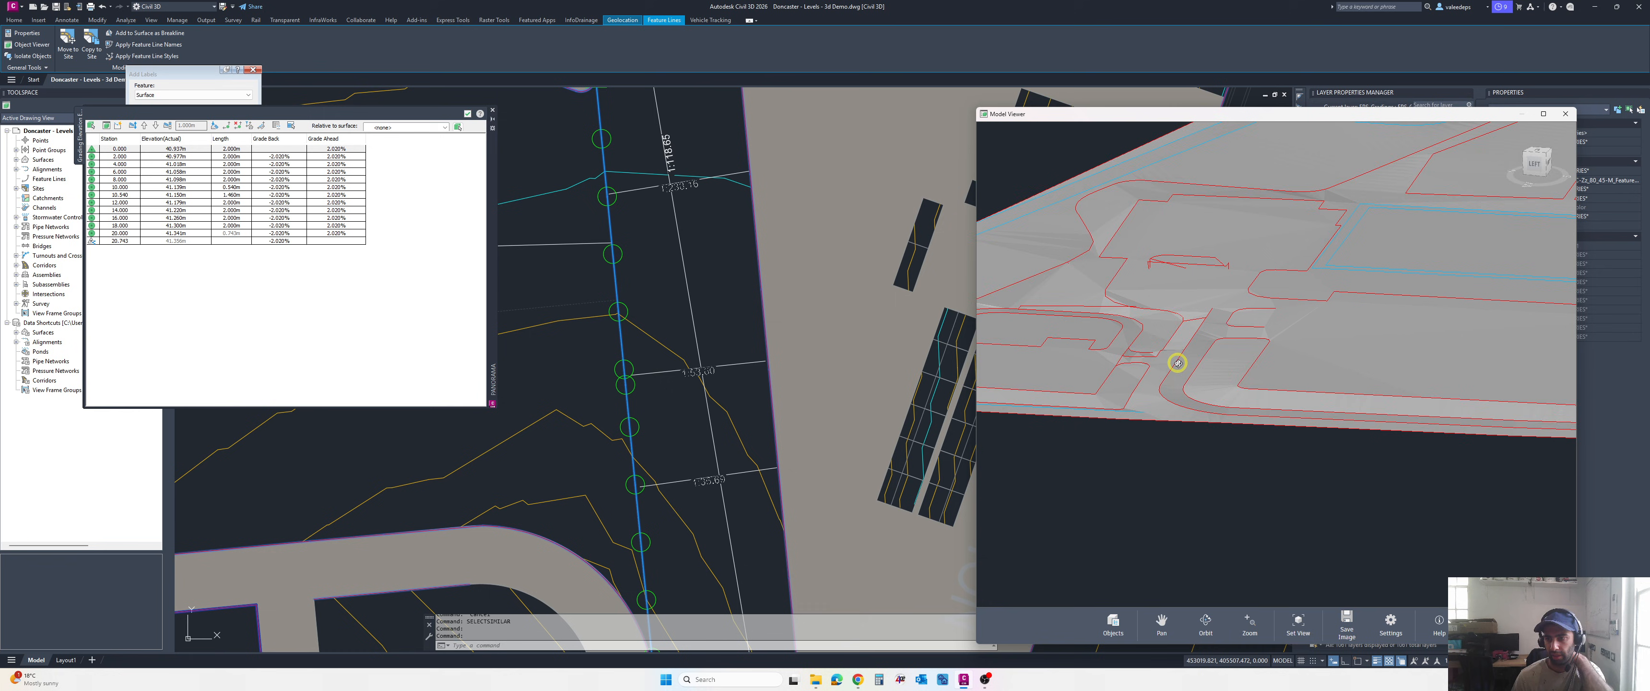
left_click_drag(1198, 416, 1317, 378)
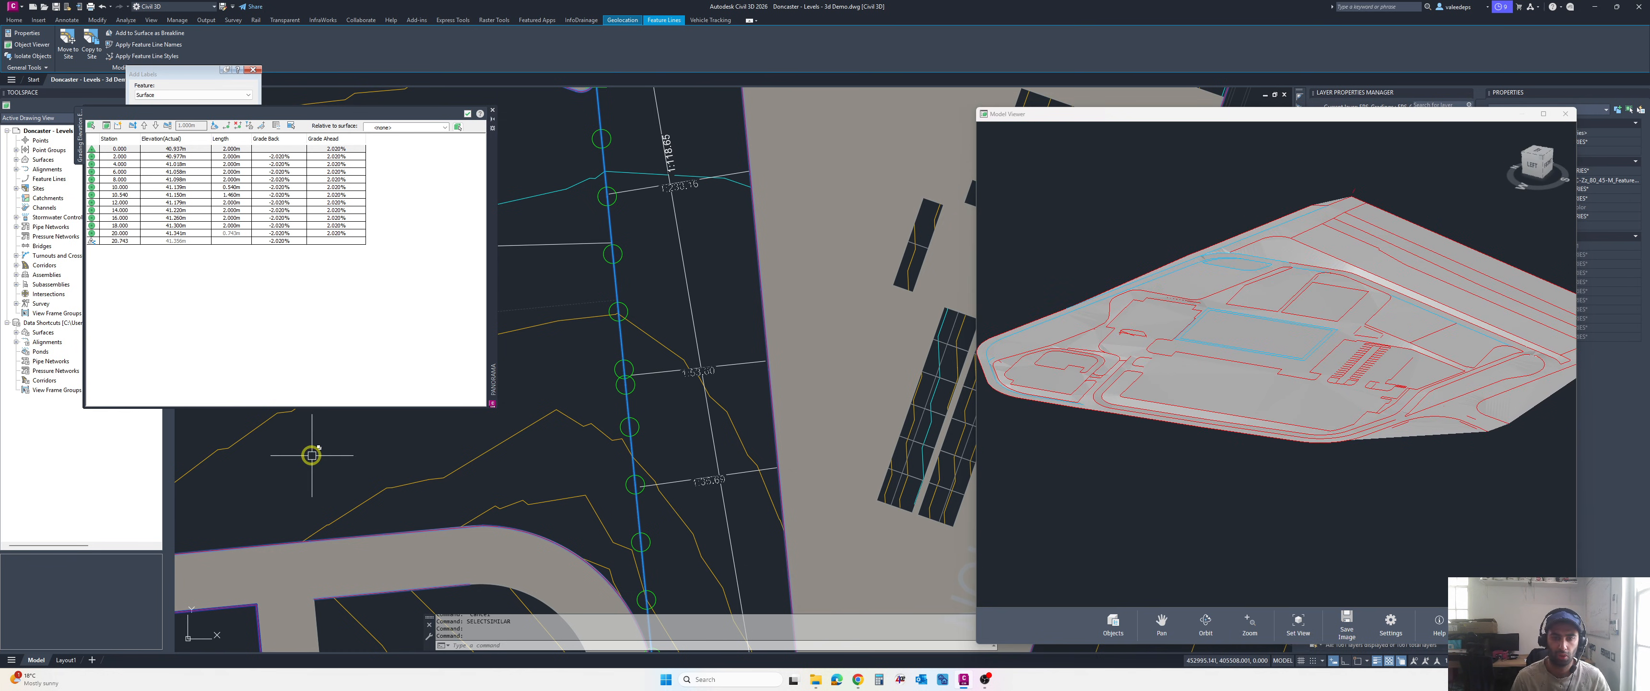
- Clear the feature line selection and examine the slope labels between the joining line and the substation in plan
scroll(562, 455, "down", 2)
scroll(611, 443, "up", 3)
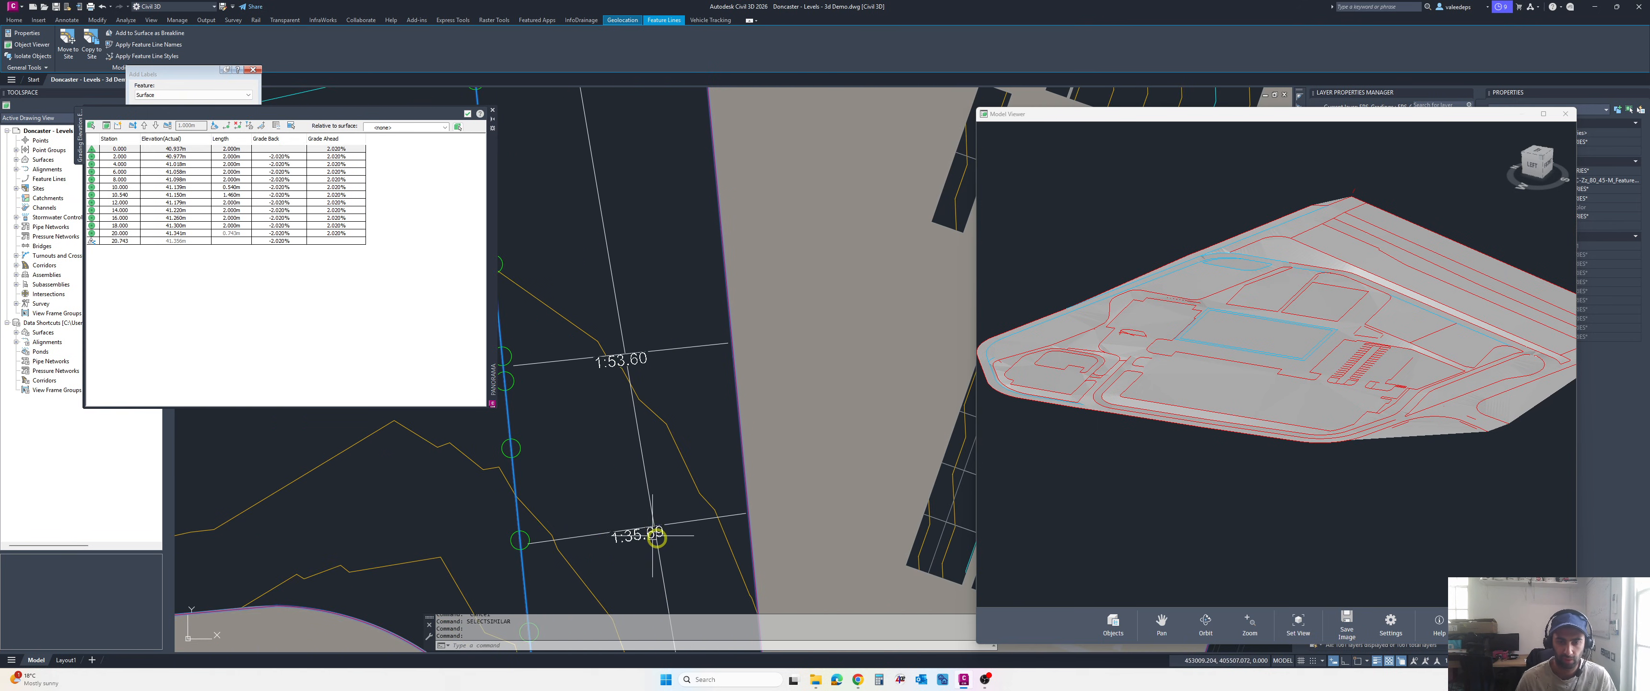
scroll(620, 518, "down", 3)
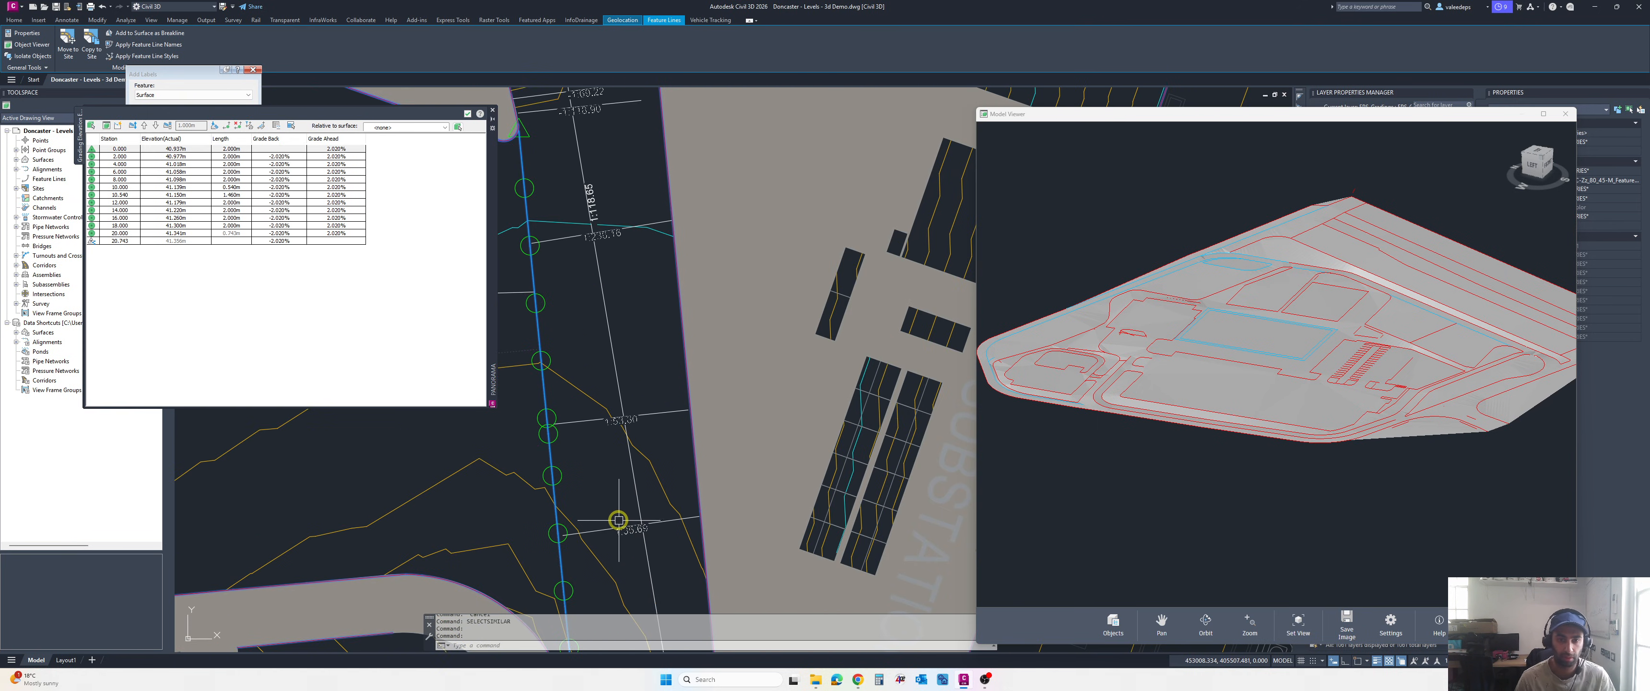
scroll(631, 503, "up", 1)
scroll(635, 504, "down", 2)
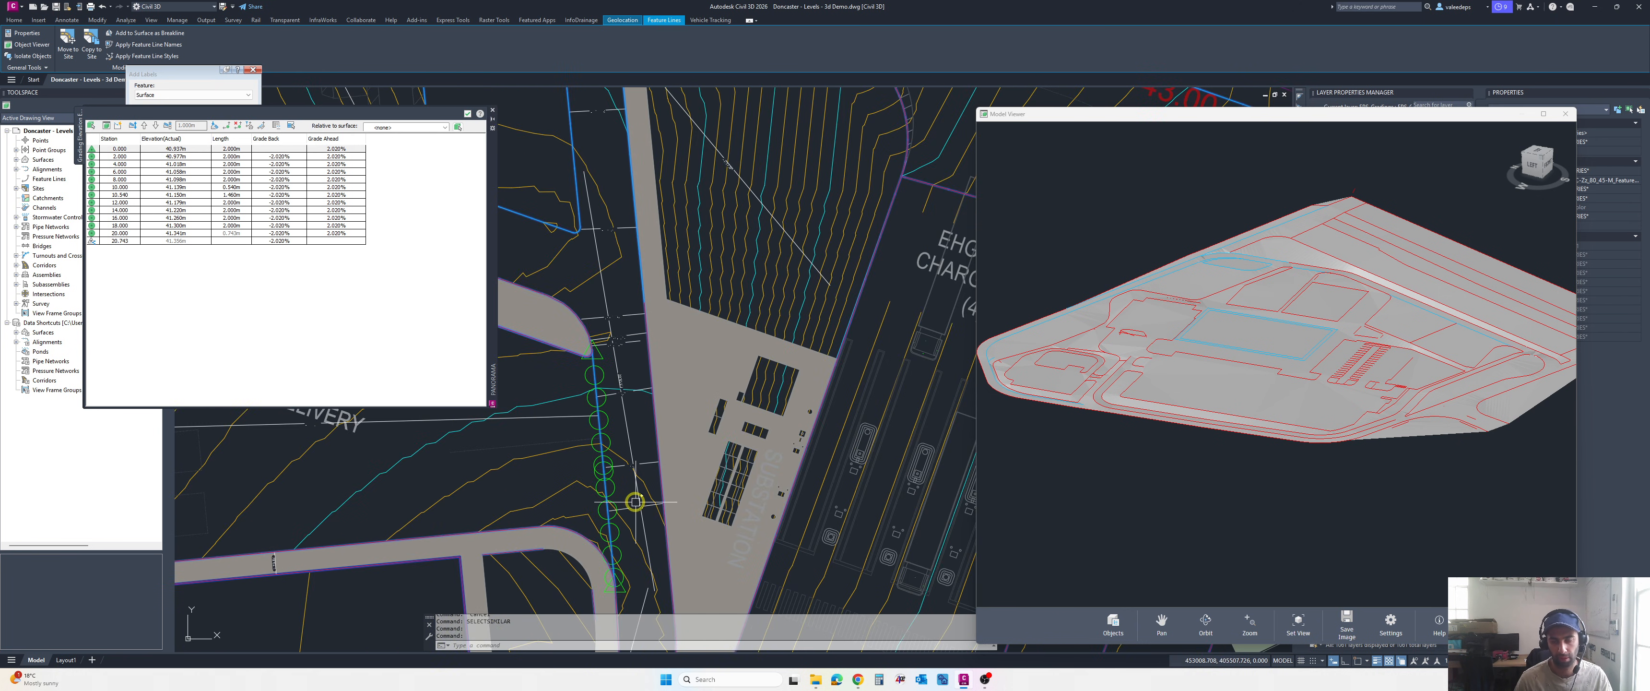
scroll(611, 505, "up", 2)
key("Escape")
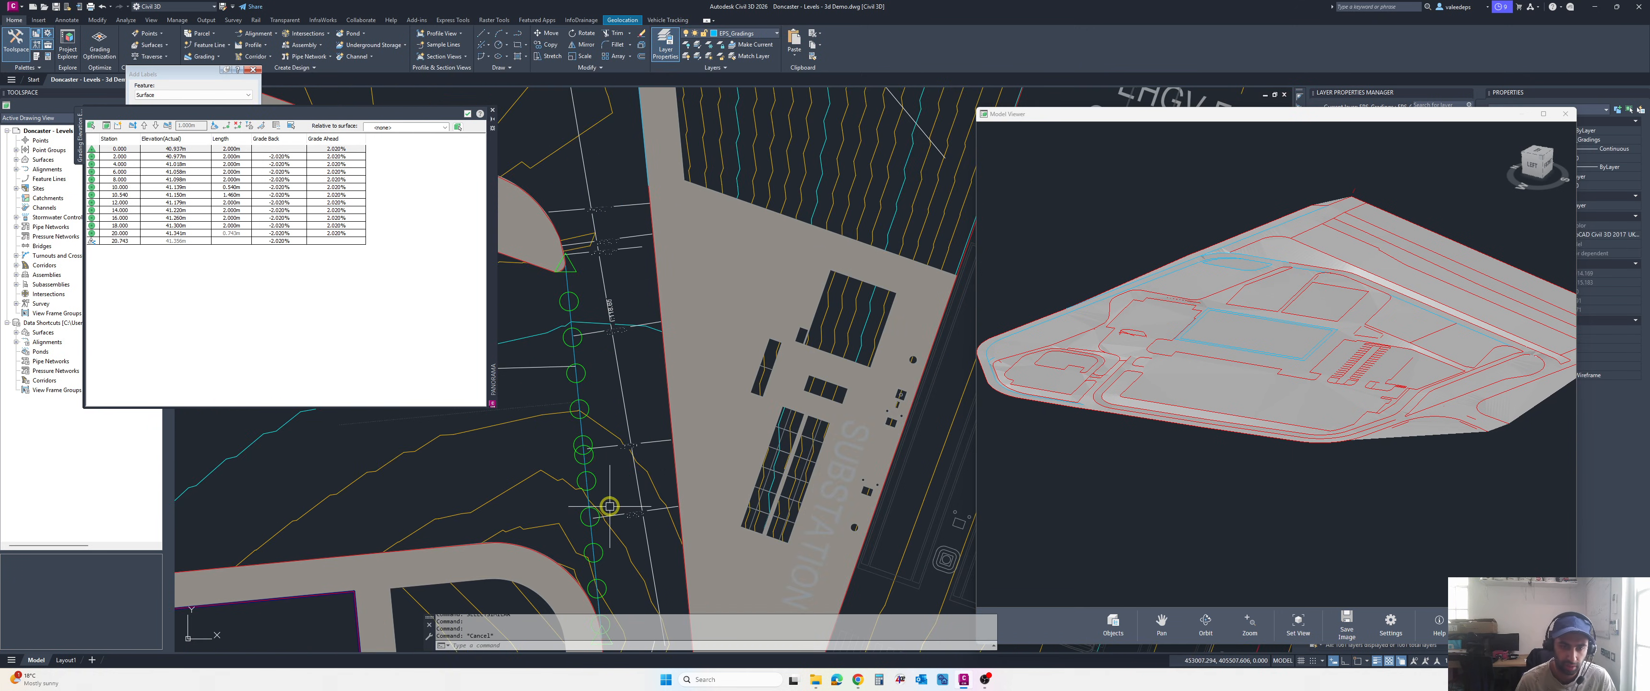
middle_click_drag(610, 506, 644, 384)
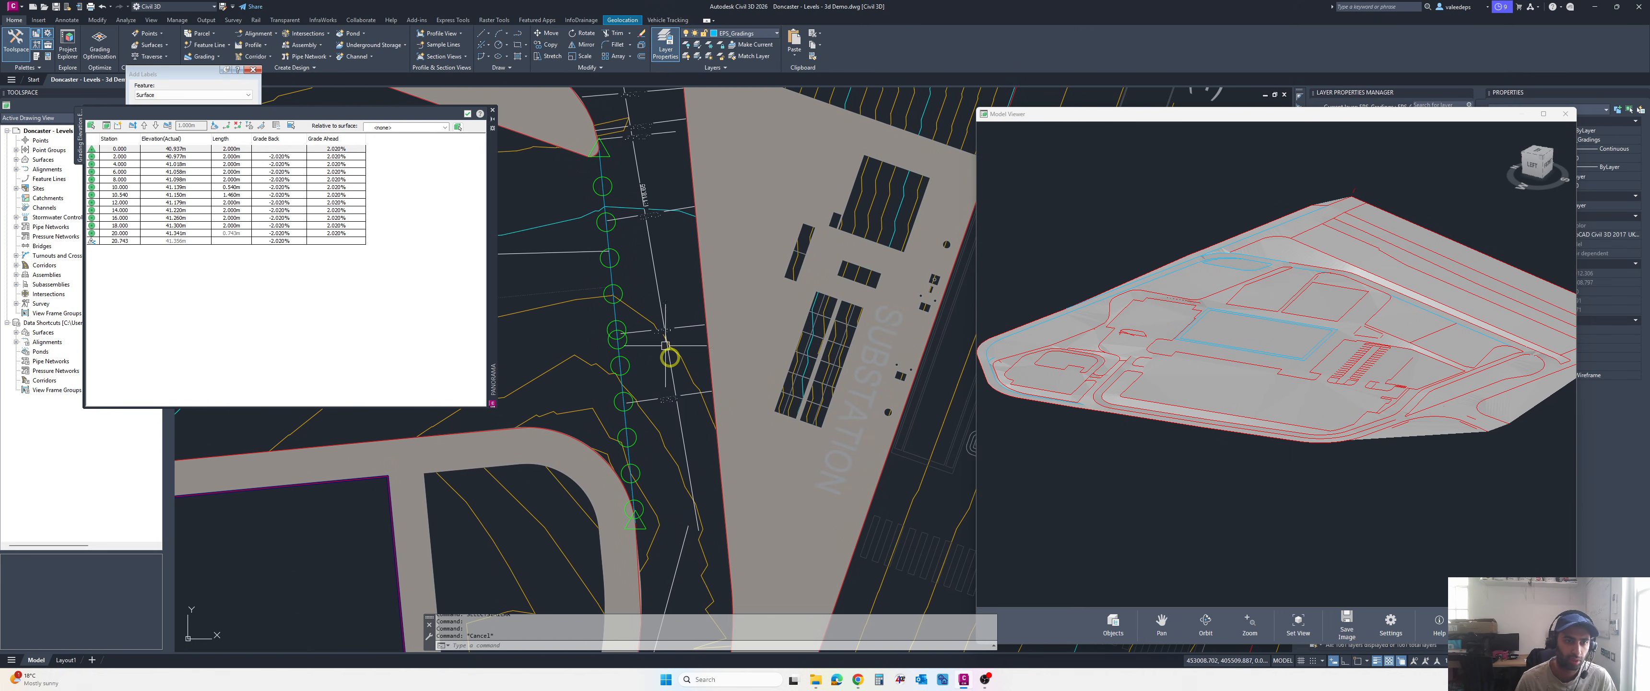
scroll(650, 381, "up", 4)
- Examine in the model viewer the surface between the joining line, the kerb curves and the substation-side edge
scroll(1343, 332, "down", 4)
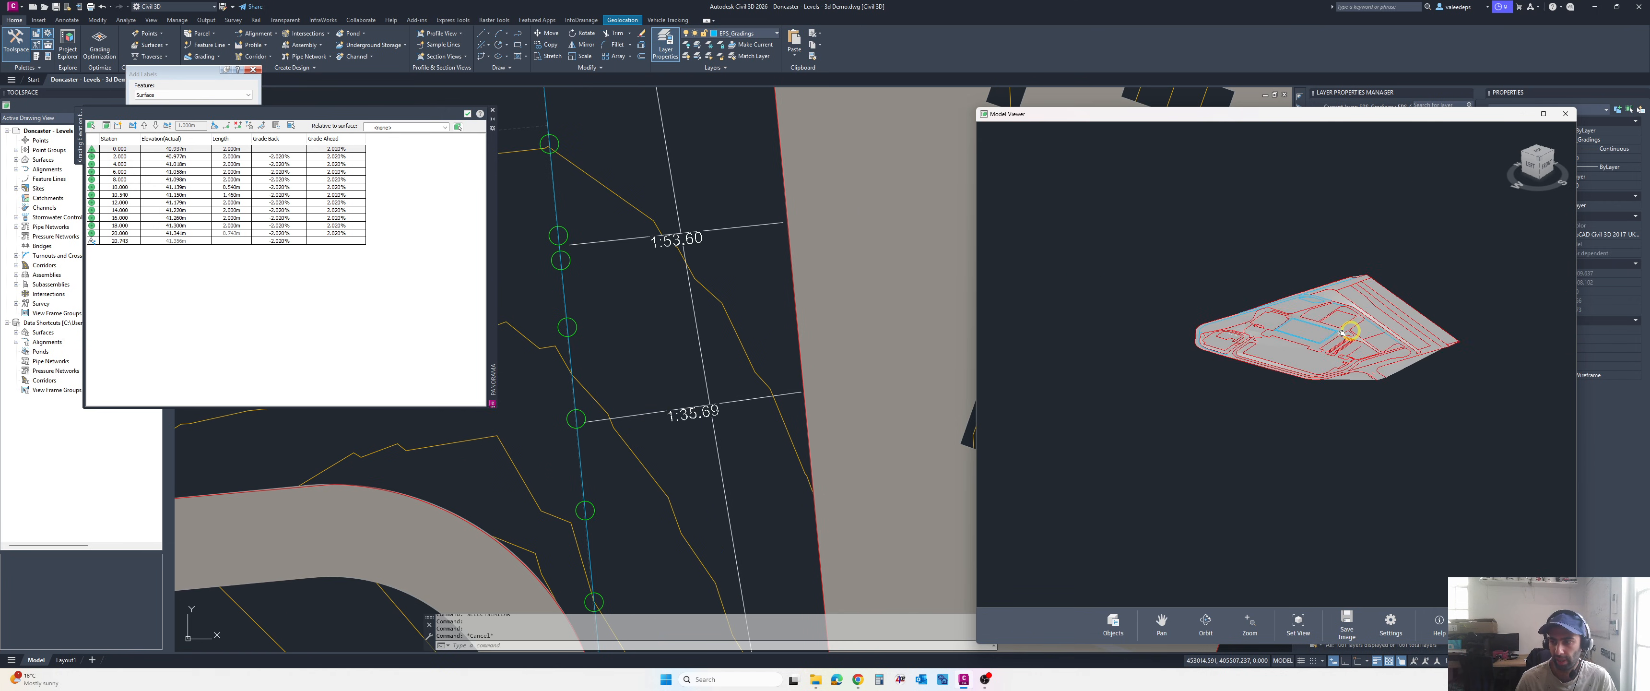
scroll(1343, 333, "up", 10)
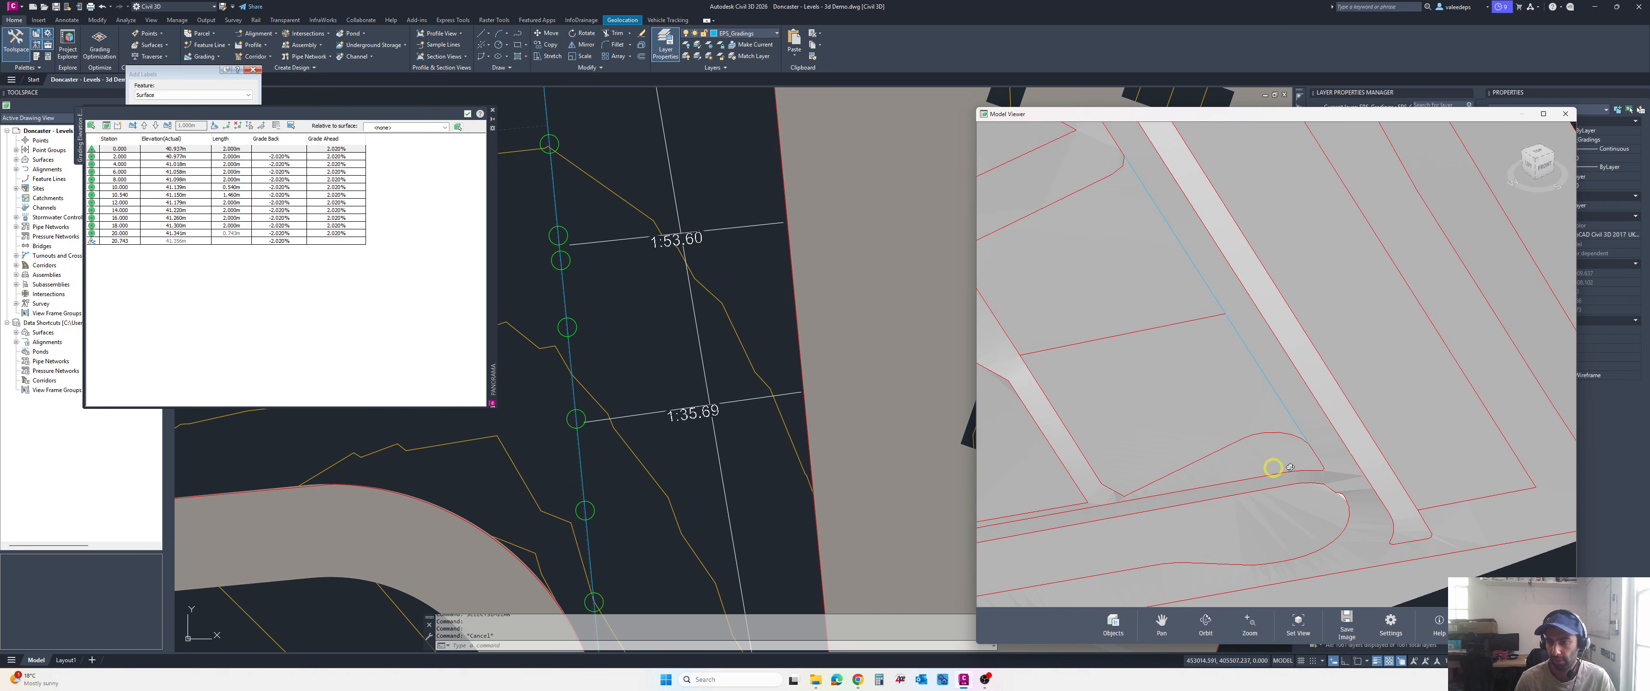
left_click_drag(1355, 460, 1311, 395)
middle_click_drag(1332, 274, 1285, 383)
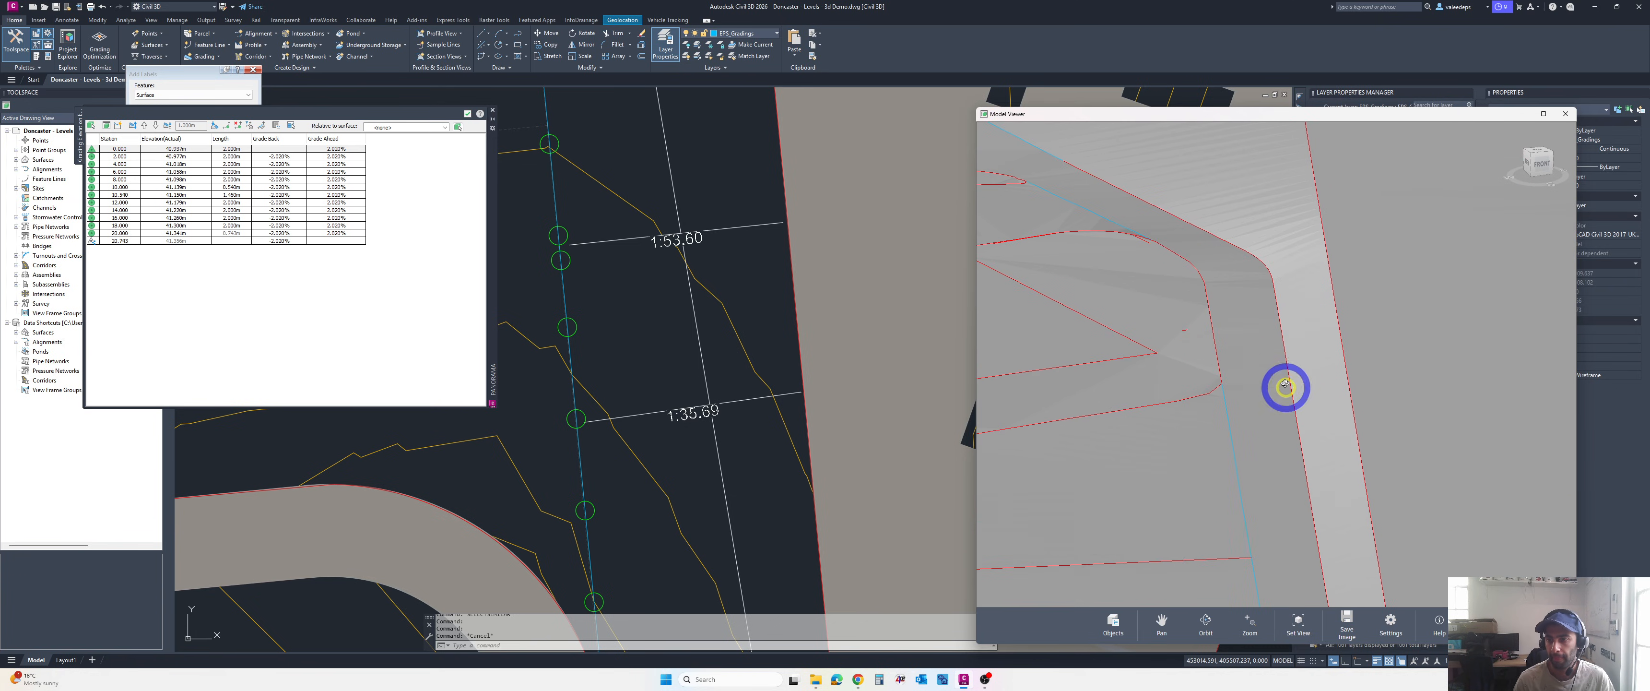
left_click_drag(1238, 273, 1201, 234)
scroll(1100, 194, "down", 3)
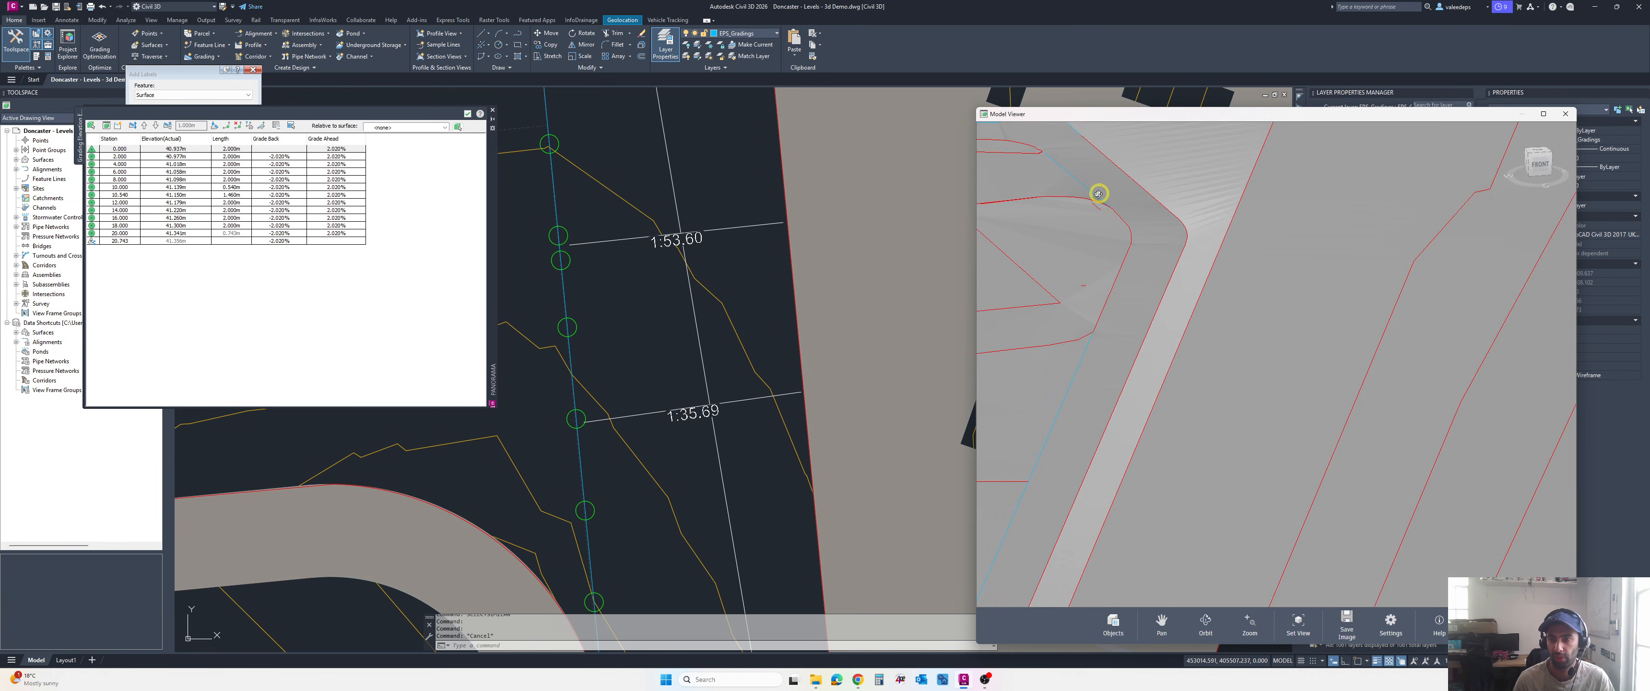
scroll(1100, 194, "up", 2)
left_click_drag(1111, 211, 1072, 198)
scroll(648, 391, "down", 4)
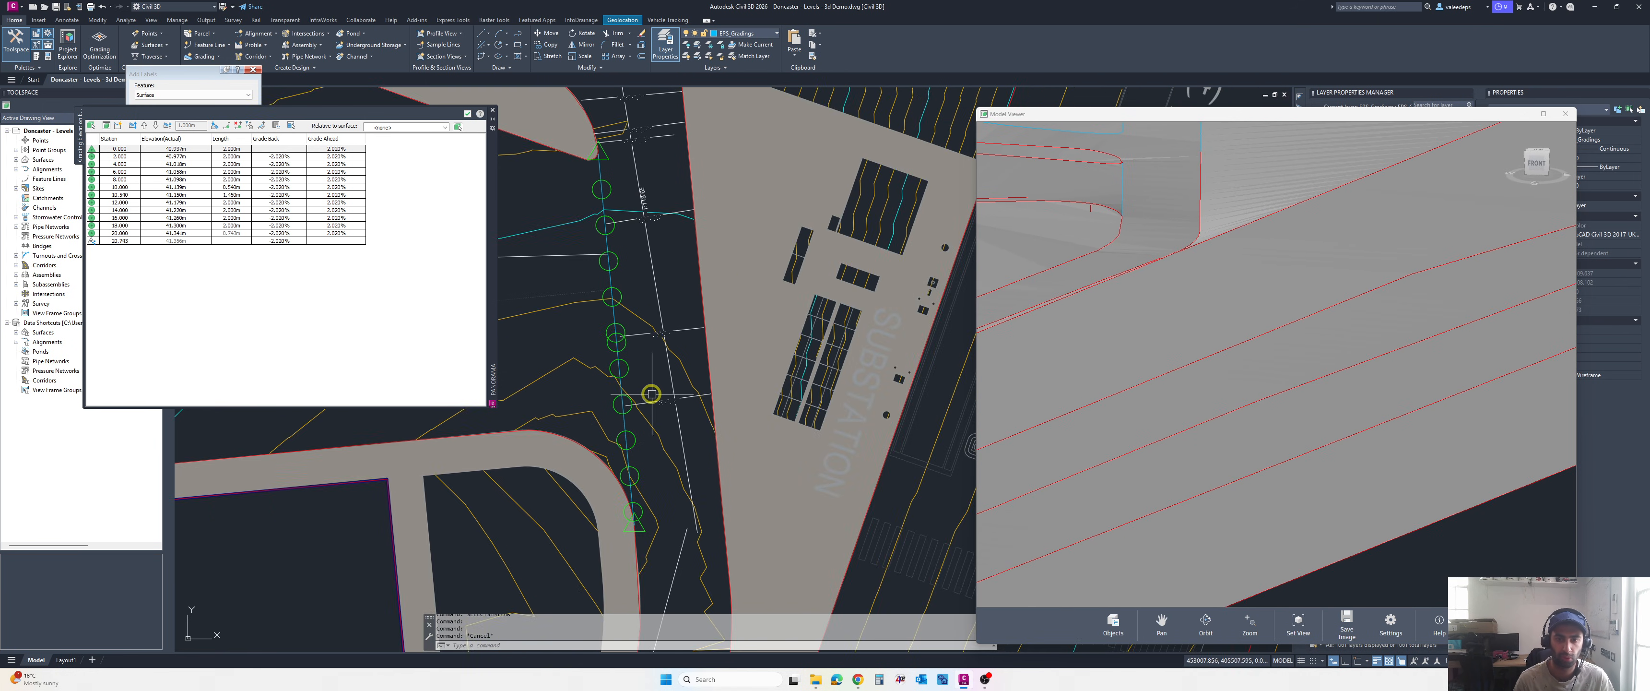
- Review the slope labels along the joining feature line from the upper kerb nose down to the lower road bend
scroll(663, 311, "up", 6)
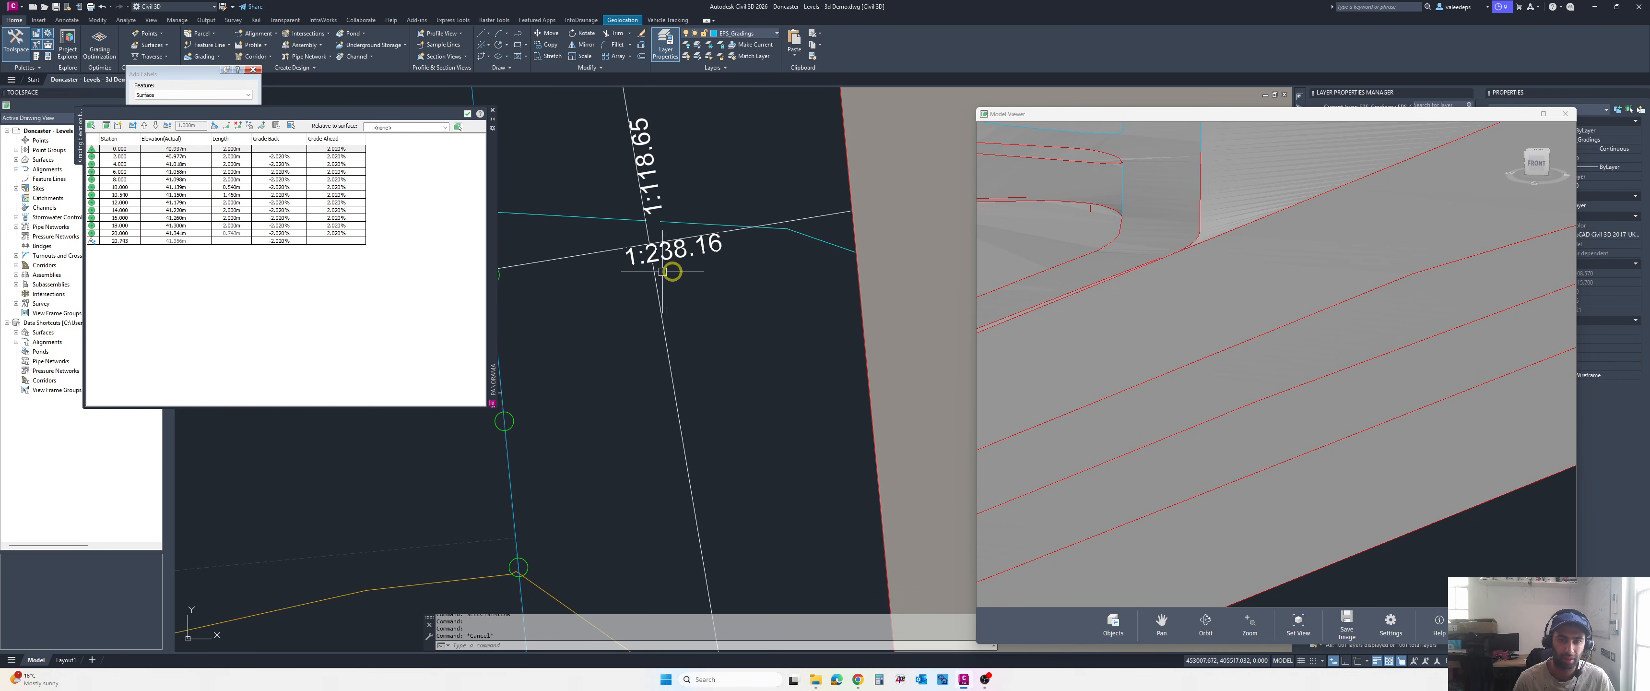
scroll(673, 269, "down", 1)
middle_click_drag(699, 283, 801, 325)
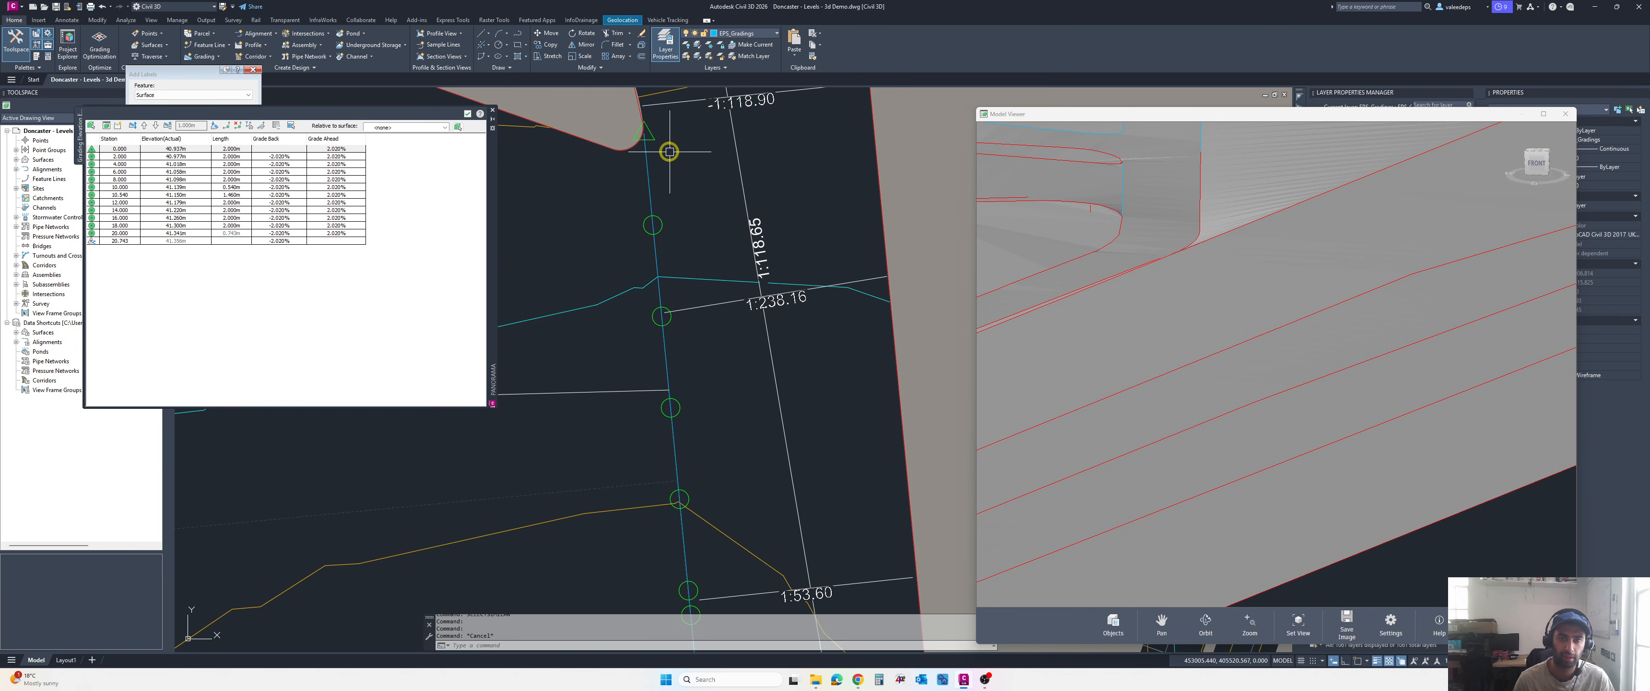
scroll(662, 138, "down", 2)
middle_click_drag(711, 350, 699, 280)
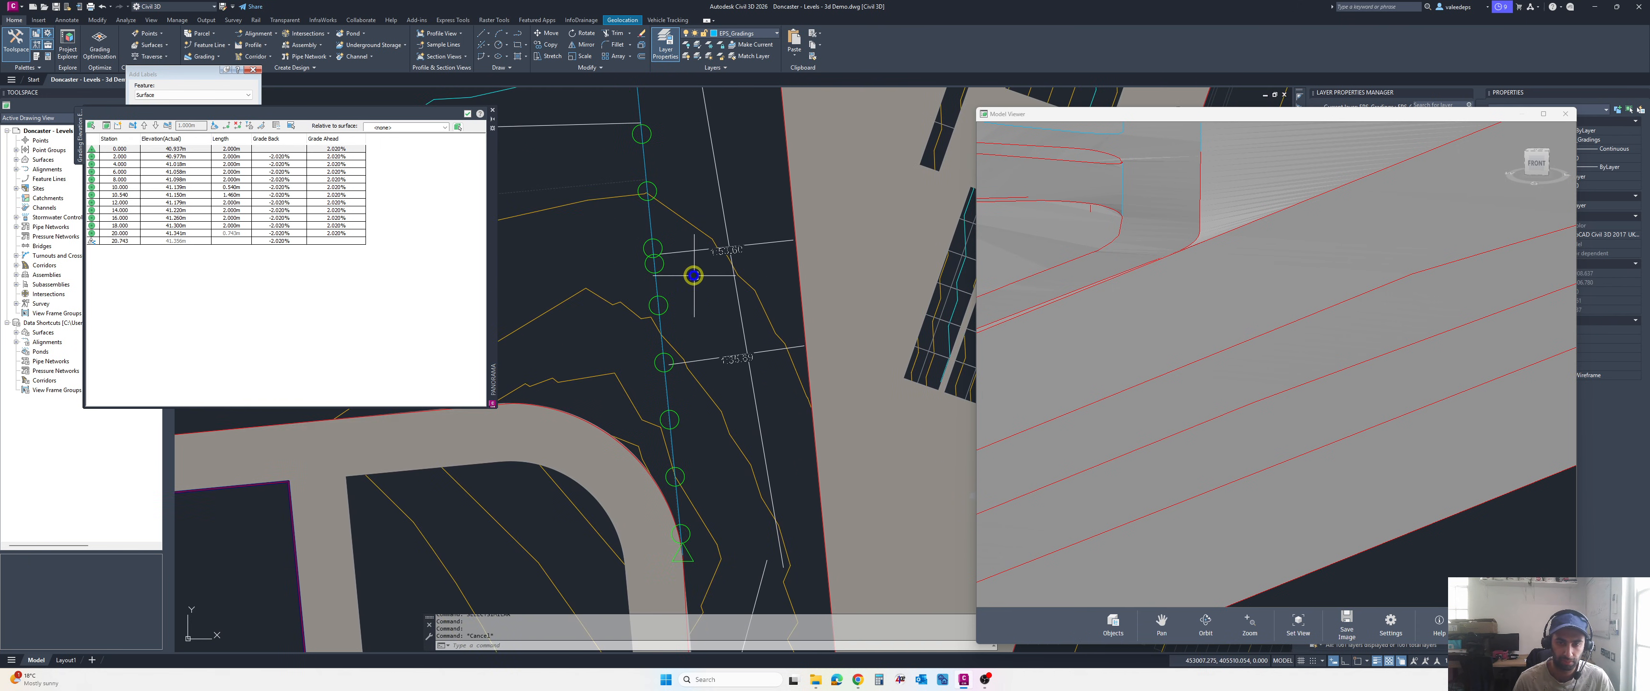
scroll(709, 353, "up", 1)
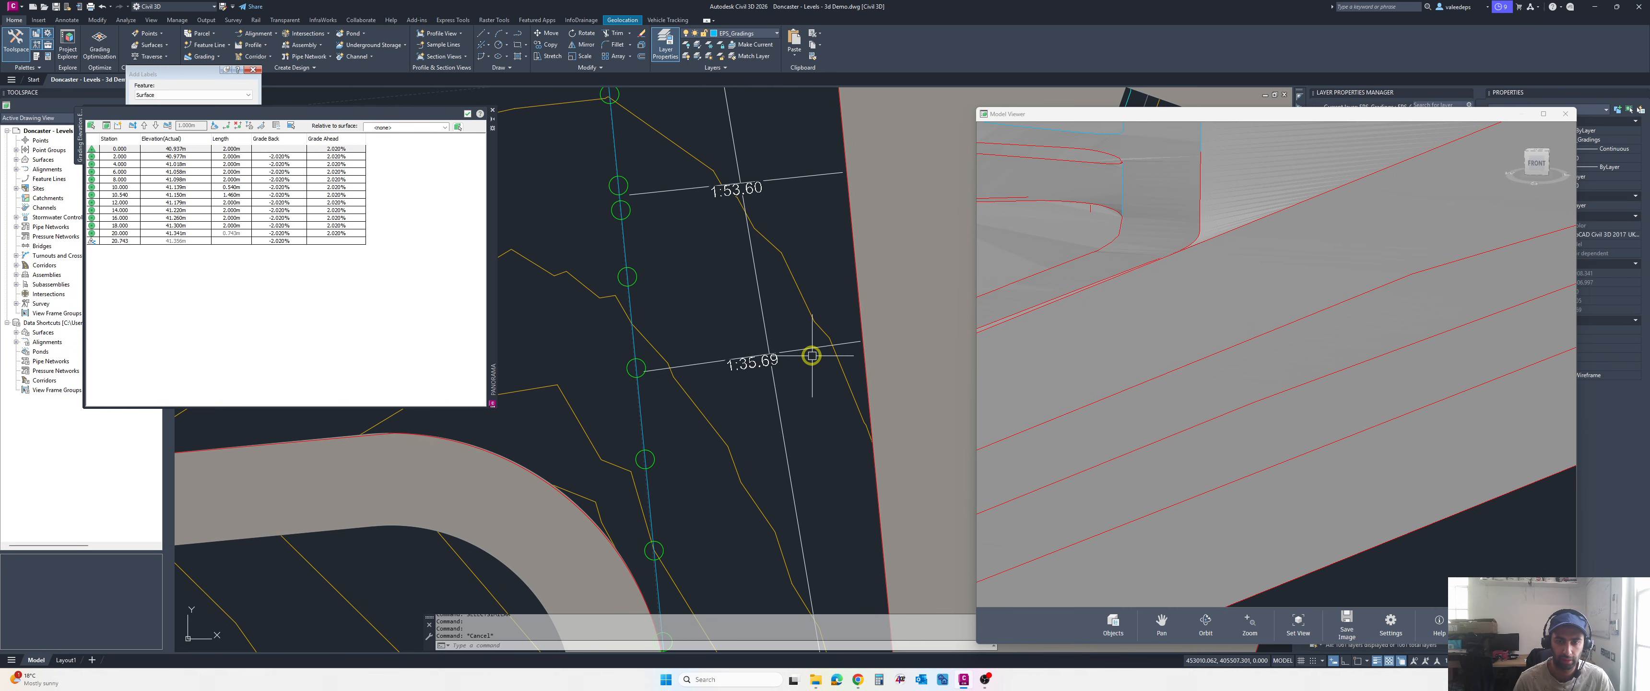
- Add a two-point surface slope label from the substation-side road edge to the joining line point midway between the 1:53.60 and 1:35.69 labels
key("Escape")
left_click(620, 303)
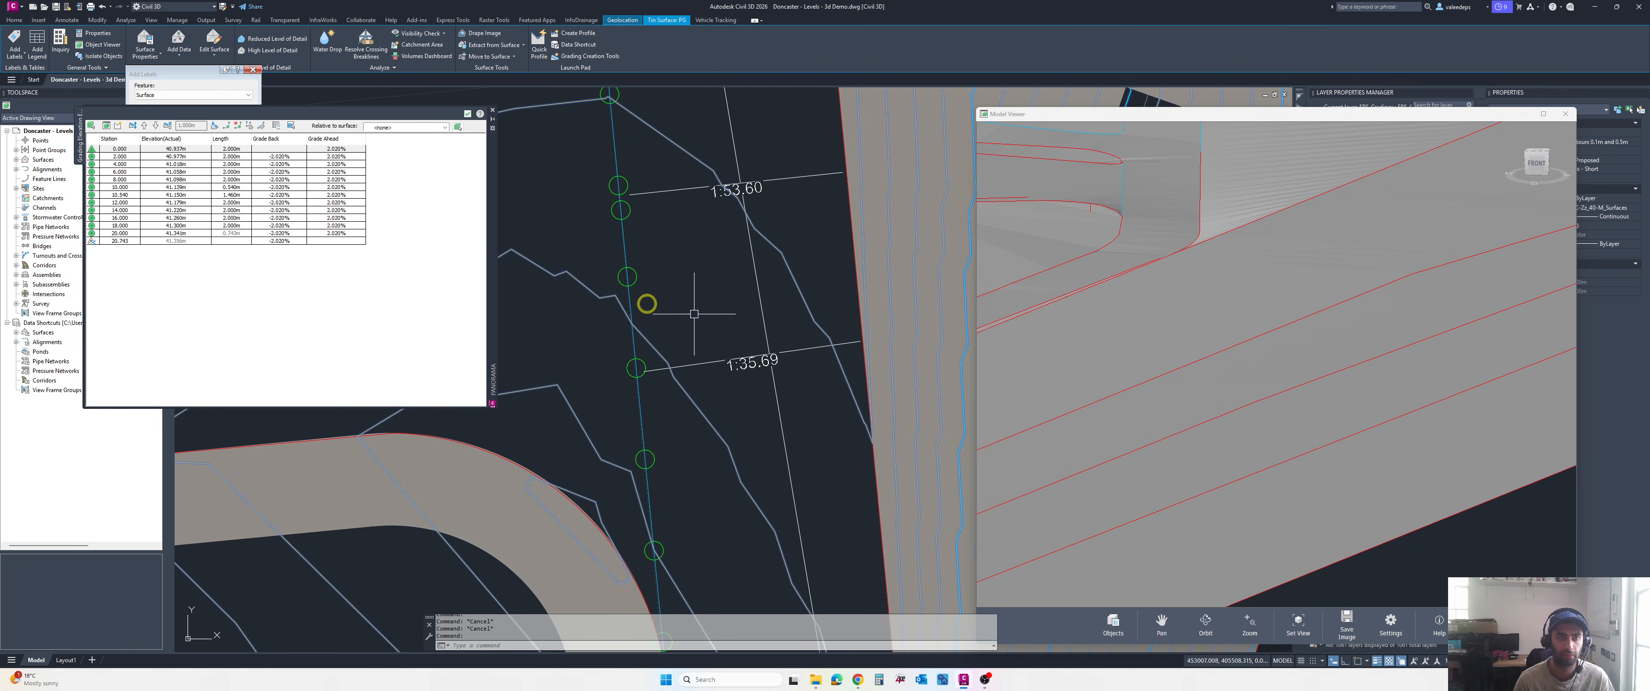
left_click(168, 80)
left_click(152, 258)
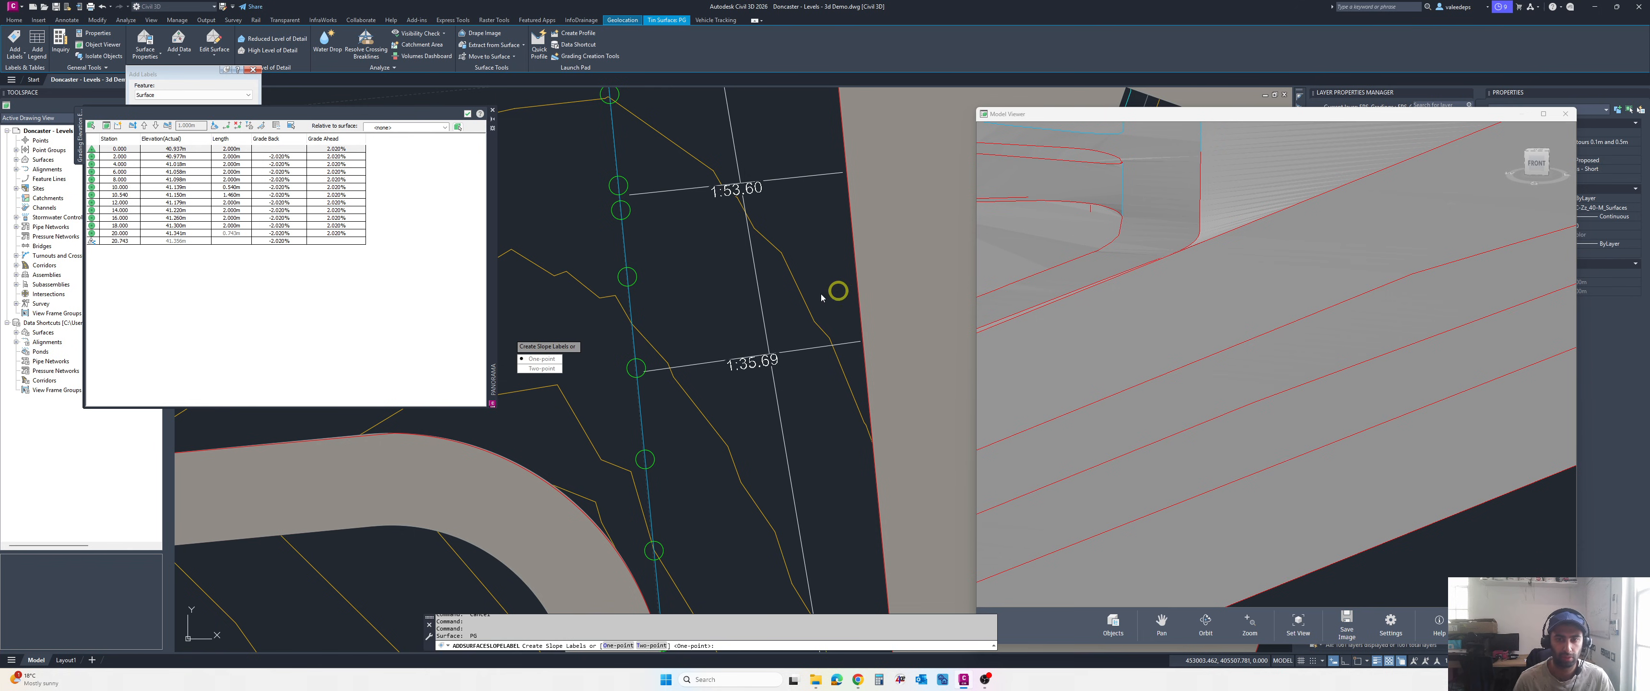
left_click(560, 369)
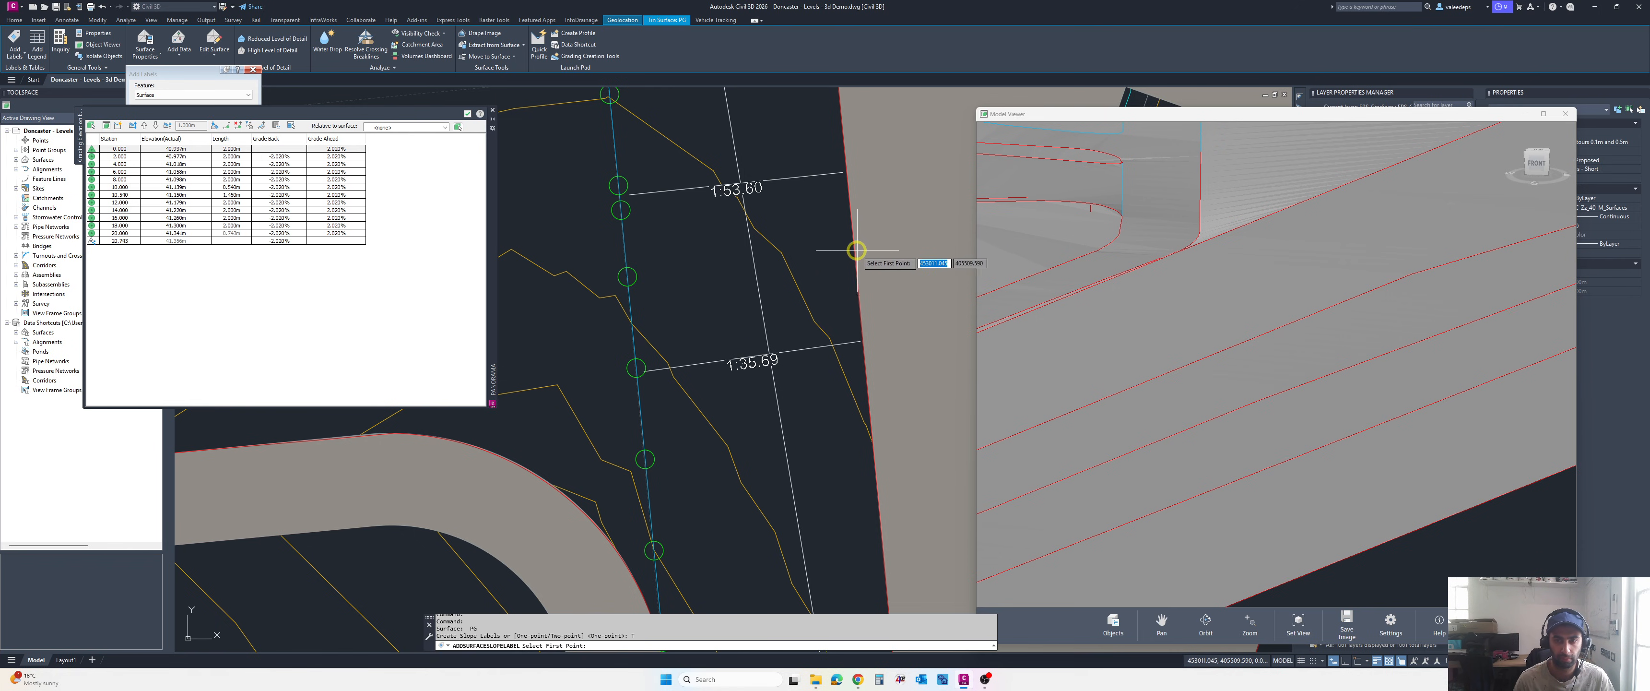
left_click(825, 254)
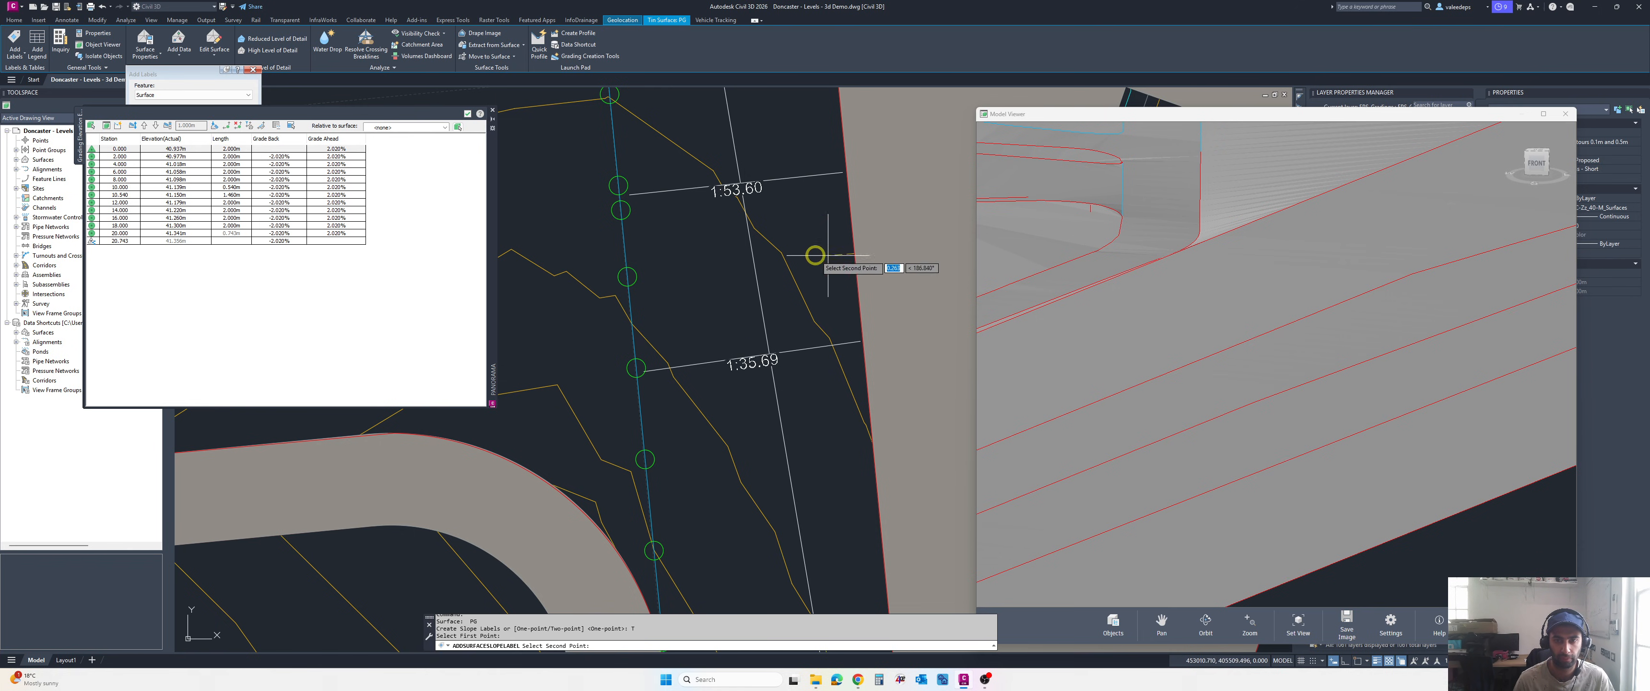
left_click(629, 276)
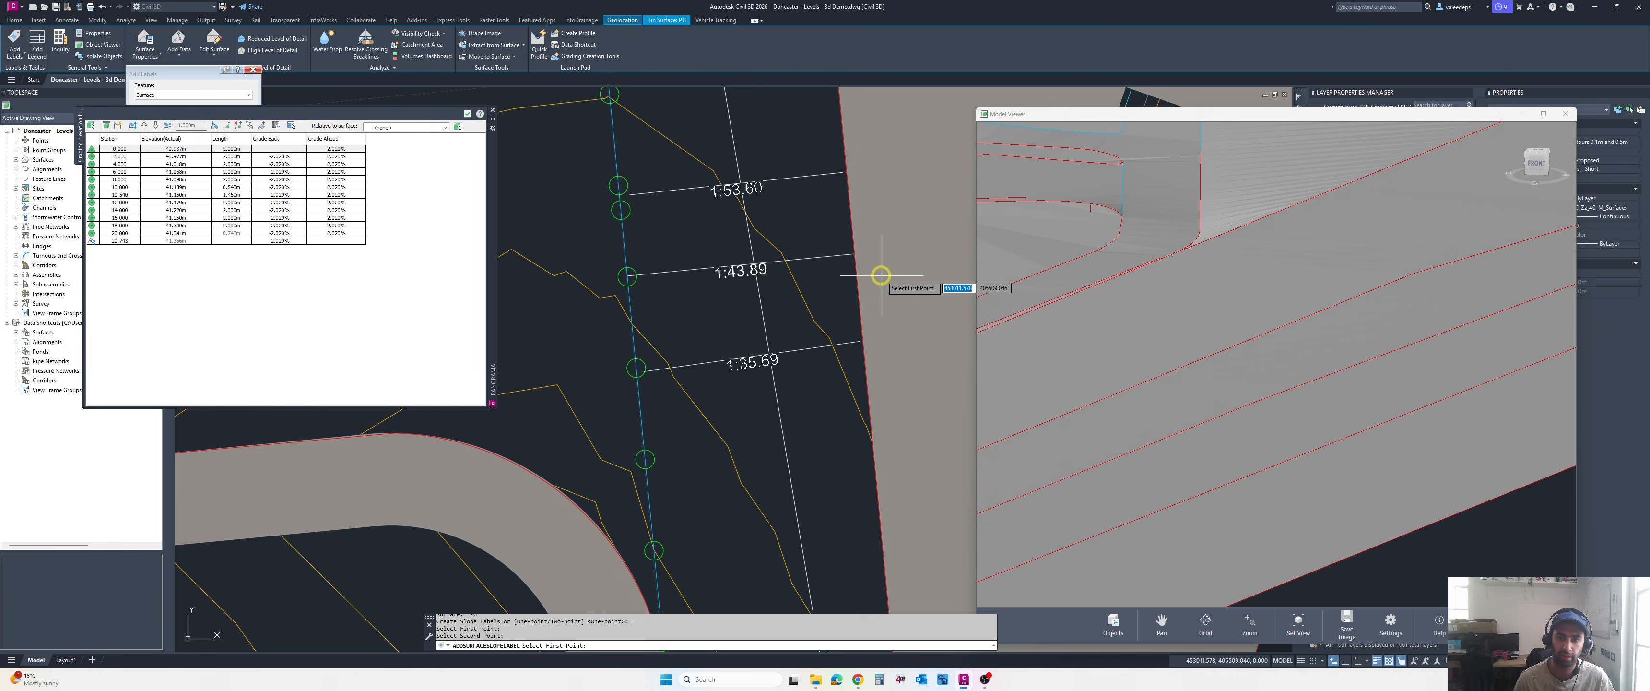
key("Escape")
- Set the elevation of the joining line point at the newly labelled slope to 40.990
left_click(856, 265)
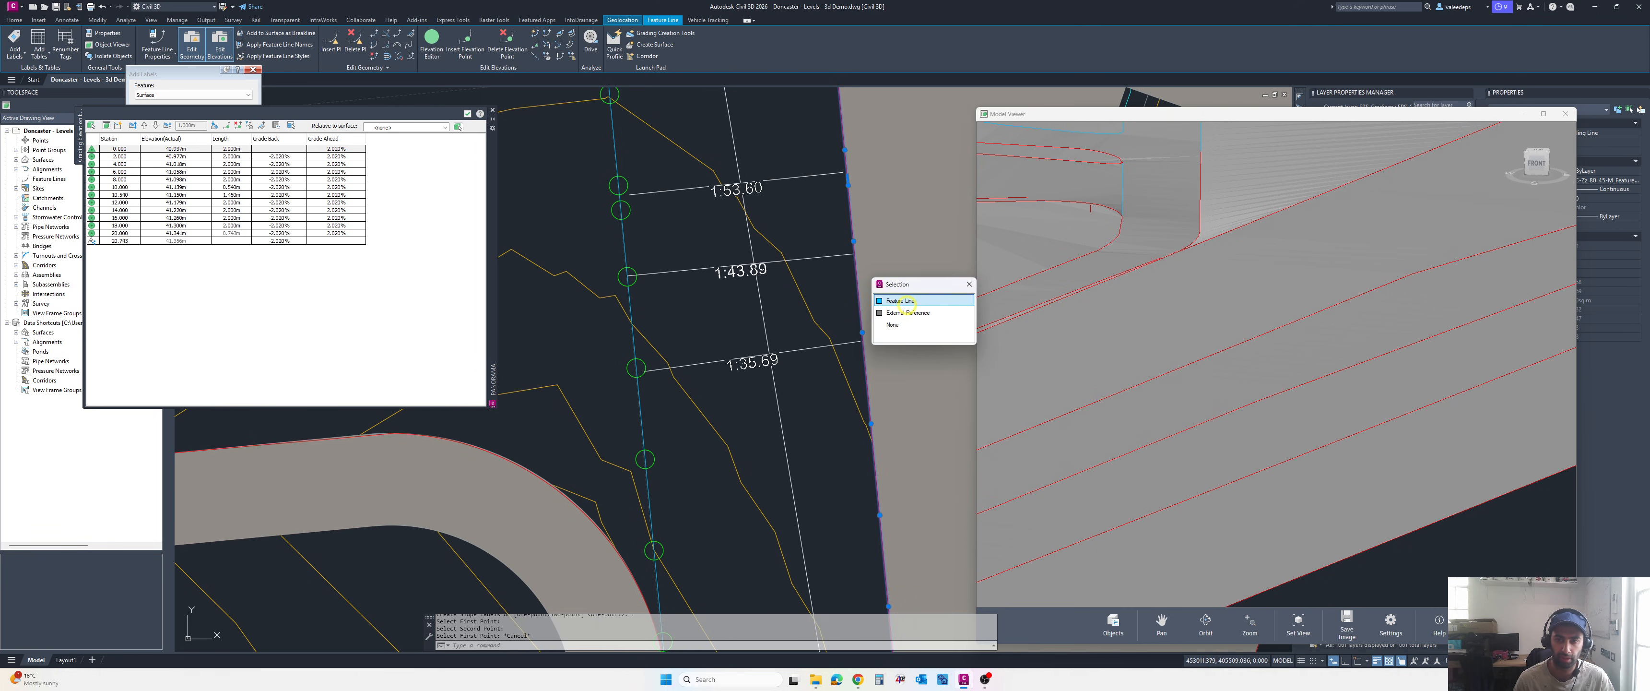
mouse_move(854, 241)
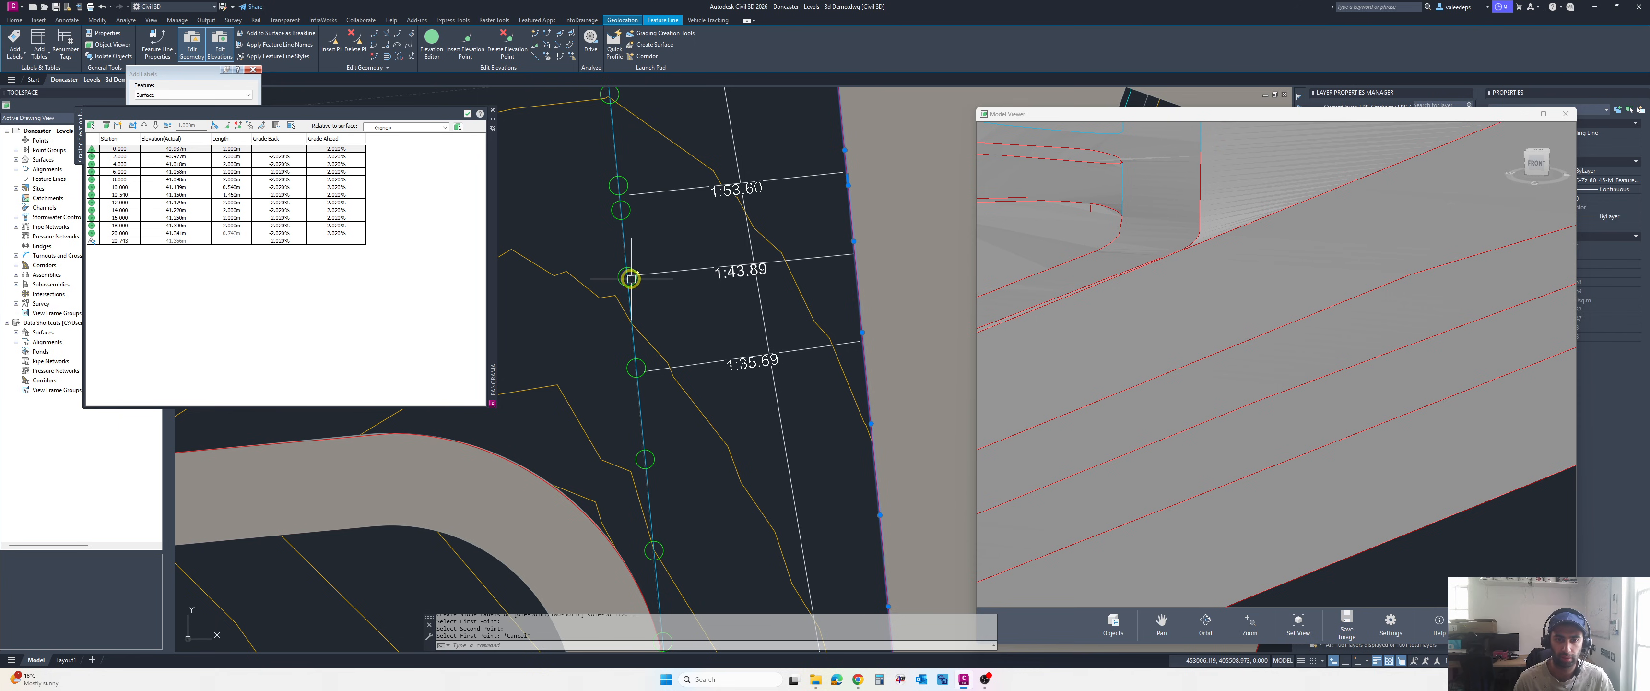
key("Escape")
left_click(625, 248)
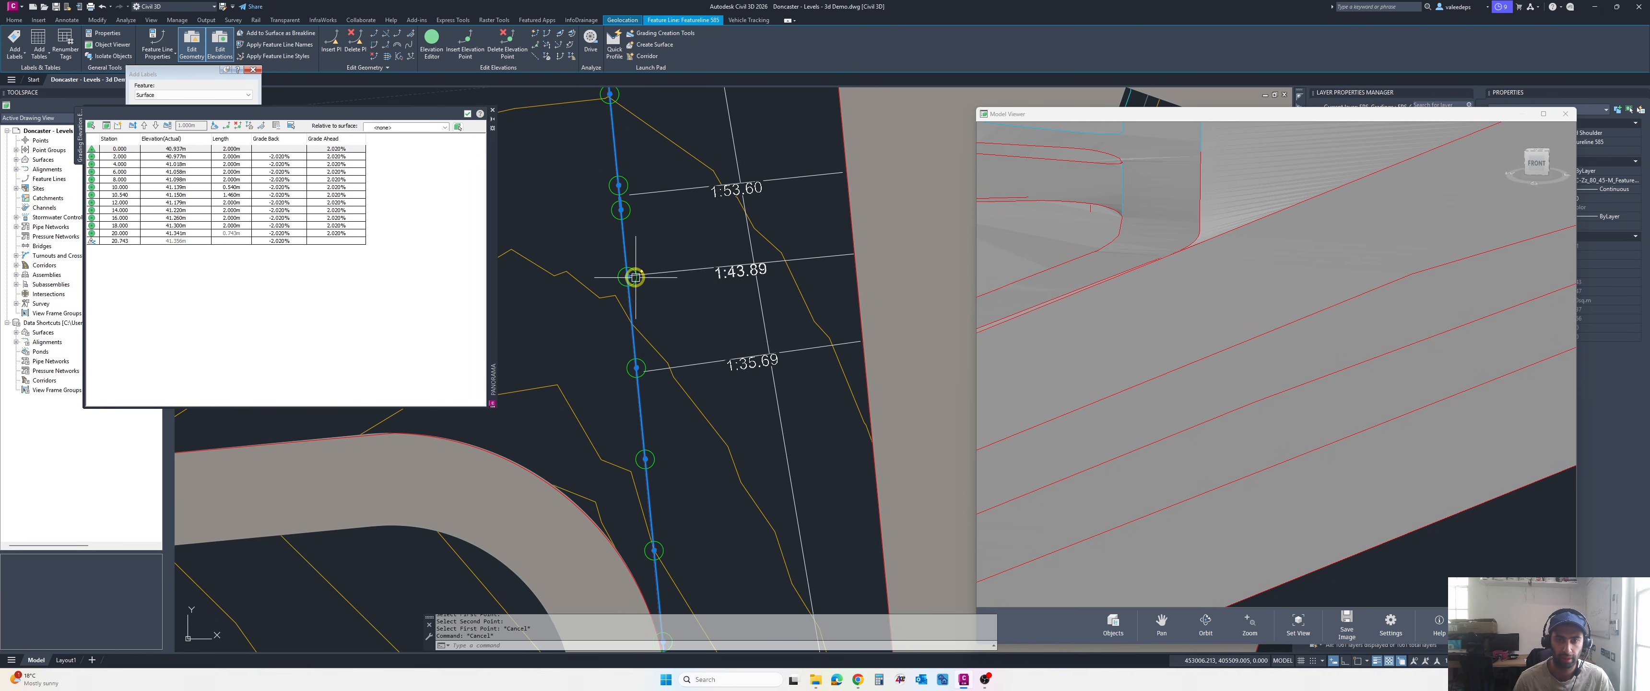
mouse_move(628, 277)
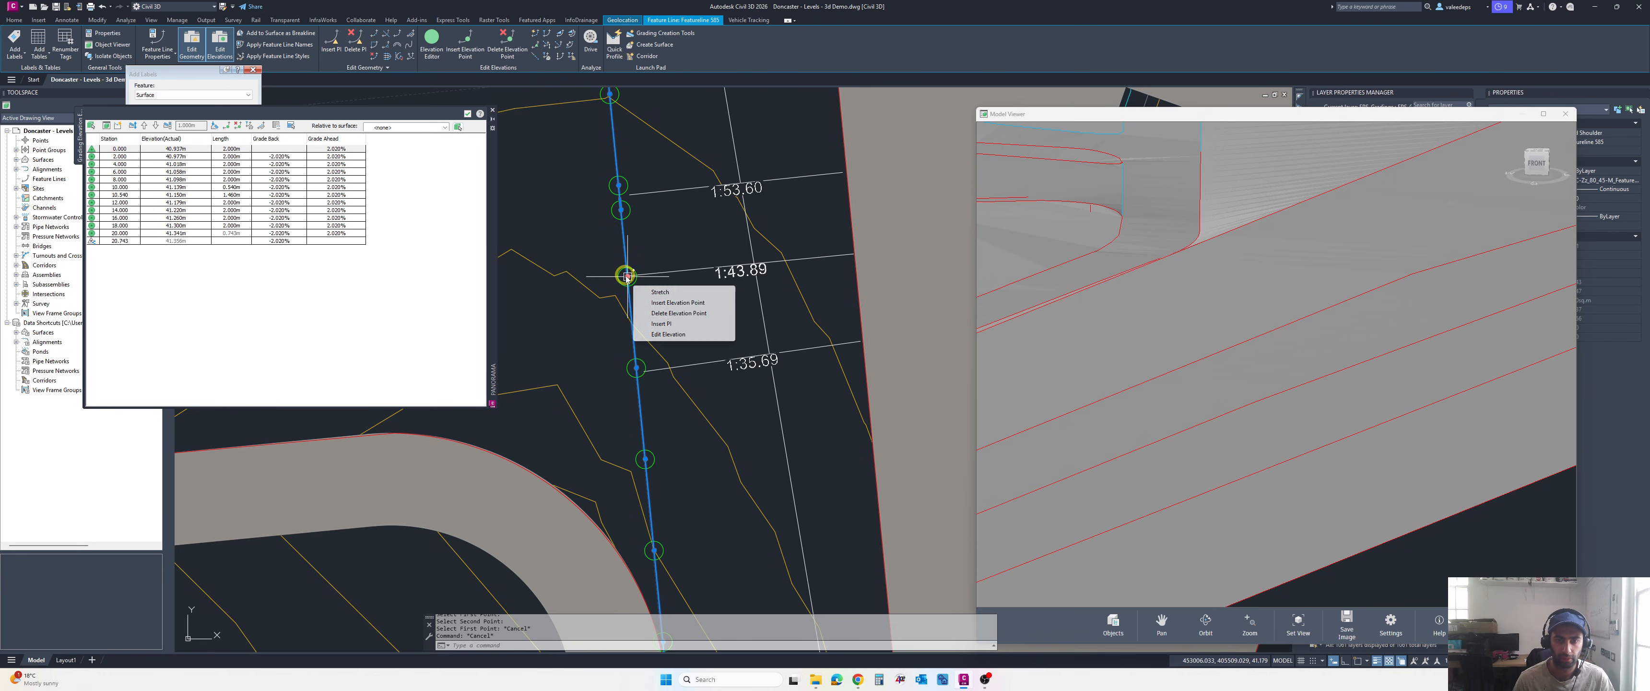
left_click(669, 334)
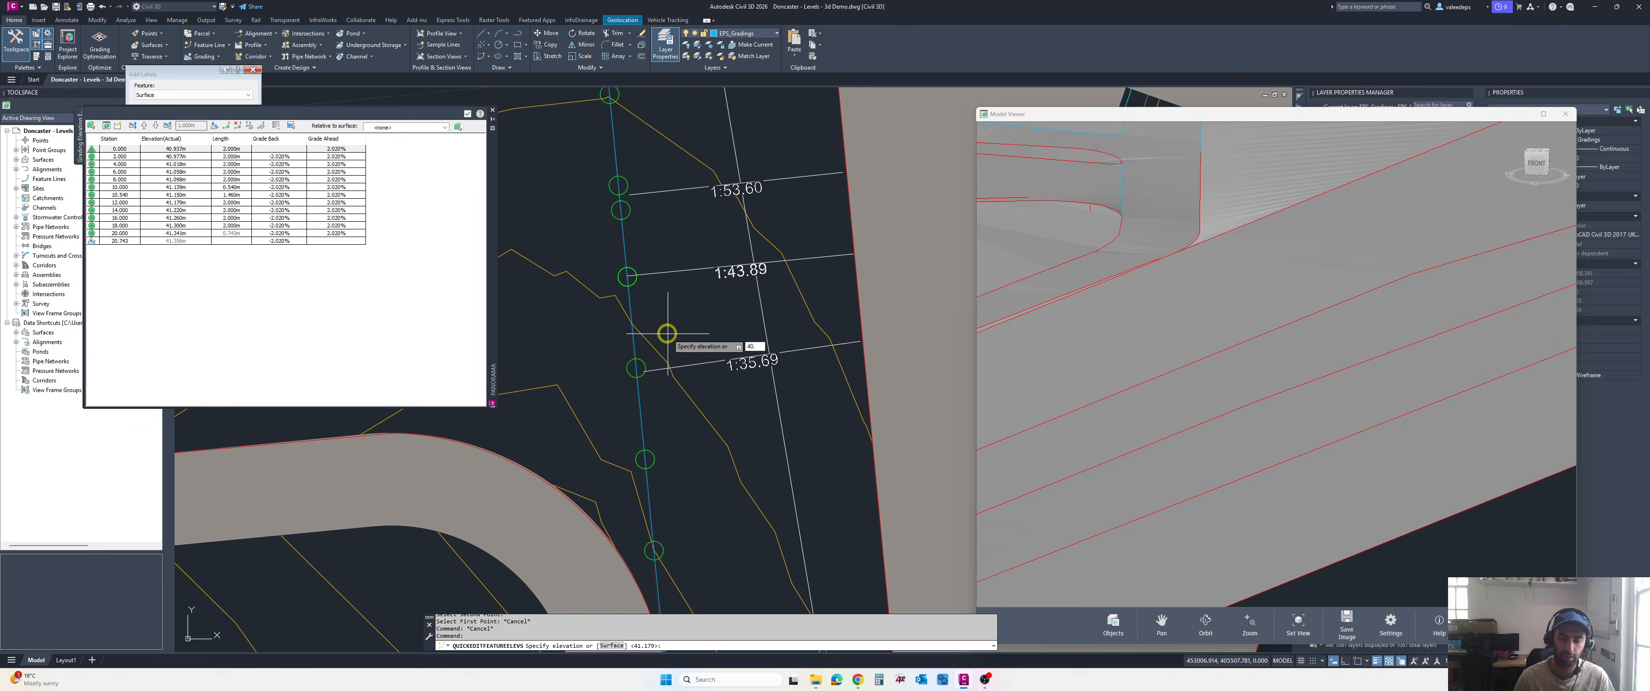
type("40.990")
key("Return")
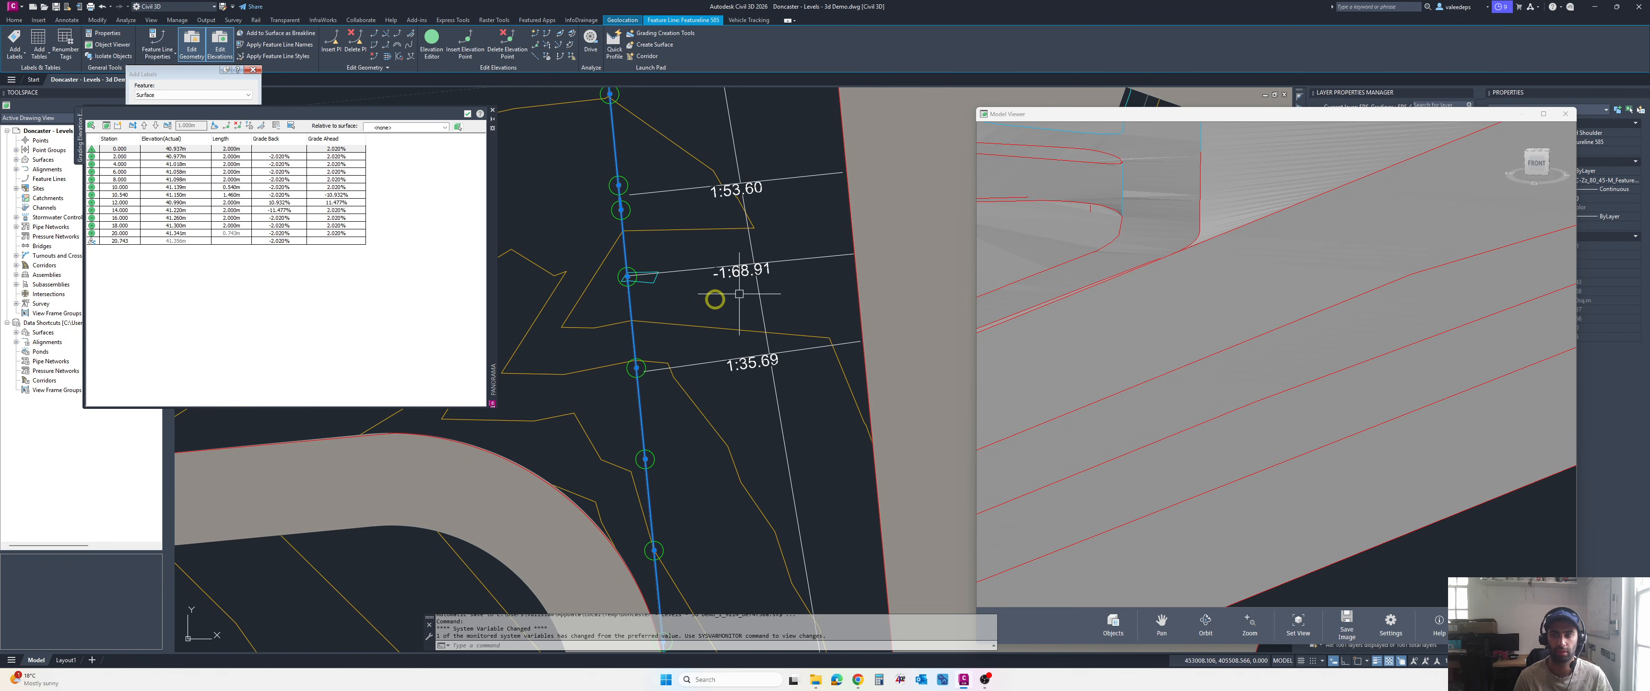
- Open the joining line's elevations for editing and flatten the points from station 12.000 to 20.740 to a constant grade
left_click(1238, 244)
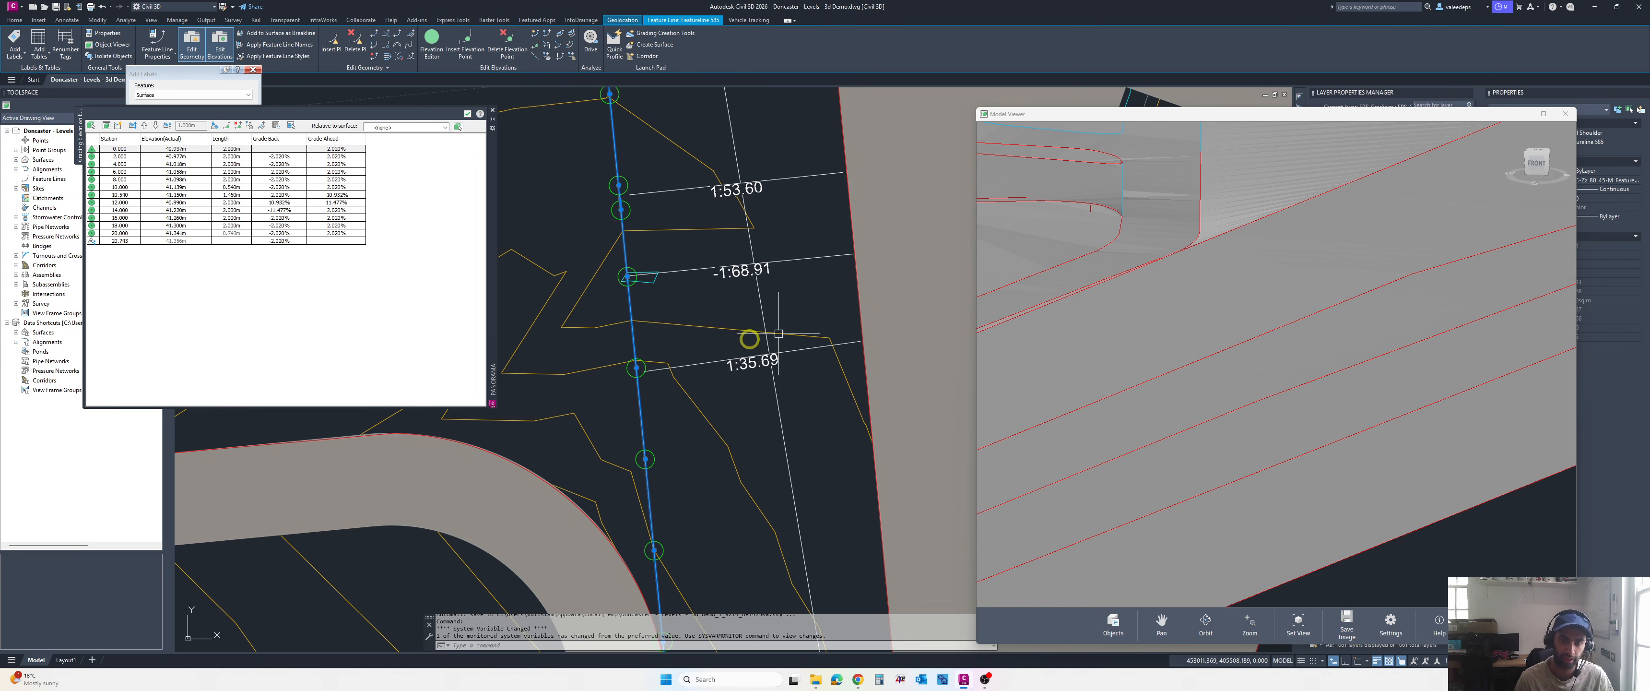
middle_click_drag(647, 357, 637, 284)
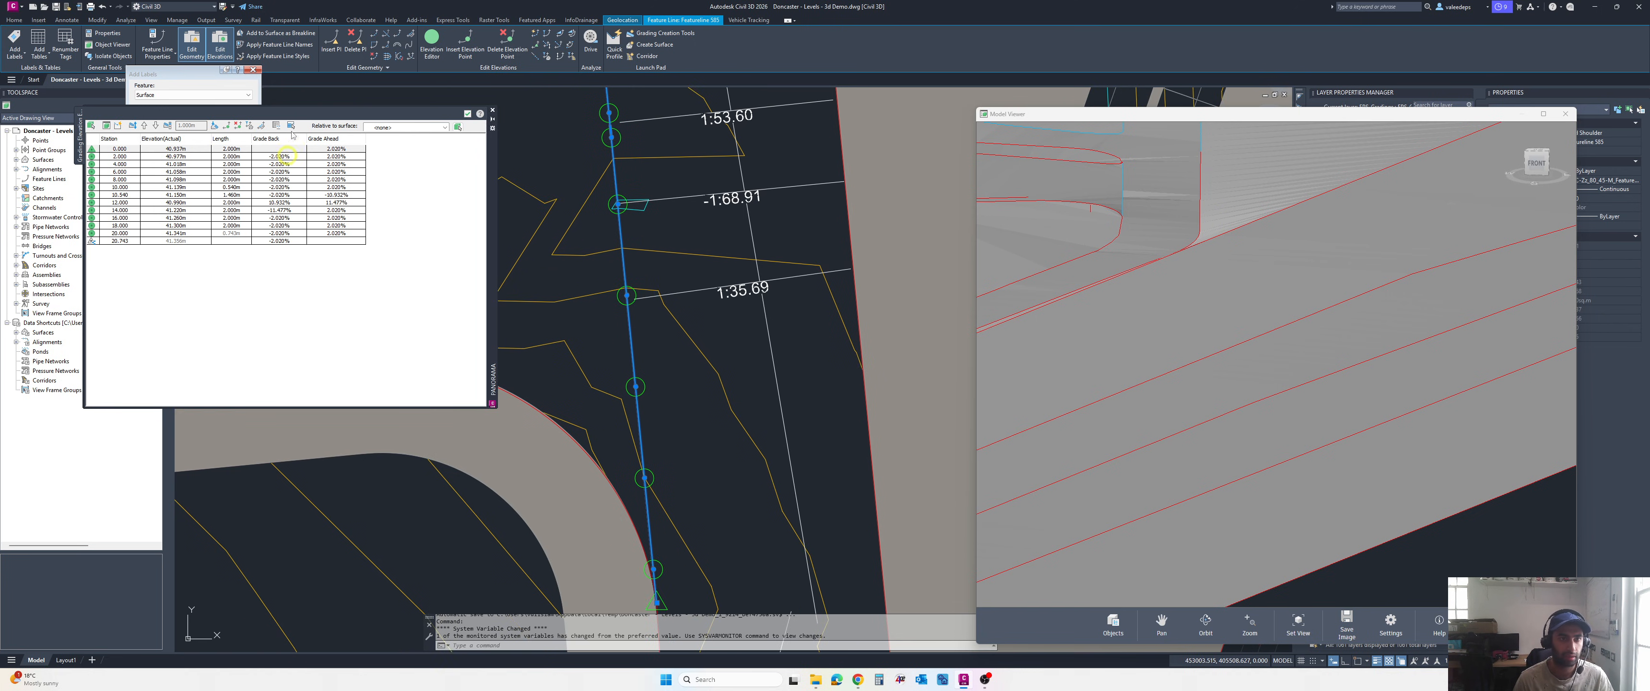
left_click(432, 40)
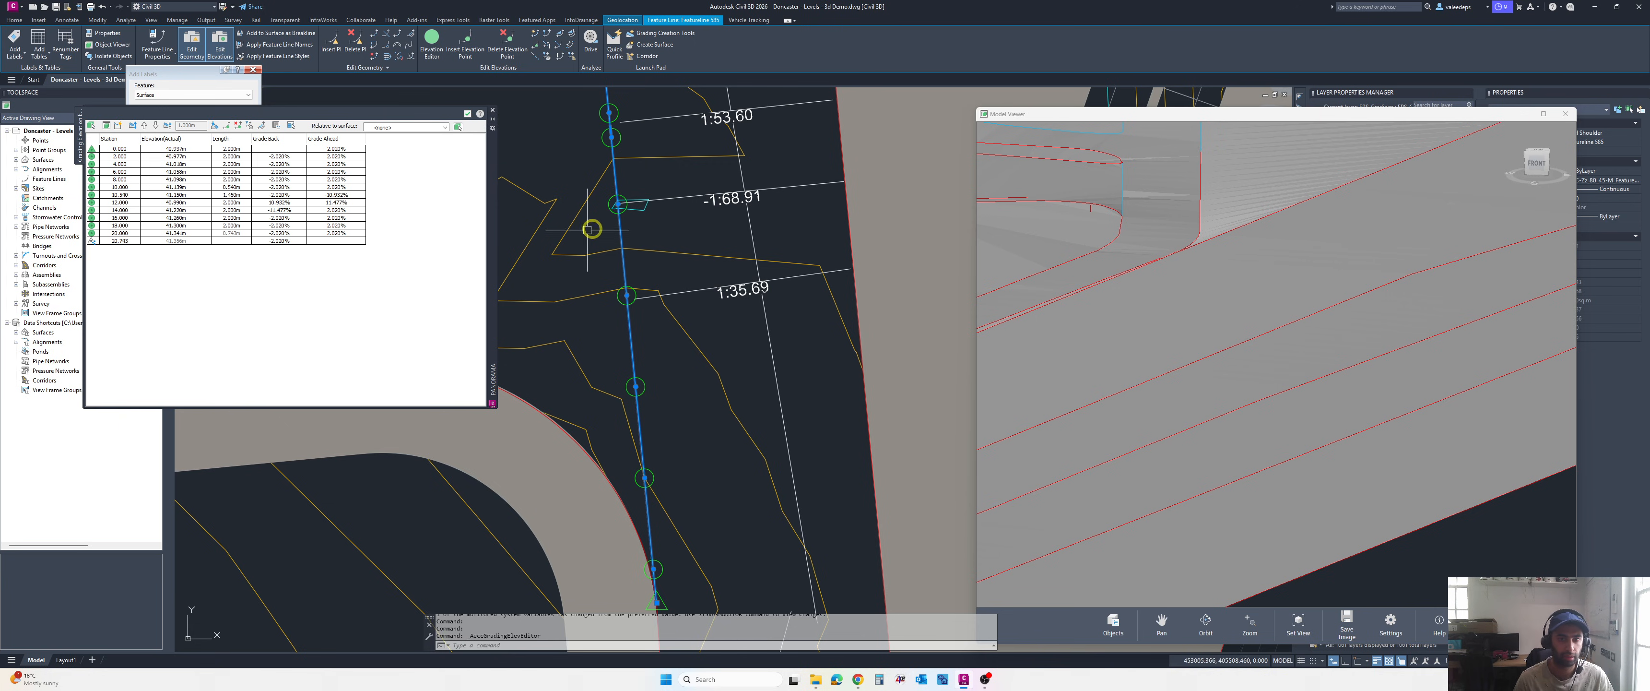
mouse_move(618, 205)
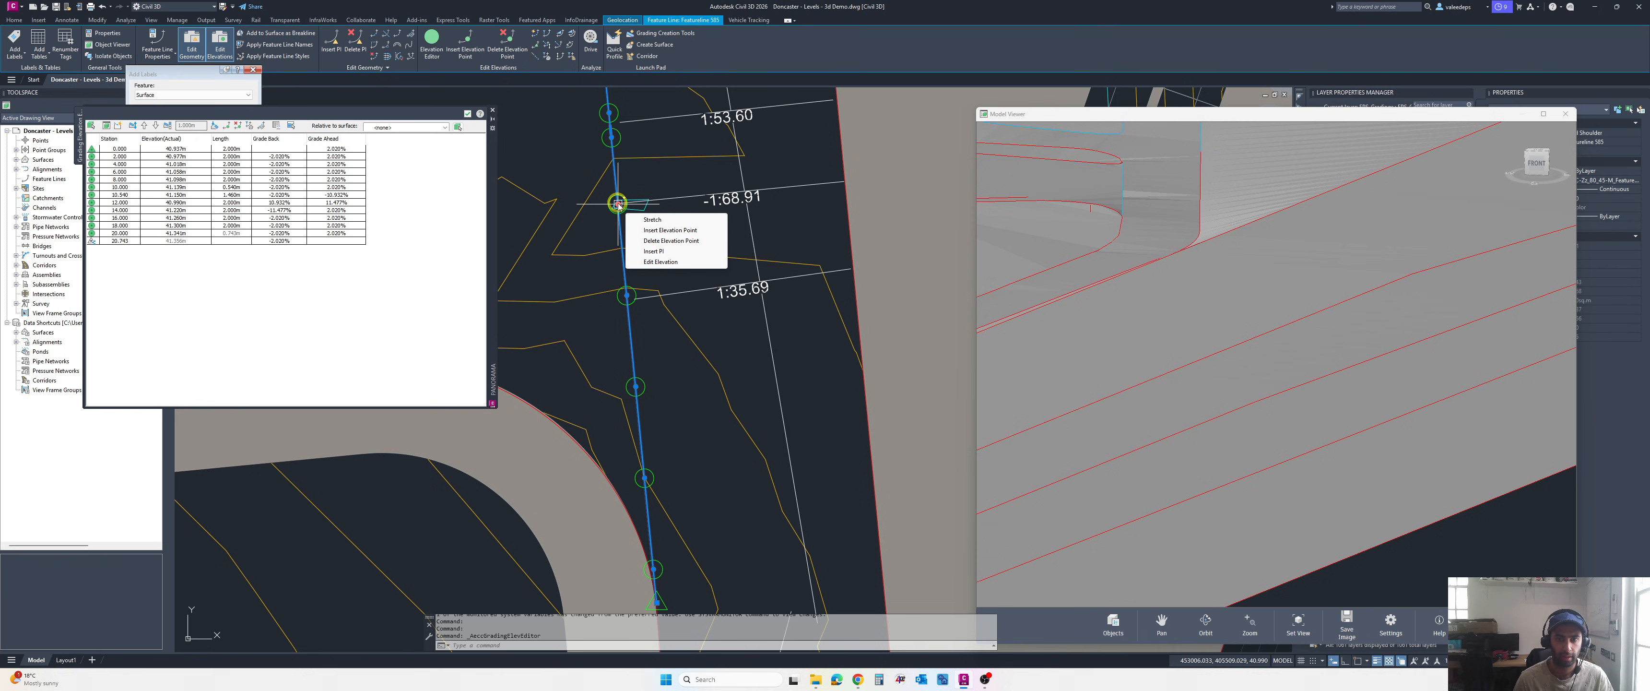
left_click(180, 157)
key("Down")
key("Down")
key("Down")
key("Down")
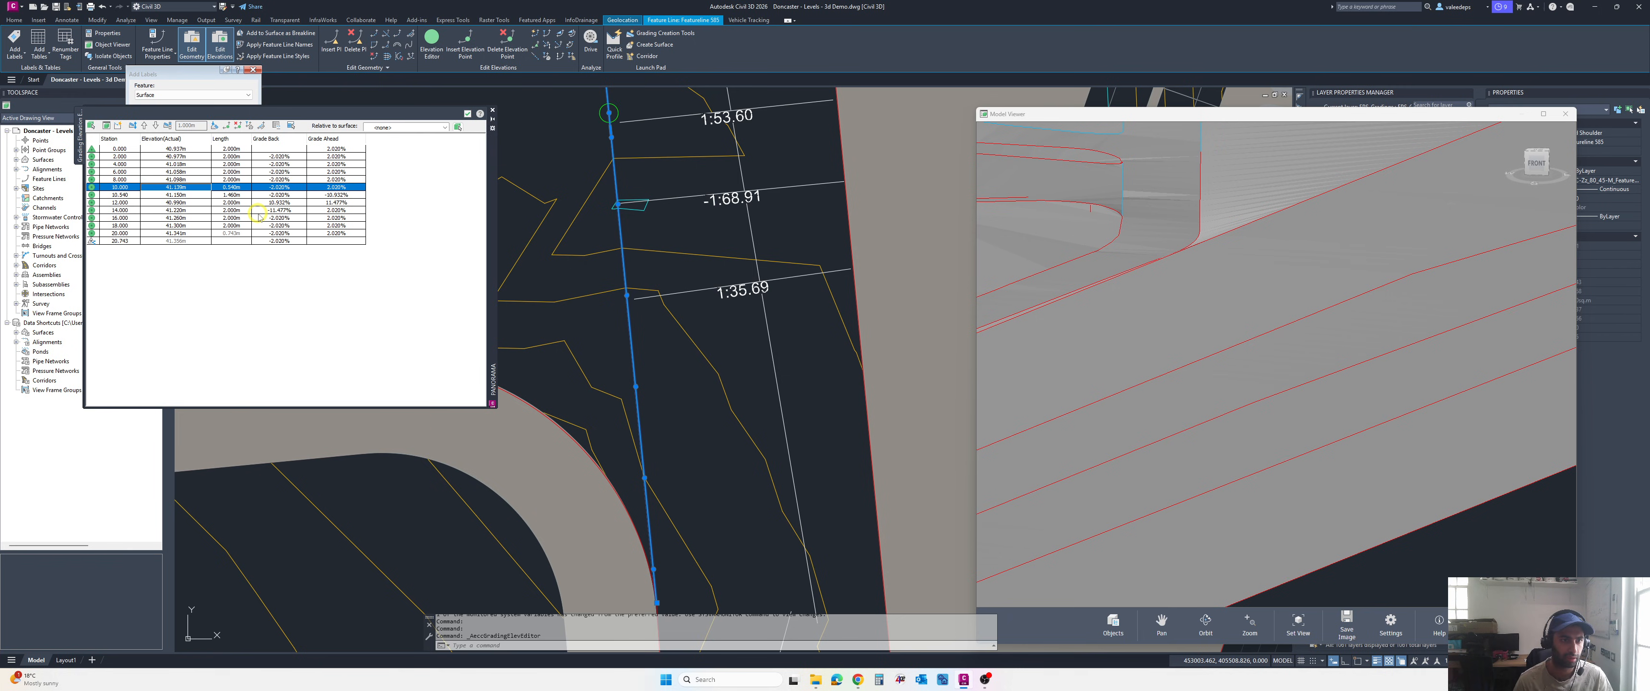
key("Down")
key("Down")
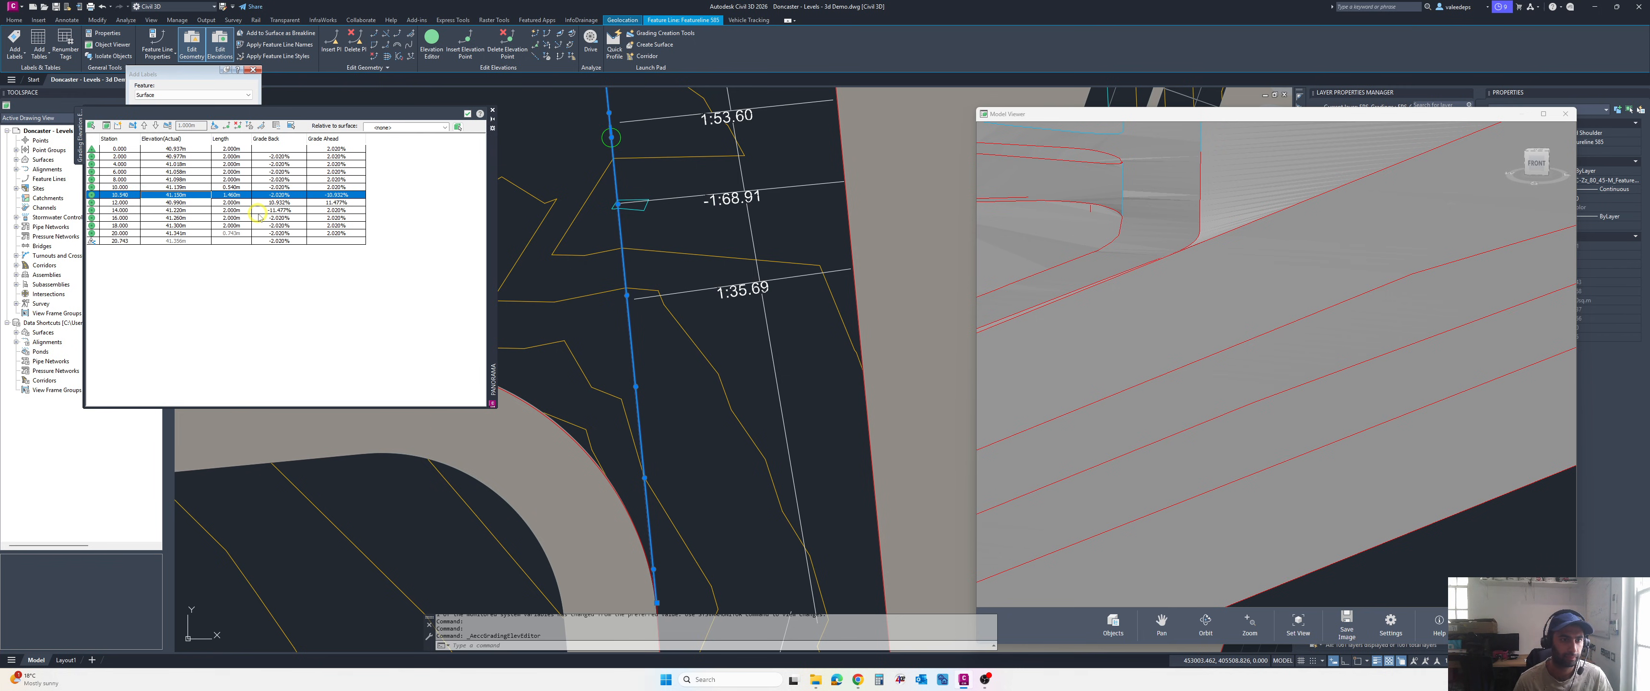
key("shift+Down")
key("shift+Down")
key("shift+Down")
key("shift+Down")
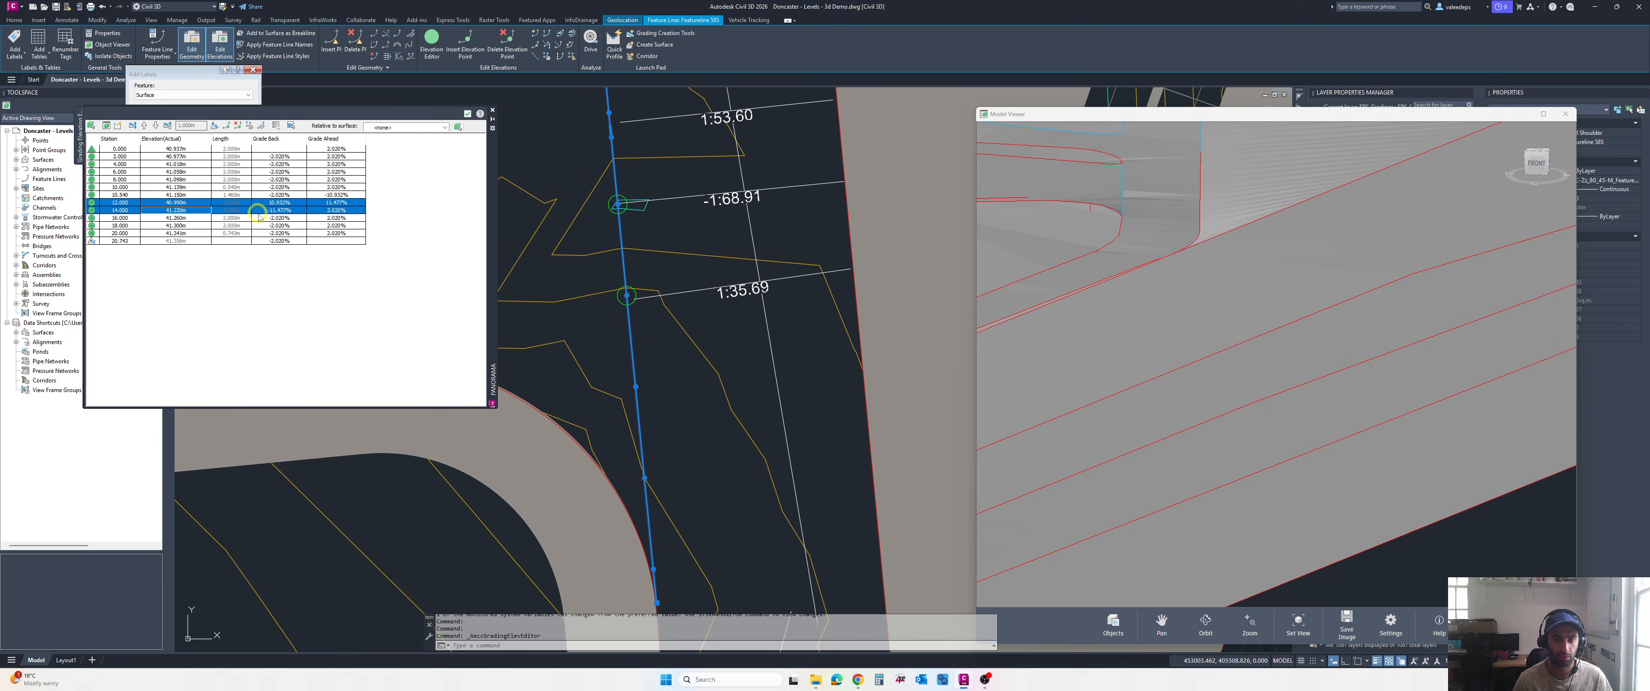
key("shift+Down")
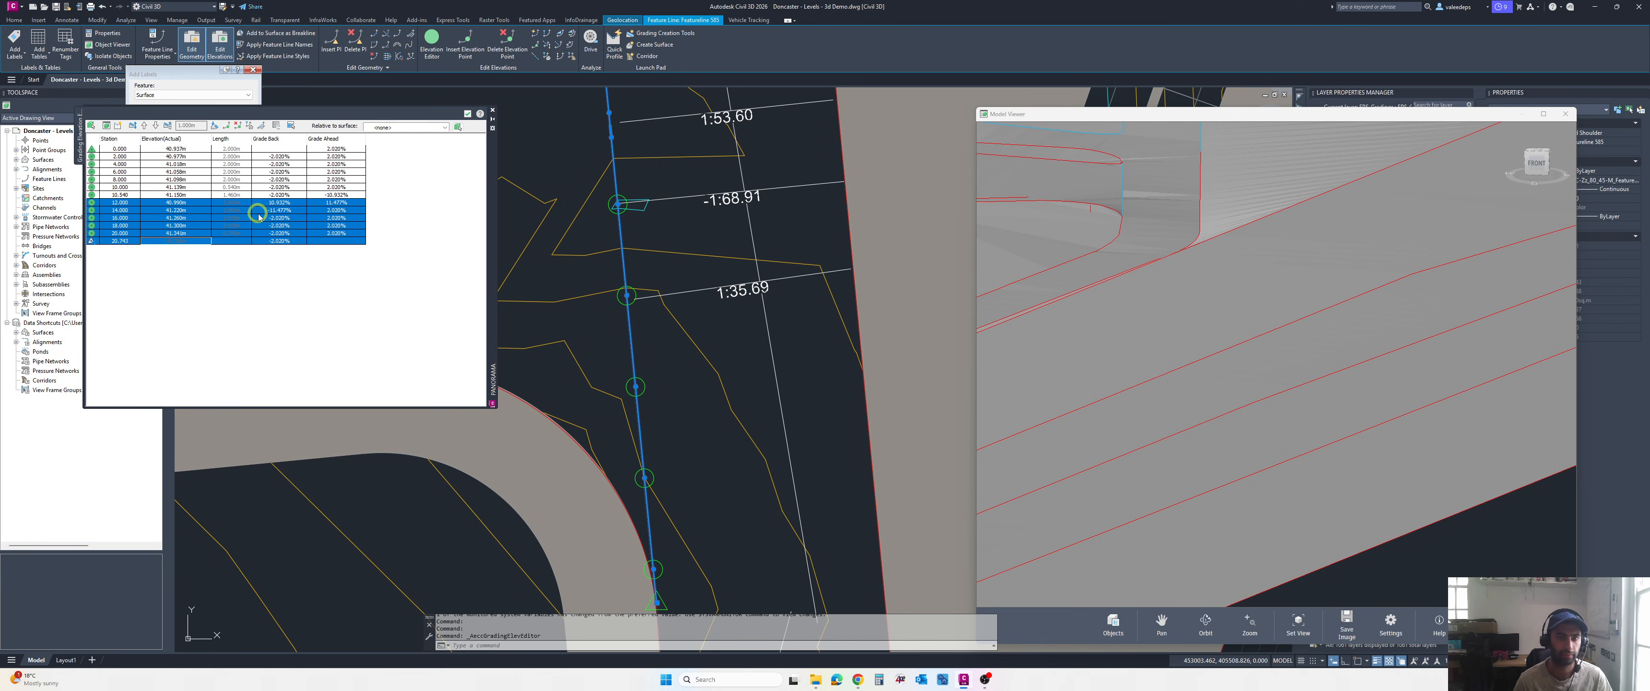
left_click(216, 126)
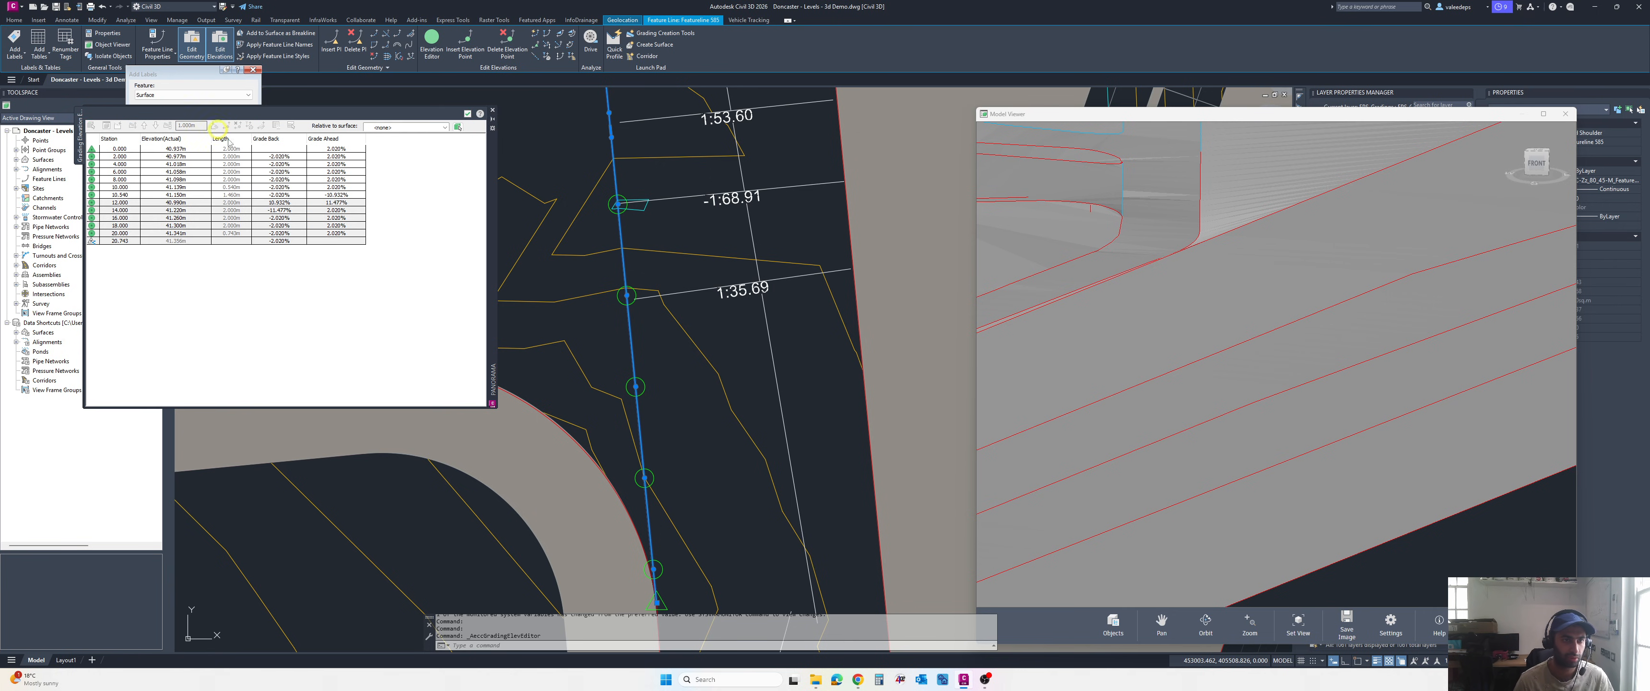
left_click(795, 371)
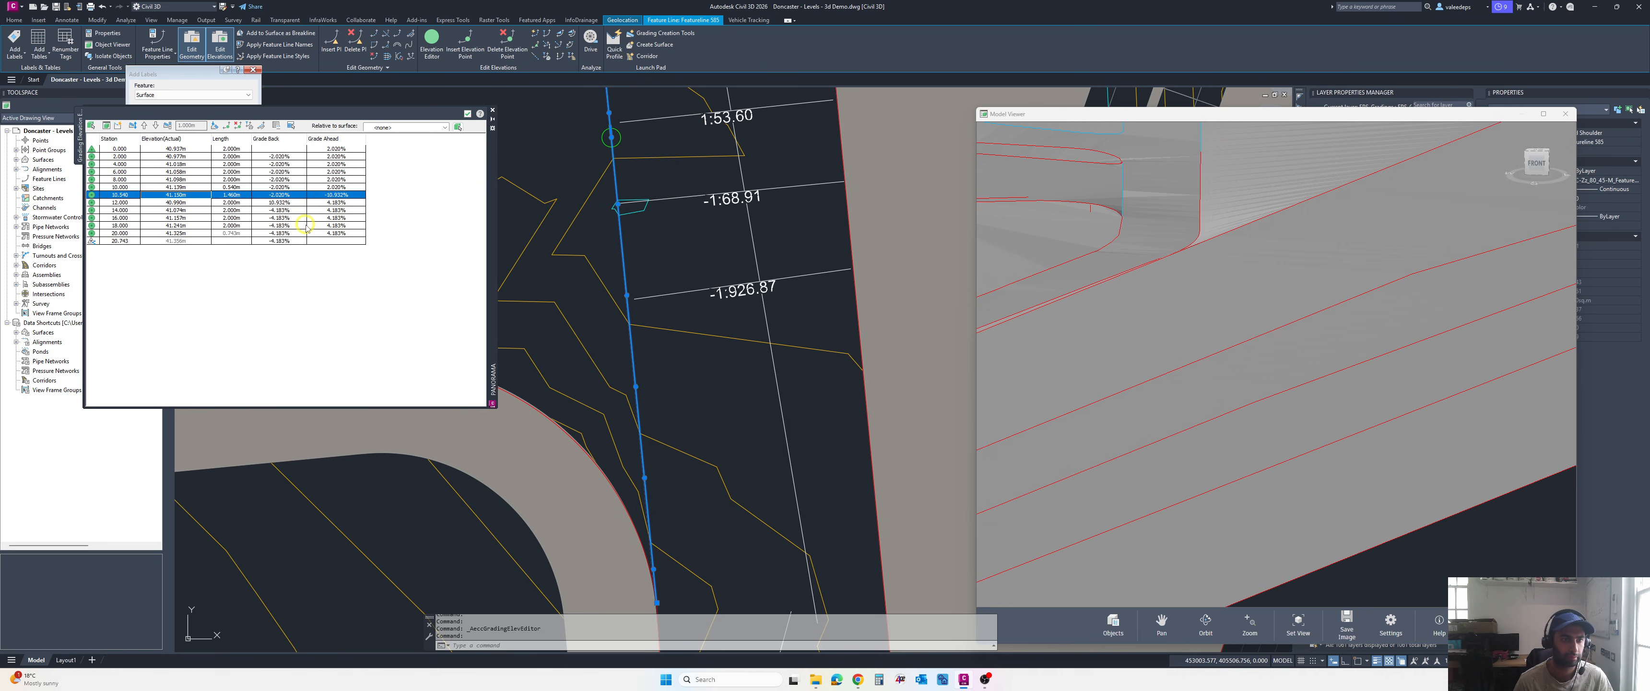
- Flatten the joining line points from station 0.000 to 10.540 to a constant grade
key("shift+Up")
key("shift+Up")
key("shift+Up")
key("shift+Up")
key("shift+Up")
key("shift+Up")
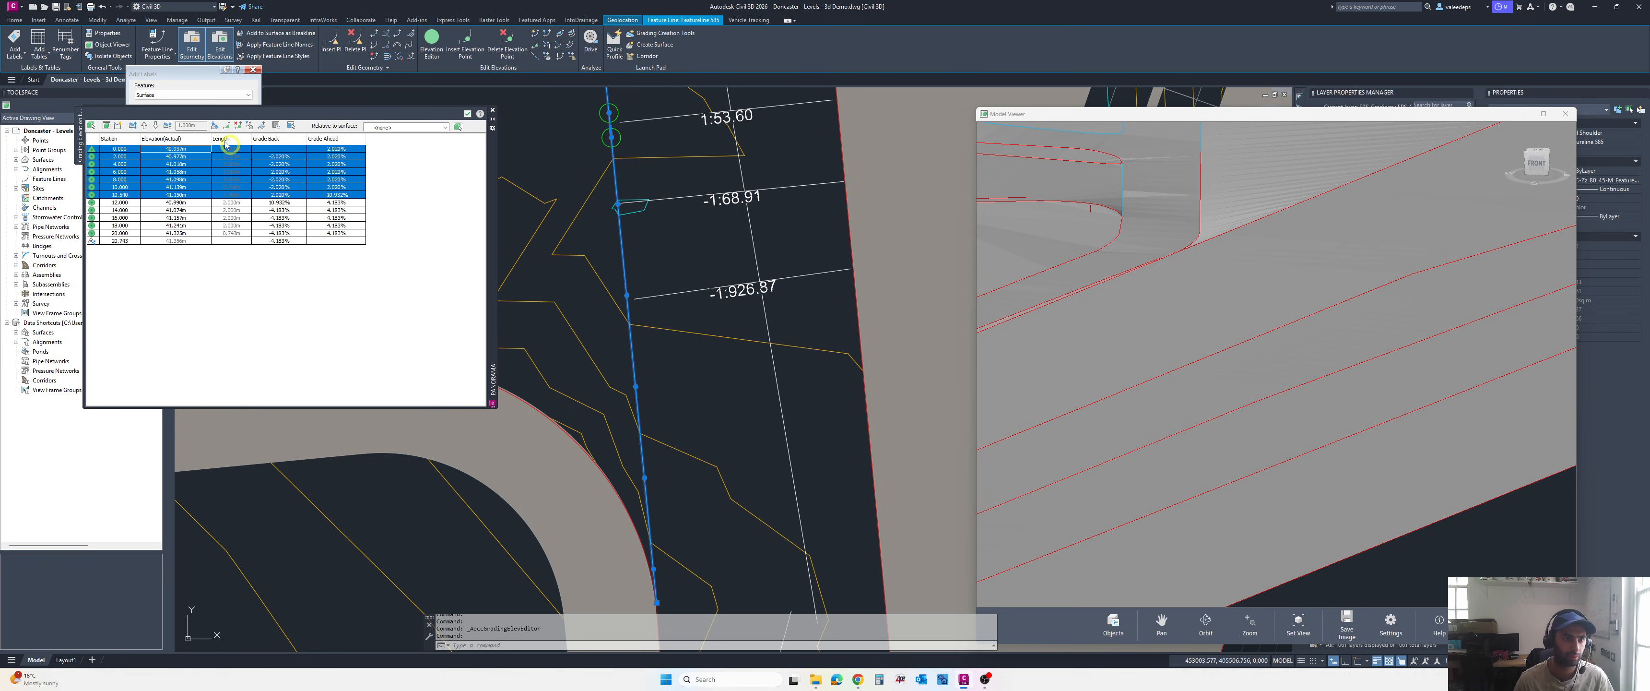
left_click(216, 126)
left_click(781, 371)
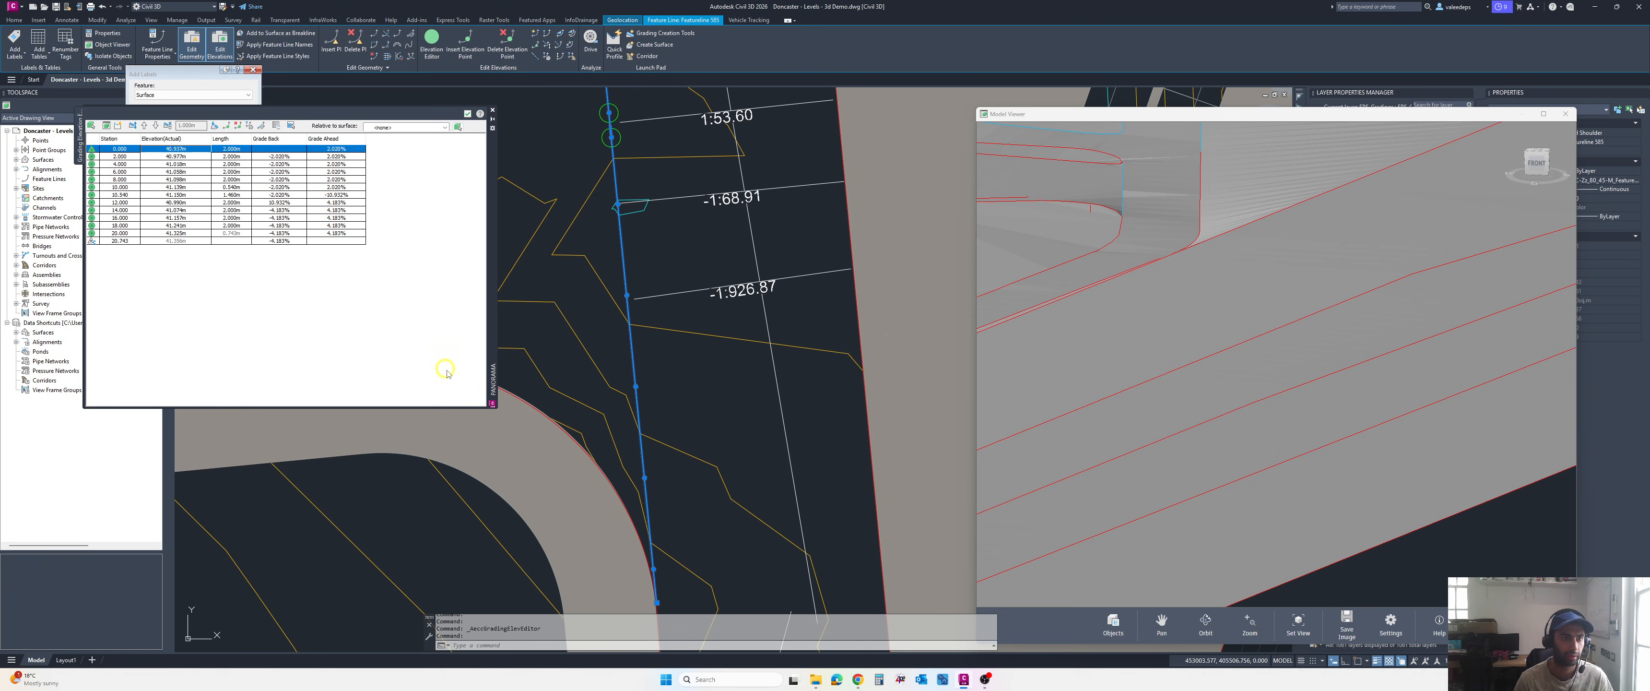
- Flatten the joining line from station 0.000 to 20.000 to one constant grade, leaving out the end point at 20.740
key("shift+Down")
key("shift+Down")
key("shift+Down")
key("shift+Down")
key("shift+Down")
key("shift+Down")
key("shift+Down")
key("shift+Down")
key("shift+Down")
key("shift+Down")
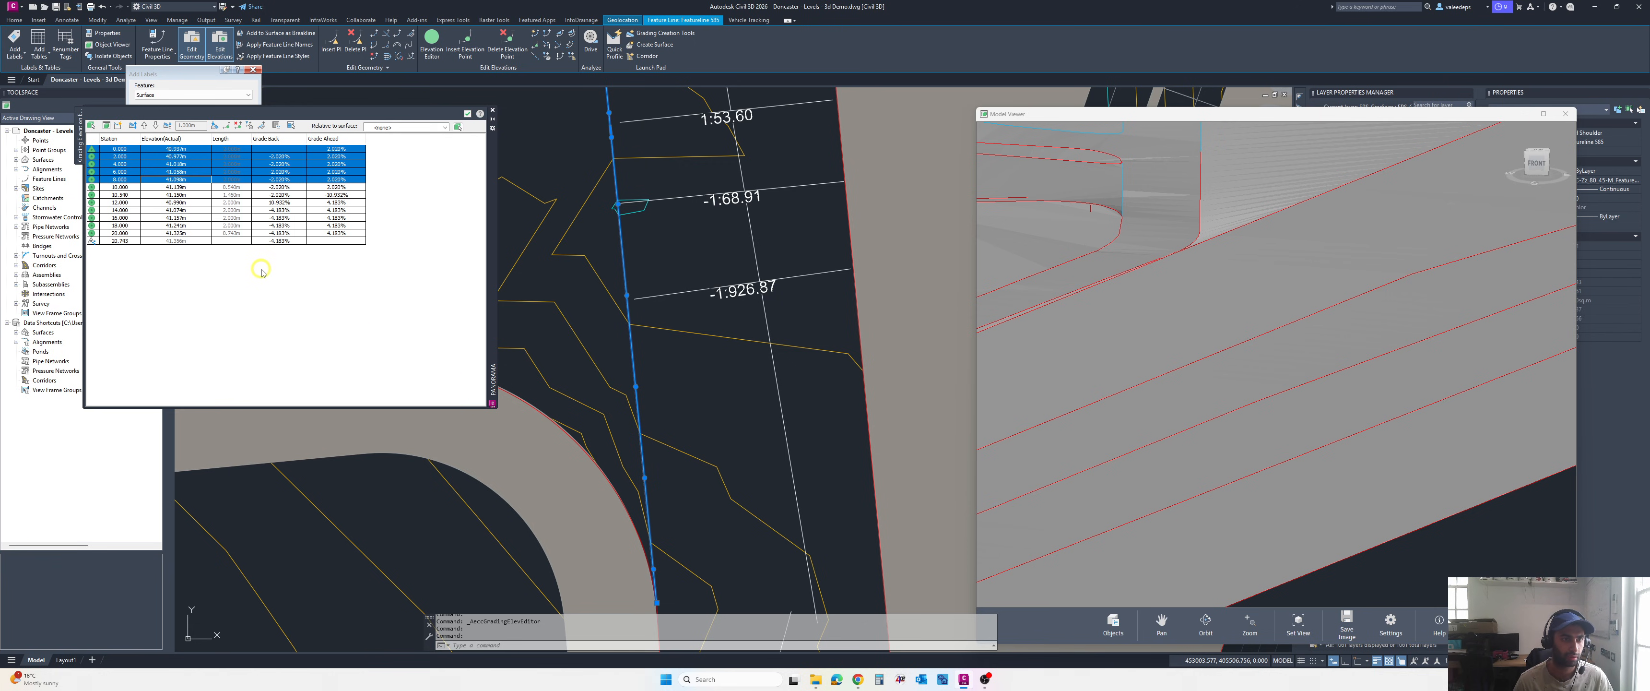
key("shift+Down")
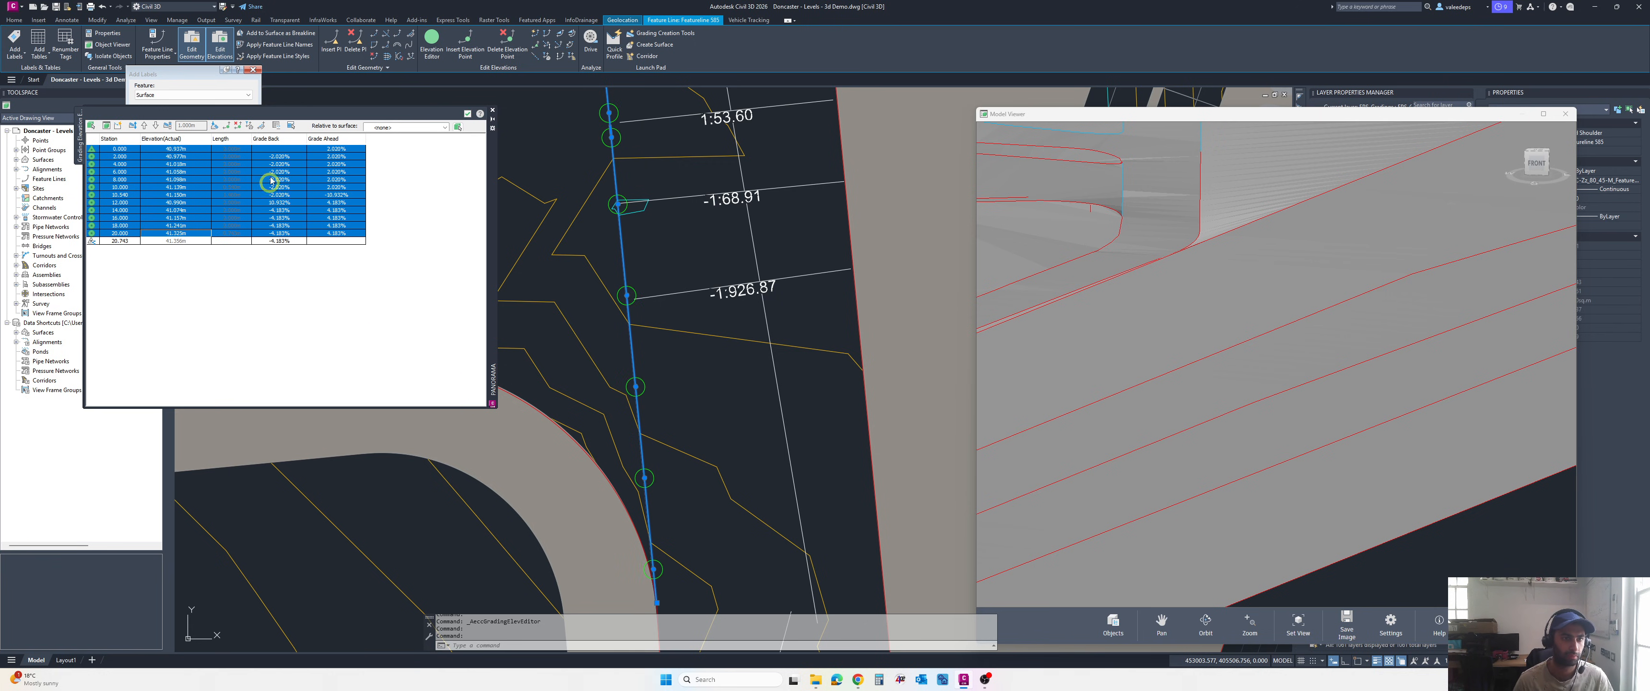
left_click(222, 121)
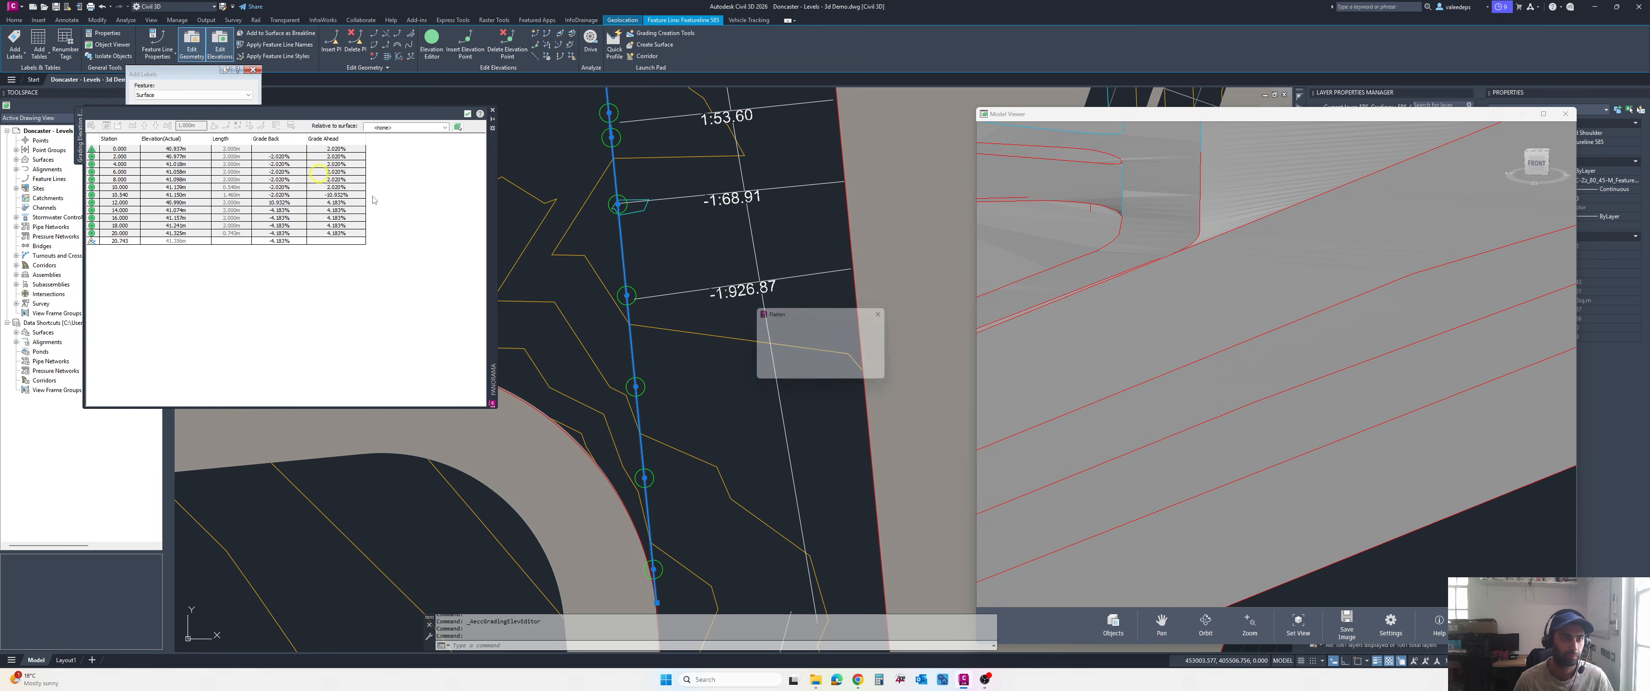
left_click(771, 388)
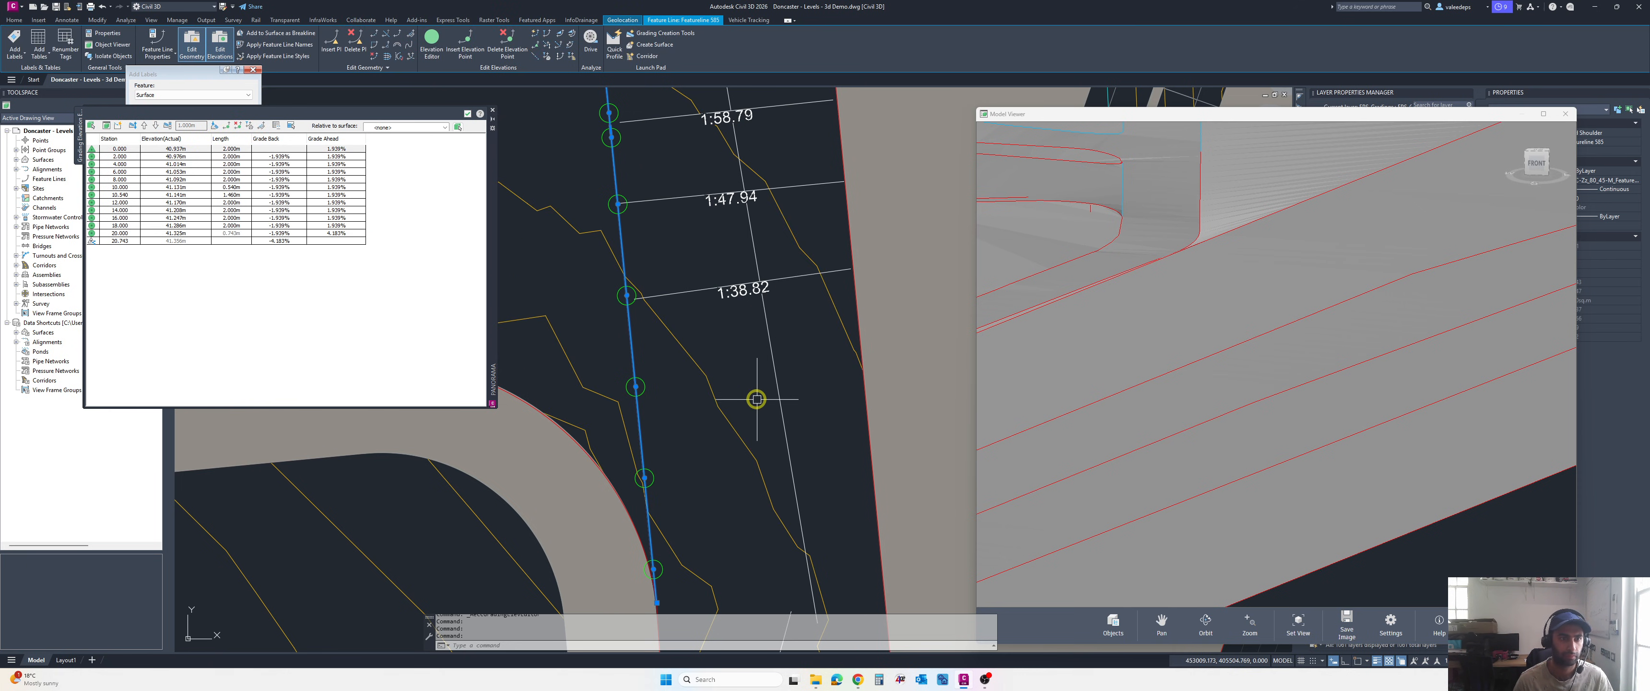
- Examine the slope labels beside the regraded joining line in plan and the surrounding surface in the model viewer
scroll(1219, 292, "down", 3)
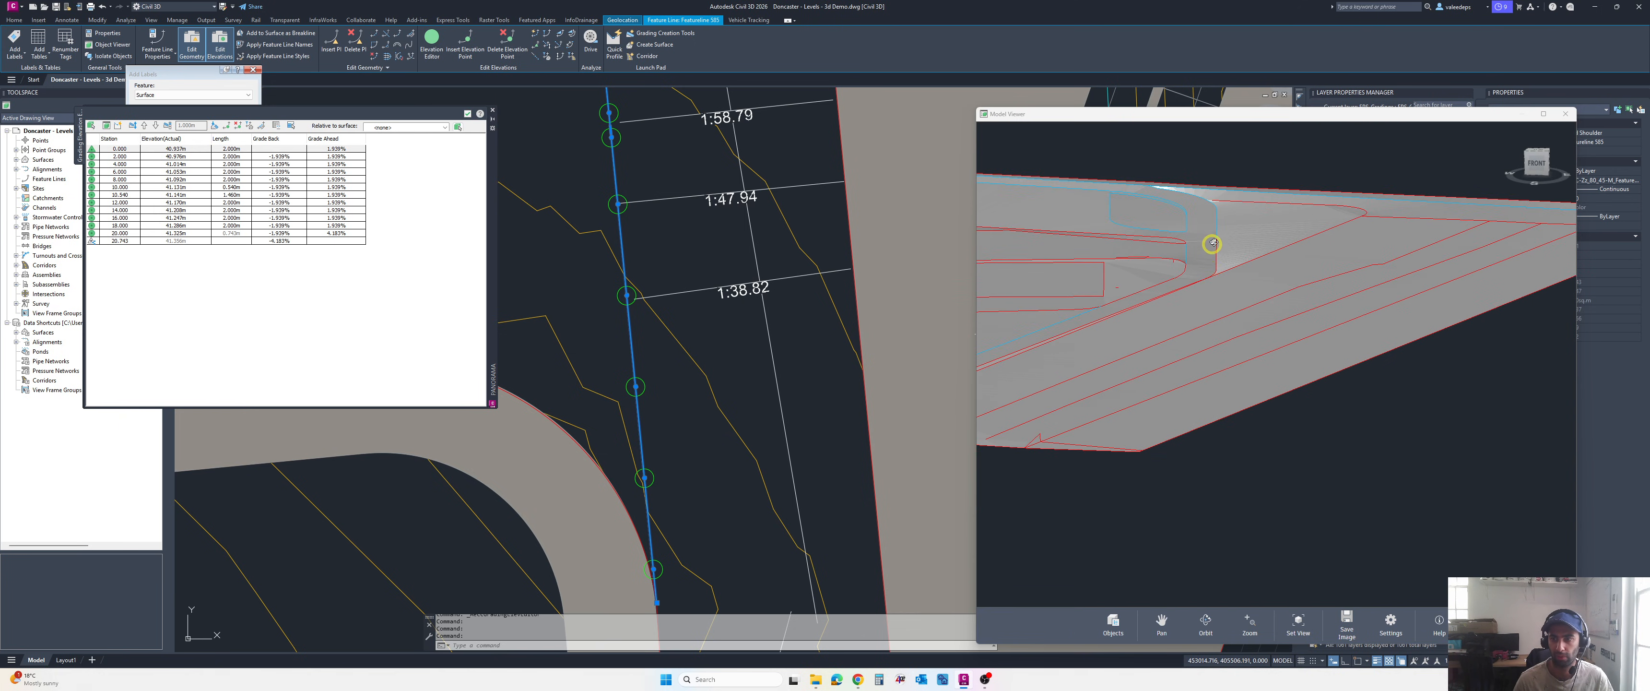
scroll(1213, 245, "up", 3)
scroll(717, 309, "up", 1)
middle_click_drag(726, 292, 738, 345)
scroll(737, 345, "down", 1)
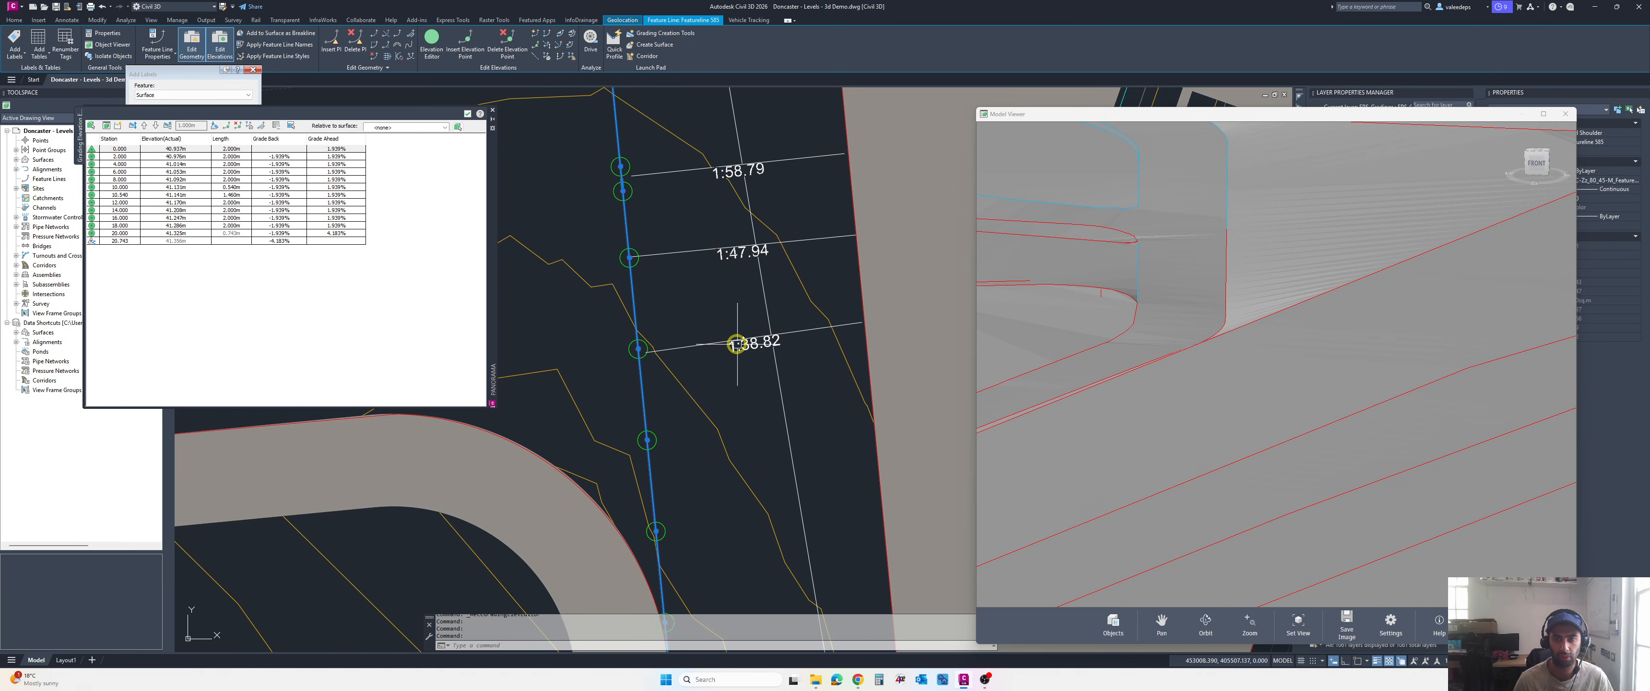
middle_click_drag(1232, 288, 1149, 305, "shift")
scroll(1154, 296, "up", 3)
middle_click_drag(1142, 365, 1164, 363, "shift")
scroll(726, 357, "down", 3)
scroll(728, 373, "up", 2)
mouse_move(726, 356)
middle_mouse_down()
mouse_move(736, 449)
mouse_move(735, 328)
middle_mouse_up()
scroll(722, 329, "down", 1)
scroll(736, 327, "down", 1)
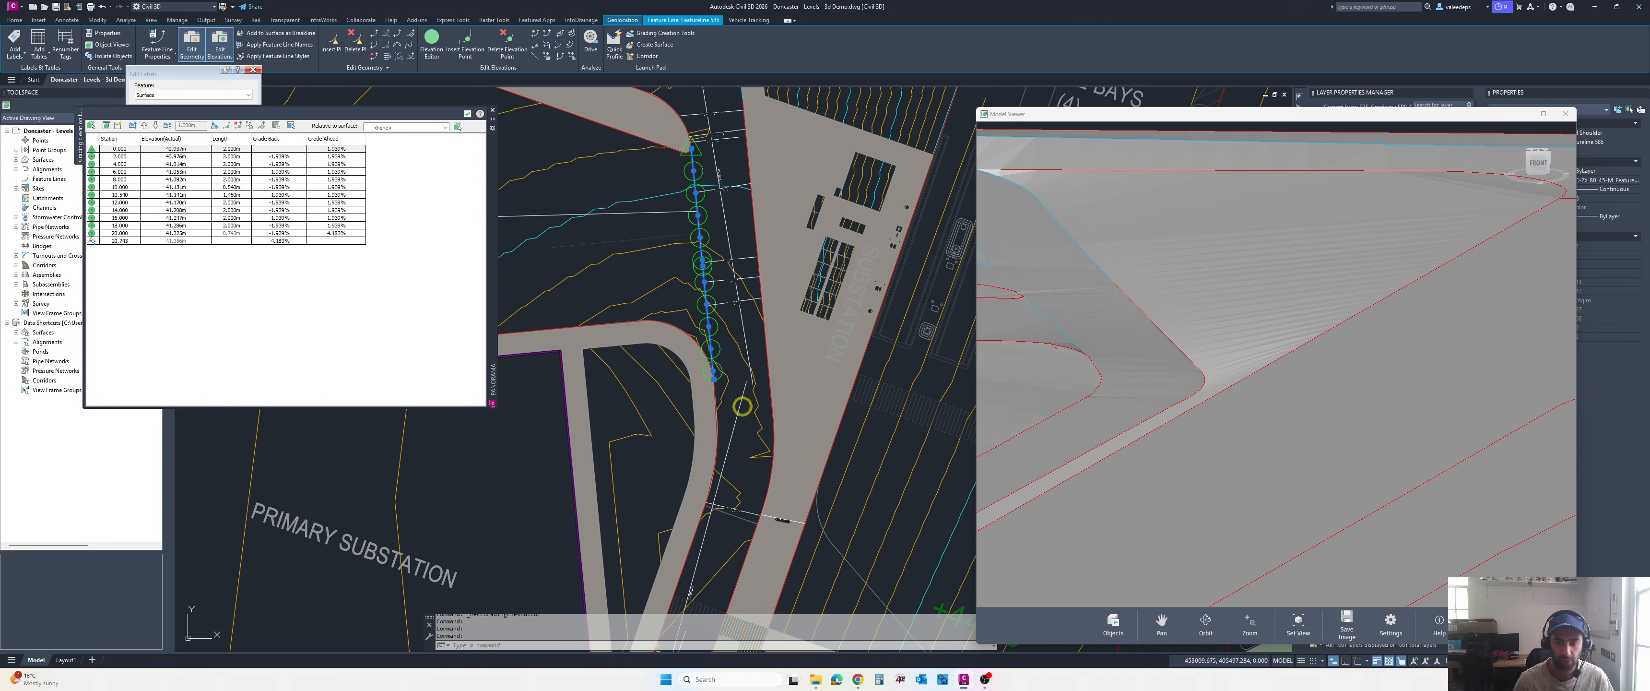
- Examine the slopes and surface from the lower kerb bend along the road towards the numbered parking bays, in plan and in the model viewer
scroll(734, 435, "up", 5)
scroll(694, 368, "down", 5)
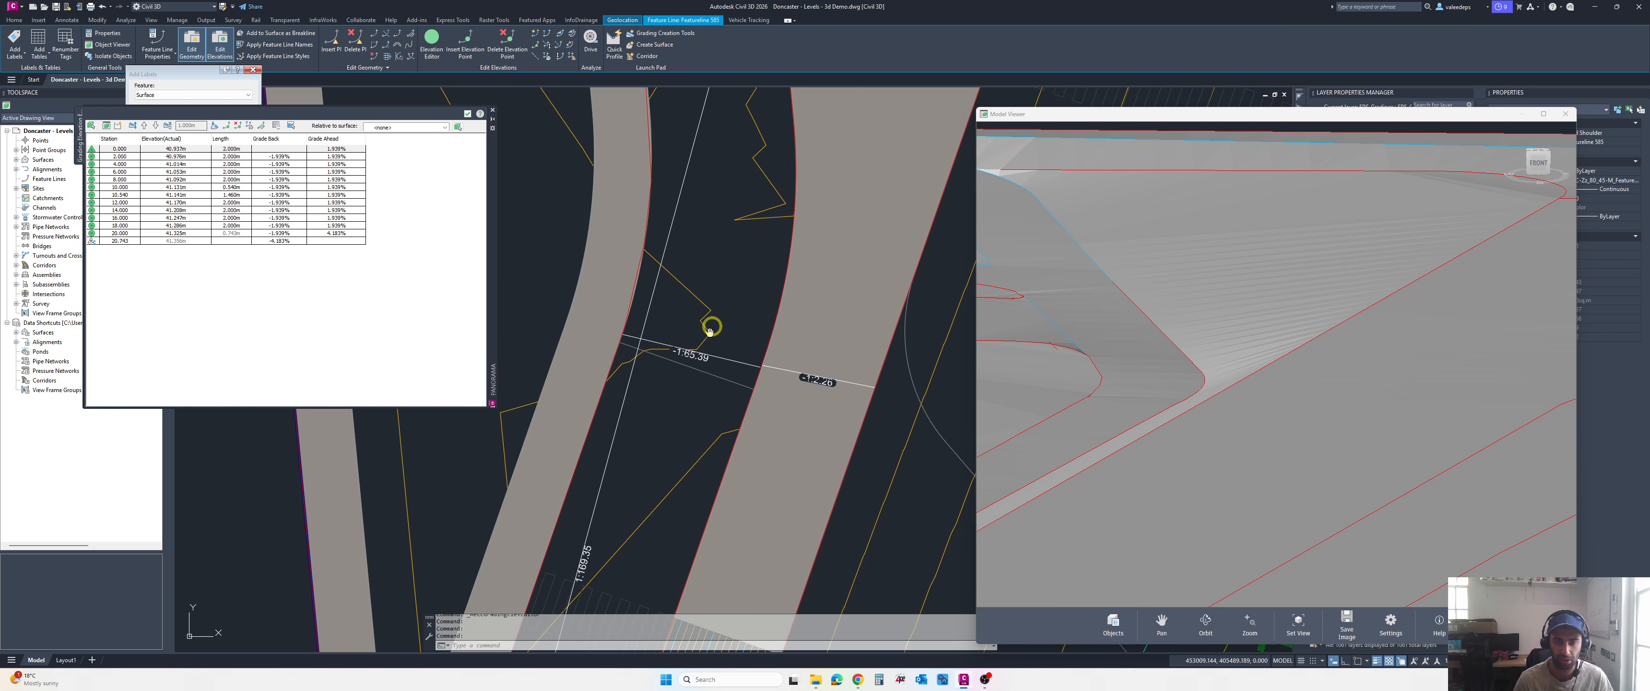
scroll(751, 281, "down", 2)
scroll(1164, 370, "up", 1)
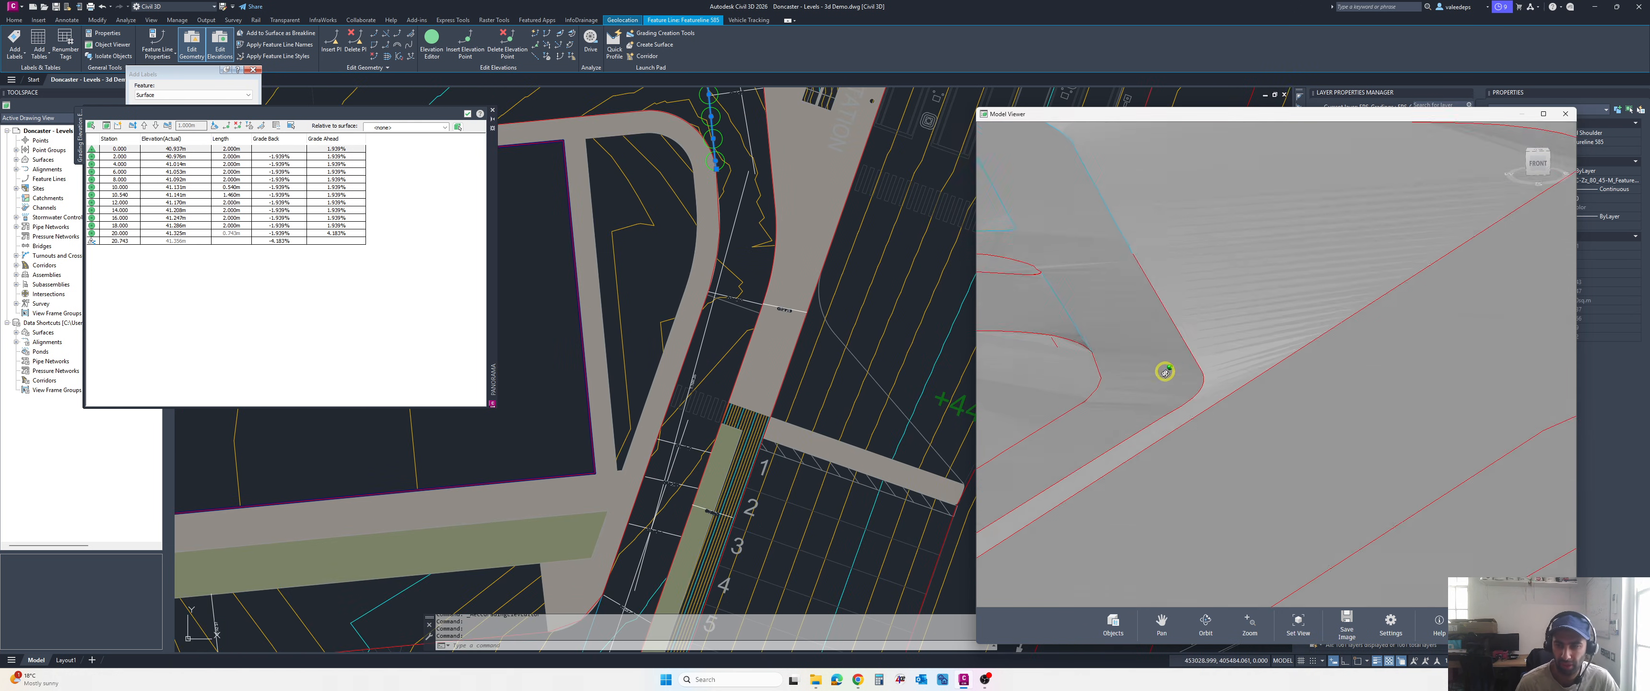
scroll(1164, 370, "down", 2)
left_click_drag(1164, 370, 1157, 384)
scroll(1163, 390, "down", 1)
middle_click_drag(1156, 403, 1183, 398)
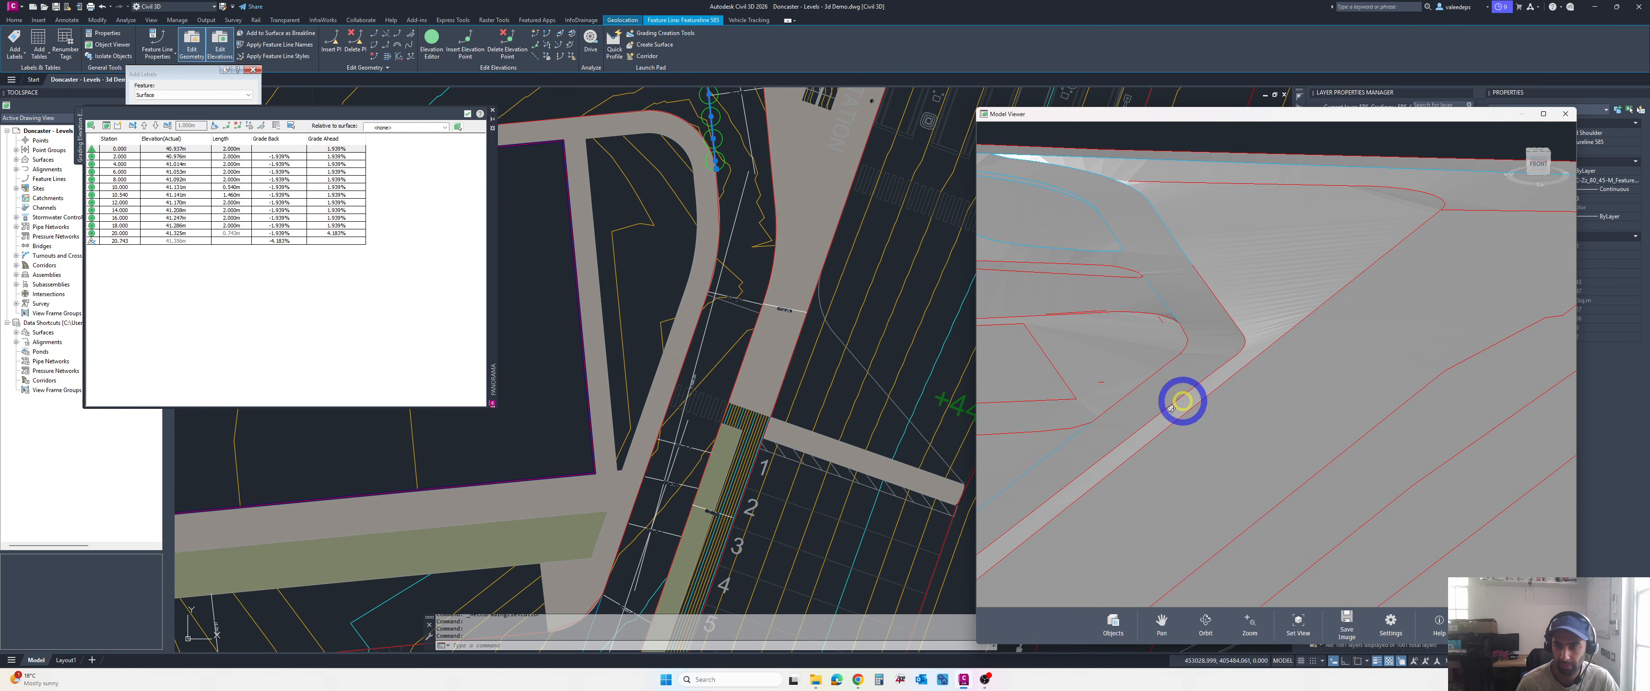
left_click_drag(1182, 398, 1160, 424)
middle_click_drag(1160, 424, 1389, 315)
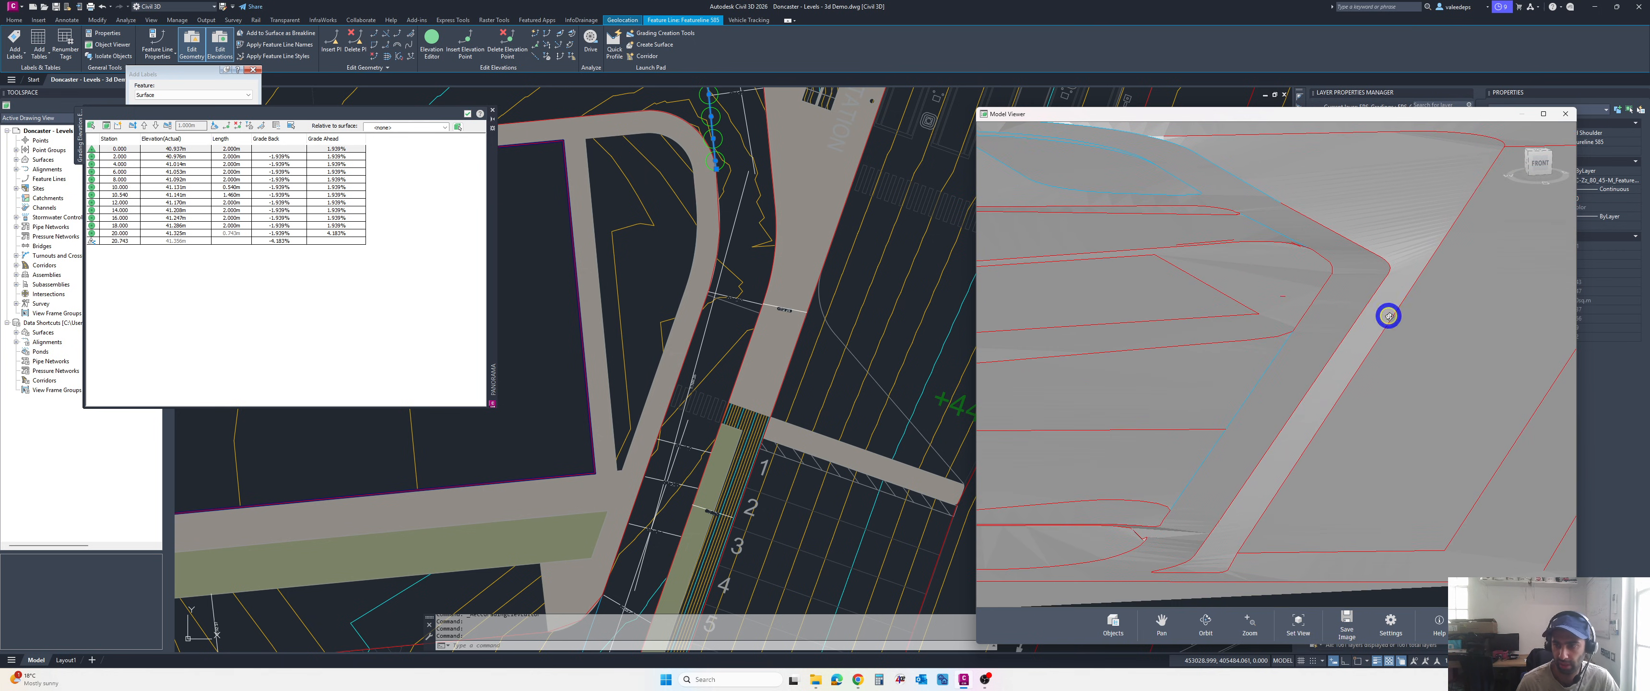
left_click_drag(1357, 361, 1379, 344)
left_click_drag(1321, 396, 1287, 414)
scroll(1261, 414, "down", 3)
scroll(799, 346, "up", 4)
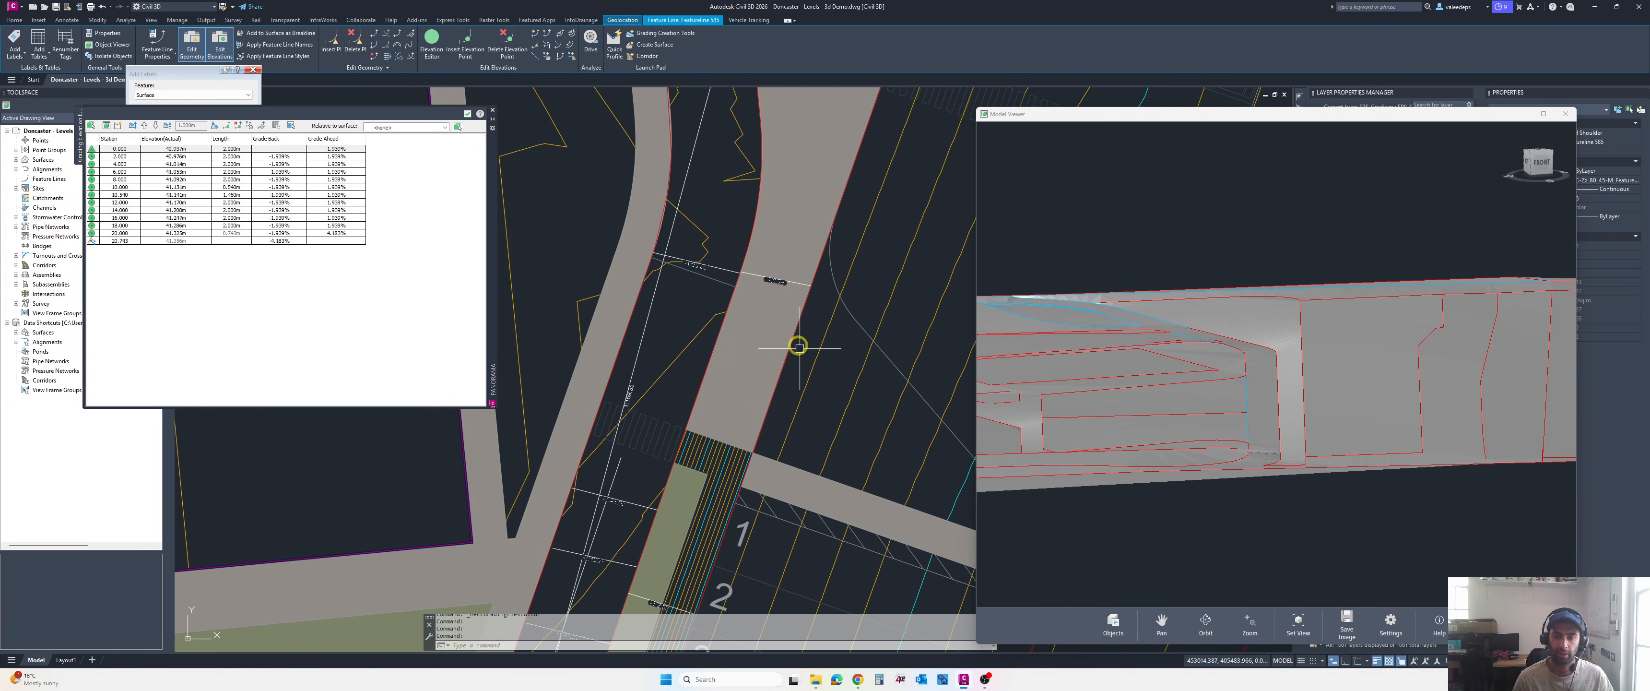
- Examine the slope labels across the path strip above parking bay 1 and annotate the steep crossfall as 1:3 on screen
scroll(774, 261, "down", 4)
scroll(734, 302, "down", 2)
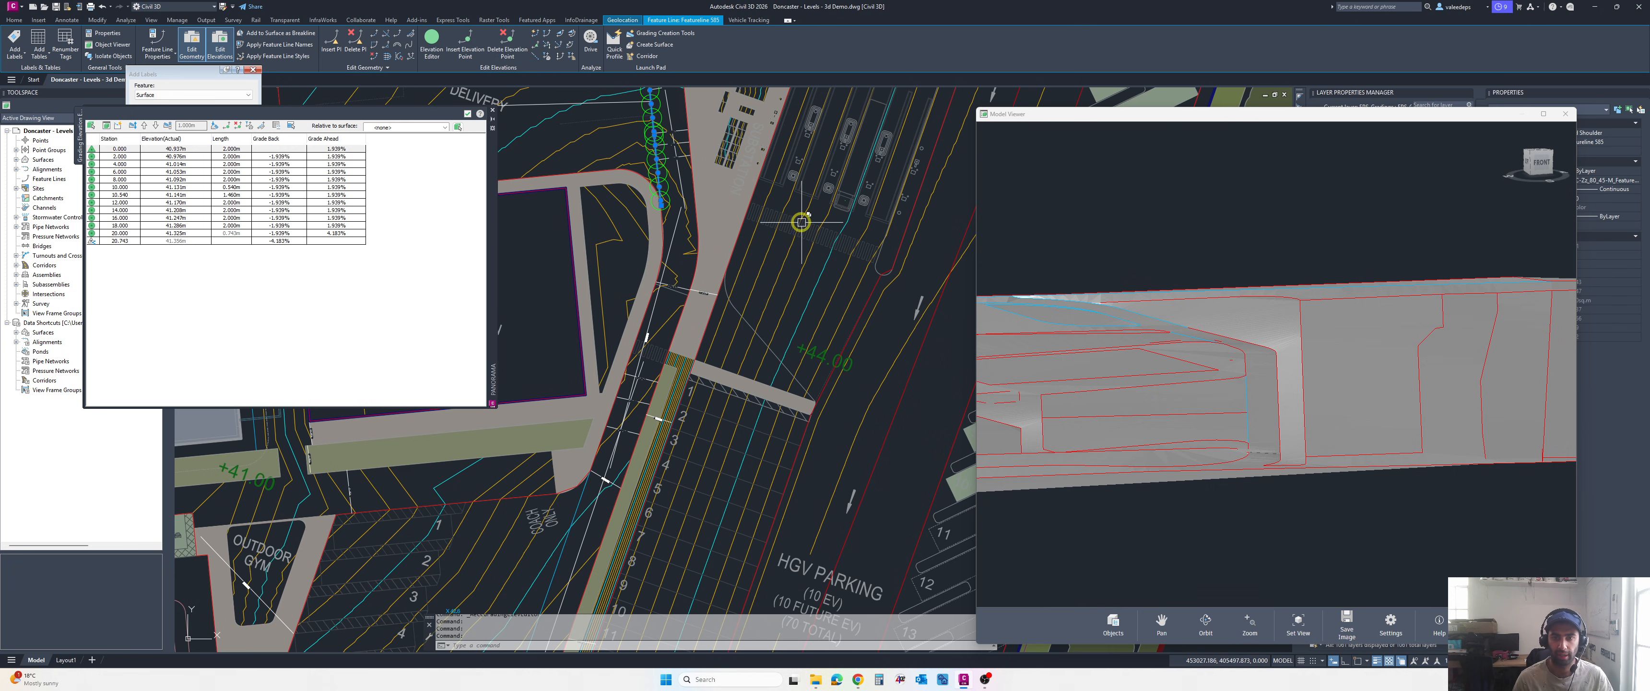
scroll(737, 324, "down", 3)
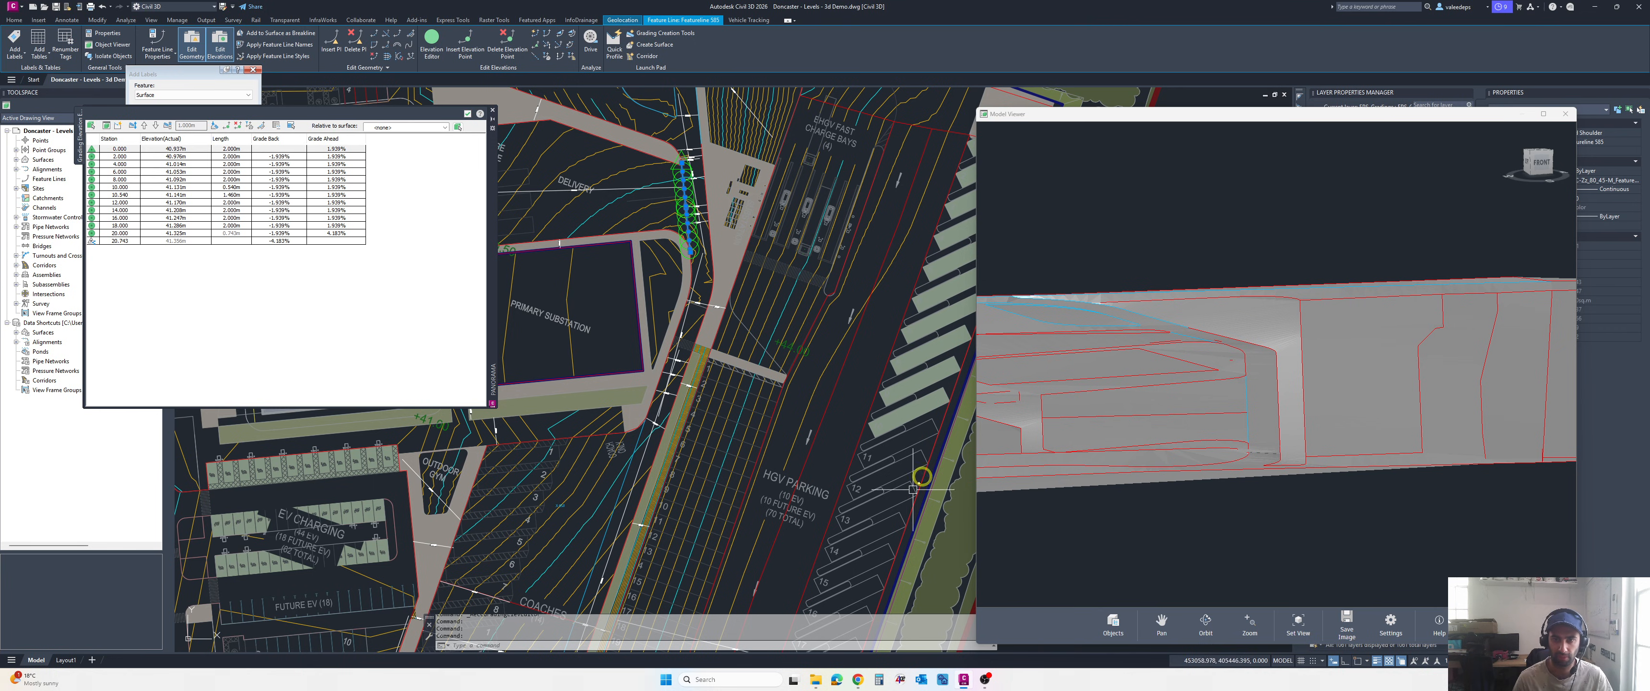
scroll(715, 282, "up", 3)
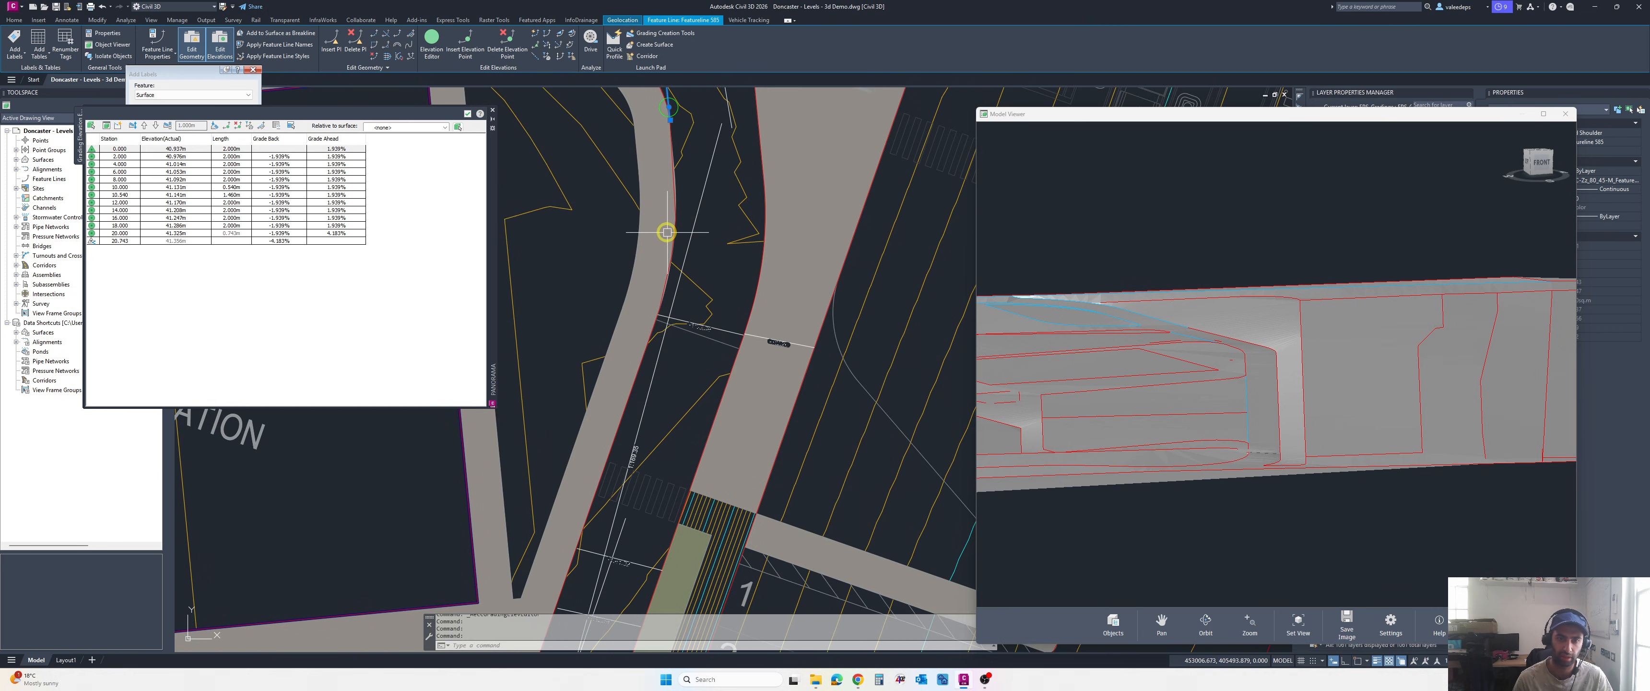
scroll(773, 192, "down", 2)
scroll(773, 277, "up", 3)
scroll(795, 266, "up", 5)
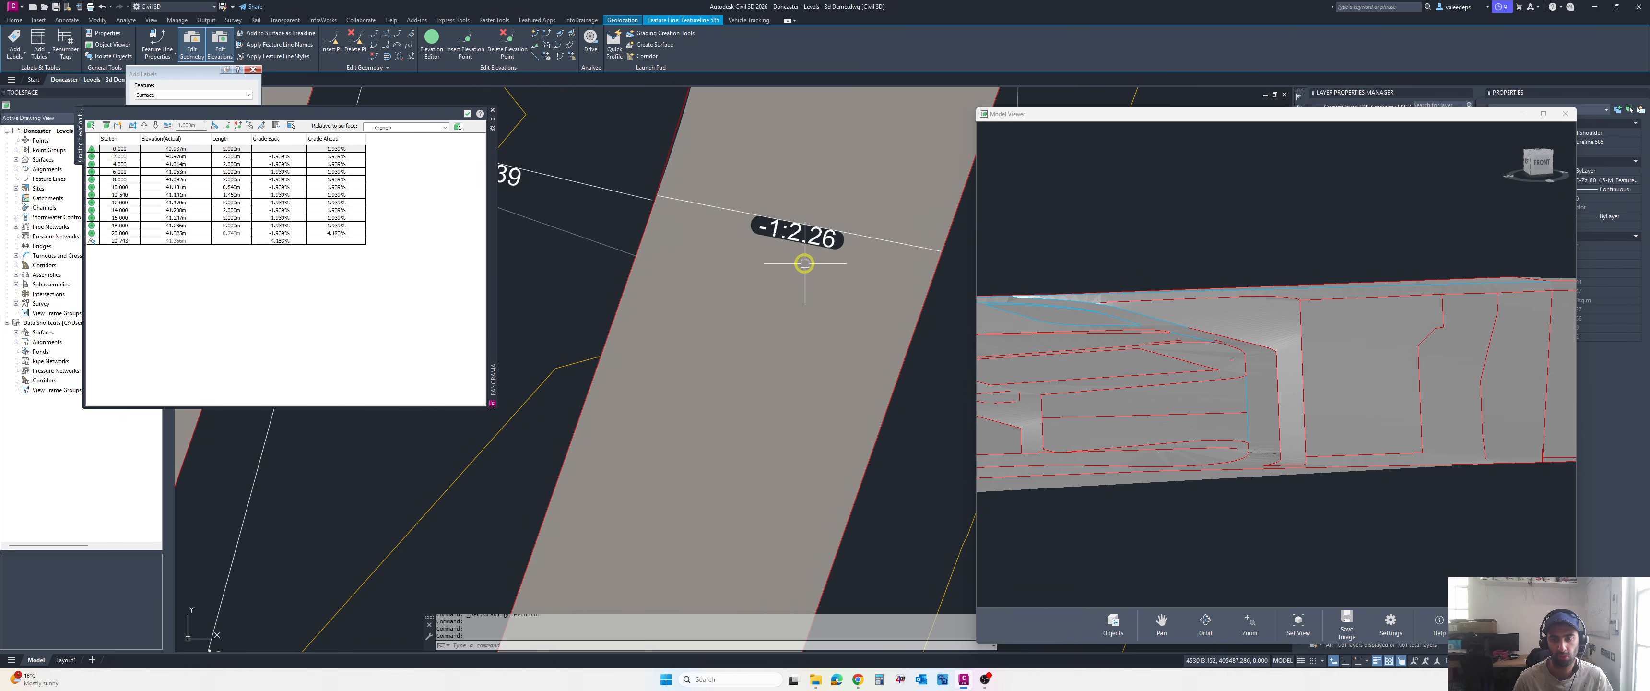
scroll(822, 267, "down", 5)
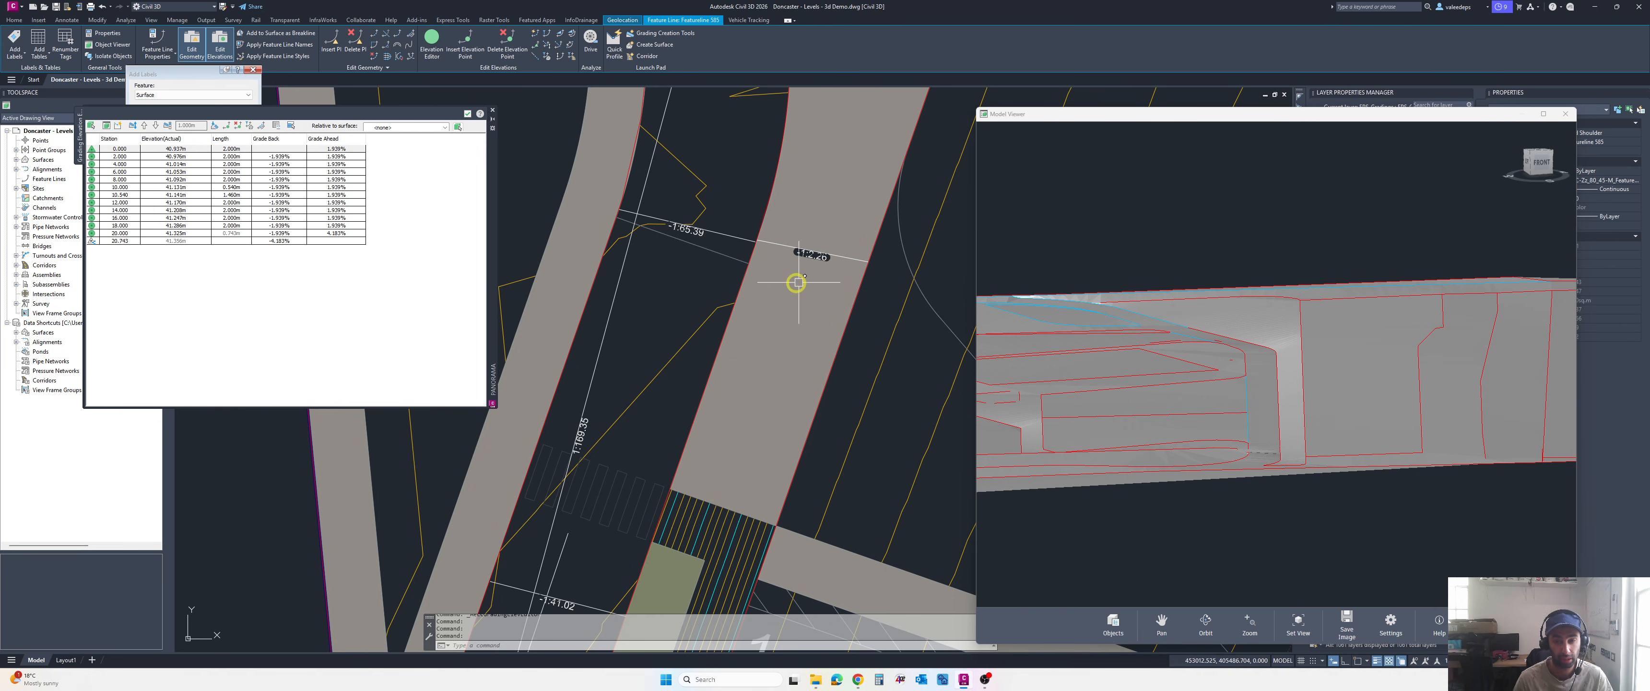
key("ctrl+2")
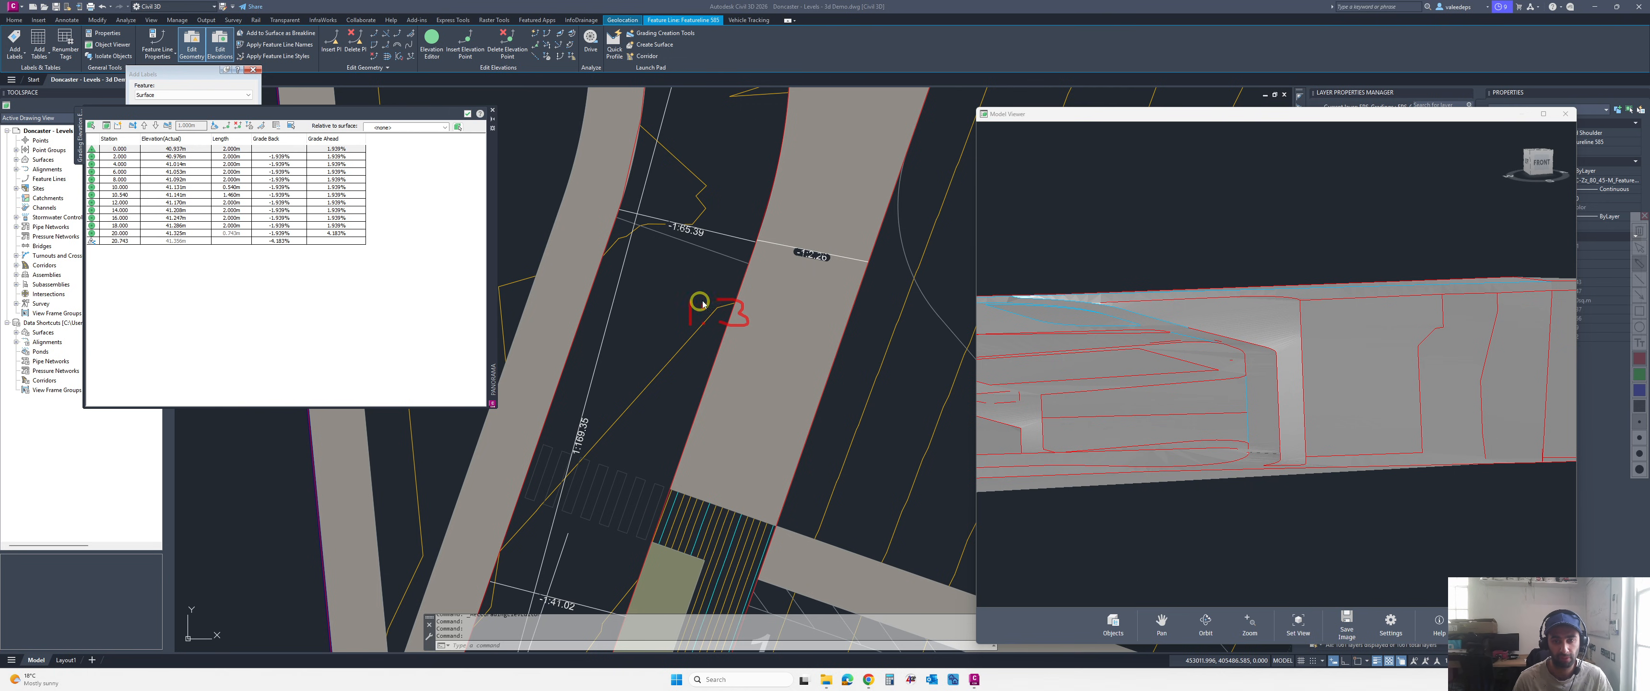
left_click_drag(699, 290, 791, 331)
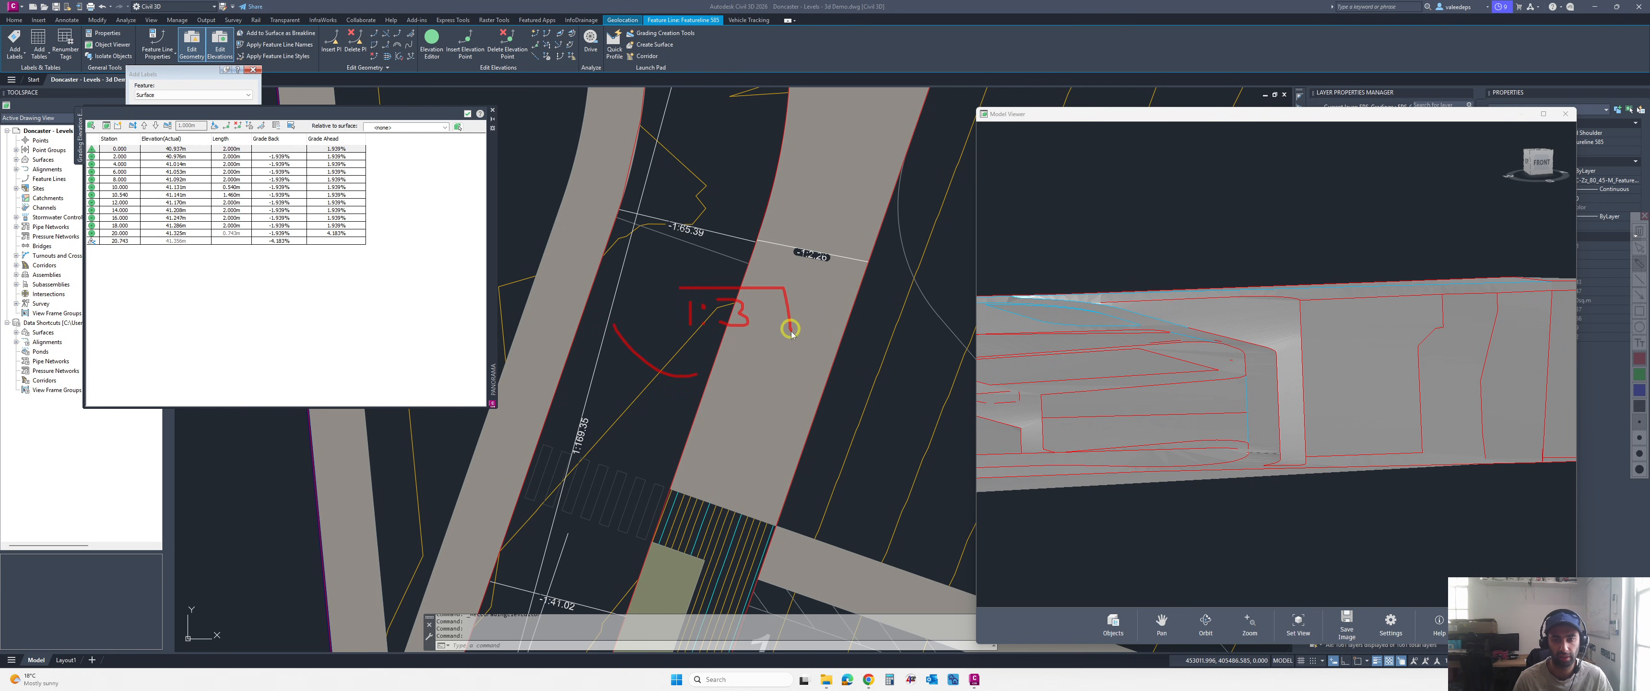
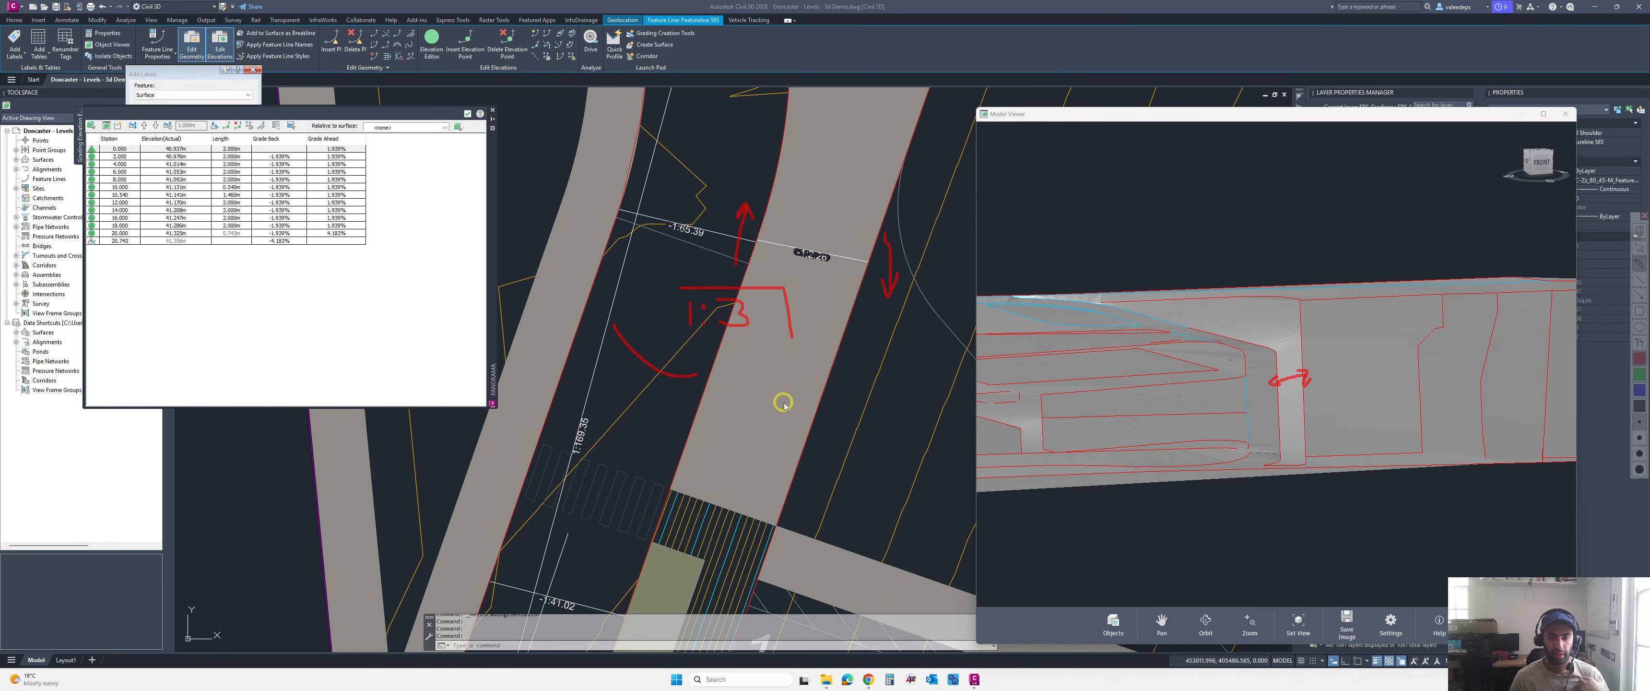
- Examine the slope labels and contours across the coach bays between the staff parking and the long planted strip
scroll(784, 405, "down", 10)
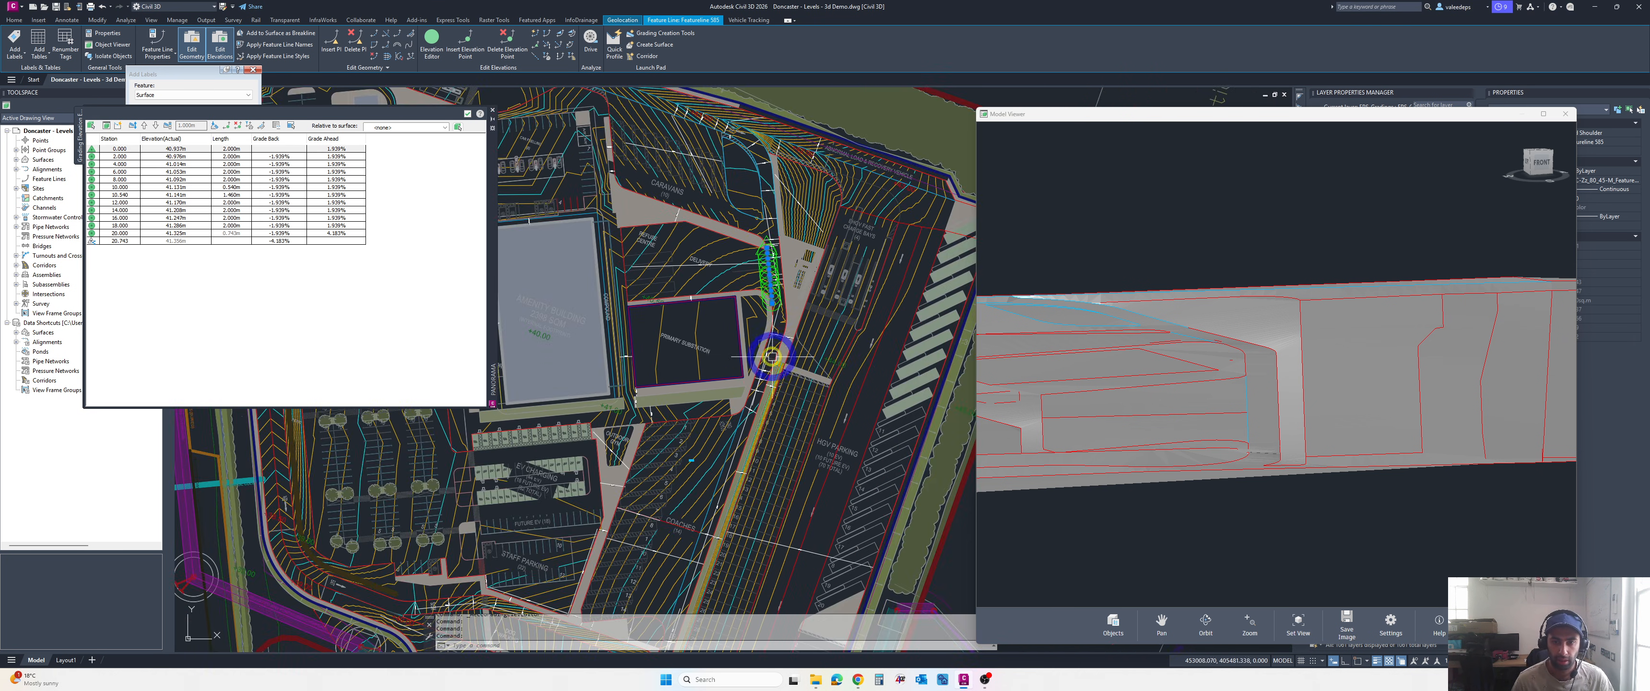
scroll(748, 387, "up", 8)
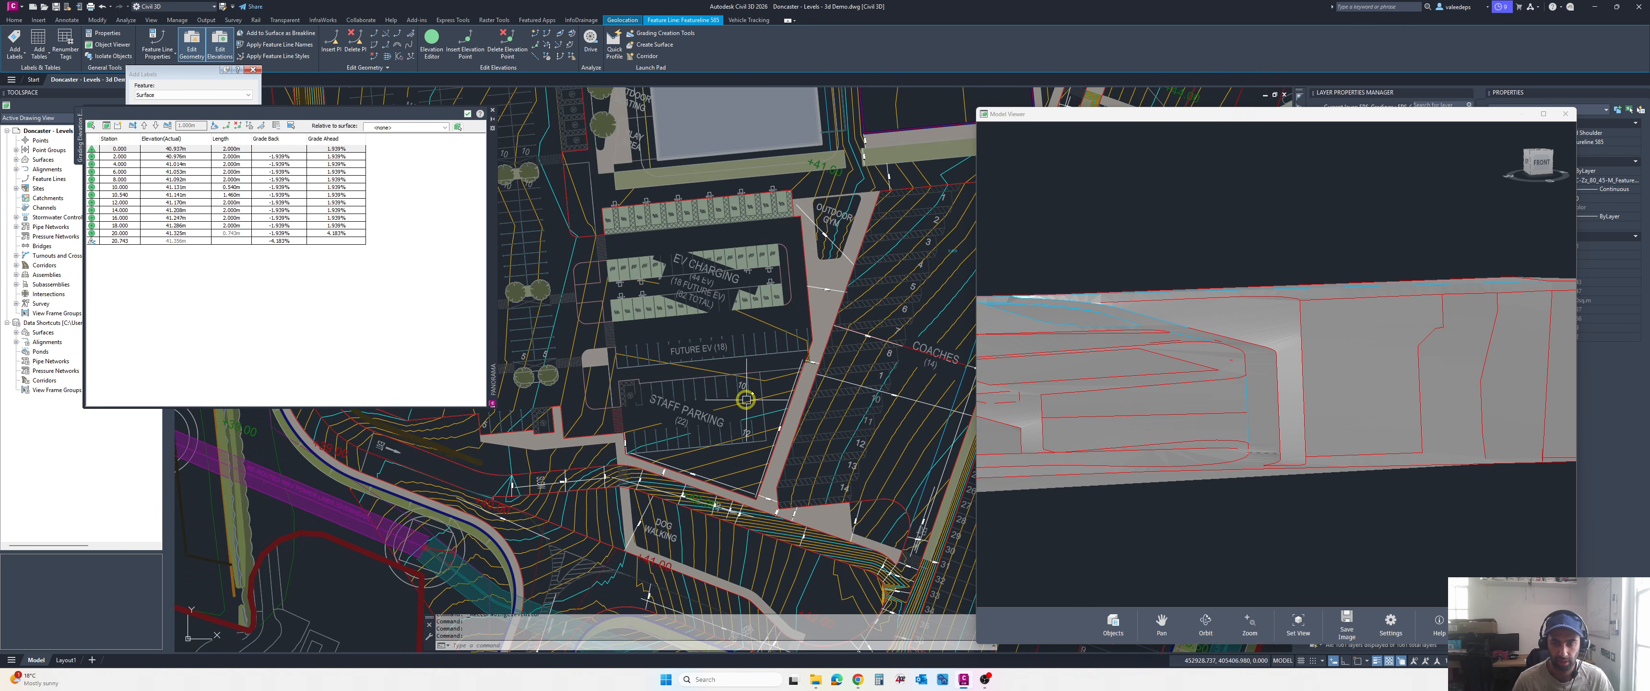
scroll(781, 410, "up", 2)
middle_click_drag(821, 408, 663, 418)
scroll(816, 404, "down", 2)
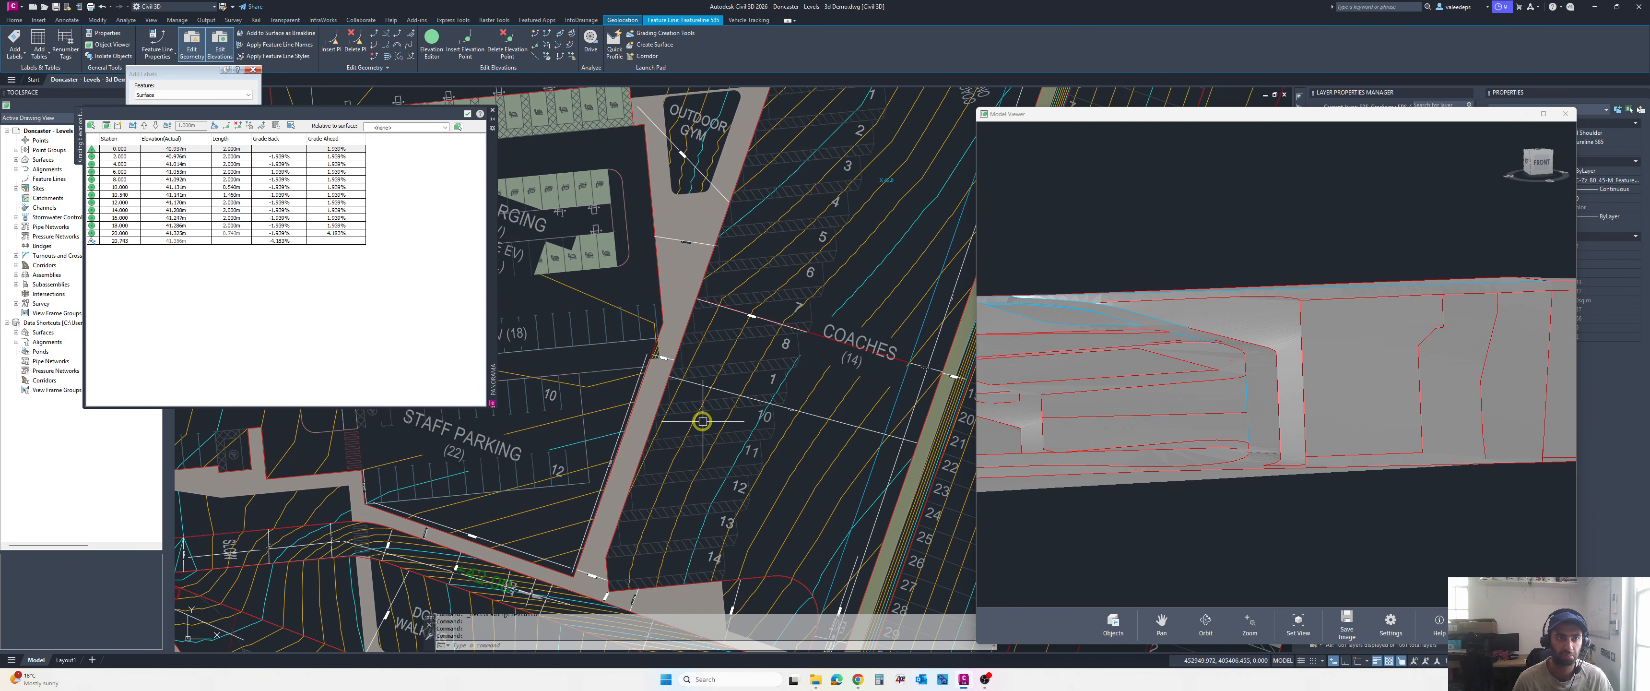
scroll(762, 387, "up", 4)
scroll(801, 436, "up", 3)
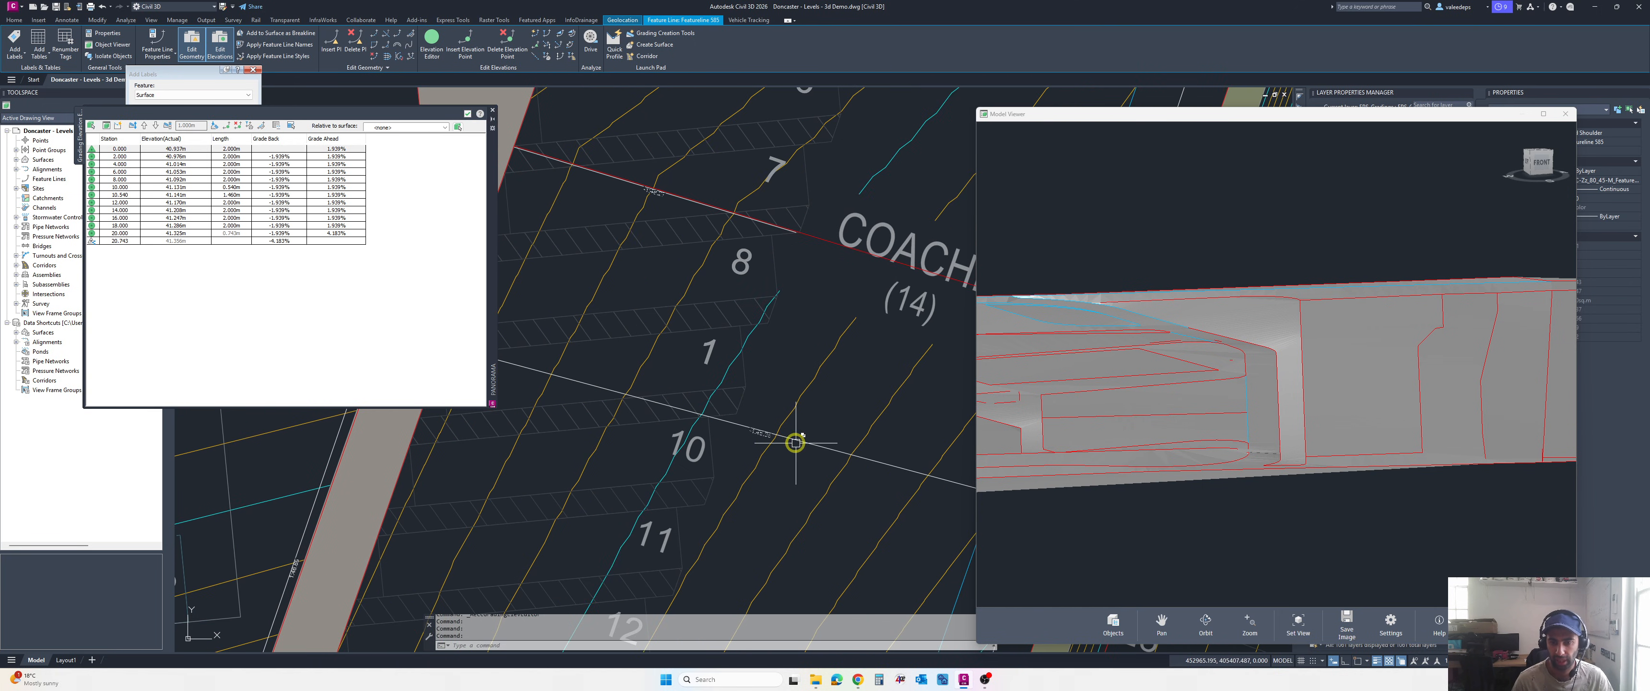
scroll(810, 442, "down", 6)
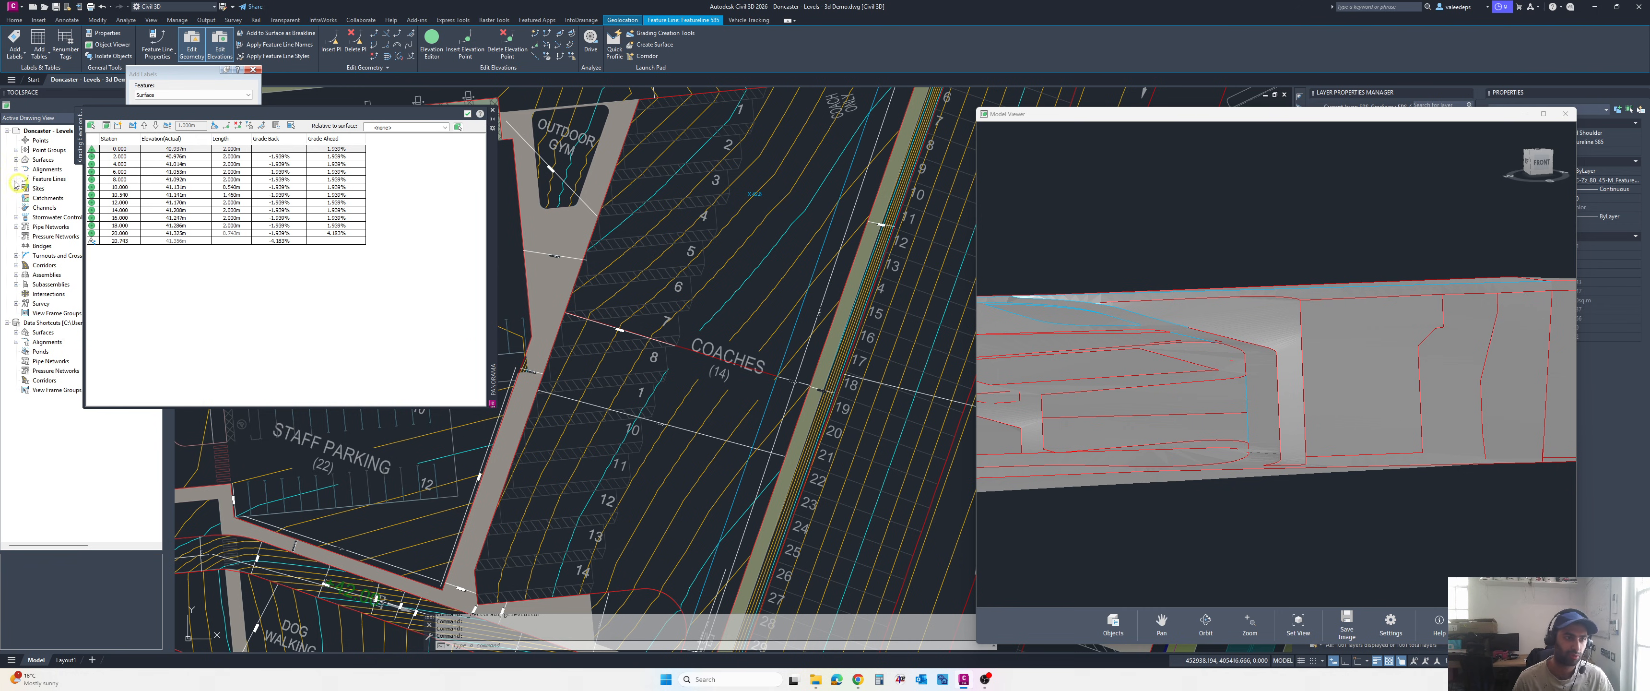
- List the drawing's surfaces and ring the EG and PG surfaces with on-screen markup
left_click(16, 159)
key("ctrl+2")
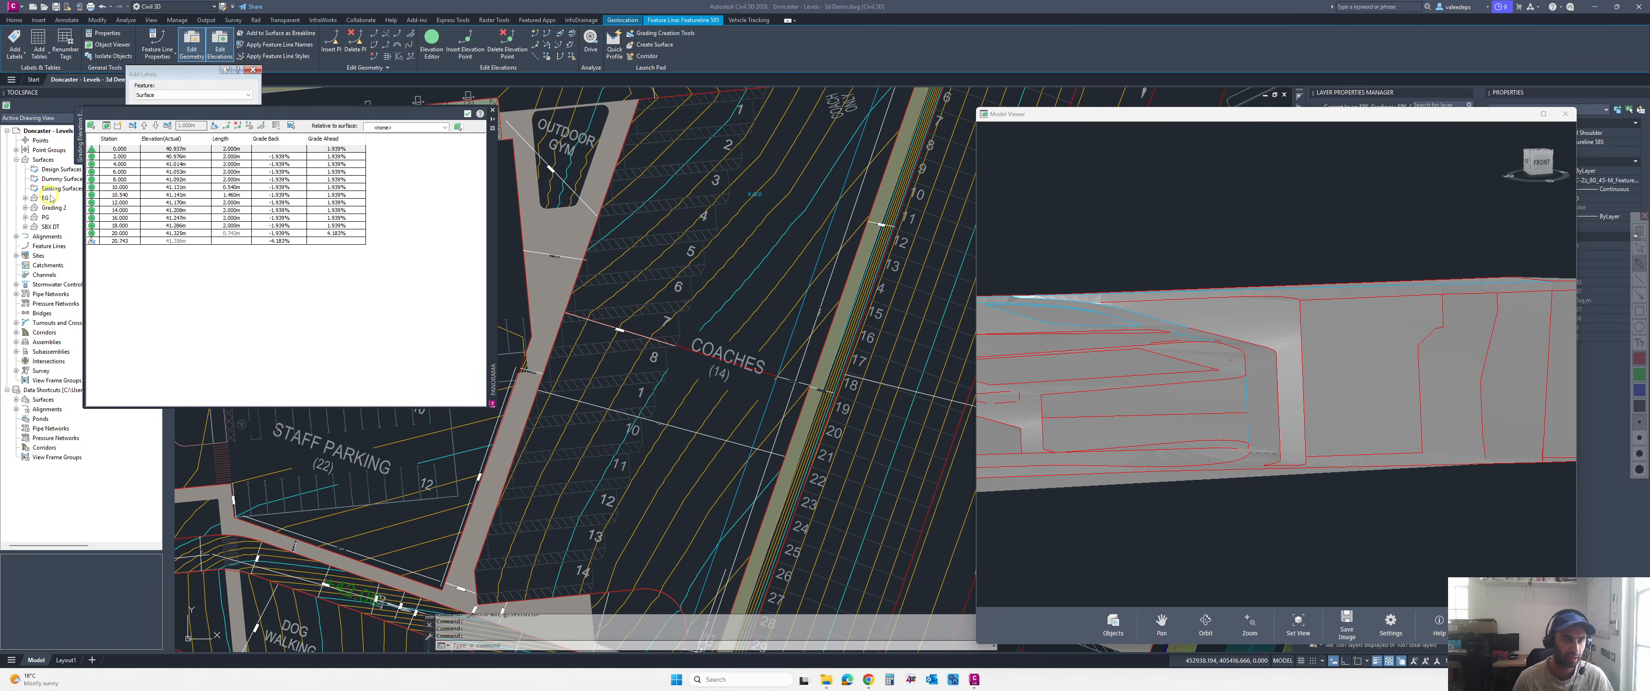
mouse_move(51, 191)
left_mouse_down()
mouse_move(19, 205)
mouse_move(48, 190)
mouse_move(55, 225)
mouse_move(80, 213)
left_mouse_up()
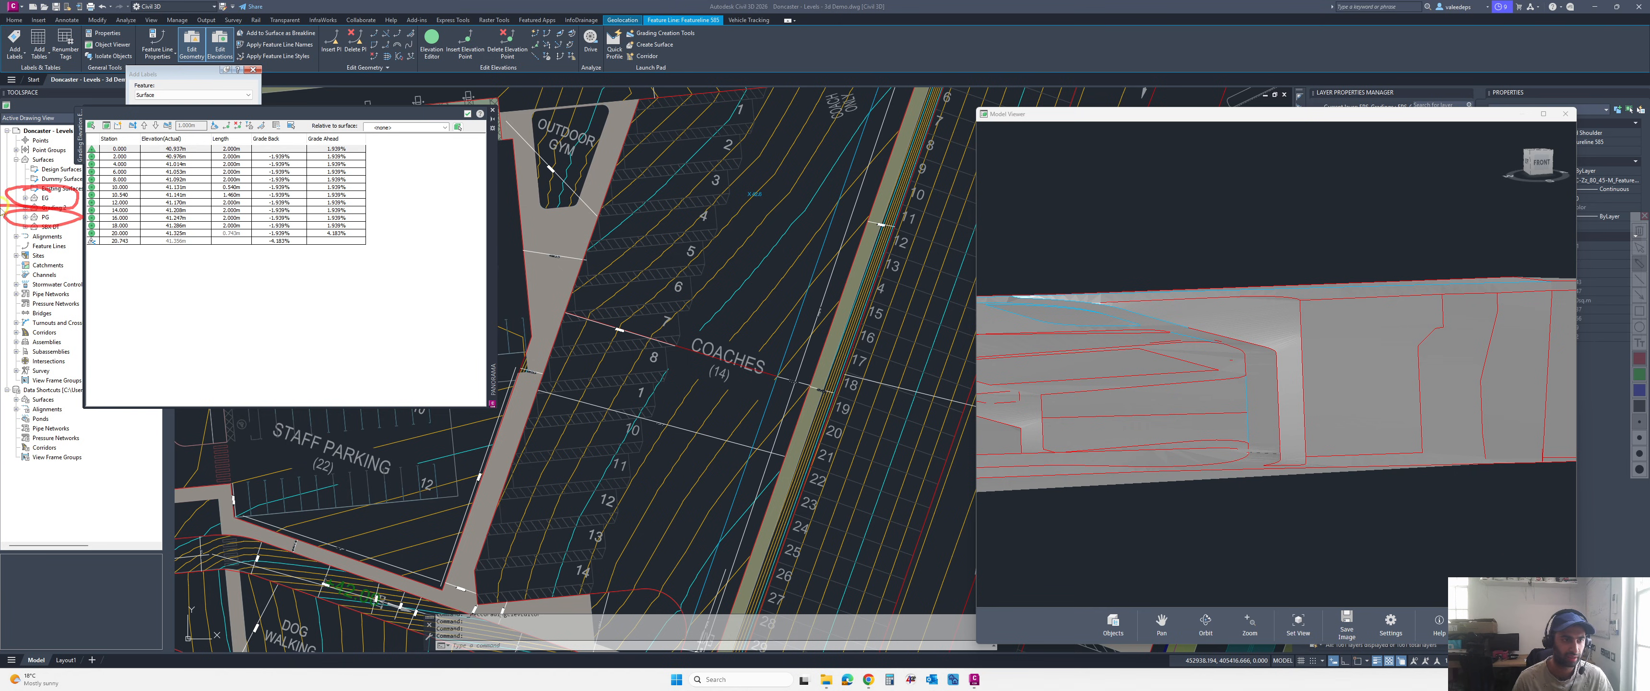
key("ctrl+2")
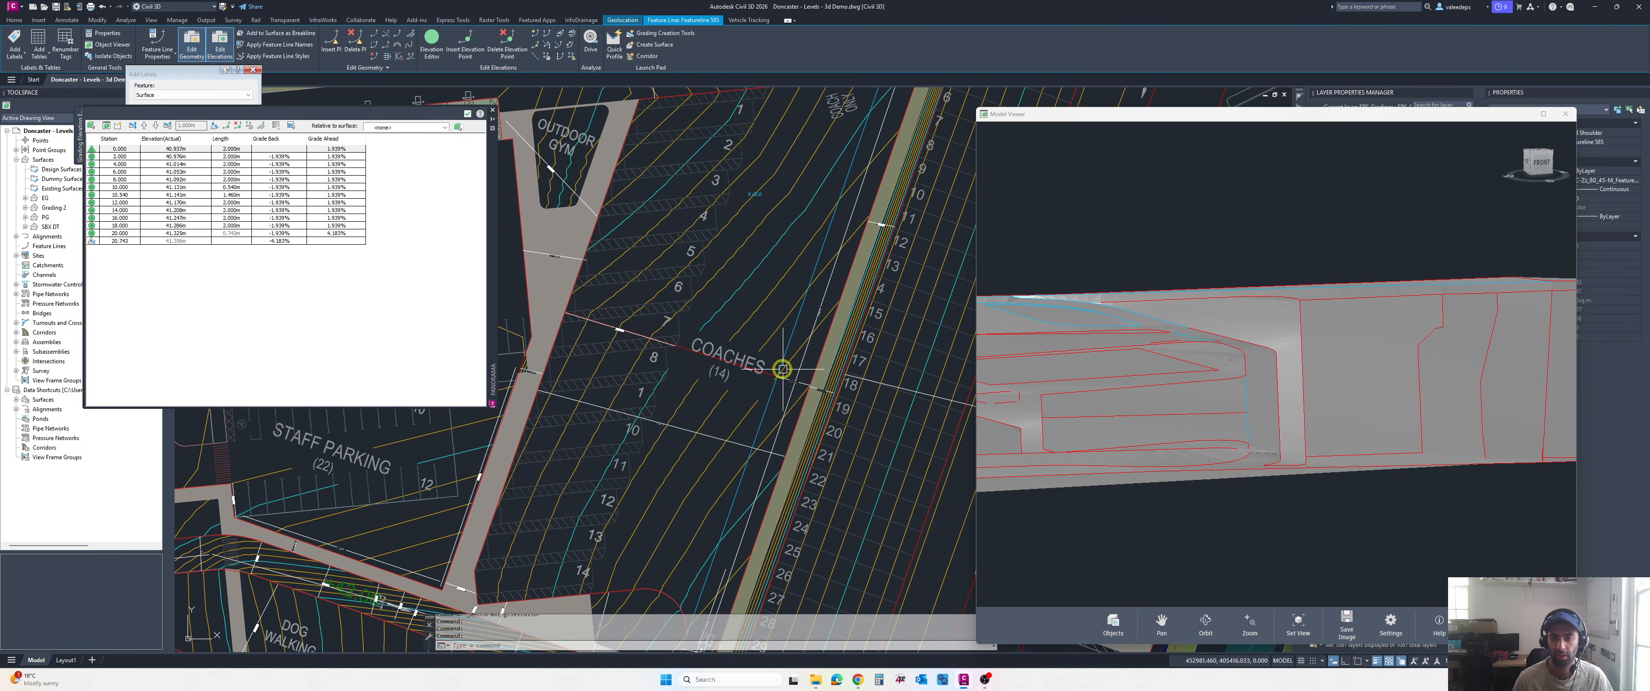
- Read the EG and PG surface elevations at a point just above the COACHES text
scroll(752, 325, "up", 5)
scroll(752, 325, "up", 3)
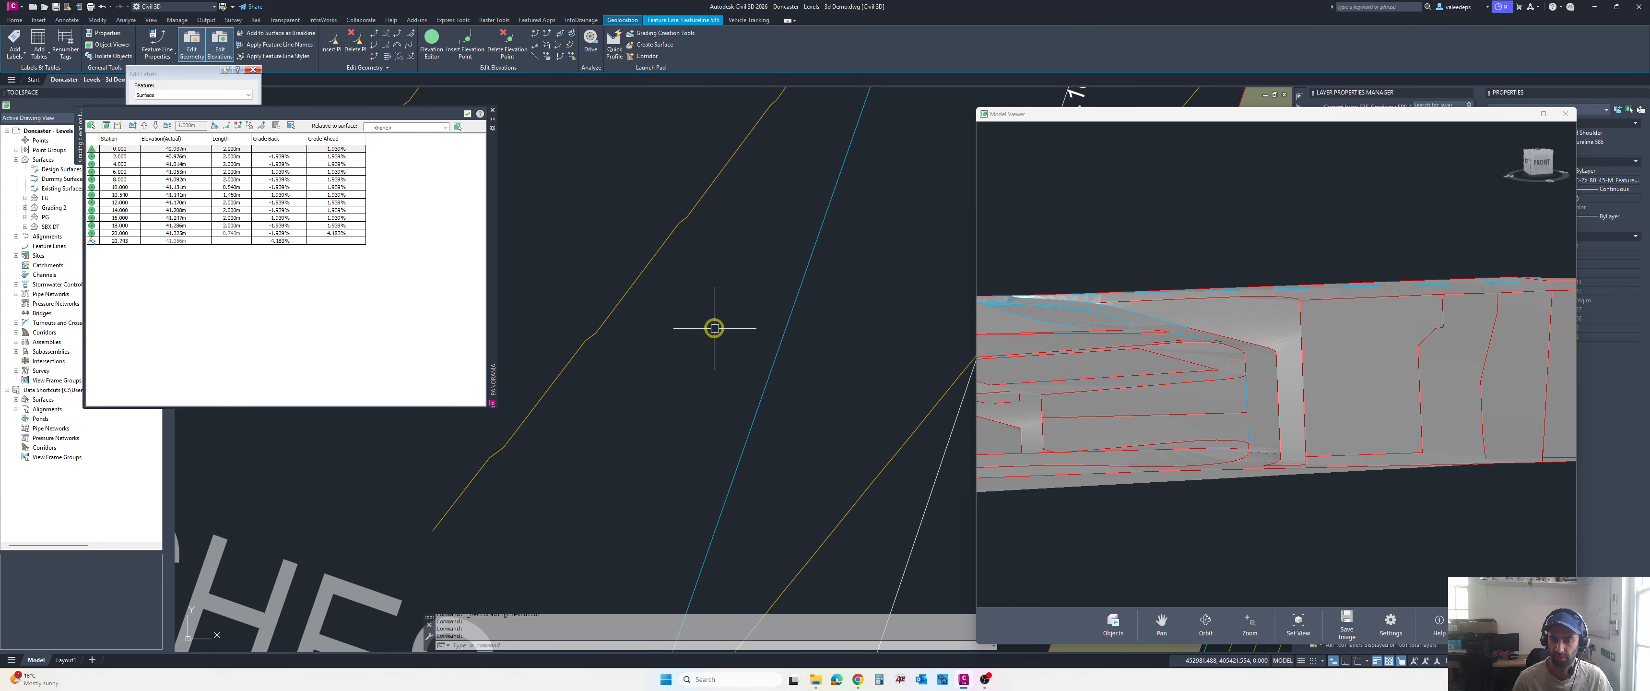
mouse_move(715, 328)
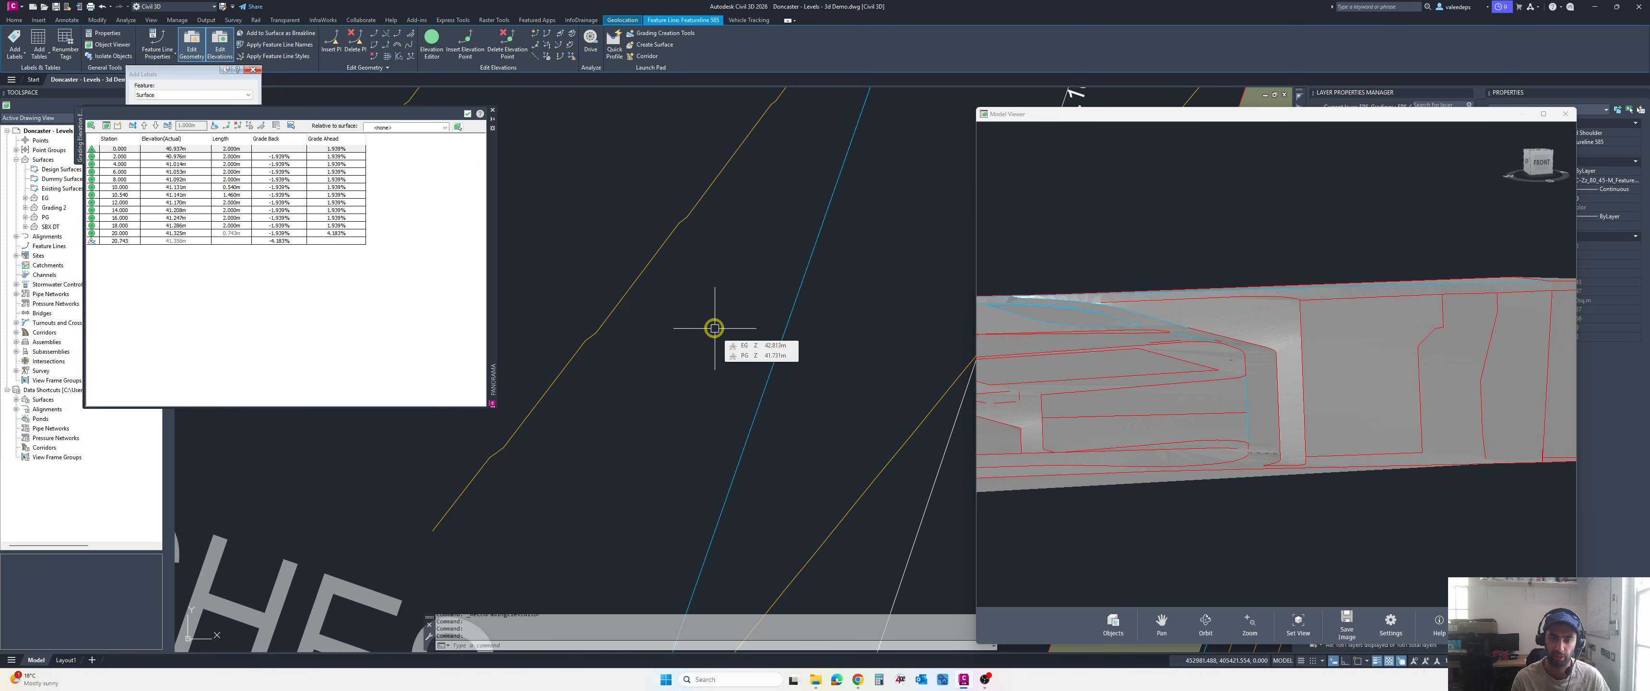
scroll(714, 329, "up", 1)
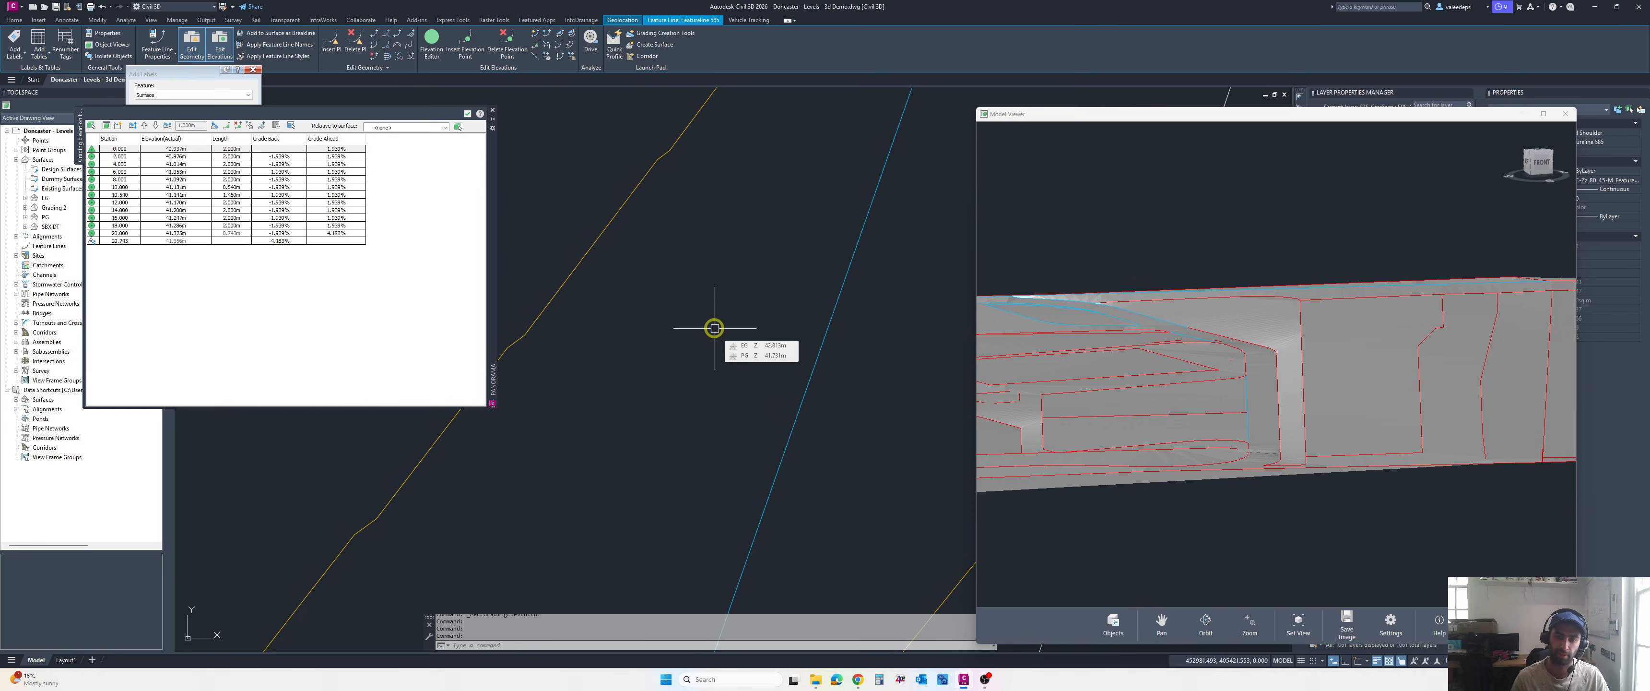
- Read the PG and EG surface elevations at a point between the tree islands of the main parking area
scroll(715, 328, "down", 12)
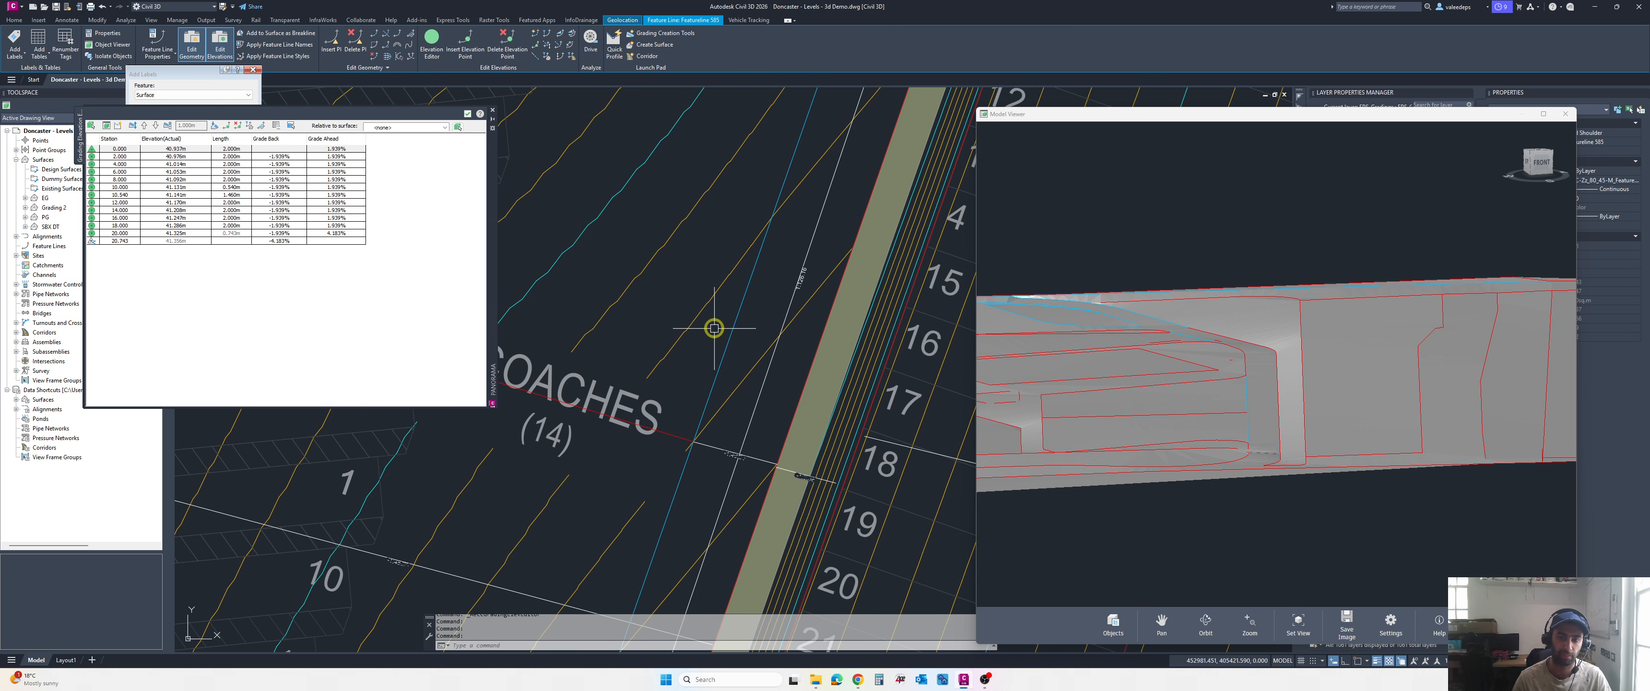
scroll(725, 328, "up", 10)
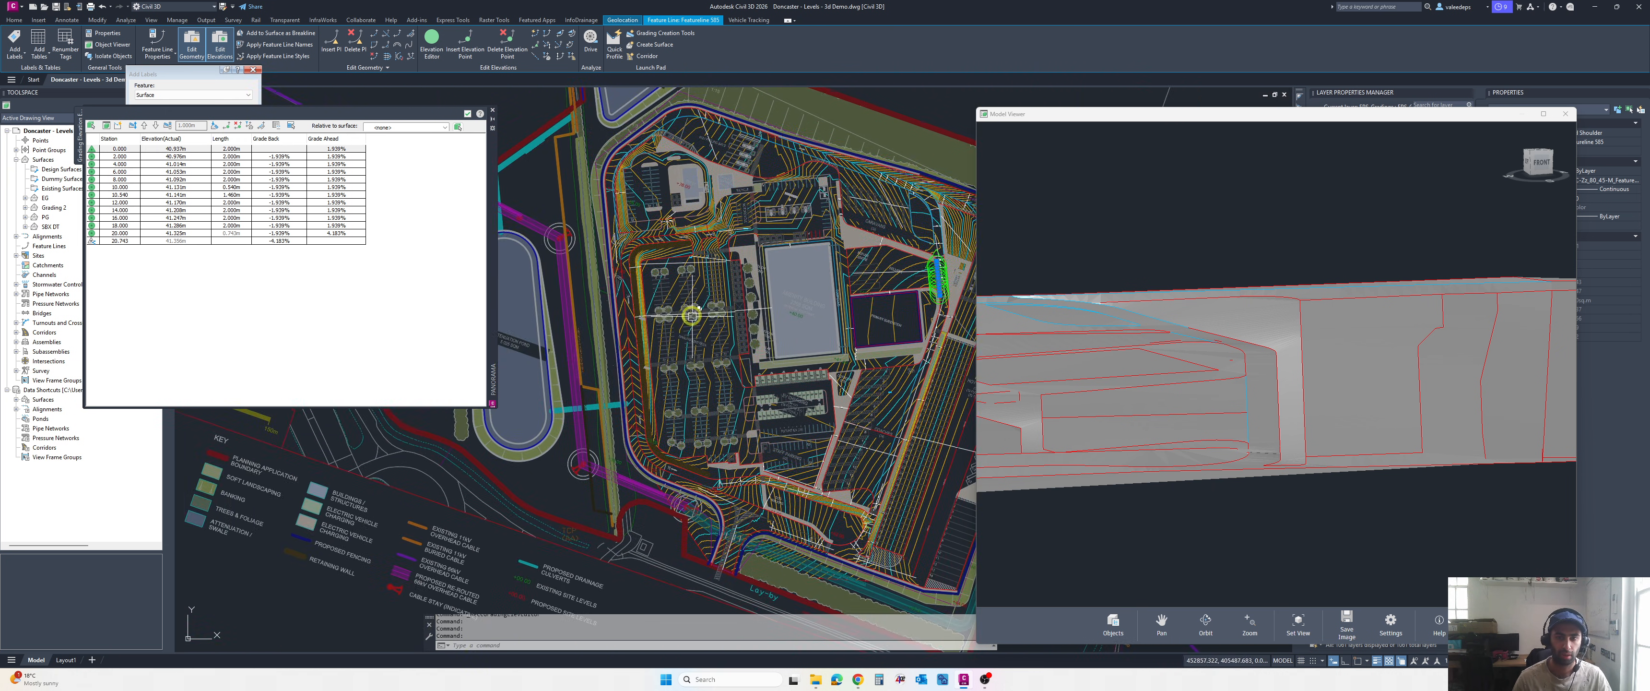
scroll(651, 288, "up", 2)
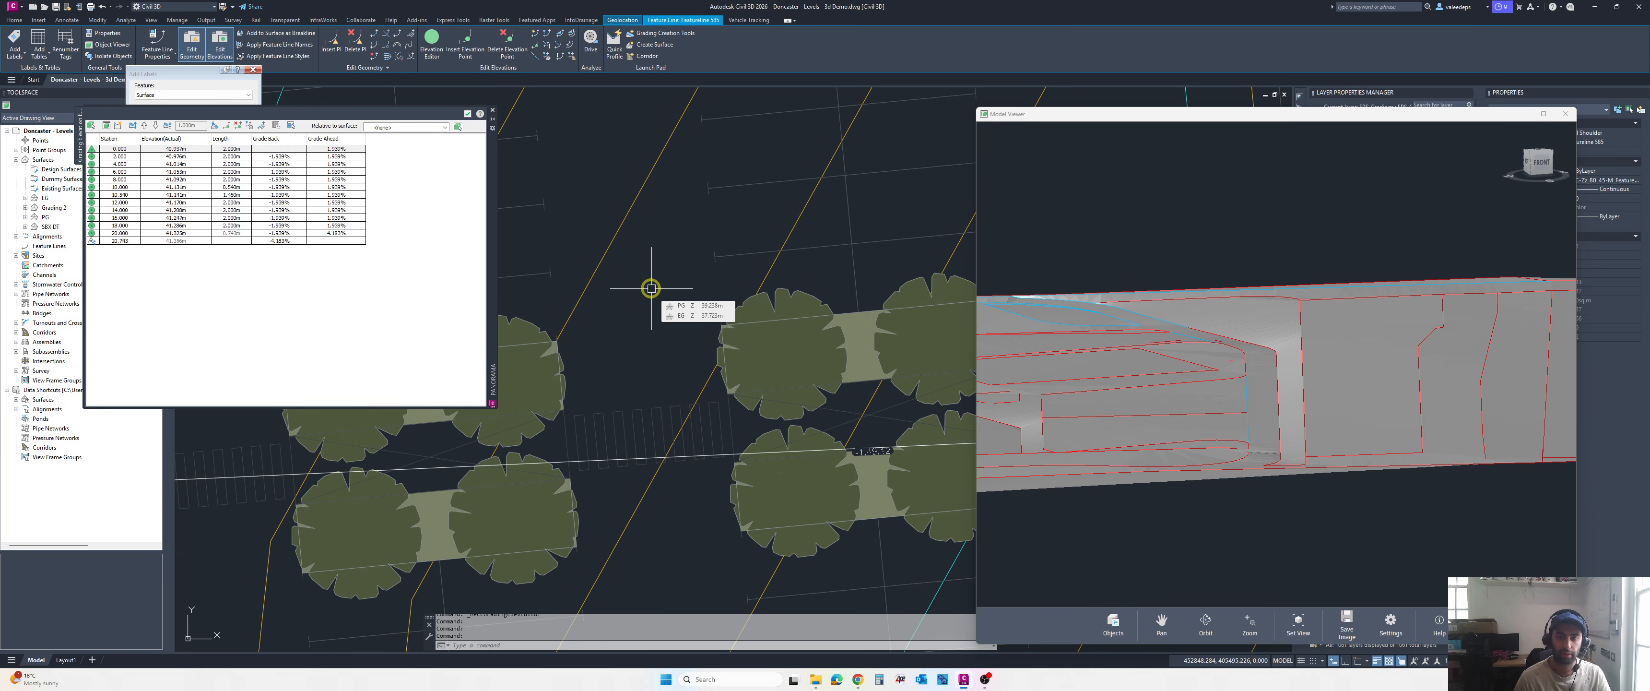
scroll(652, 289, "down", 8)
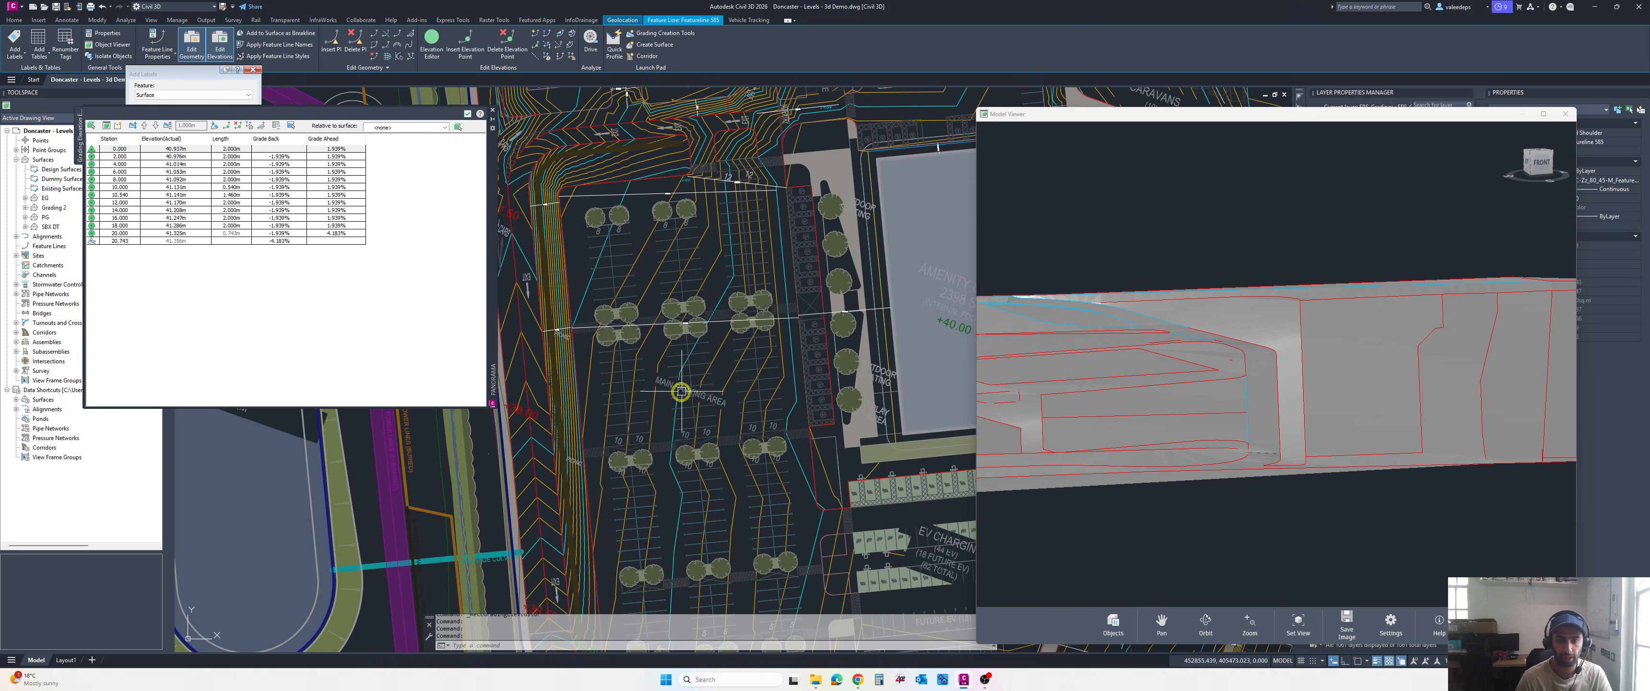
scroll(690, 374, "down", 10)
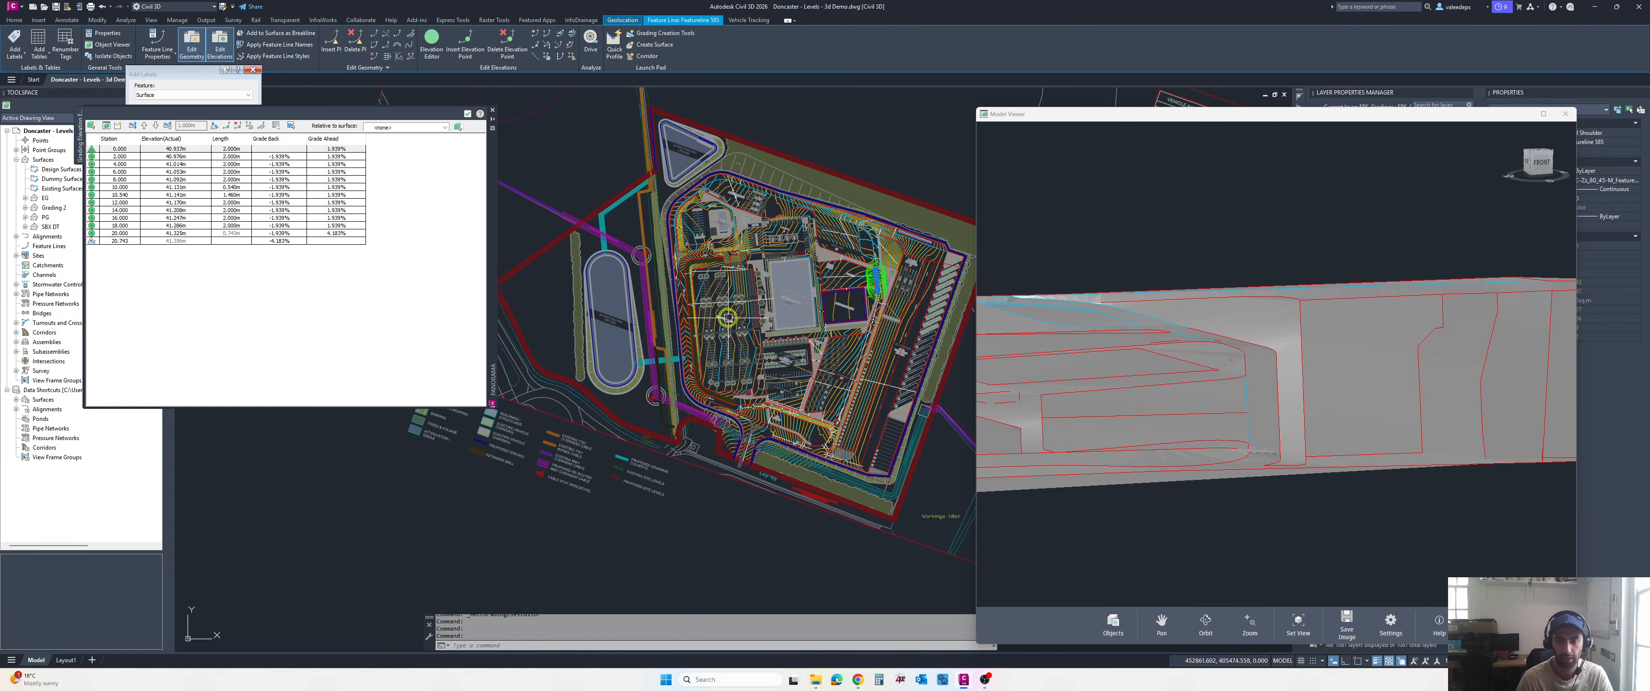
- Examine the attenuation pond and the overall site levels from the main parking area across to the HGV parking
scroll(594, 305, "up", 5)
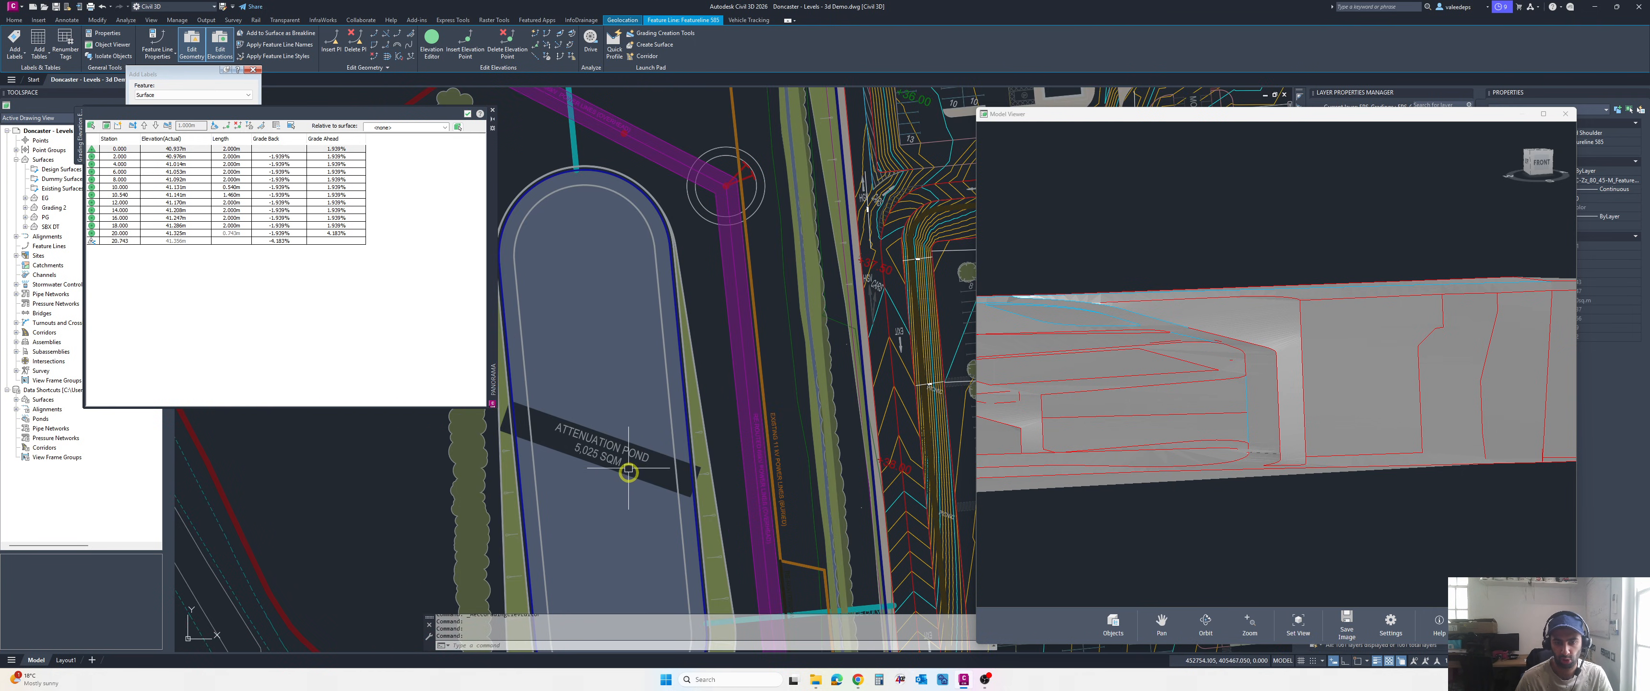
scroll(641, 471, "down", 3)
middle_click_drag(649, 472, 634, 430)
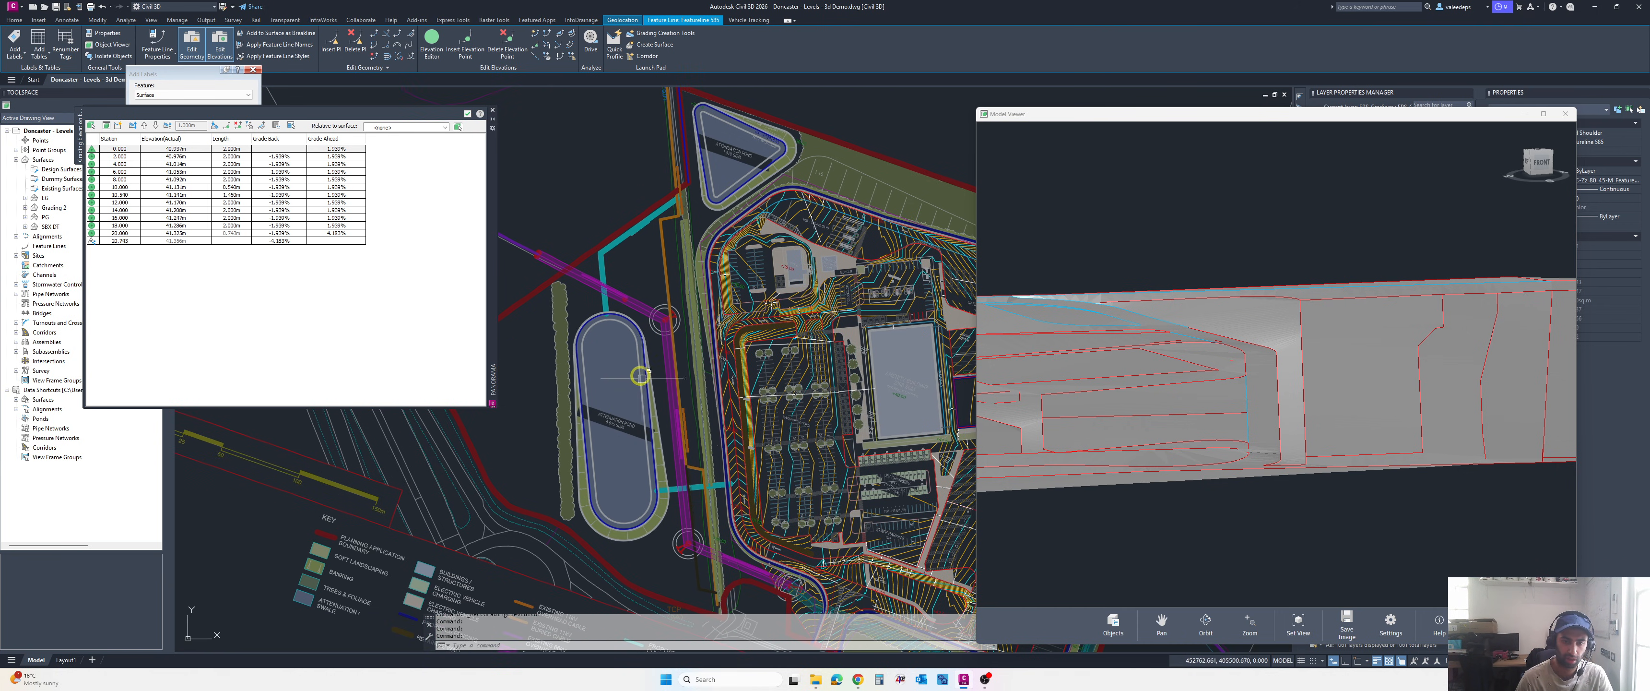
scroll(628, 375, "up", 2)
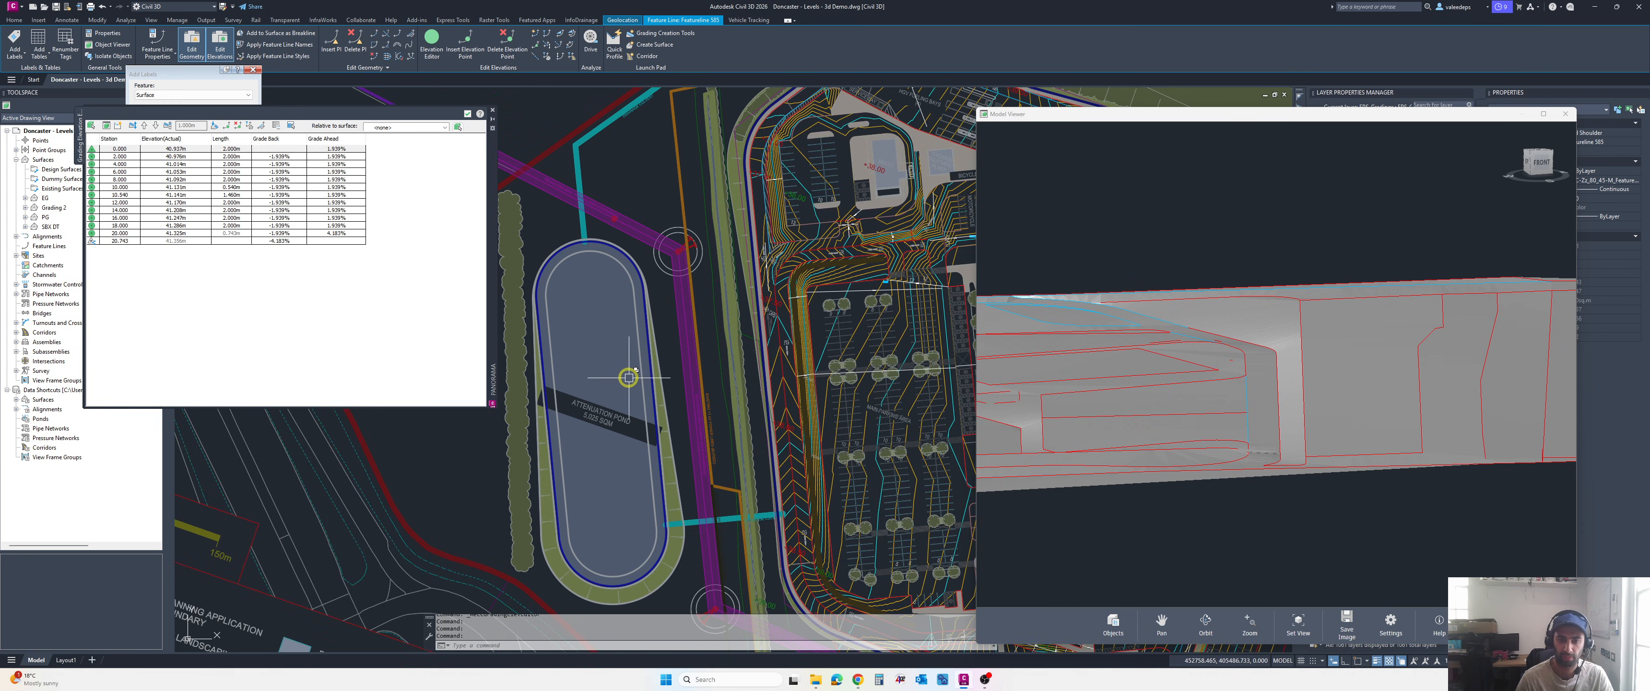
middle_click_drag(942, 368, 783, 334)
scroll(771, 332, "down", 1)
scroll(792, 442, "down", 1)
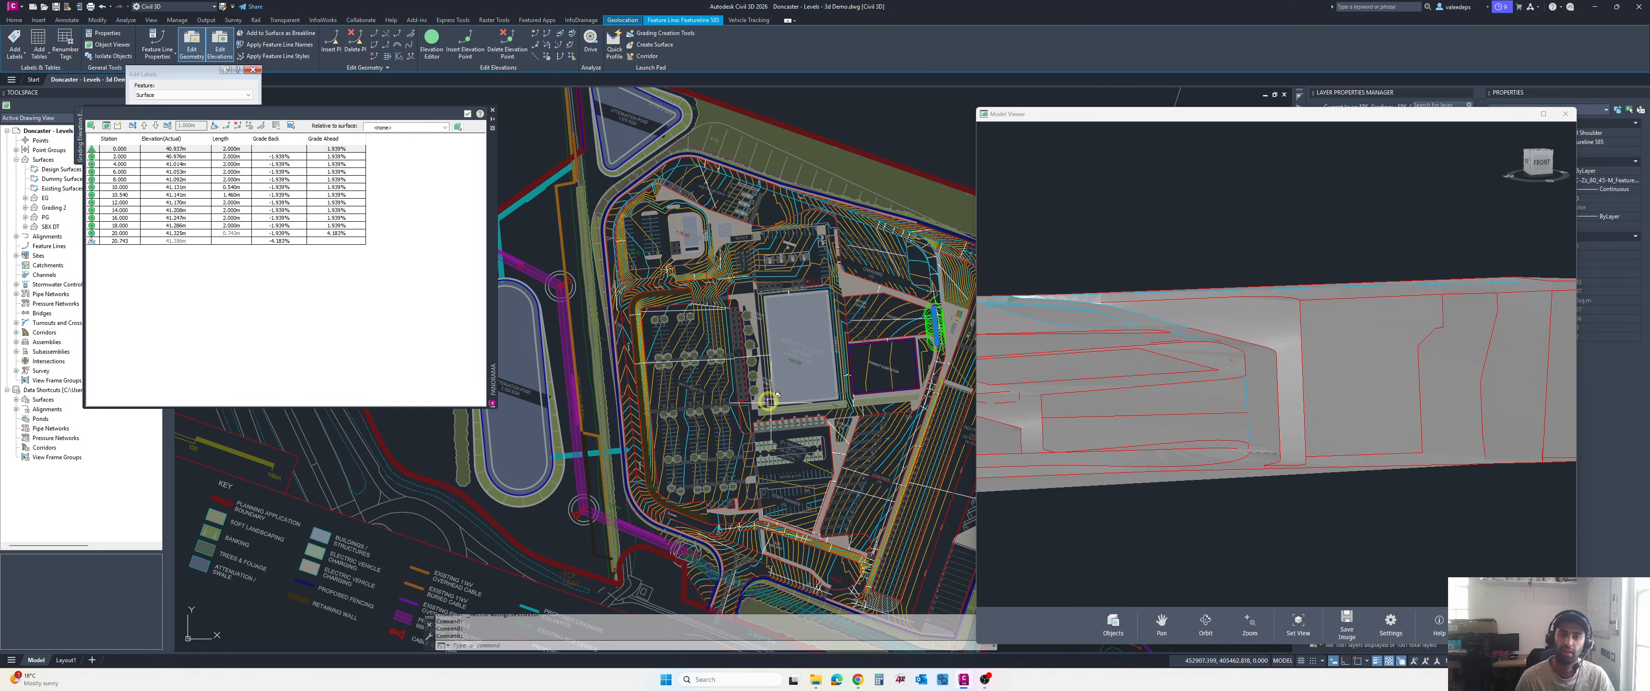
middle_click_drag(746, 376, 813, 352)
middle_click_drag(855, 314, 808, 403)
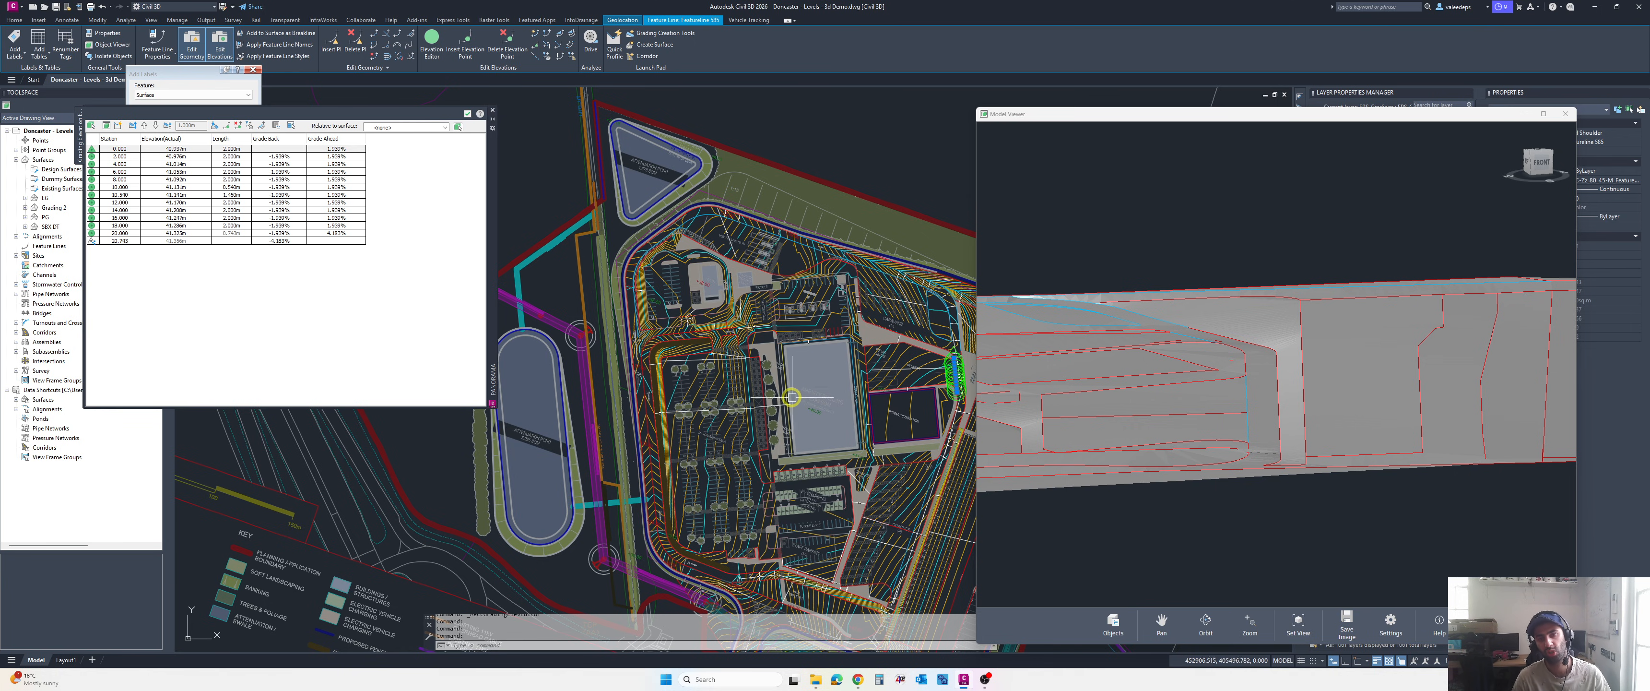
middle_click_drag(791, 398, 627, 342)
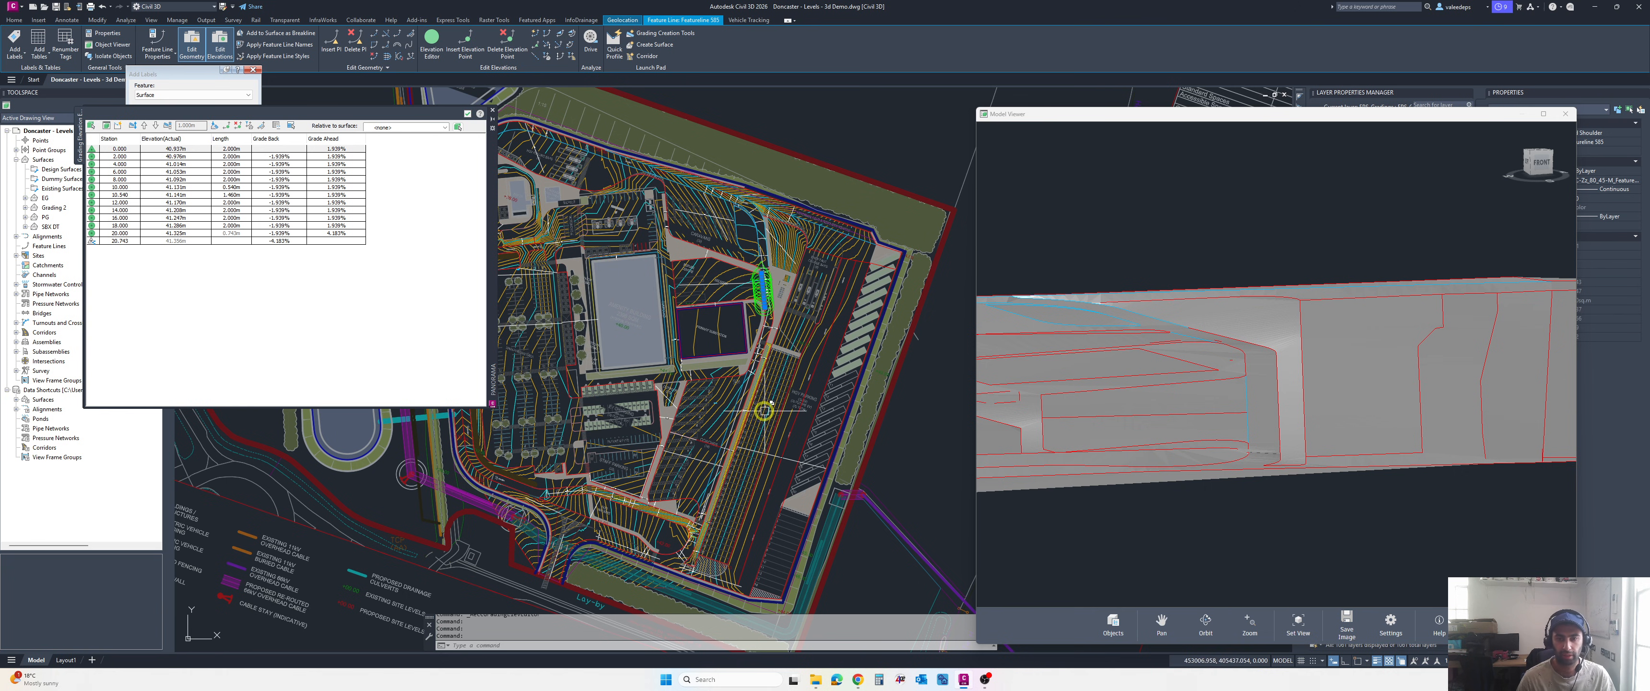
- Deselect the joining line and select the feature line crossing the lane ends beside the EHGV fast charge bays
scroll(792, 431, "up", 3)
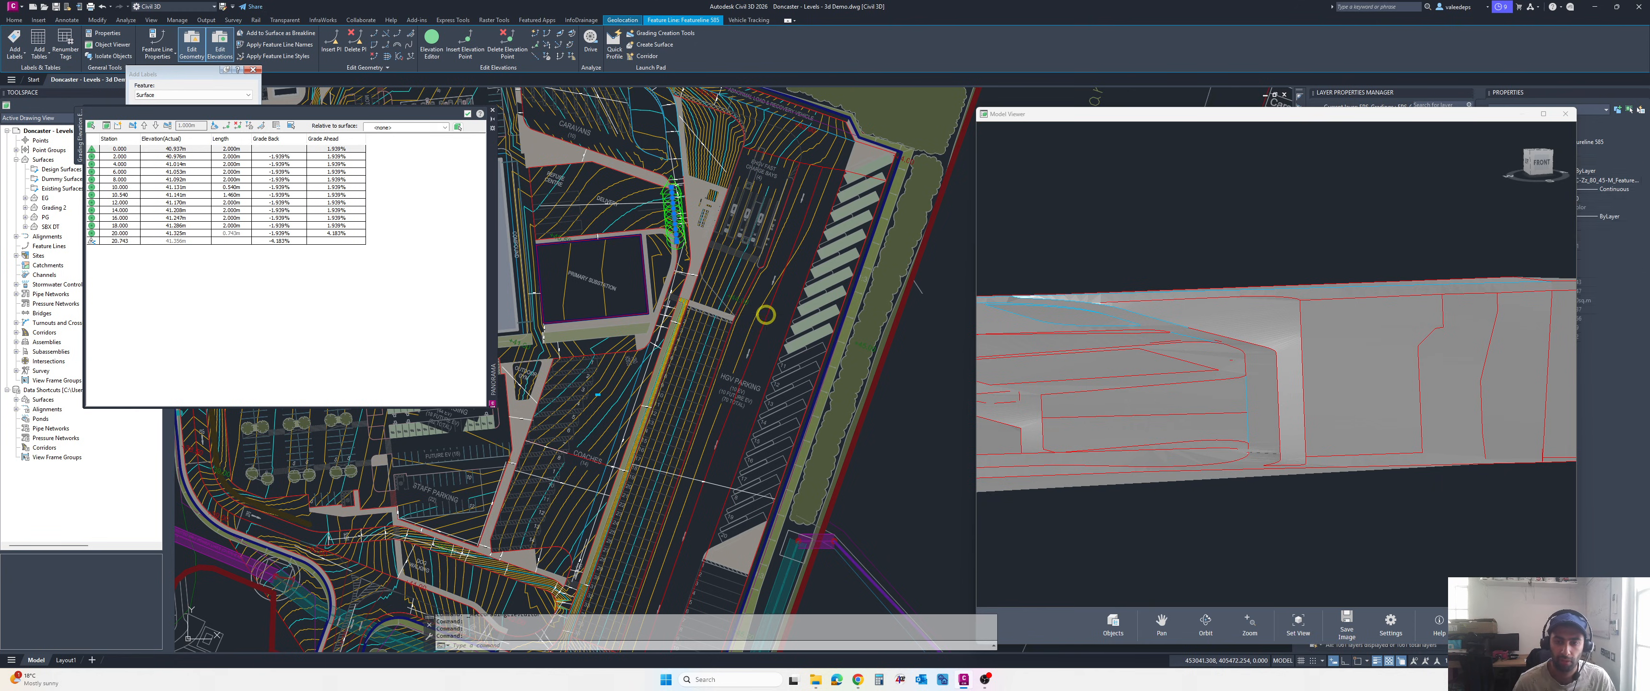
key("Escape")
scroll(804, 173, "up", 5)
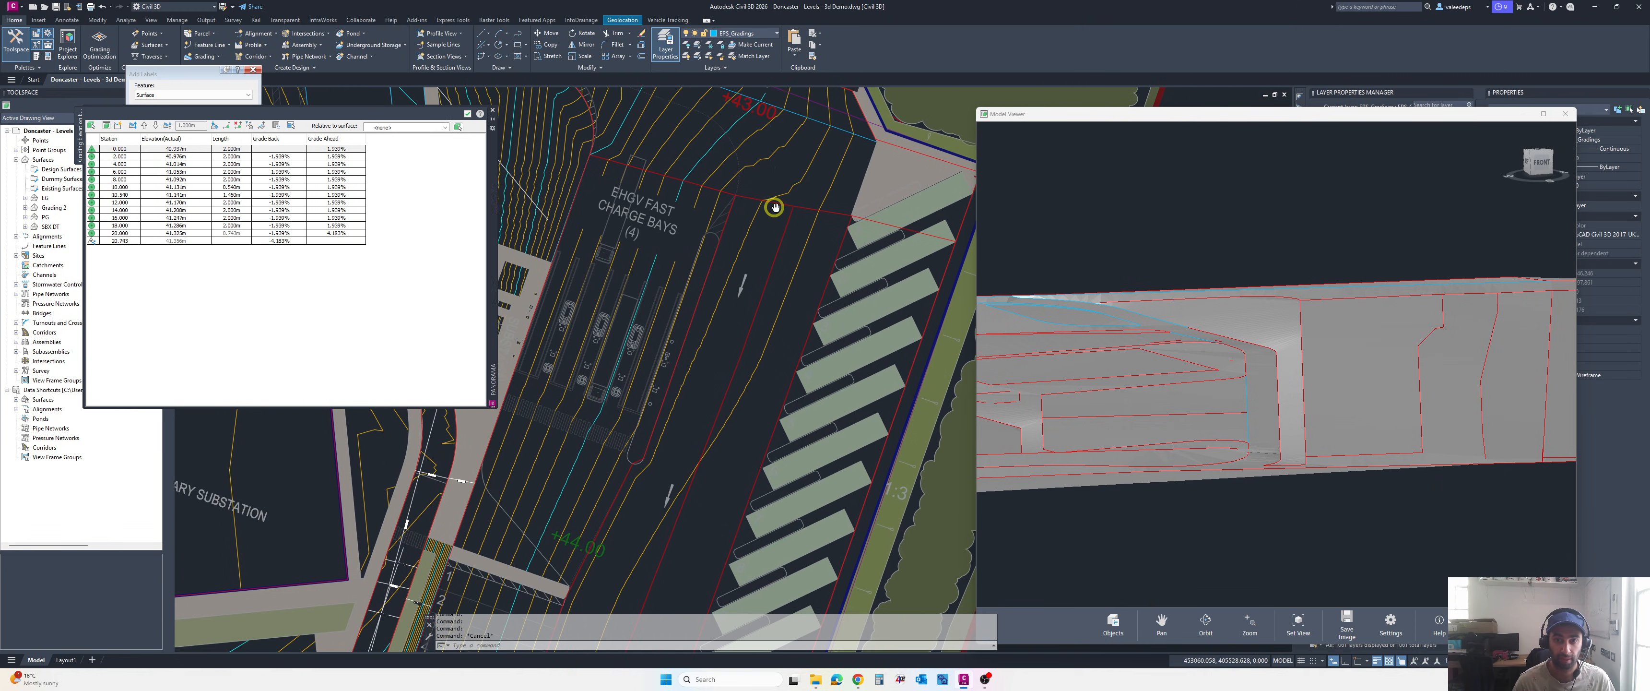
left_click(818, 212)
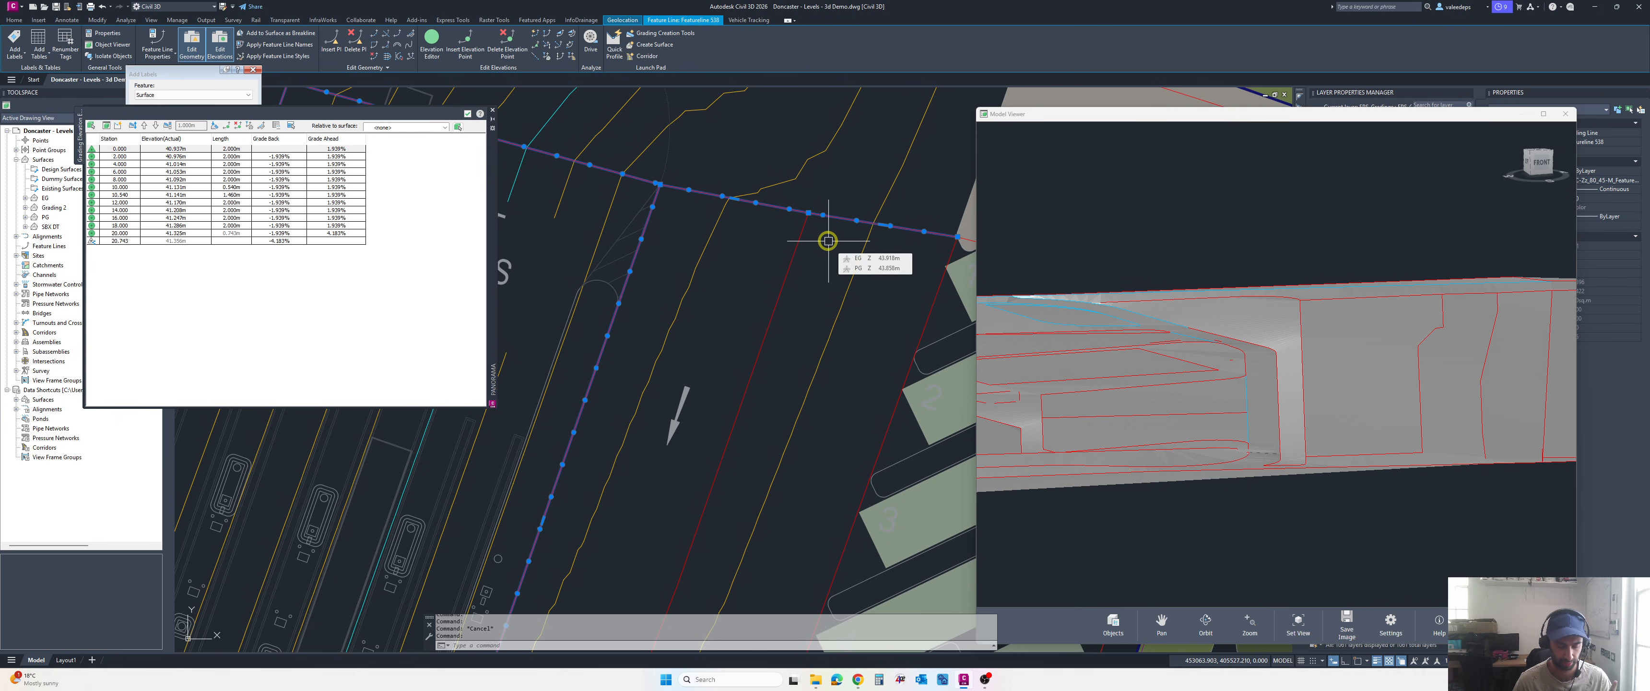
middle_click_drag(827, 242, 793, 271)
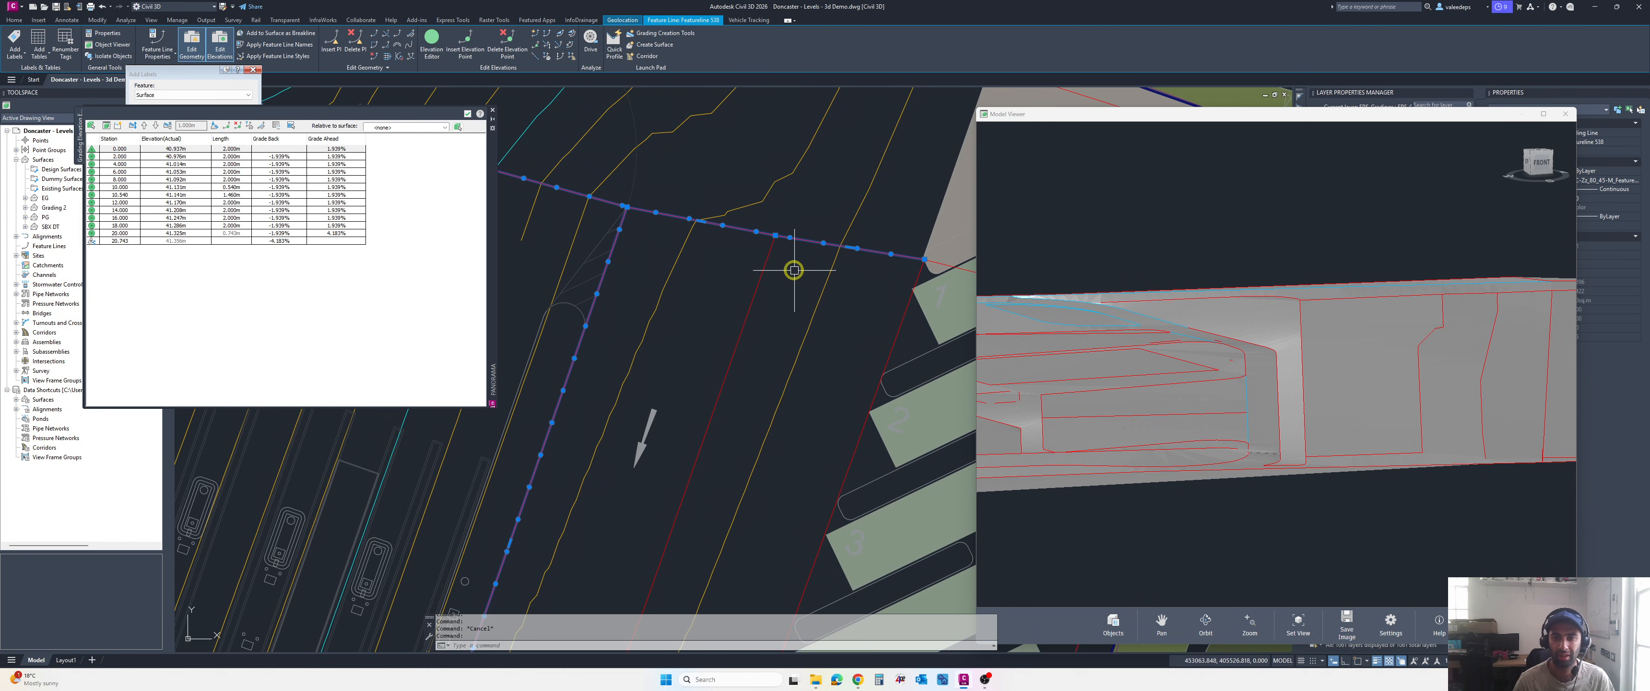
scroll(798, 253, "up", 2)
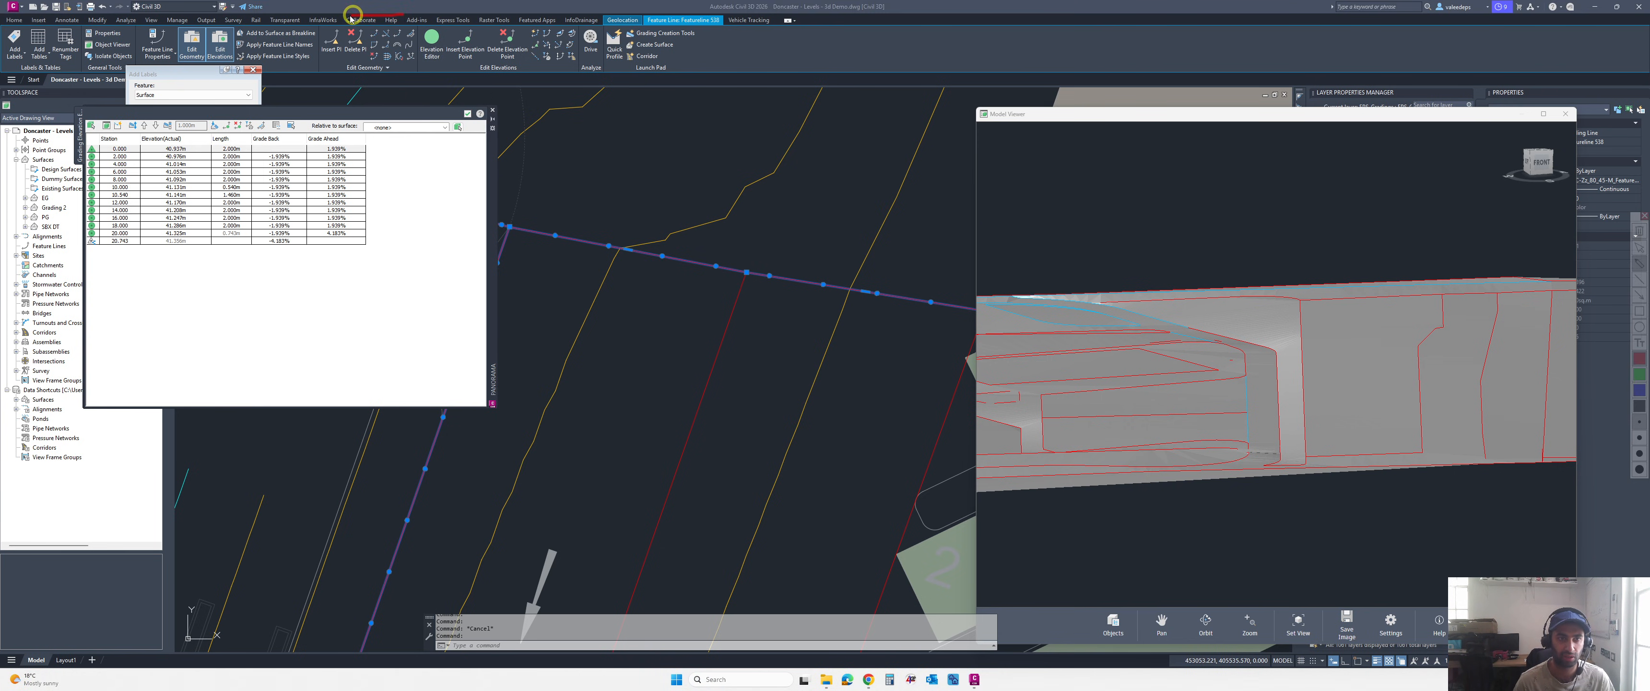
mouse_move(313, 38)
left_mouse_down()
mouse_move(361, 78)
mouse_move(431, 29)
mouse_move(388, 13)
left_mouse_up()
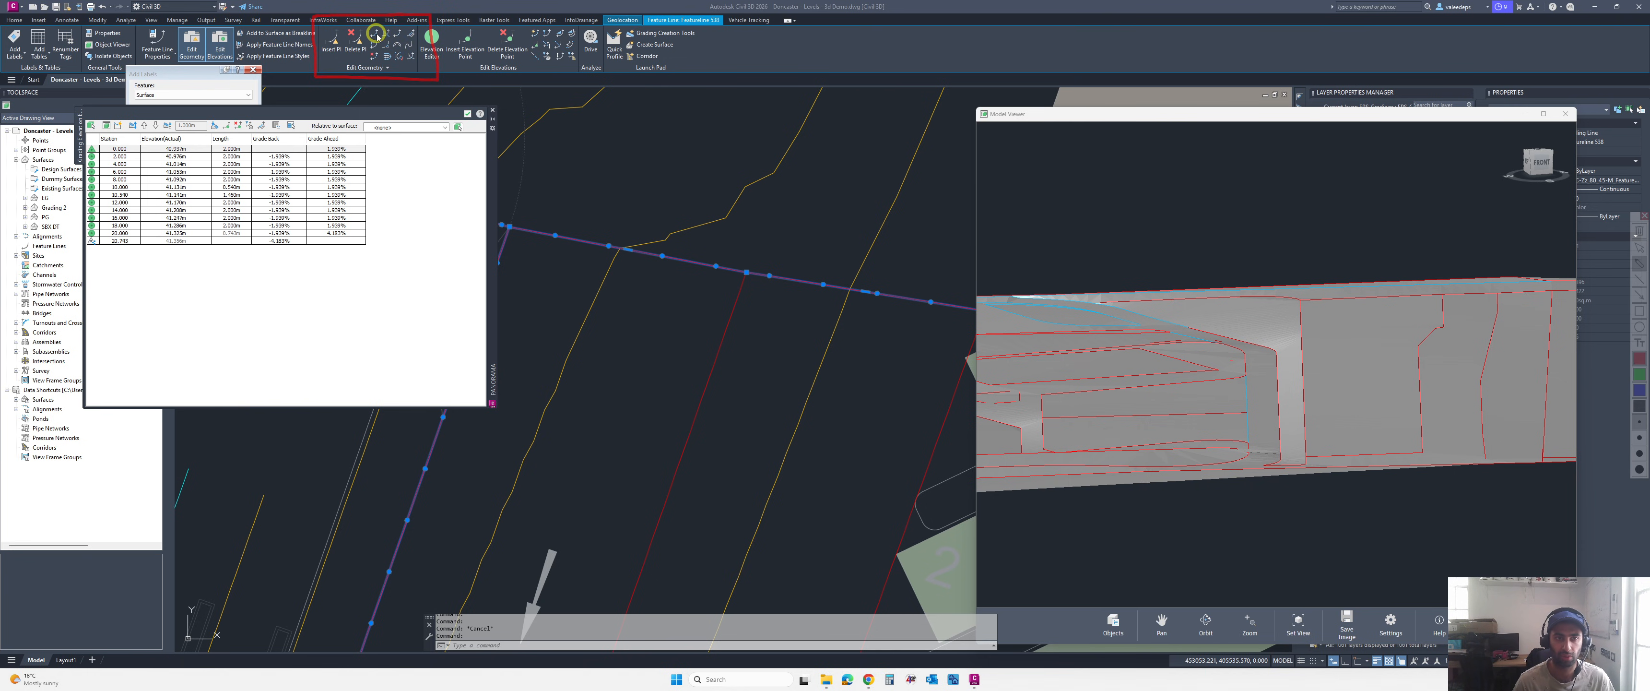
key("alt")
key("alt")
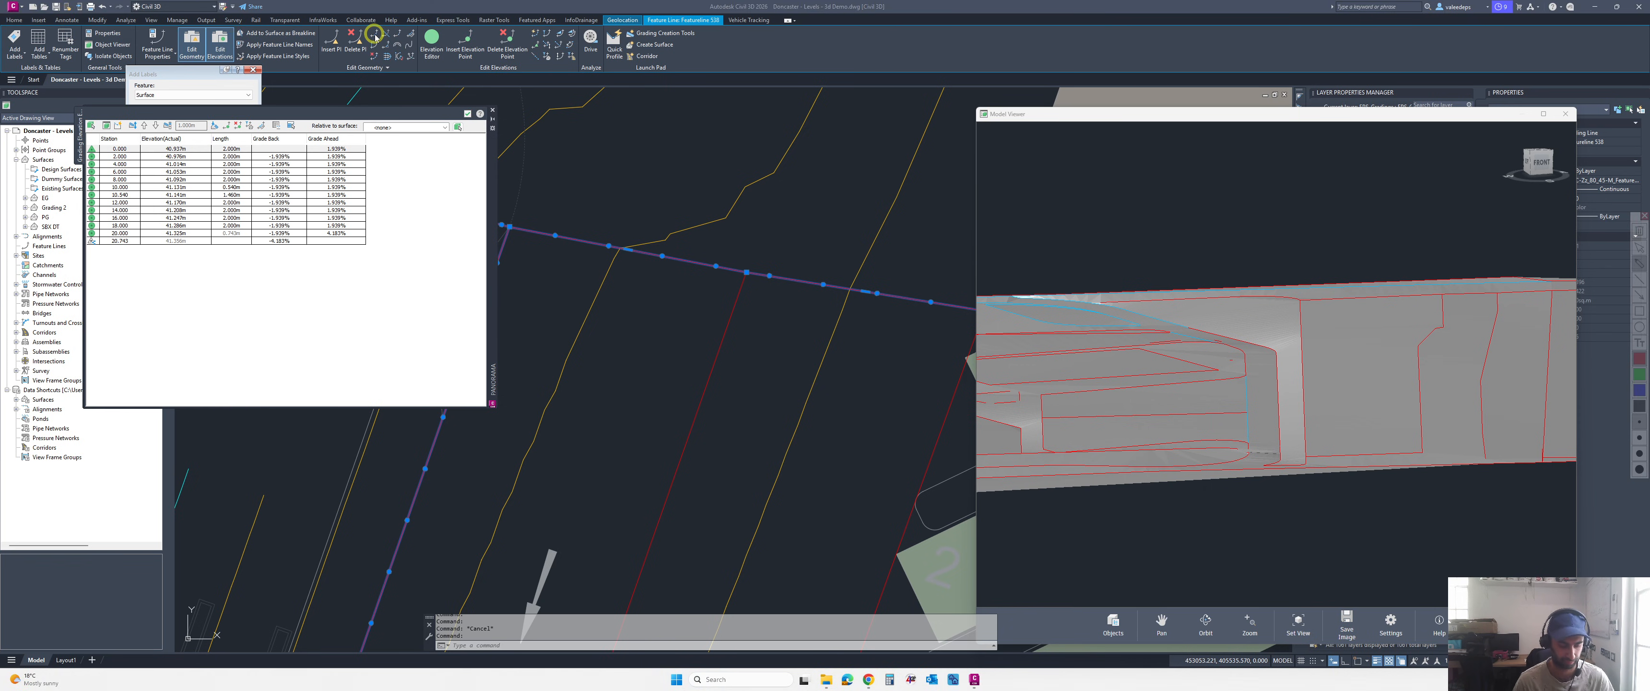
key("ctrl+F11")
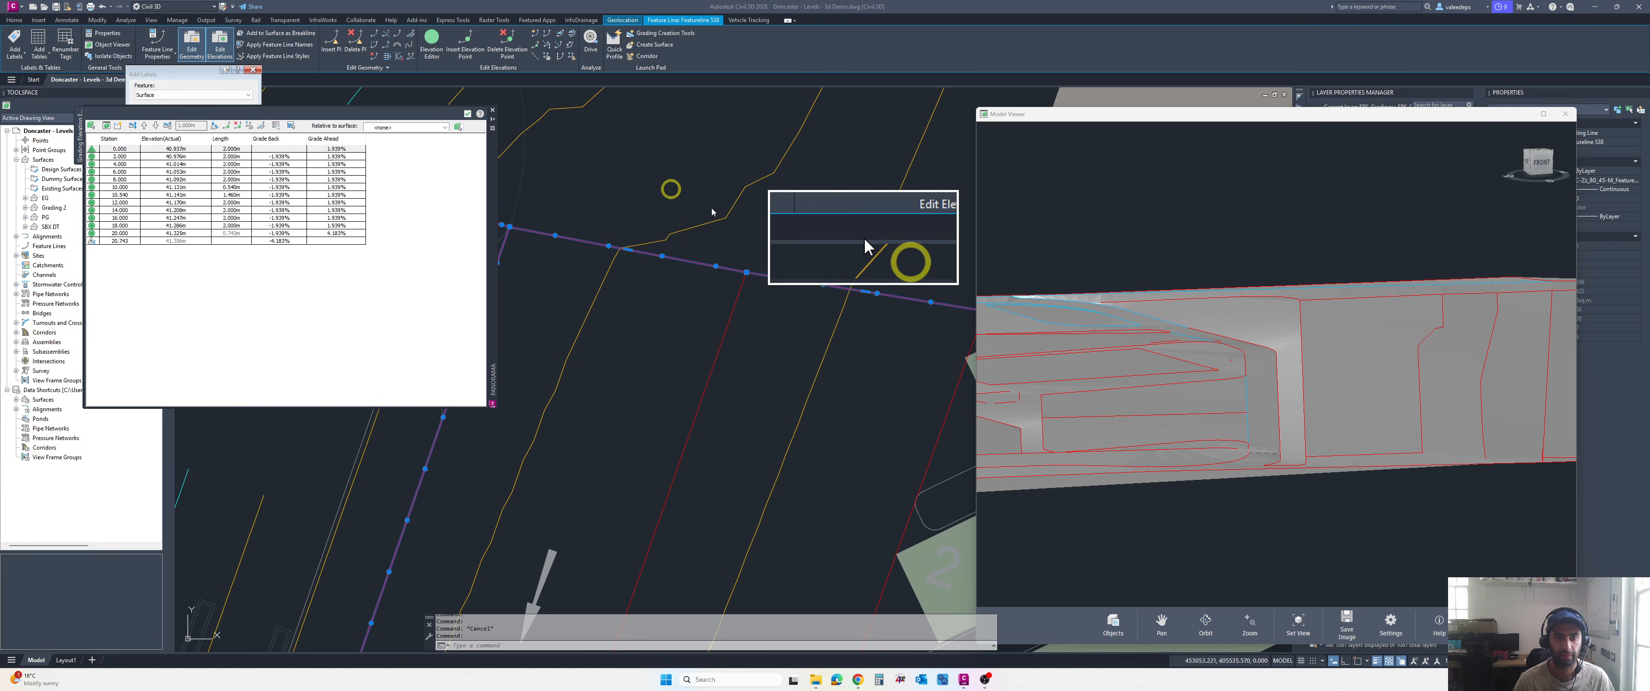
left_click(647, 183)
left_click(630, 184)
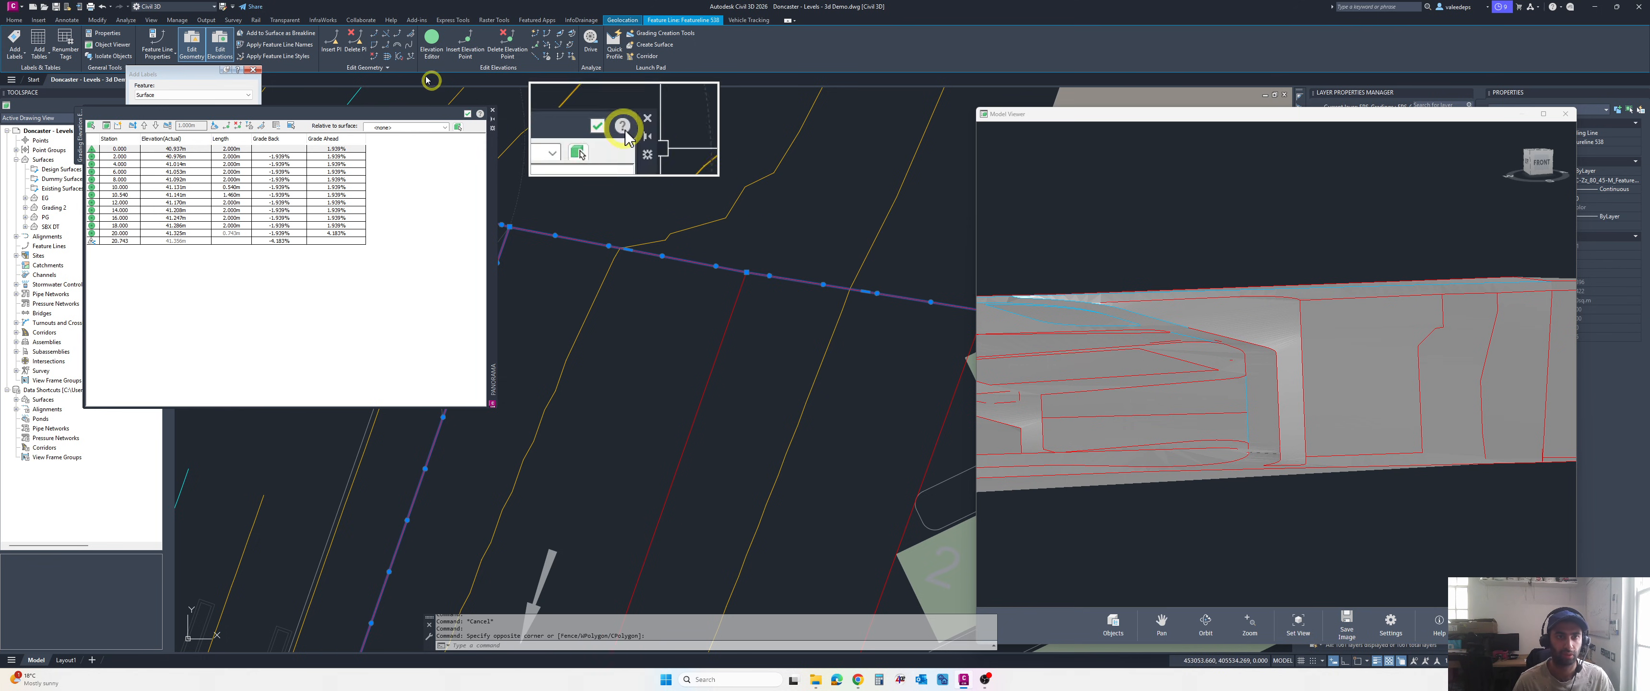
- Break a short gap between two picked points in the feature line crossing the lane ends, and undo the break
left_click(378, 40)
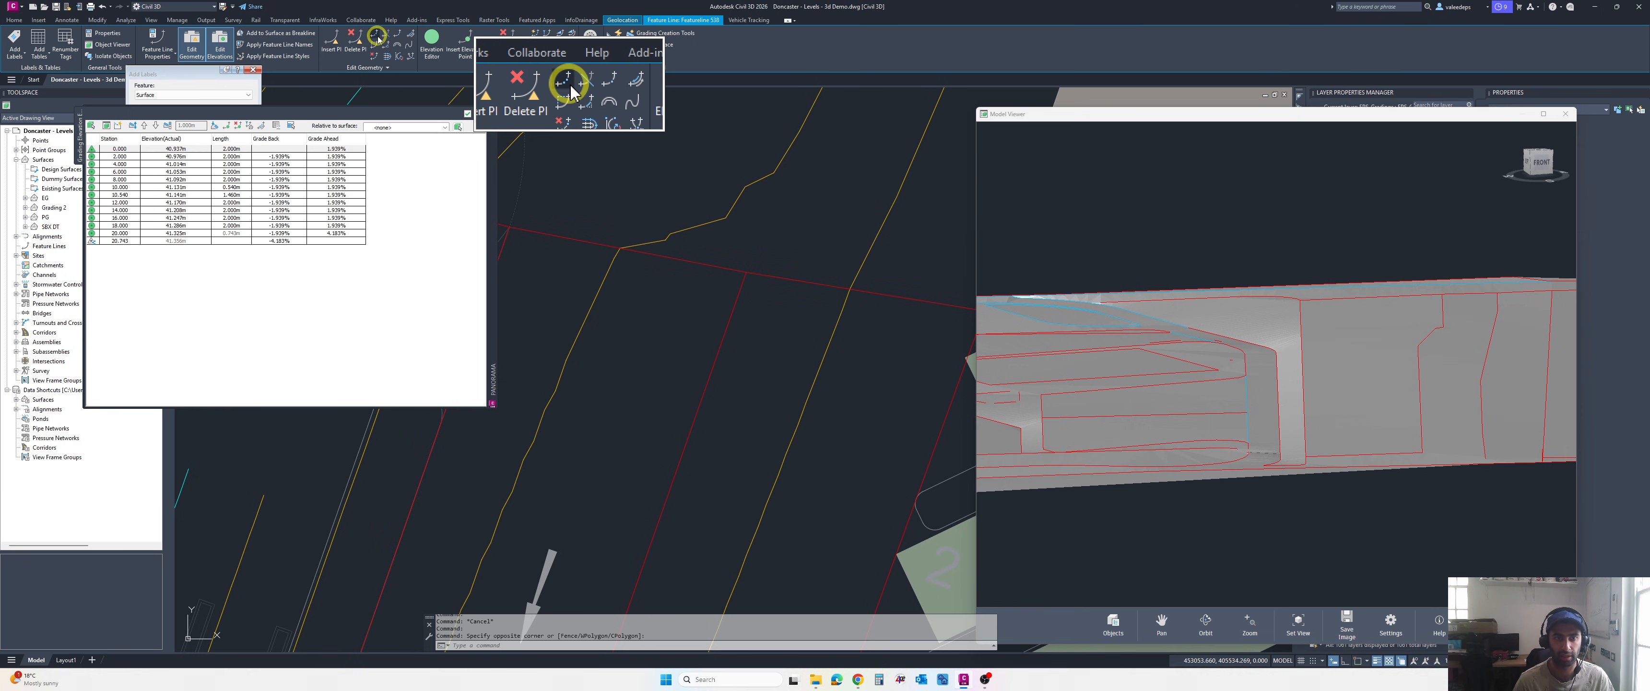
left_click(703, 263)
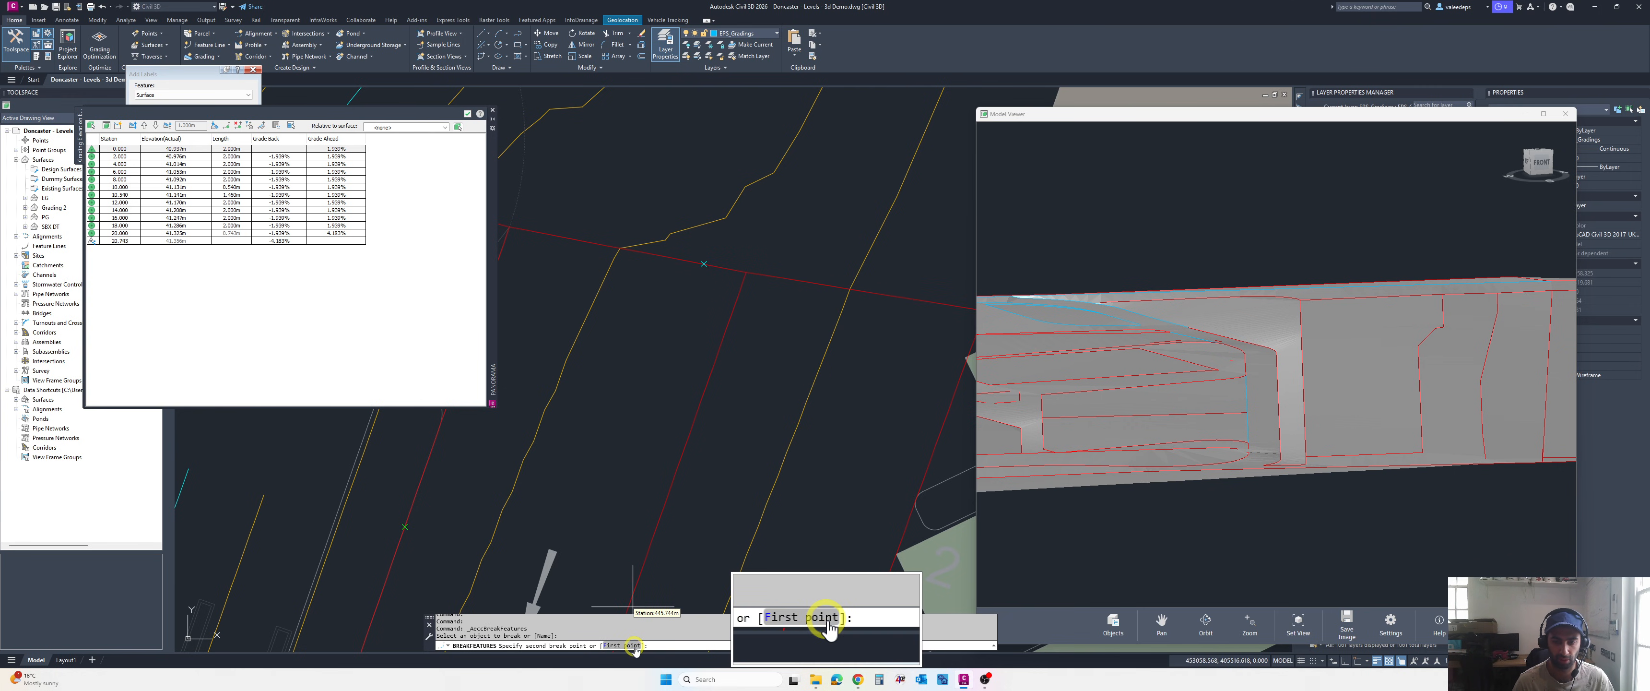
left_click(621, 646)
left_click(680, 259)
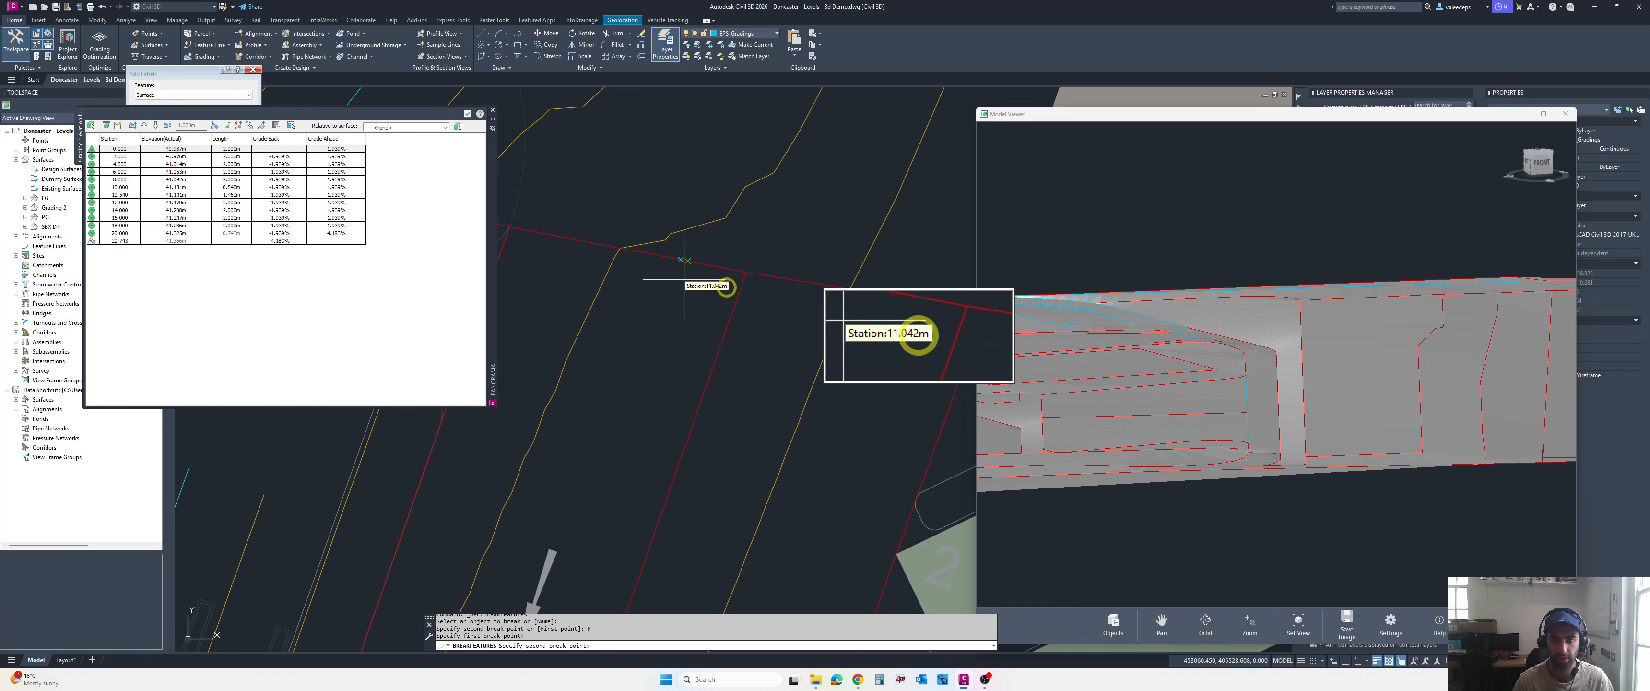
left_click(699, 266)
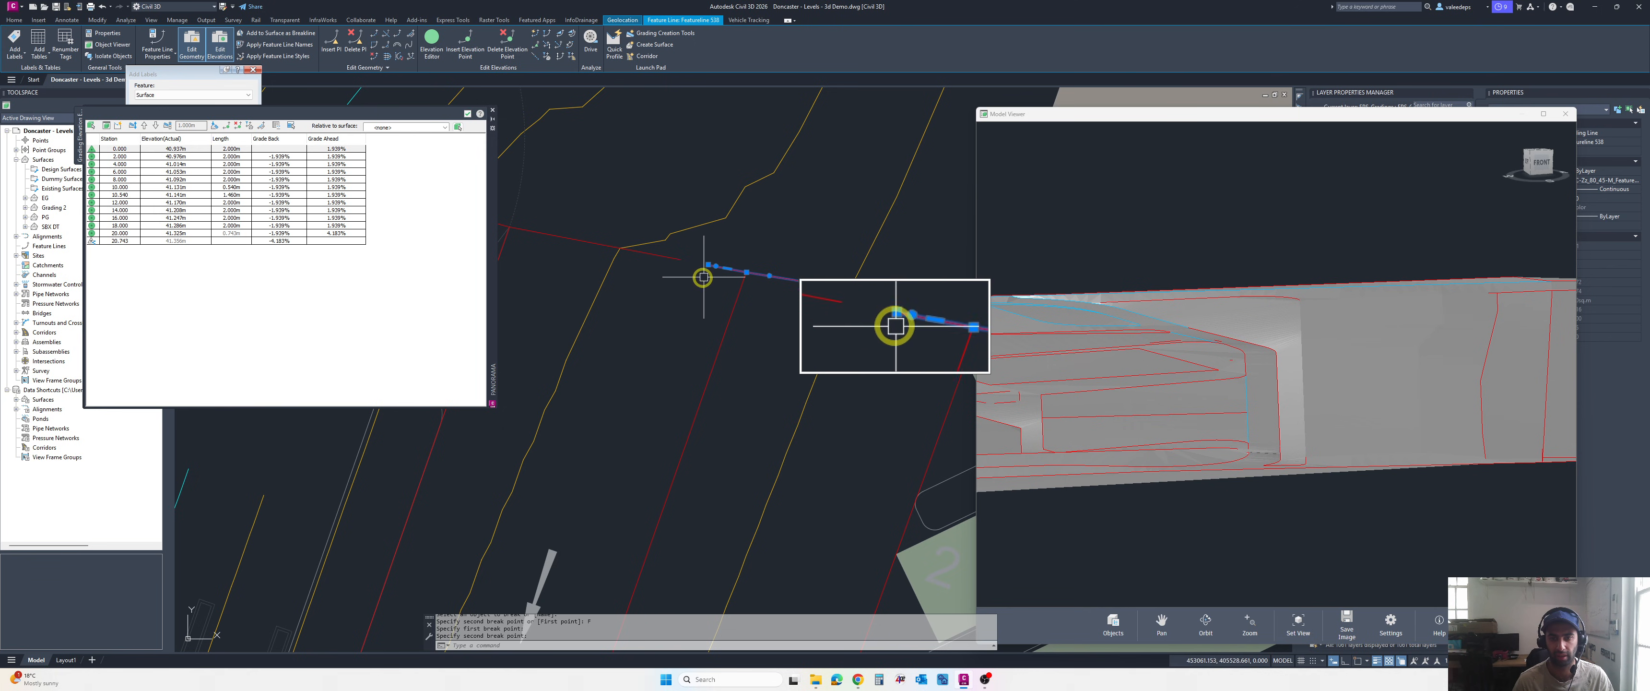
key("Escape")
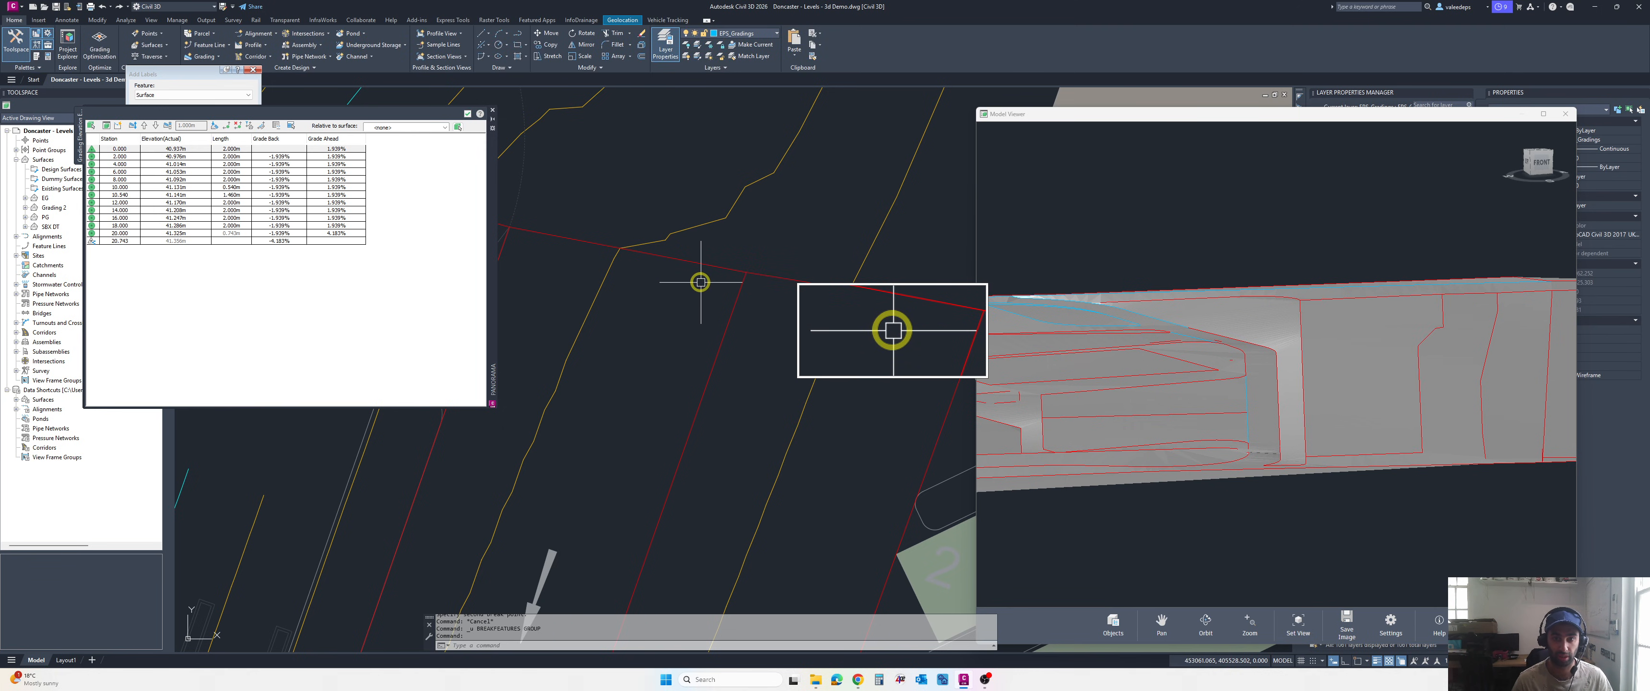
left_click(672, 260)
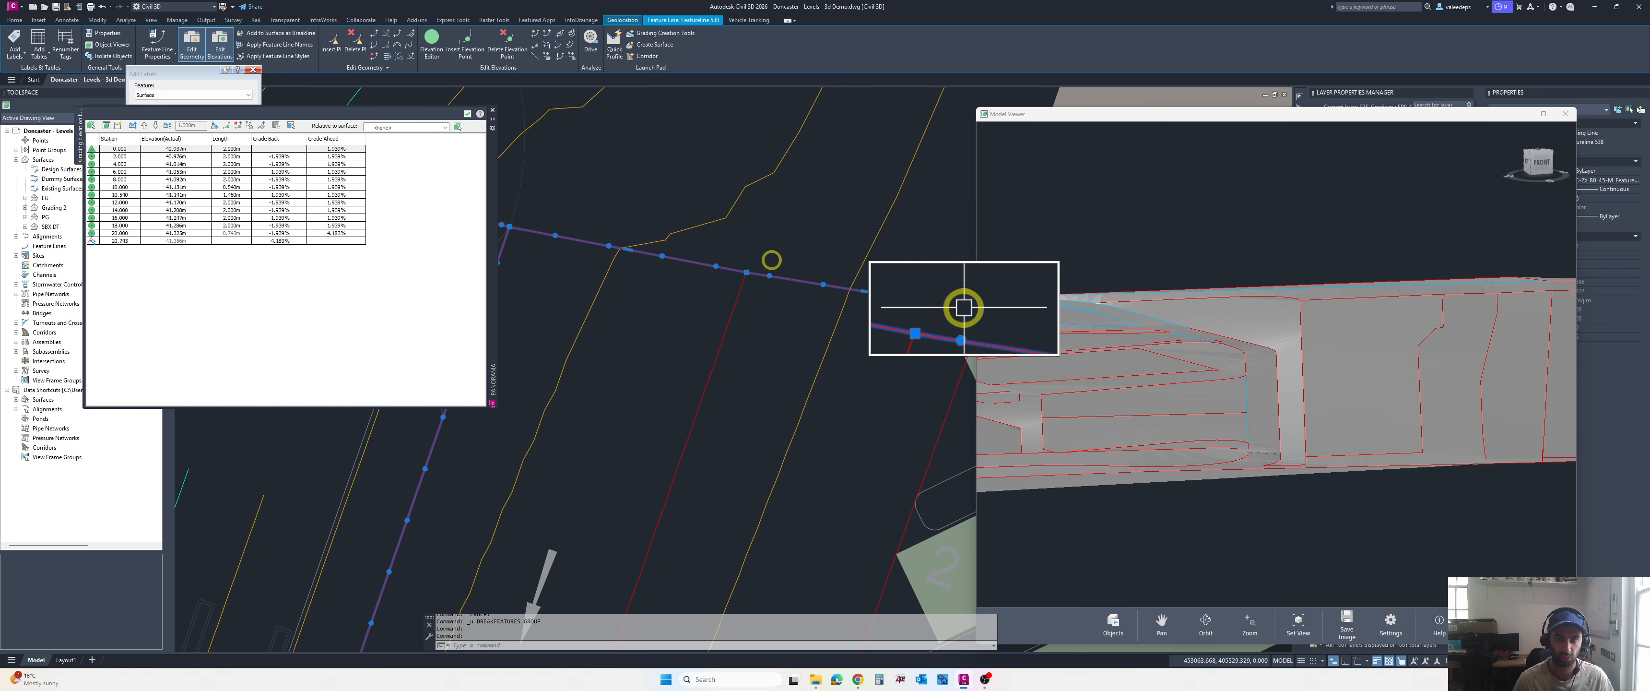
key("Escape")
- Join the feature line along the paved strip's edge above the substation to the connecting feature line below it
scroll(763, 288, "down", 4)
scroll(707, 221, "up", 5)
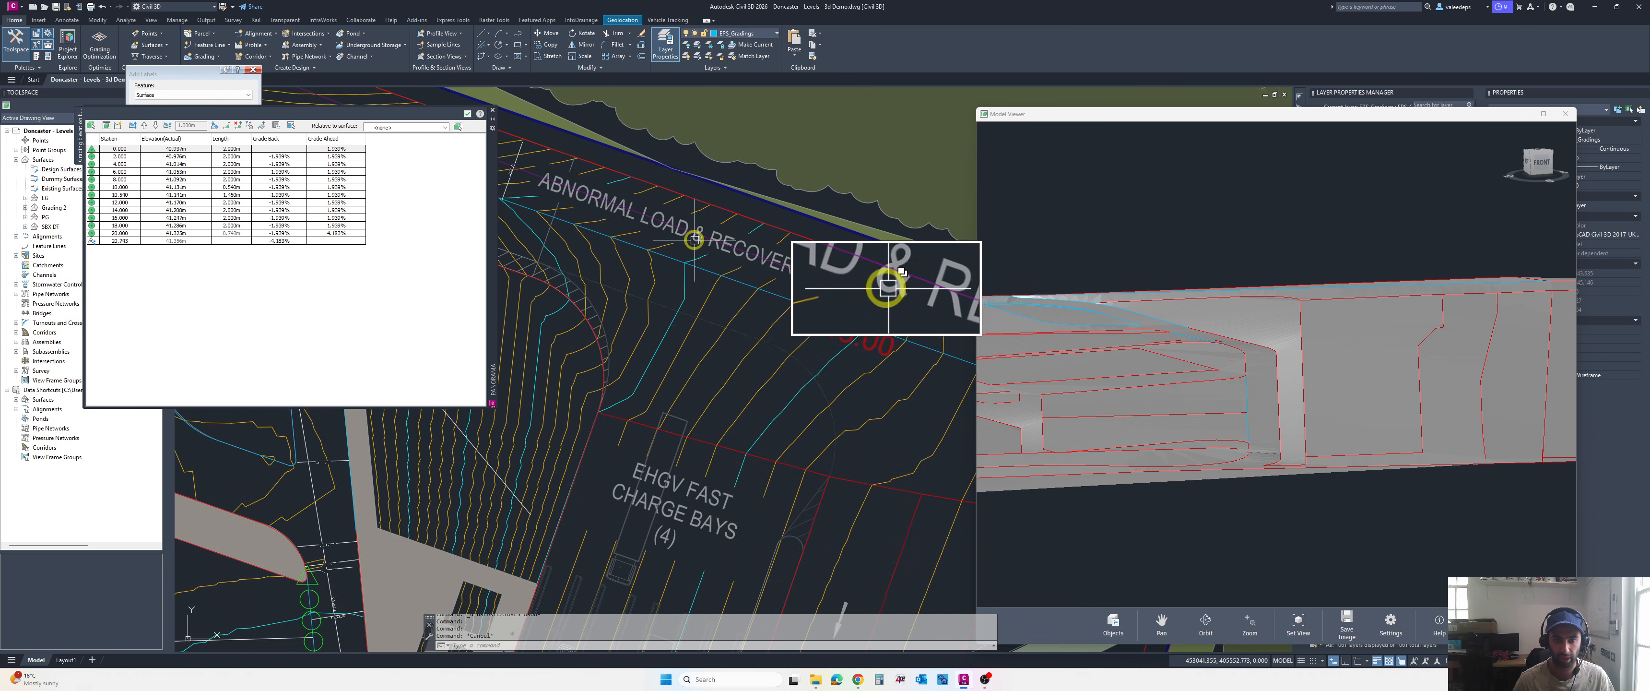
scroll(726, 282, "down", 4)
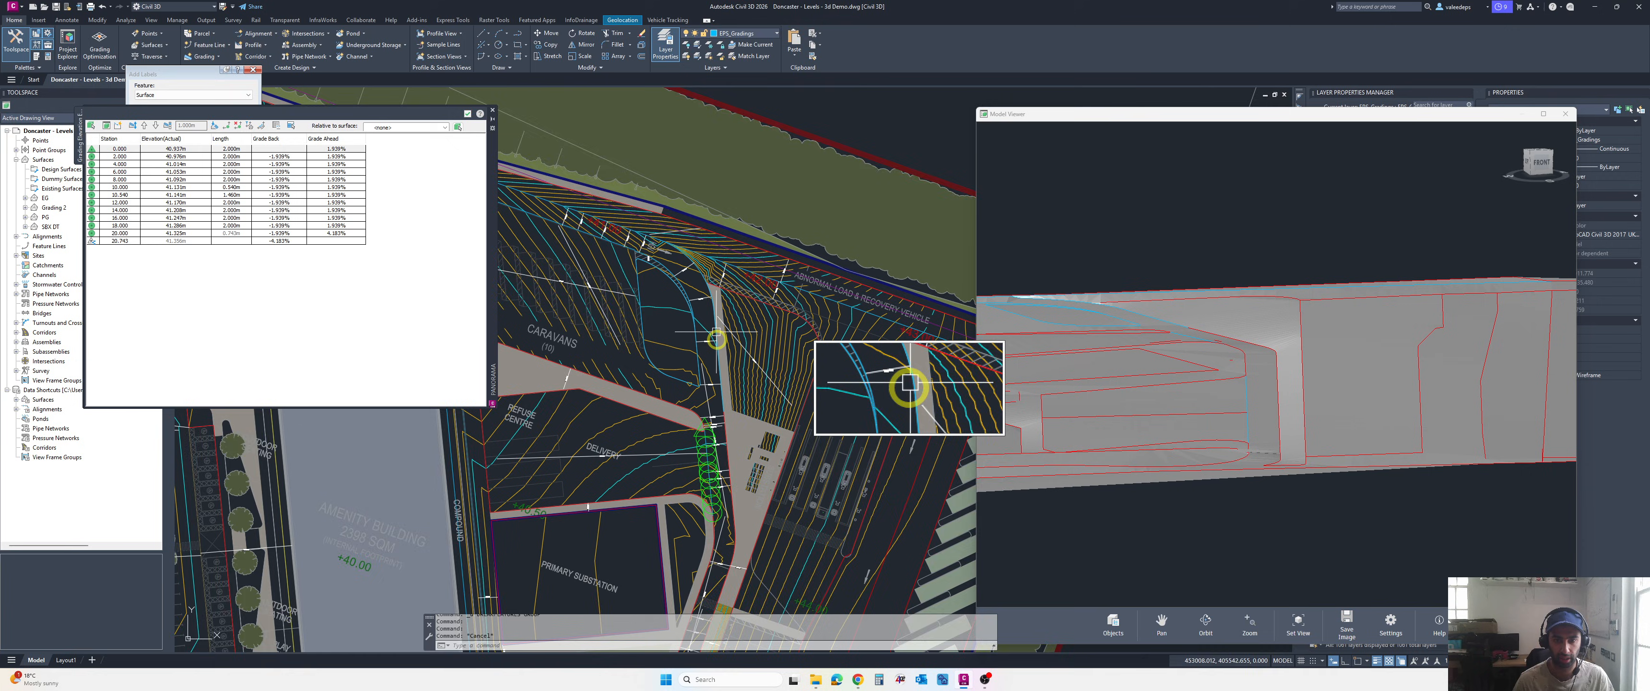
scroll(716, 339, "up", 5)
left_click(670, 315)
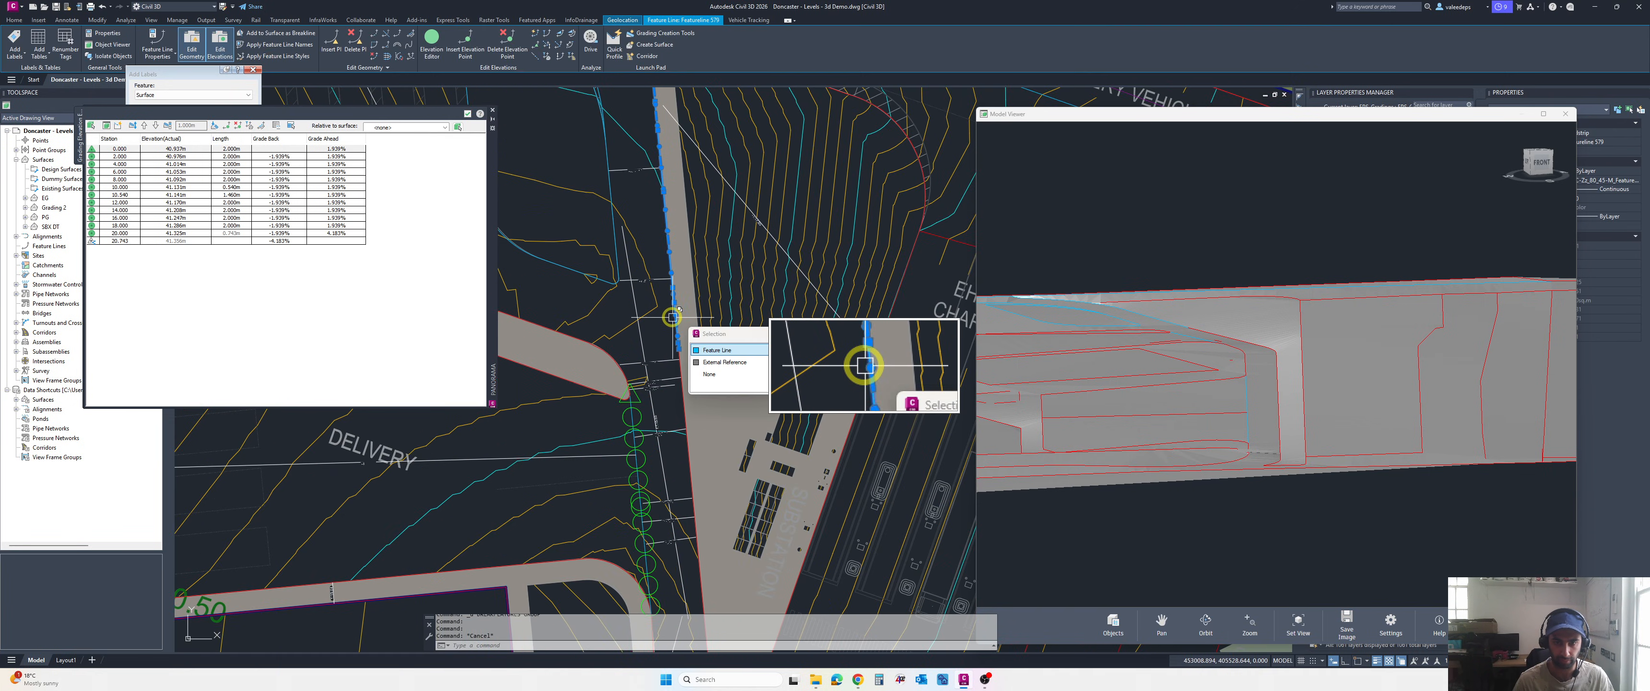
left_click(705, 350)
scroll(697, 371, "up", 5)
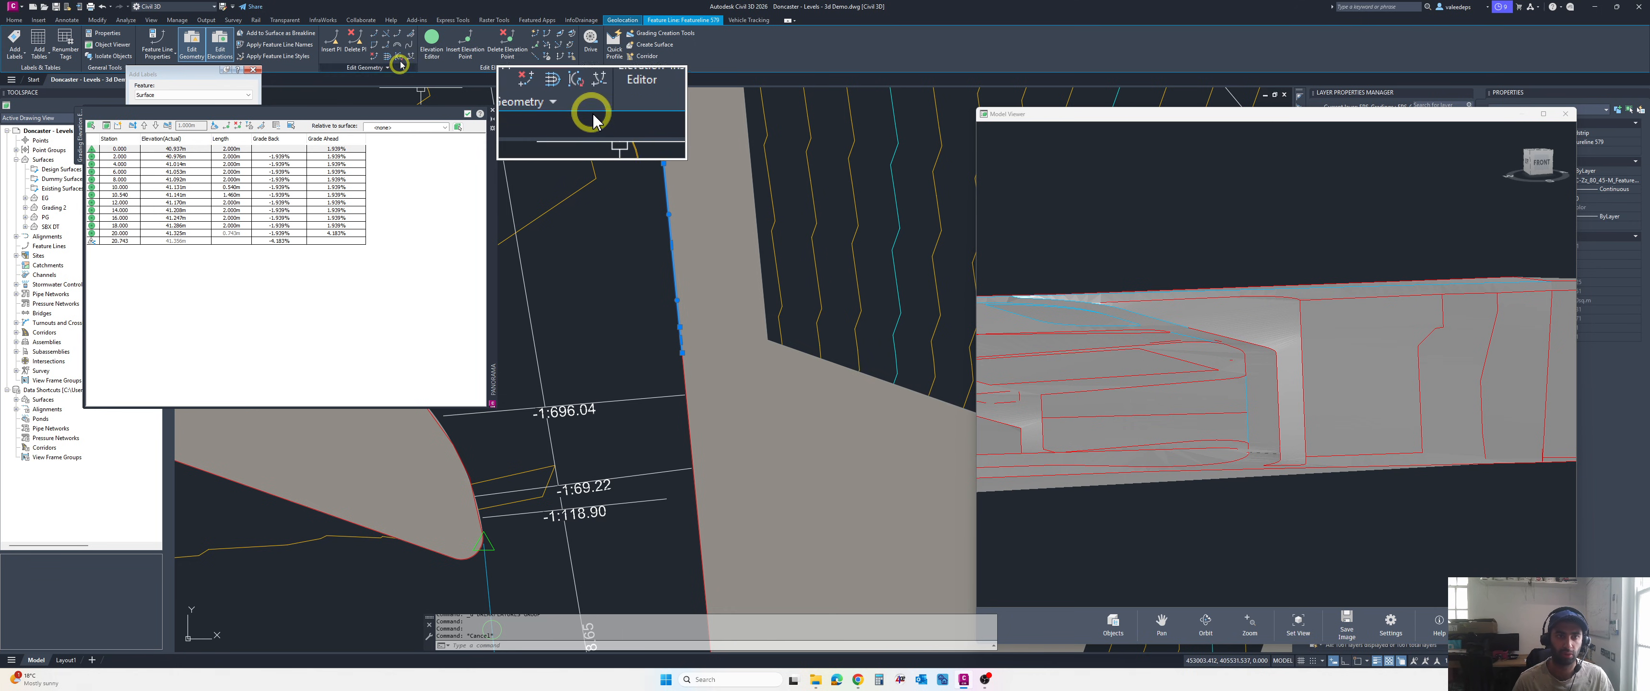
left_click(401, 32)
scroll(628, 351, "up", 5)
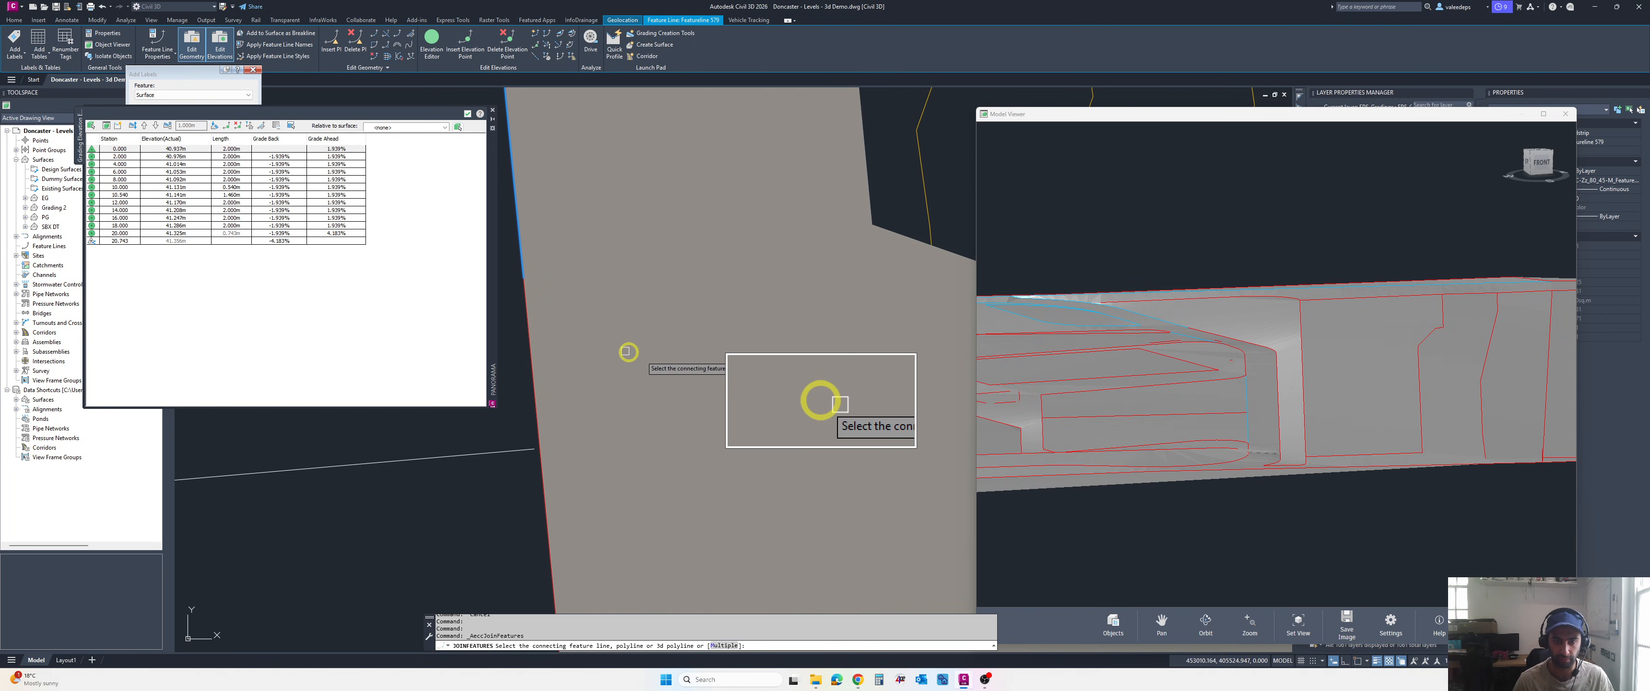
left_click(527, 314)
left_click(570, 349)
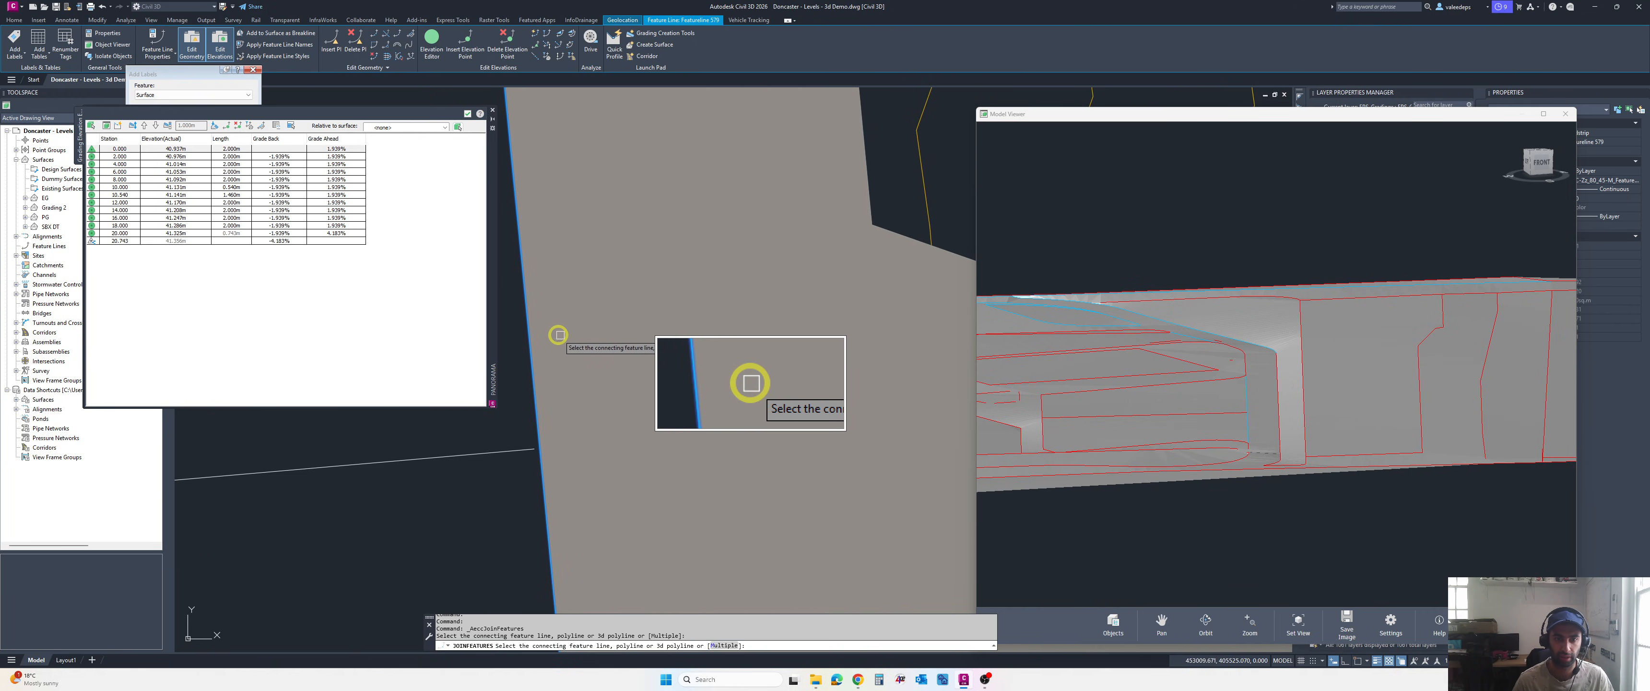
key("Escape")
scroll(592, 335, "down", 3)
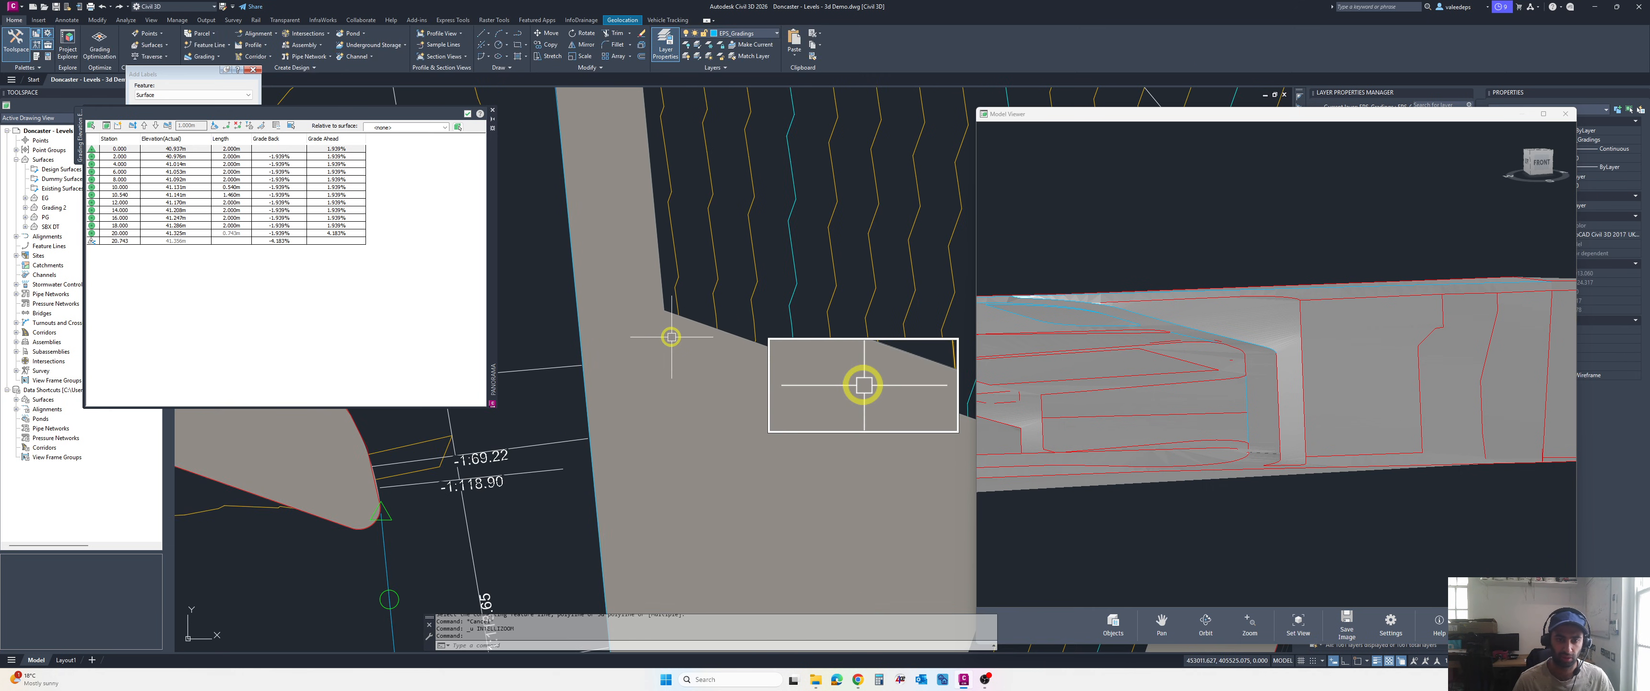
- Undo the feature line join, and select the upper line along the paved strip's edge before clearing the selection
key("ctrl+z")
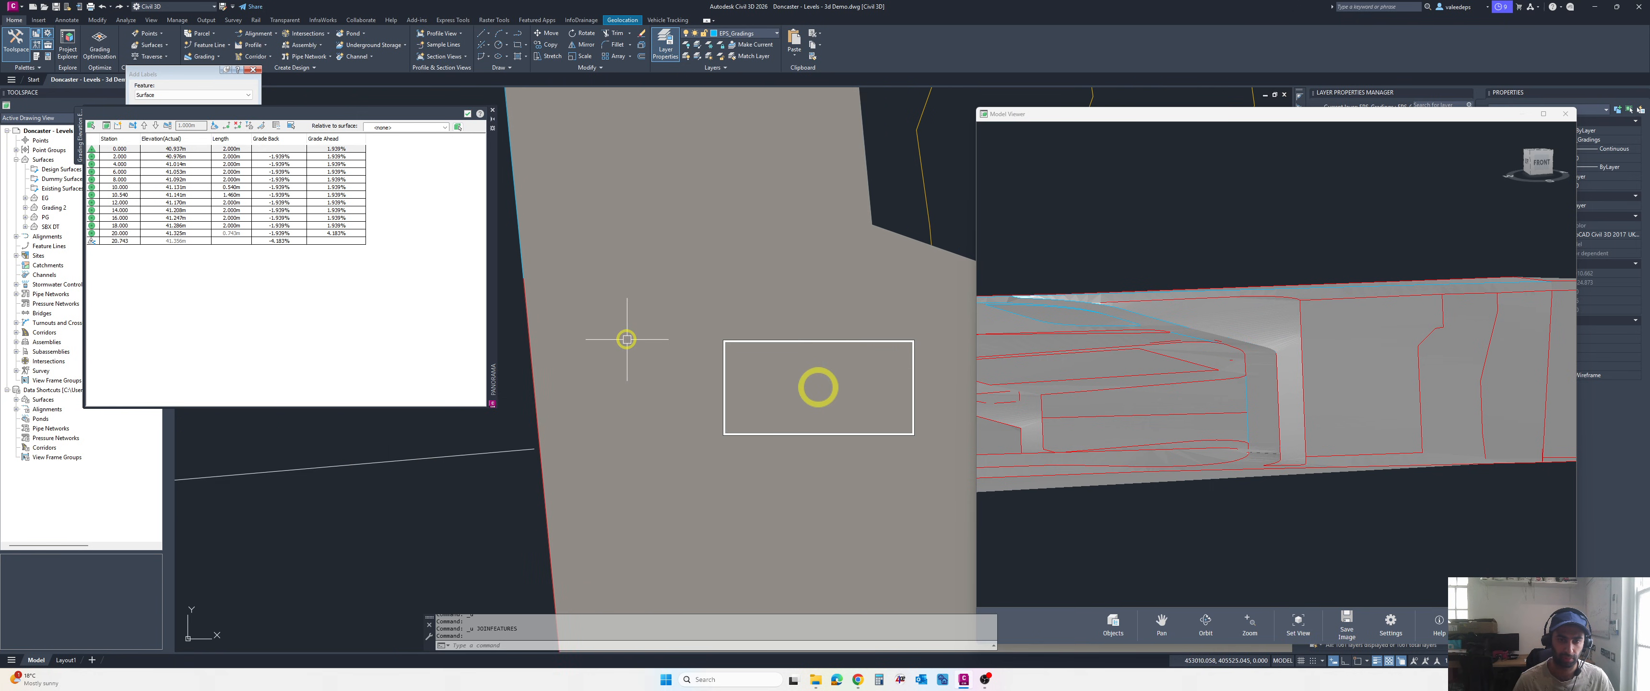
mouse_move(626, 339)
middle_mouse_down()
mouse_move(719, 365)
mouse_move(763, 405)
middle_mouse_up()
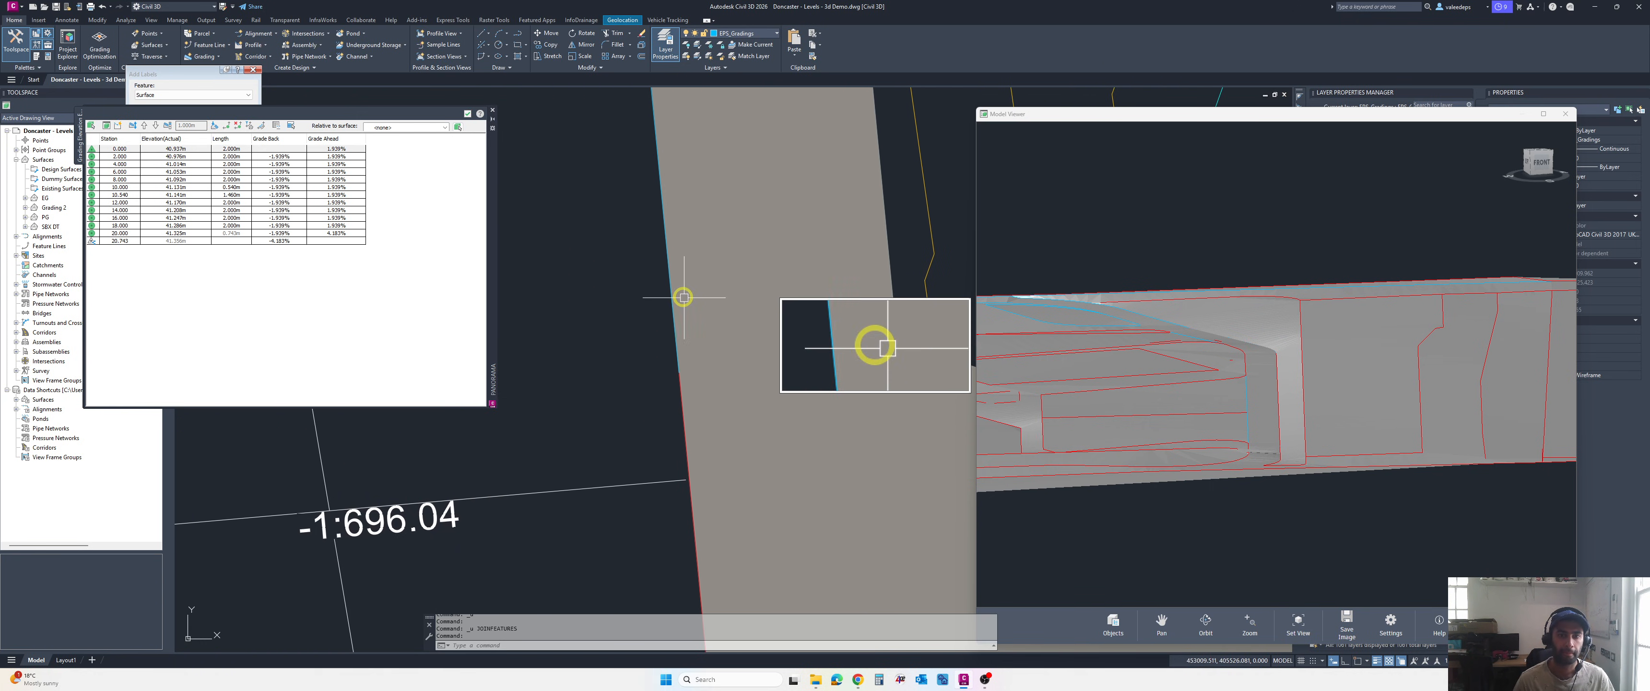
left_click(669, 282)
left_click(711, 314)
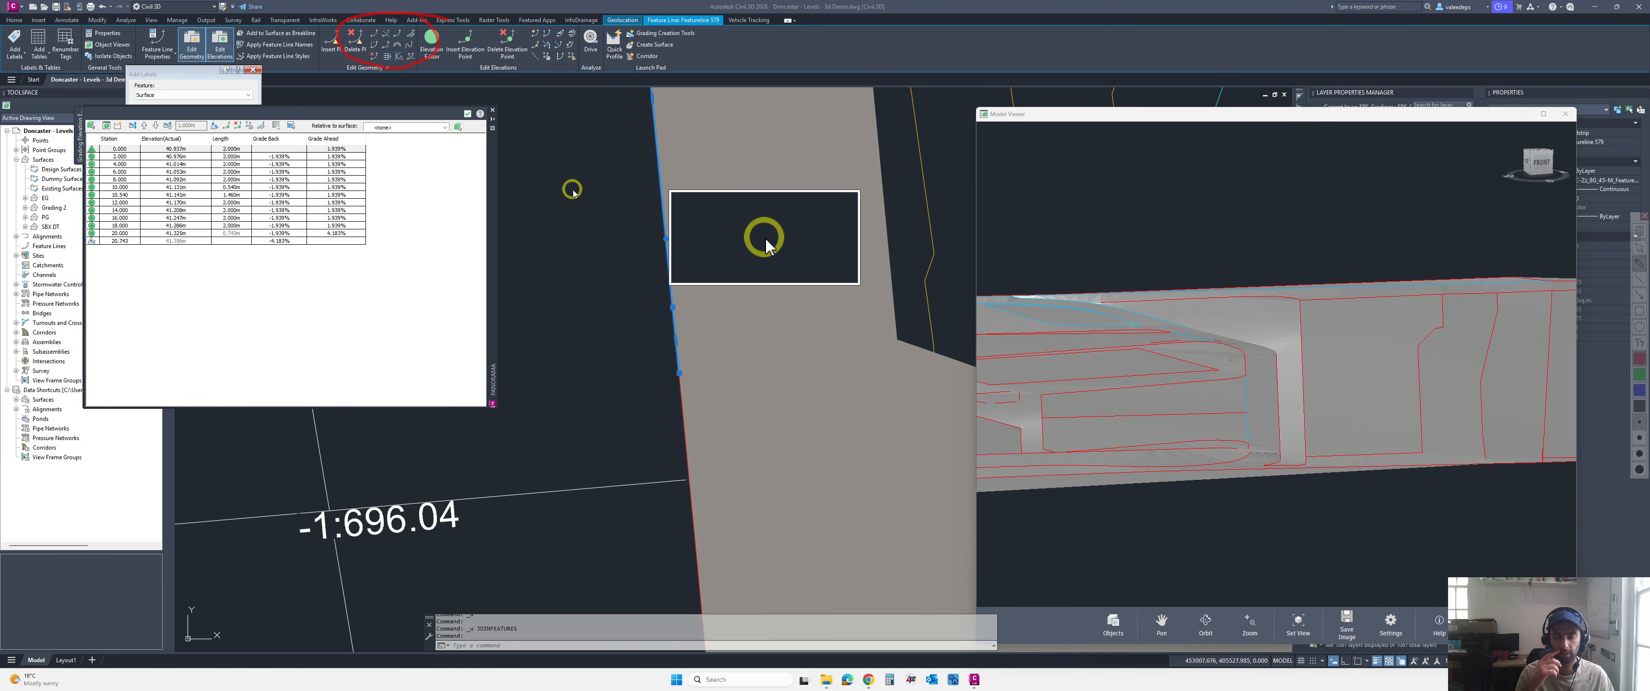
key("alt")
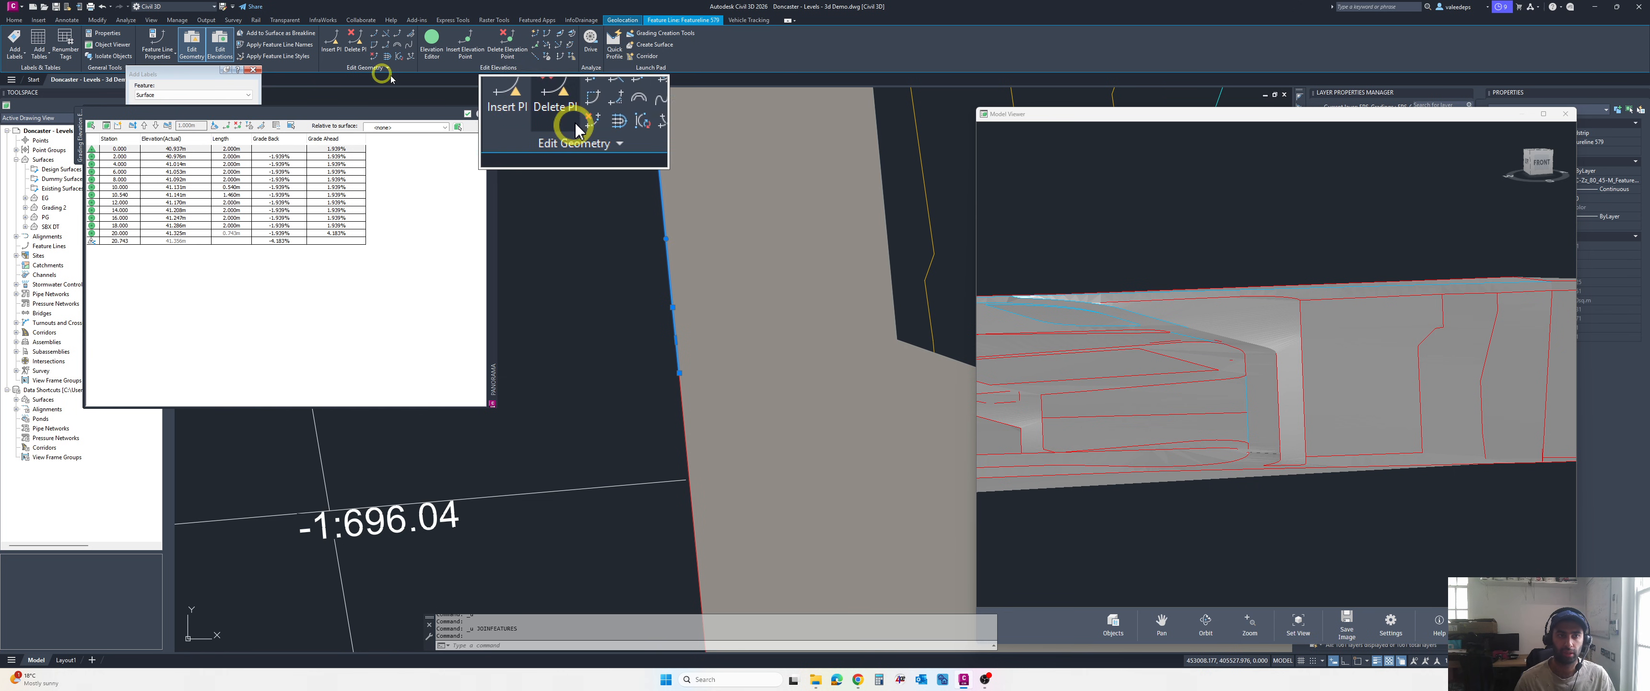
scroll(602, 192, "down", 5)
key("Escape")
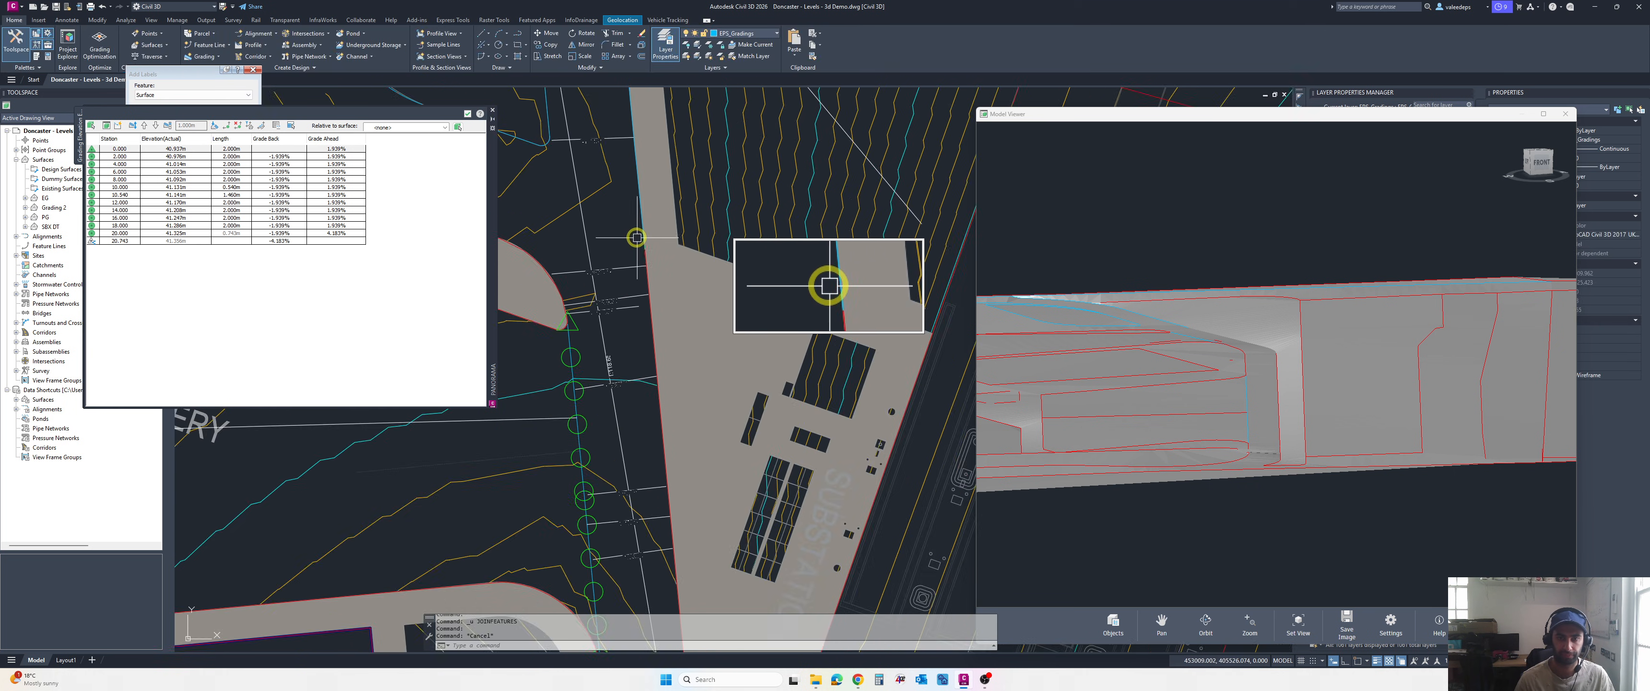
- Start a new feature line in the Grading Line style, with its start point beside the corner above the EHGV charge bays
middle_click_drag(625, 281, 581, 265)
scroll(581, 265, "down", 1)
scroll(657, 232, "up", 2)
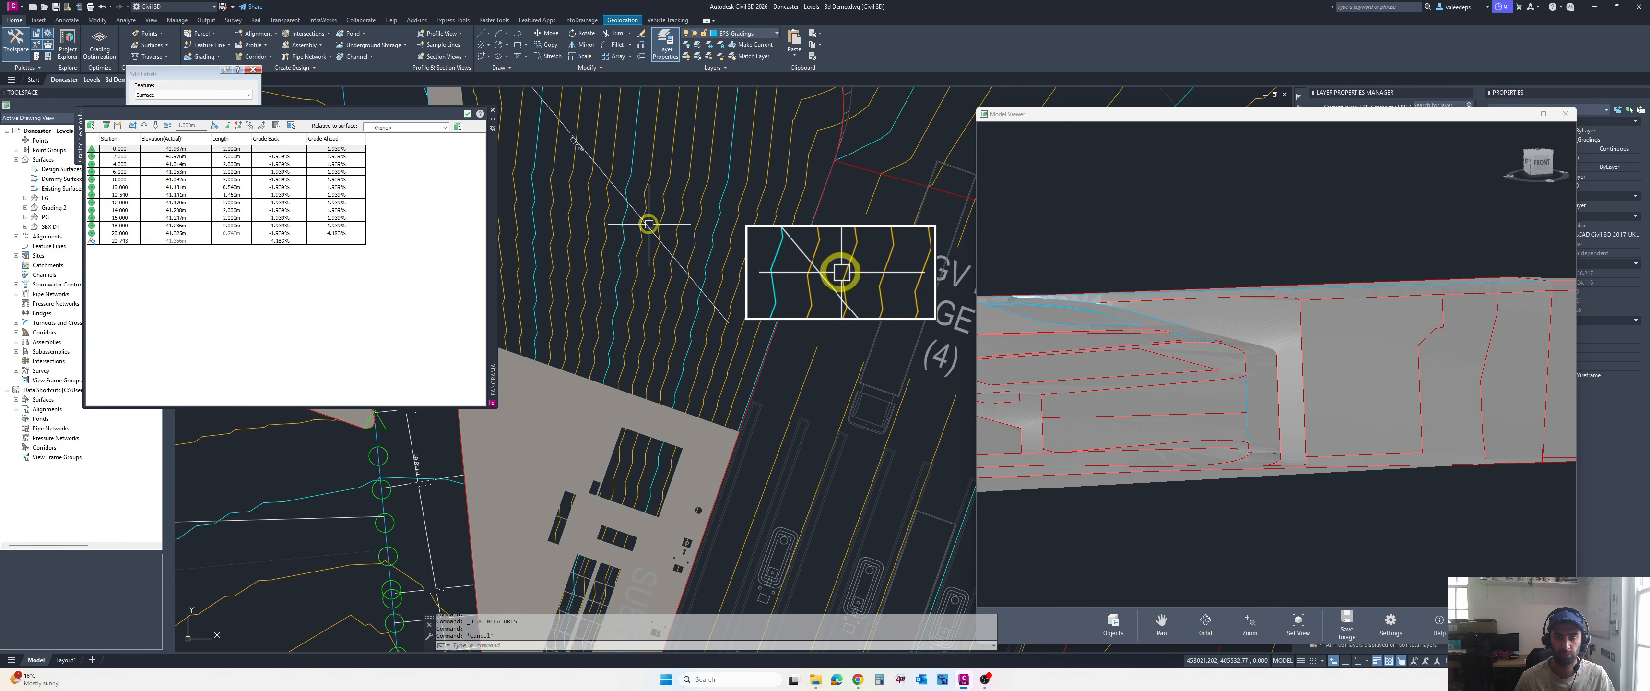
middle_click_drag(649, 224, 669, 275)
left_click(206, 45)
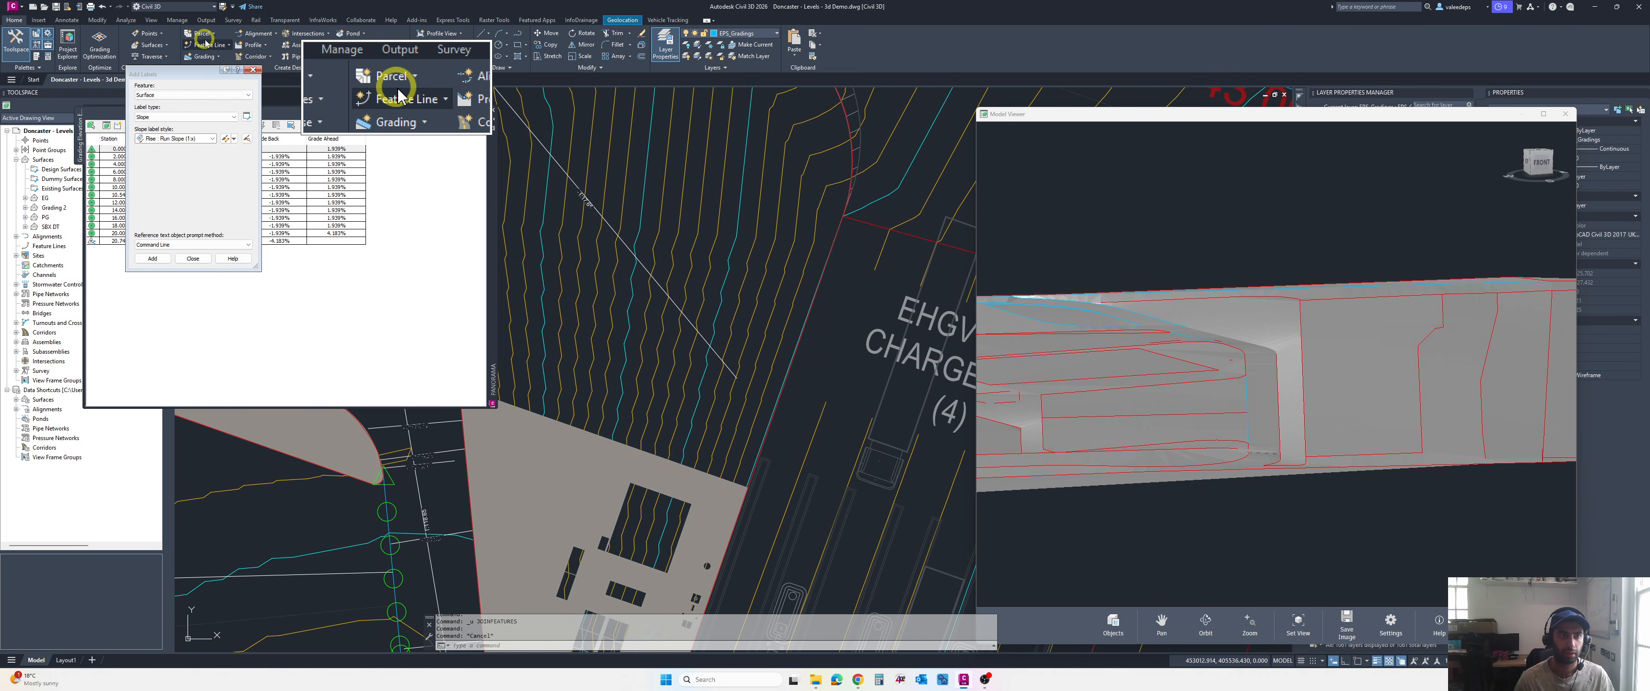
left_click(242, 62)
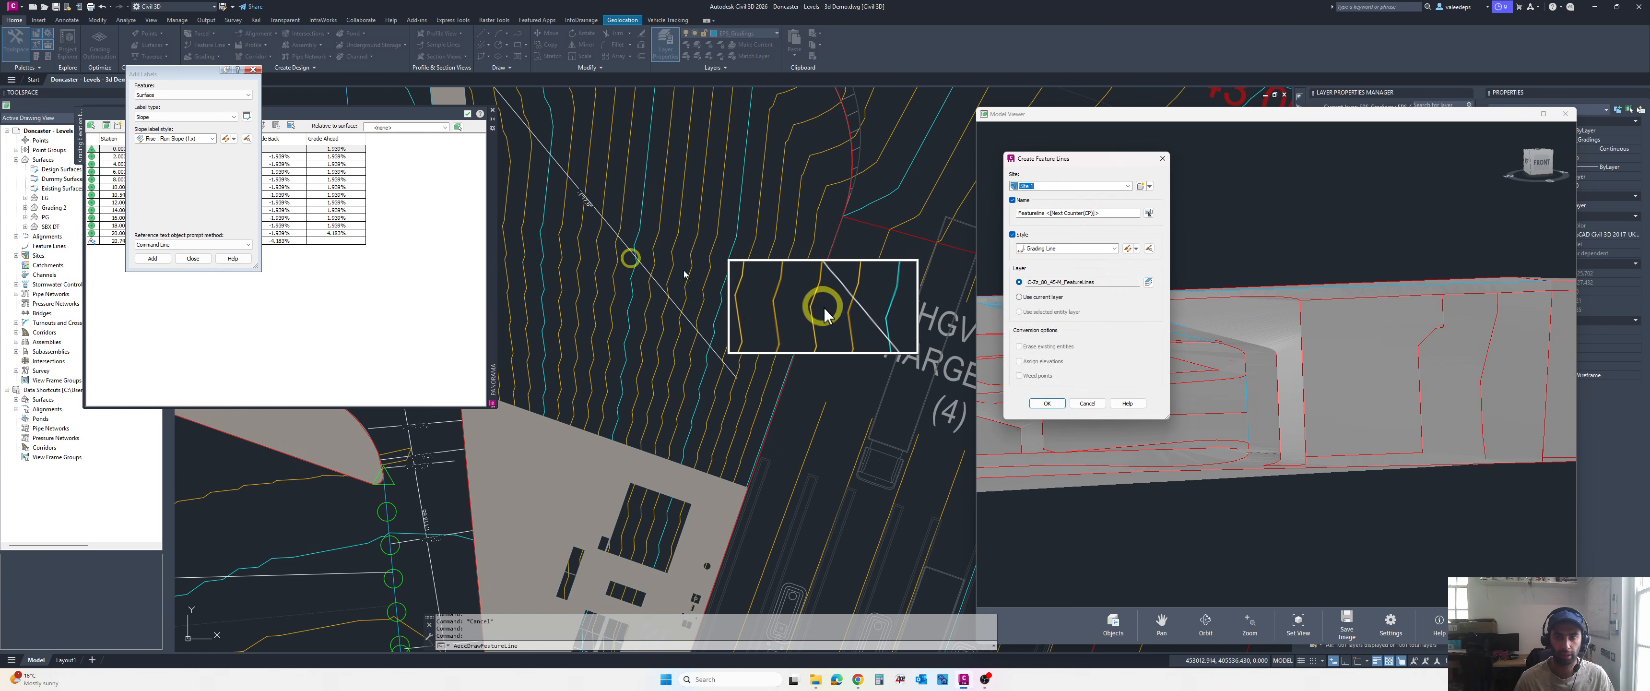
left_click(1048, 404)
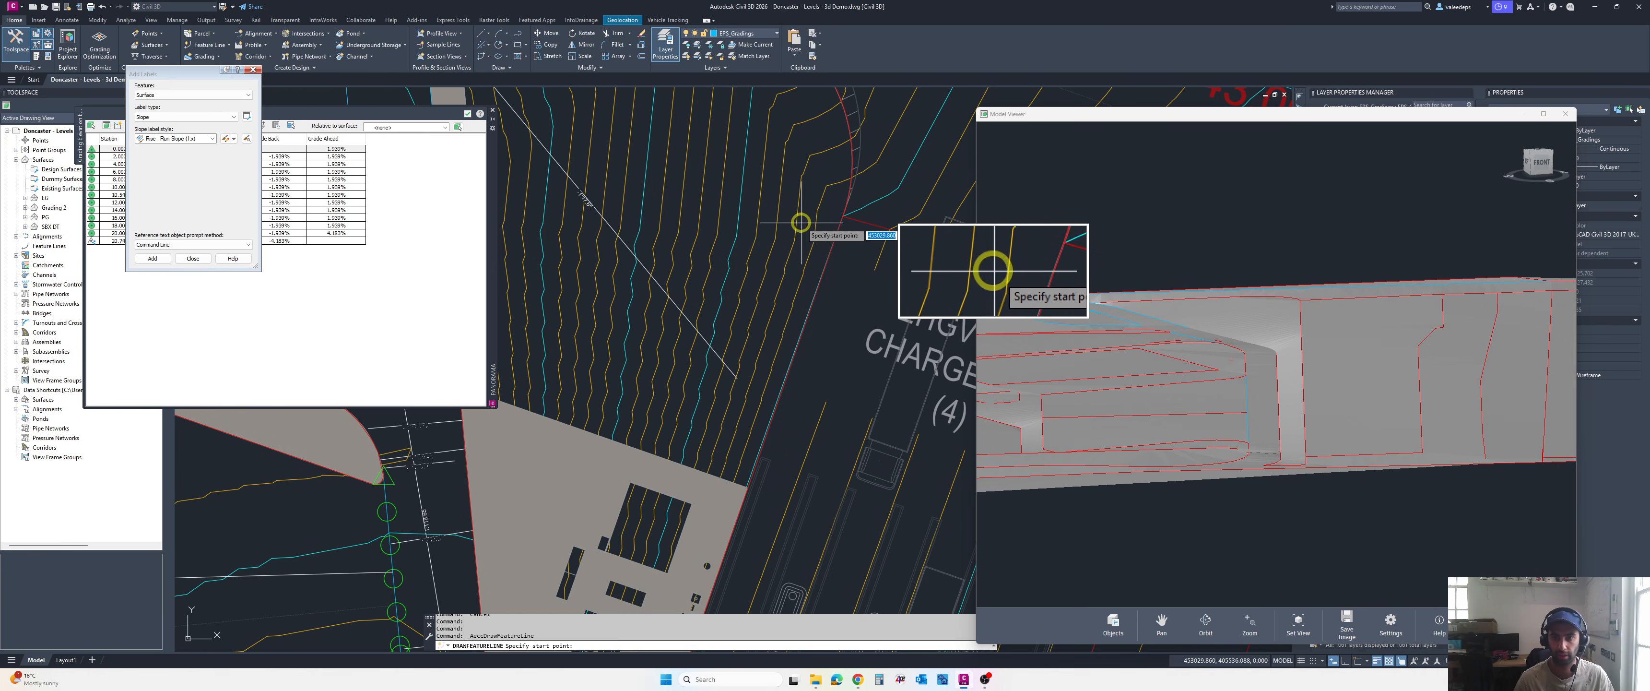
left_click(673, 213)
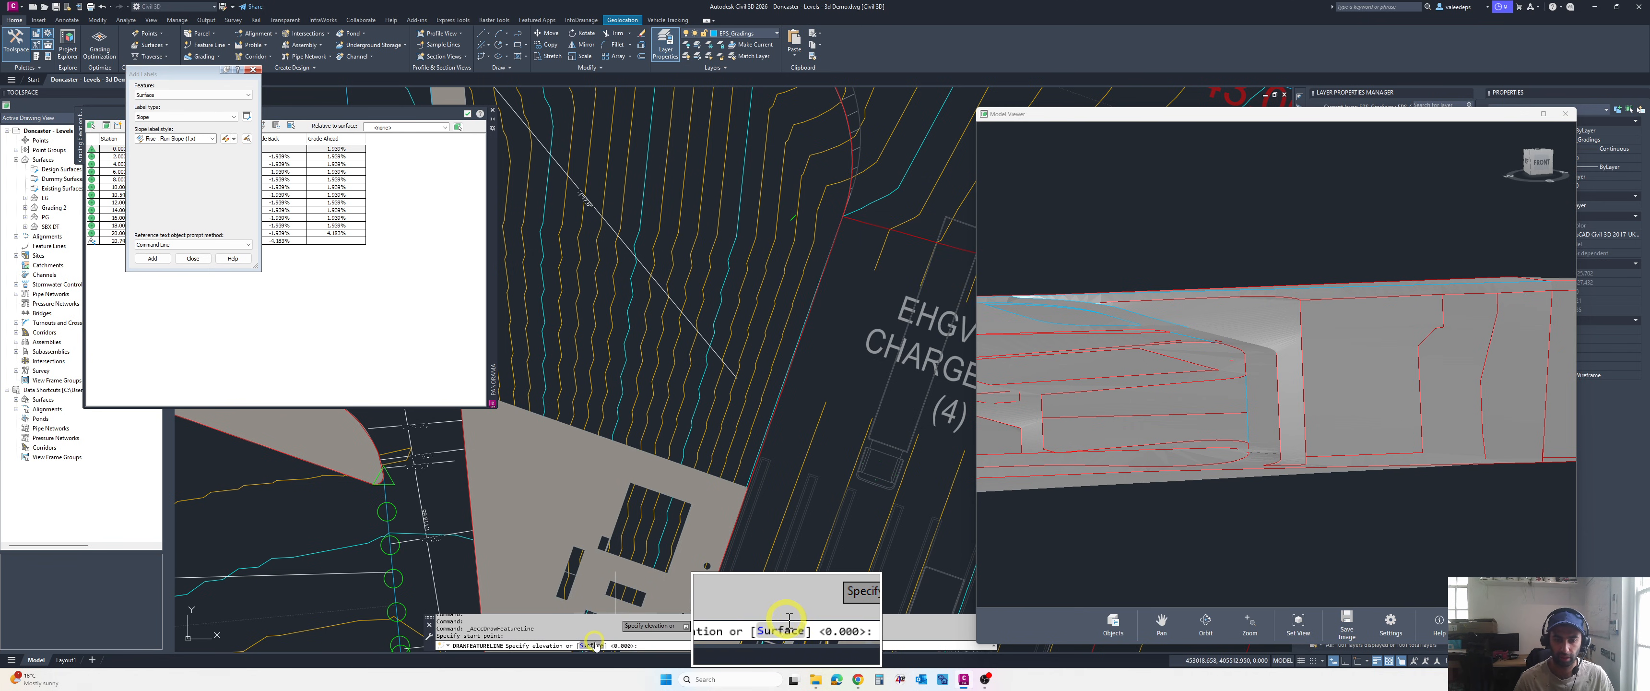
- Take the start point's elevation from the PG surface
type("S")
key("Return")
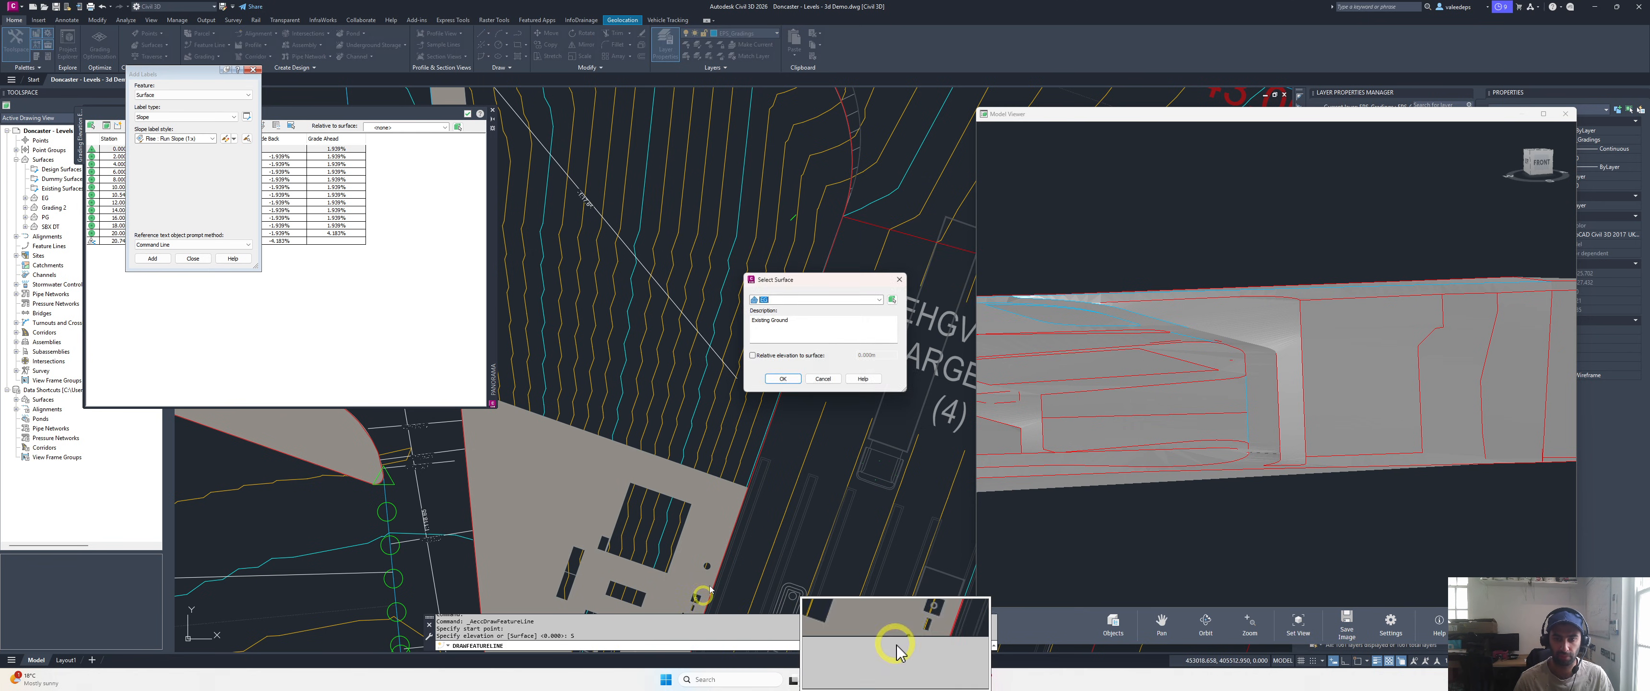
left_click(781, 300)
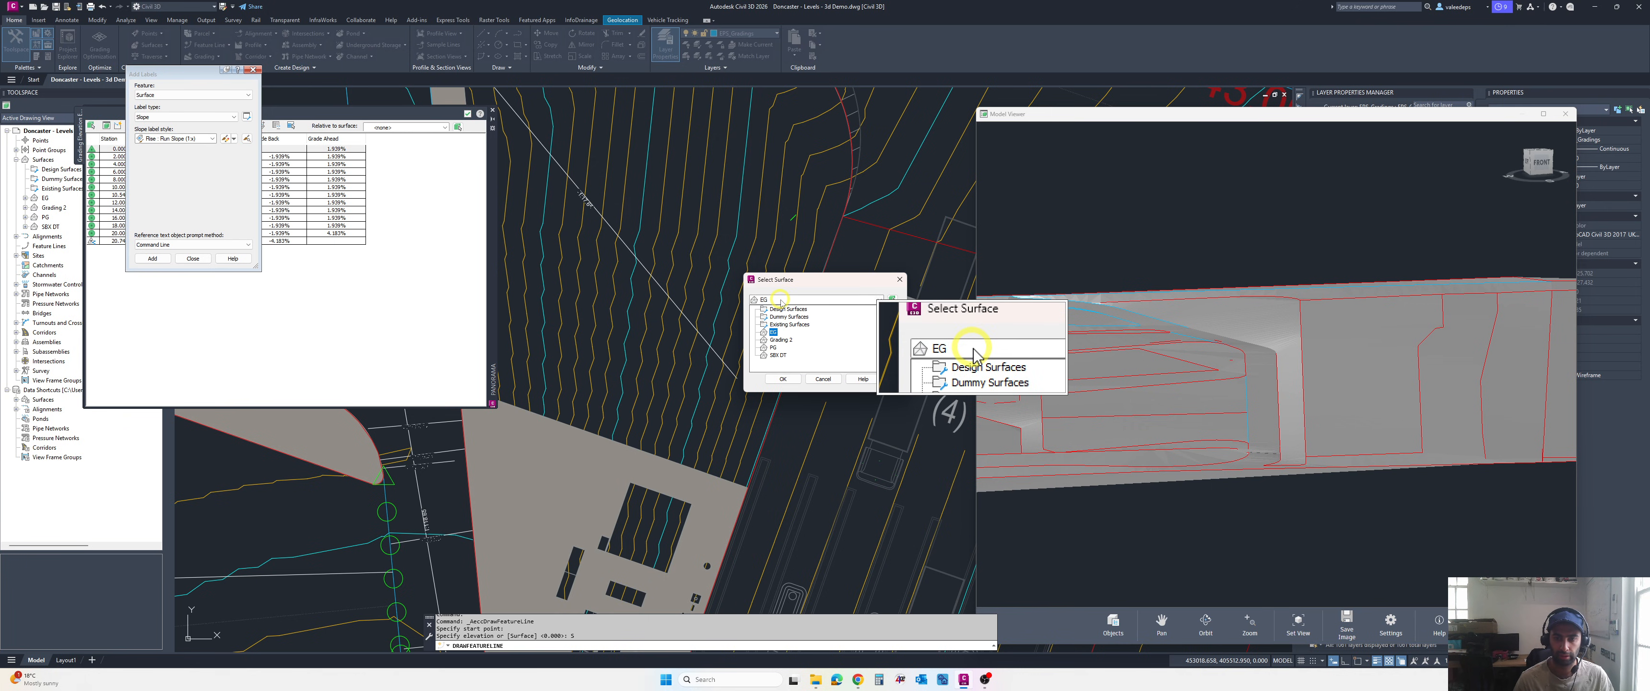
left_click(773, 347)
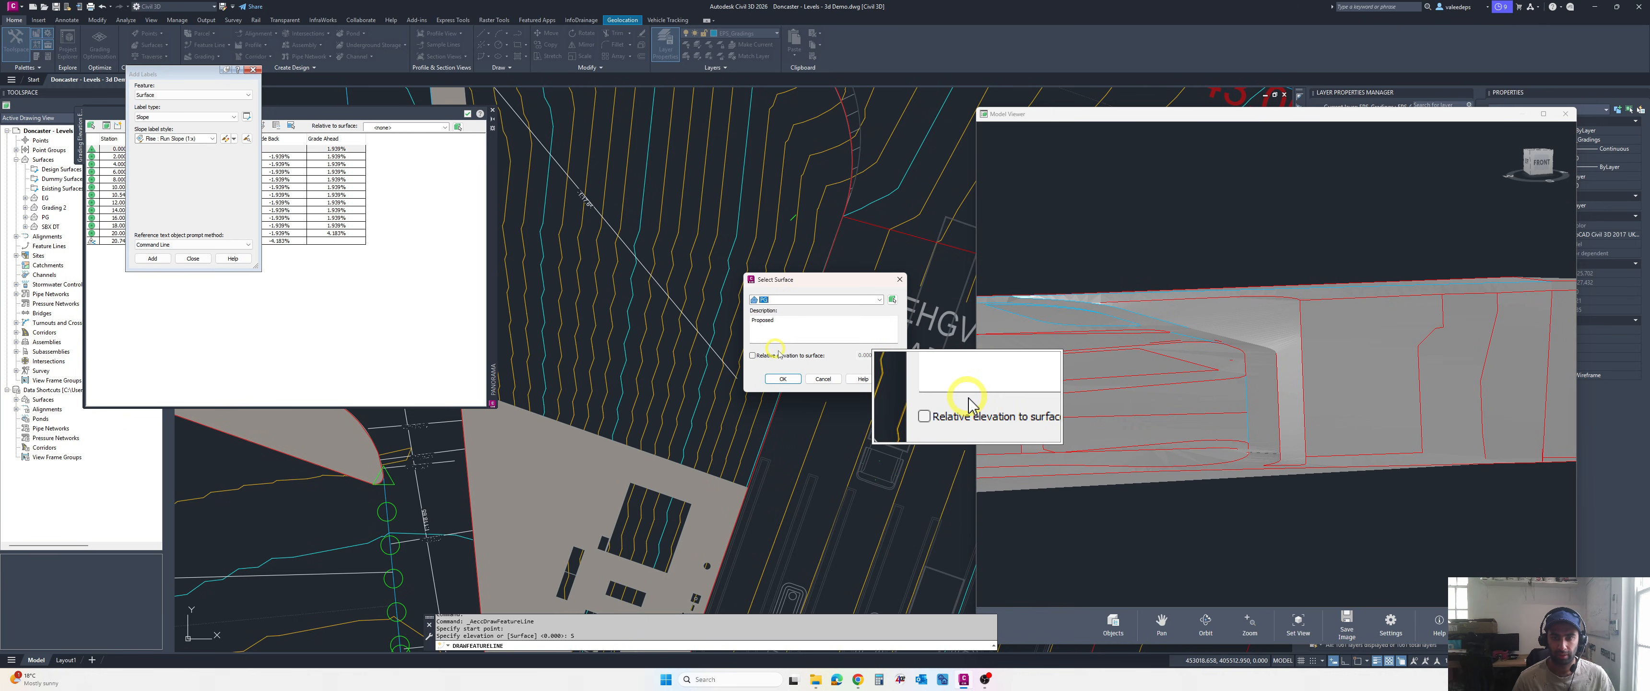
left_click(790, 378)
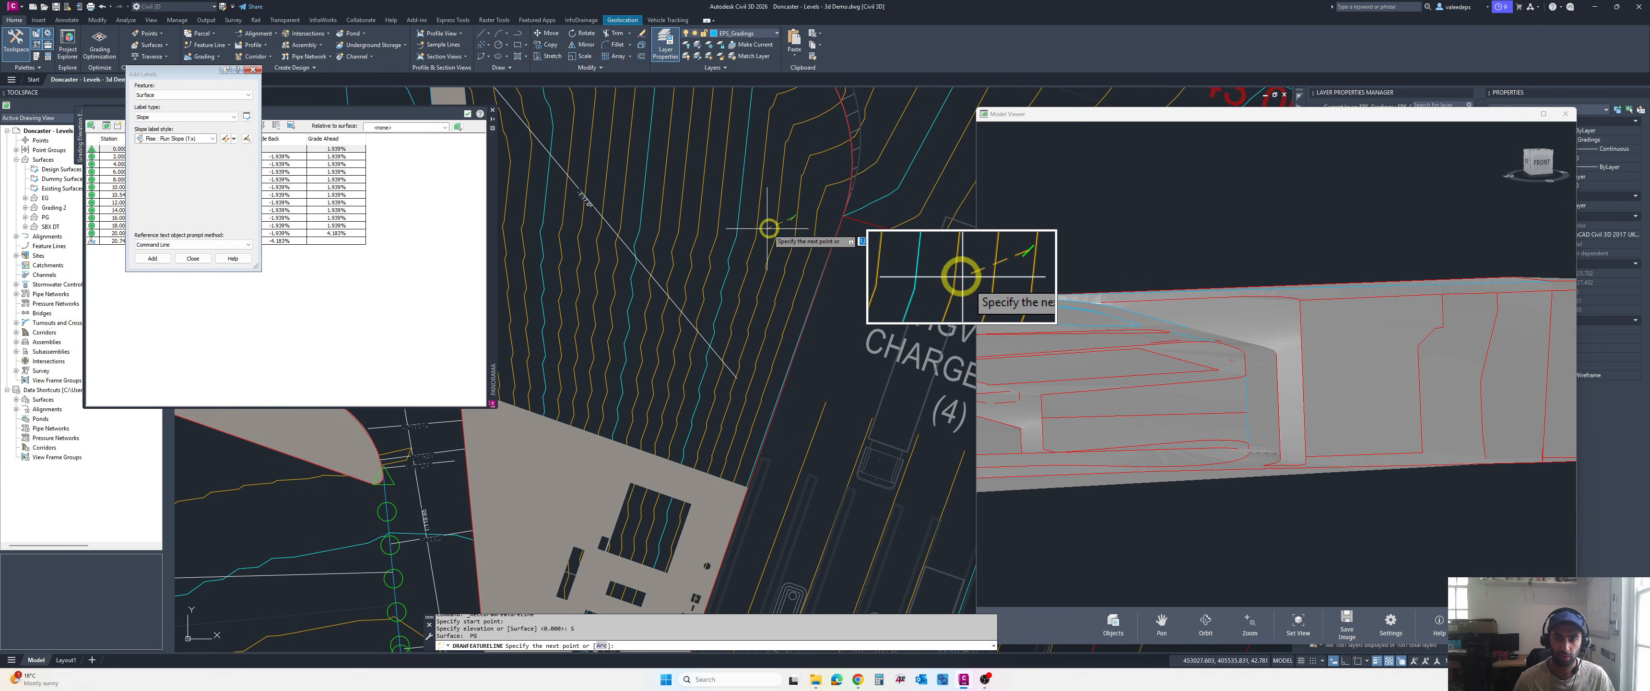
- Place the feature line's second point across the contoured area away from the charge bays, with its elevation from the PG surface
left_click(851, 224)
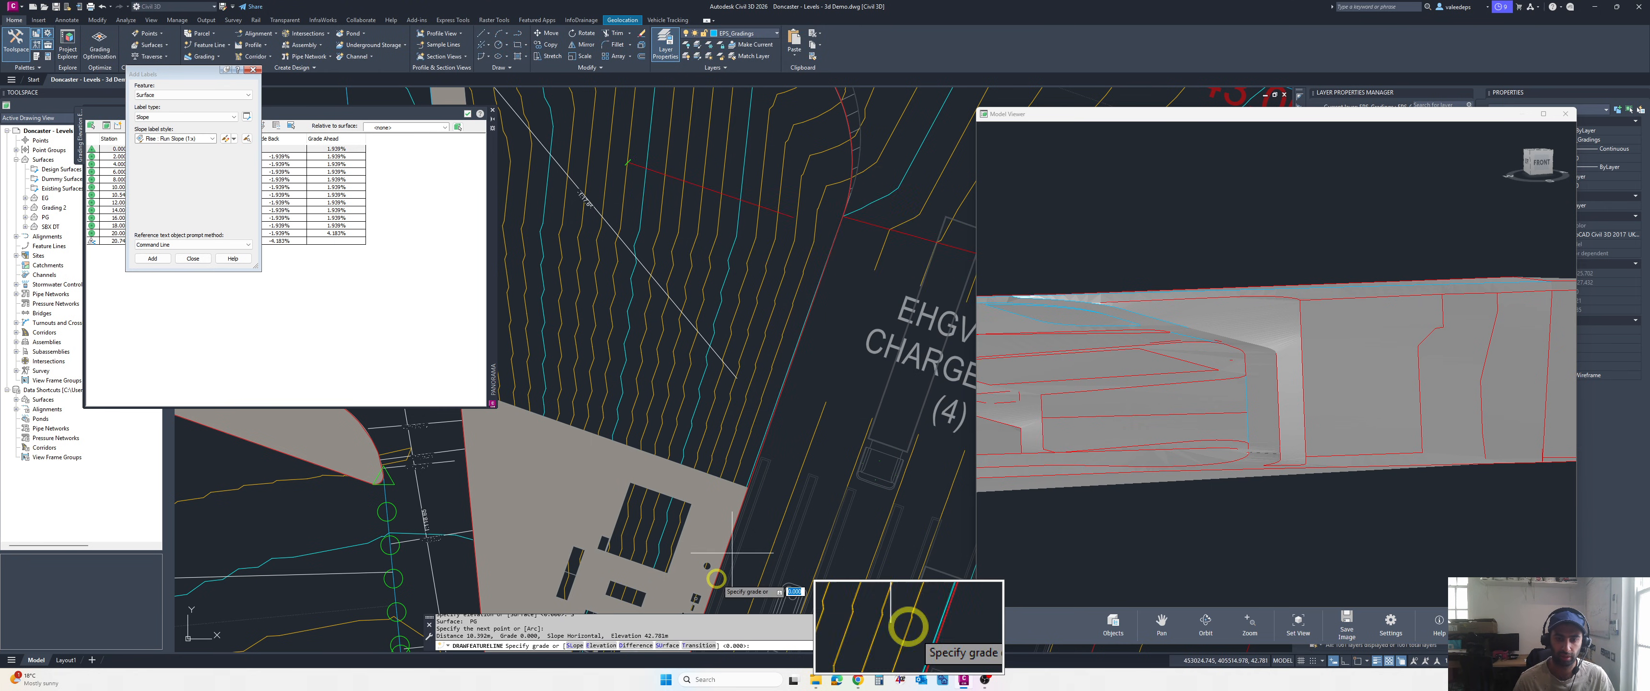
left_click(664, 646)
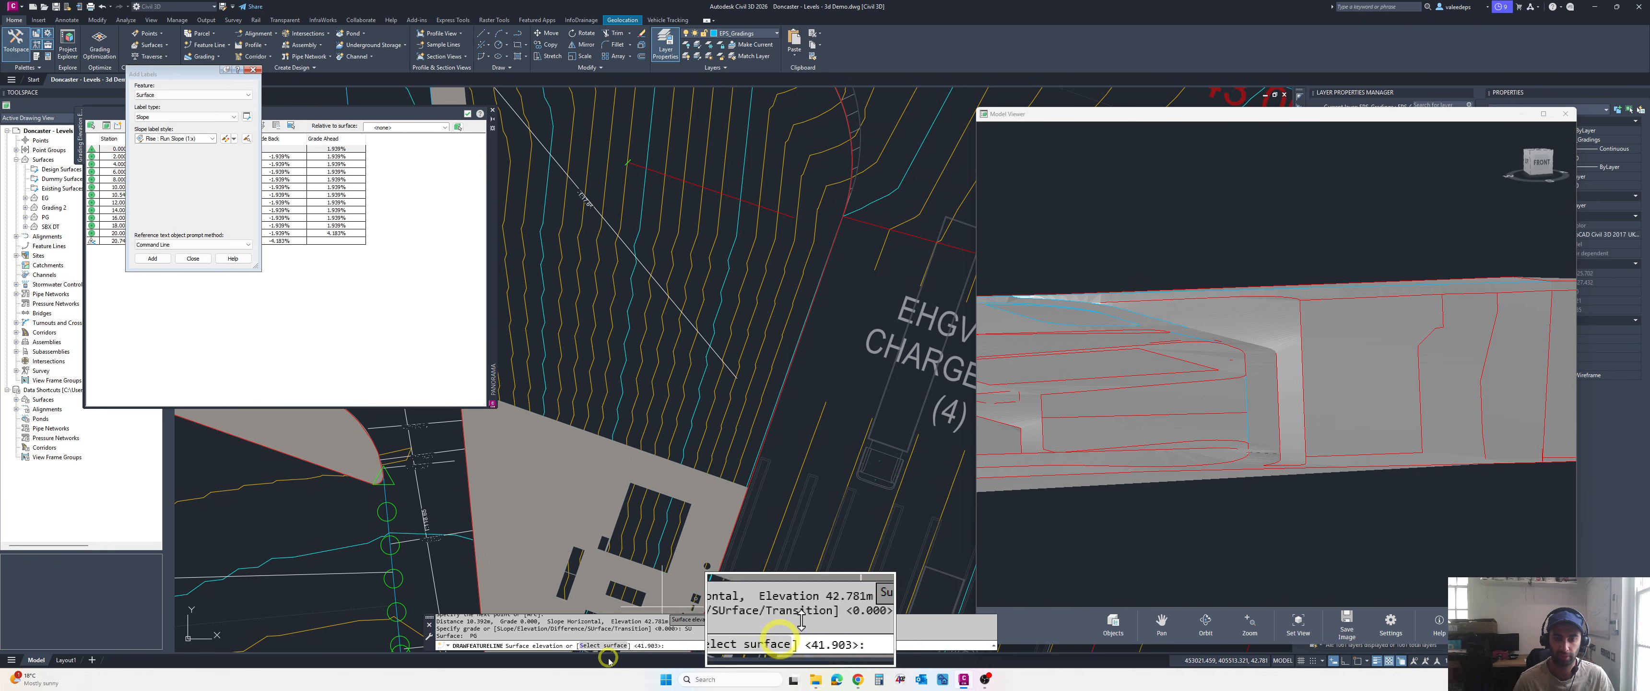
left_click(599, 645)
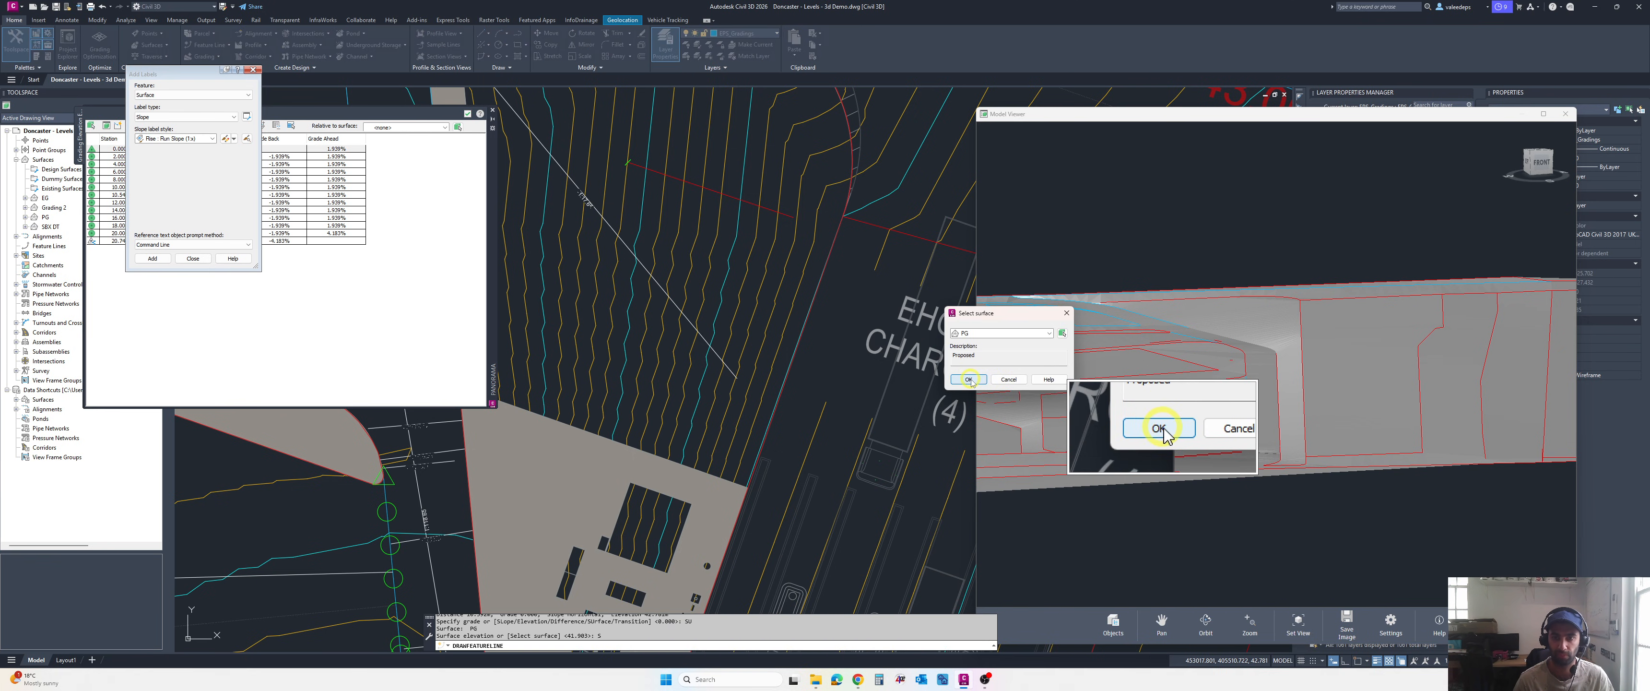
left_click(1154, 430)
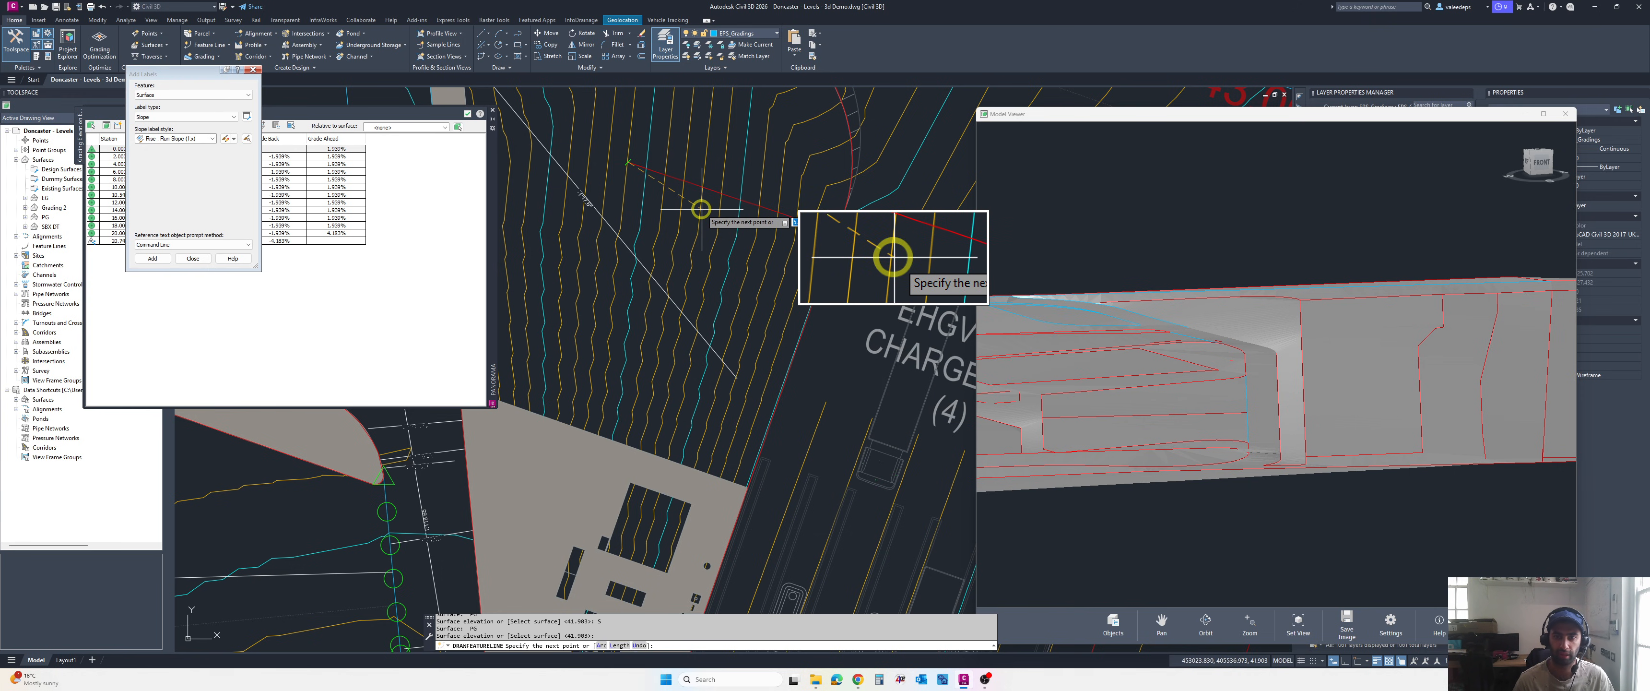
- Finish the new feature line and try to add it to a surface as a breakline
key("Return")
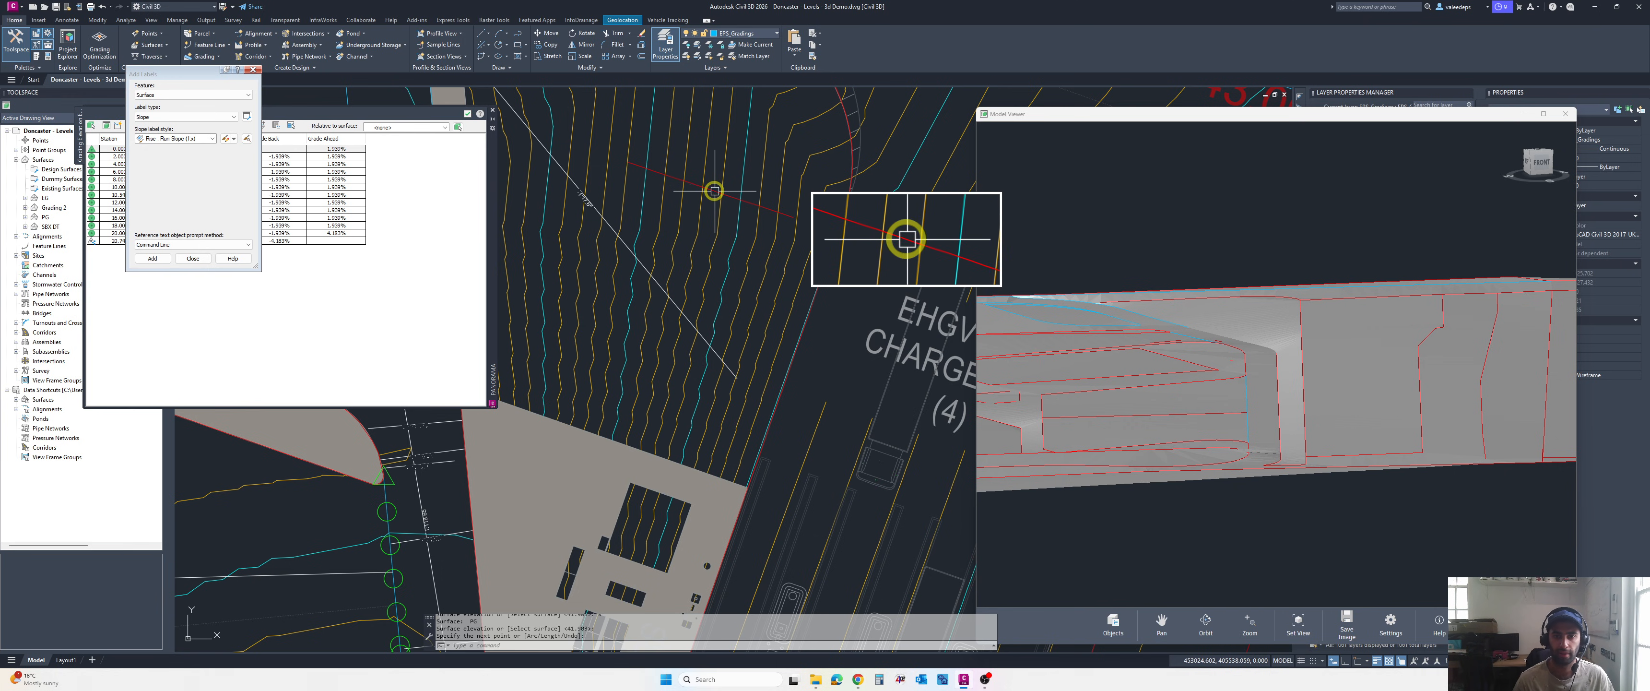
left_click(714, 191)
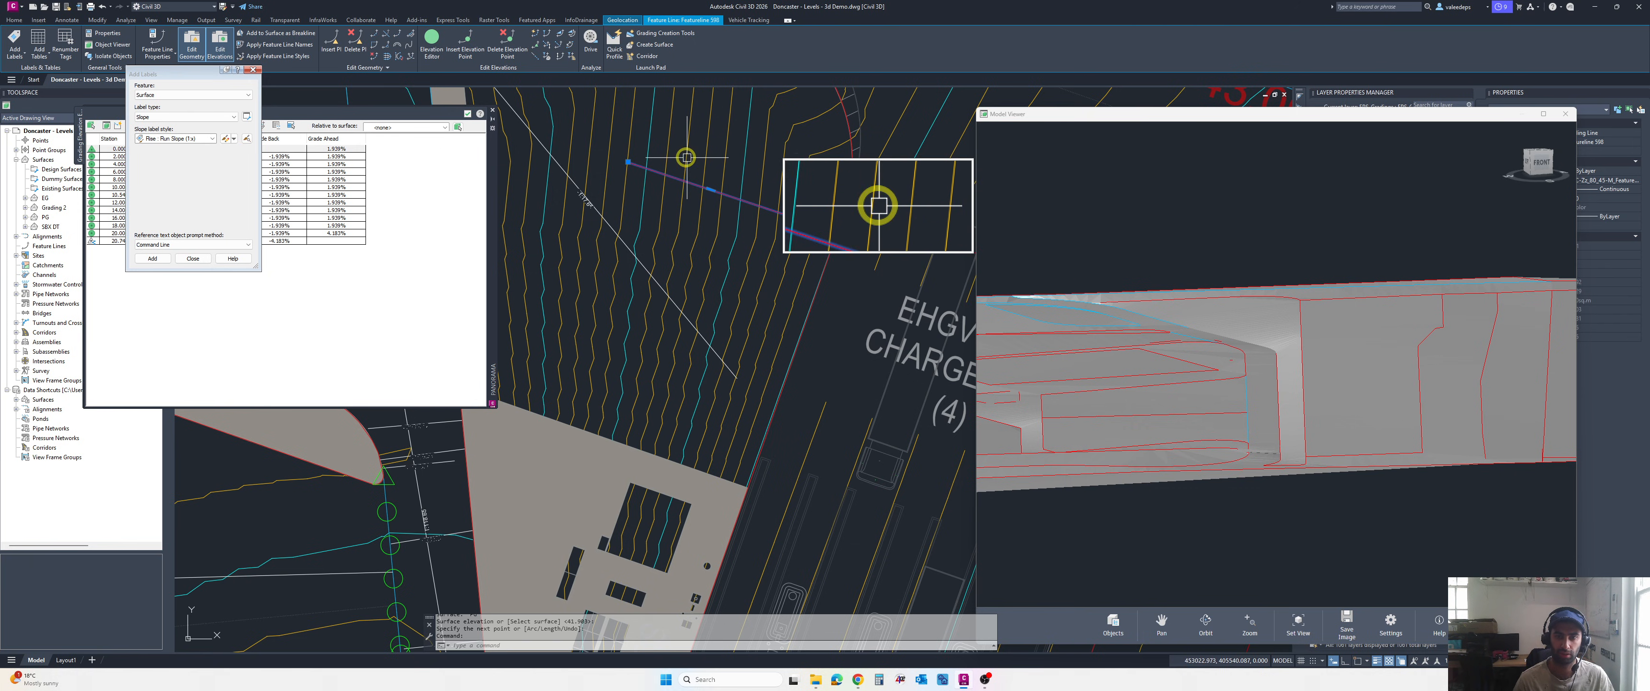
left_click(282, 35)
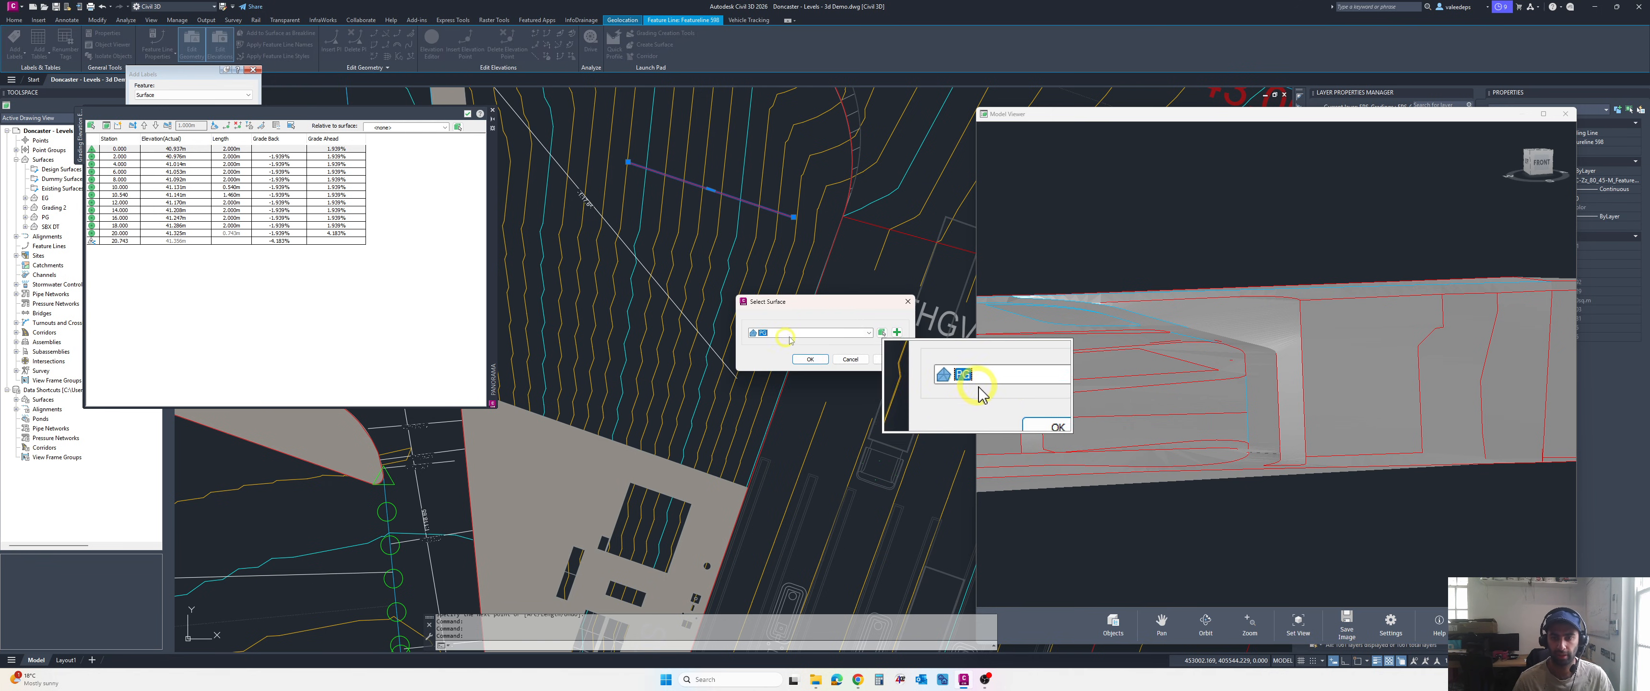
left_click(846, 363)
- Erase the new feature line above the EHGV charge bays
left_click(753, 204)
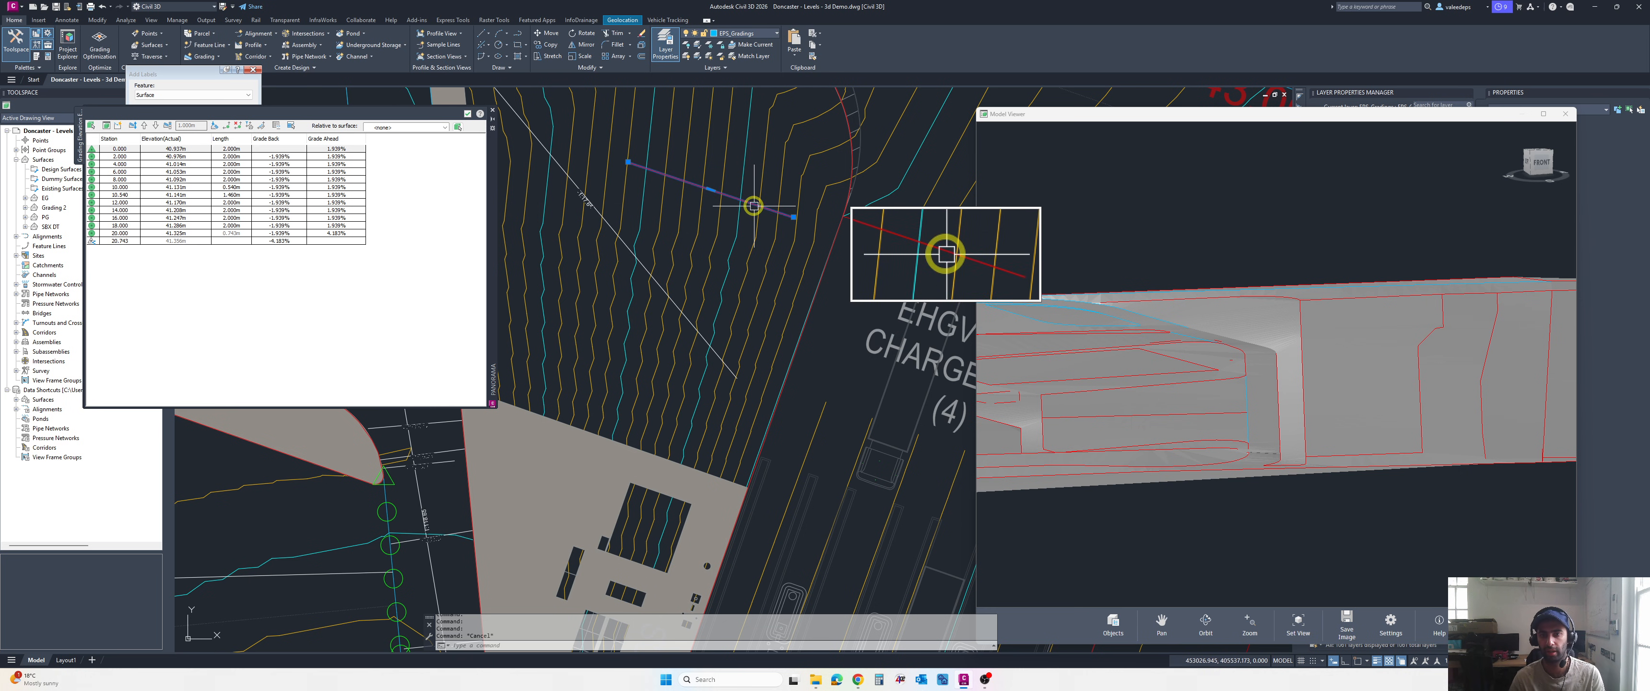
key("Delete")
- Examine the proposed contours over the whole site and around the caravan, refuse centre and delivery areas
scroll(806, 303, "down", 2)
middle_click_drag(804, 304, 842, 275)
scroll(842, 275, "down", 2)
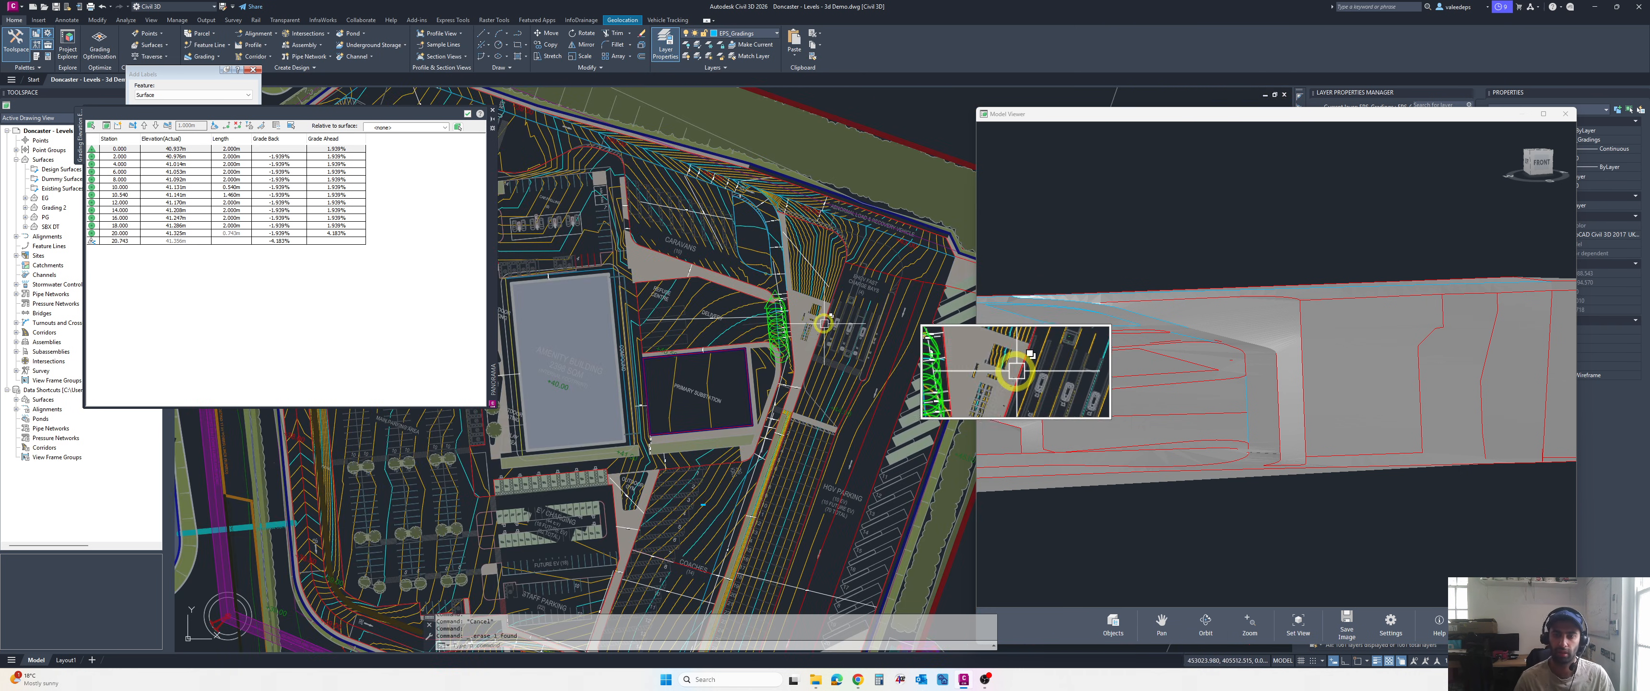
middle_click_drag(722, 311, 799, 295)
scroll(808, 297, "down", 2)
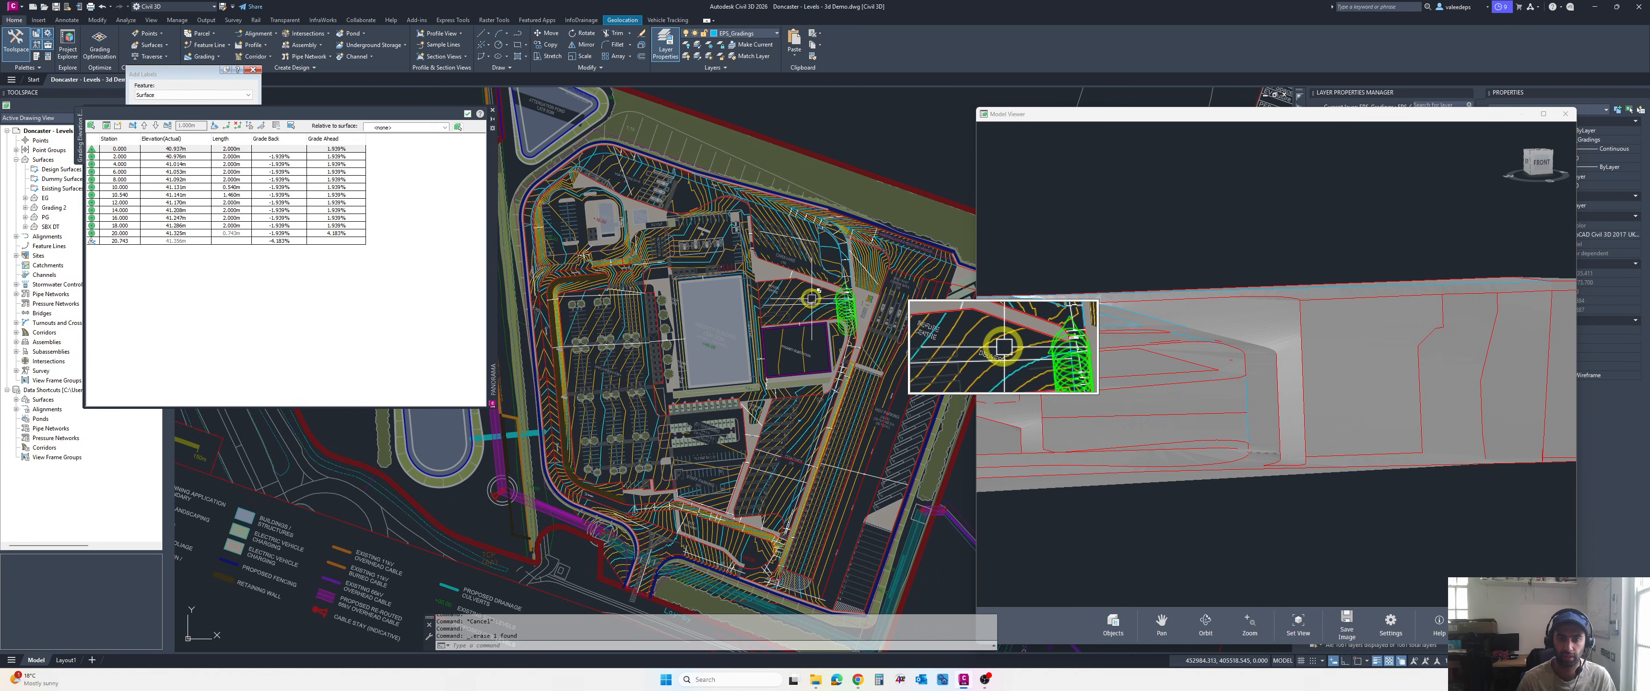
scroll(807, 289, "up", 6)
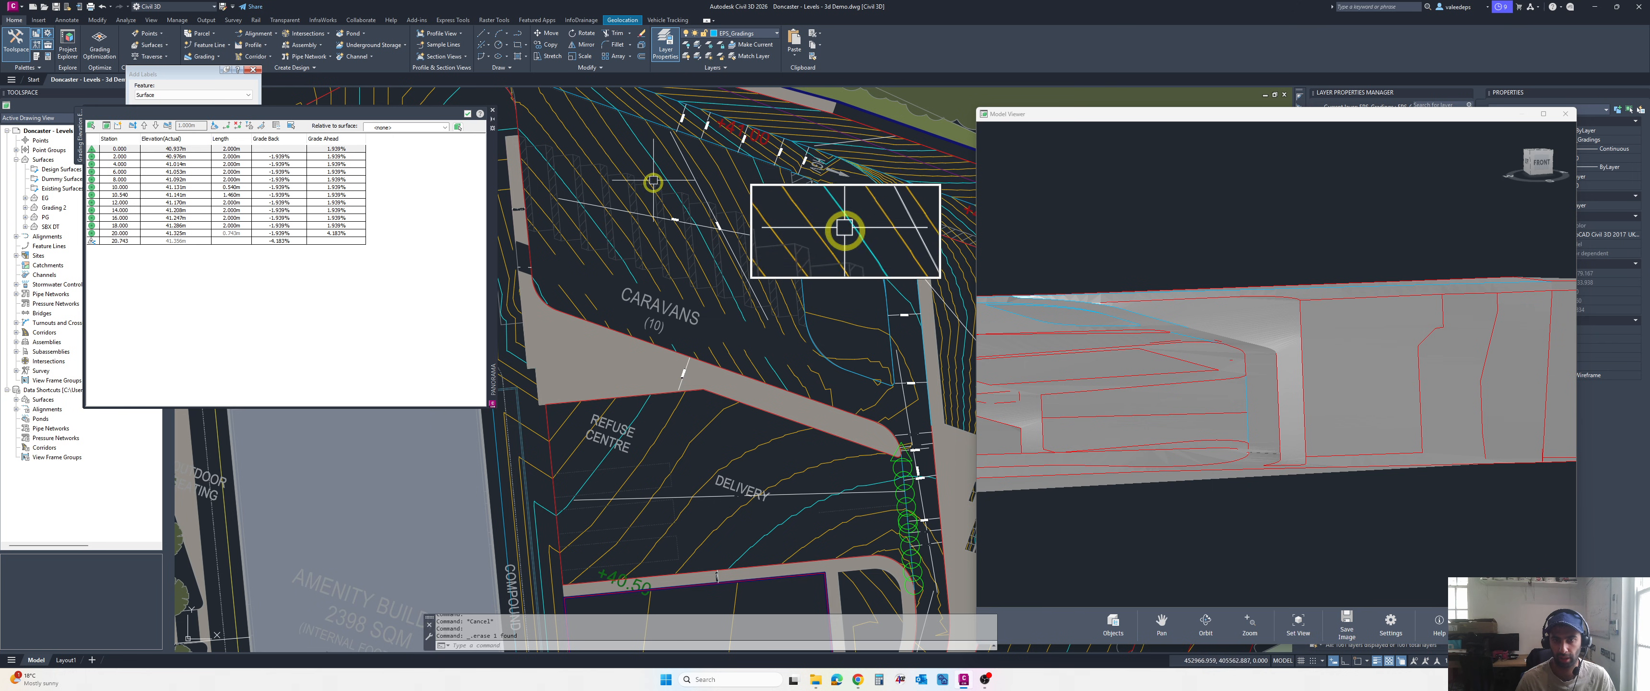
scroll(718, 282, "down", 4)
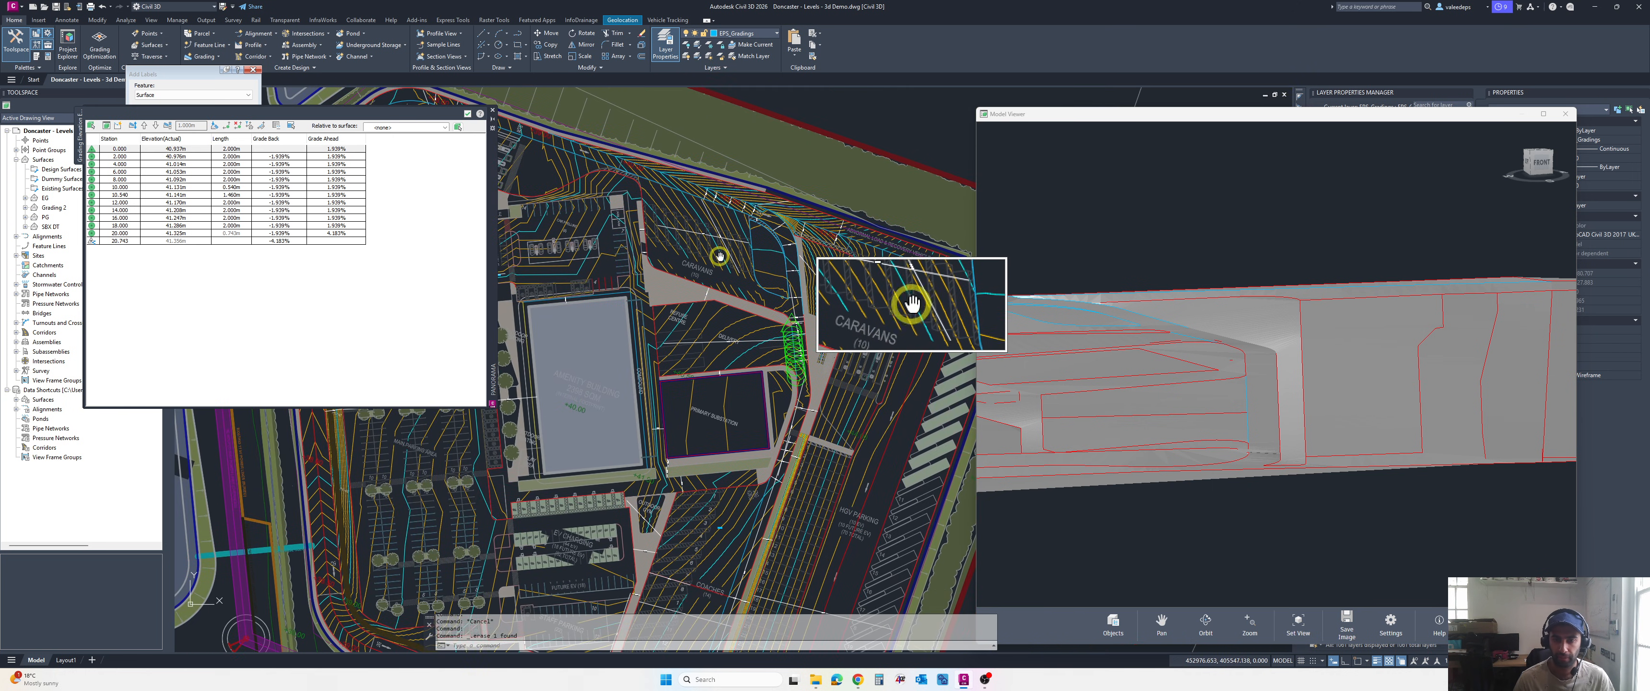